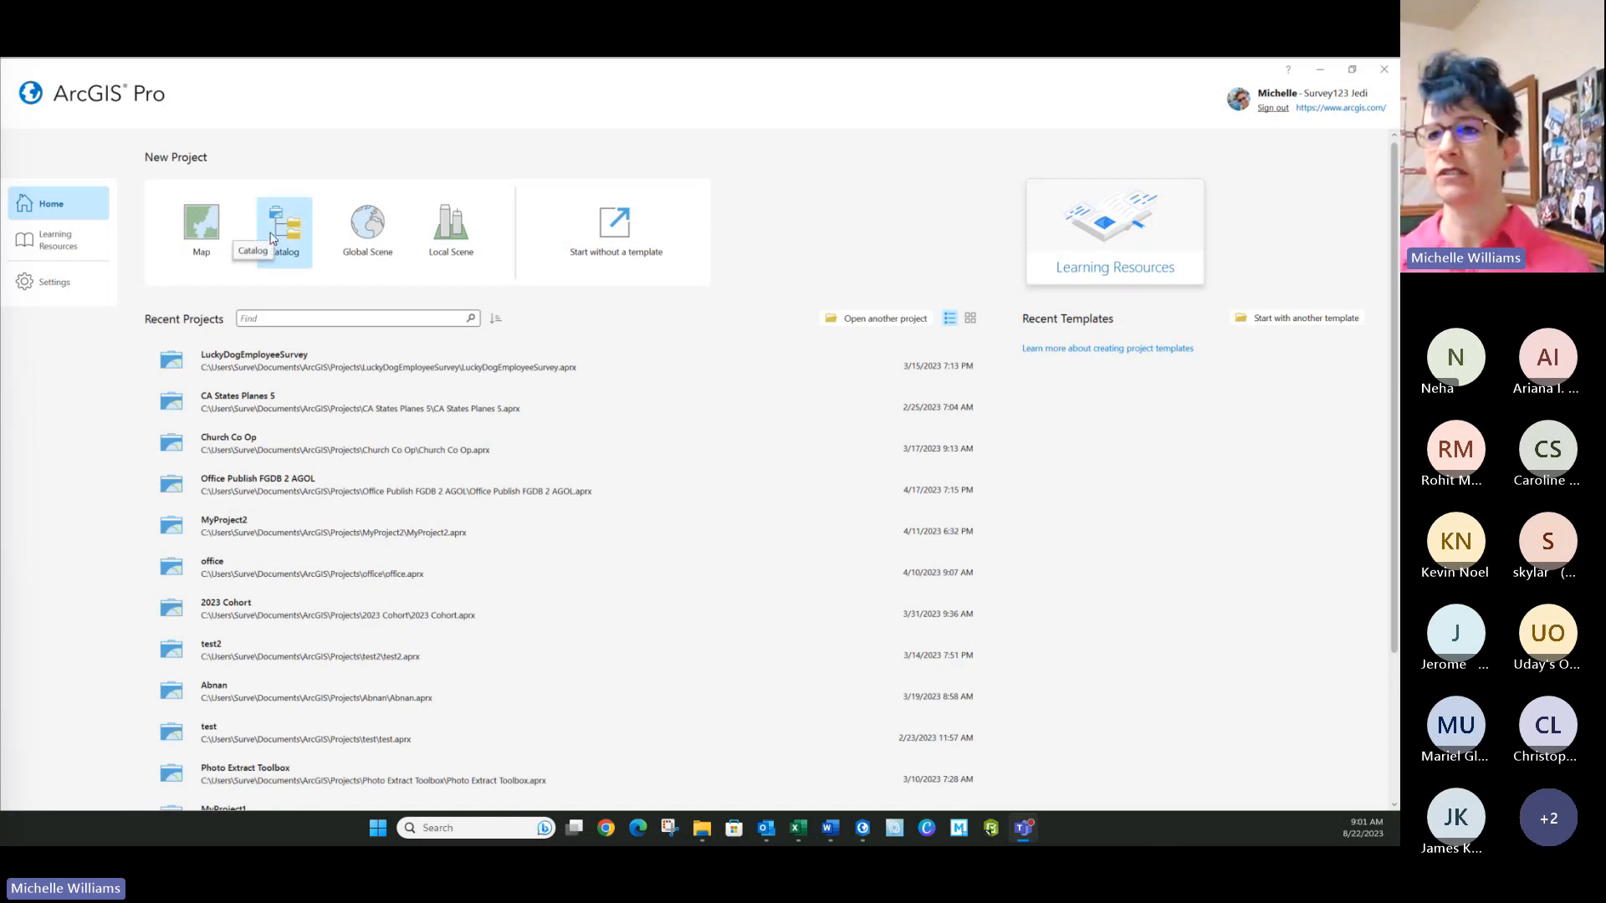
# Step: Create a new map project named "Corhort 0822" in the default projects location, with its own folder
pyautogui.click(406, 113)
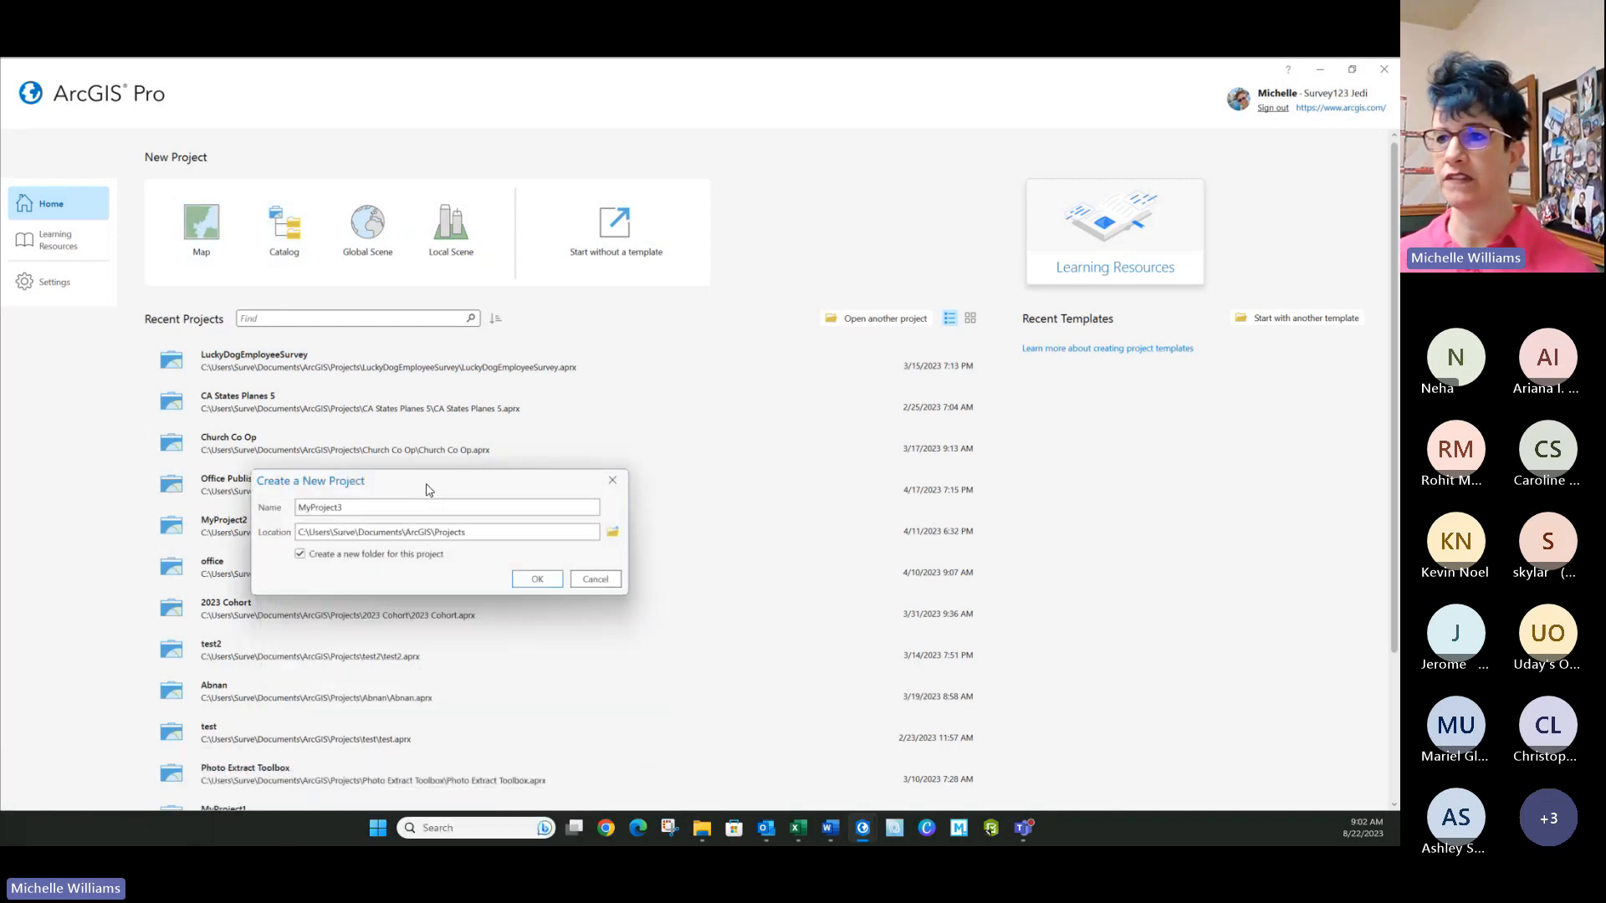
pyautogui.doubleClick(373, 508)
pyautogui.write('Corhort')
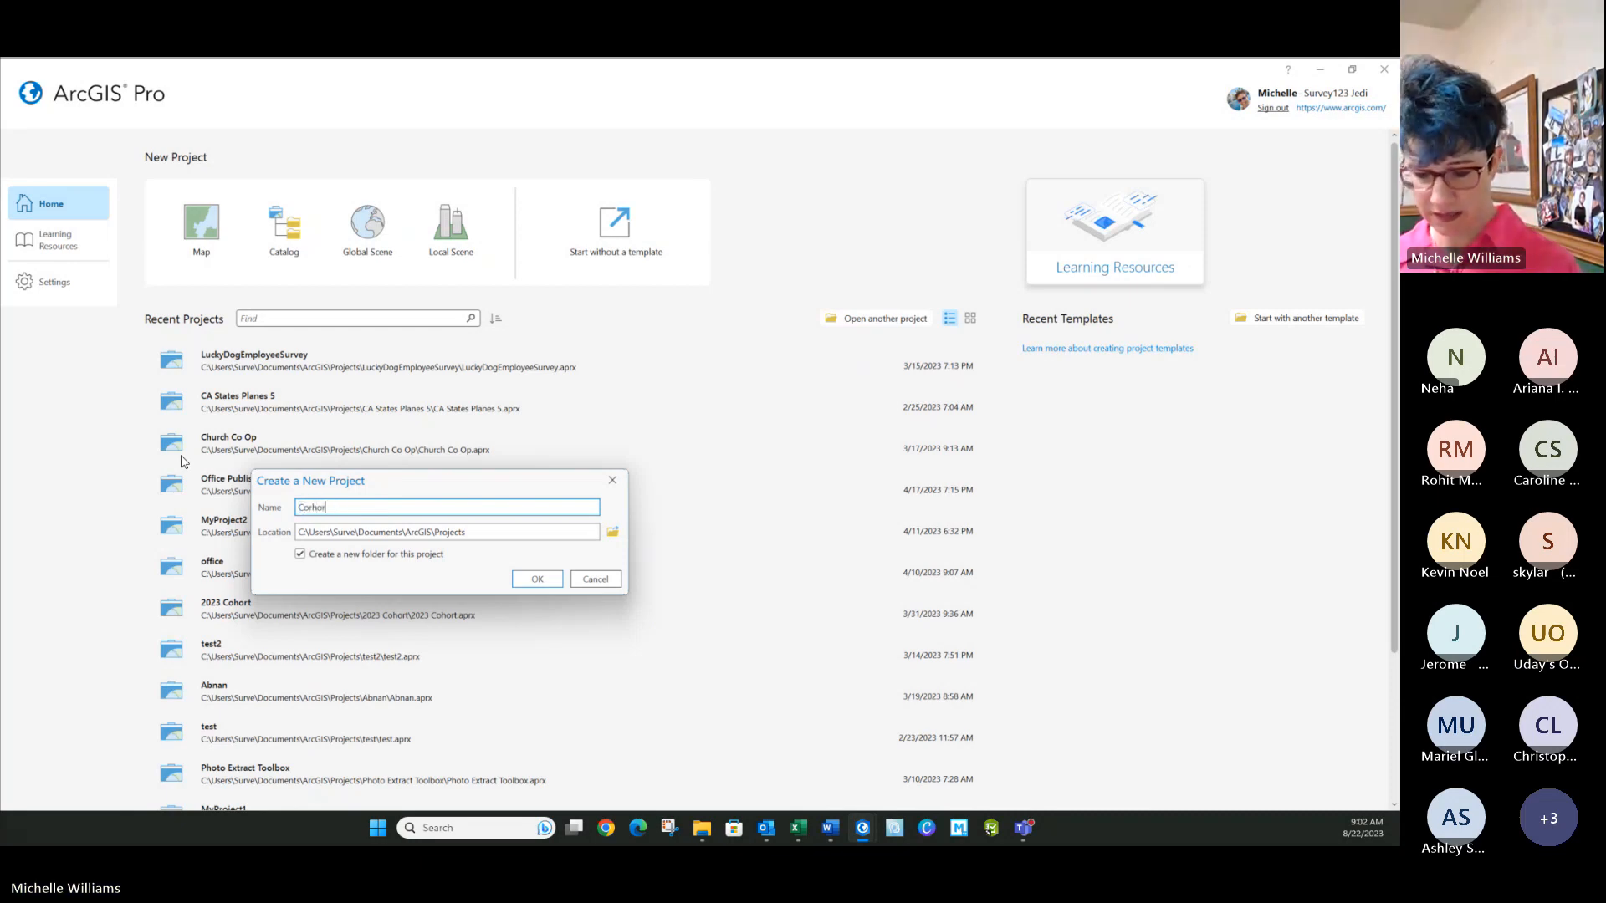
pyautogui.write(' 0822')
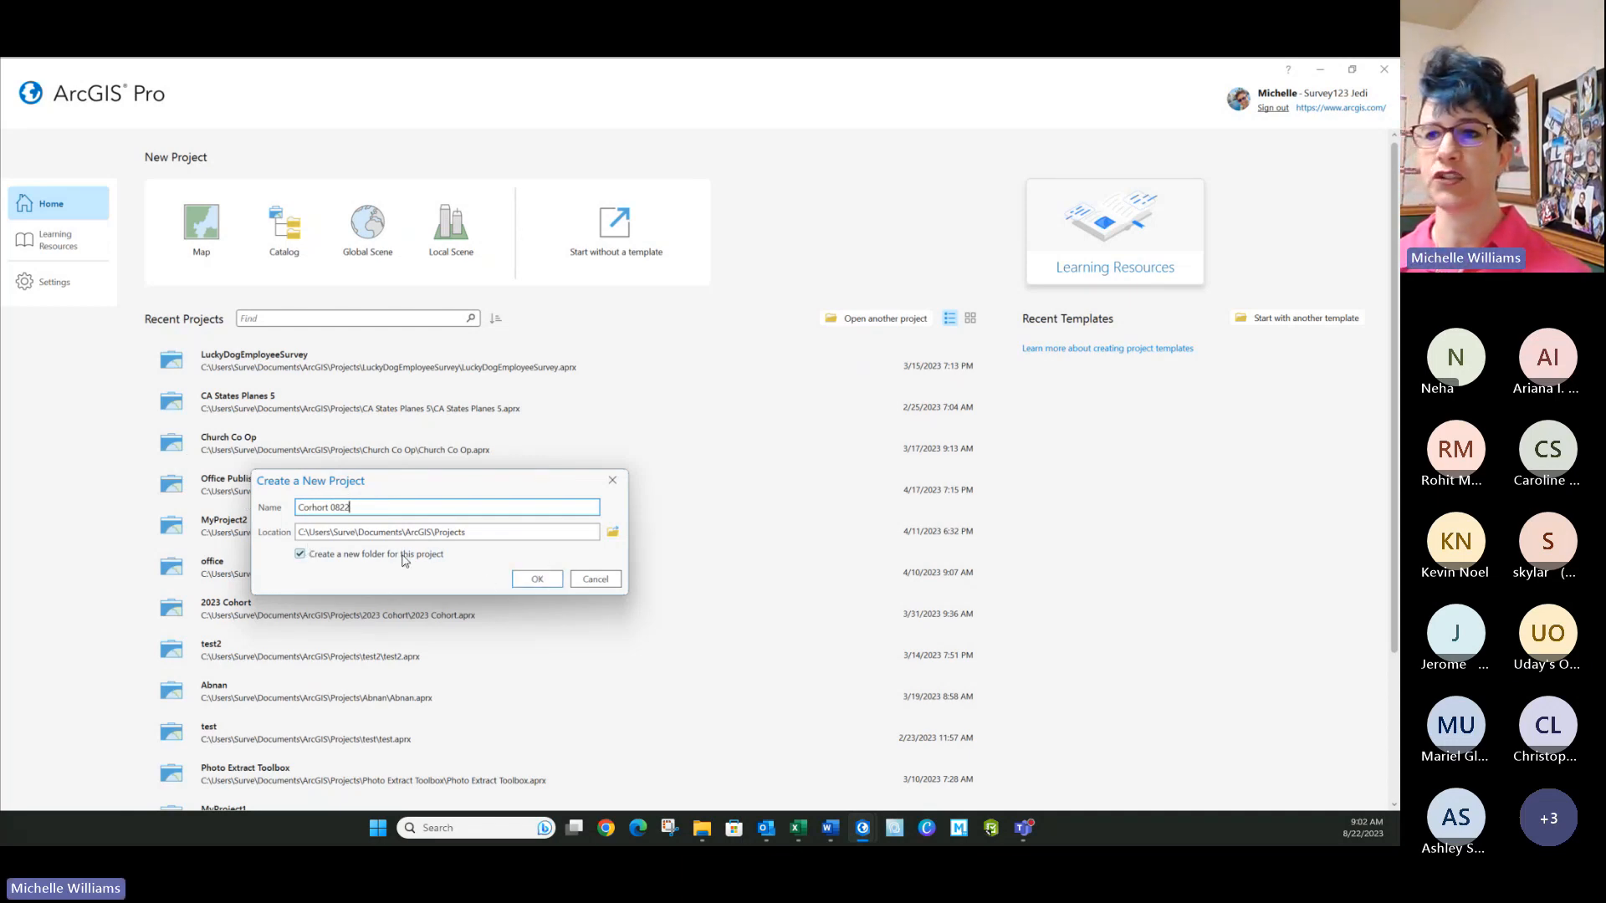
pyautogui.click(539, 584)
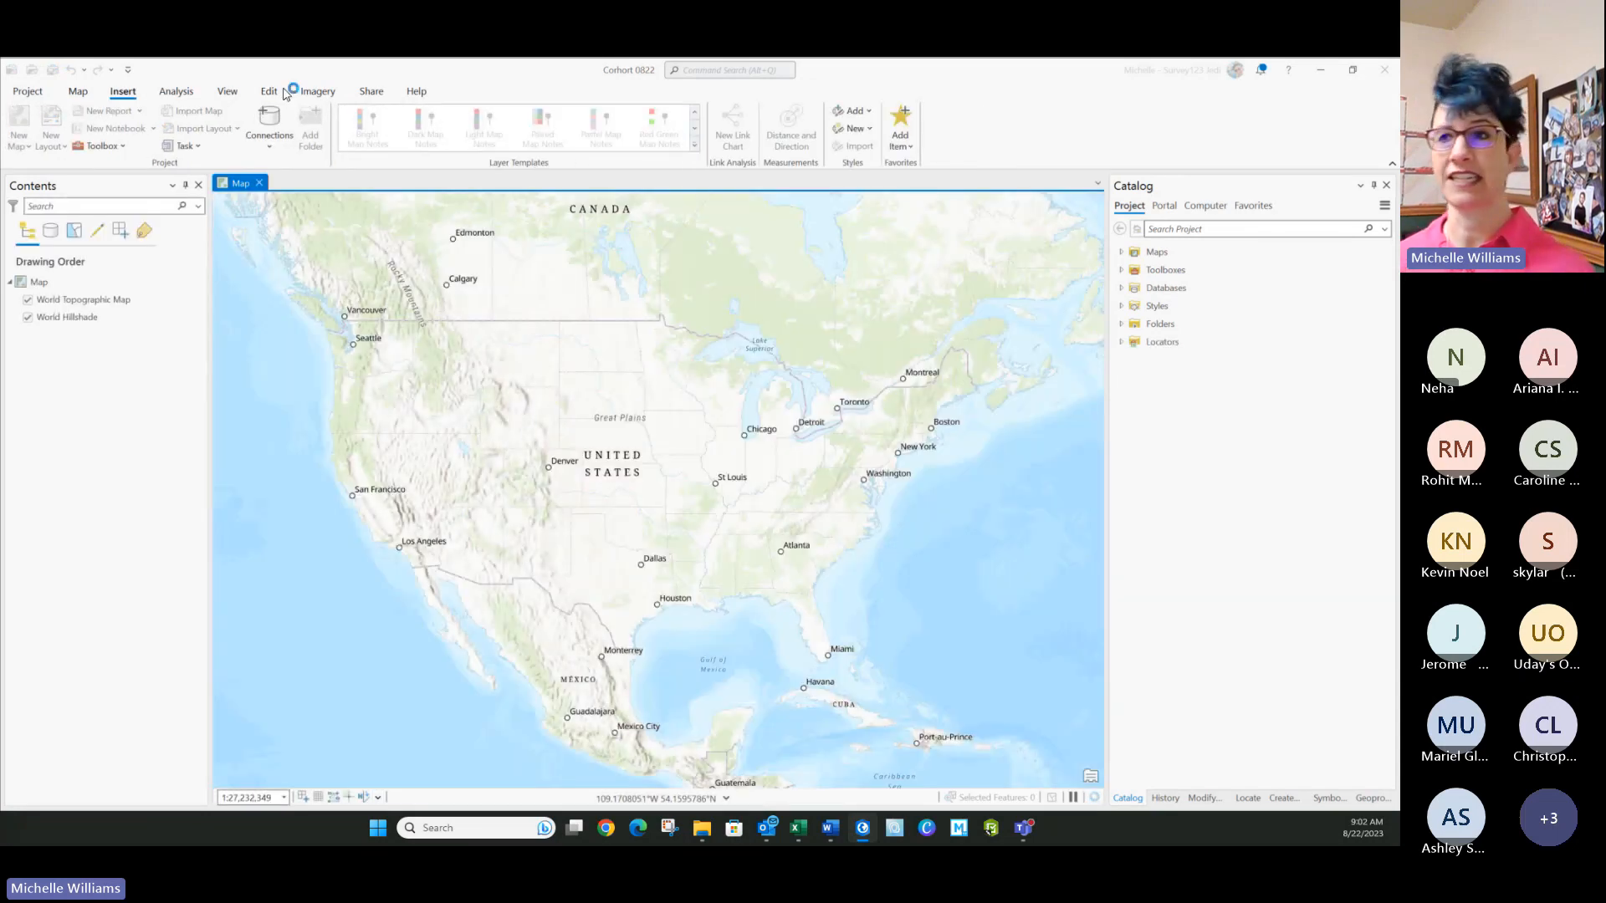
# Step: Open the Survey-Survey123 Cohort 2nd folder in the portal's My Content
pyautogui.click(98, 384)
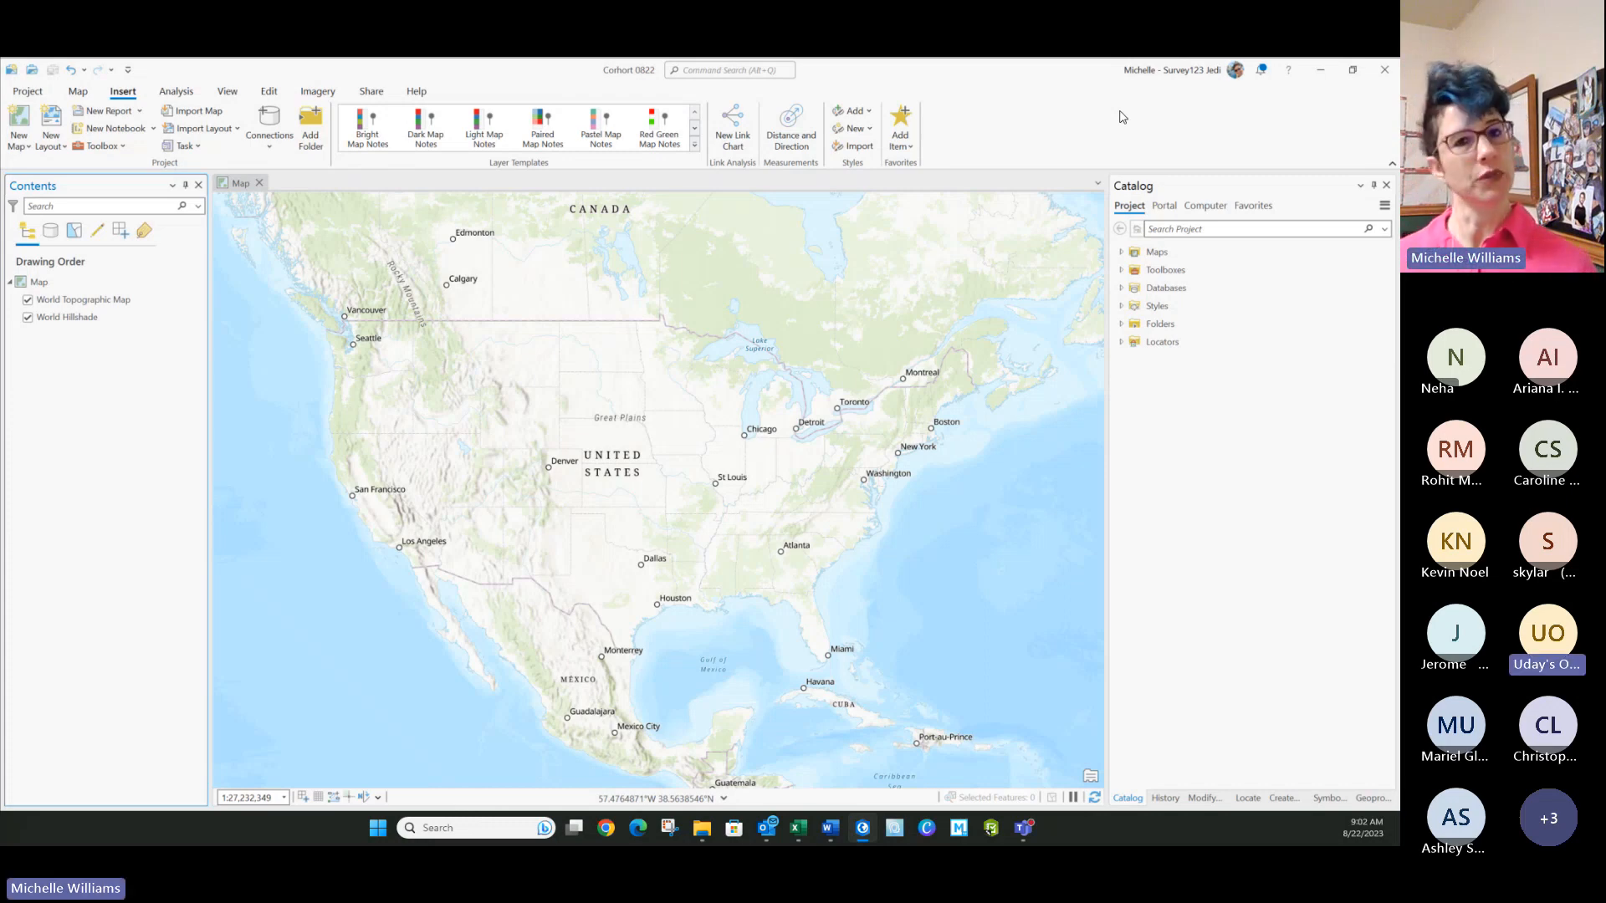
pyautogui.click(1162, 207)
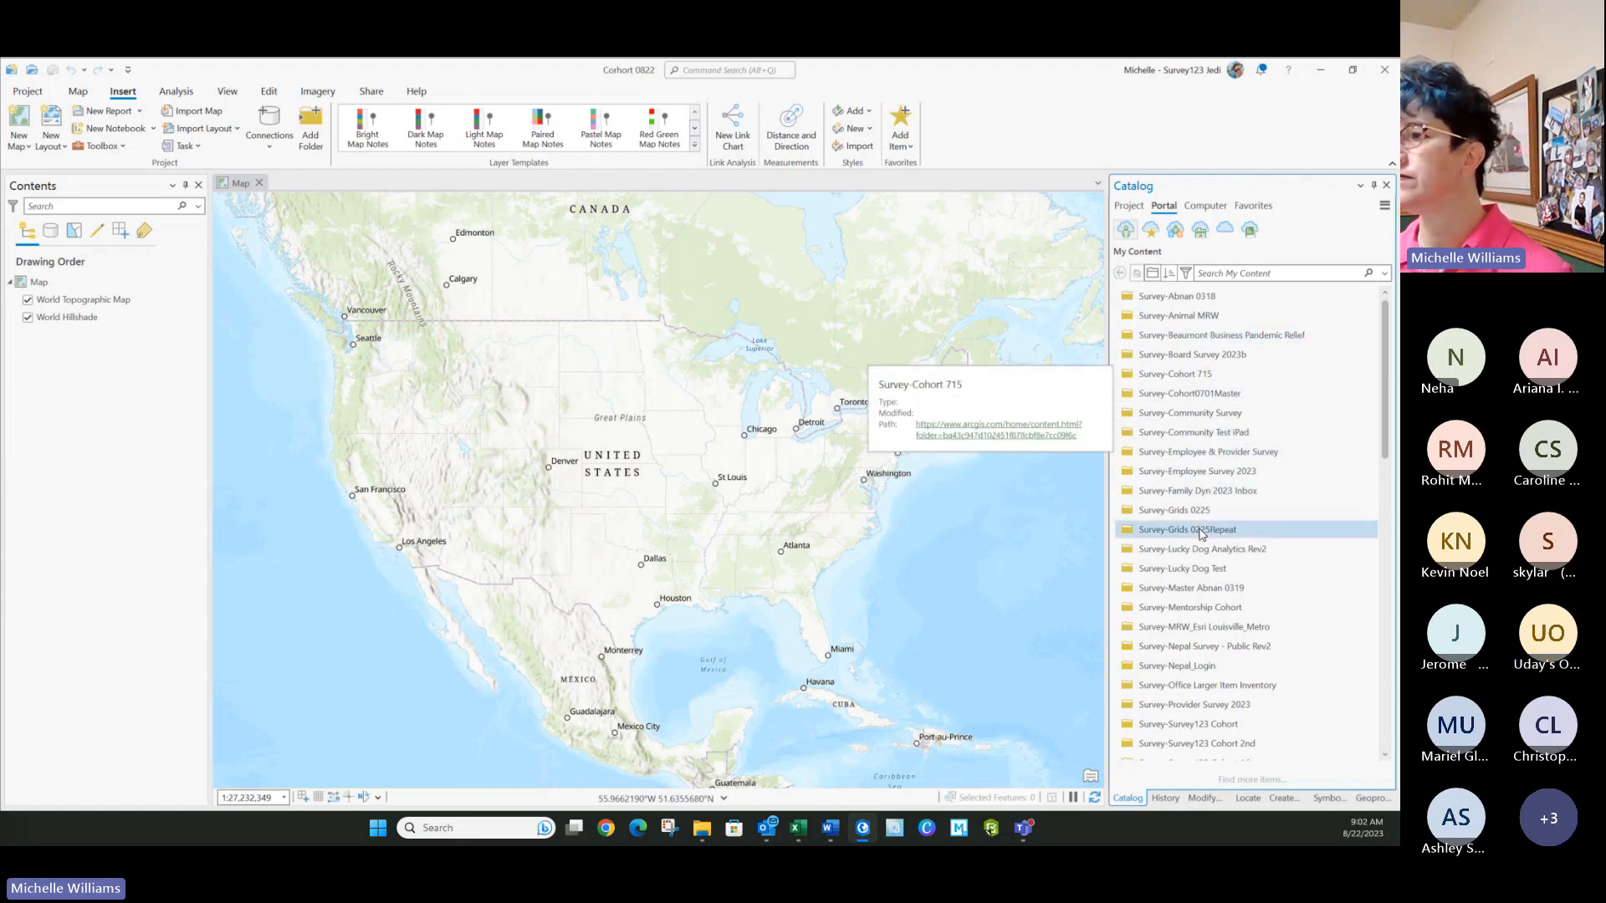
pyautogui.scroll(-1, 1205, 706)
pyautogui.scroll(-1, 1204, 706)
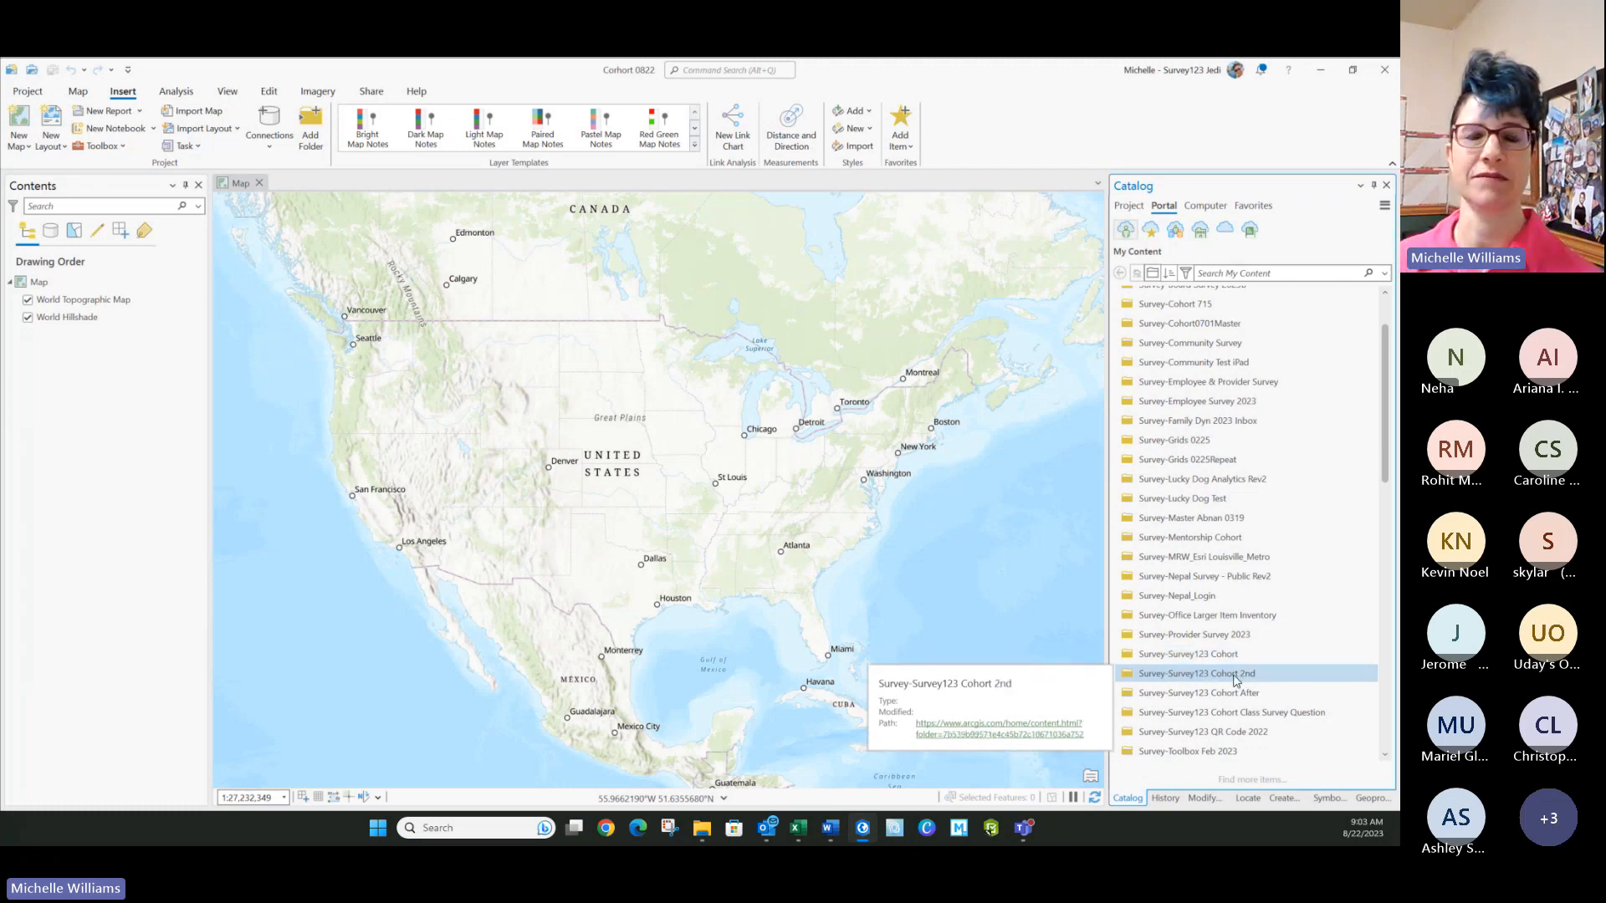
pyautogui.doubleClick(1232, 674)
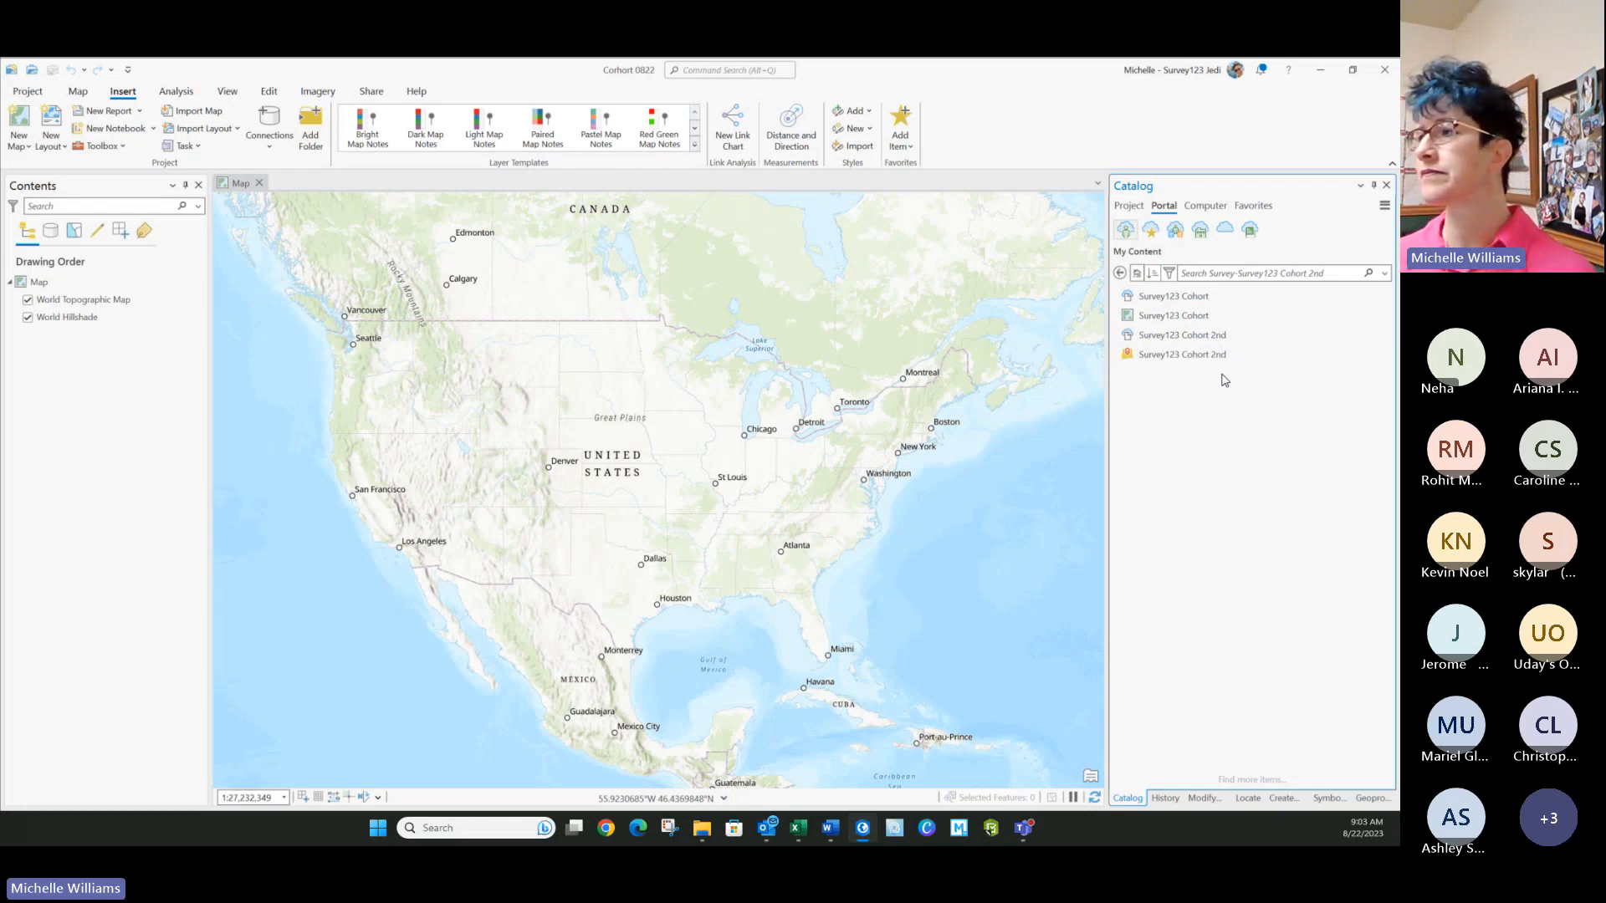
# Step: Add the Survey123_Cohort_2nd layer from the hosted feature layer Survey123 Cohort 2nd to the current map
pyautogui.click(1182, 357)
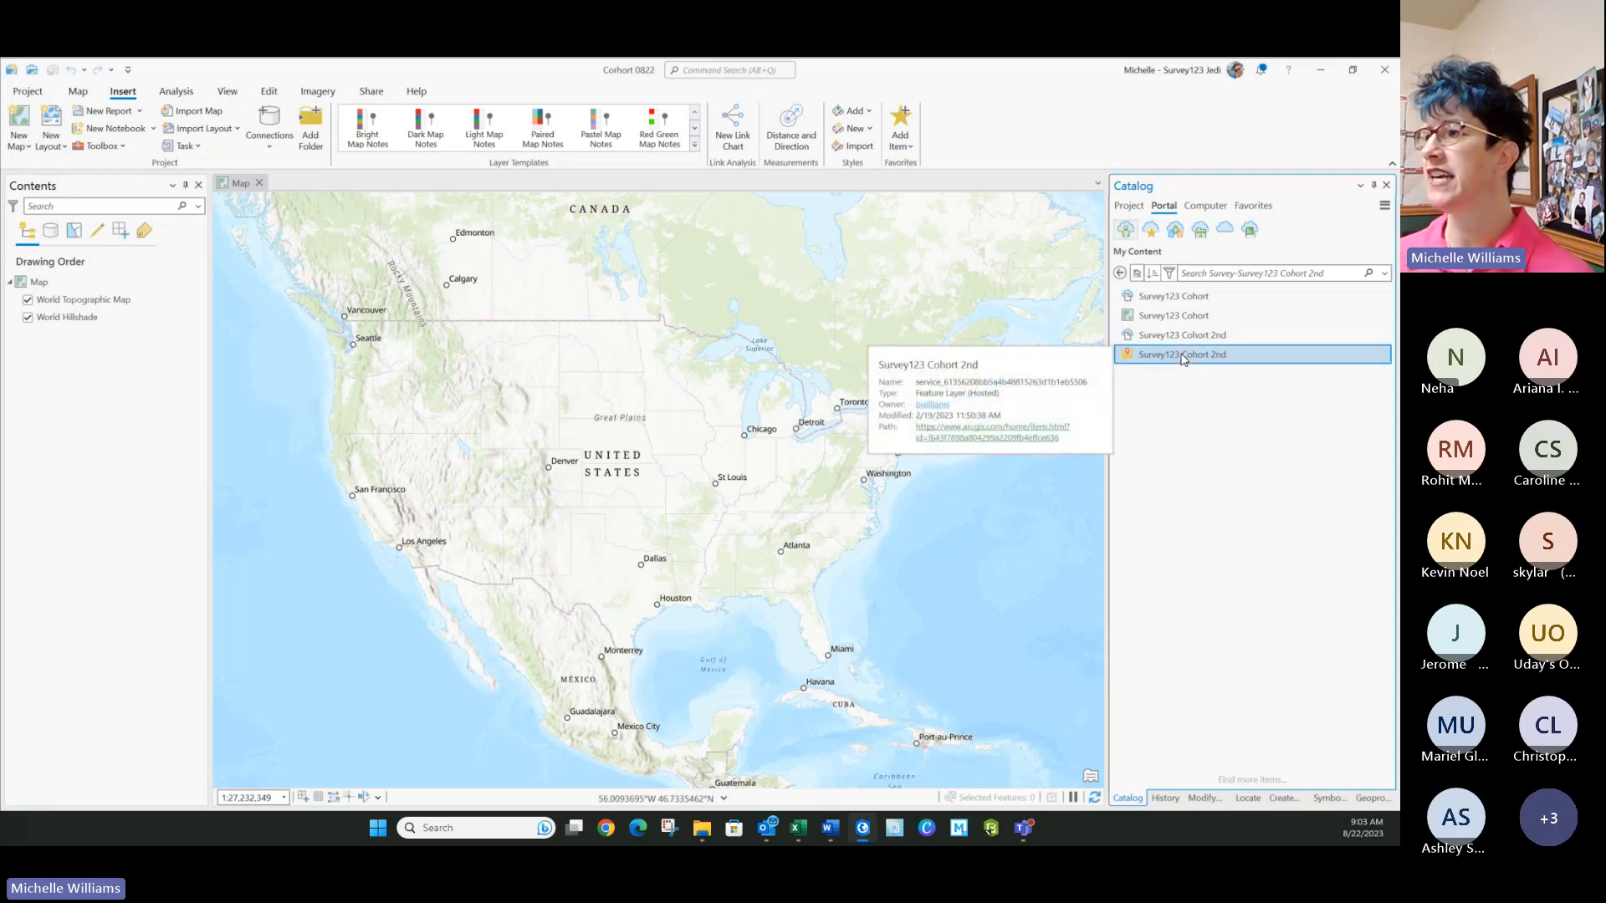
pyautogui.doubleClick(1182, 357)
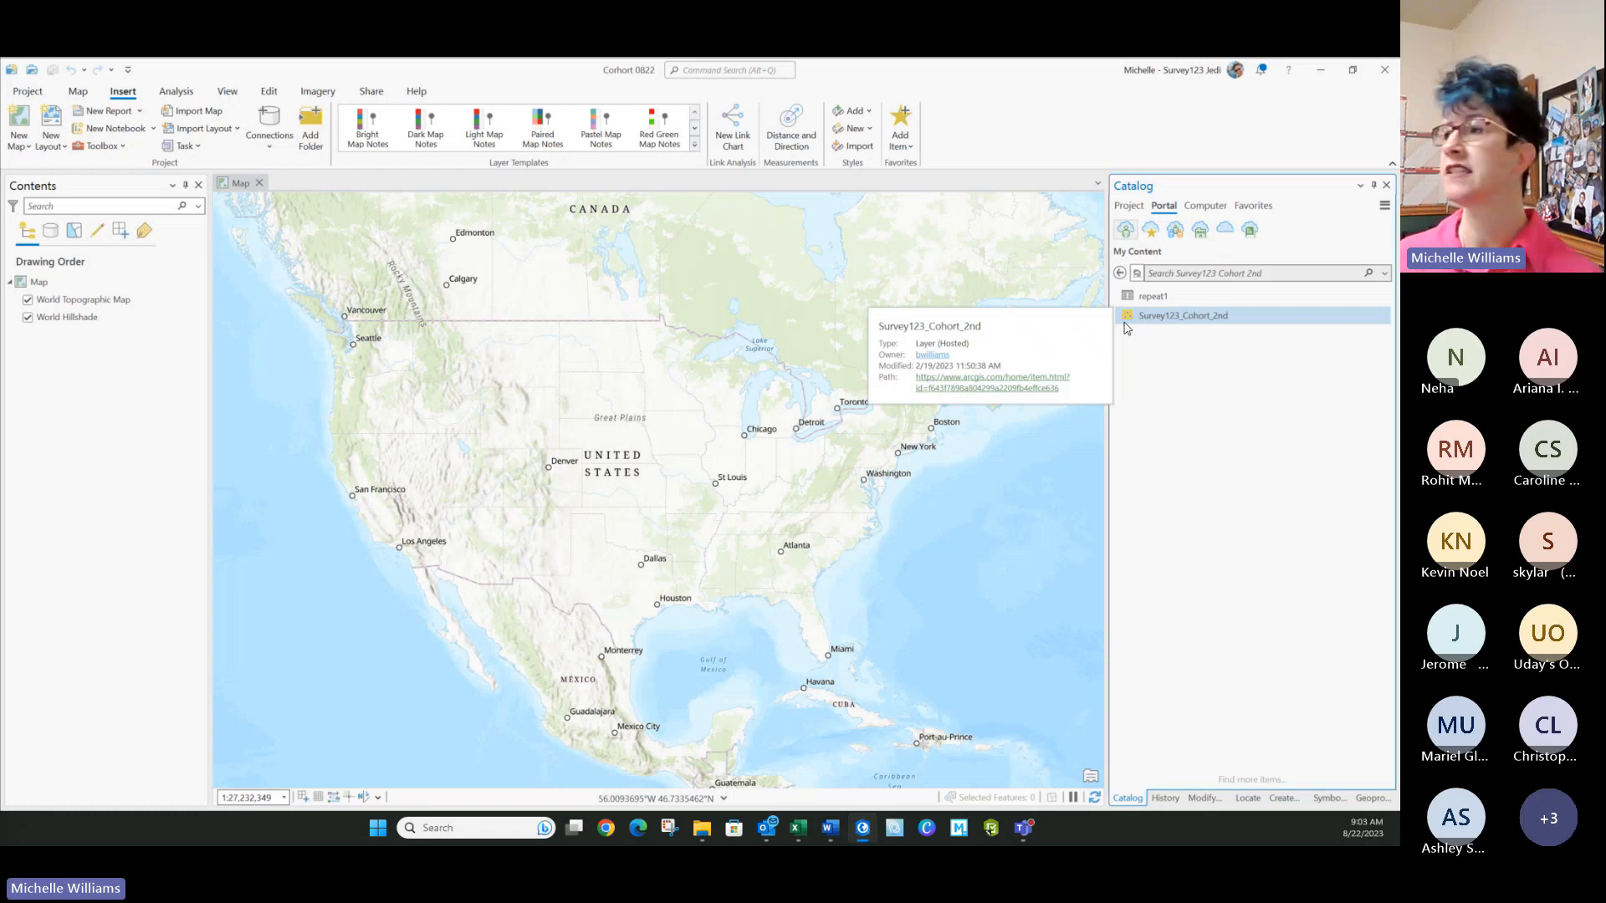
pyautogui.rightClick(1213, 319)
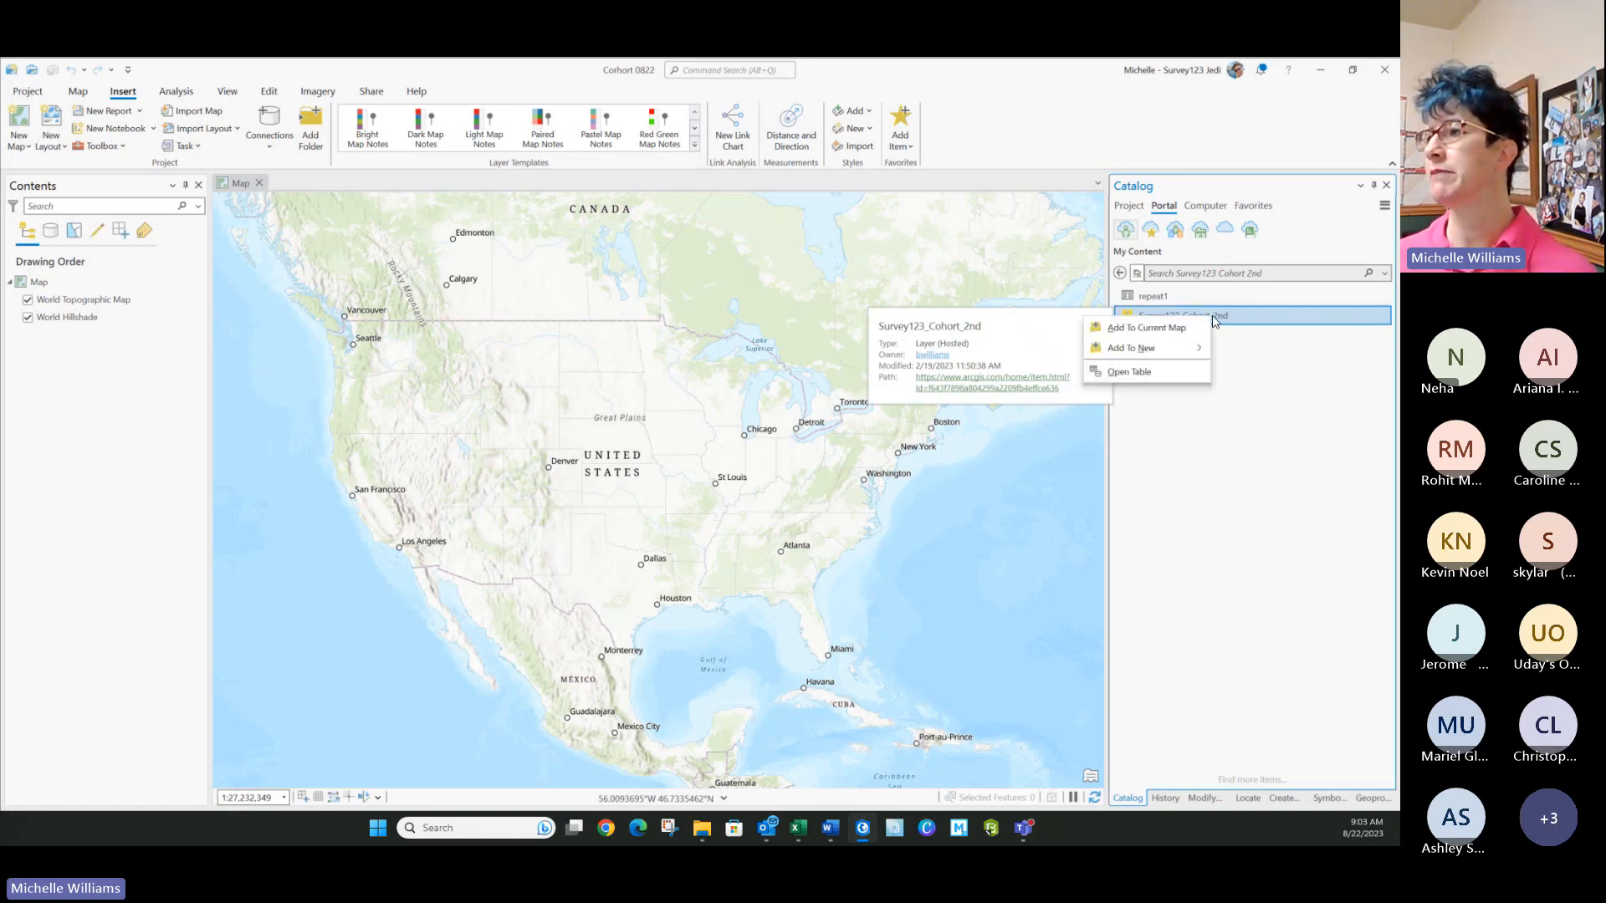
pyautogui.click(1157, 329)
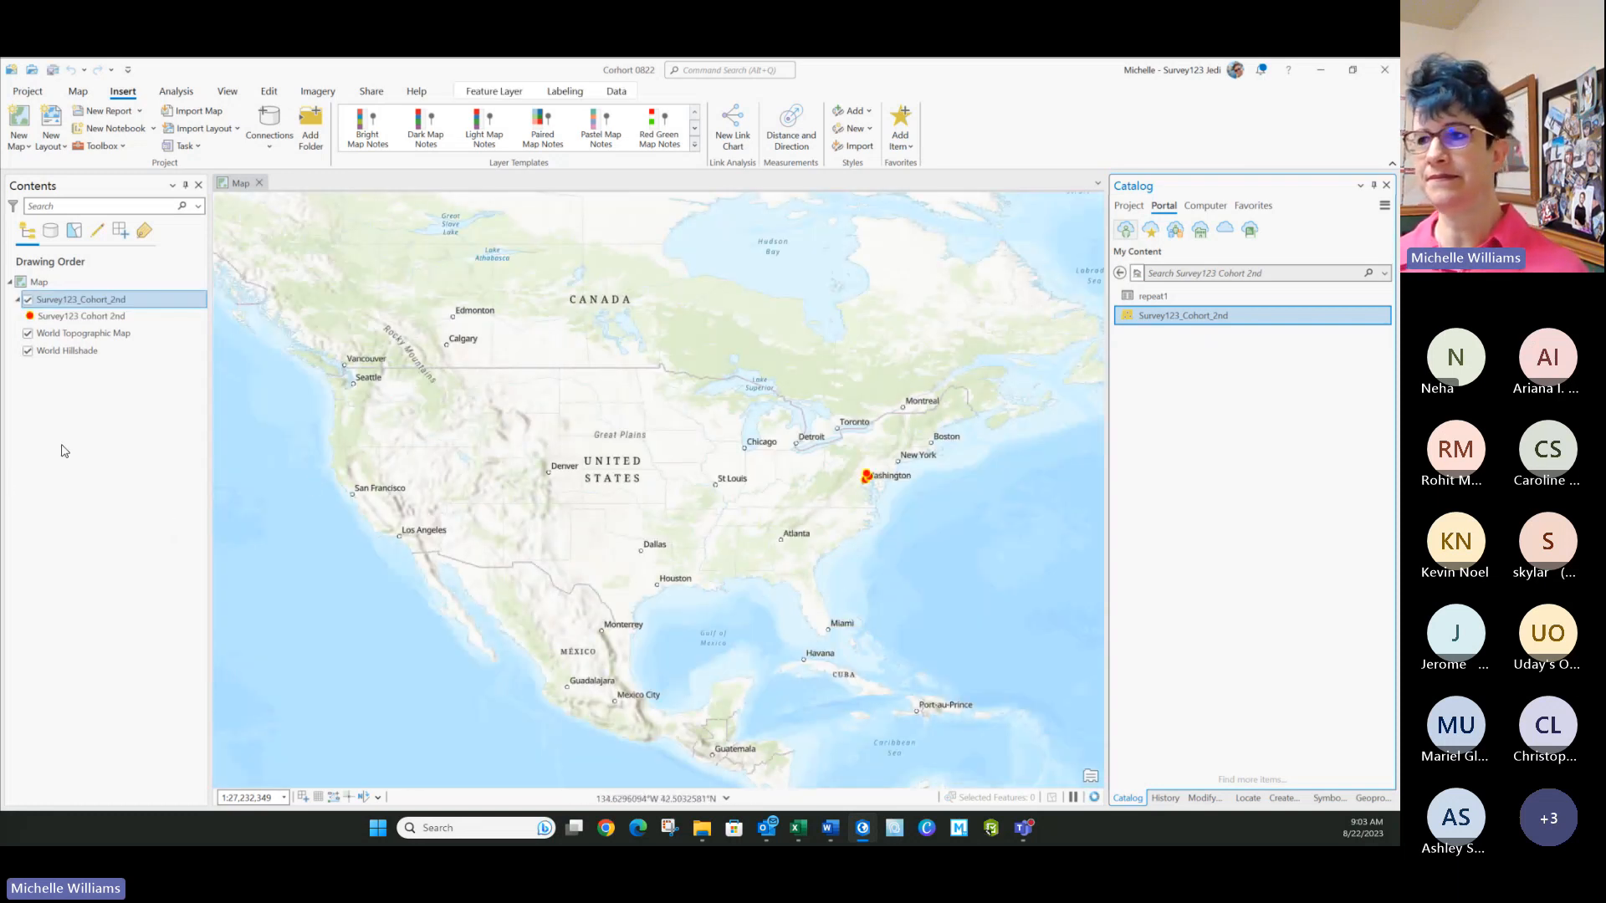
# Step: Open the attribute table of the Survey123_Cohort_2nd layer
pyautogui.click(74, 303)
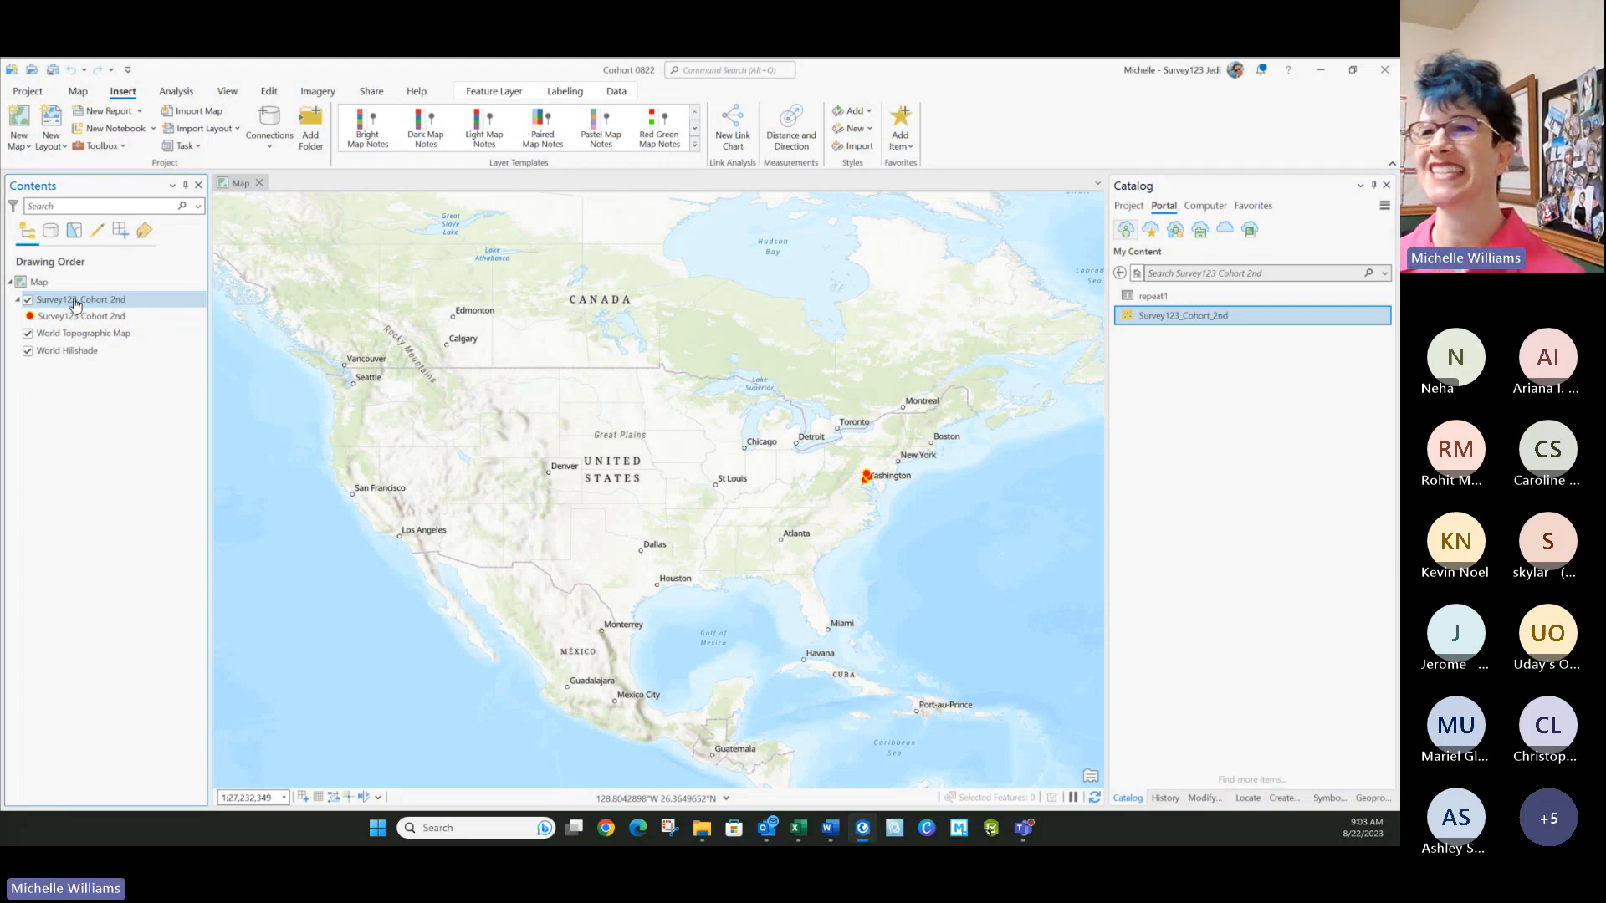
pyautogui.hotkey('ctrl', 't')
pyautogui.rightClick(91, 301)
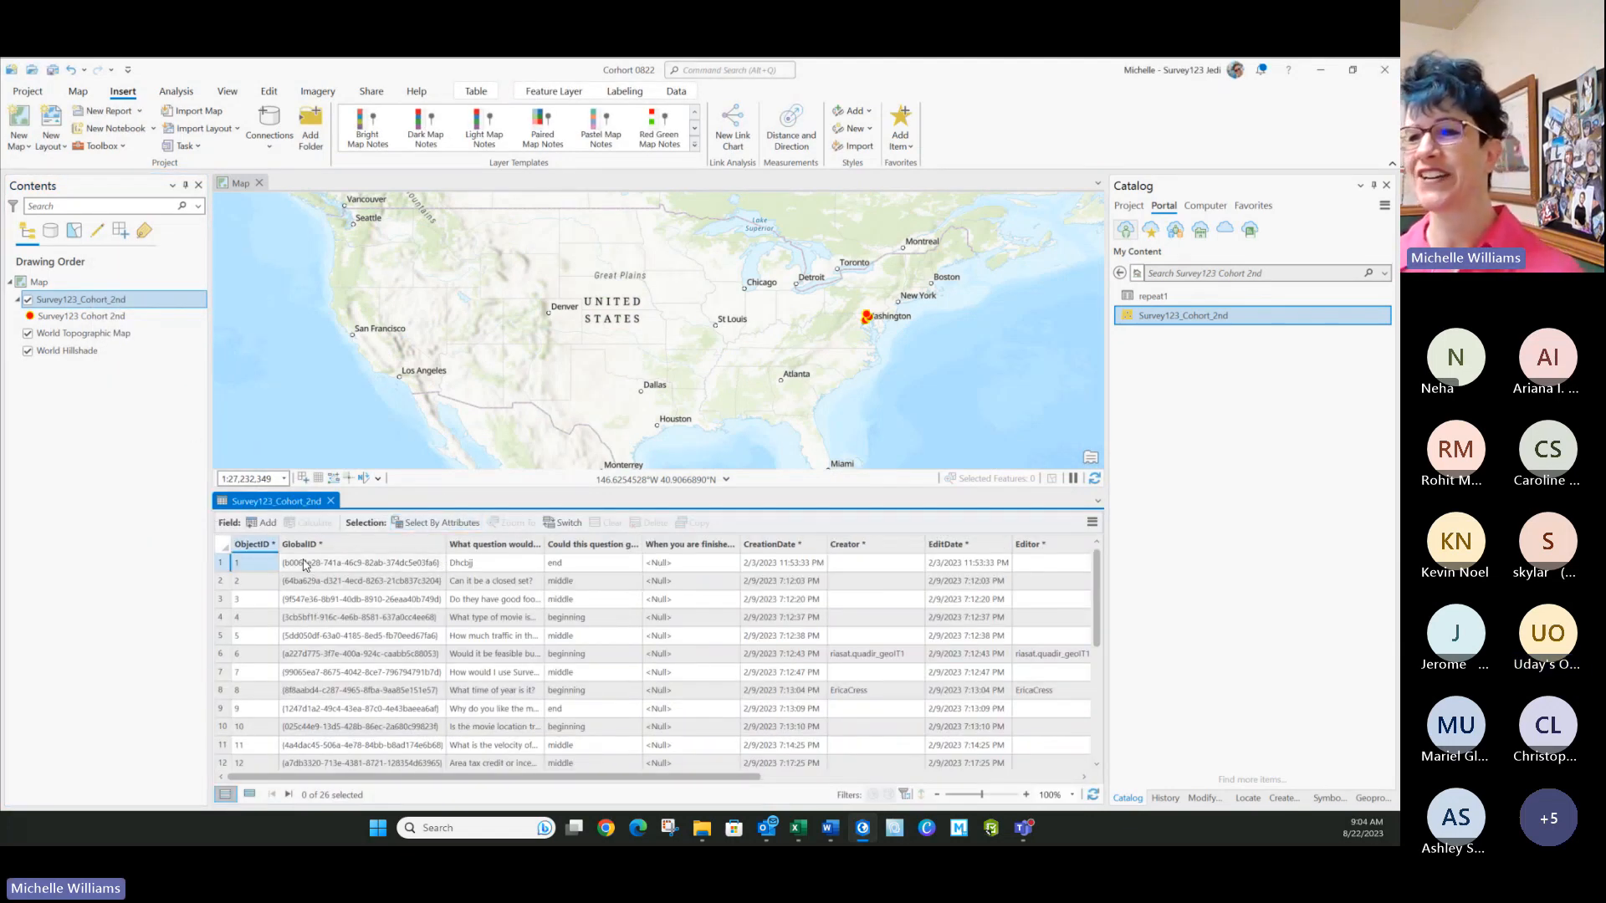
# Step: Widen the "What question would you like to ask in our survey?" column and shrink the Creator column in the table
pyautogui.click(548, 548)
pyautogui.moveTo(545, 545); pyautogui.dragTo(663, 545)
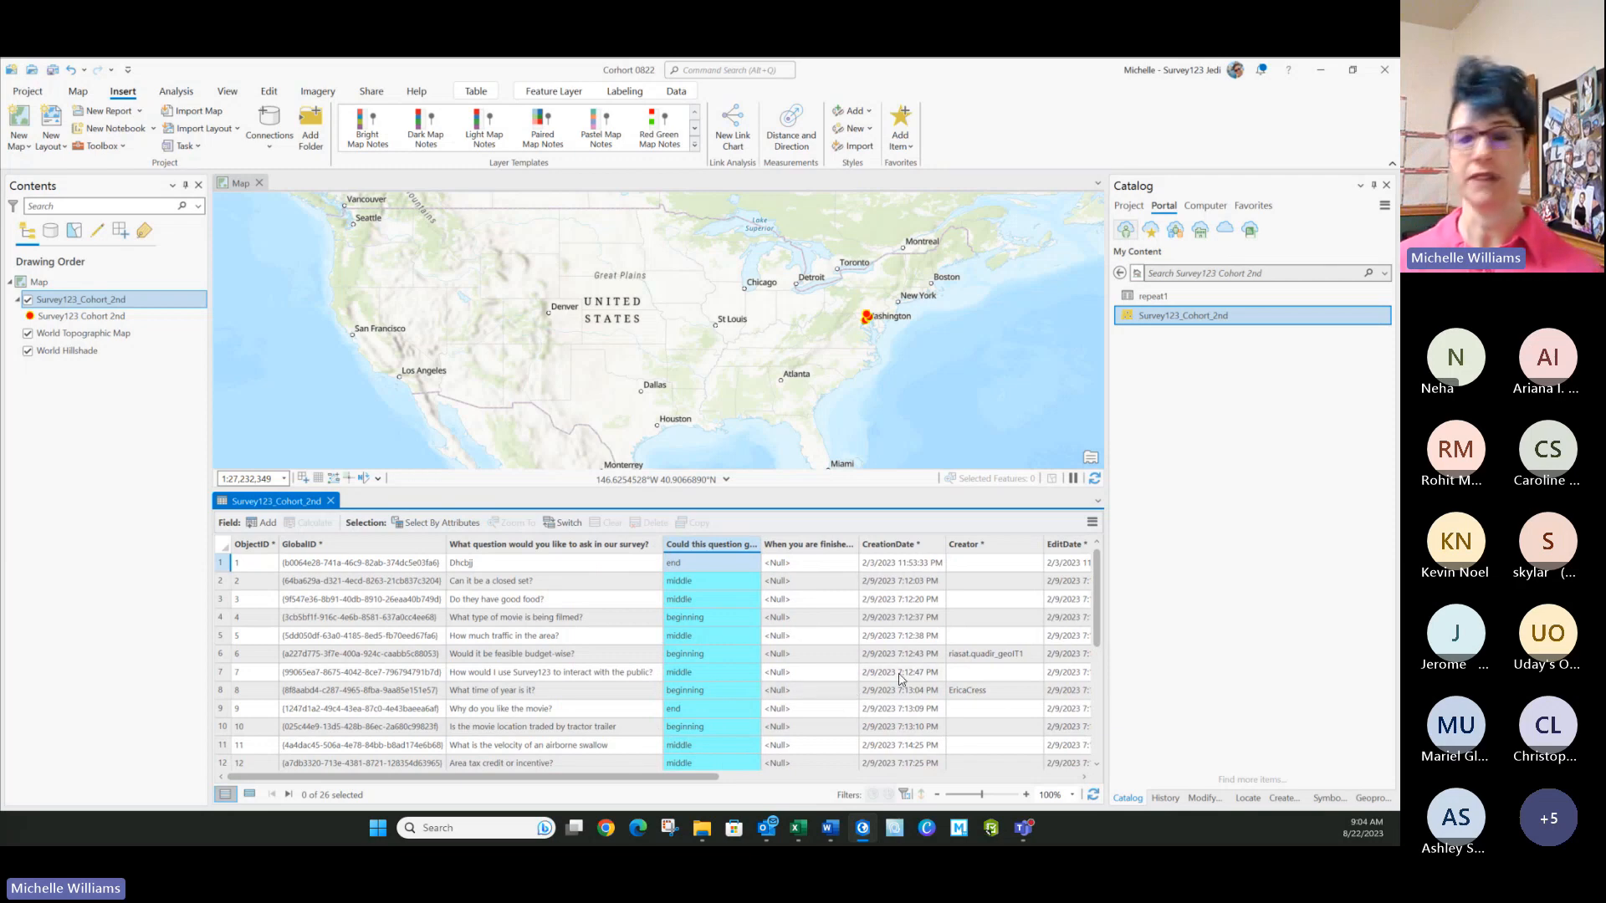
pyautogui.moveTo(1044, 545); pyautogui.dragTo(957, 556)
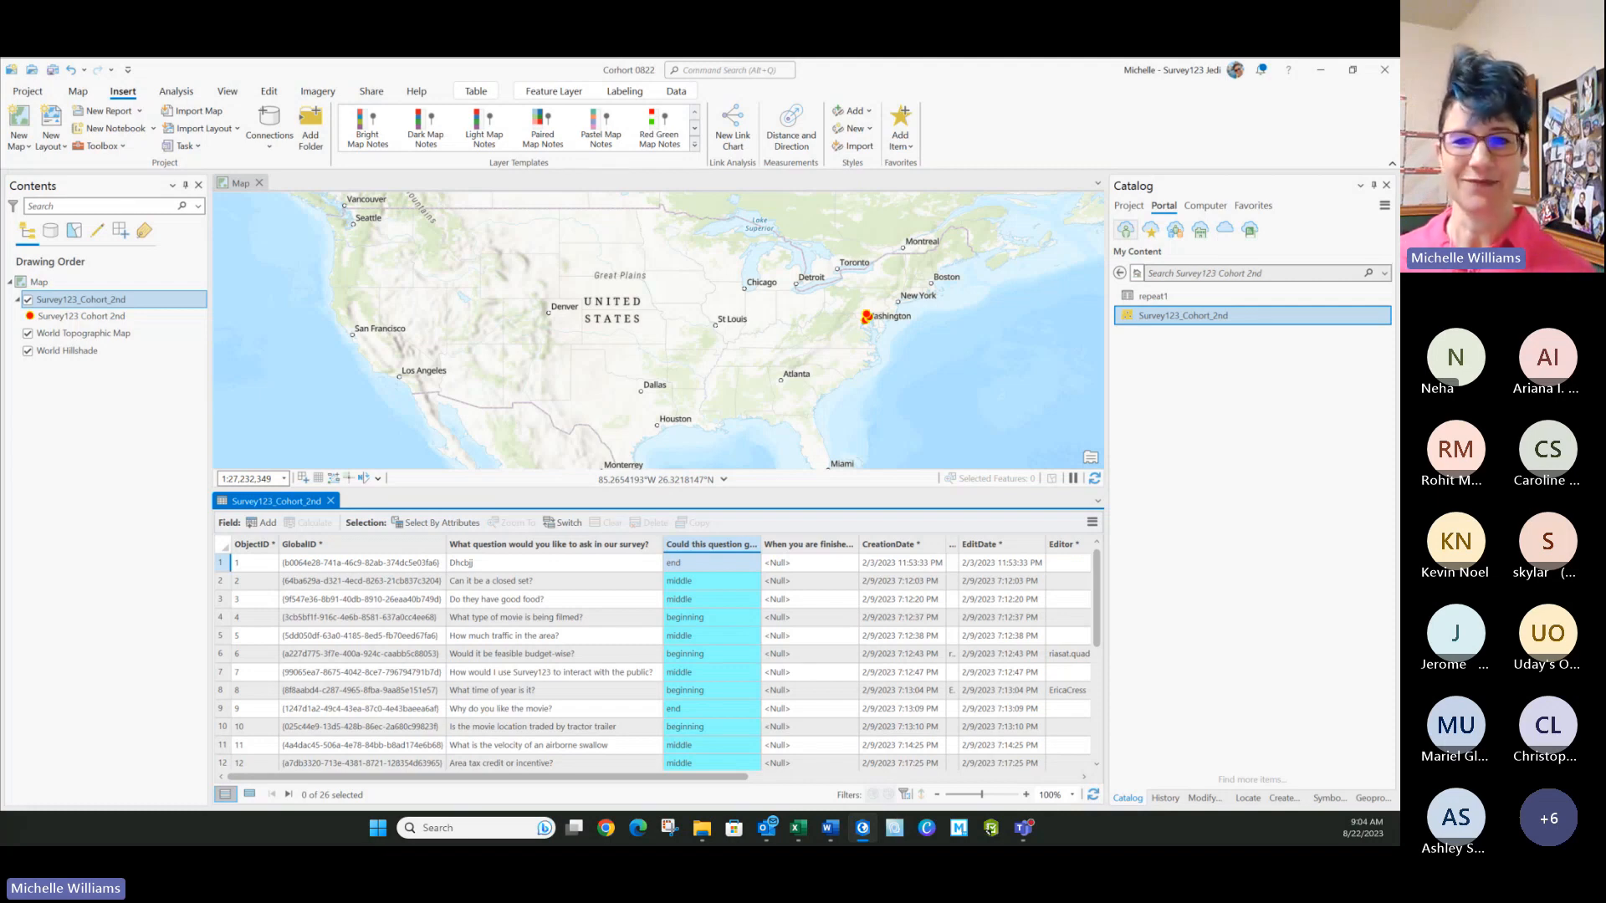
# Step: Switch to the InspectionWk3 workbook in Excel and show its survey sheet at full window size
pyautogui.hotkey('alt', 'Tab')
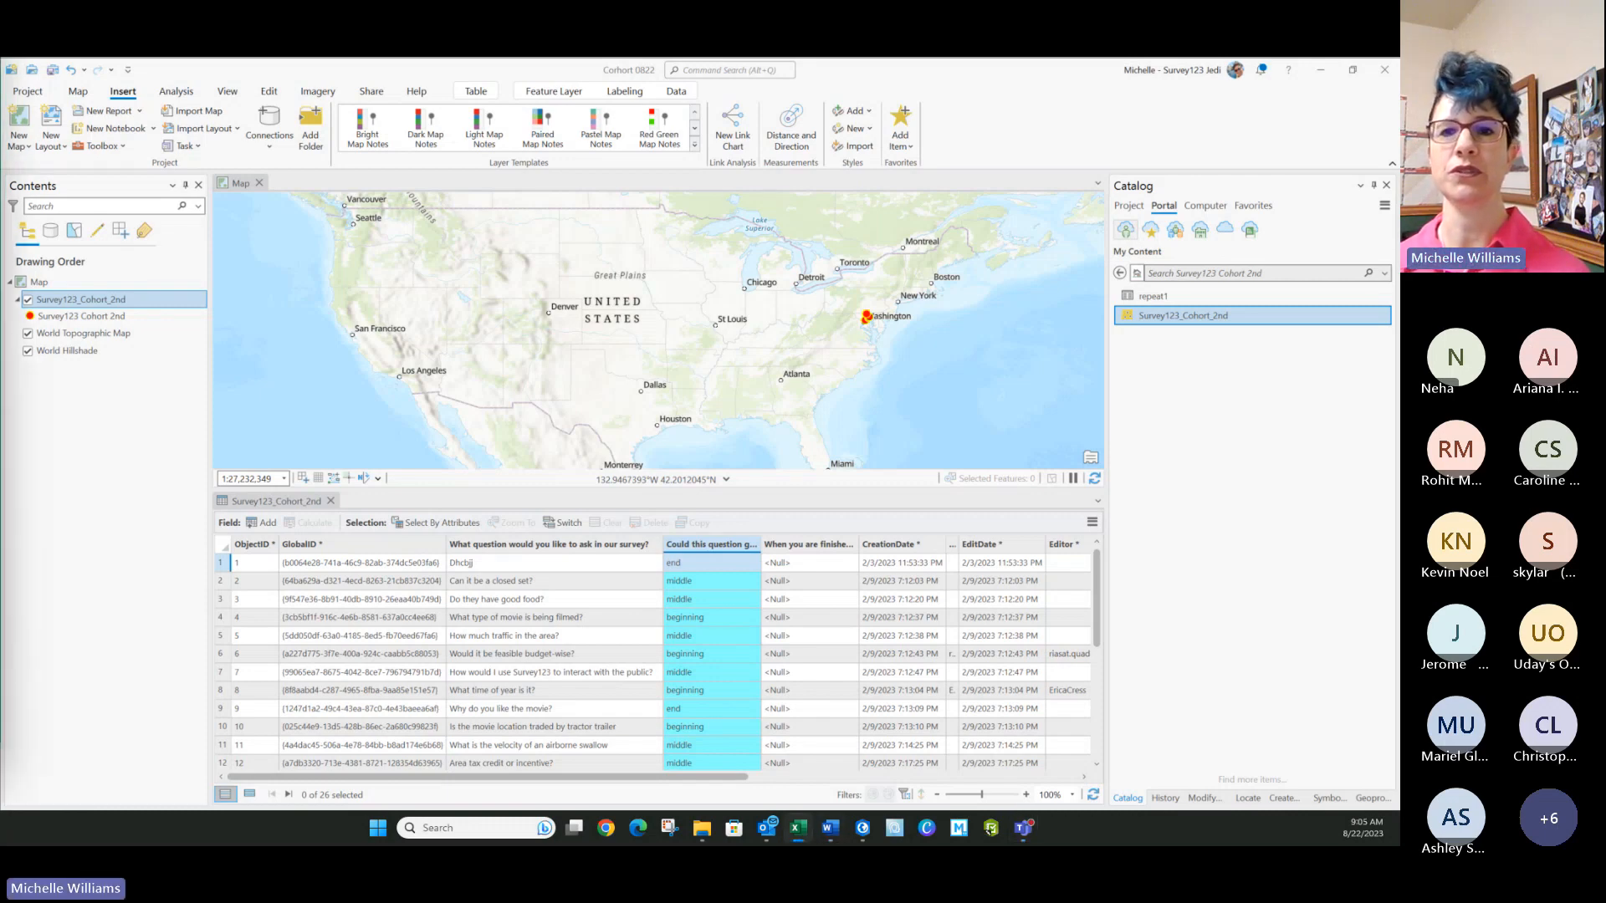
pyautogui.moveTo(0, 109); pyautogui.dragTo(564, 162)
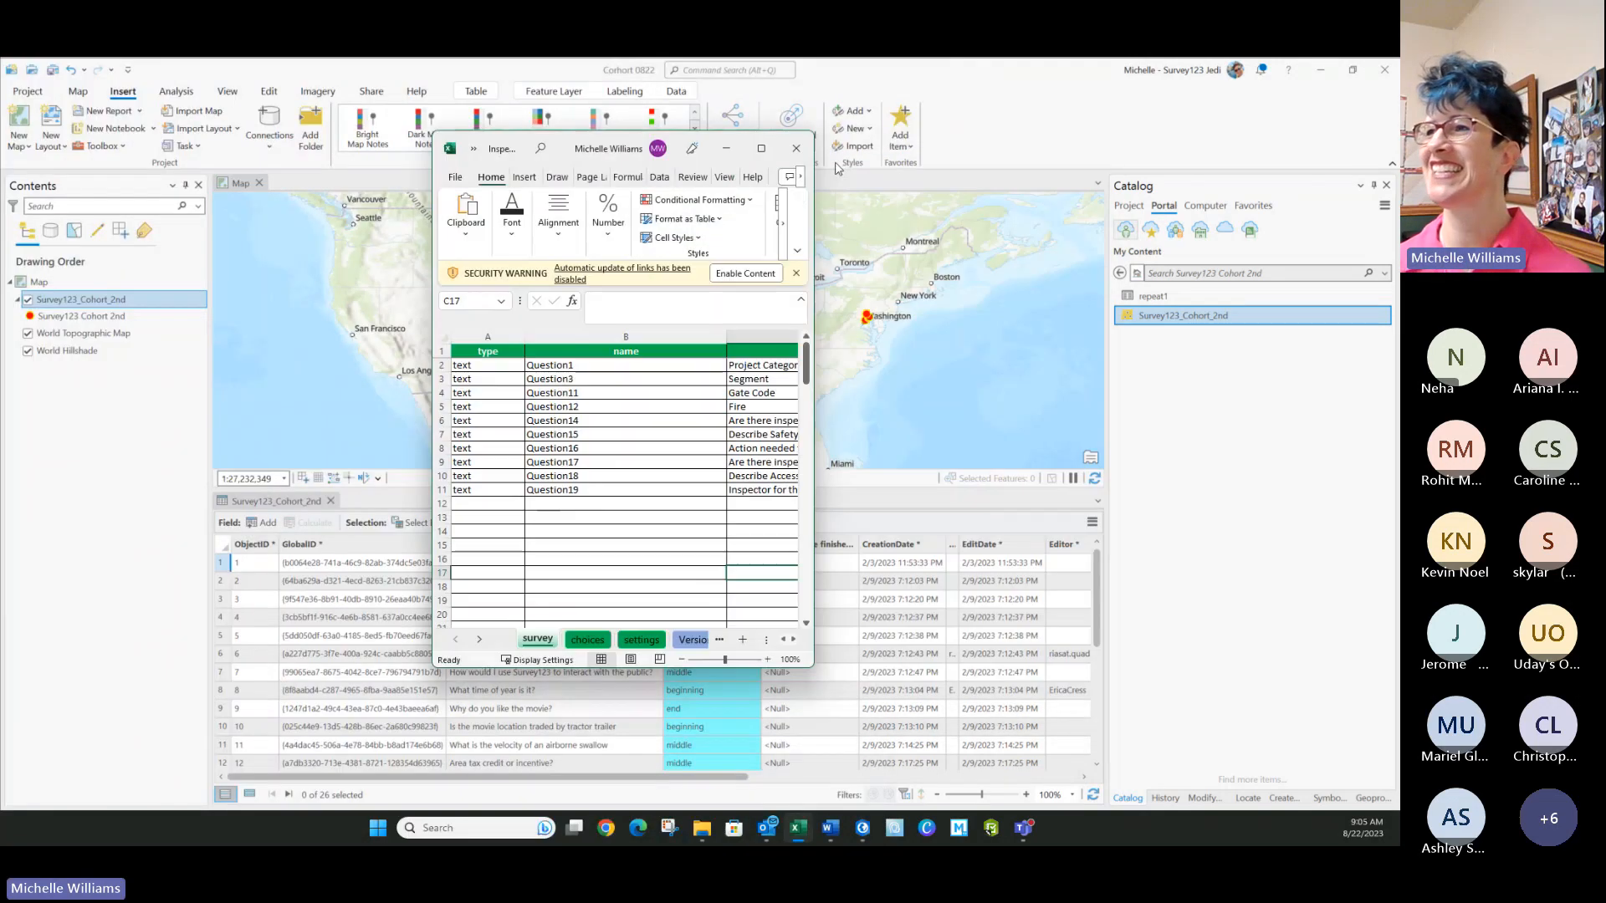
pyautogui.click(763, 151)
pyautogui.click(493, 582)
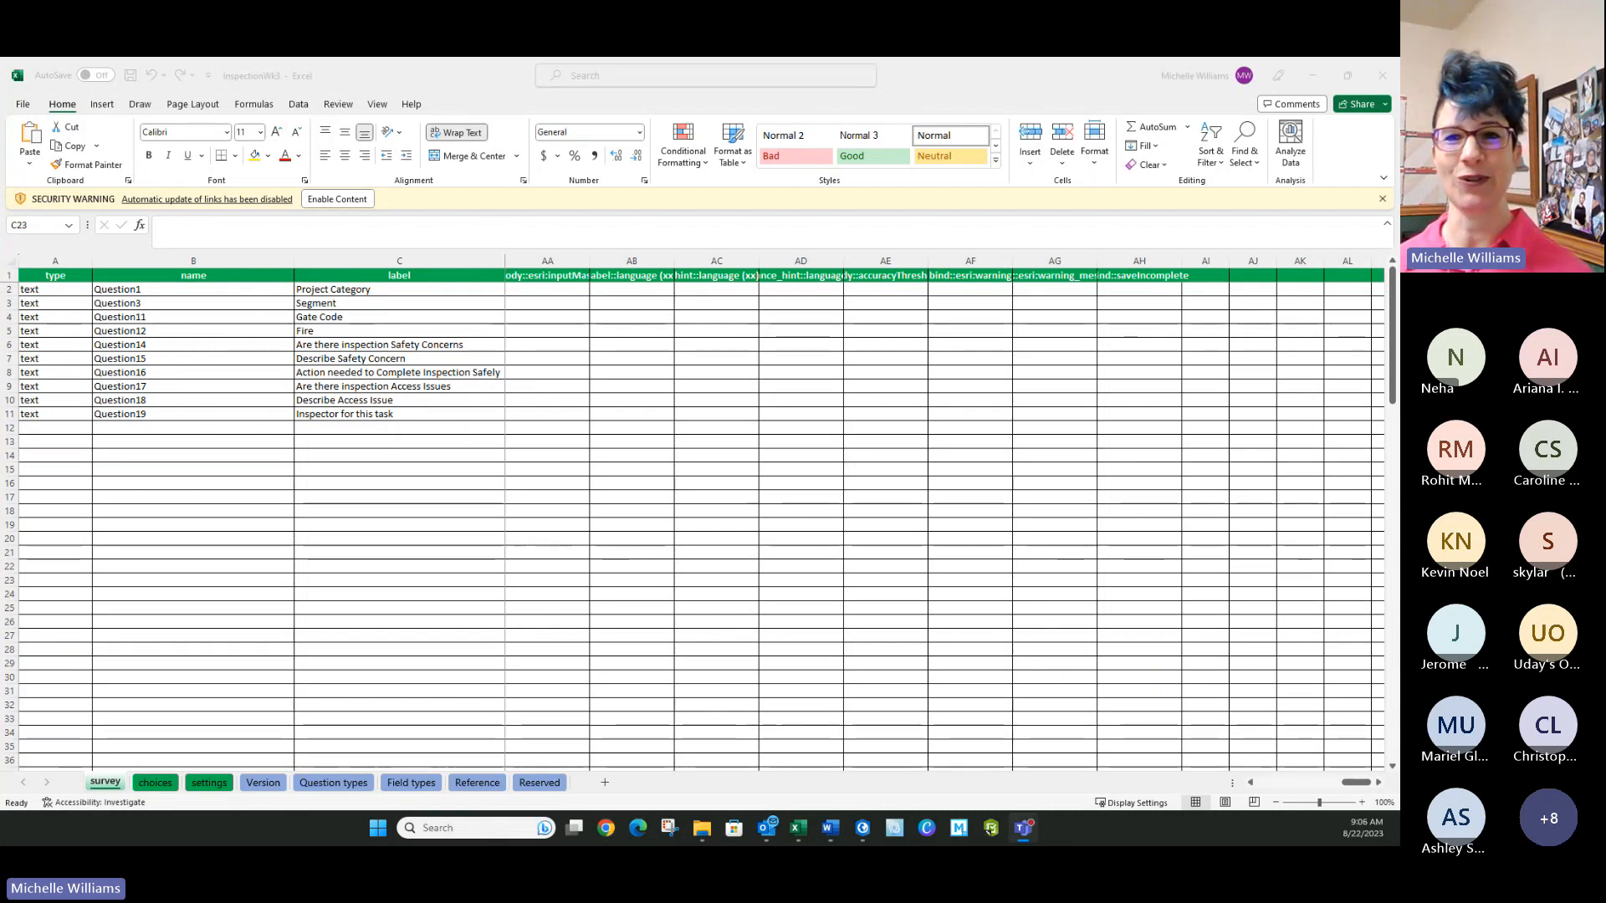
# Step: Examine the entries of the label column on the survey sheet, starting with Project Category
pyautogui.click(379, 467)
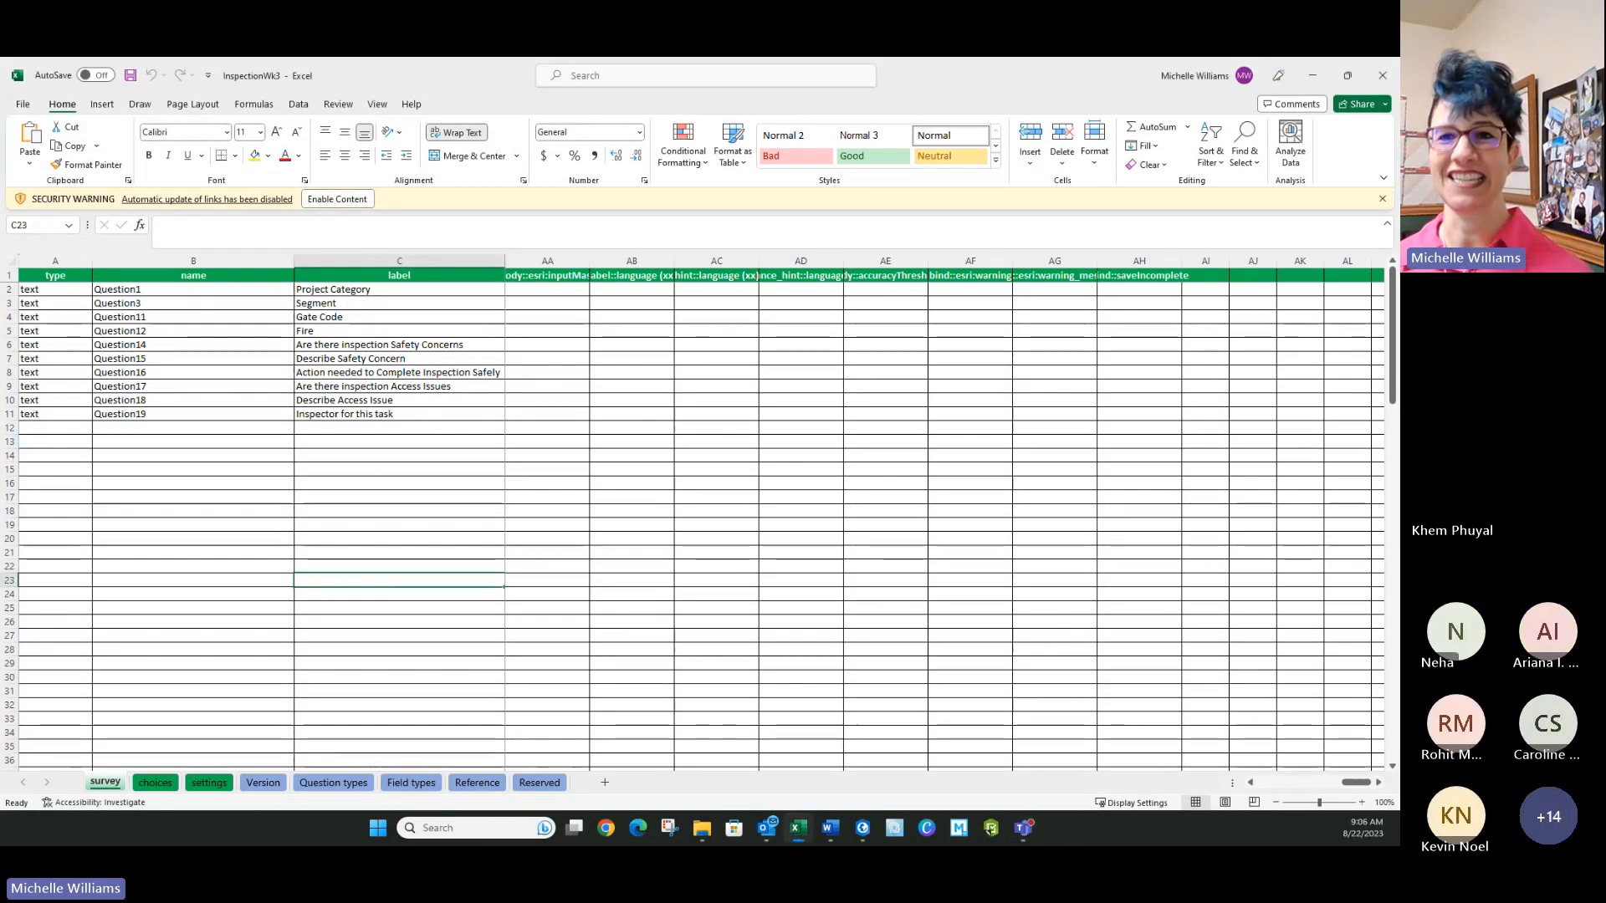
pyautogui.click(268, 317)
pyautogui.click(311, 467)
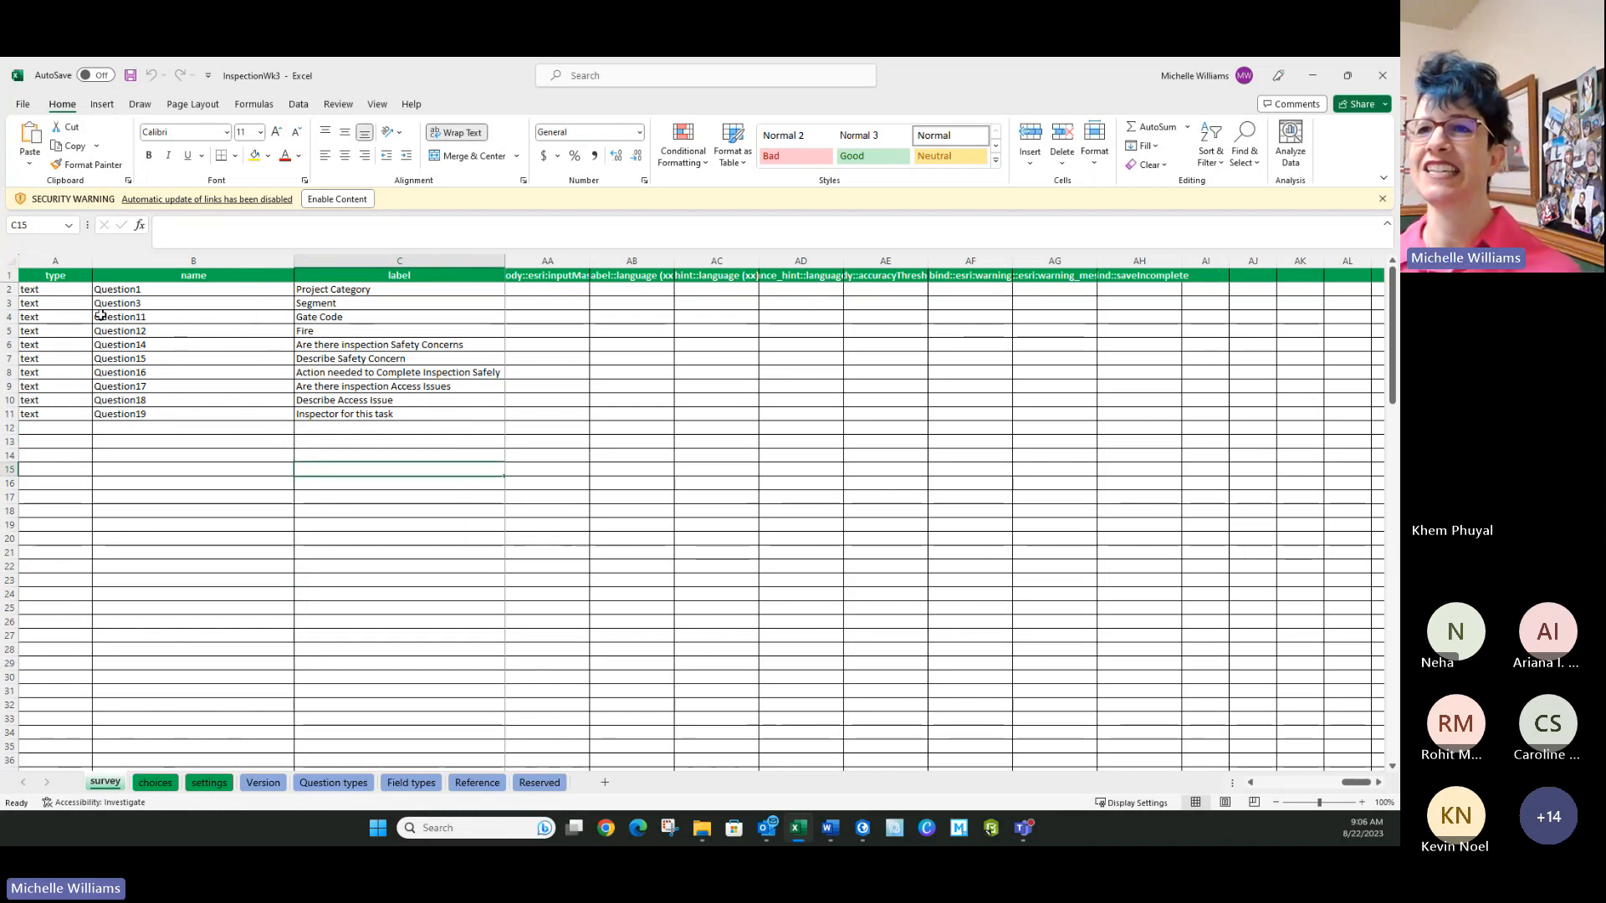
pyautogui.moveTo(415, 276); pyautogui.dragTo(491, 438)
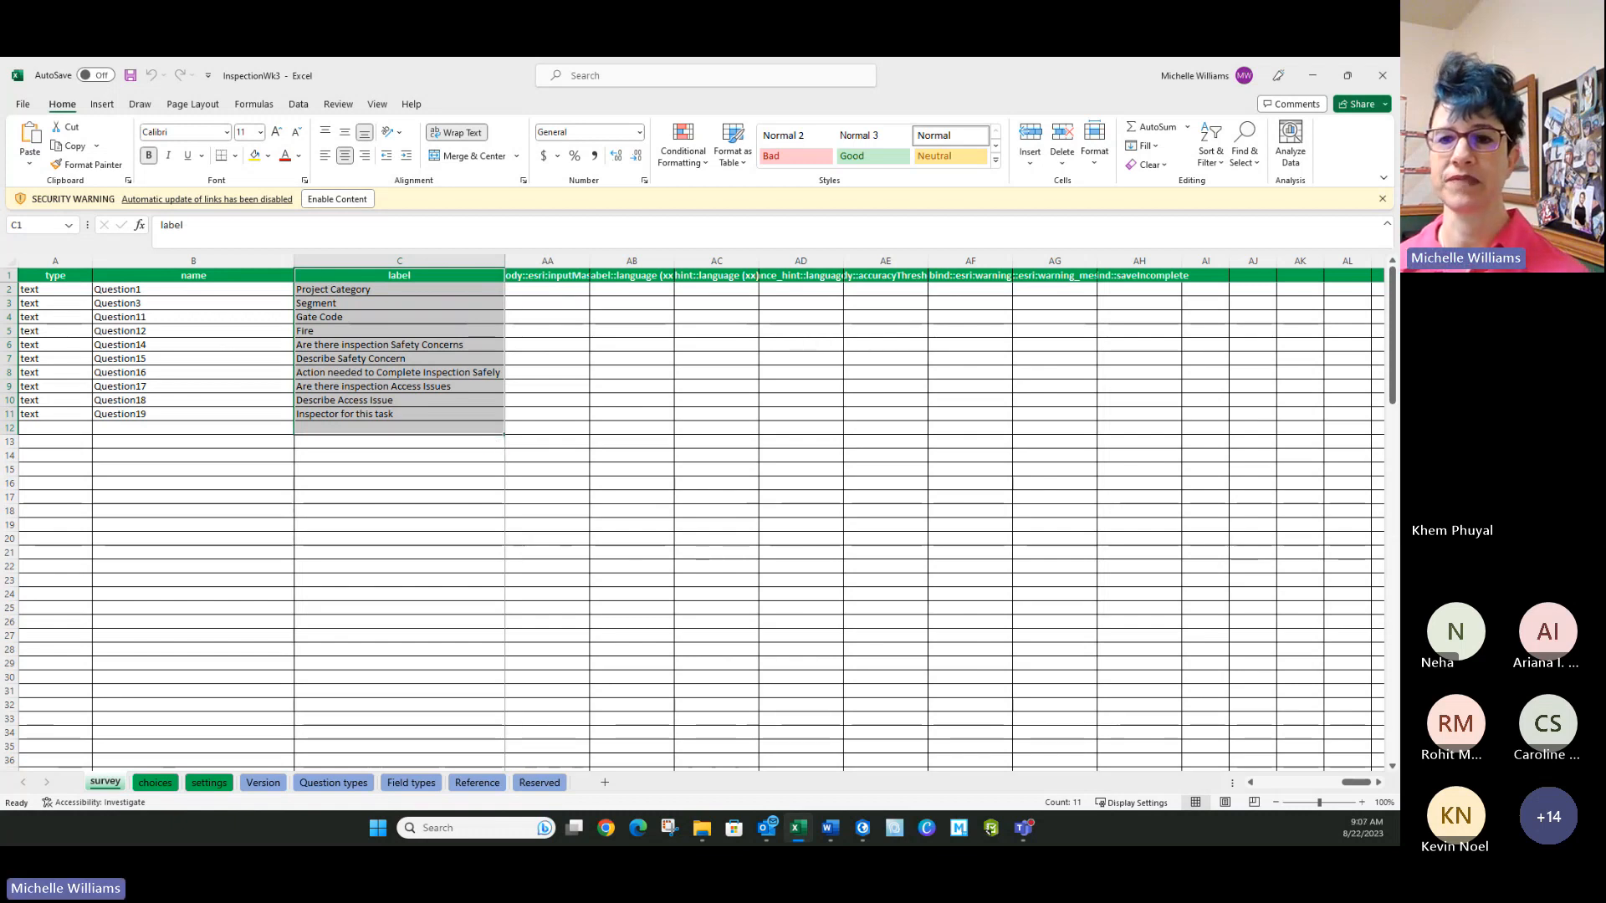
pyautogui.click(373, 301)
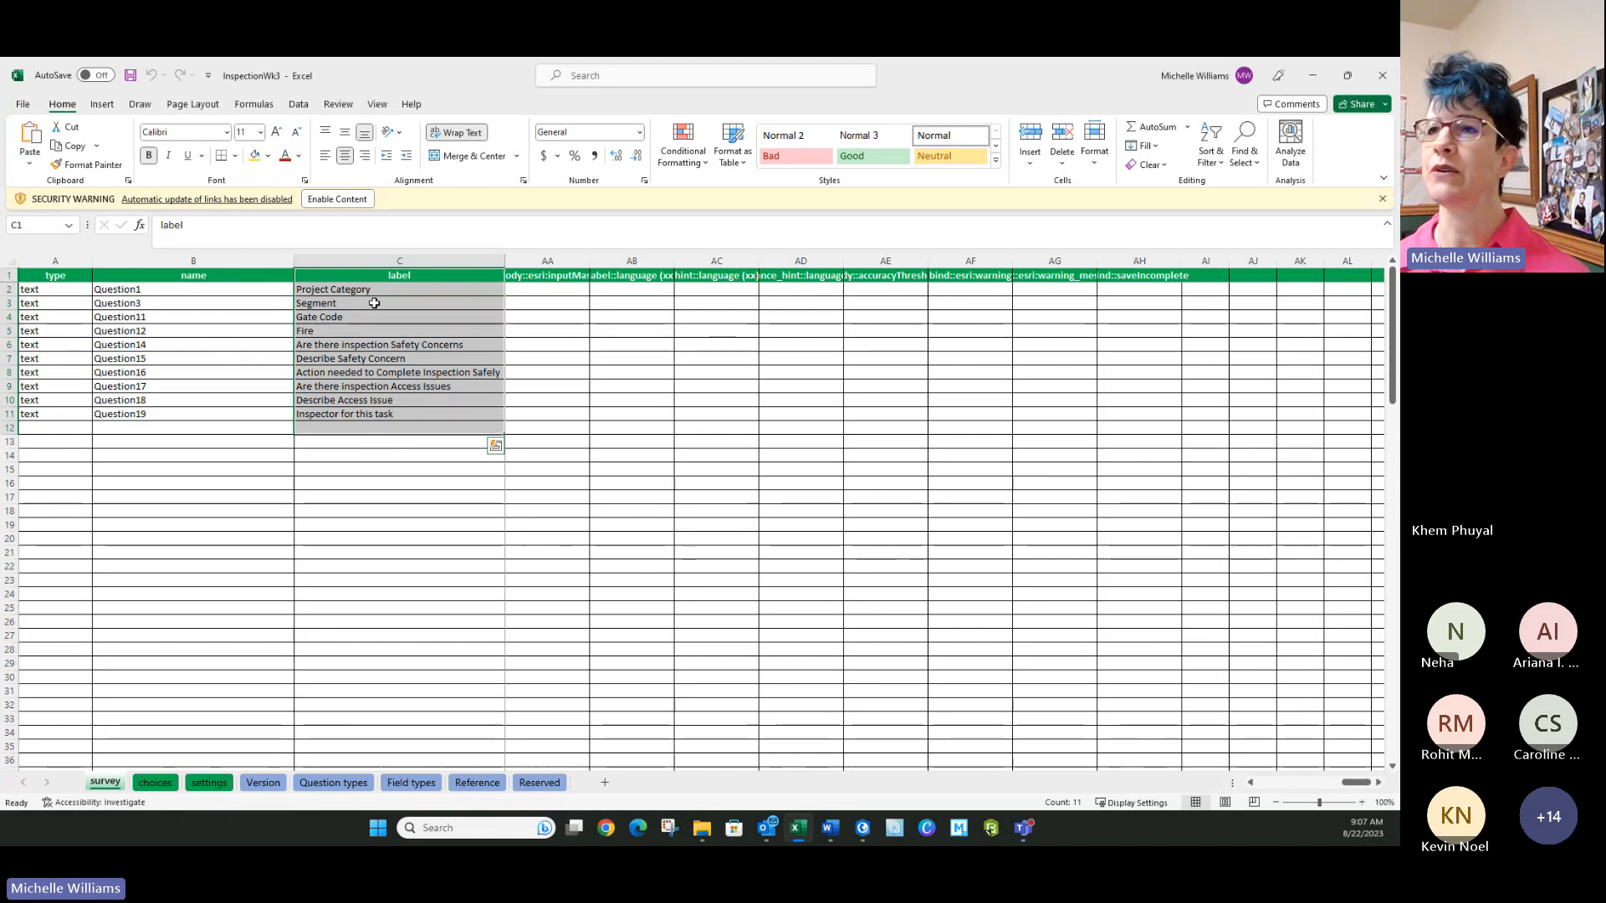
pyautogui.click(373, 290)
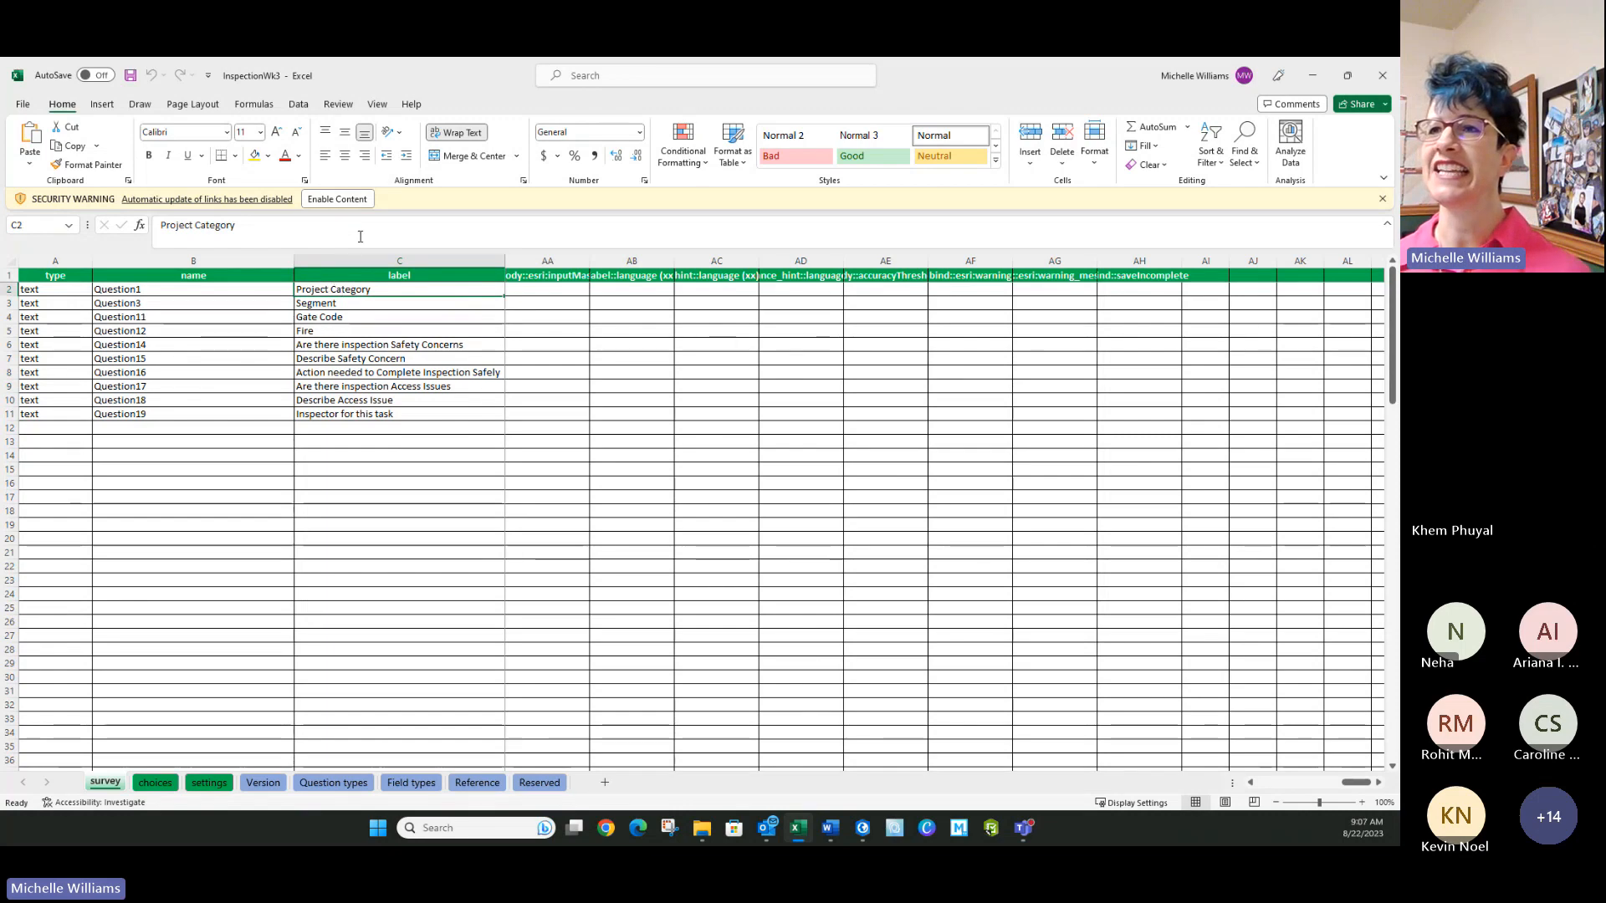
# Step: Enable the disabled content of the InspectionWk3 workbook
pyautogui.click(338, 200)
pyautogui.click(669, 487)
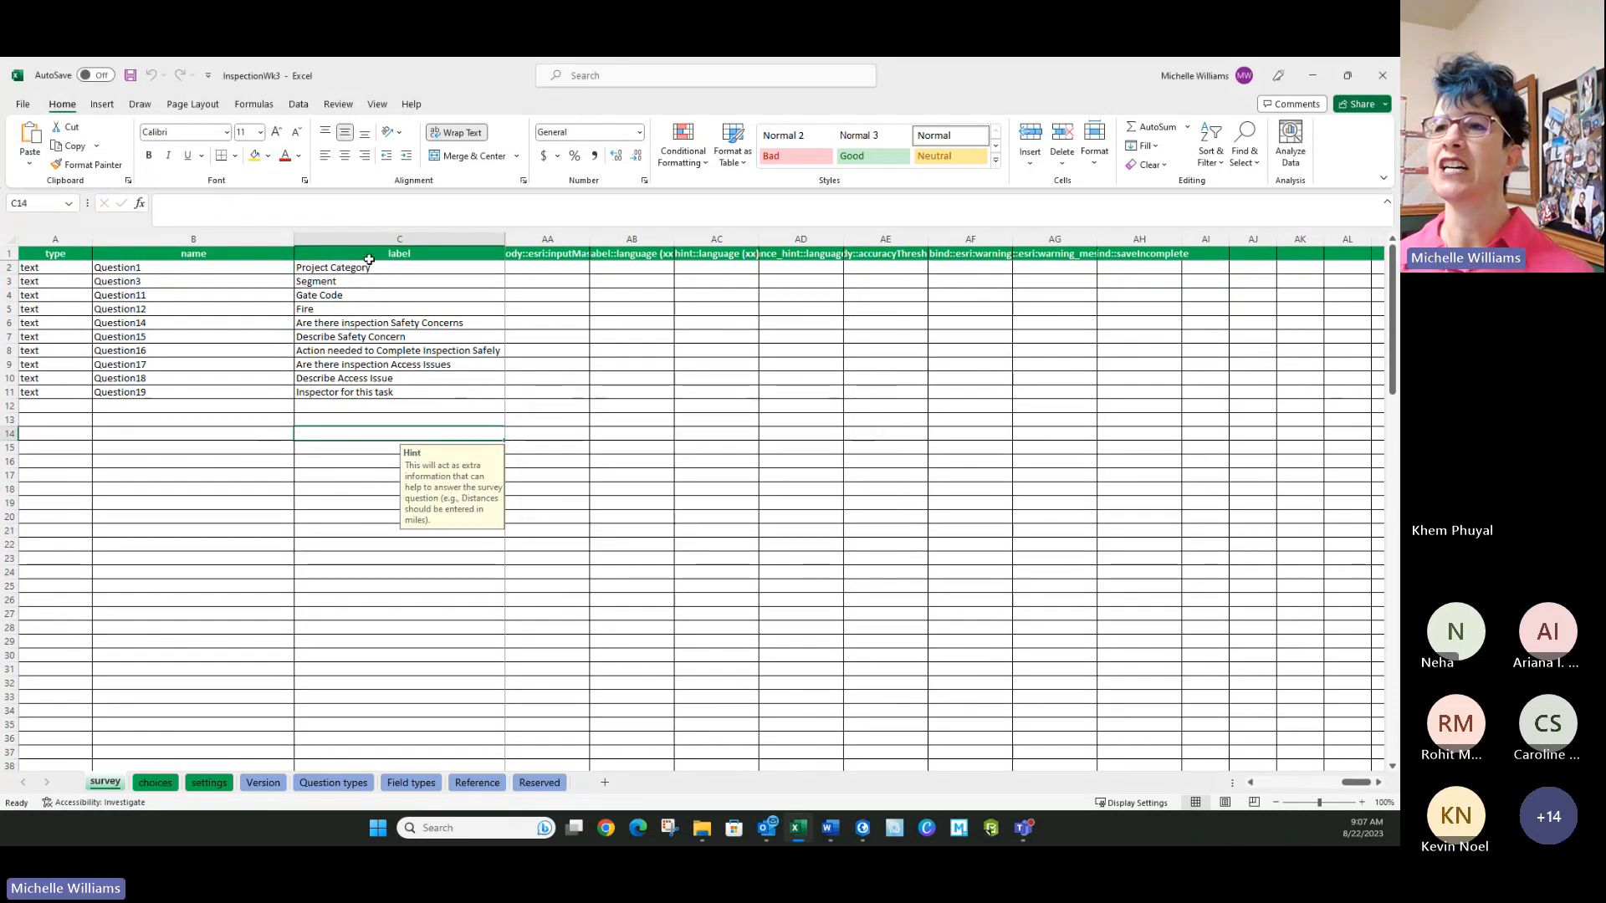
# Step: Go through the question labels one by one from Segment down to "Are there inspection Access Issues"
pyautogui.click(413, 283)
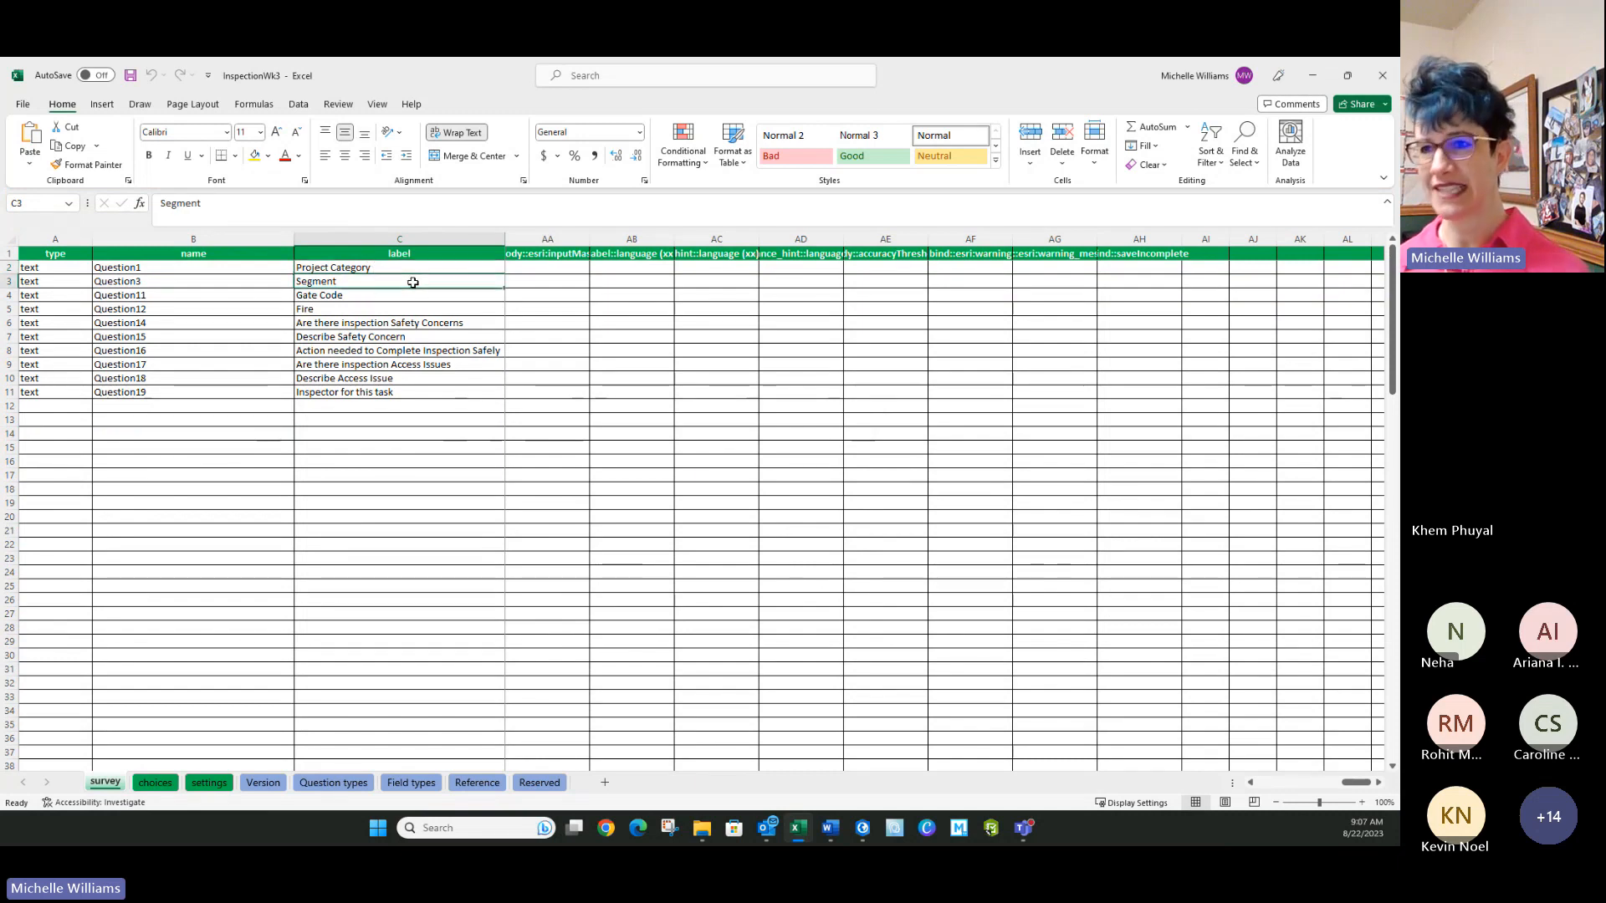
pyautogui.press('Down')
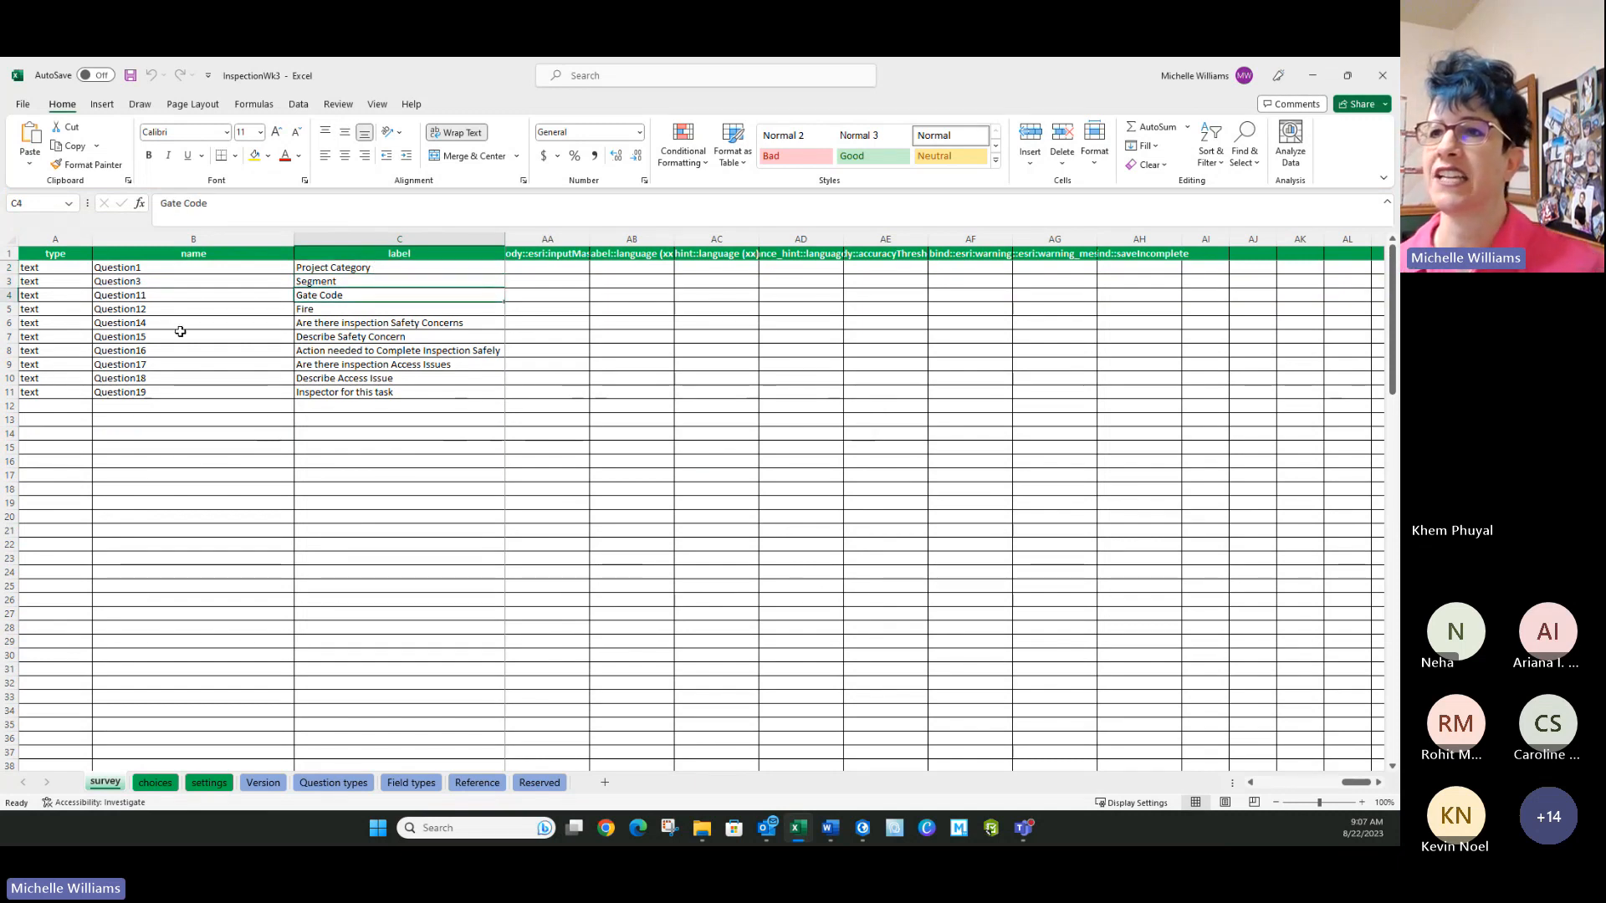
pyautogui.press('Down')
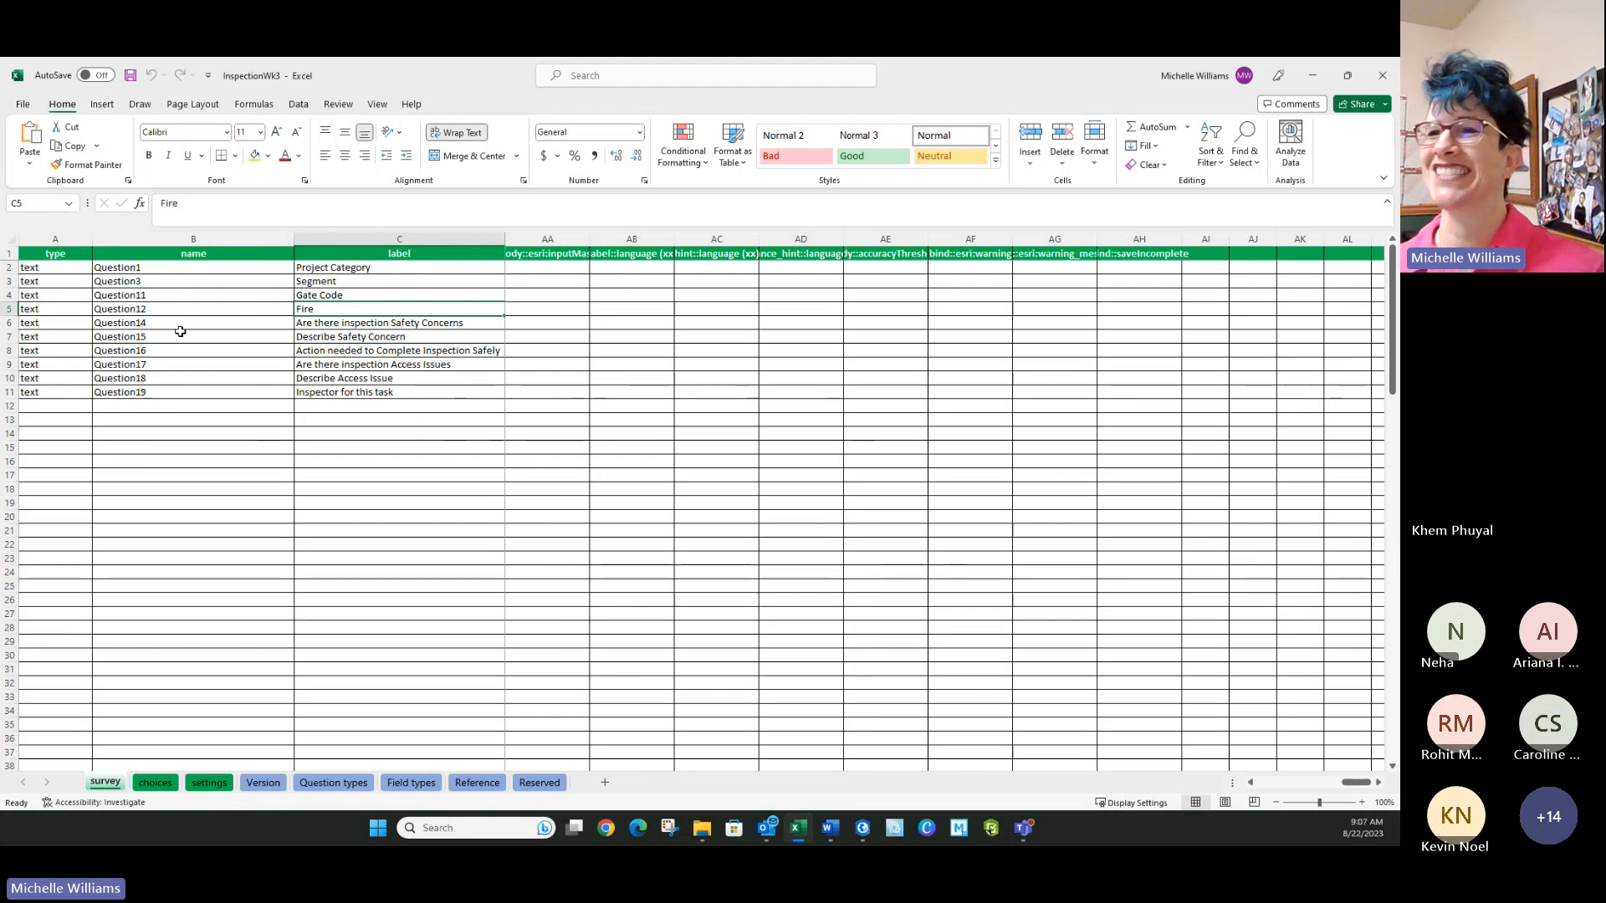
pyautogui.press('Down')
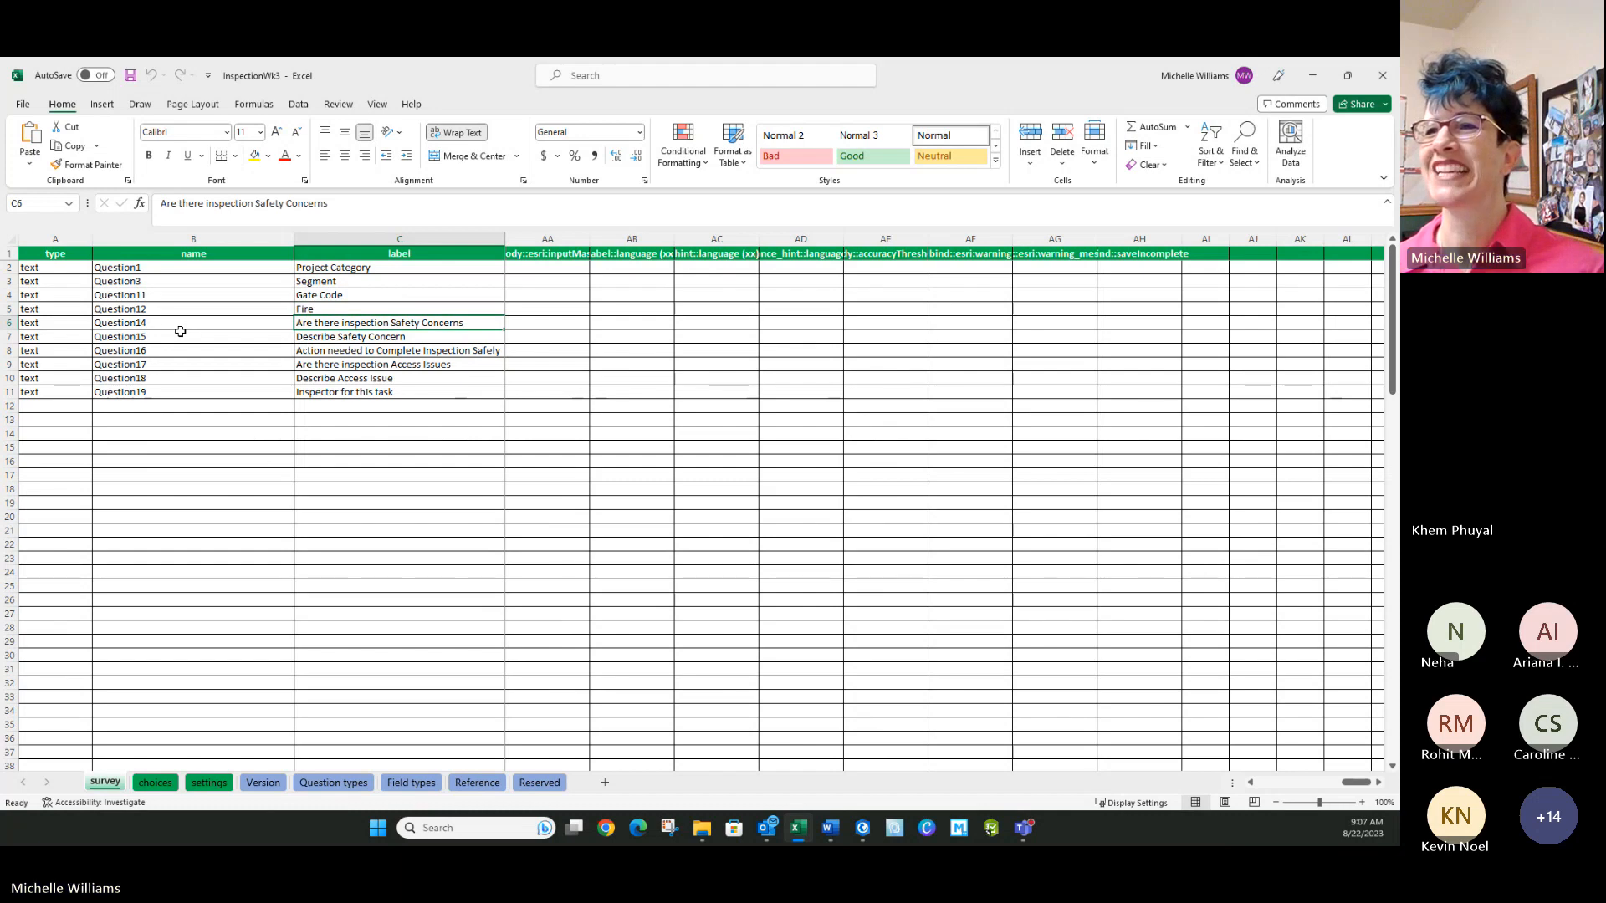
pyautogui.press('Down')
pyautogui.press('Down')
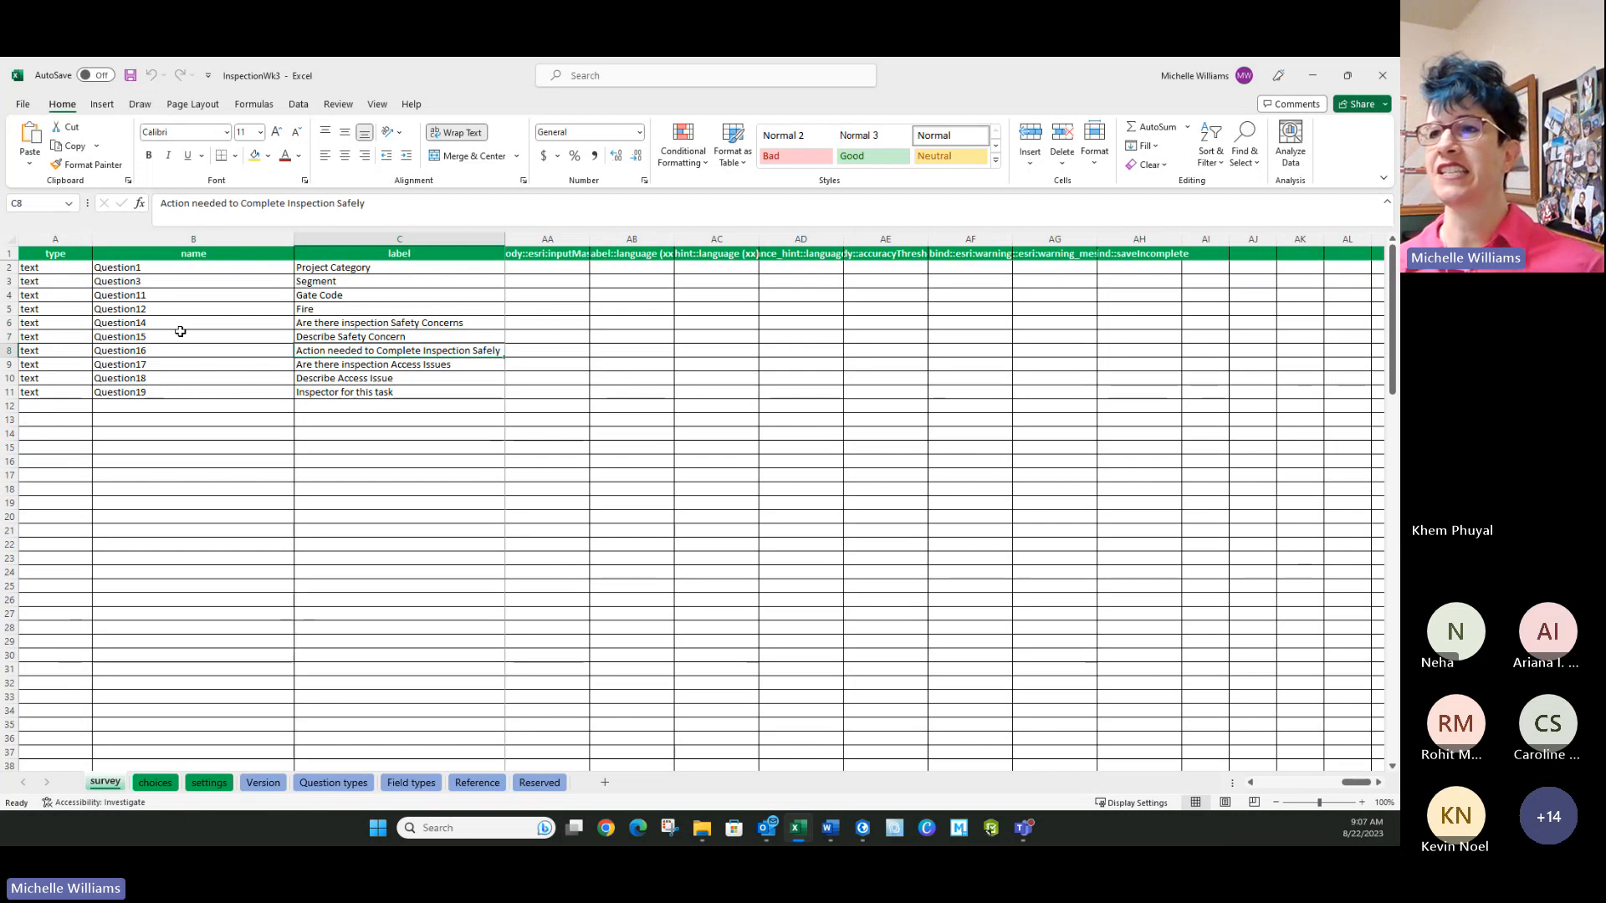
pyautogui.press('Down')
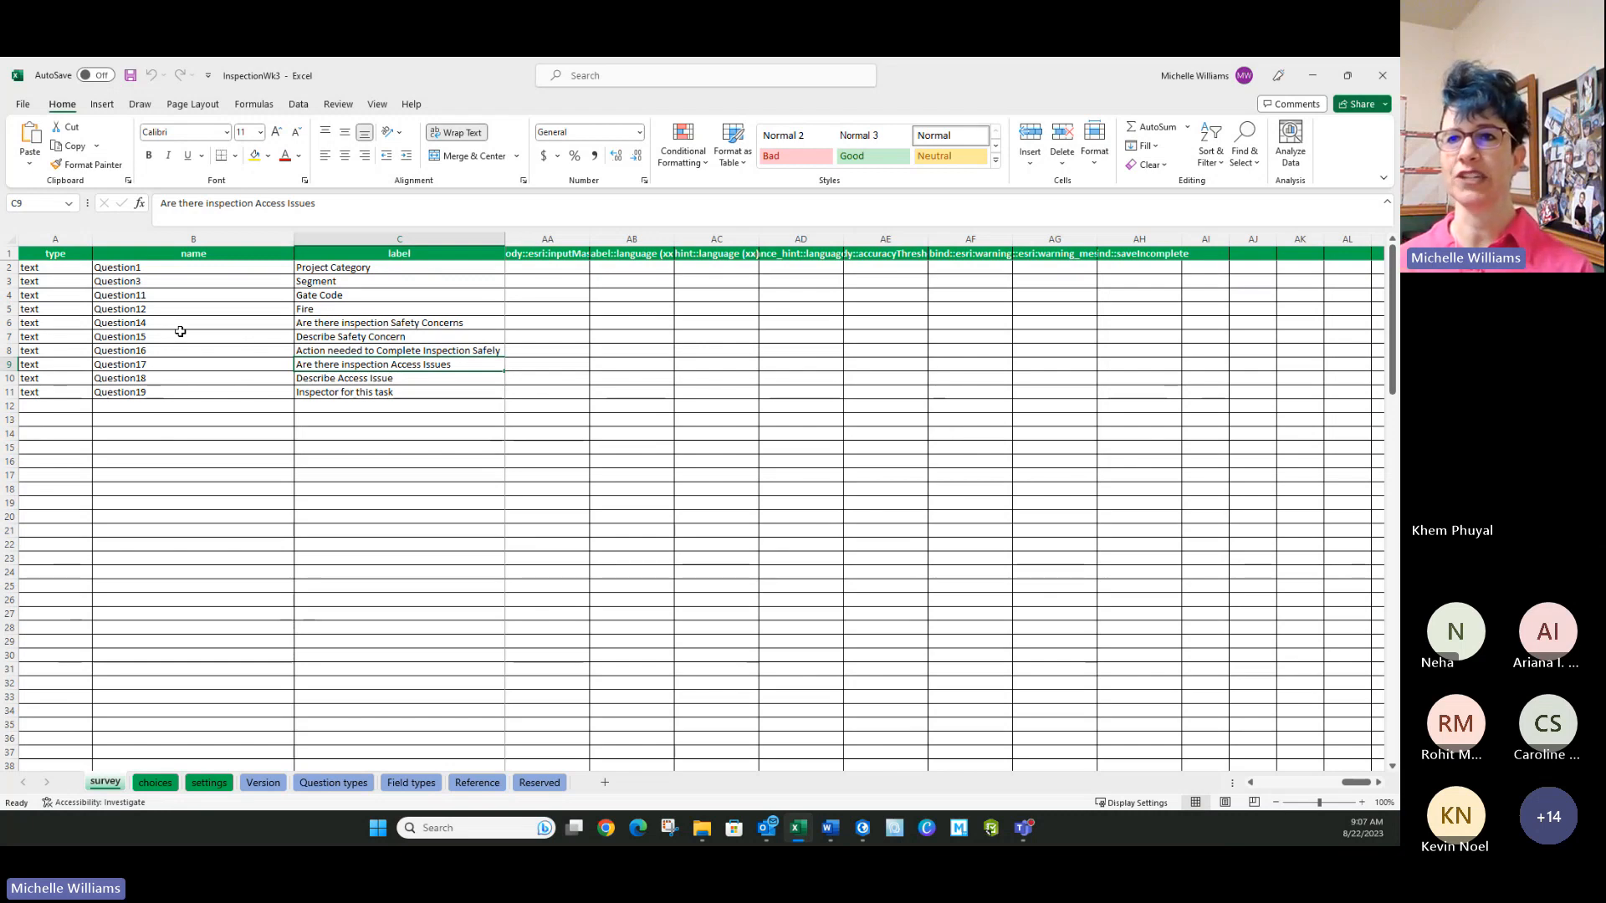
# Step: Examine the question names in the name column and the question types in the type column
pyautogui.press('Left')
pyautogui.press('Up')
pyautogui.press('Up')
pyautogui.press('Up')
pyautogui.press('Up')
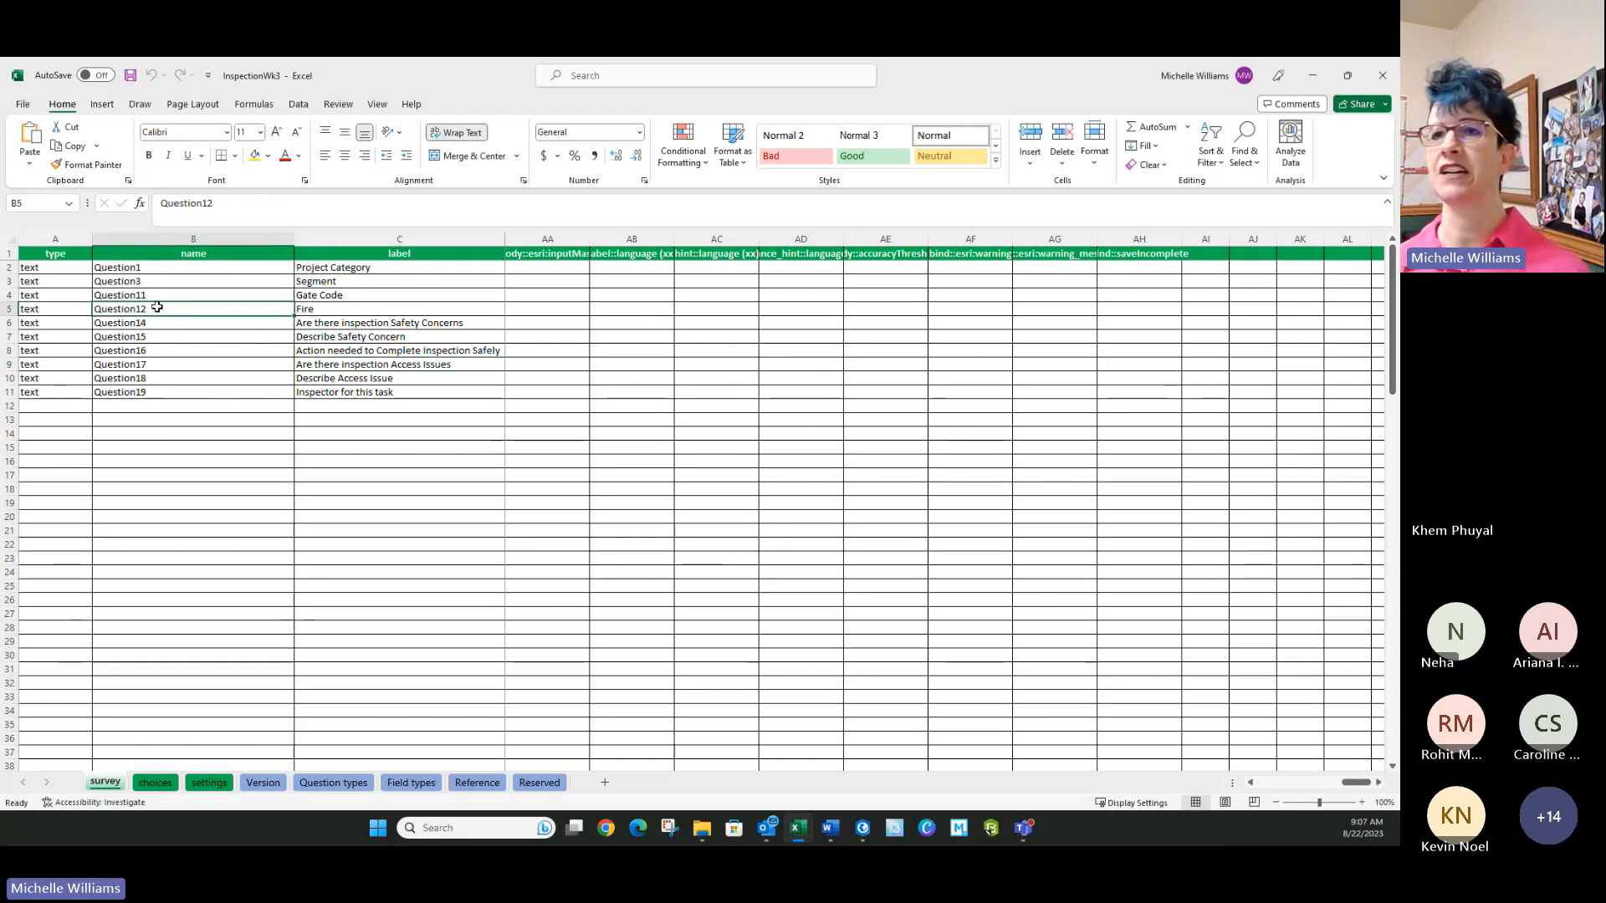
pyautogui.moveTo(159, 272); pyautogui.dragTo(169, 422)
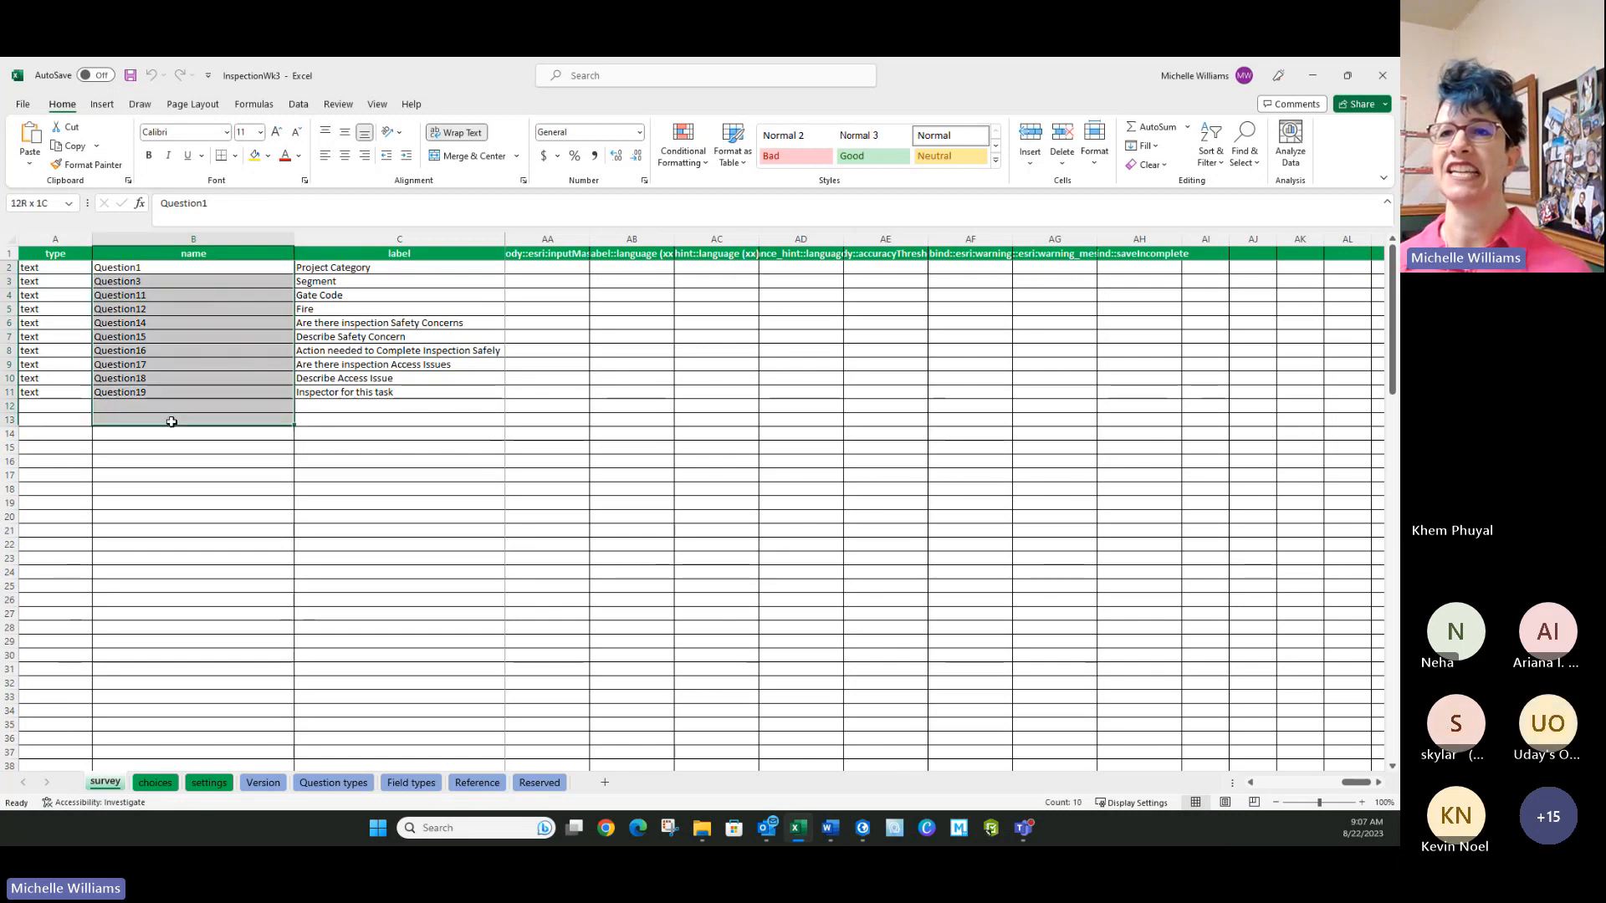
pyautogui.click(501, 461)
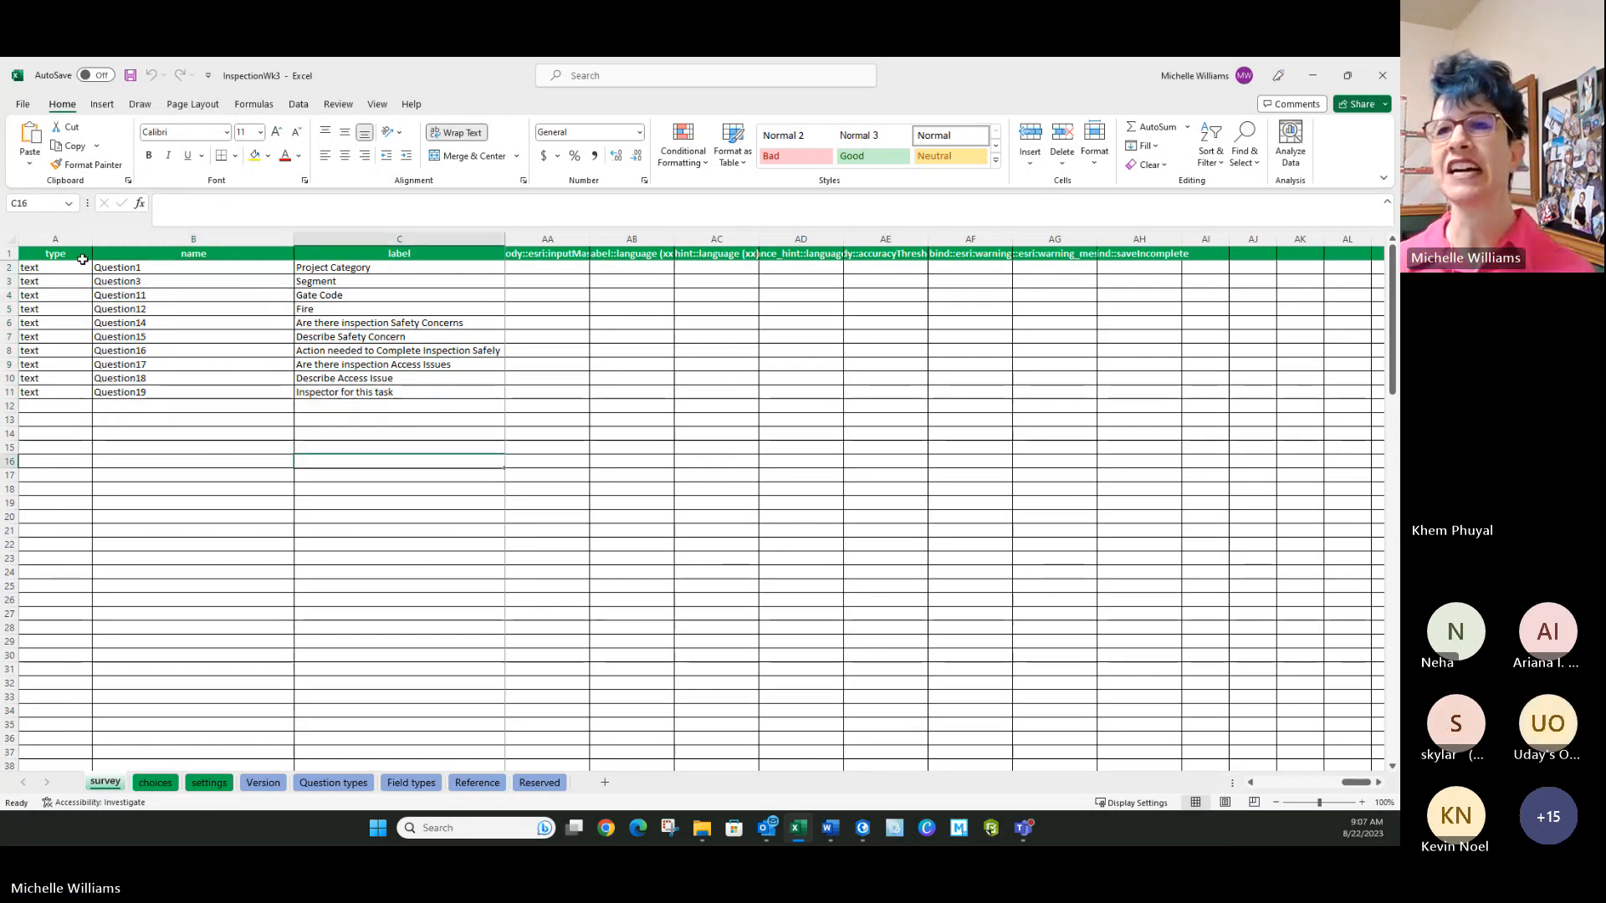
pyautogui.moveTo(50, 268); pyautogui.dragTo(65, 401)
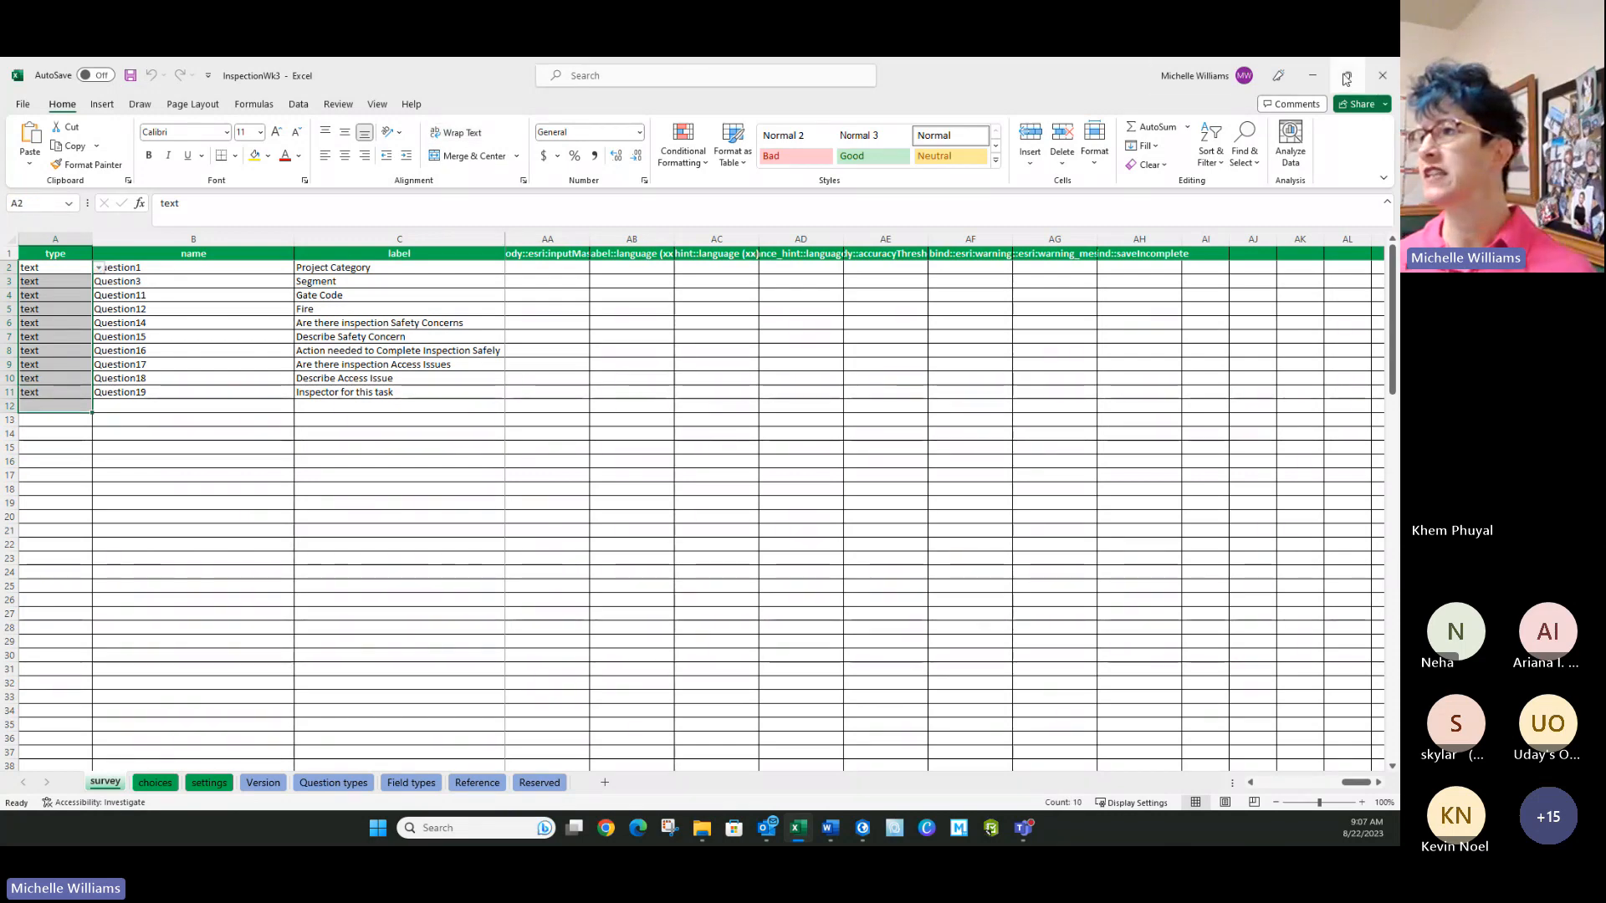
# Step: Put the InspectionWk3 workbook and the ArcGIS Pro project out of view and switch to ArcGIS Survey123 Connect
pyautogui.doubleClick(1018, 77)
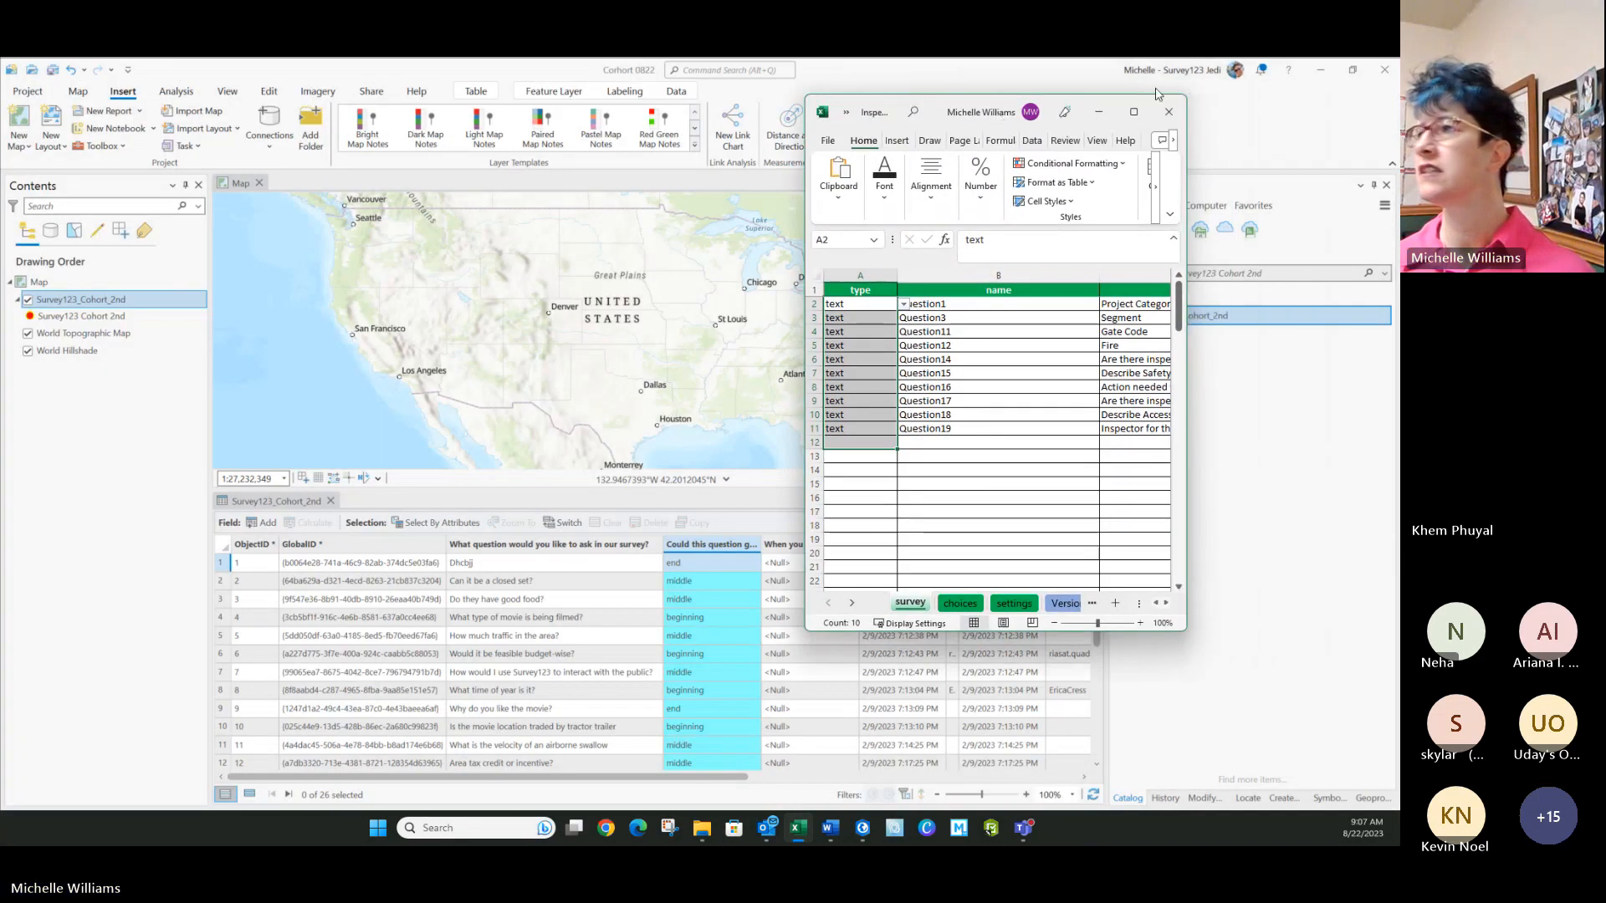
pyautogui.click(1321, 75)
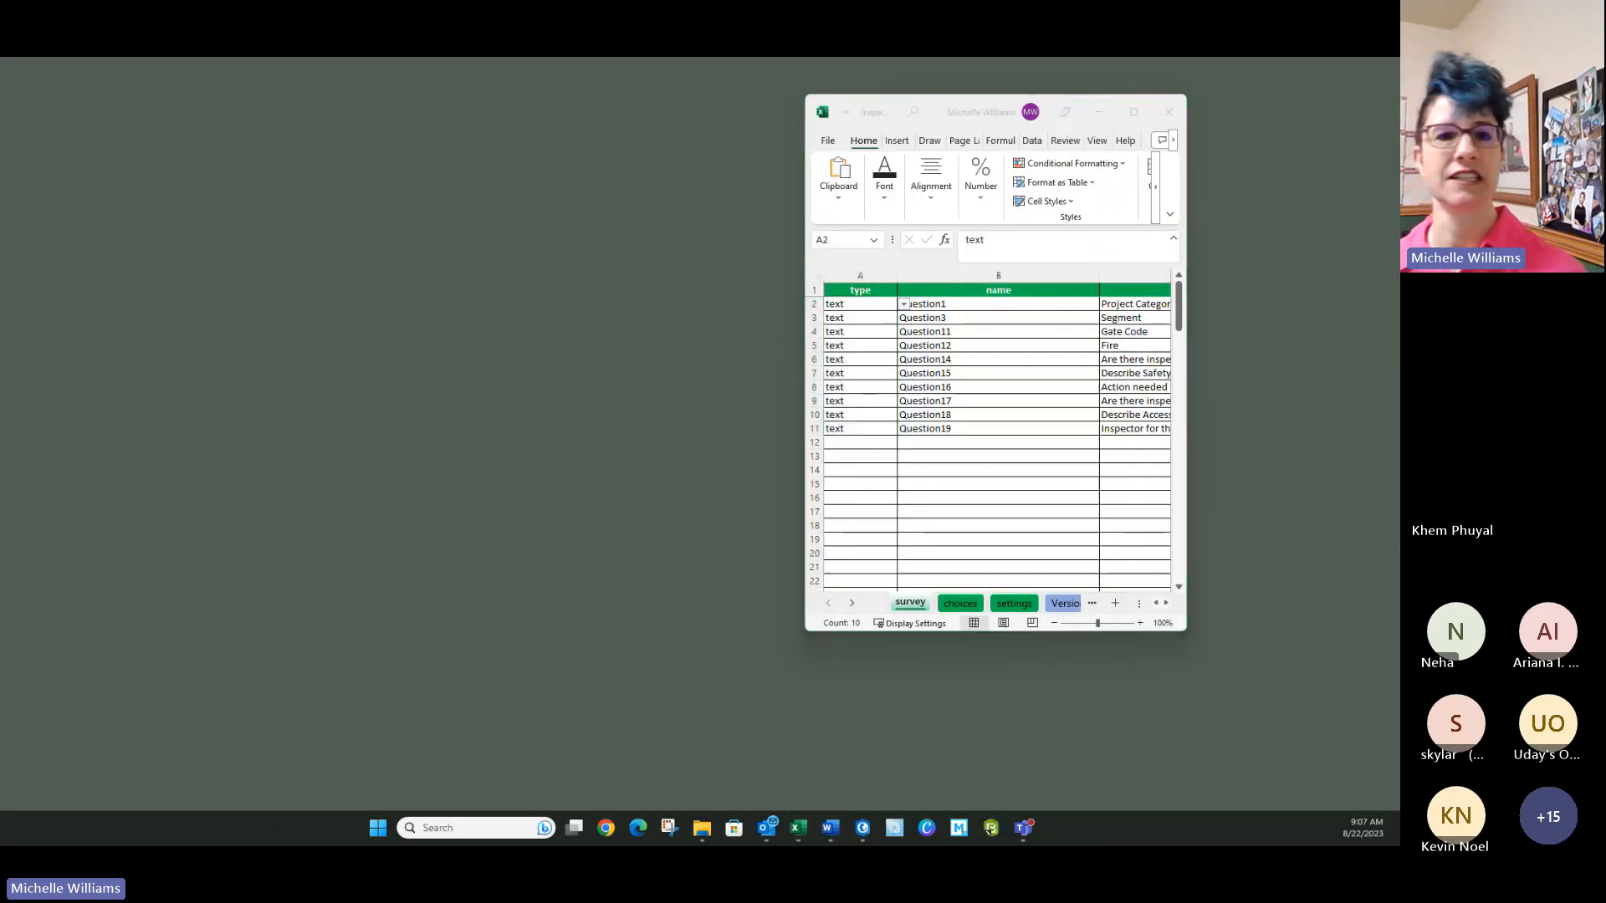
pyautogui.click(991, 828)
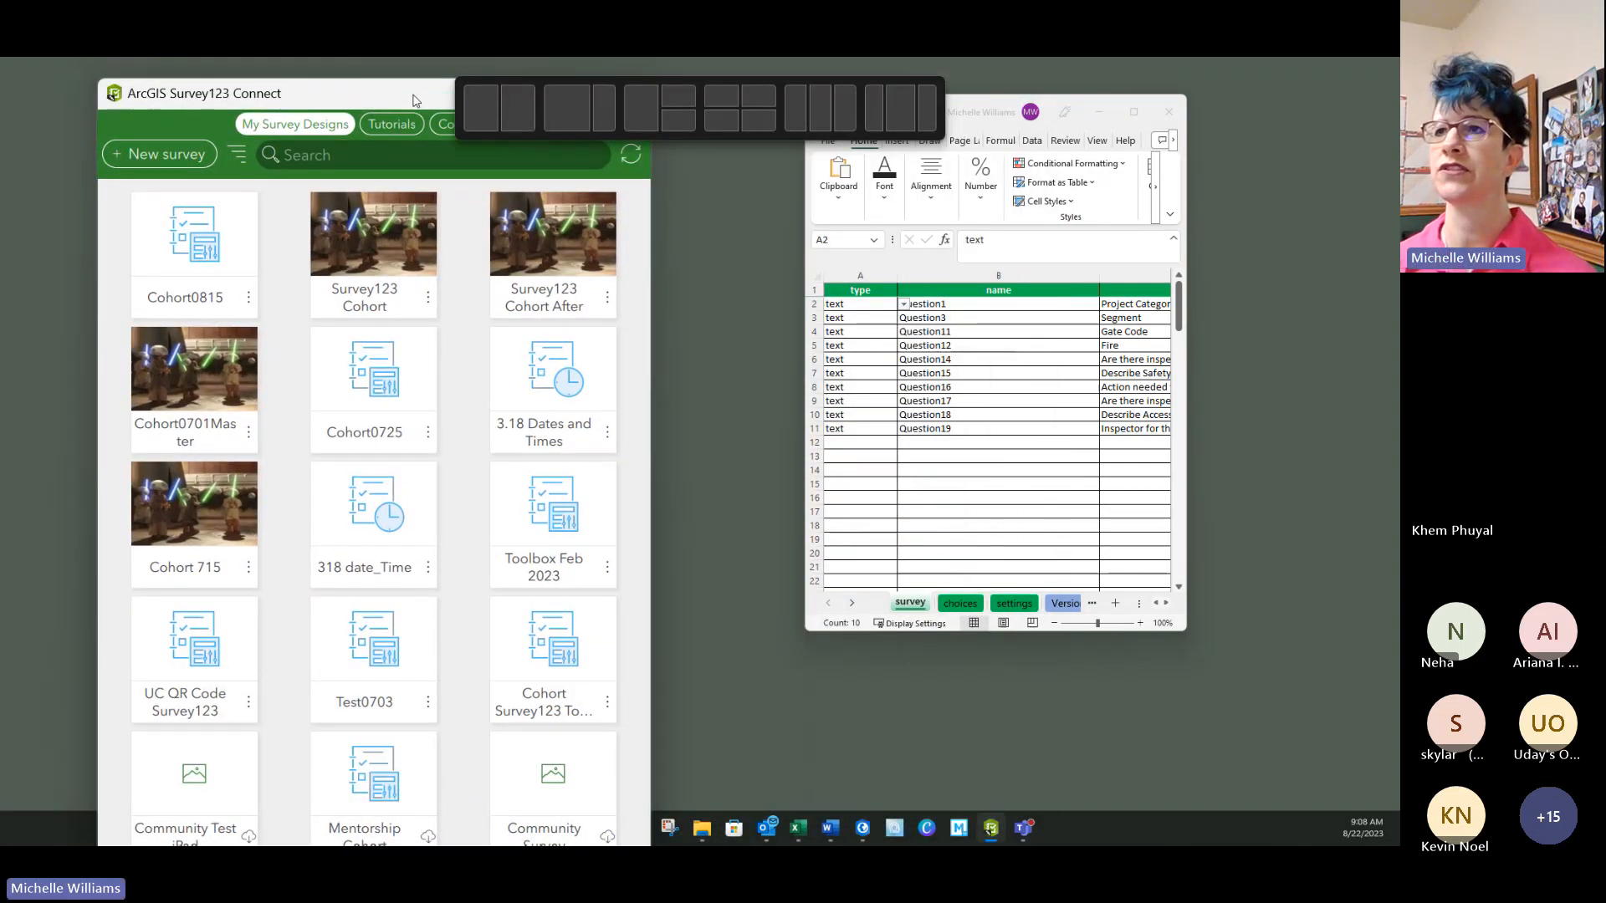
pyautogui.moveTo(383, 101); pyautogui.dragTo(295, 82)
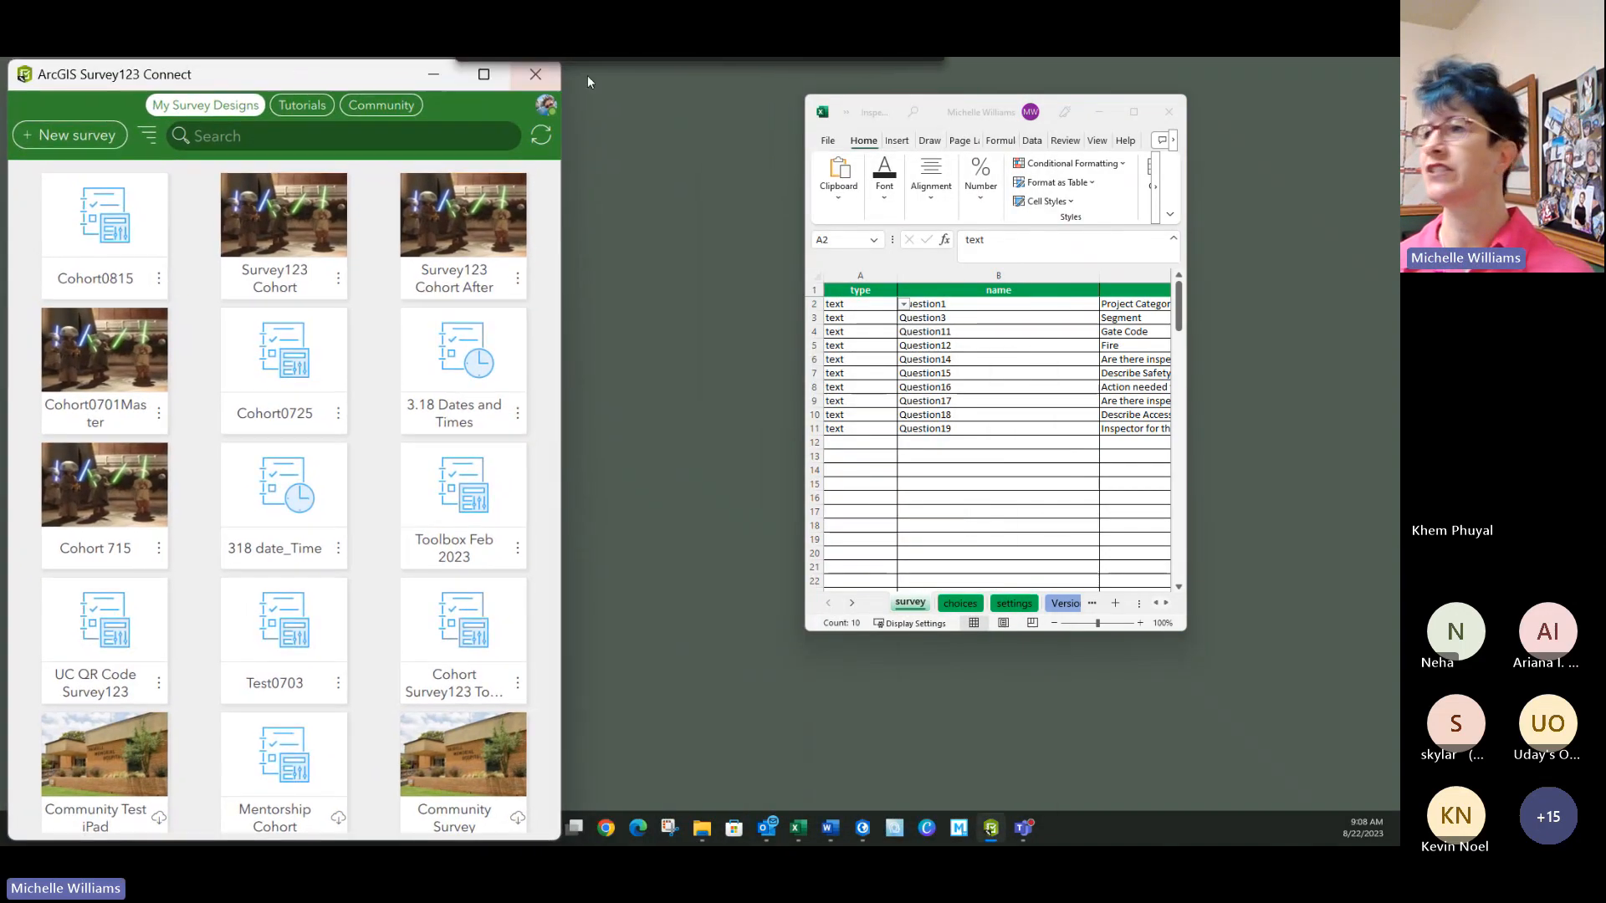
pyautogui.click(1098, 111)
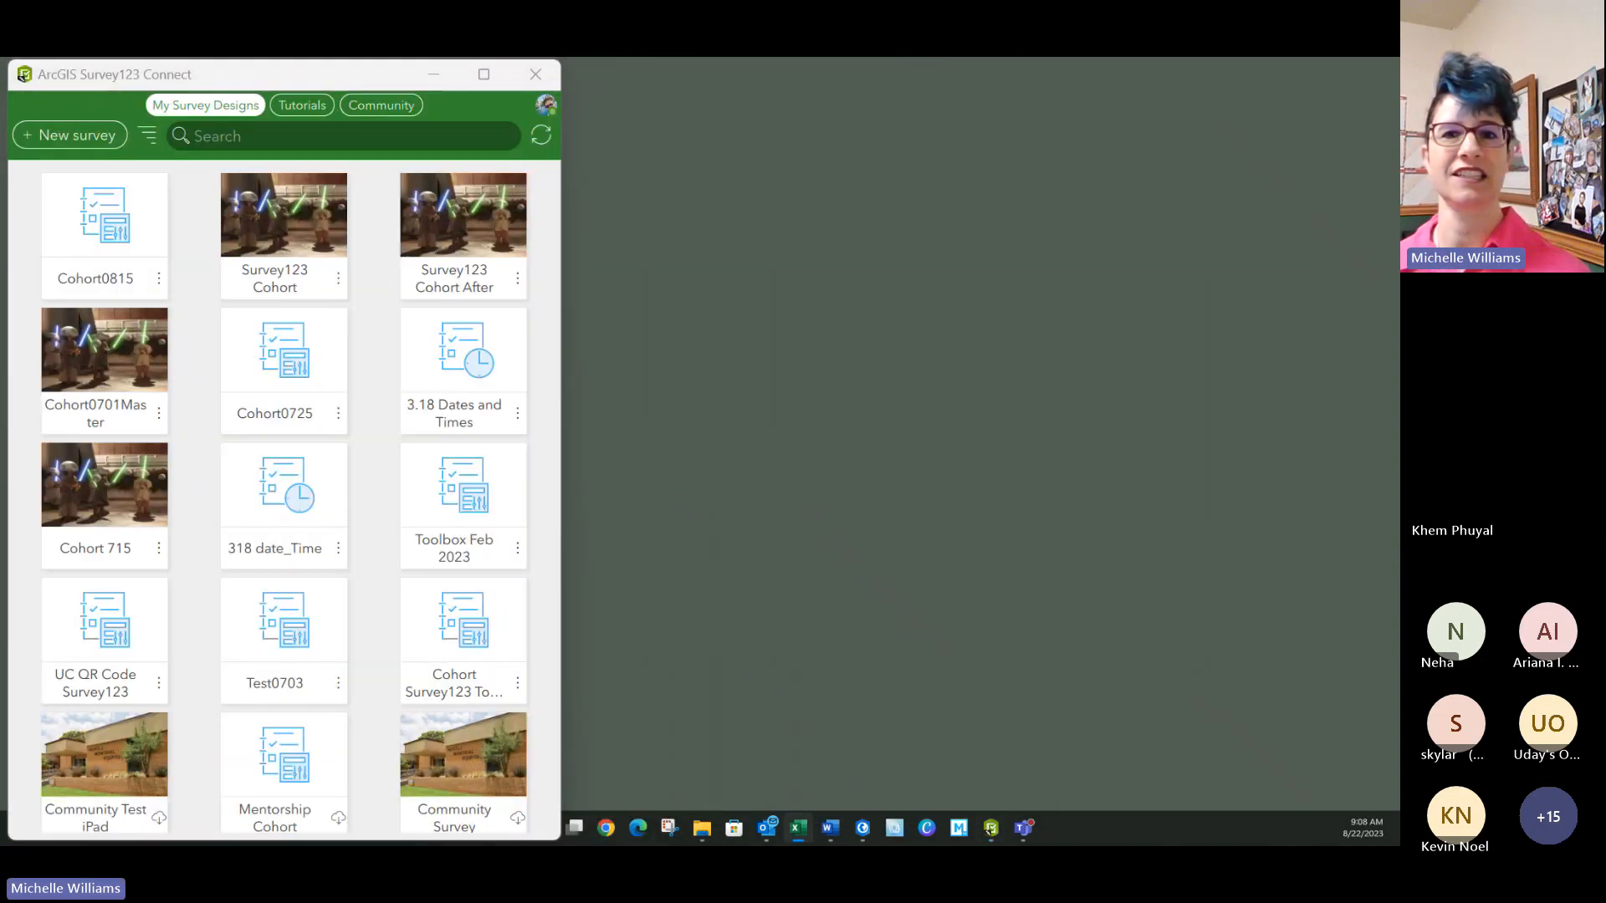
# Step: Create a new survey titled "Cohort 0822_Week3" from the blank Advanced Template
pyautogui.click(87, 143)
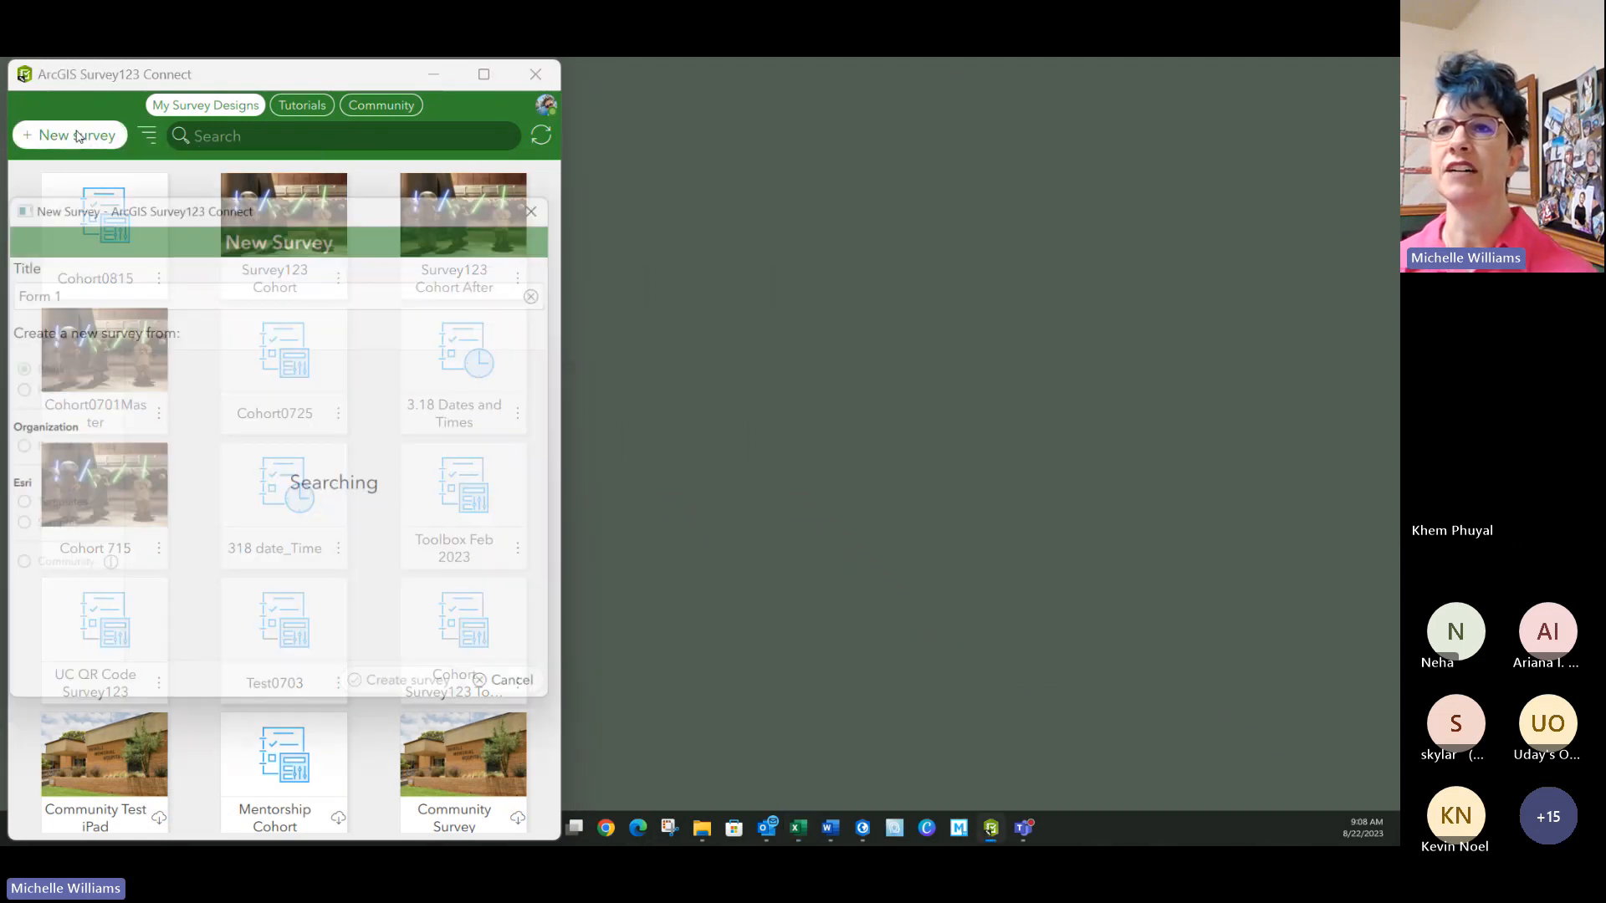
pyautogui.moveTo(140, 195); pyautogui.dragTo(336, 196)
pyautogui.click(307, 293)
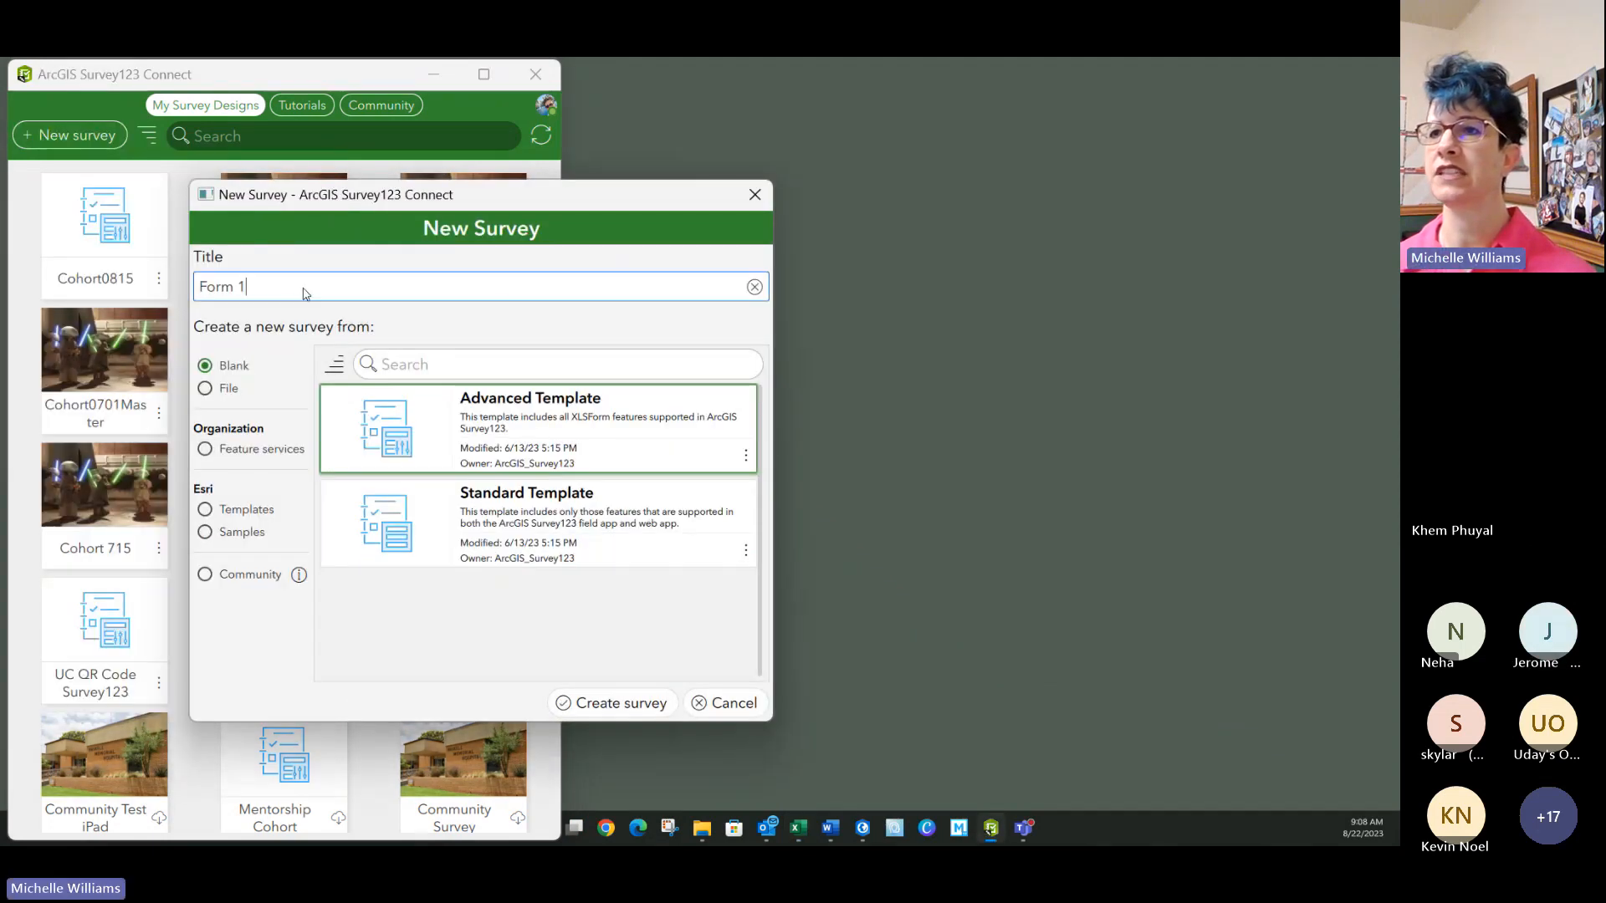
pyautogui.moveTo(383, 292); pyautogui.dragTo(112, 269)
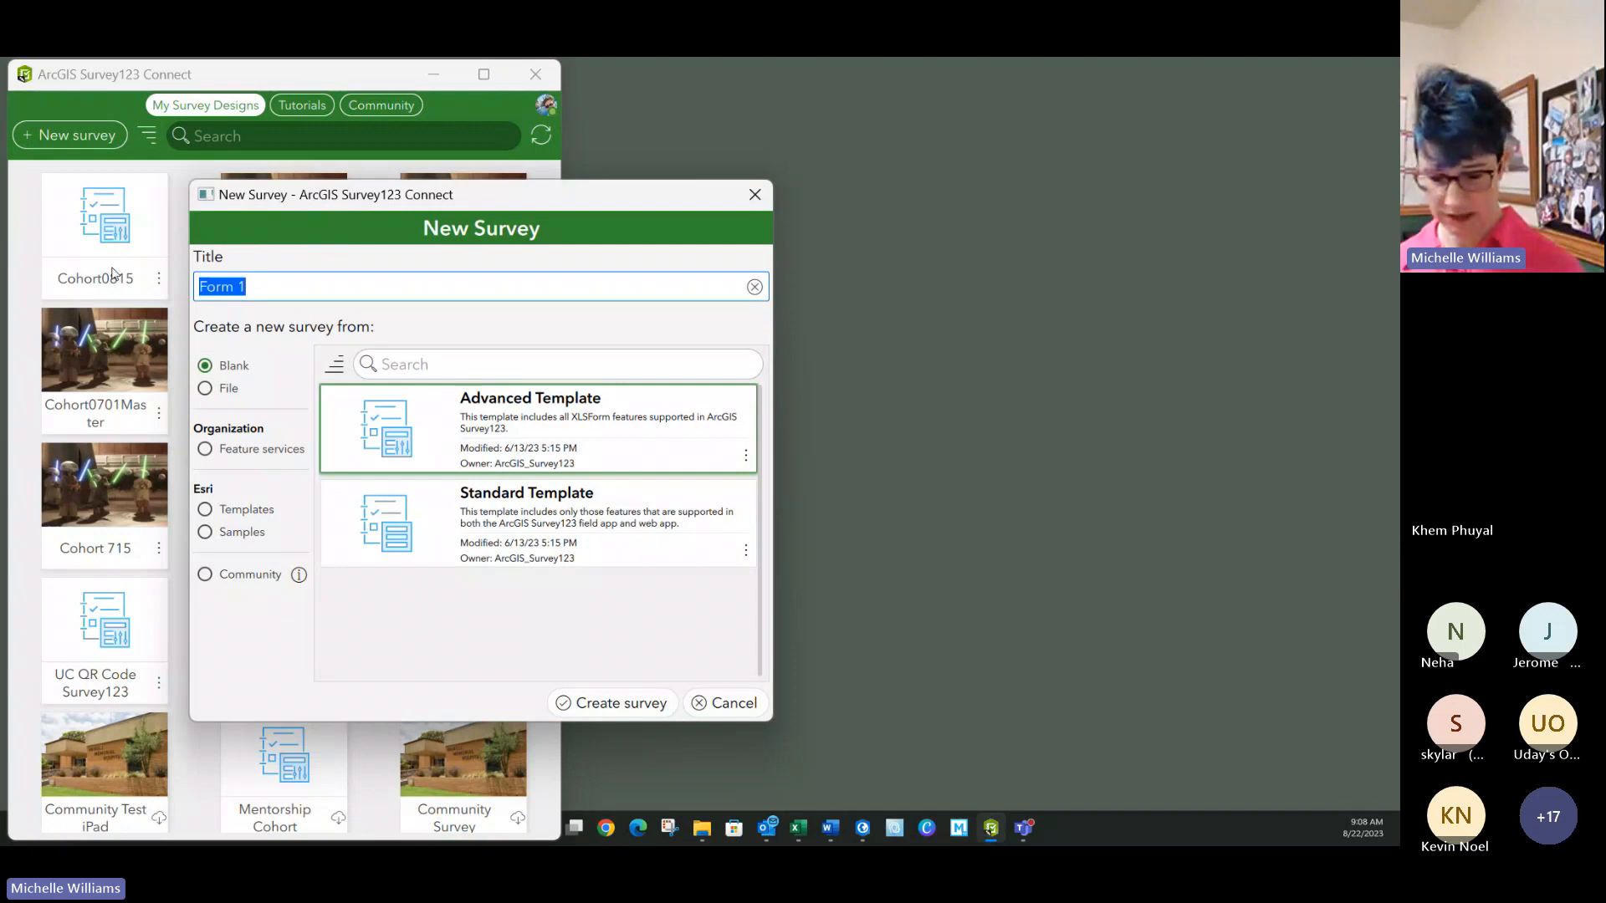
pyautogui.write('Cohort')
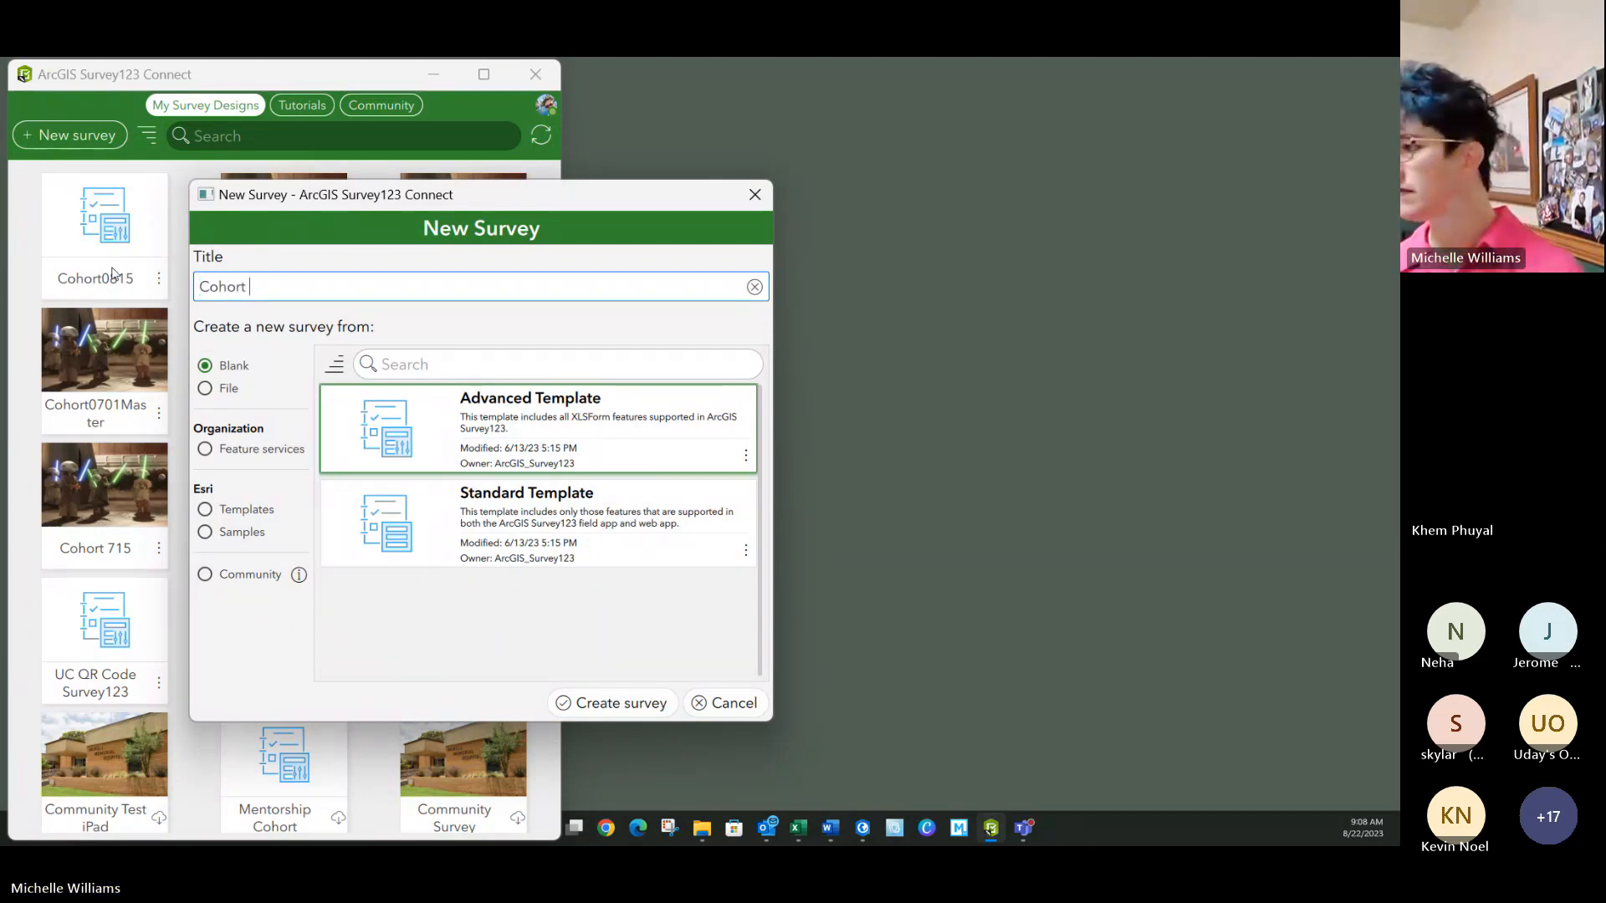
pyautogui.write(' 0822')
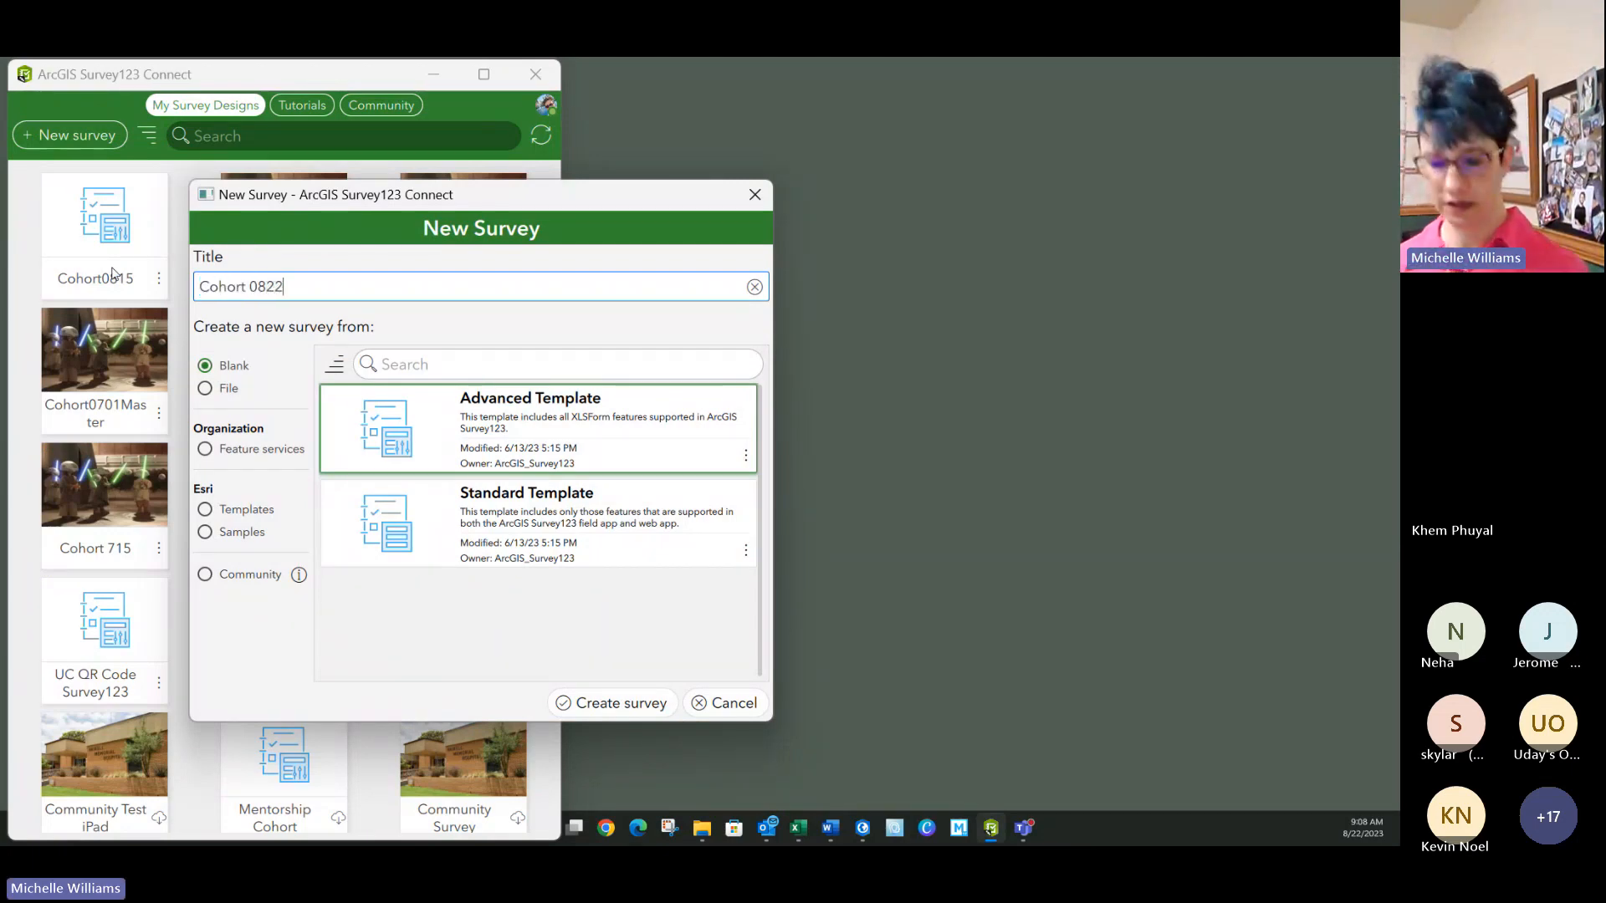
pyautogui.write('_Week3')
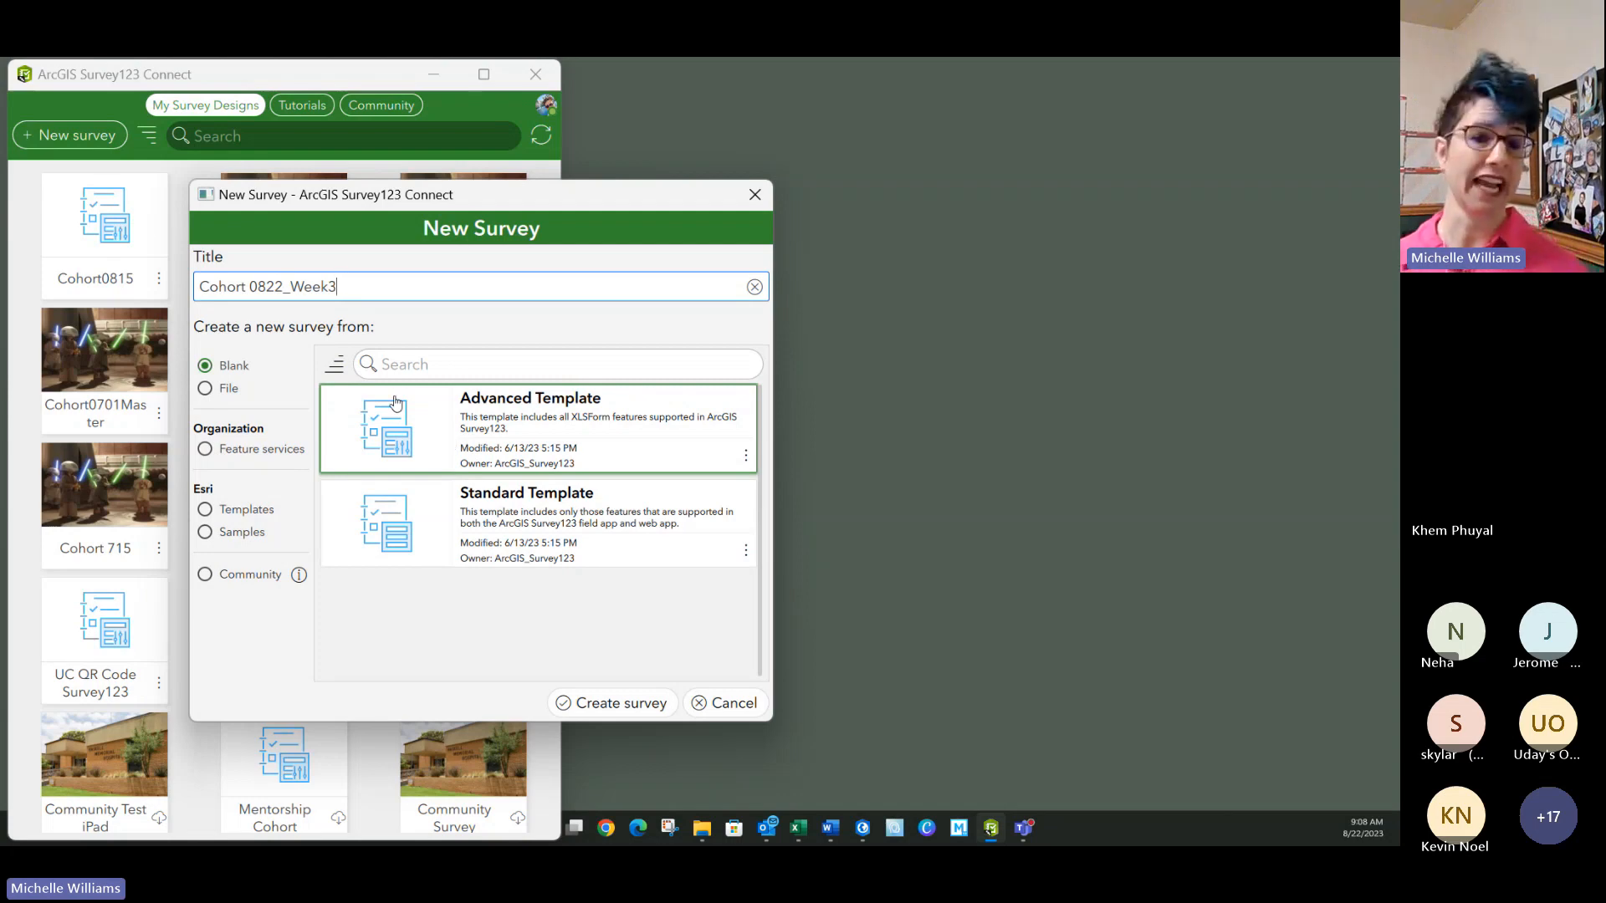
pyautogui.click(205, 388)
pyautogui.click(216, 367)
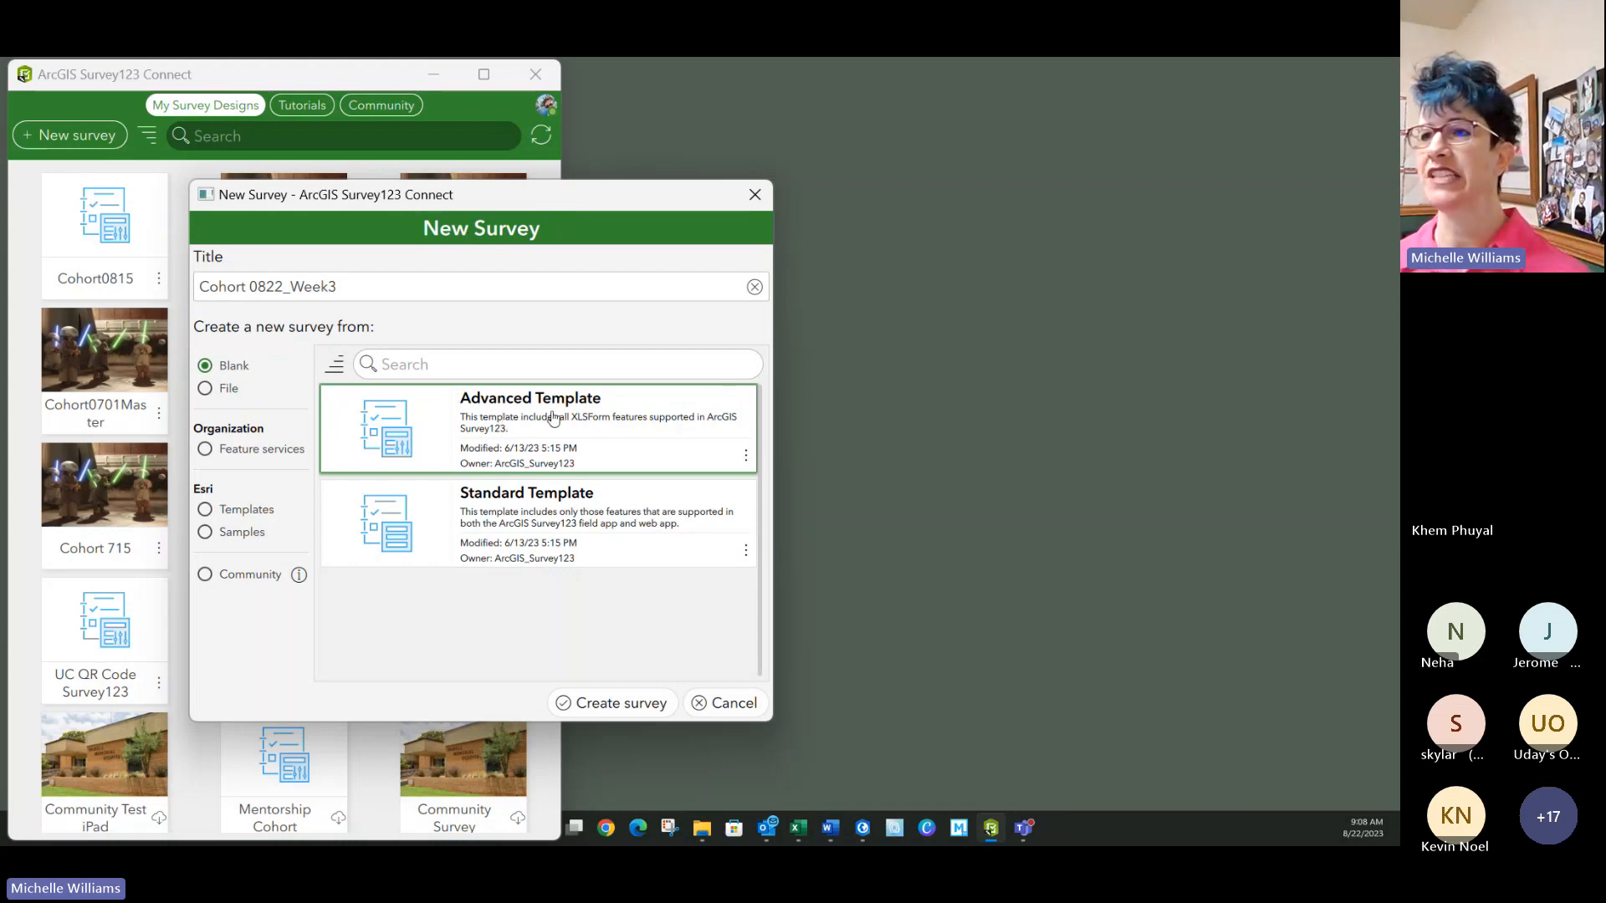
pyautogui.click(596, 707)
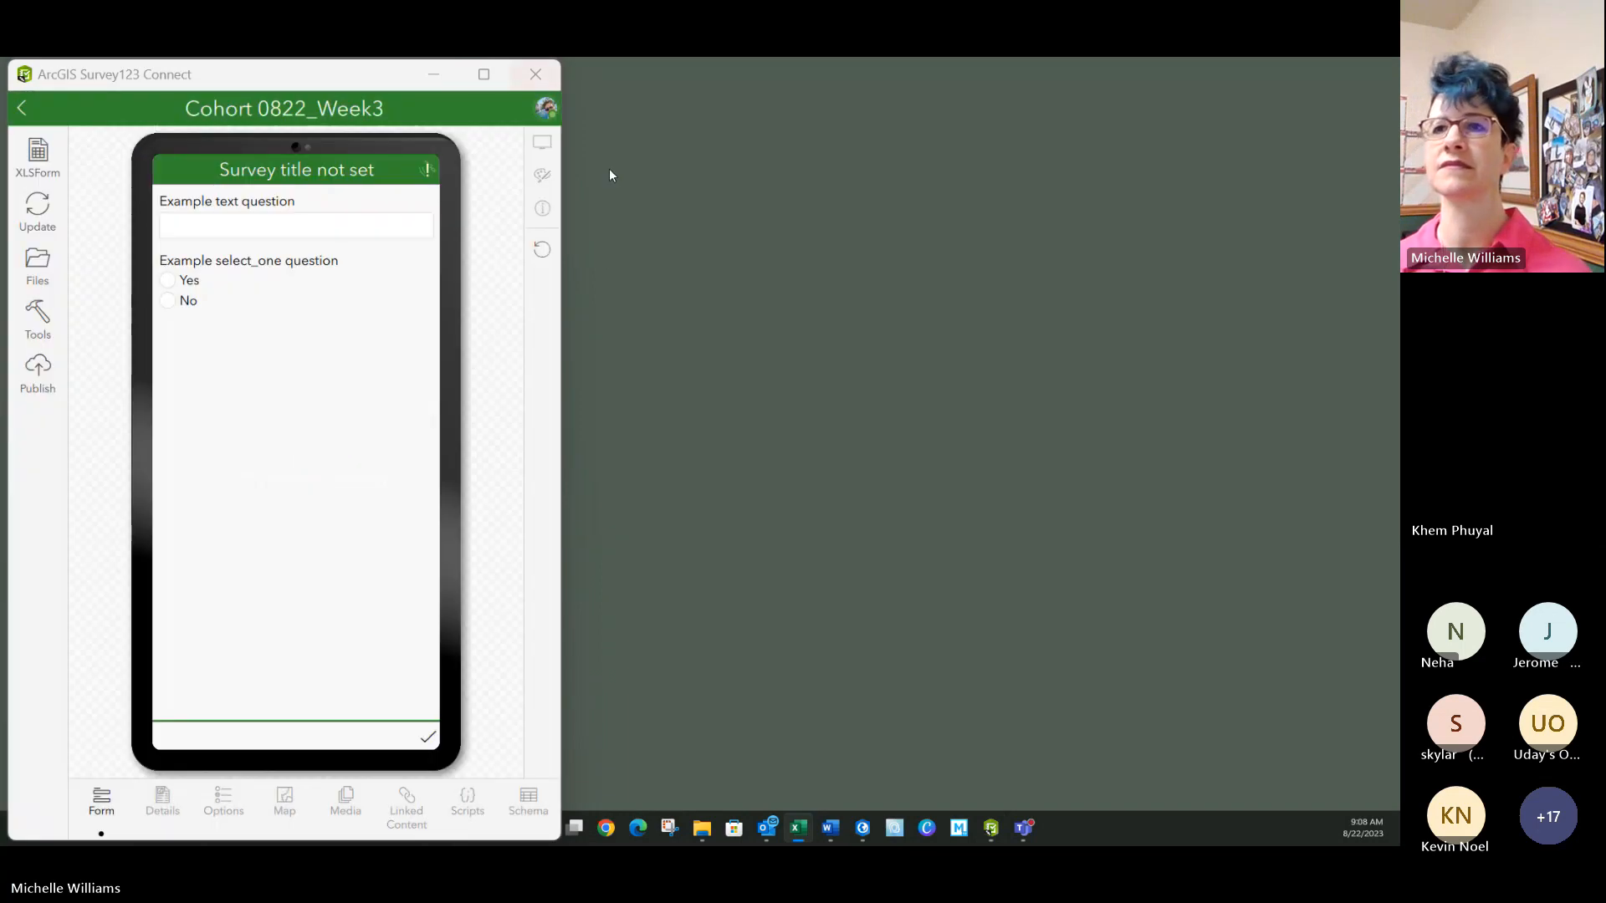
# Step: Open the new survey's XLSForm workbook and enlarge its window to fill the space beside the form preview
pyautogui.click(44, 166)
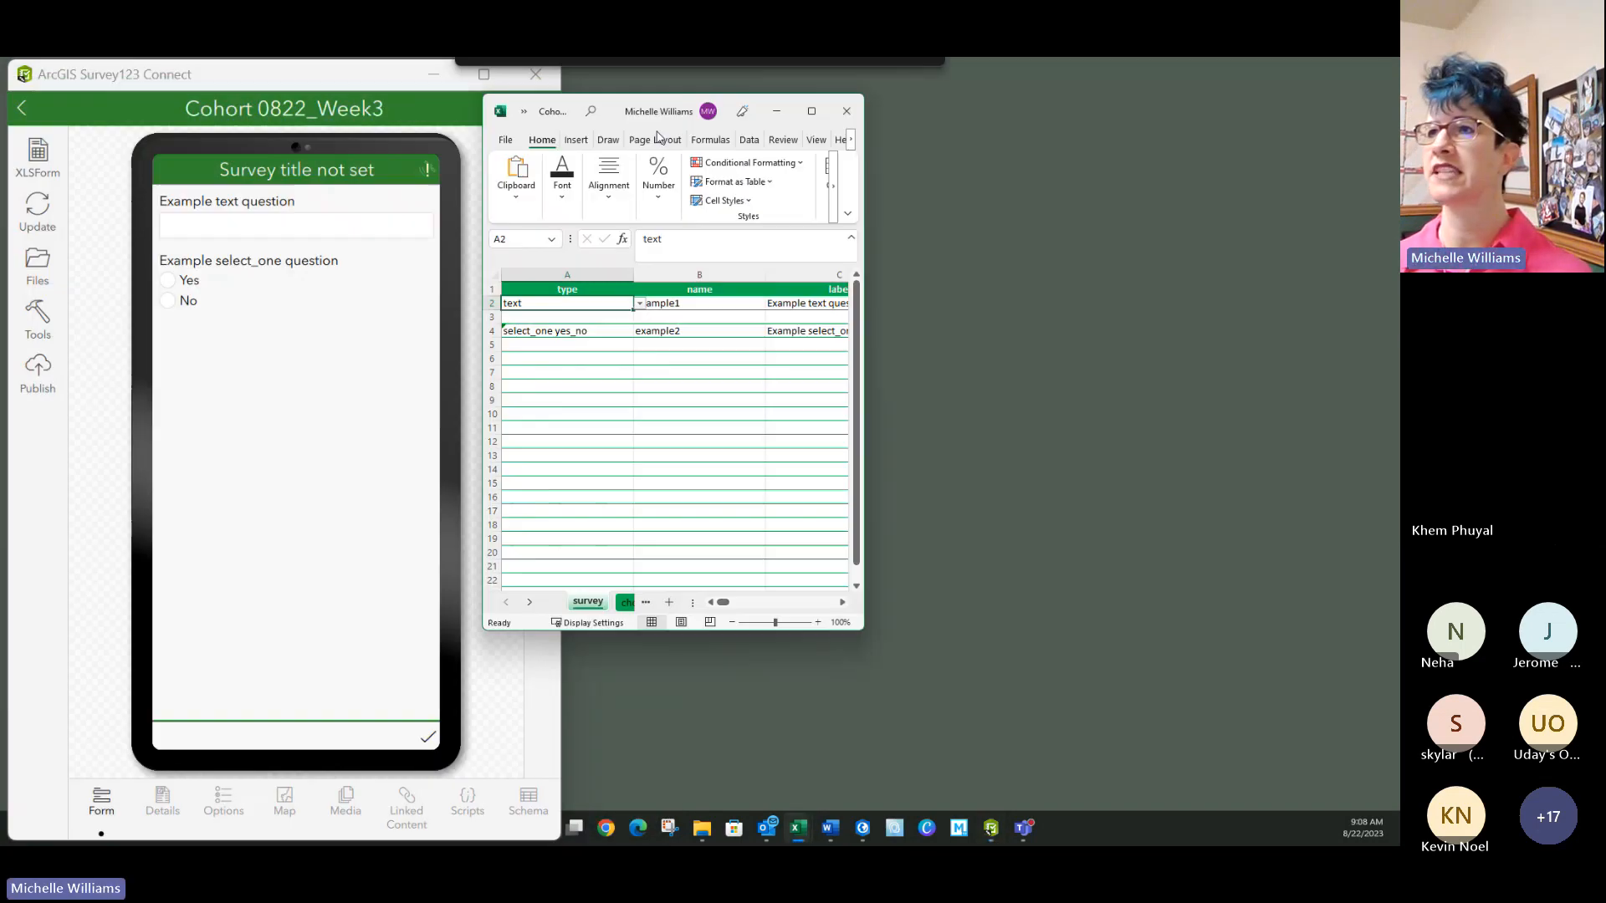
pyautogui.moveTo(657, 132); pyautogui.dragTo(735, 103)
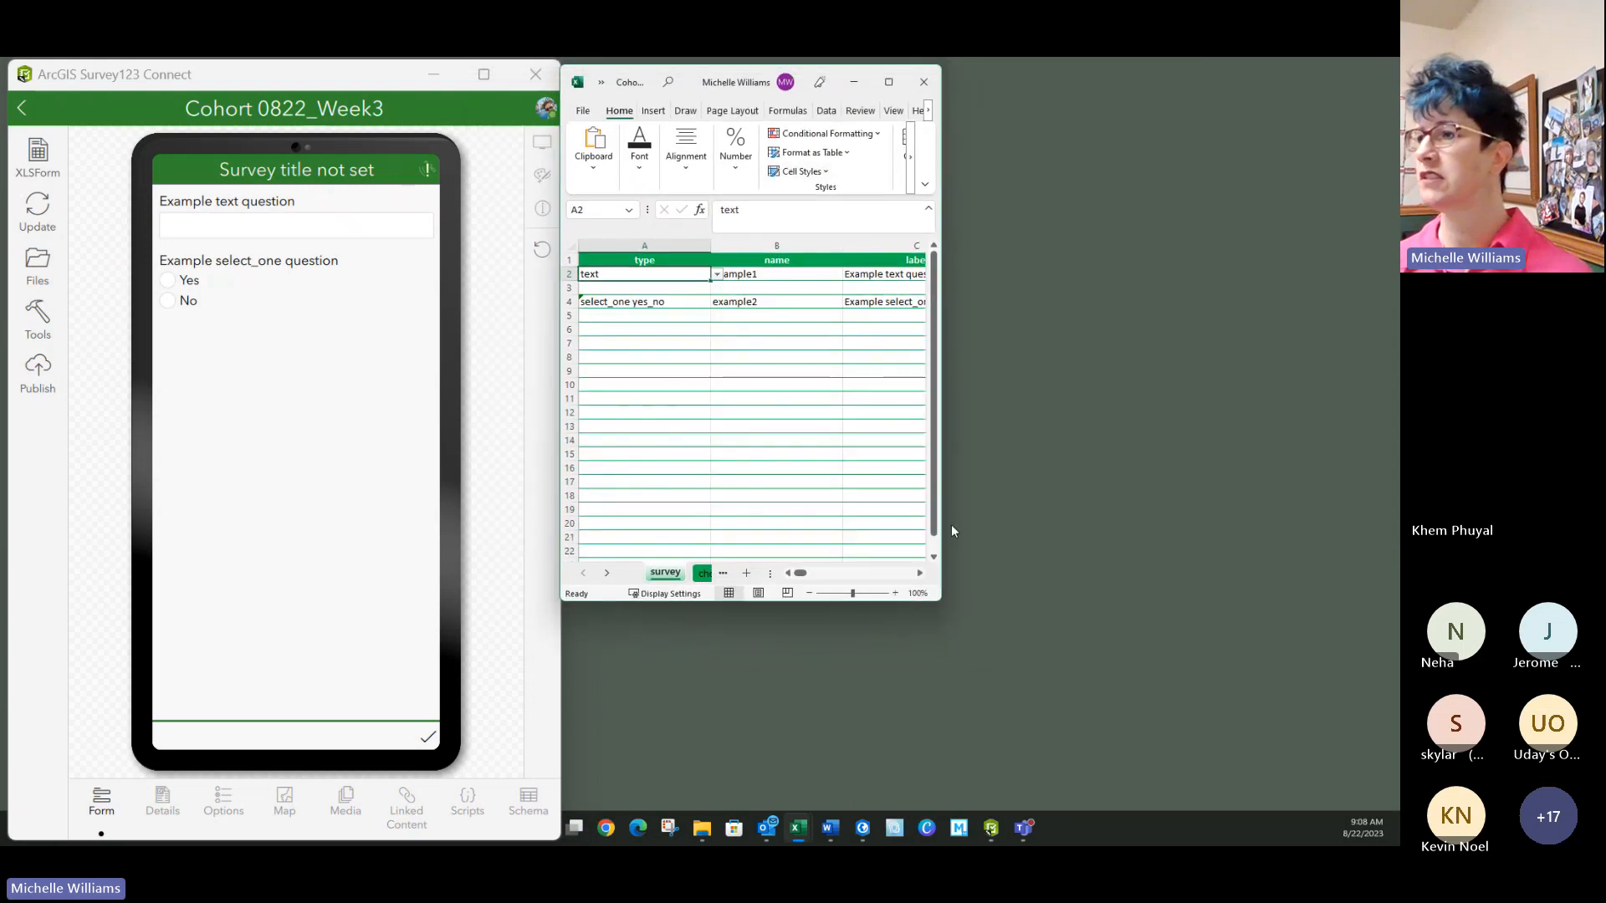
pyautogui.moveTo(943, 604); pyautogui.dragTo(1390, 804)
pyautogui.click(919, 537)
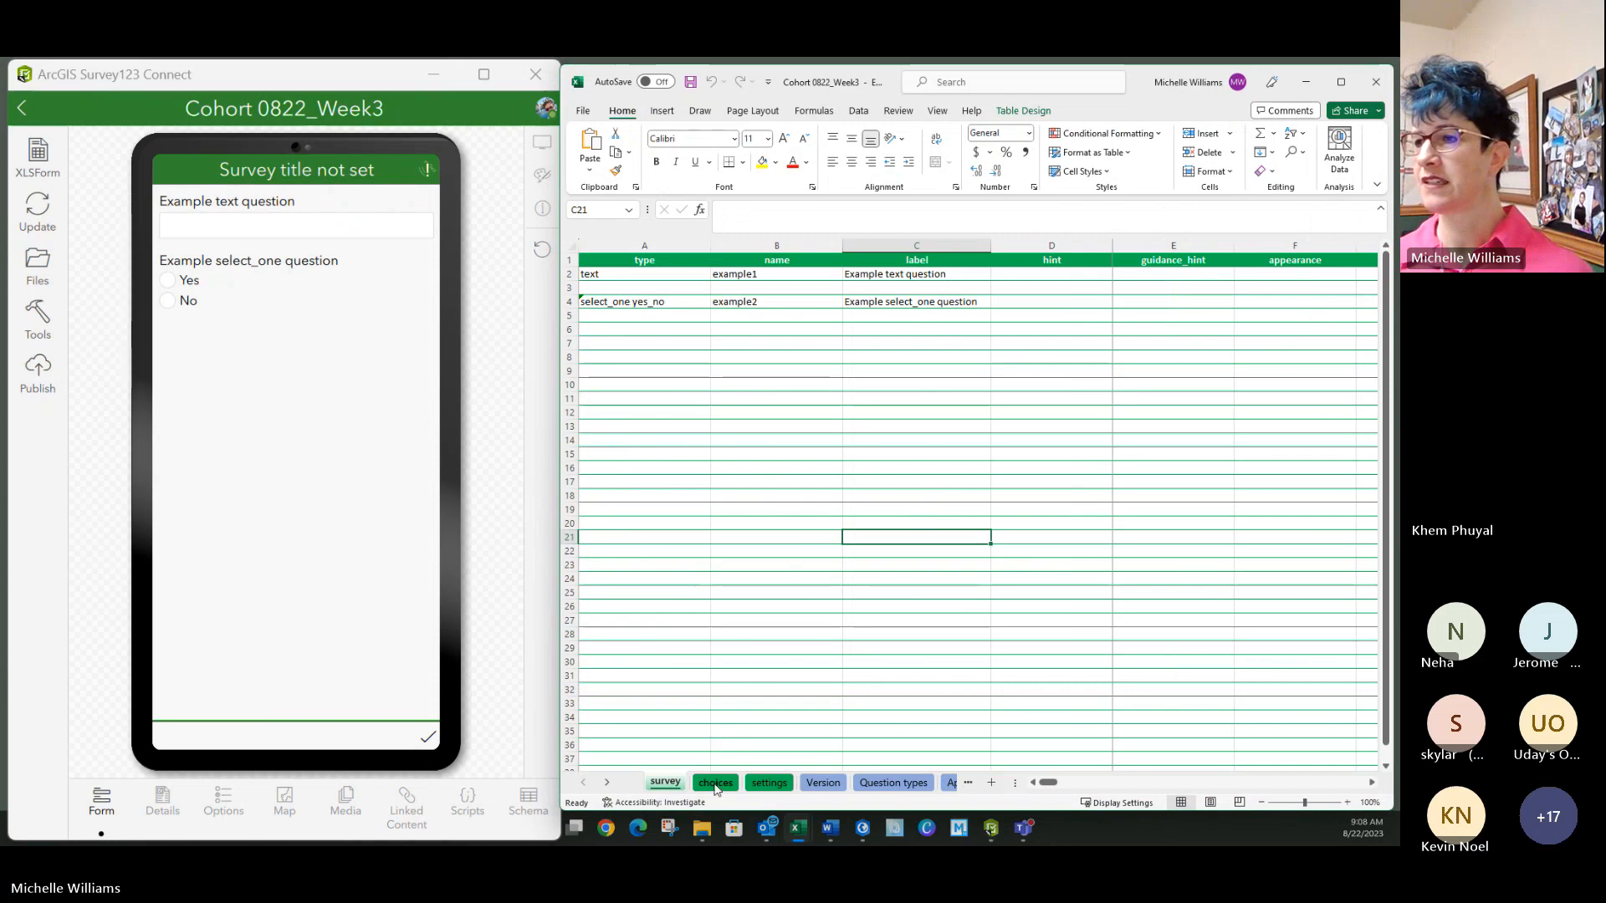
pyautogui.click(756, 345)
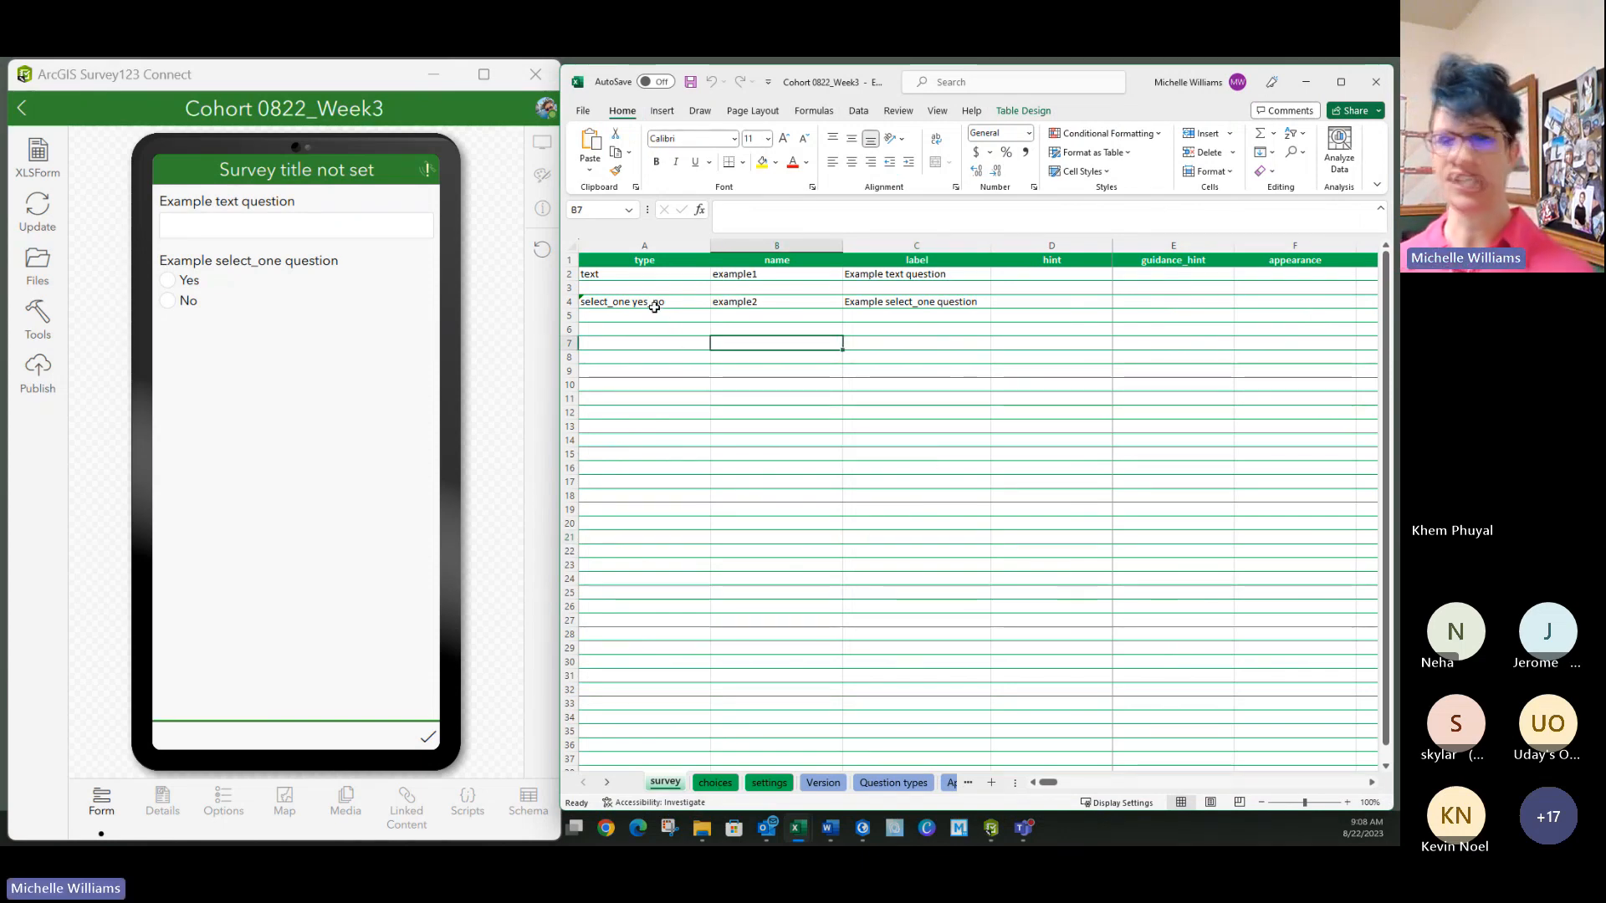
# Step: Clear the rating list entries from the choices sheet, keeping only the yes_no list
pyautogui.click(715, 782)
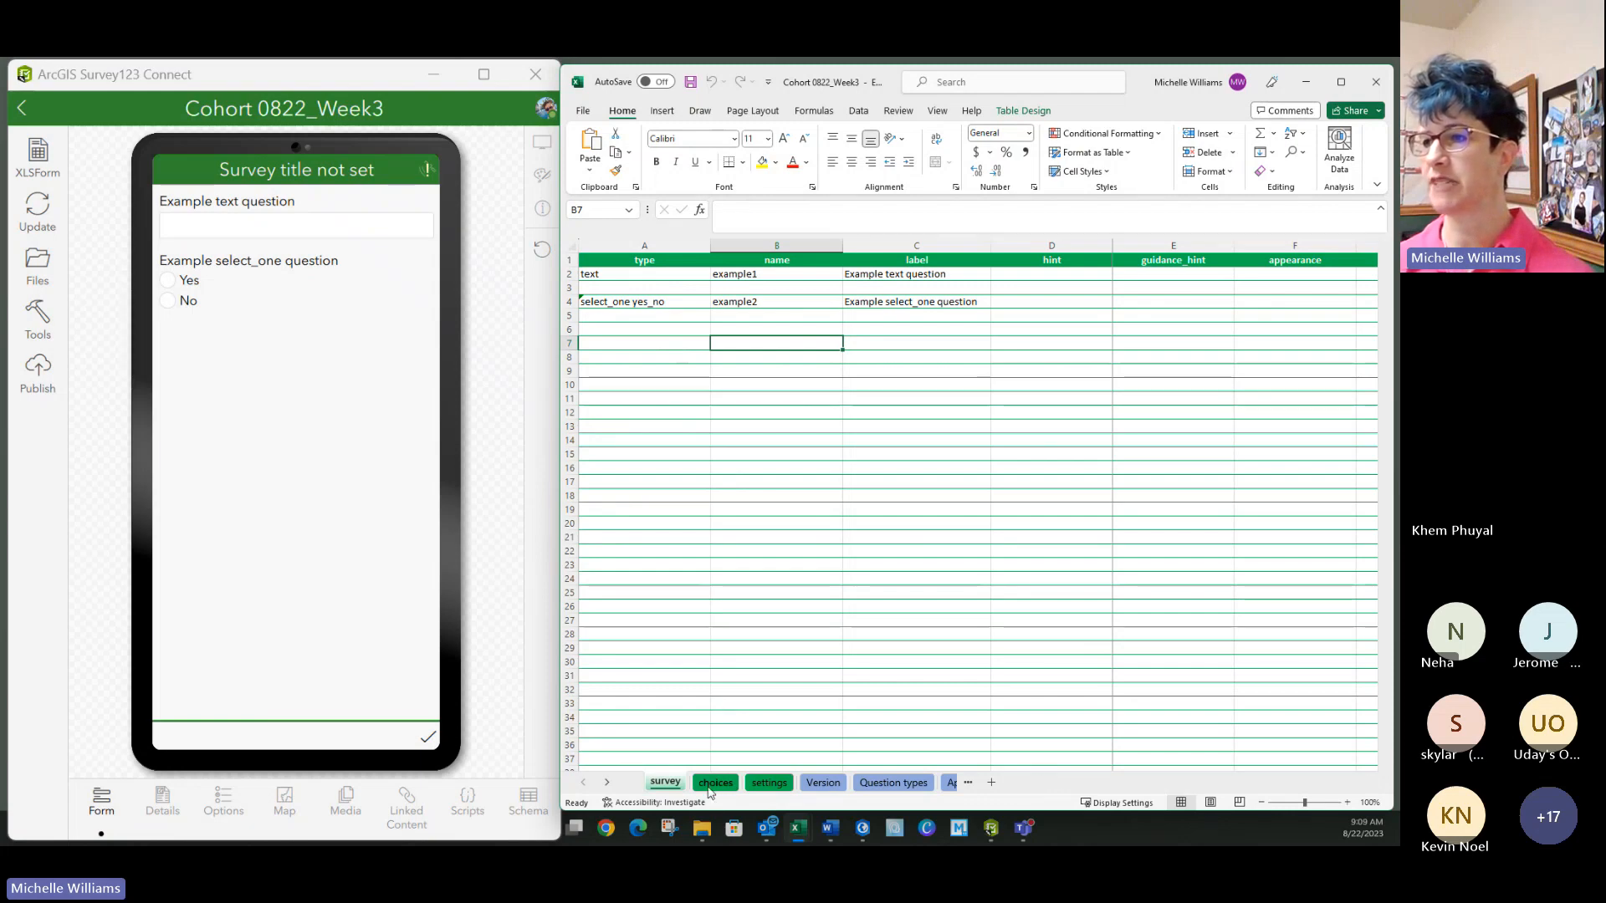
pyautogui.moveTo(616, 321); pyautogui.dragTo(853, 400)
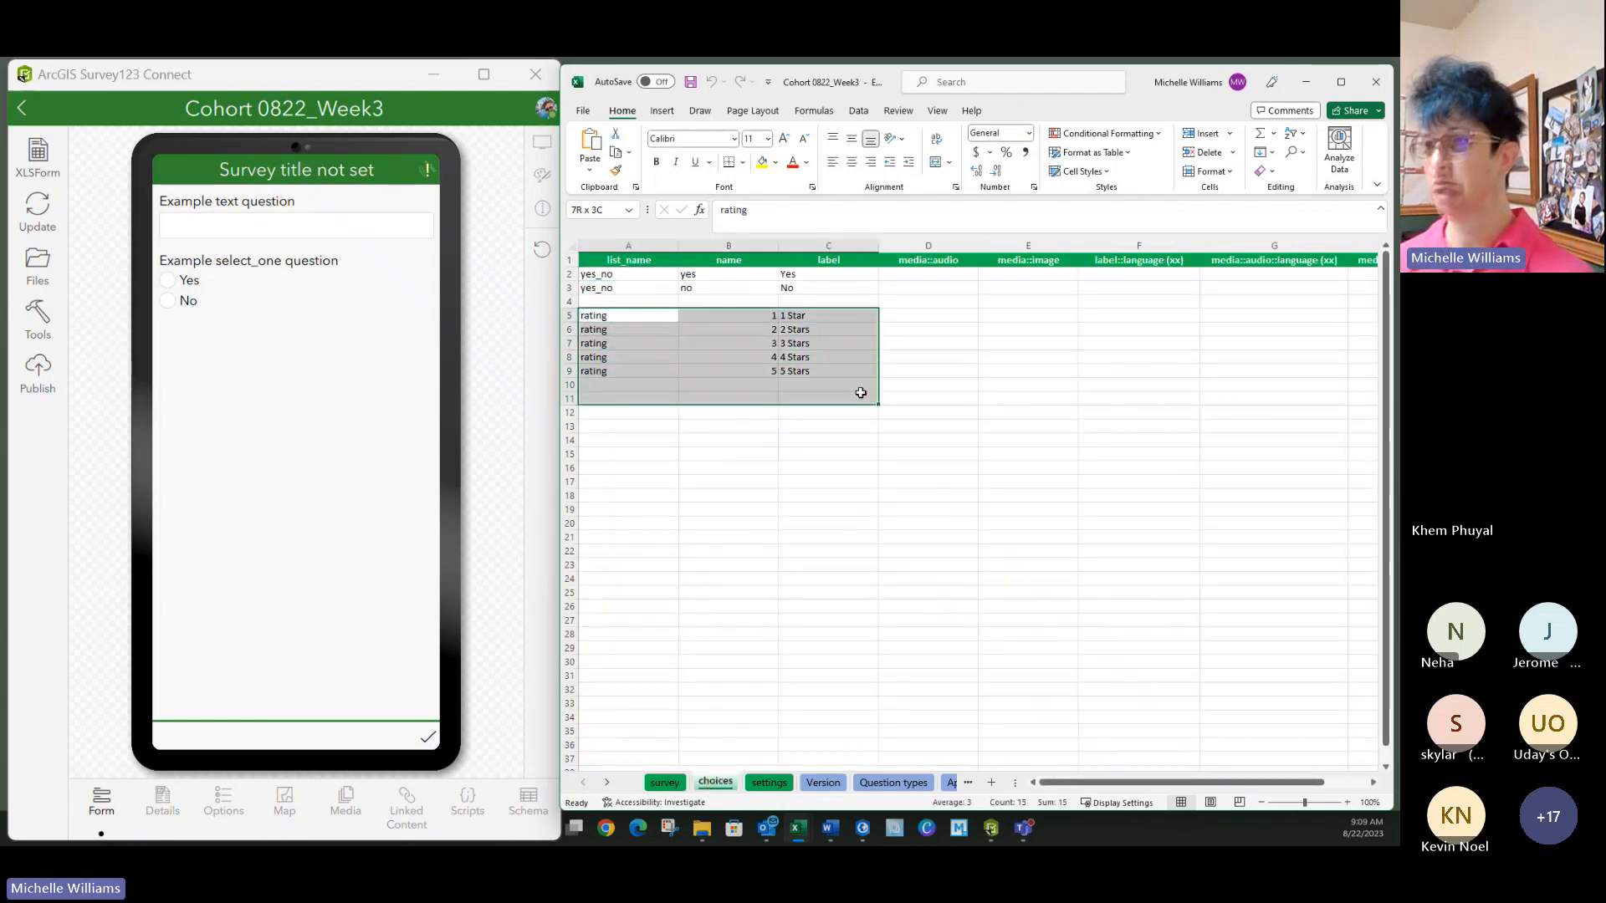
pyautogui.press('Delete')
pyautogui.click(693, 480)
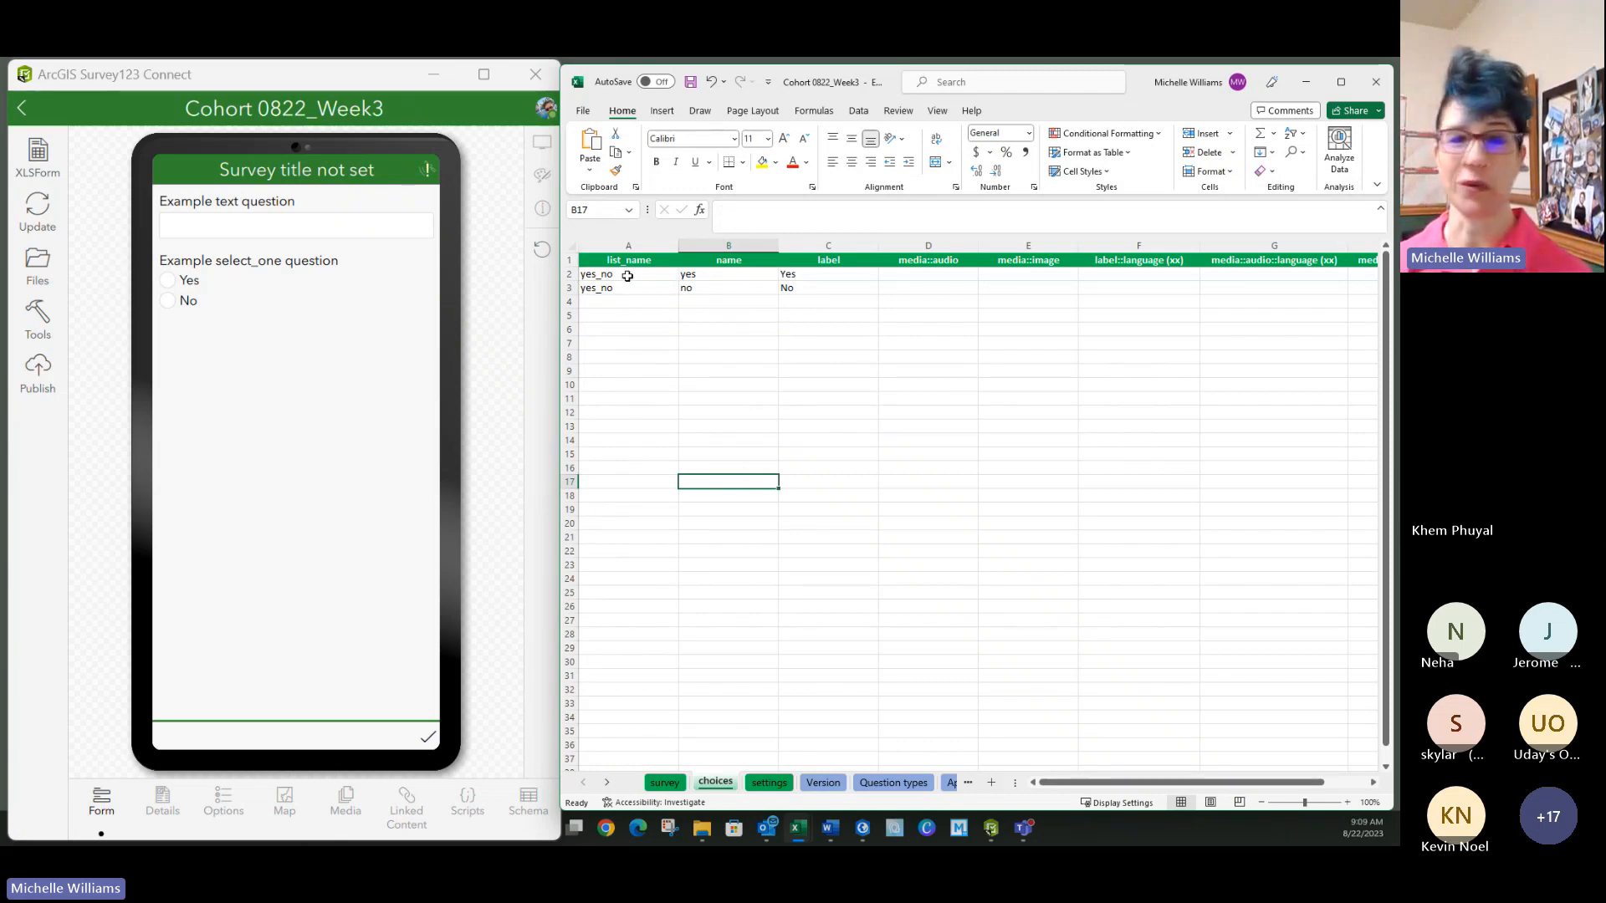
# Step: Copy the yes_no labels Yes and No over the choice names in the name column
pyautogui.moveTo(794, 275); pyautogui.dragTo(797, 284)
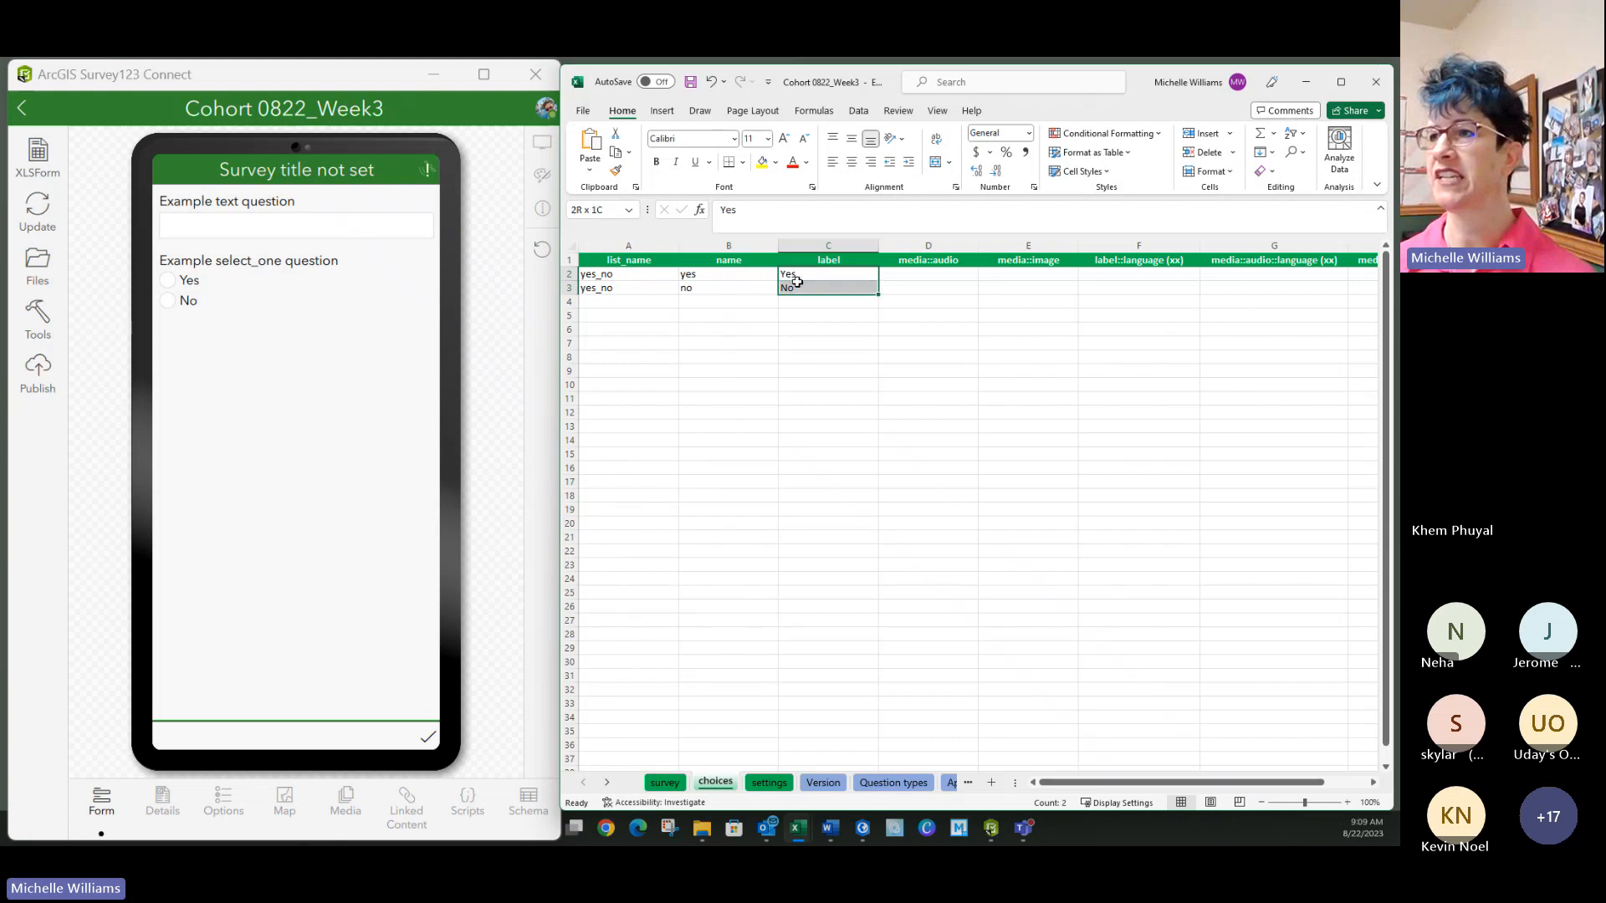
pyautogui.hotkey('ctrl', 'c')
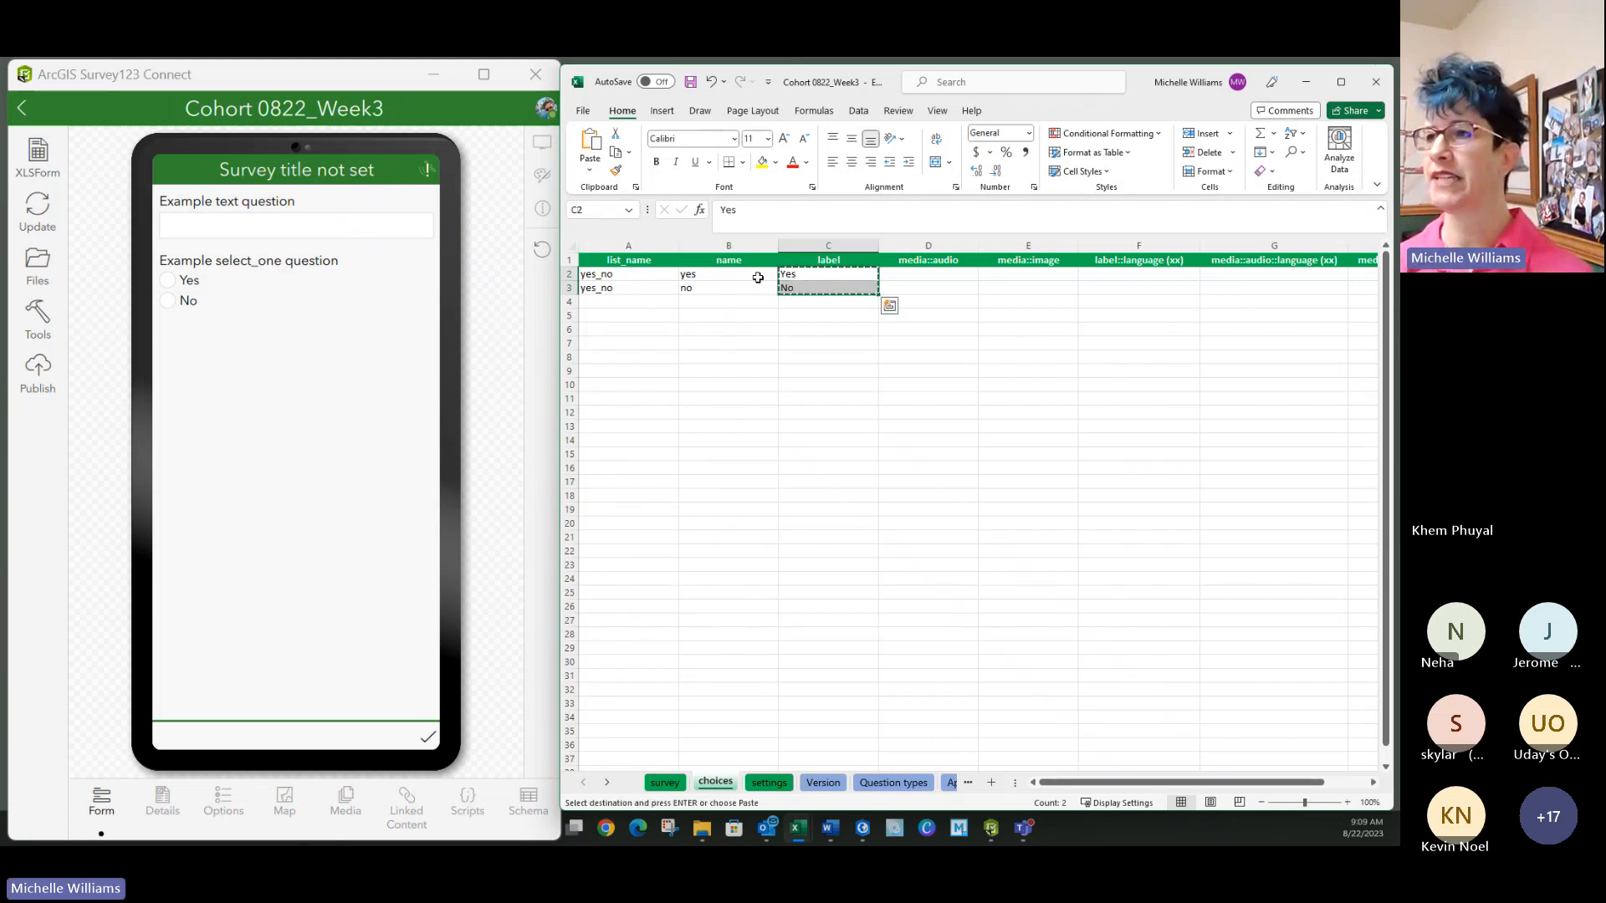
pyautogui.click(758, 276)
pyautogui.hotkey('ctrl', 'v')
pyautogui.click(756, 329)
pyautogui.press('Escape')
pyautogui.click(764, 355)
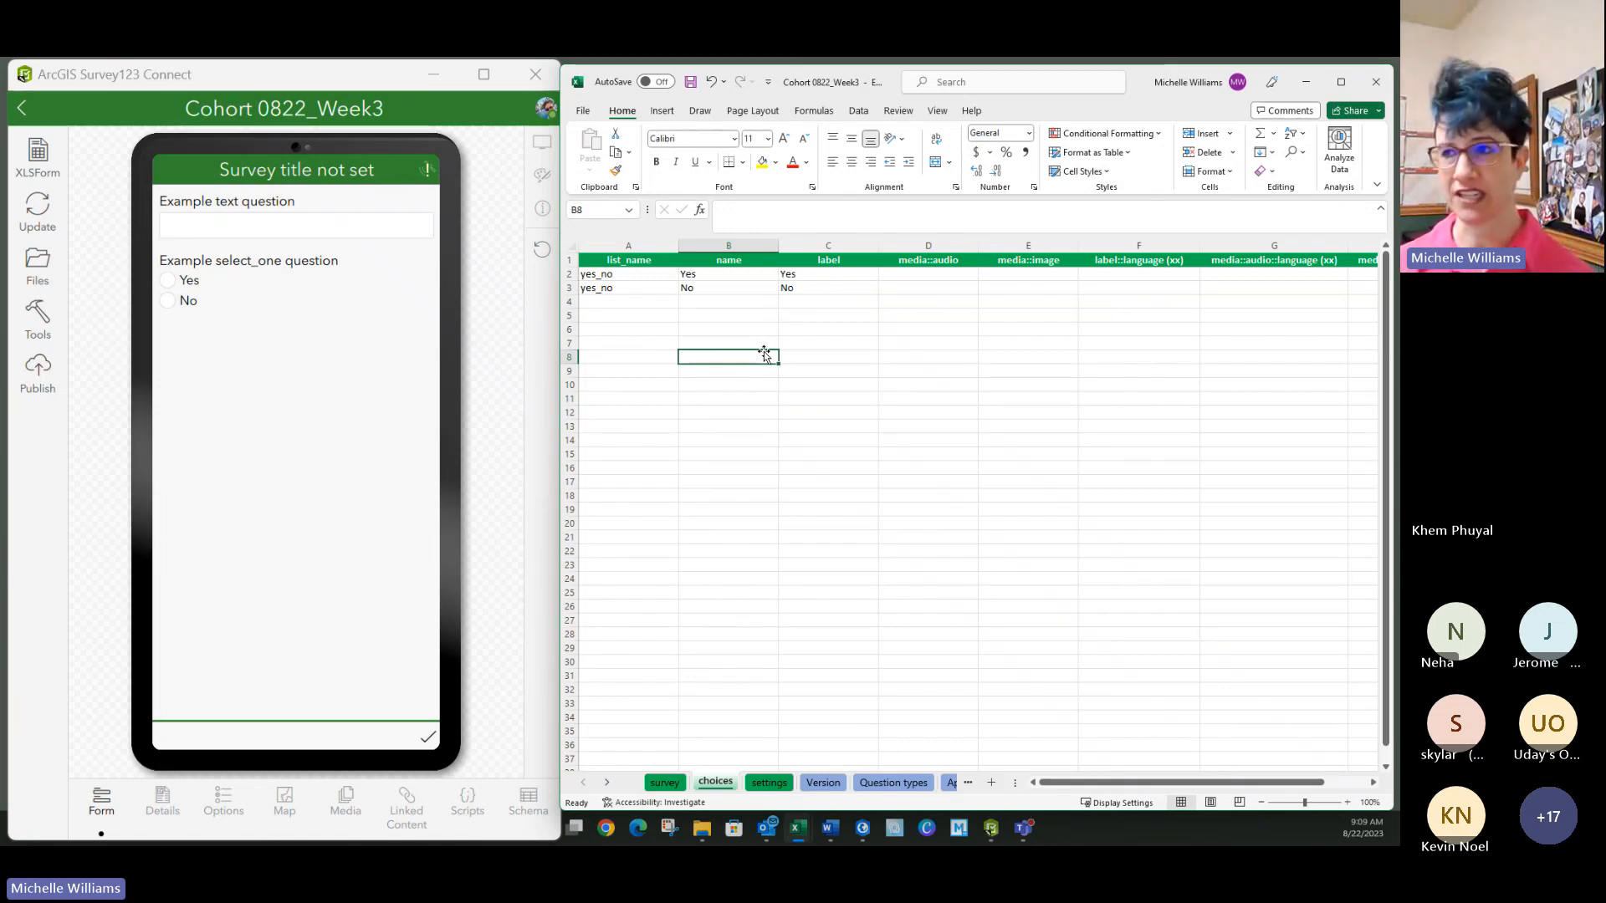
pyautogui.click(674, 303)
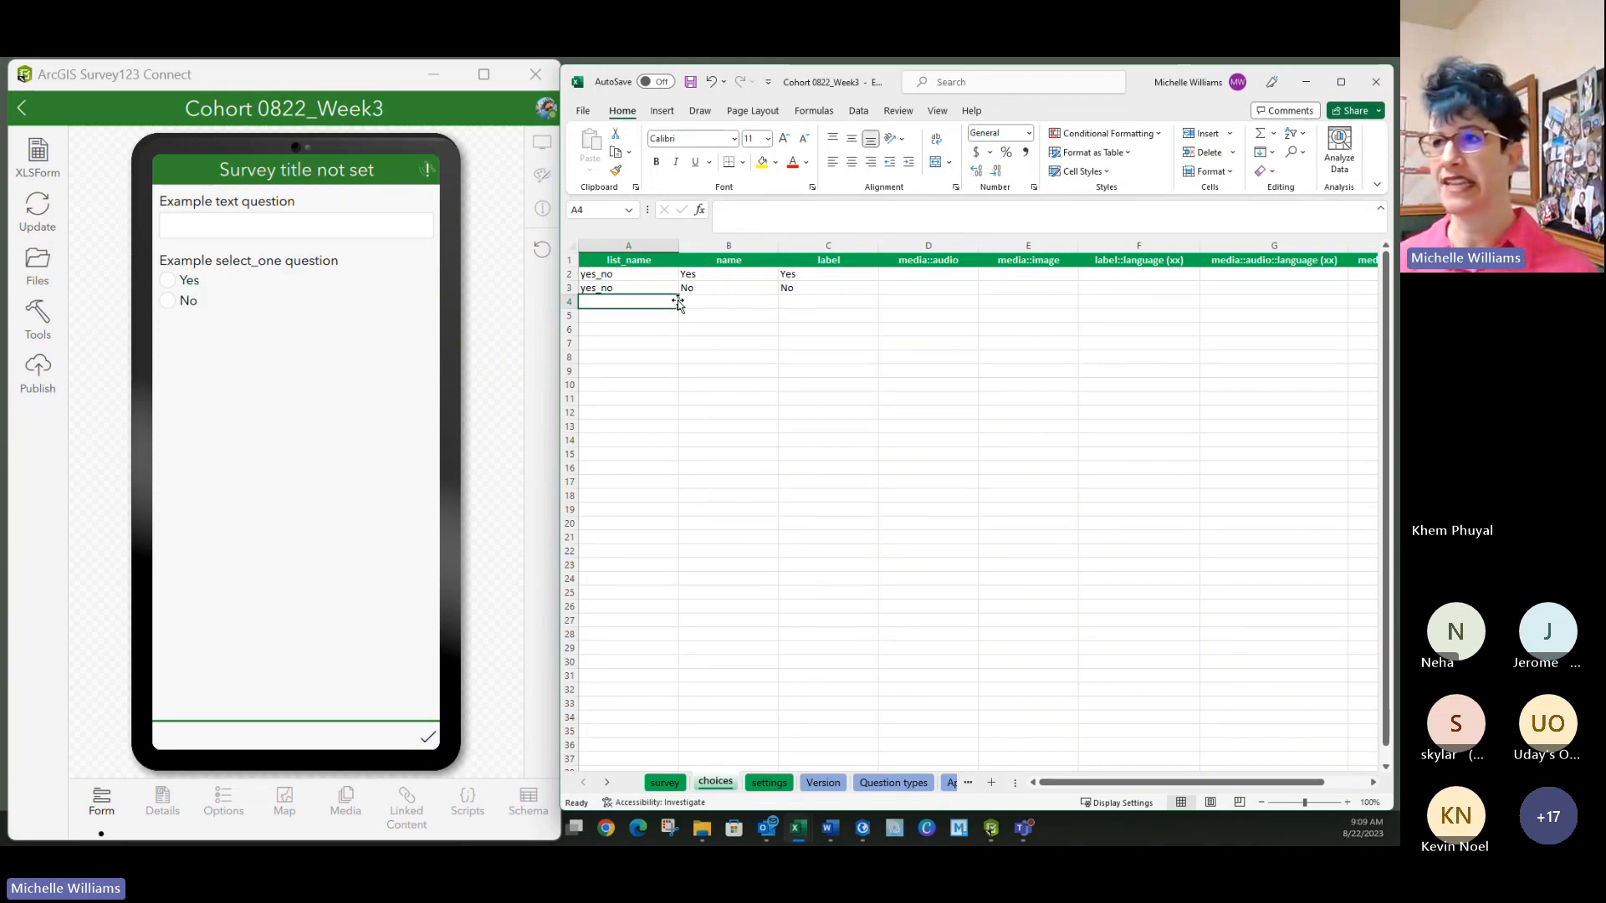
# Step: Clear the example select_one yes_no question from row 4 of the survey sheet
pyautogui.click(661, 782)
pyautogui.click(820, 591)
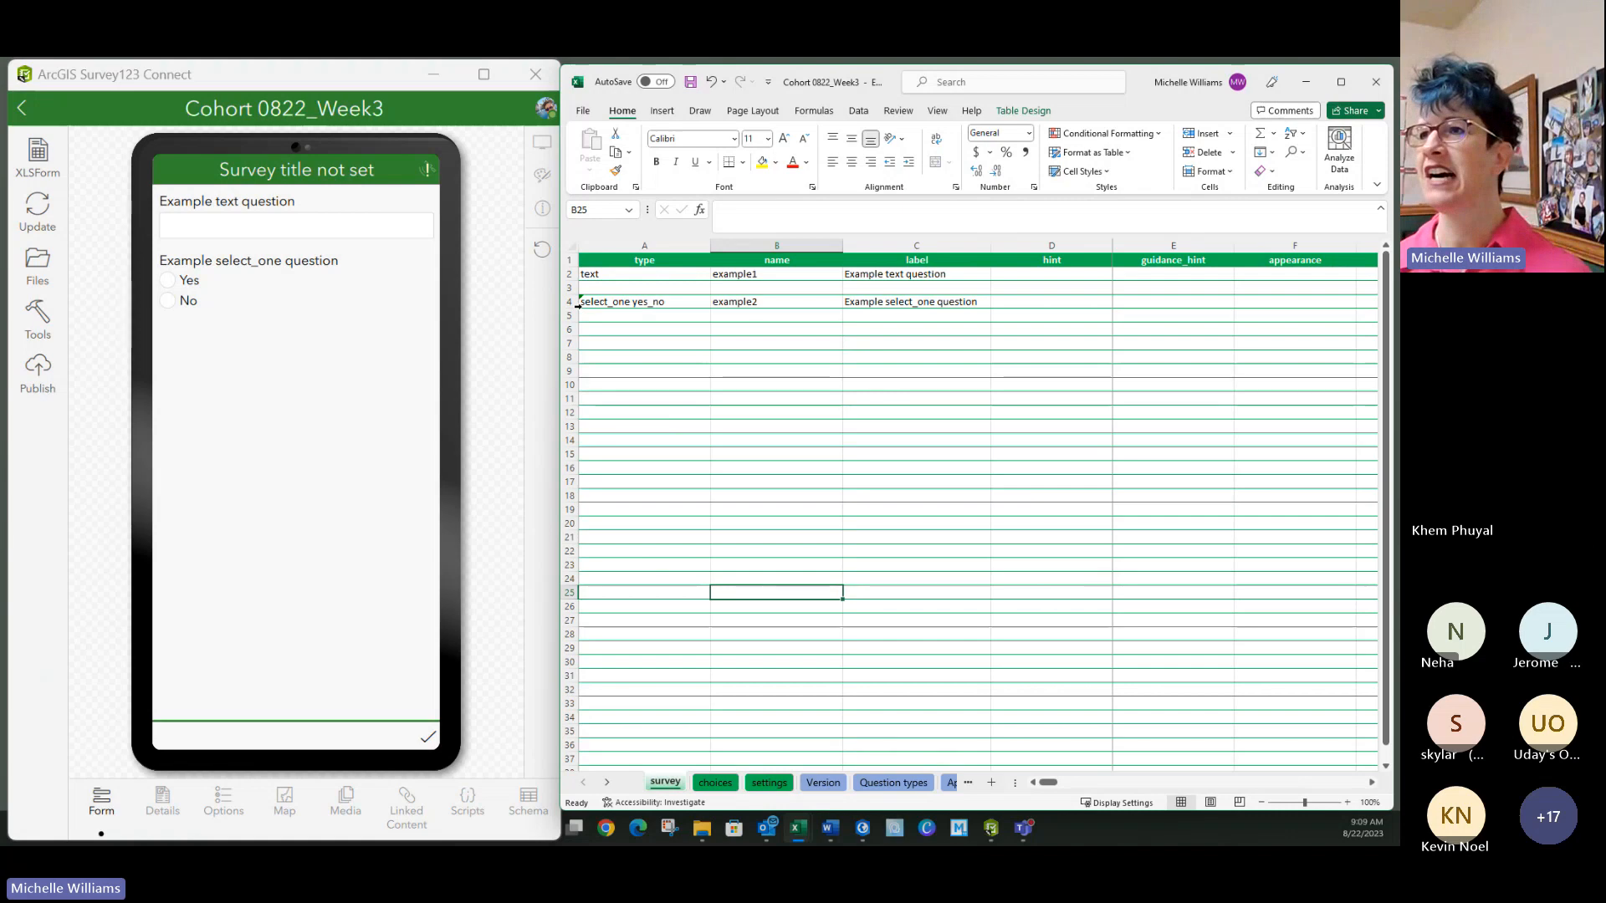
pyautogui.click(648, 302)
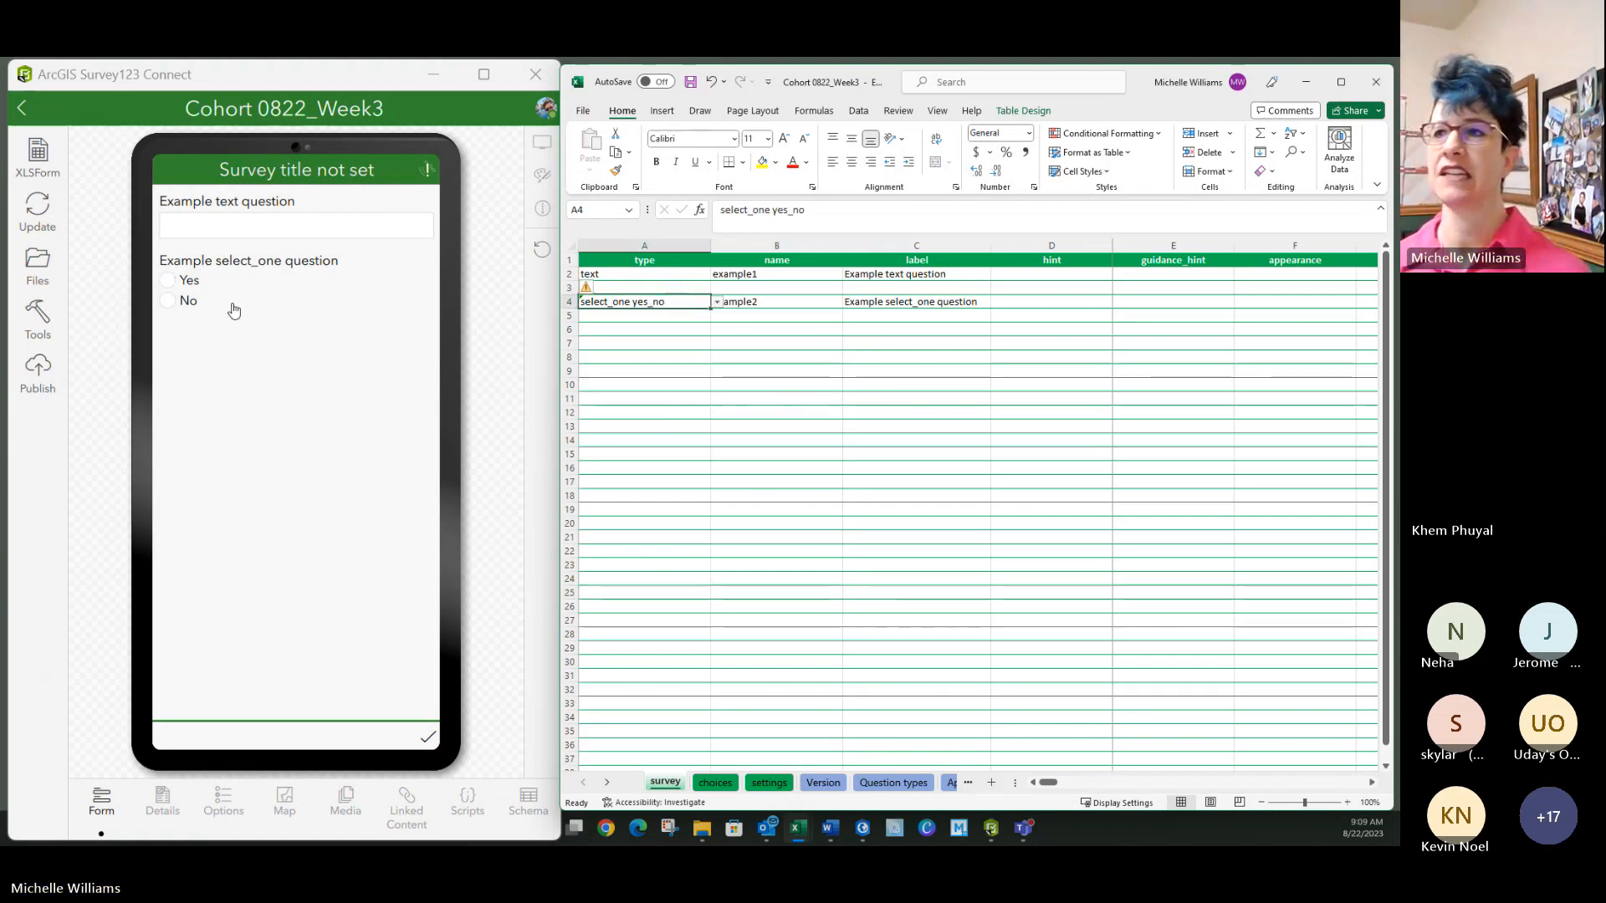
pyautogui.click(777, 398)
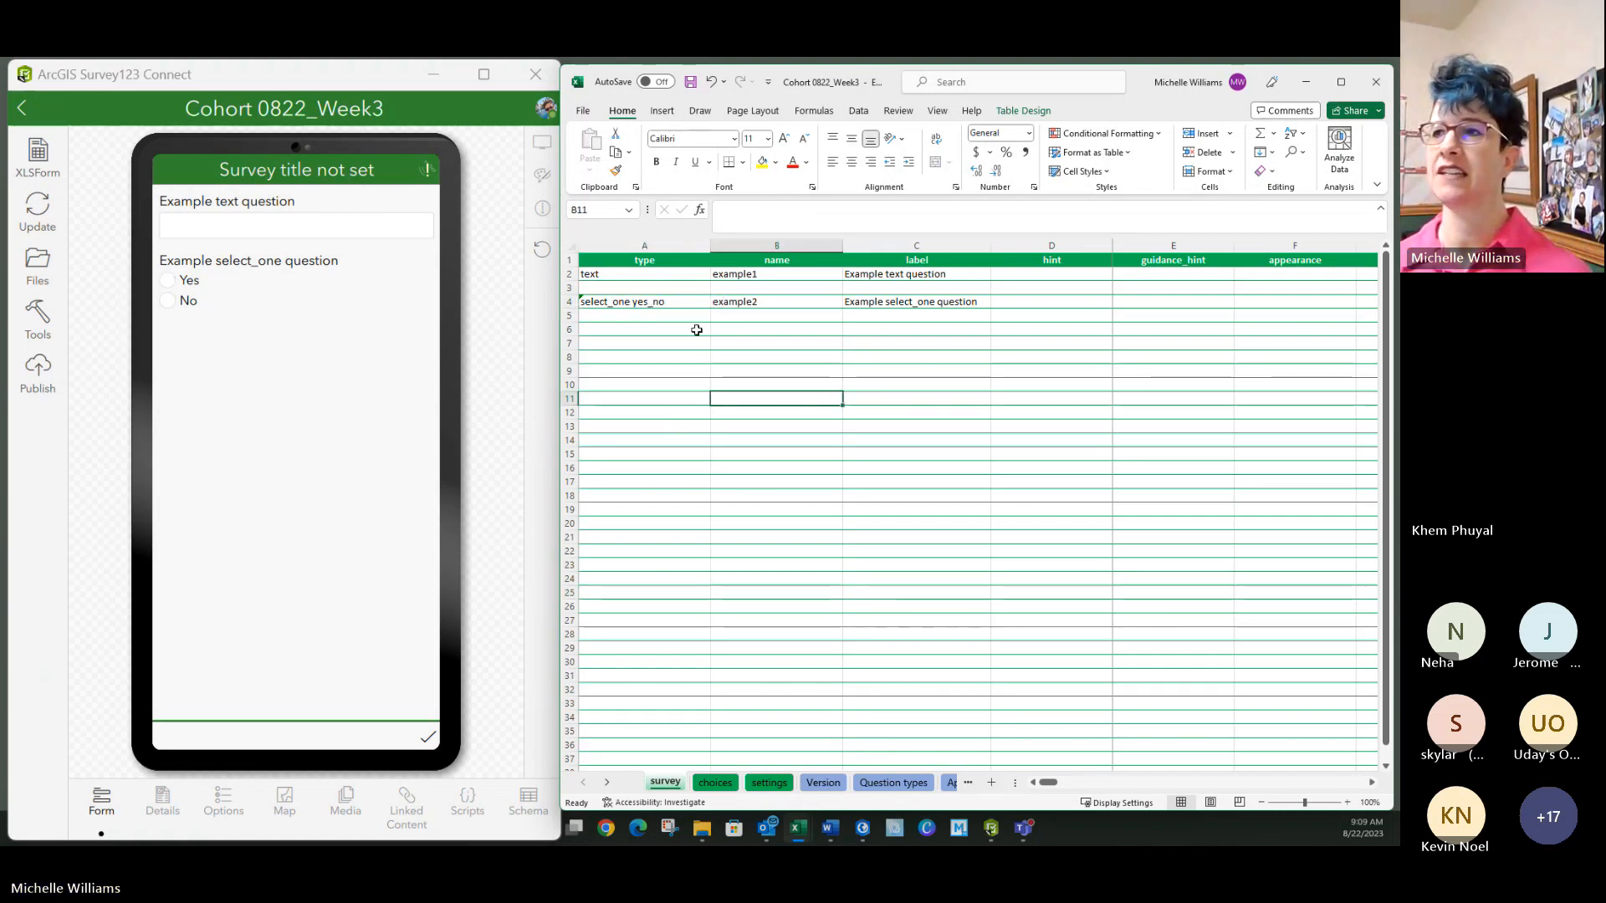
pyautogui.click(571, 301)
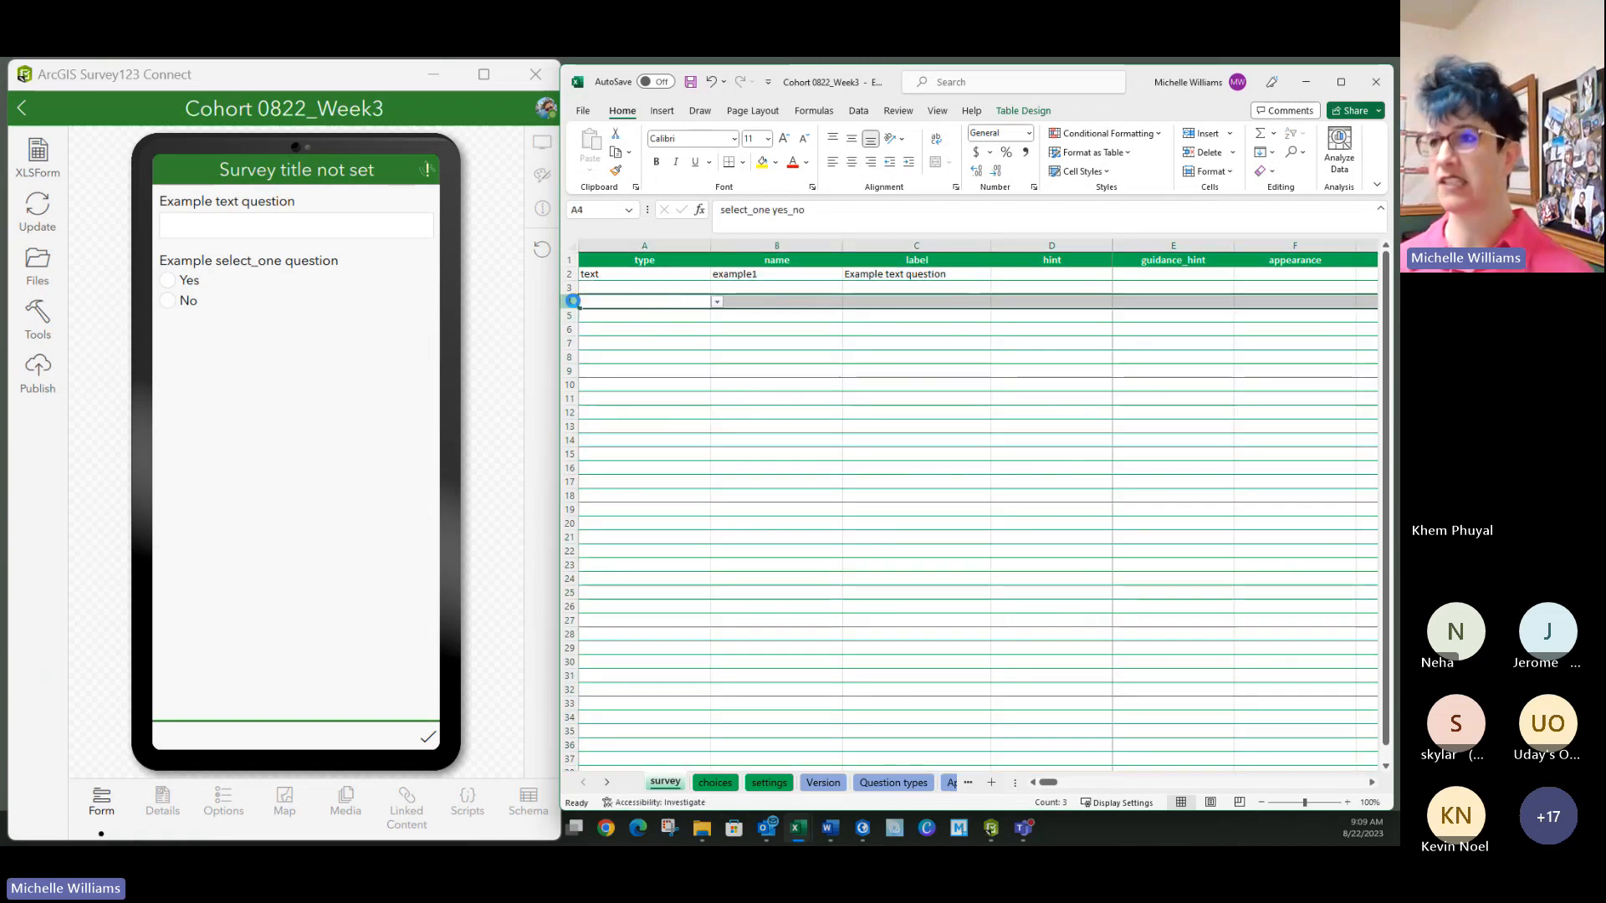
pyautogui.click(712, 386)
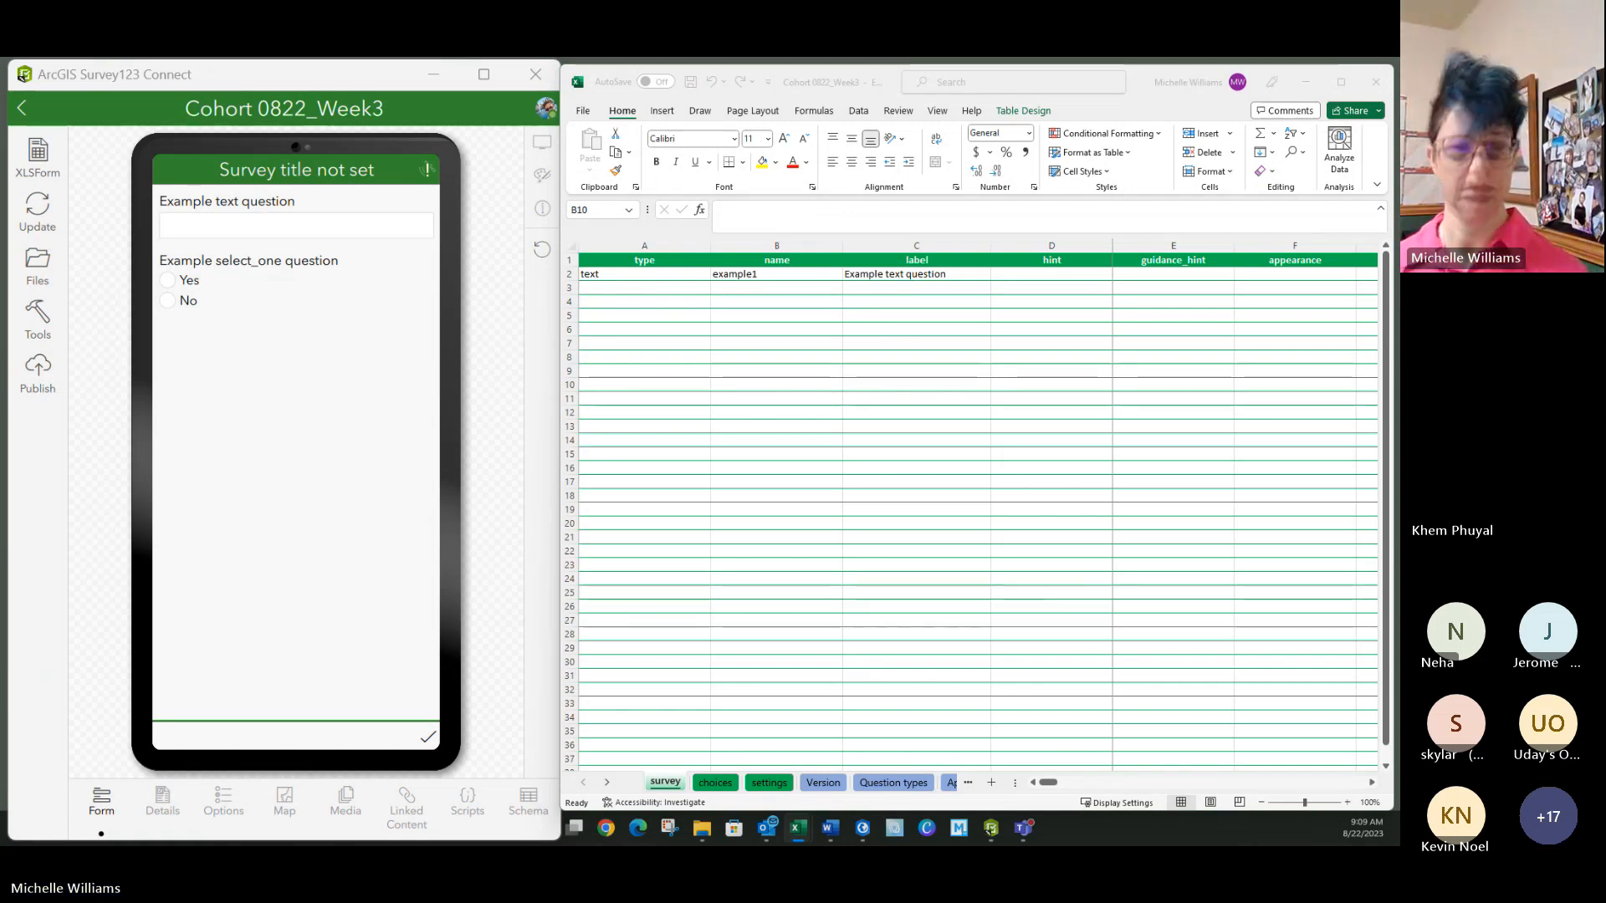
# Step: Copy the ten InspectionWk3 questions and paste them as values into the Cohort 0822_Week3 survey sheet, starting at cell A2
pyautogui.hotkey('ctrl', 'c')
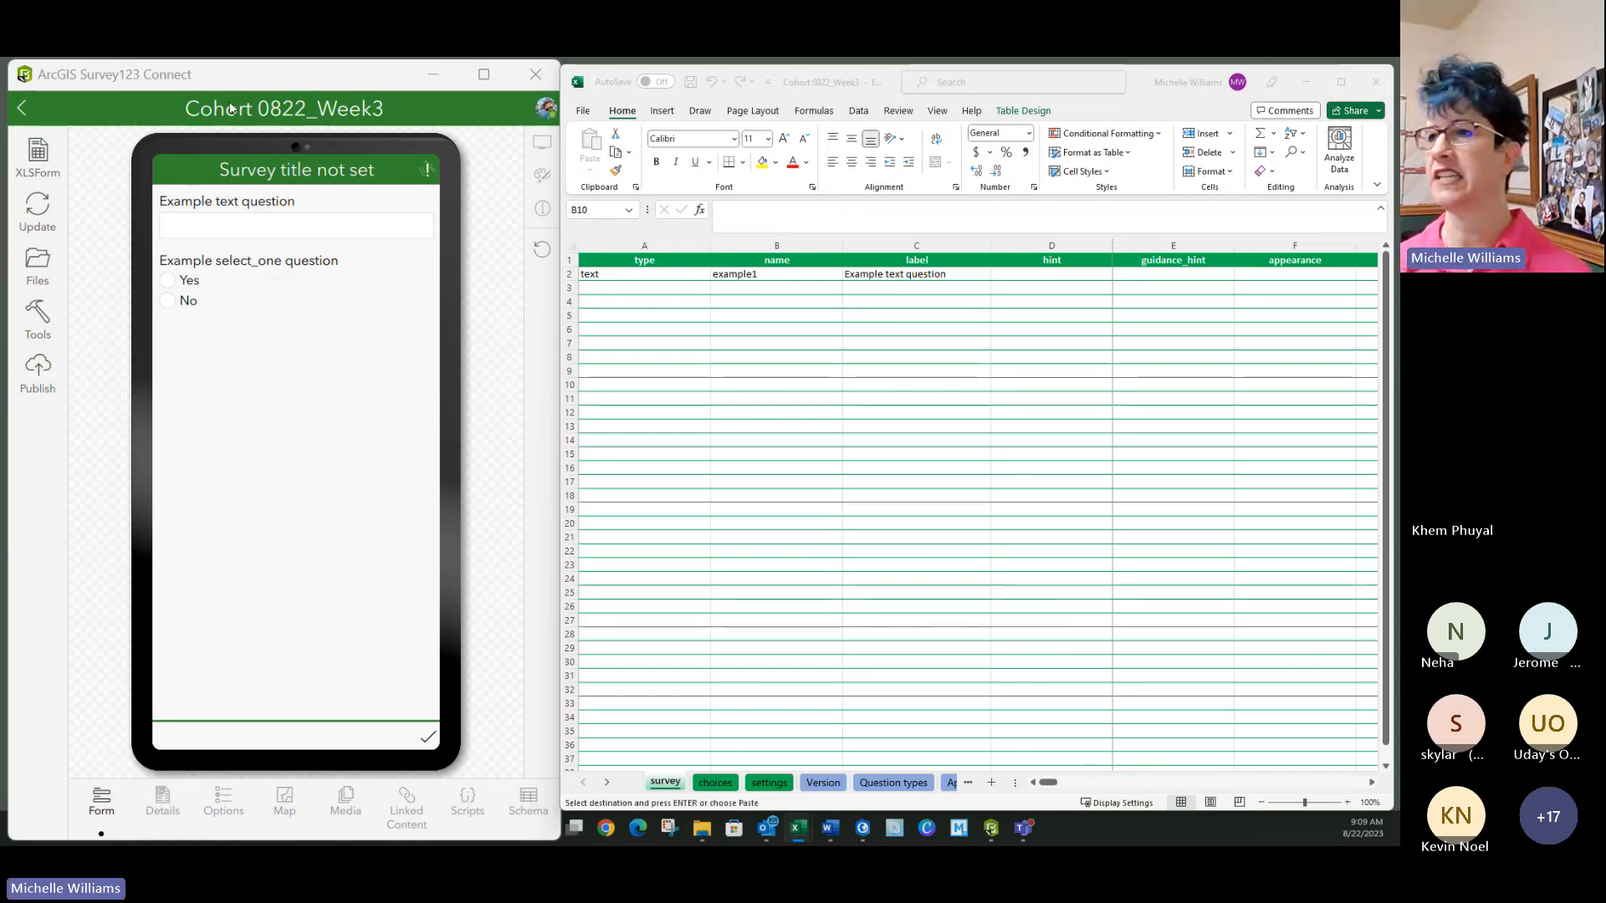
pyautogui.click(689, 273)
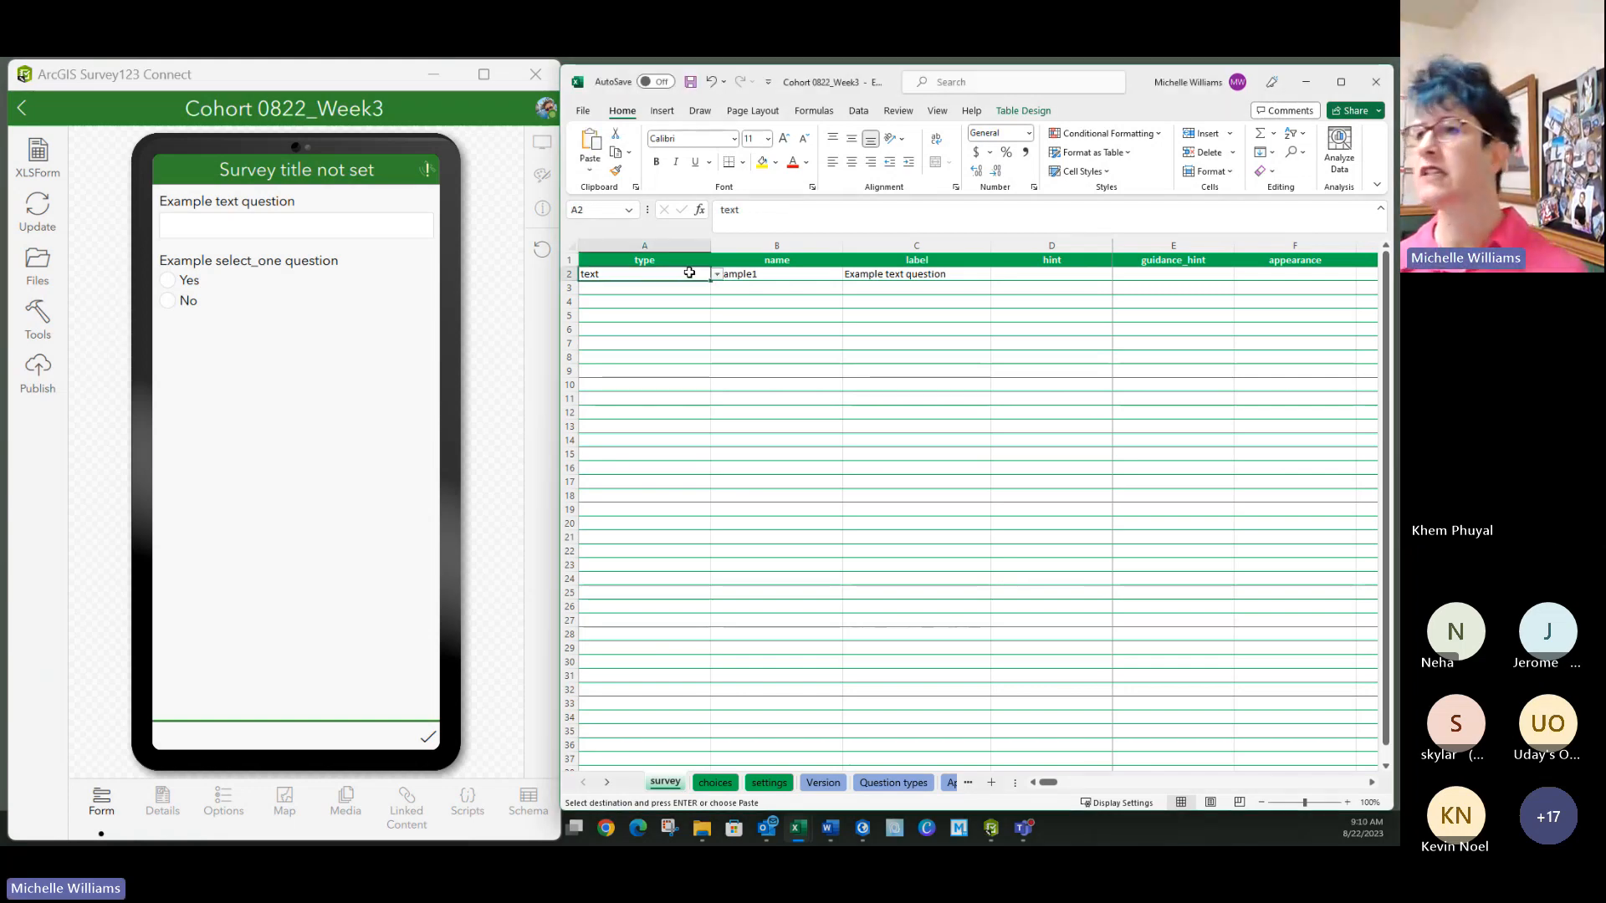
pyautogui.rightClick(630, 275)
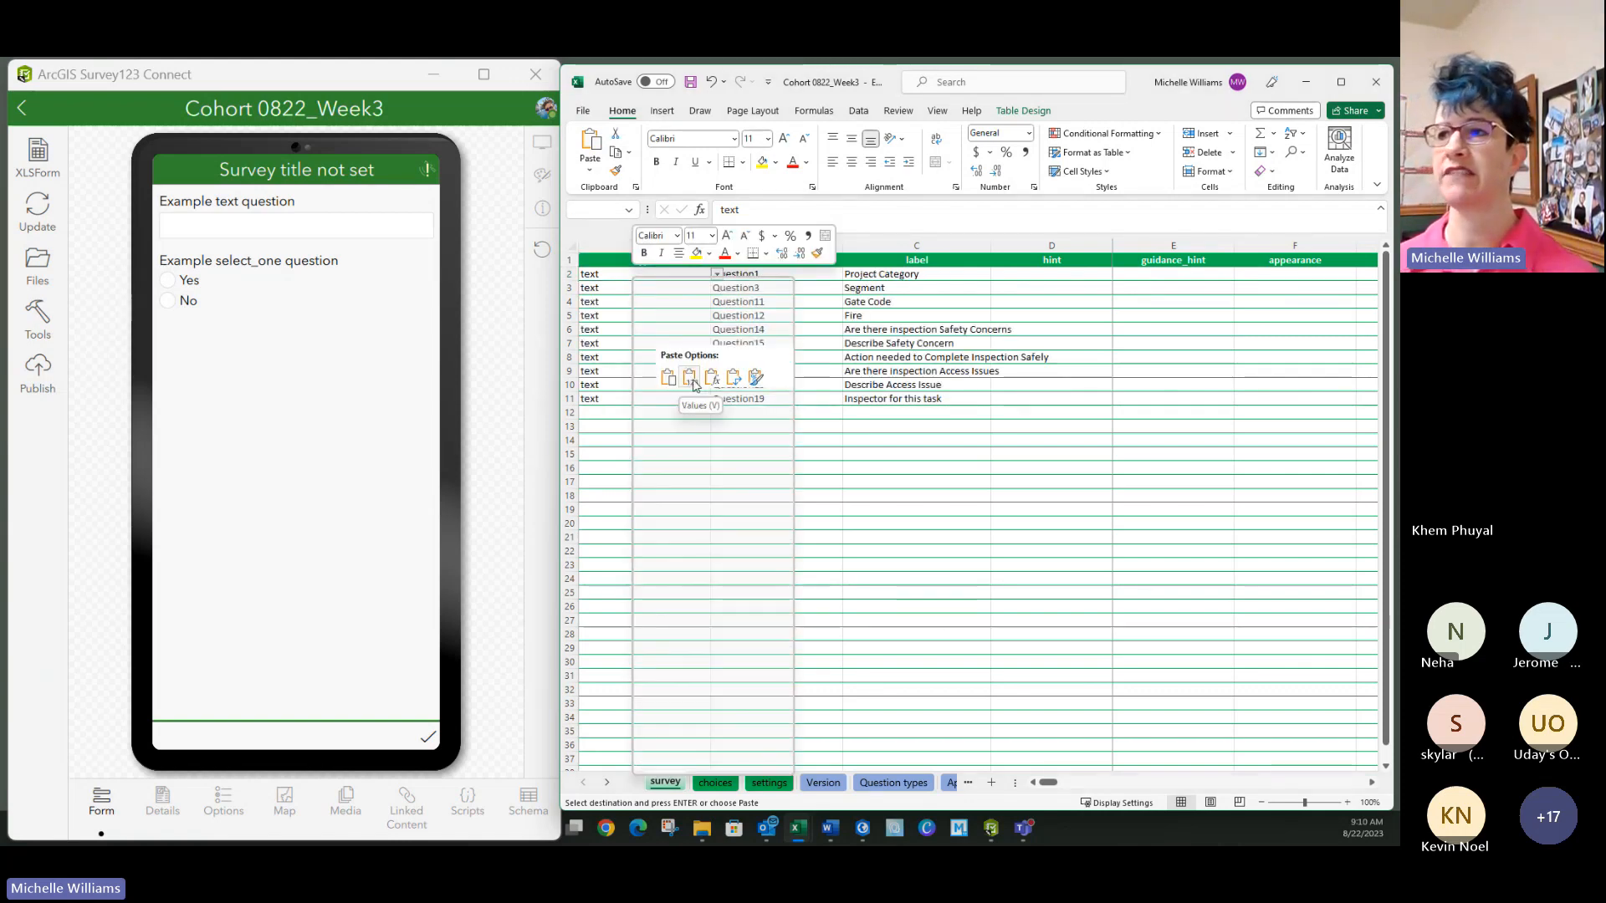
pyautogui.click(692, 383)
pyautogui.click(740, 527)
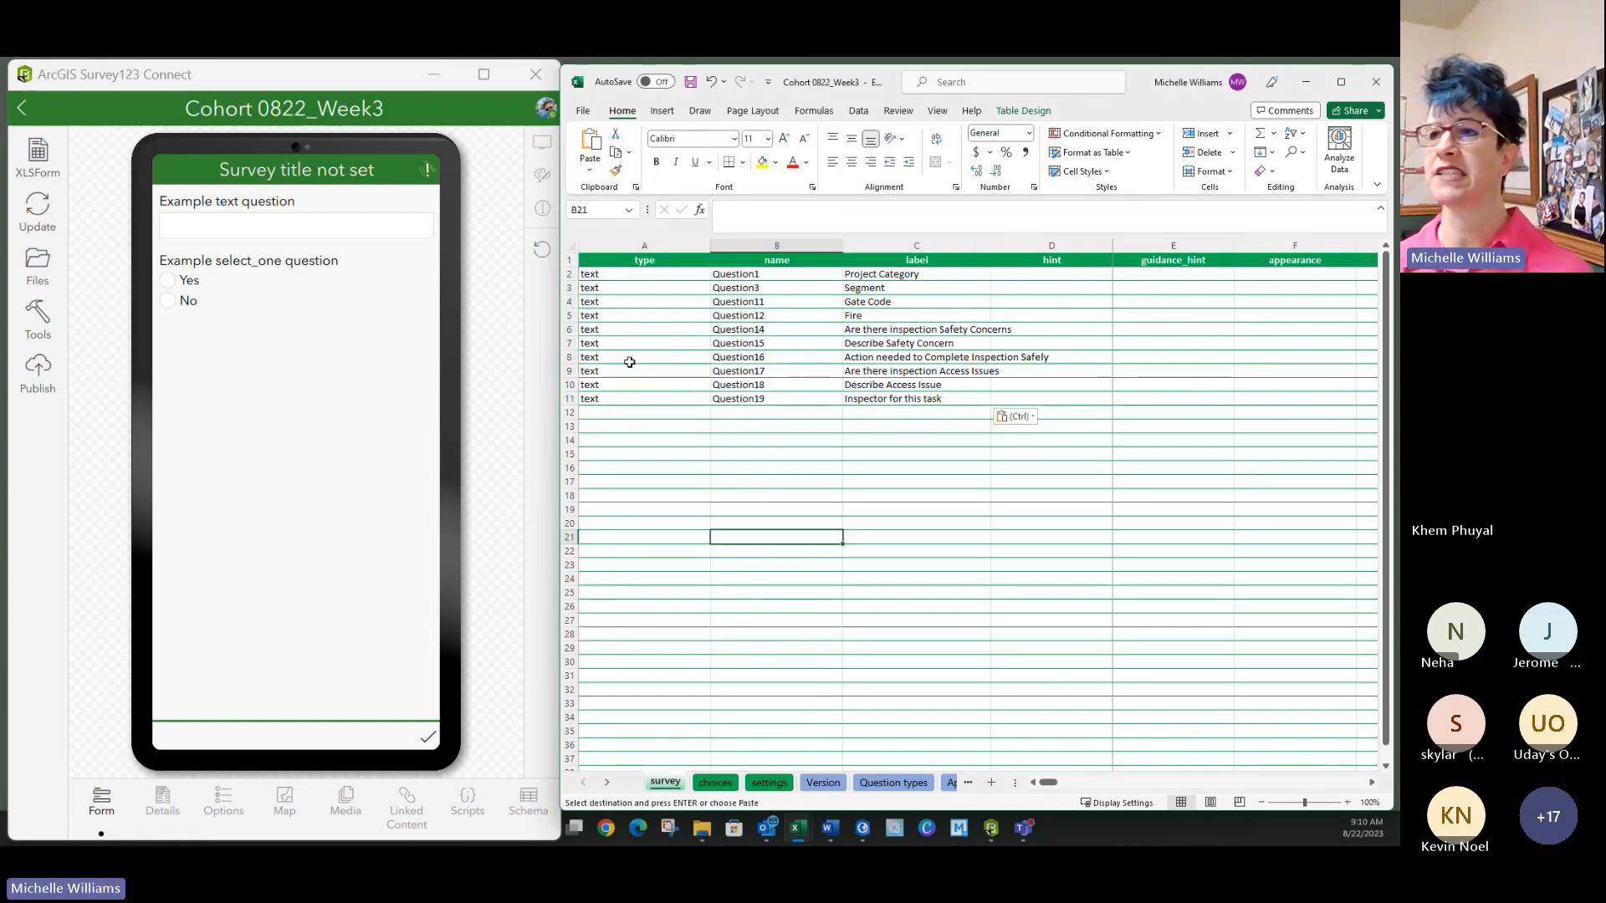
# Step: Examine the question types offered for an empty cell in the type column
pyautogui.click(629, 316)
pyautogui.click(626, 440)
pyautogui.click(717, 441)
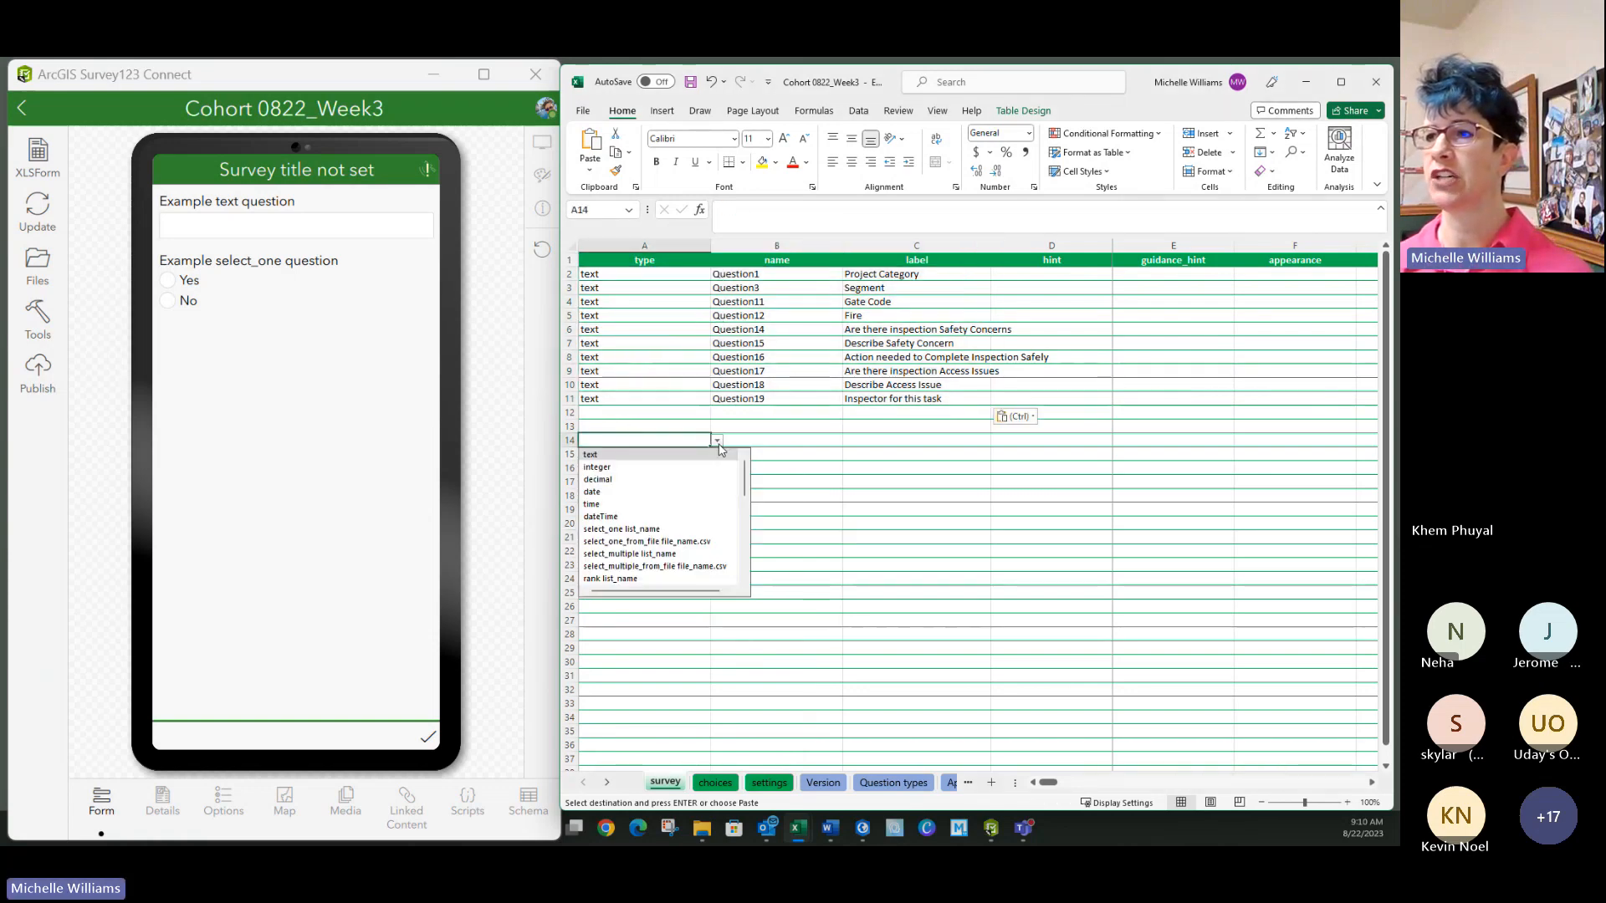
pyautogui.click(816, 550)
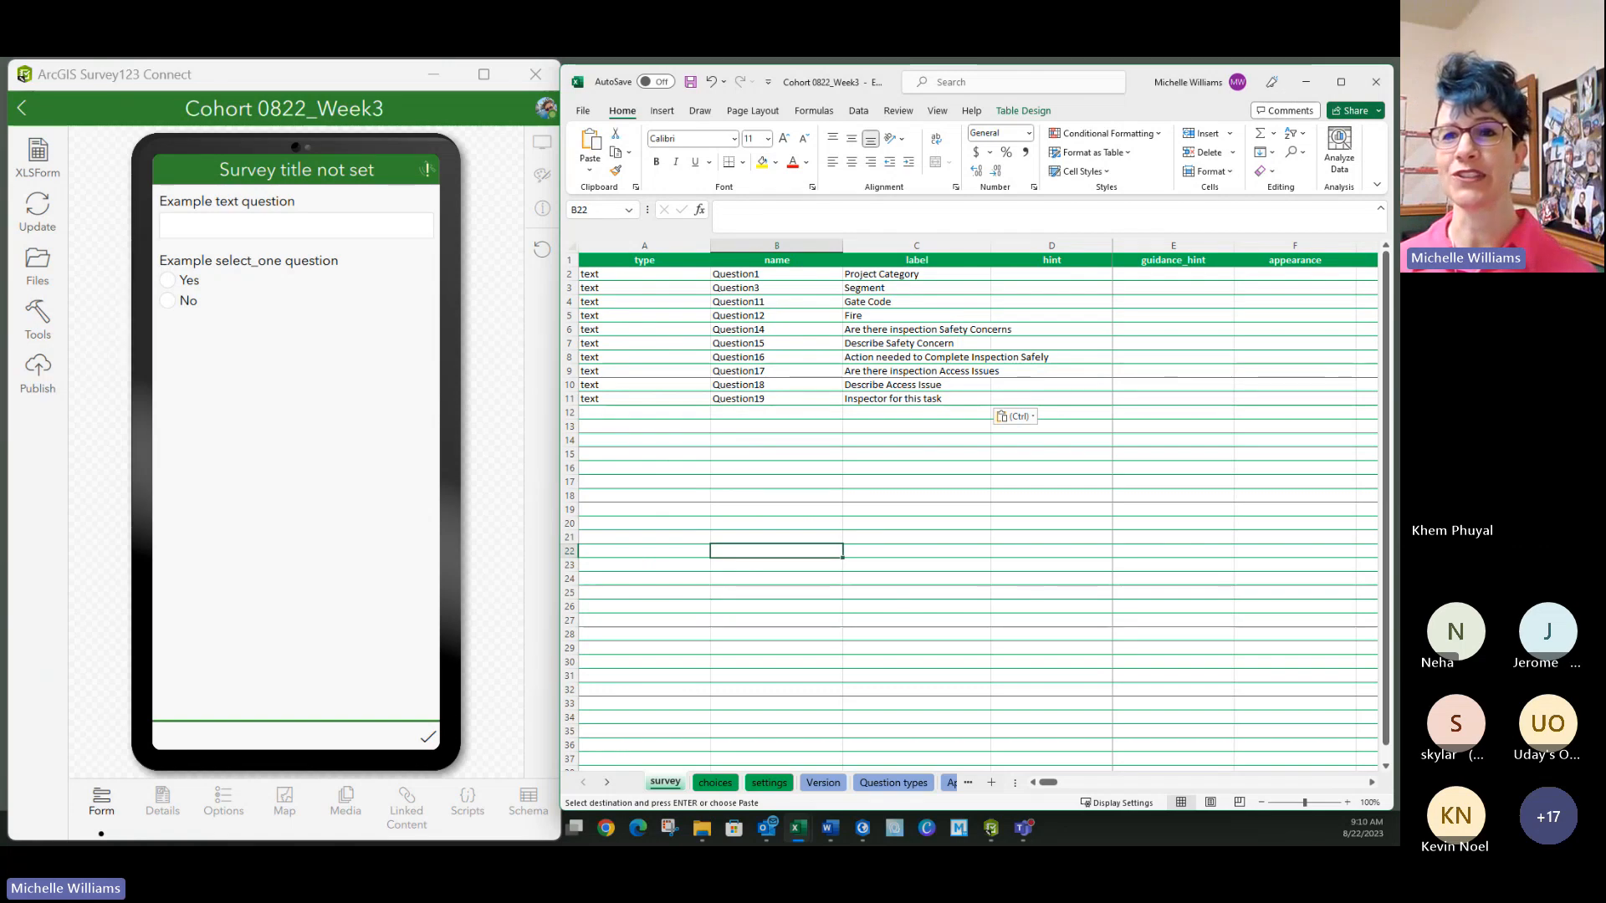
# Step: Widen the label column of the survey sheet to fit its longest question and maximize the Cohort 0822_Week3 workbook window
pyautogui.click(669, 438)
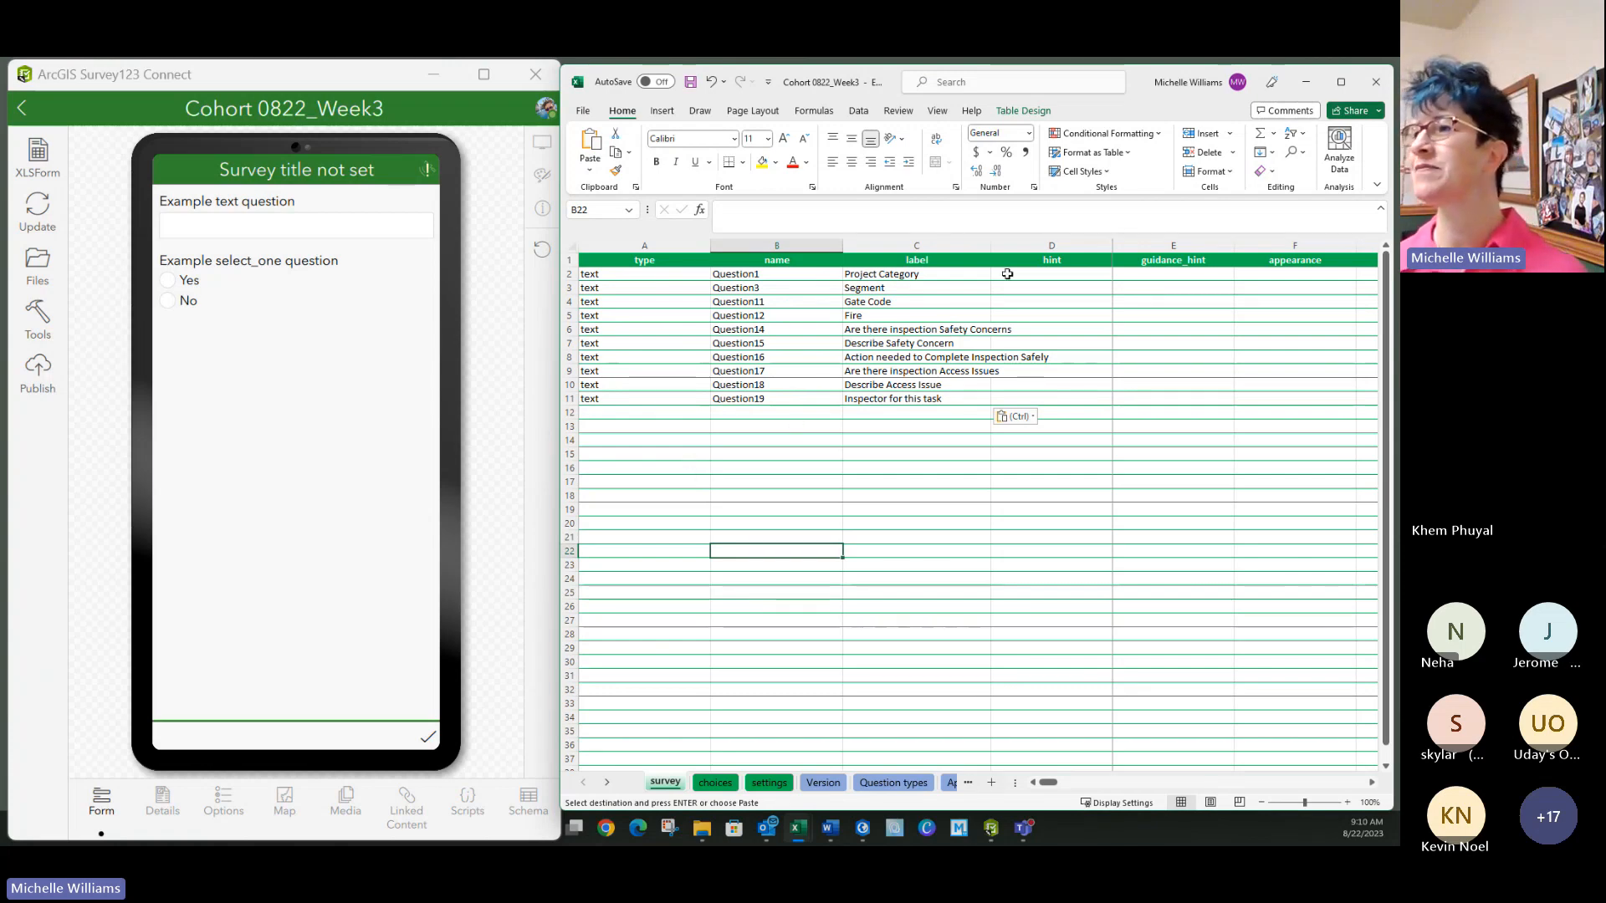
pyautogui.moveTo(991, 243); pyautogui.dragTo(1055, 243)
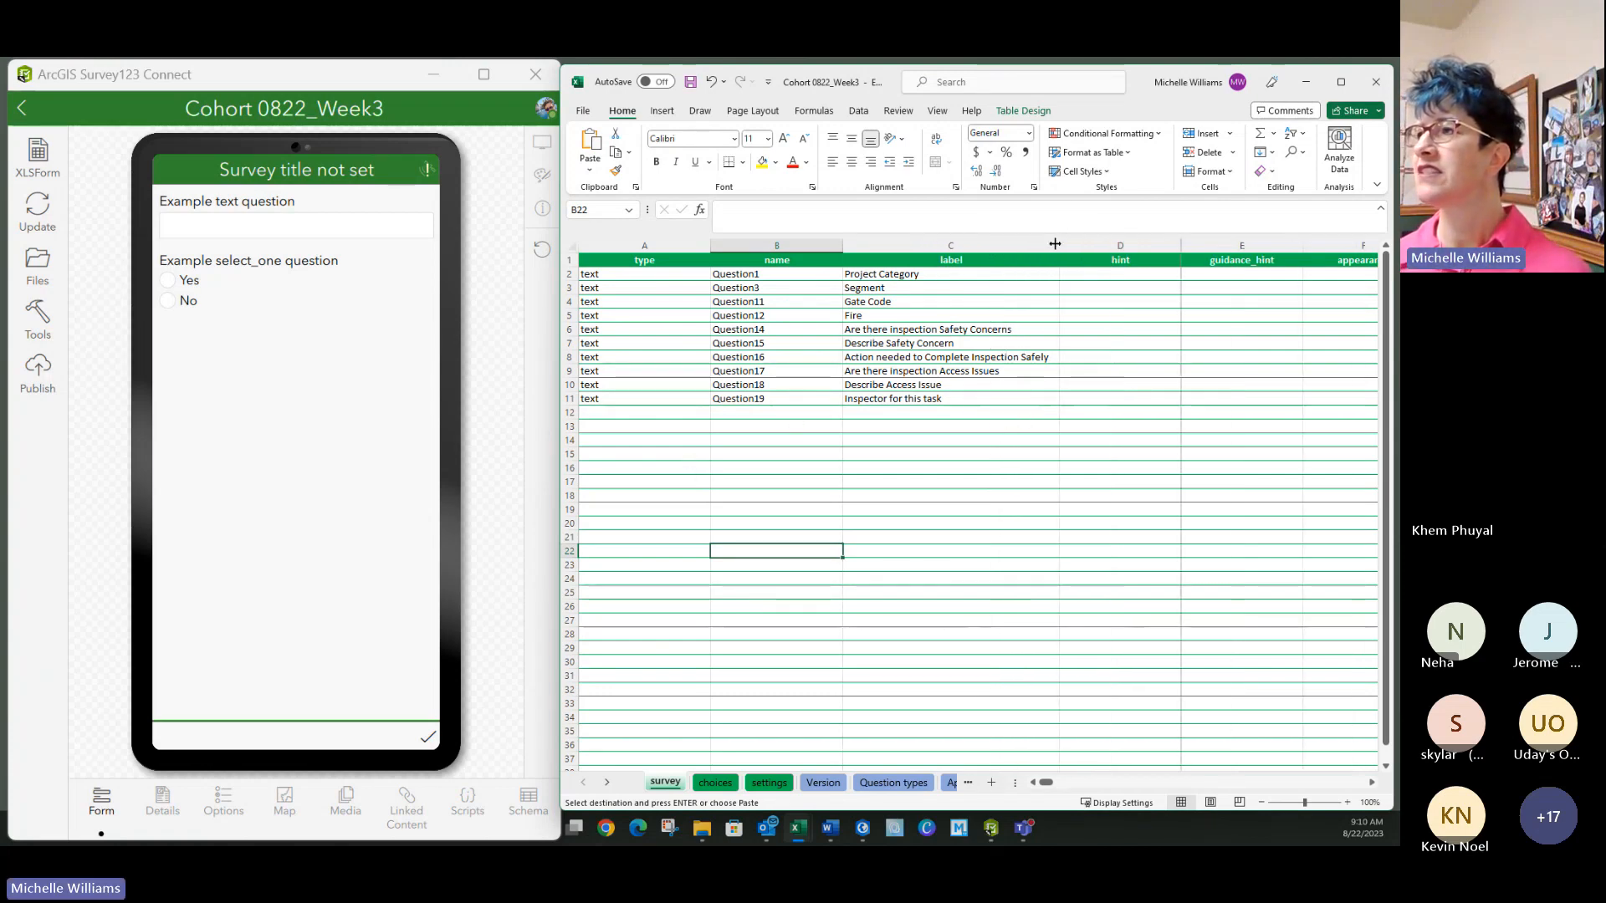
pyautogui.click(1341, 81)
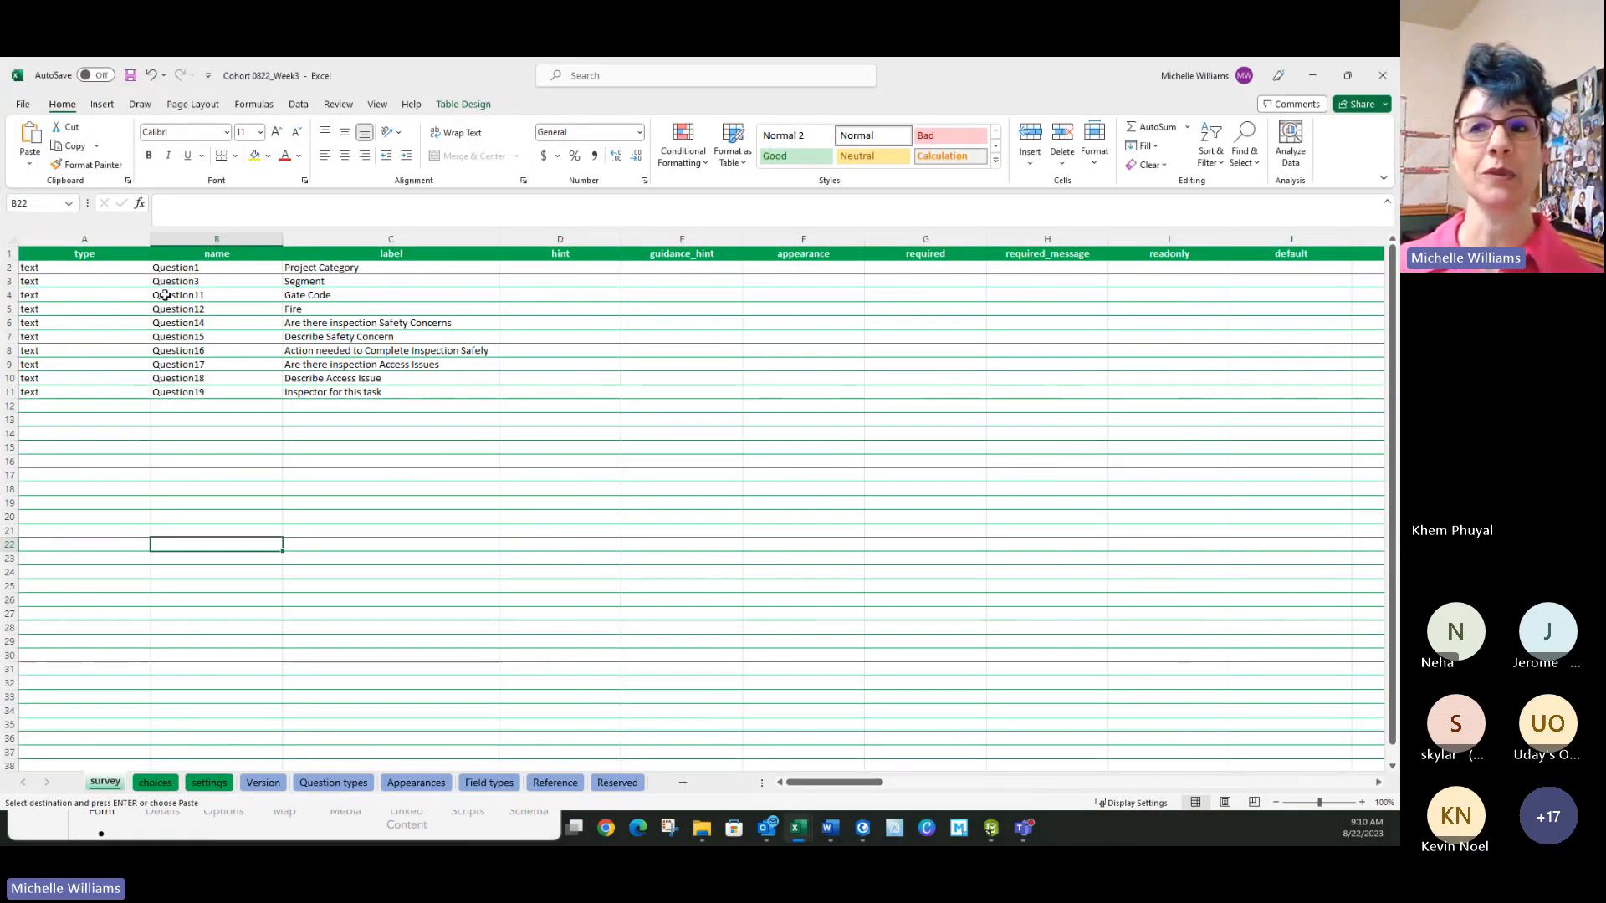
pyautogui.hotkey('ctrl', 'Up')
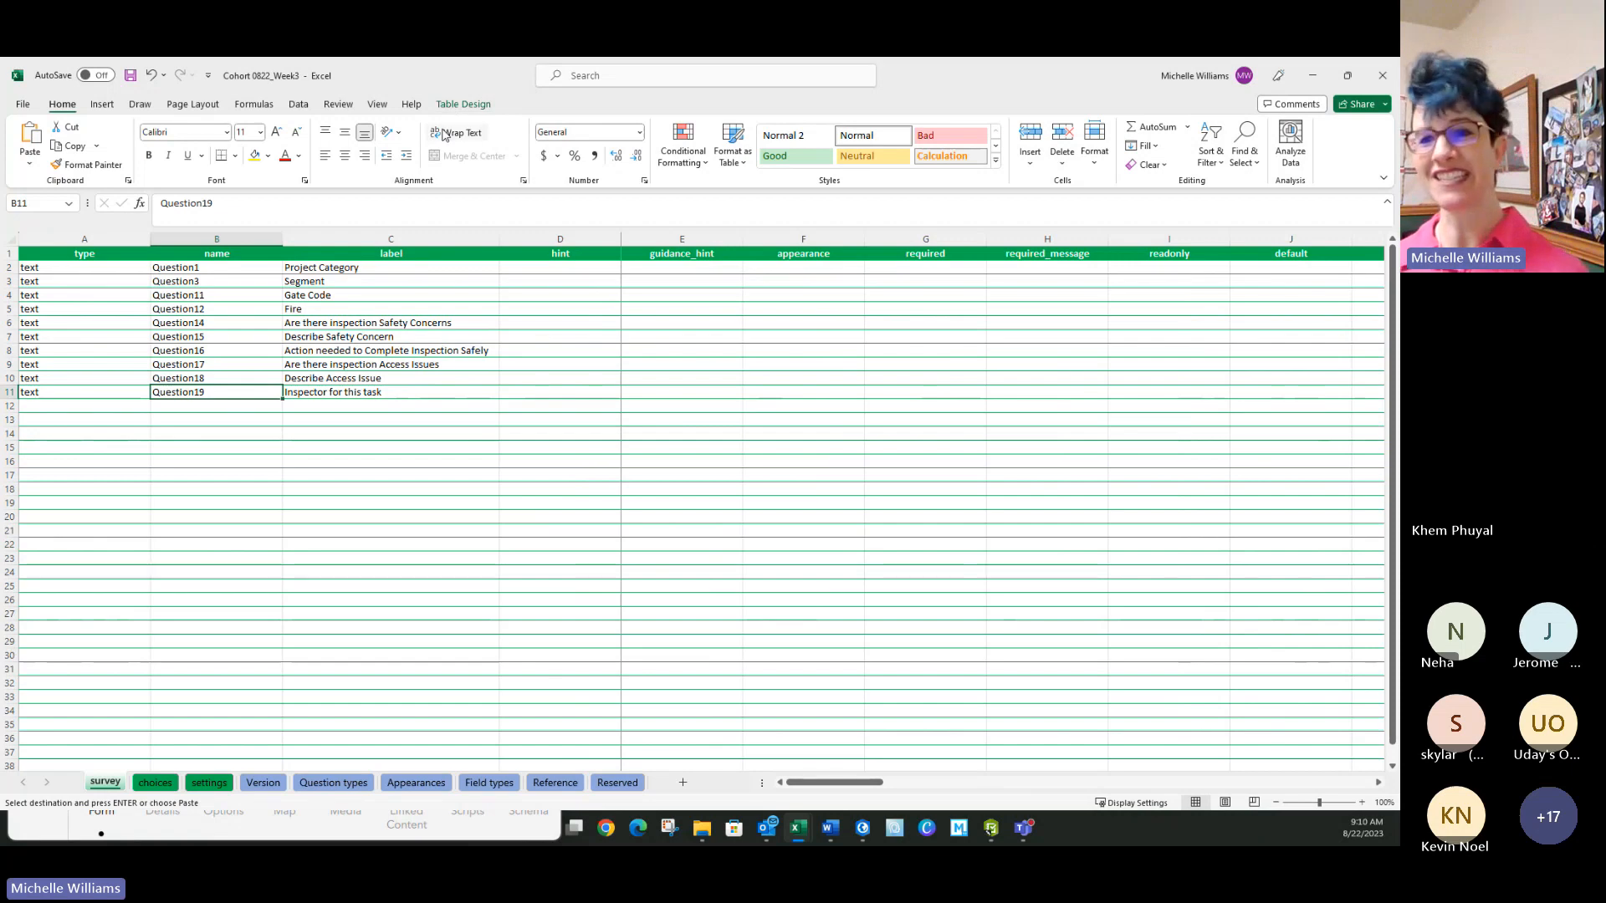
# Step: Review the full list of question types offered for the Project Category question in the type column
pyautogui.moveTo(80, 267); pyautogui.dragTo(82, 390)
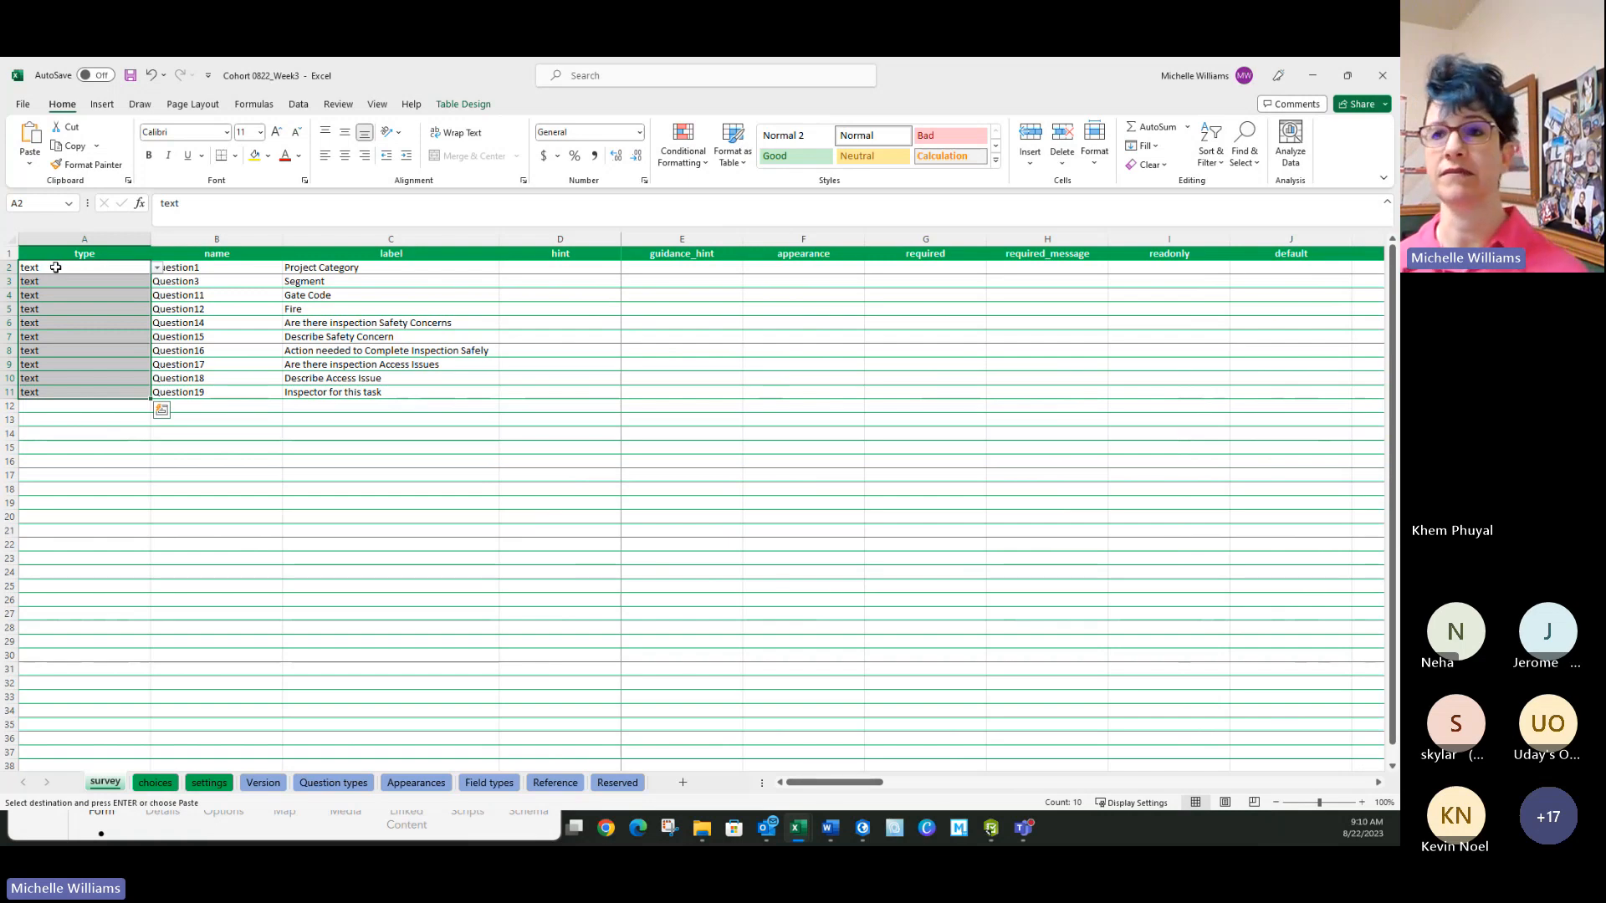
pyautogui.click(158, 267)
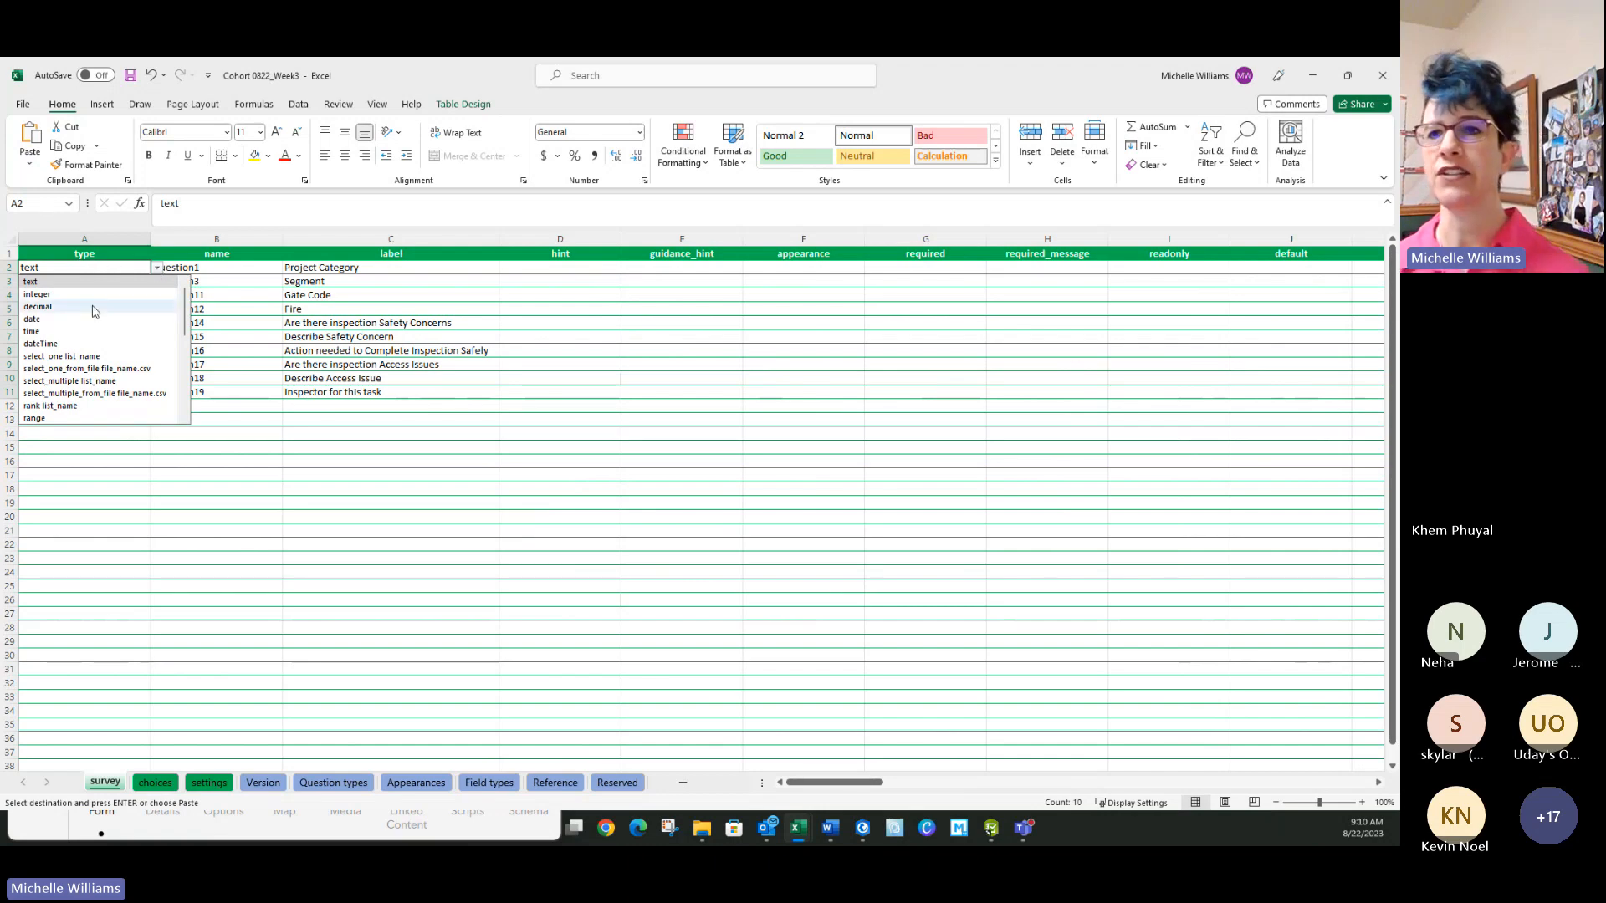
pyautogui.scroll(-7, 64, 334)
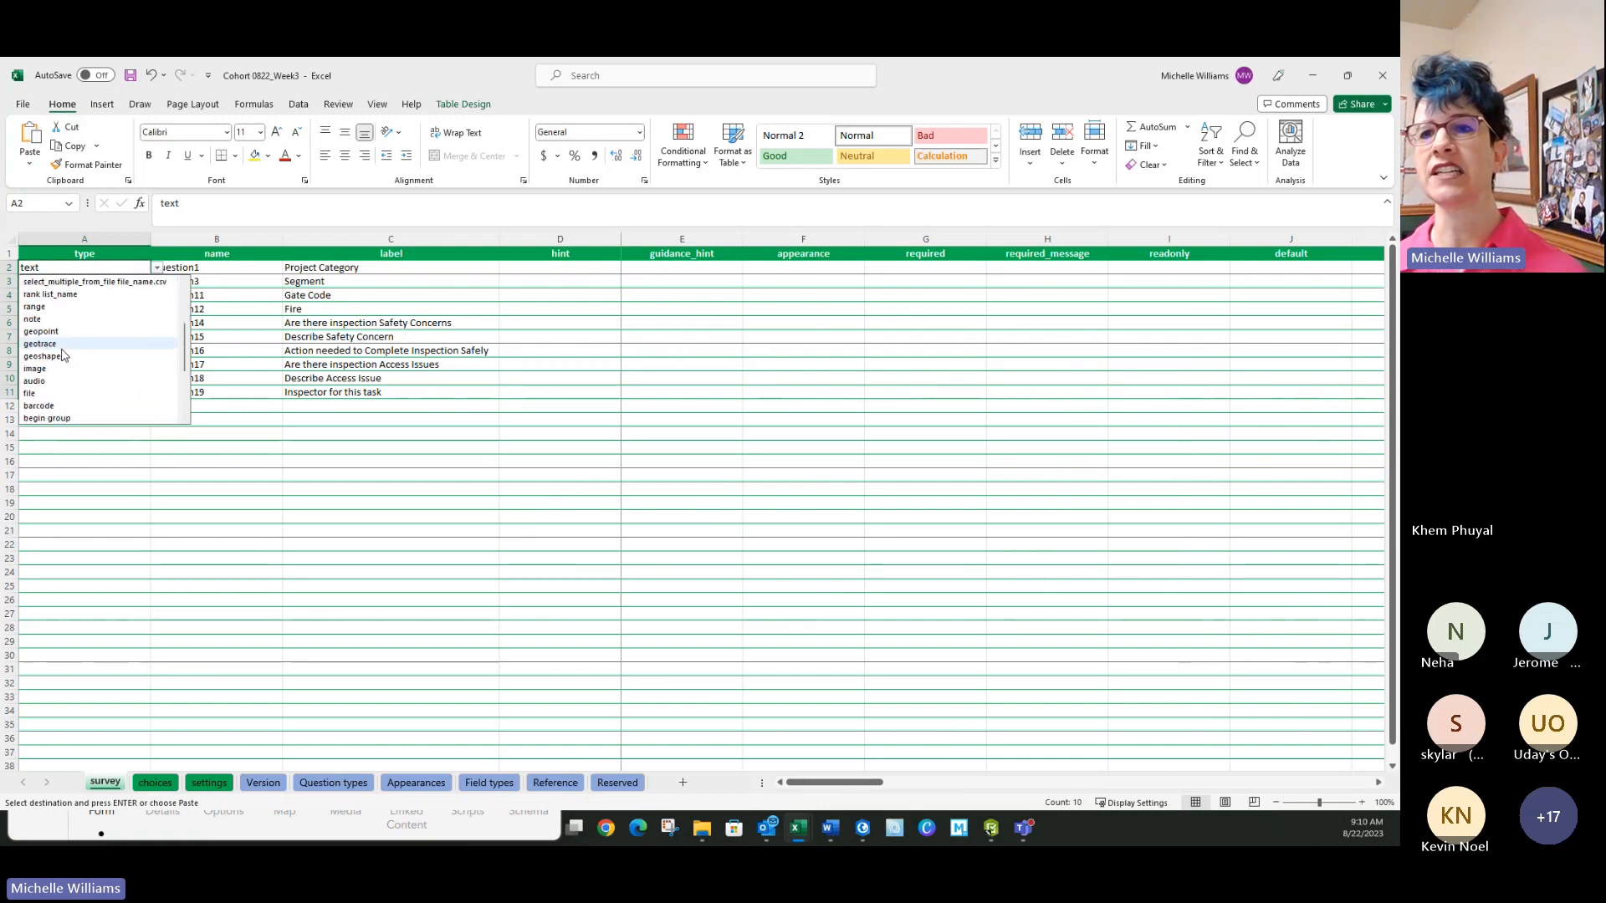
pyautogui.scroll(7, 65, 358)
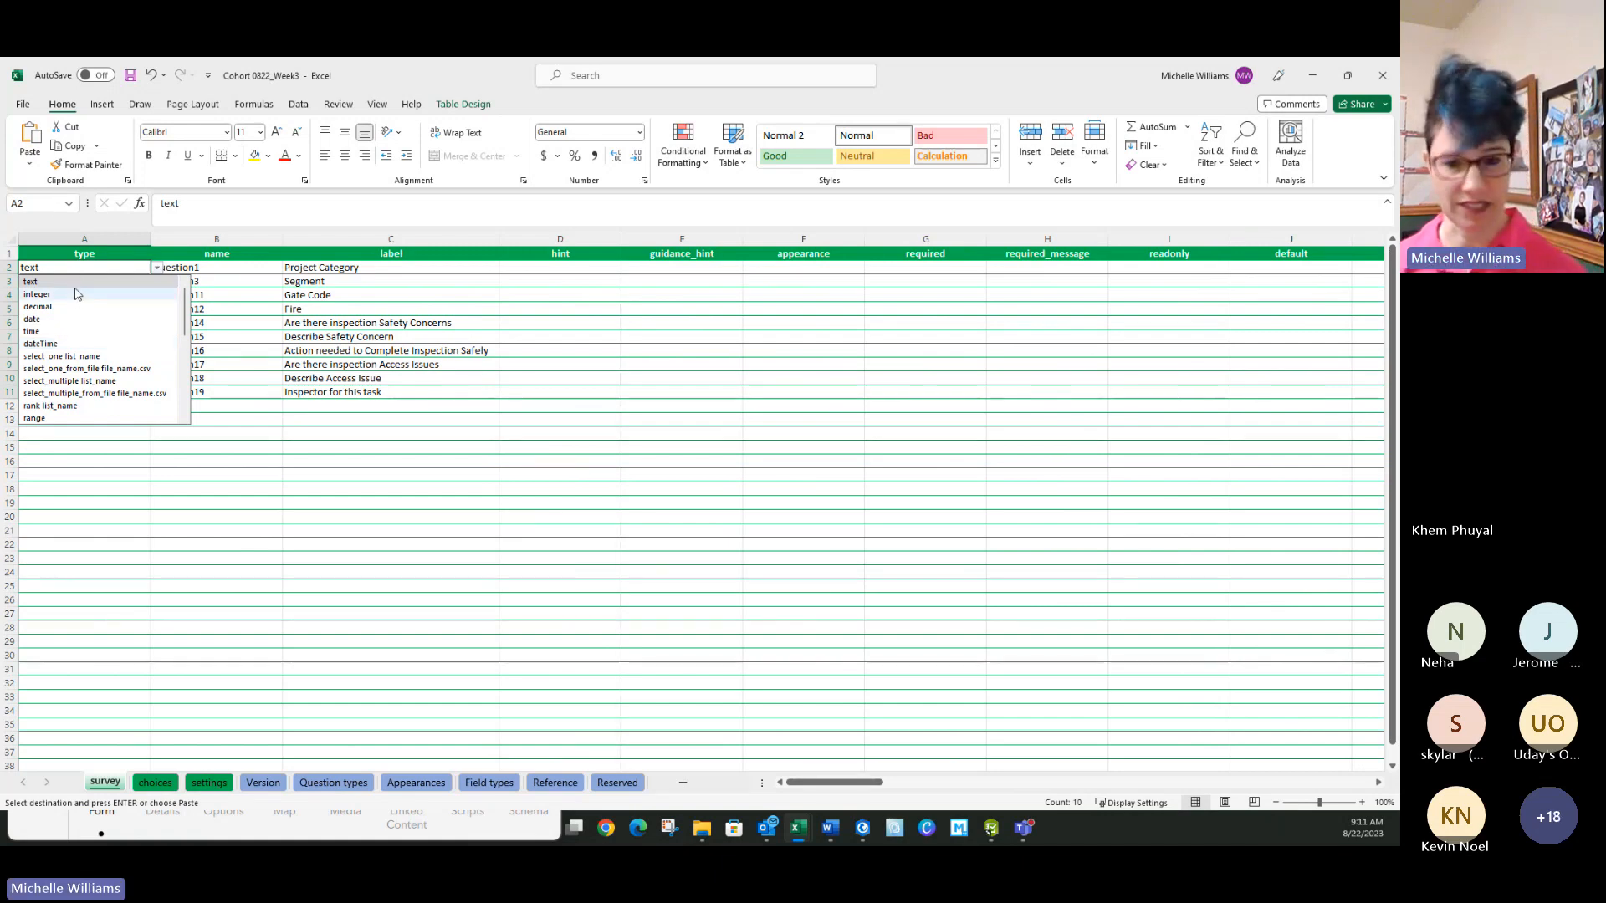
pyautogui.click(172, 542)
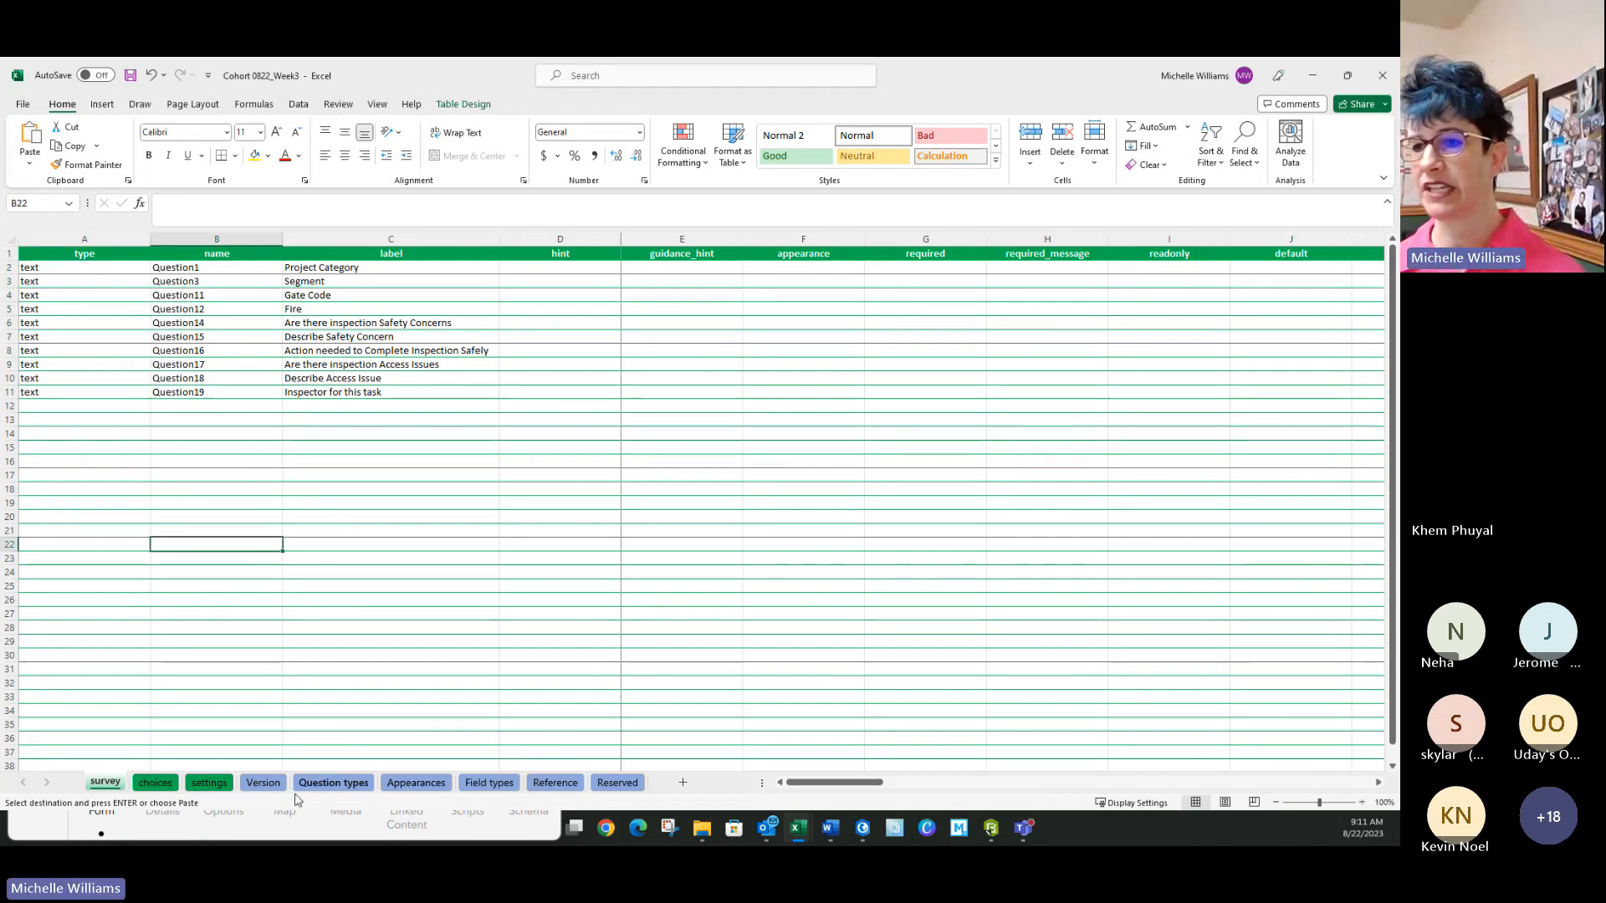
# Step: Examine the Question types sheet for each type's description and its field app and web app support
pyautogui.click(340, 784)
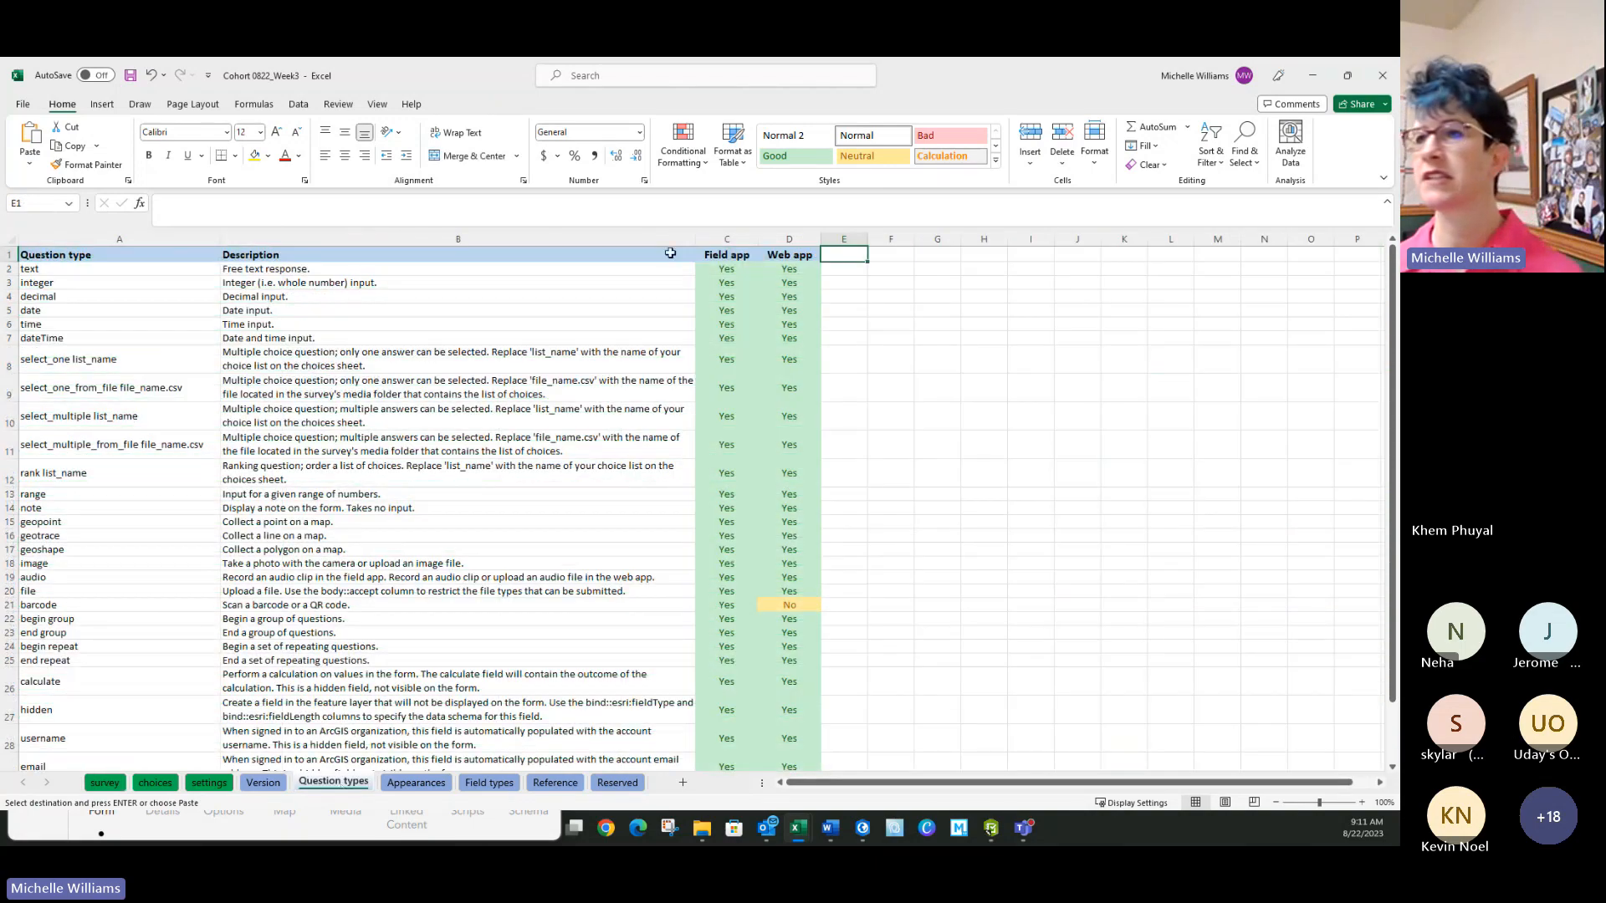
pyautogui.moveTo(113, 269); pyautogui.dragTo(116, 745)
pyautogui.scroll(-3, 136, 653)
pyautogui.scroll(3, 137, 653)
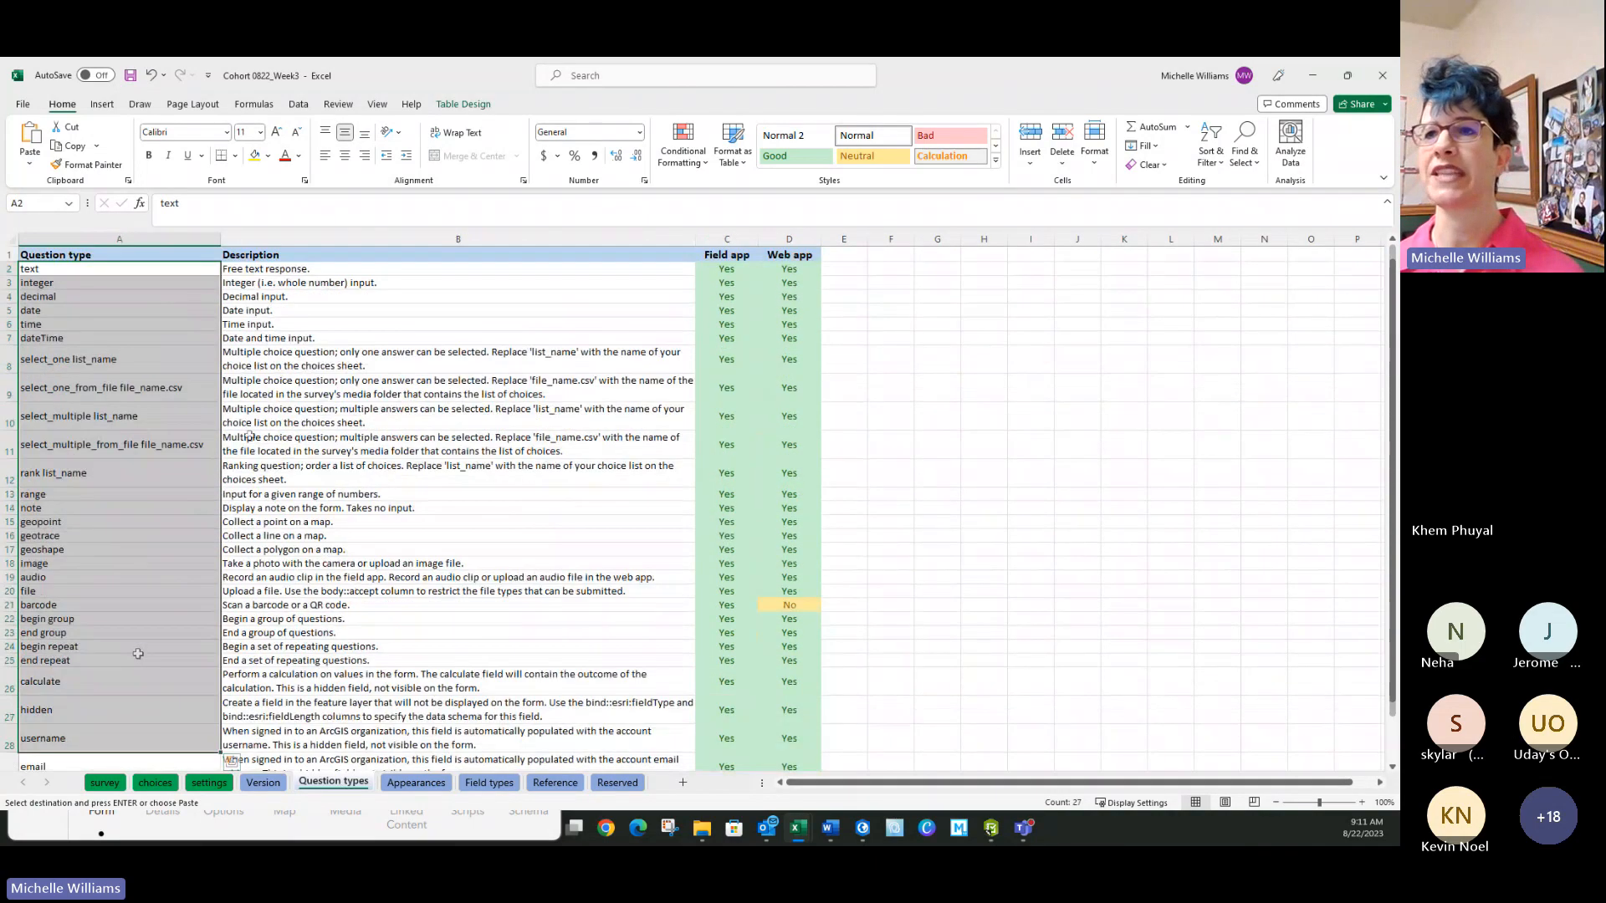
pyautogui.click(311, 296)
pyautogui.moveTo(317, 271); pyautogui.dragTo(376, 619)
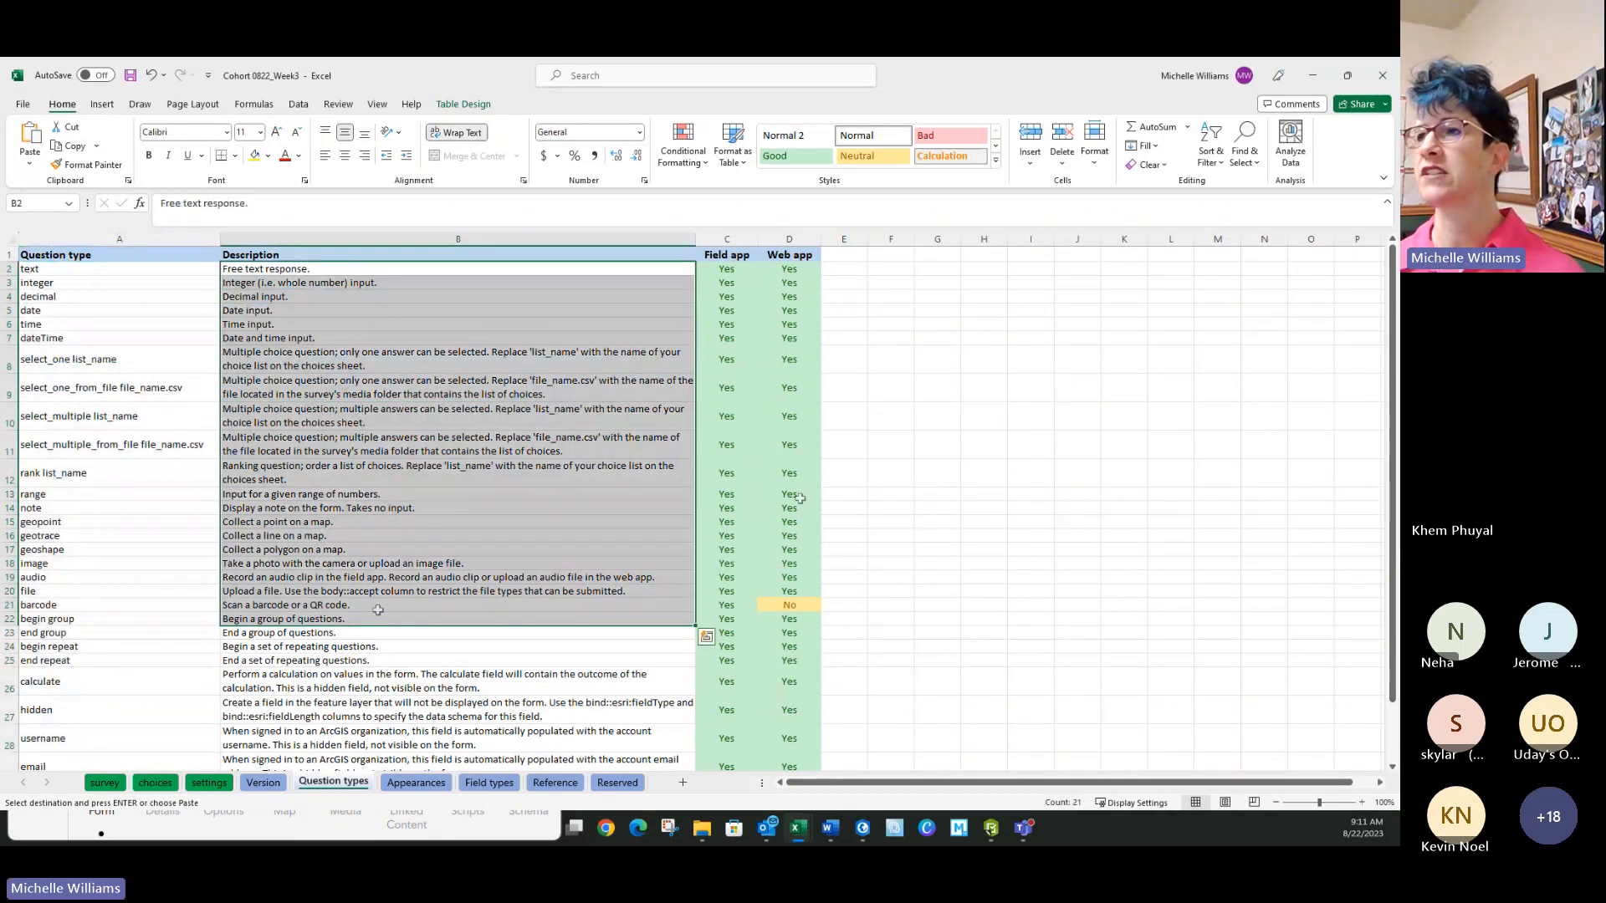
pyautogui.click(846, 444)
pyautogui.click(798, 276)
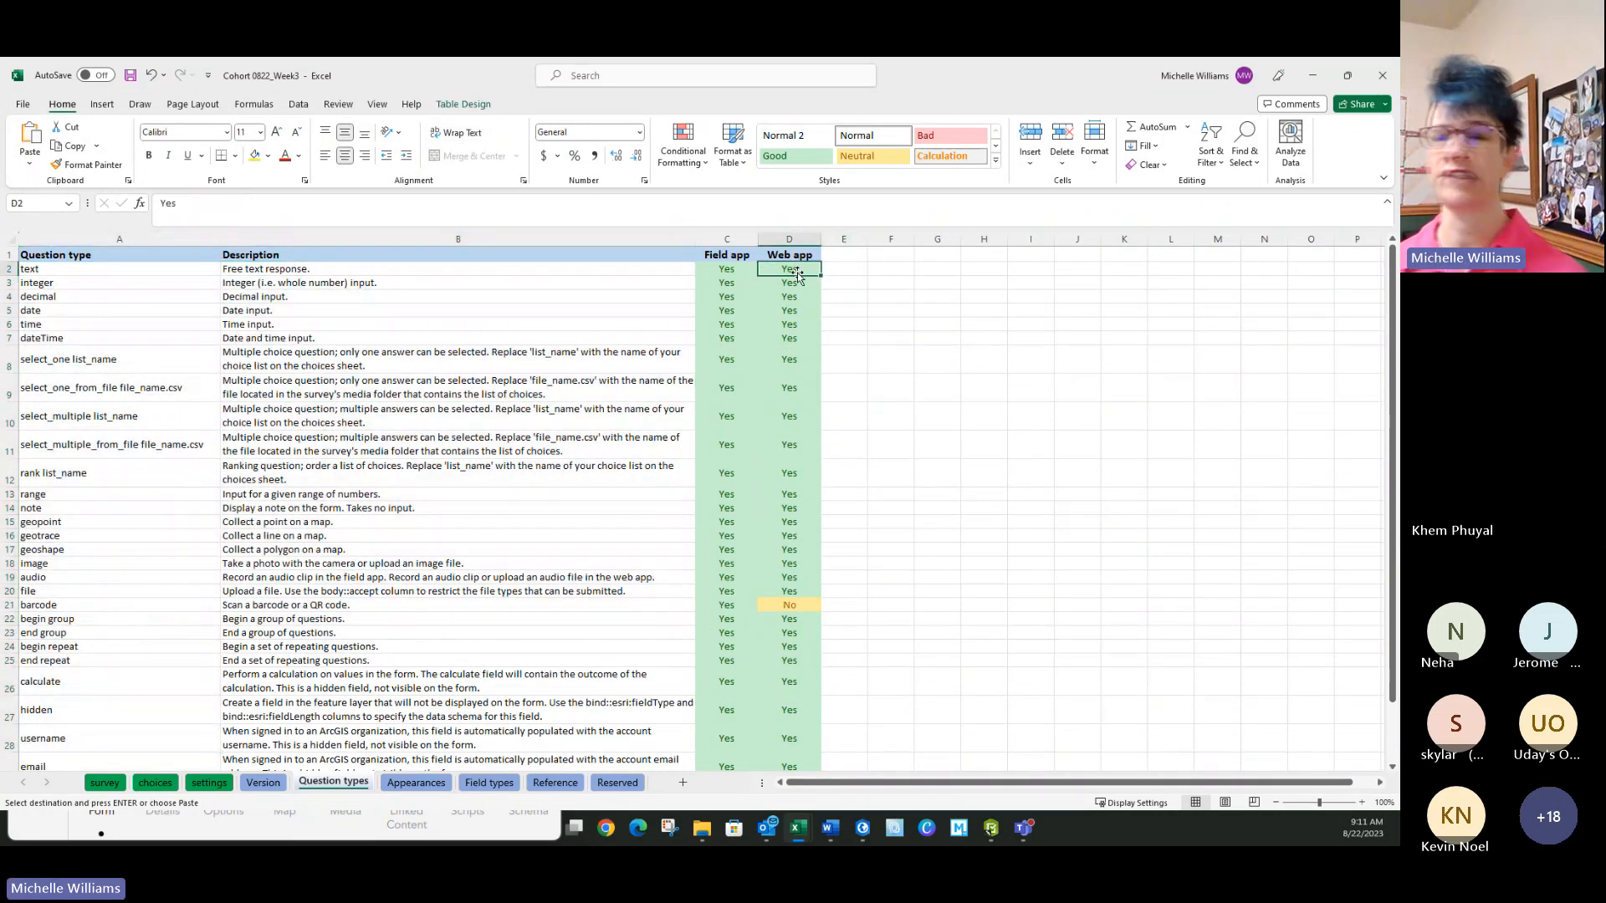
# Step: Read the deviceid entry at the end of the Question types sheet
pyautogui.scroll(-3, 792, 334)
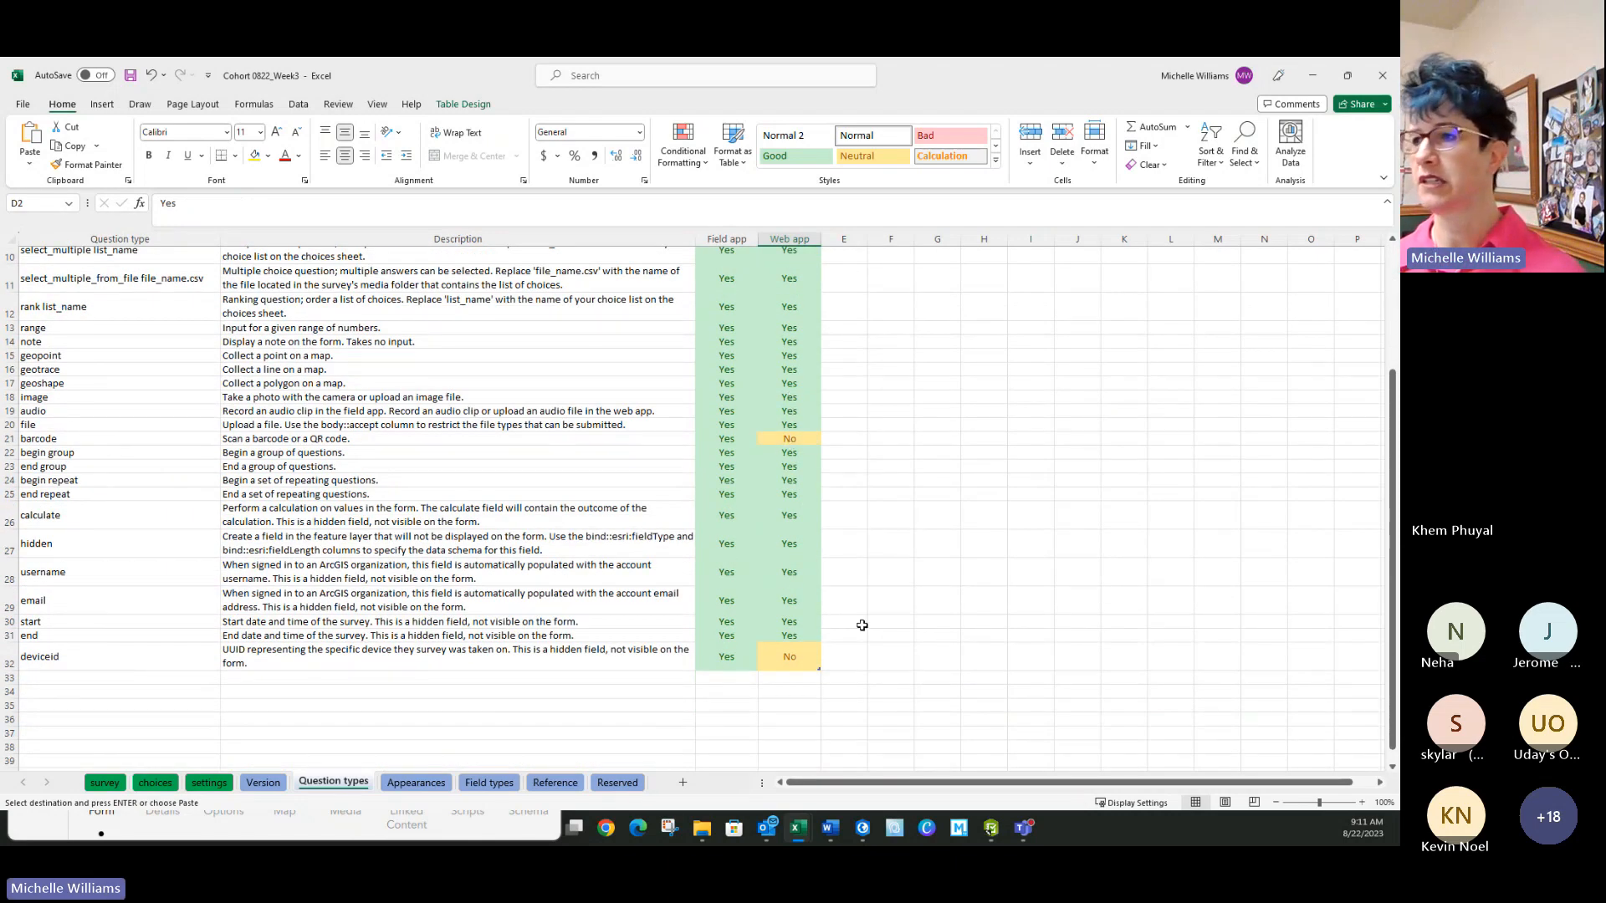
pyautogui.click(419, 663)
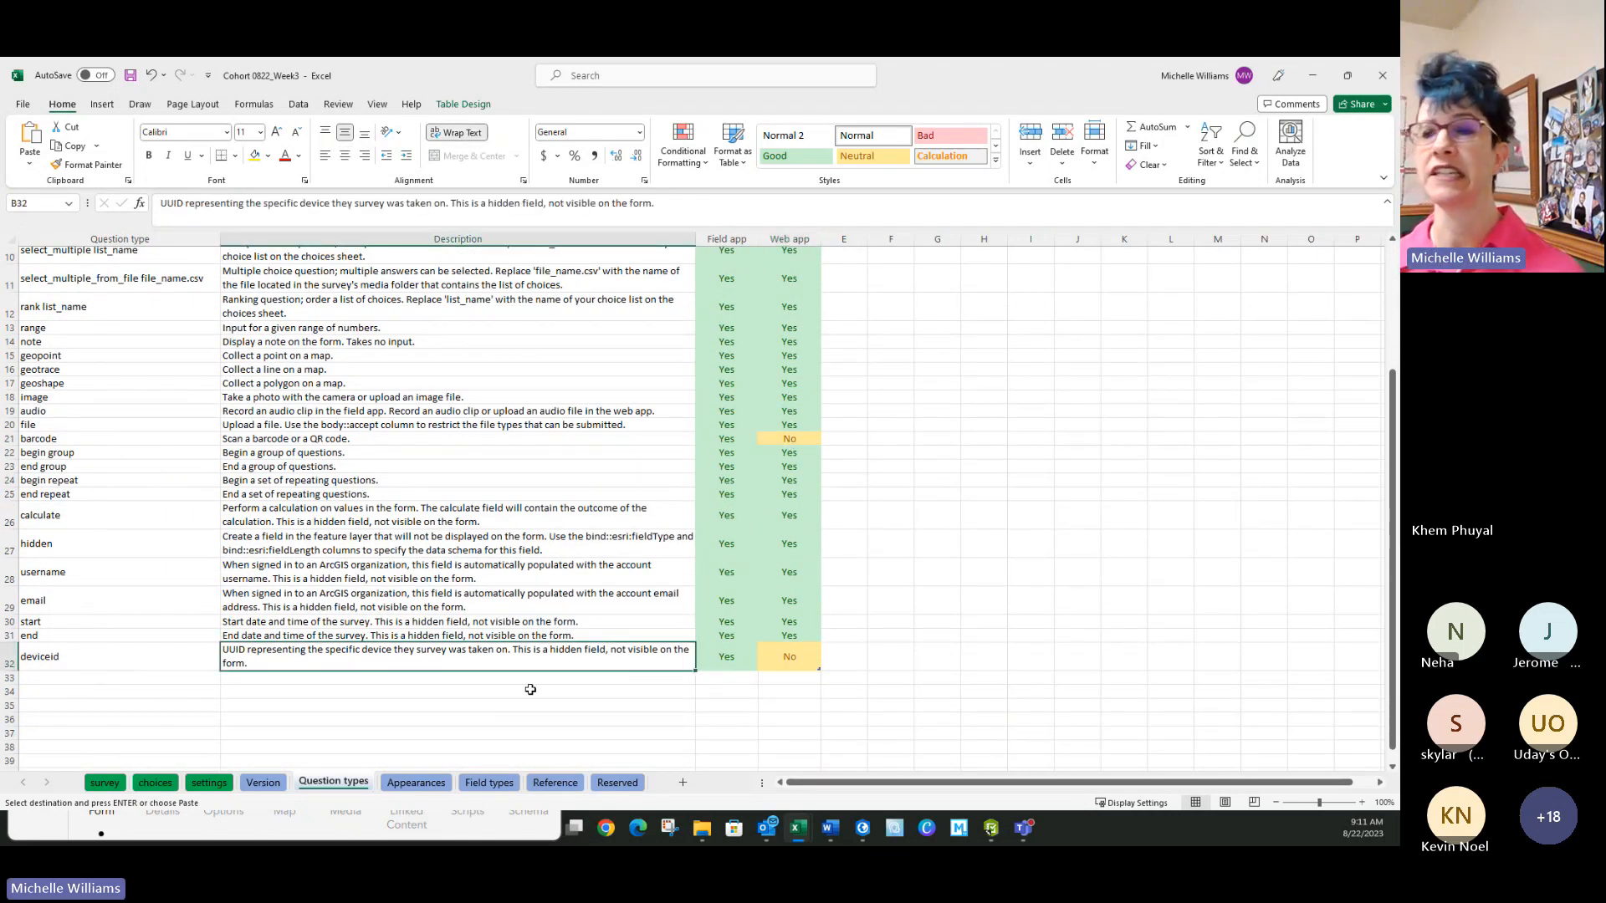
pyautogui.click(92, 663)
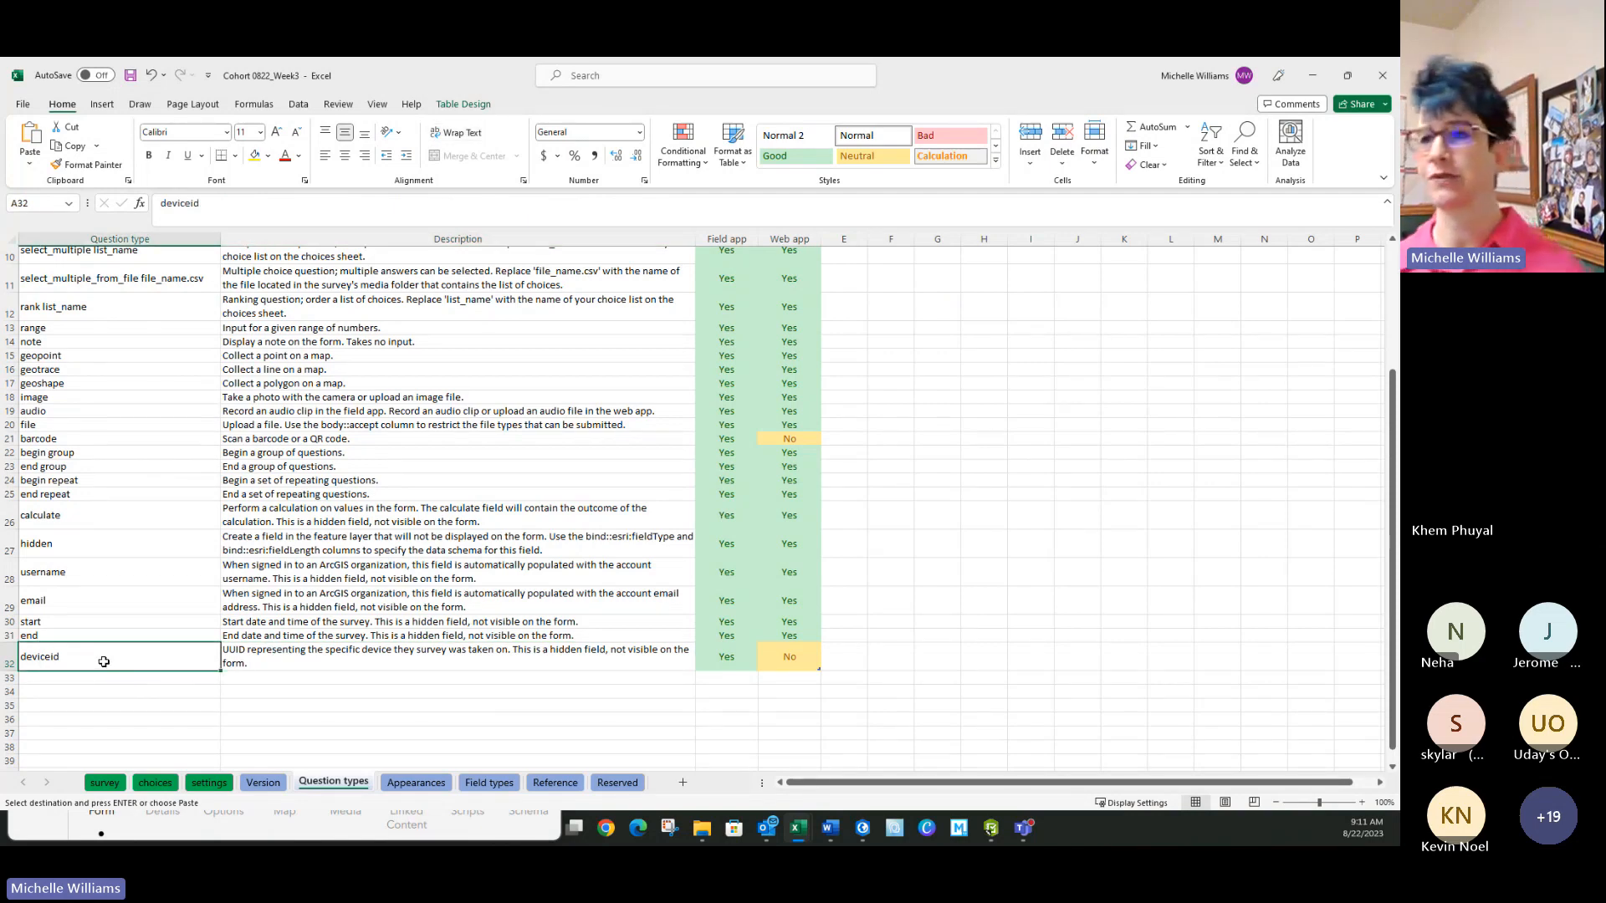
pyautogui.scroll(3, 143, 623)
pyautogui.click(434, 452)
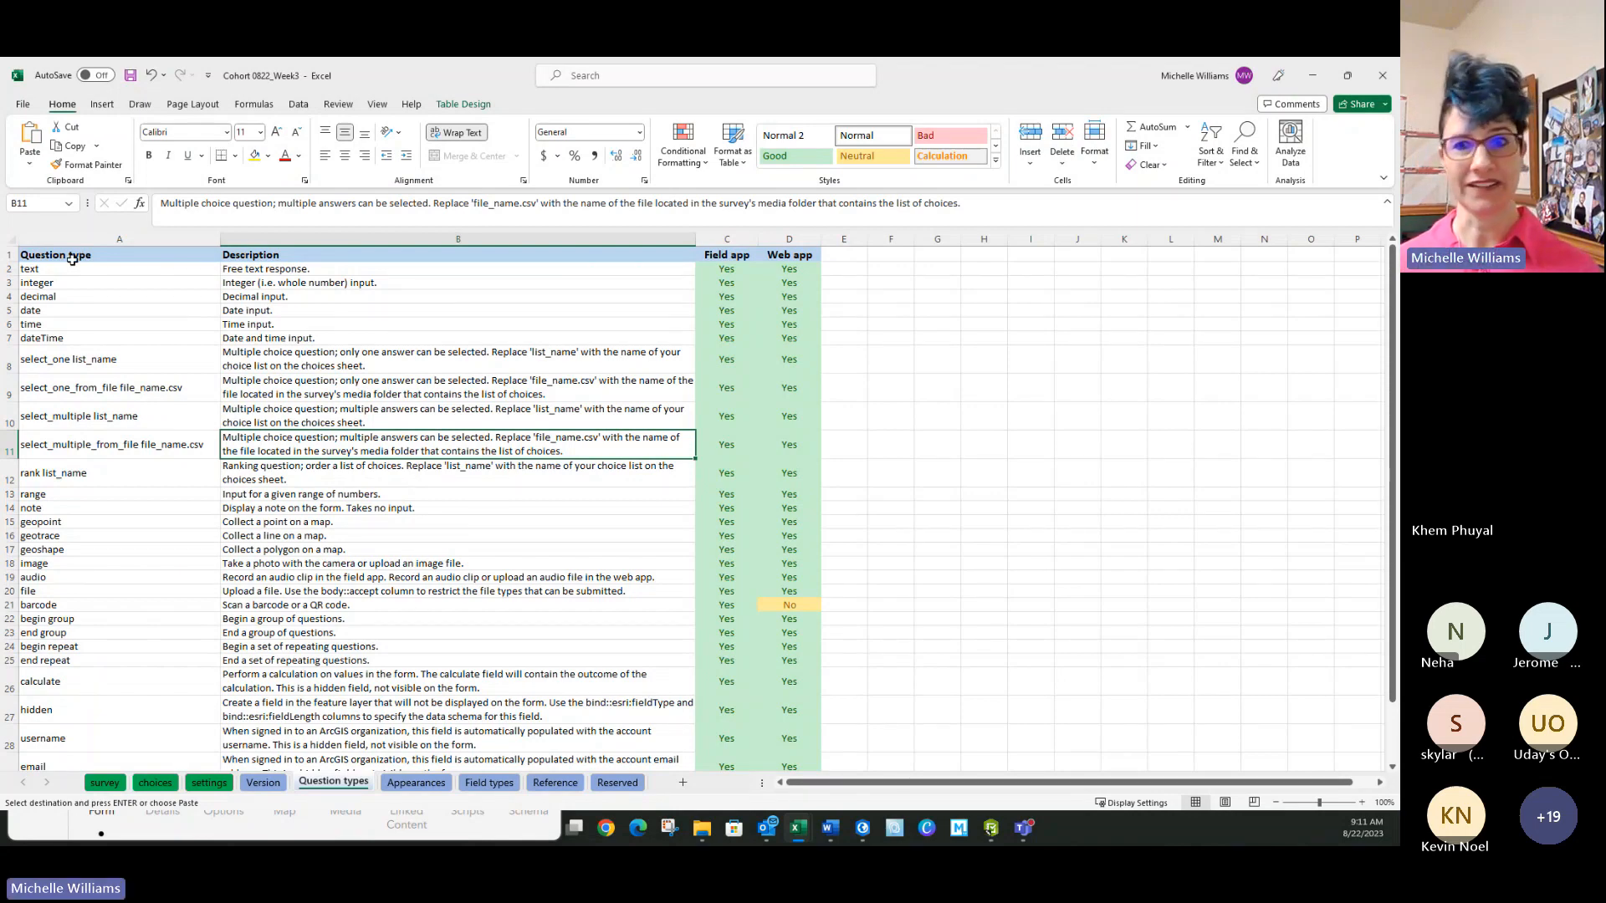
# Step: Read the descriptions of the text, integer, decimal, date, time and dateTime question types
pyautogui.moveTo(75, 272); pyautogui.dragTo(85, 338)
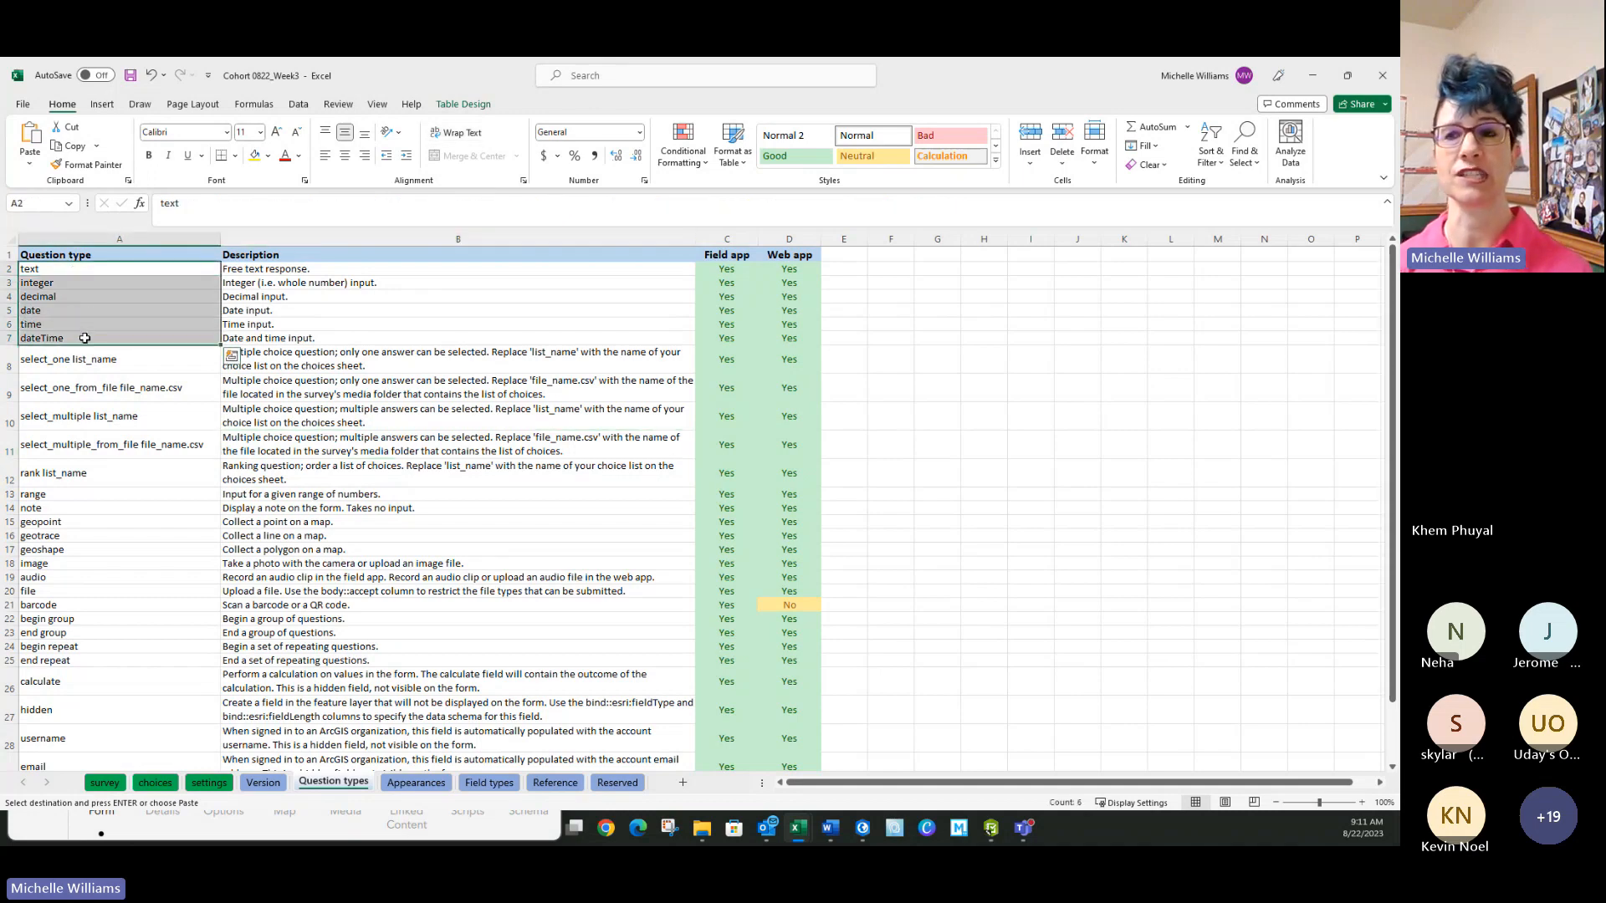
pyautogui.click(245, 272)
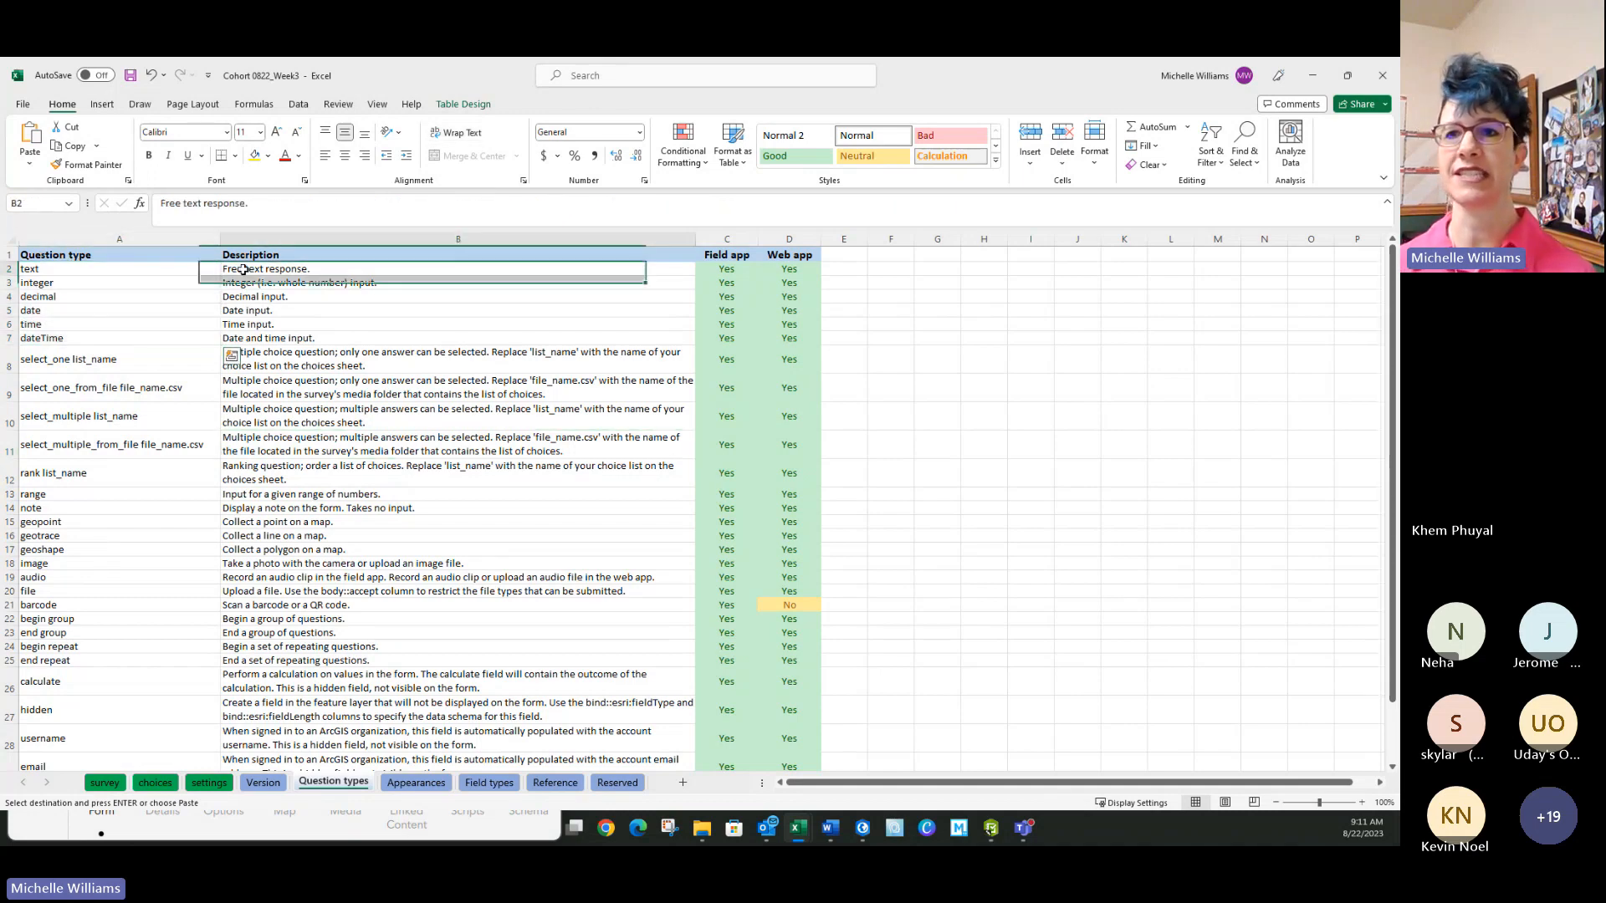
pyautogui.click(264, 285)
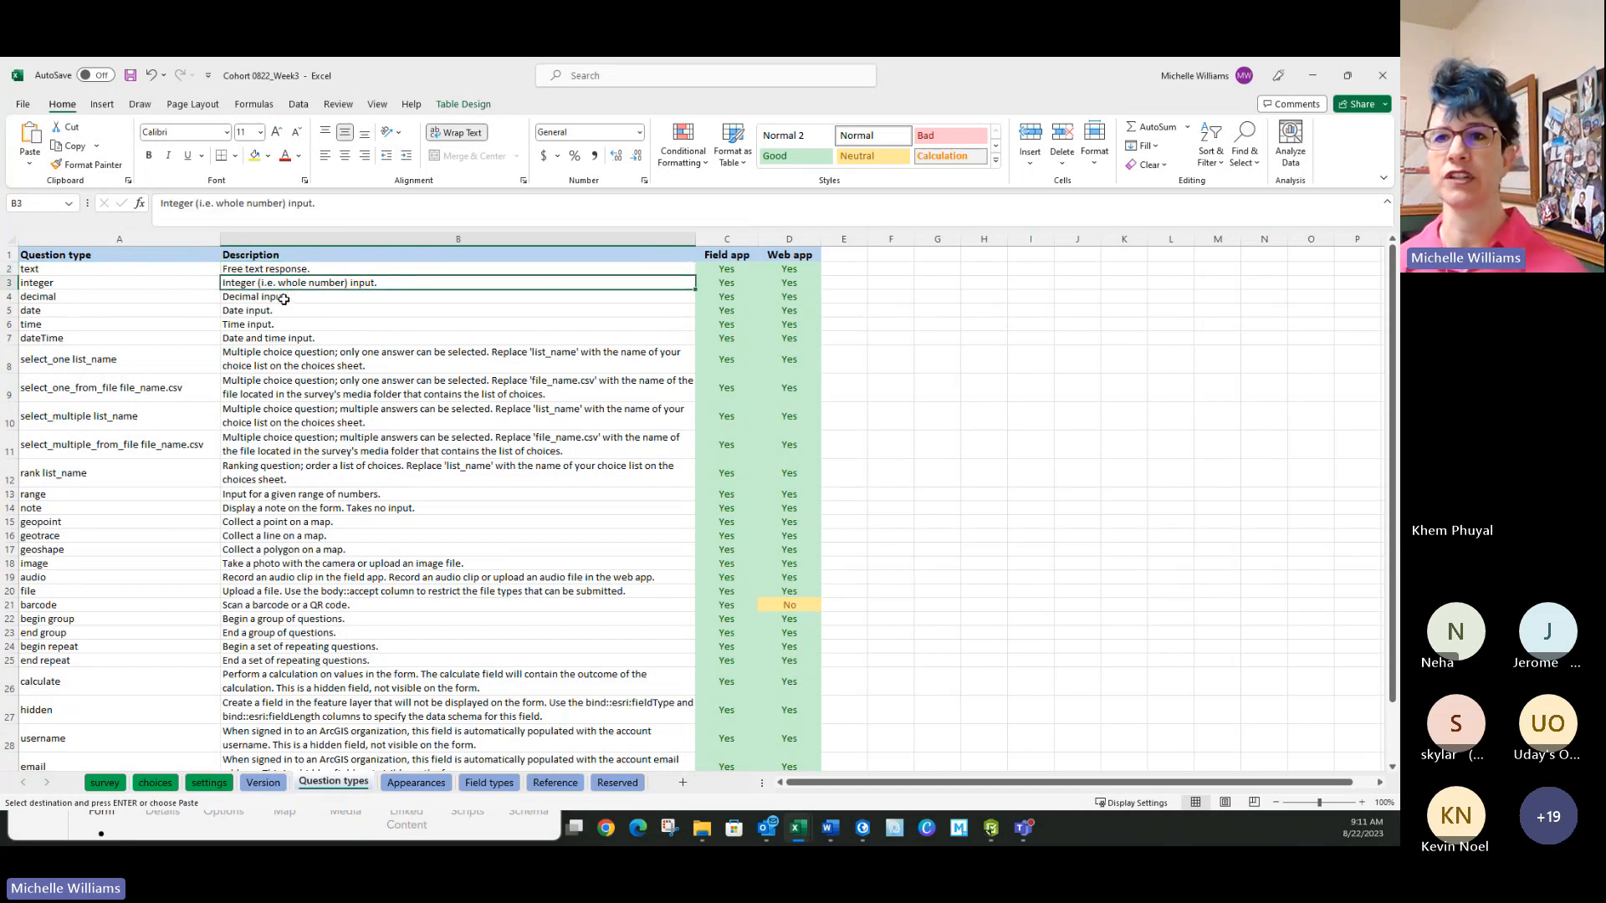
pyautogui.click(282, 298)
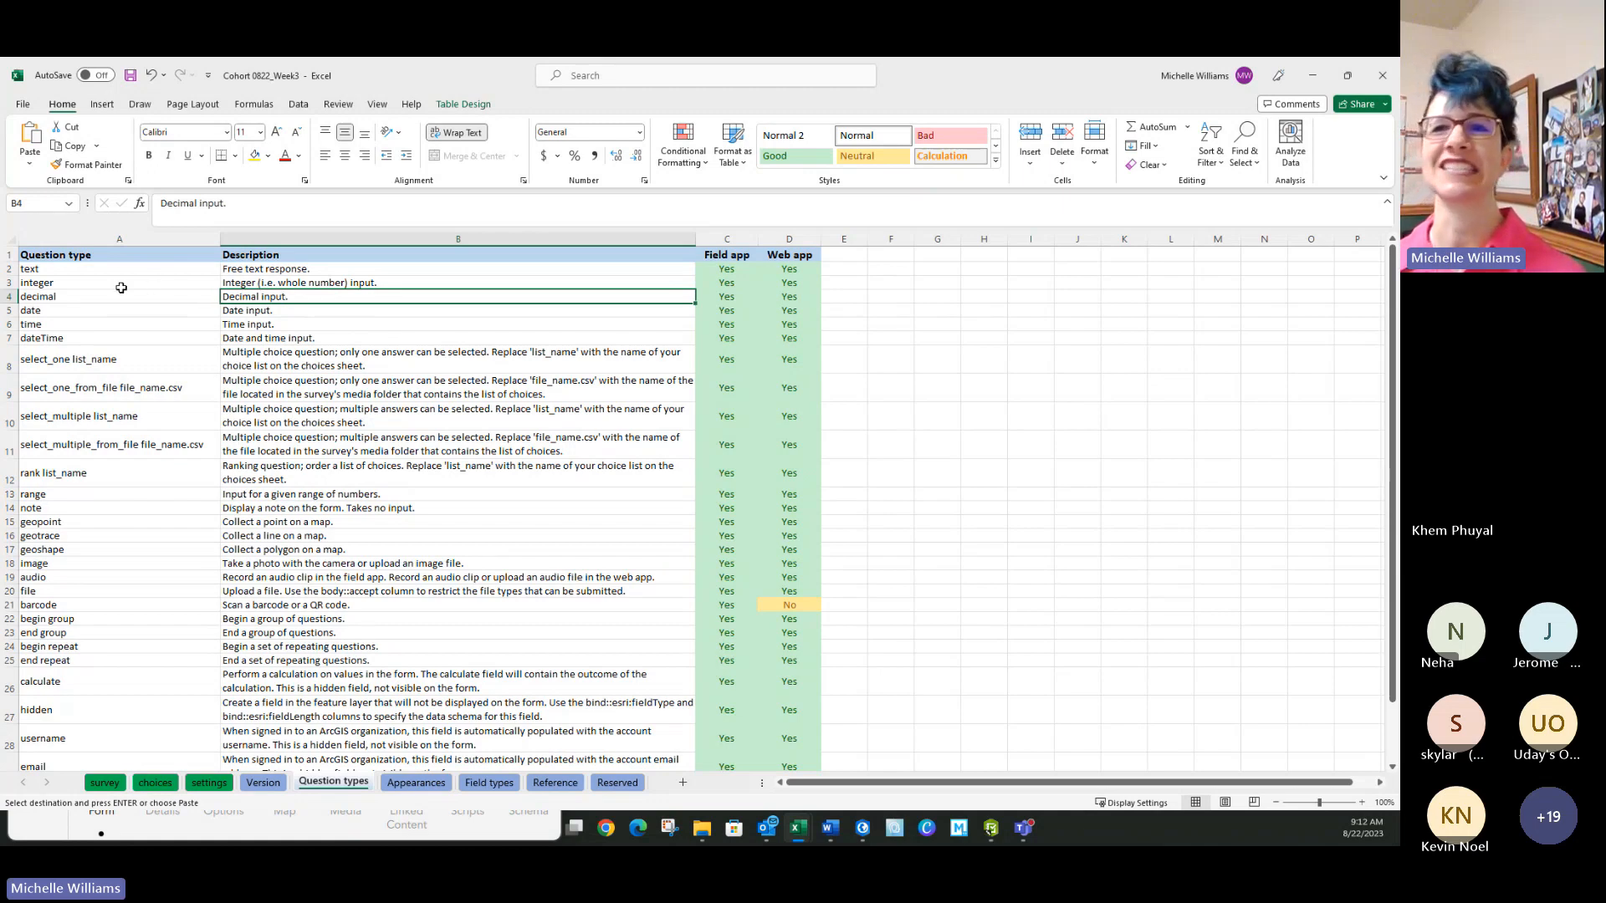
pyautogui.click(236, 284)
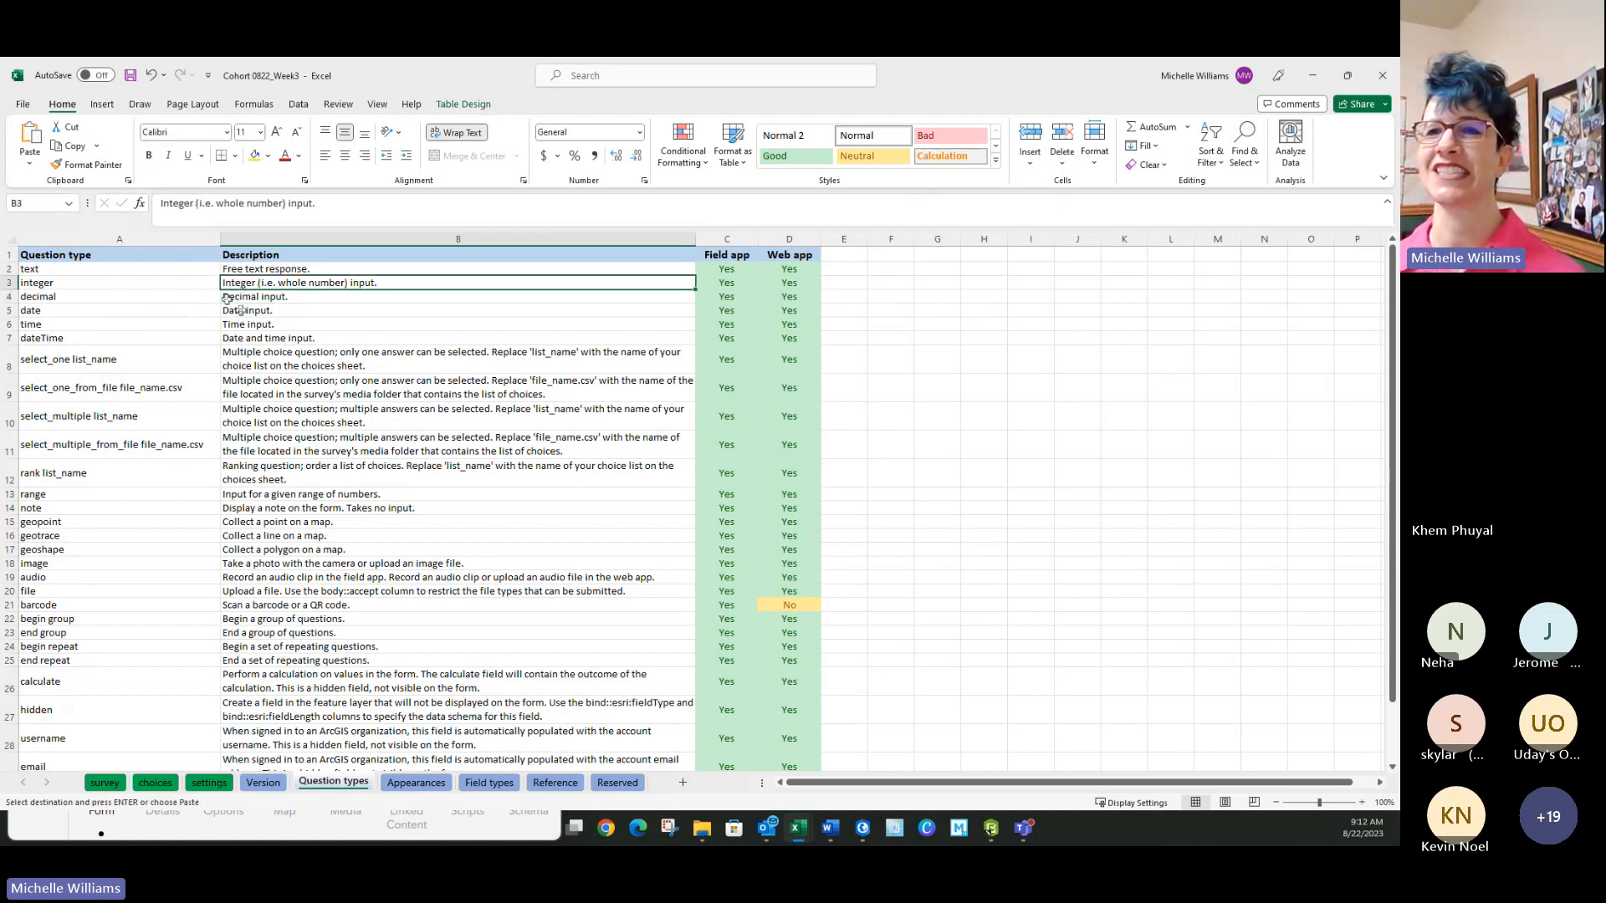
pyautogui.click(272, 315)
pyautogui.click(274, 323)
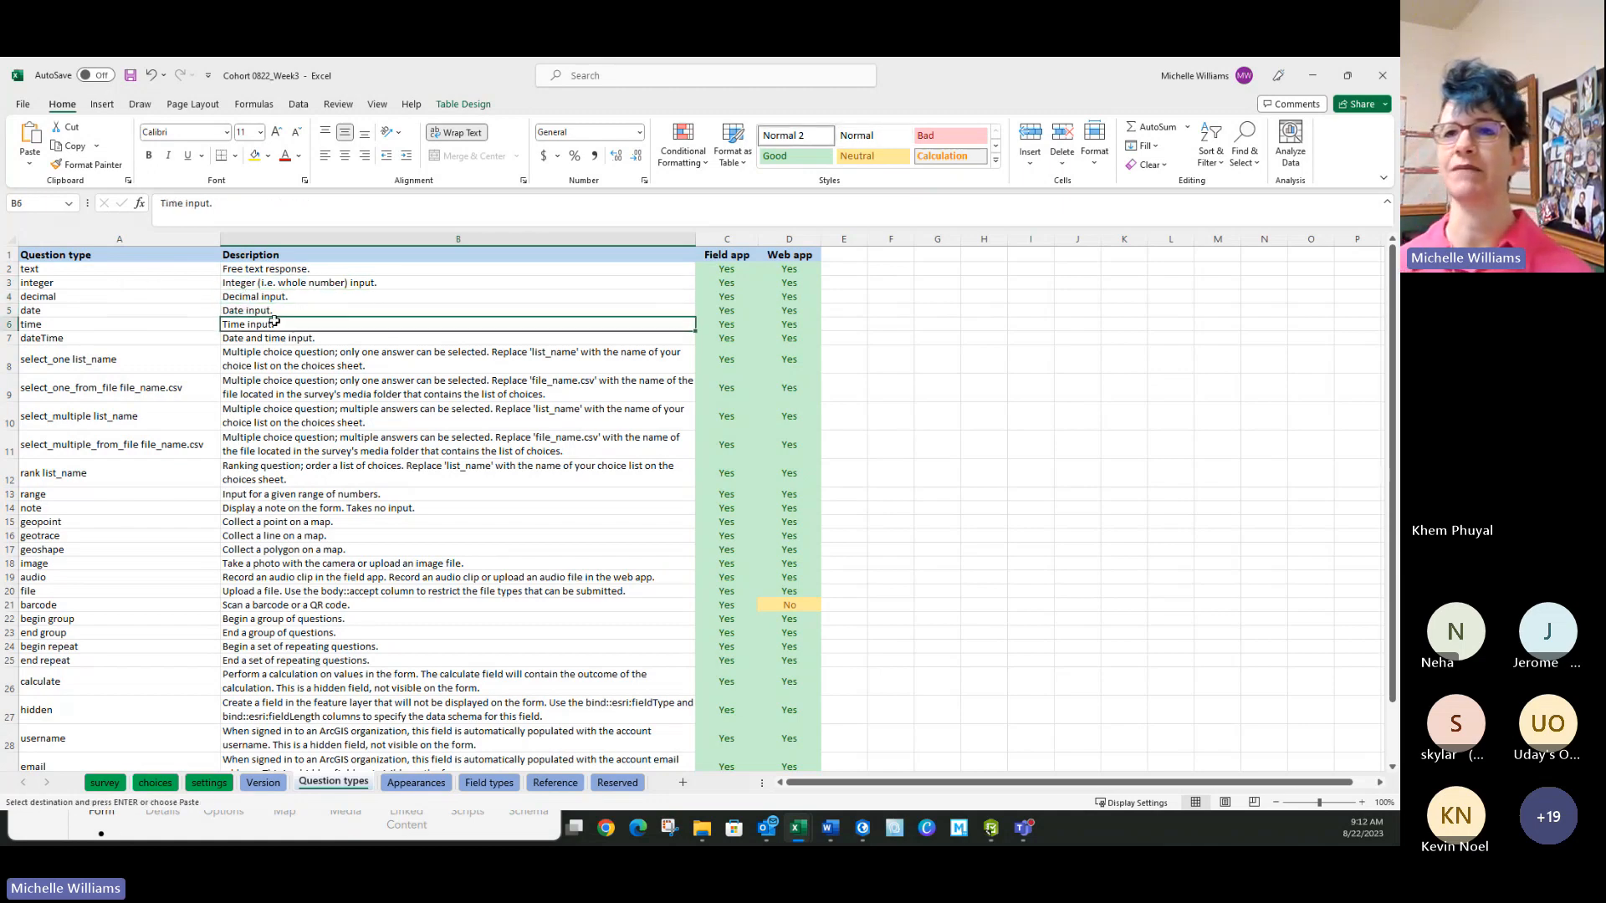
pyautogui.click(260, 339)
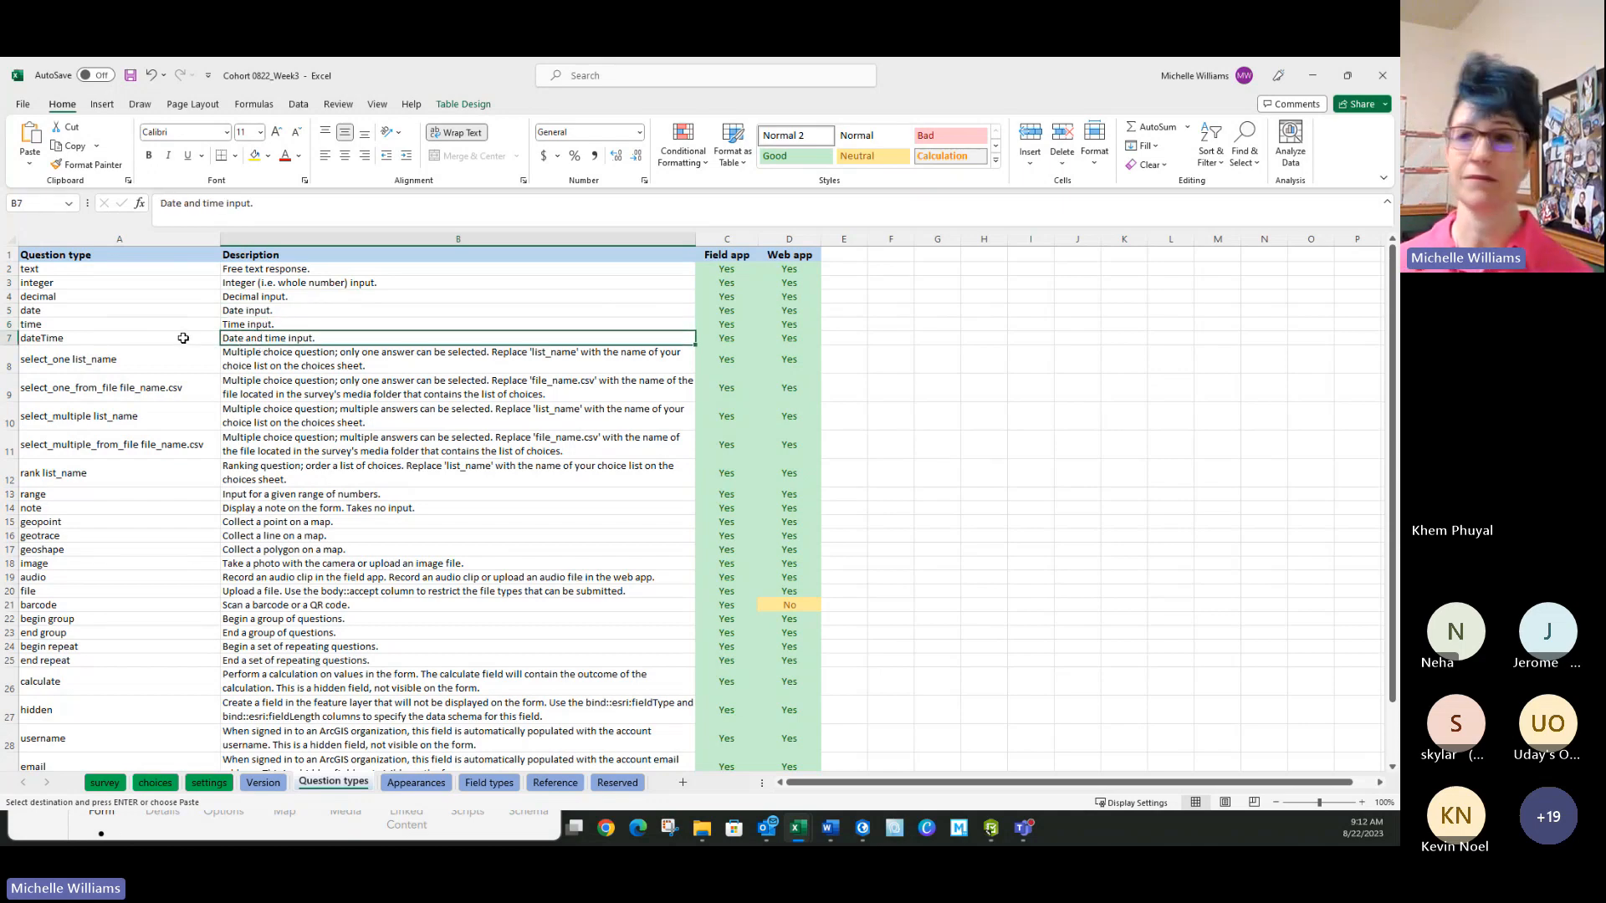
pyautogui.click(22, 310)
pyautogui.click(22, 324)
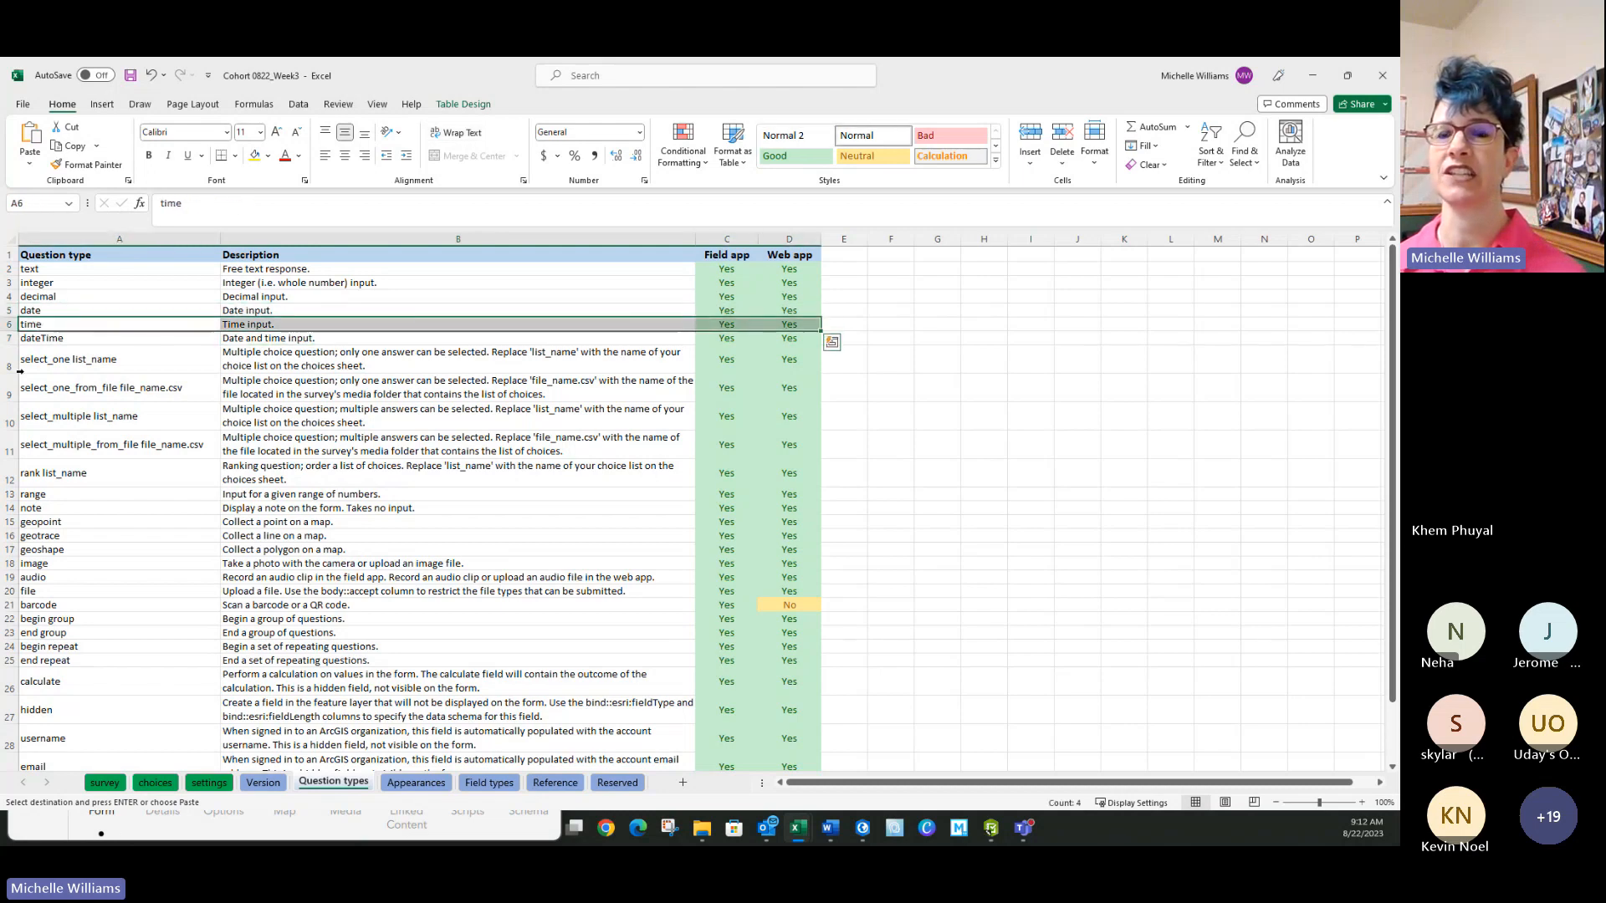
pyautogui.click(54, 337)
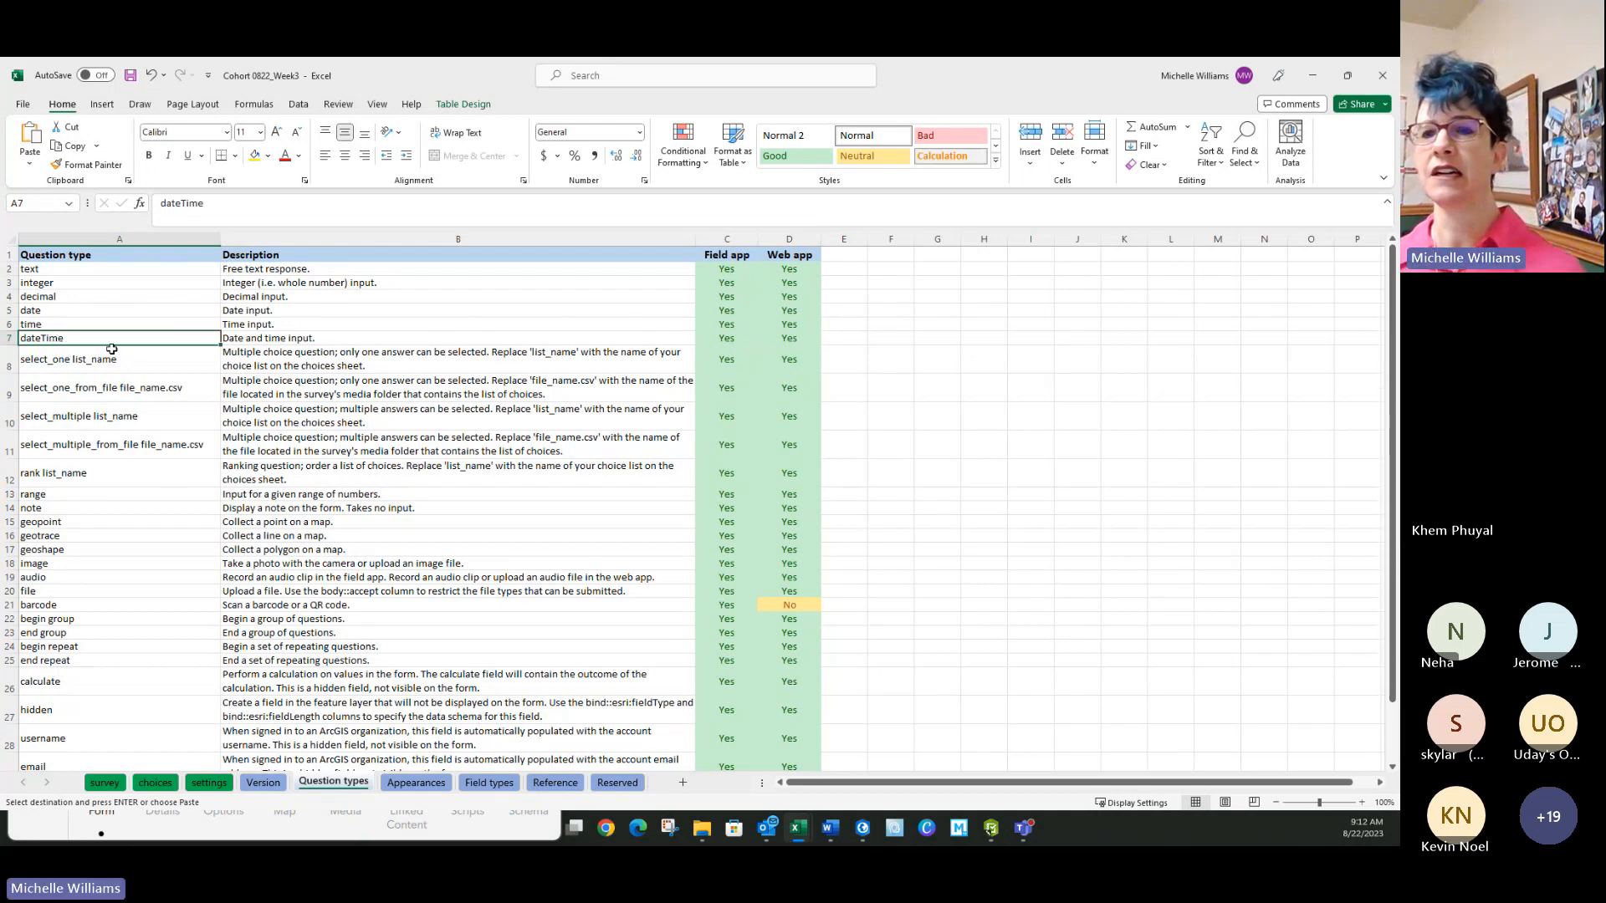
# Step: Compare the select_one and select_multiple question types, including their from_file variants
pyautogui.click(102, 358)
pyautogui.click(90, 395)
pyautogui.click(89, 416)
pyautogui.moveTo(96, 369); pyautogui.dragTo(100, 443)
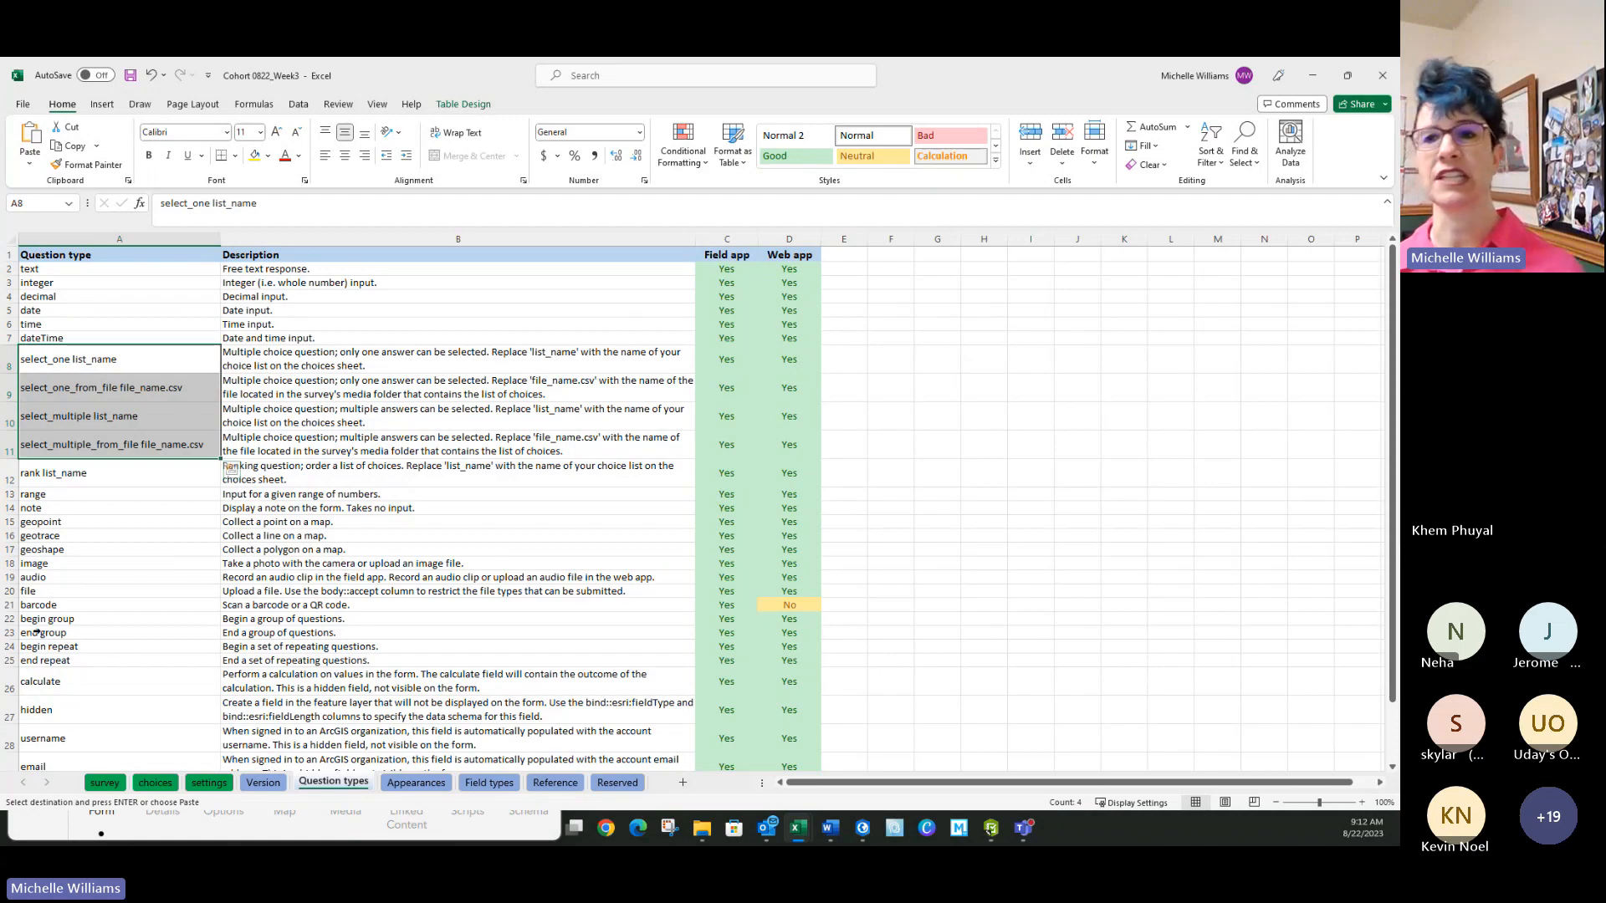
# Step: End the pending copy of the question rows in the InspectionWk3 workbook and return to the Question types sheet
pyautogui.moveTo(0, 322); pyautogui.dragTo(381, 129)
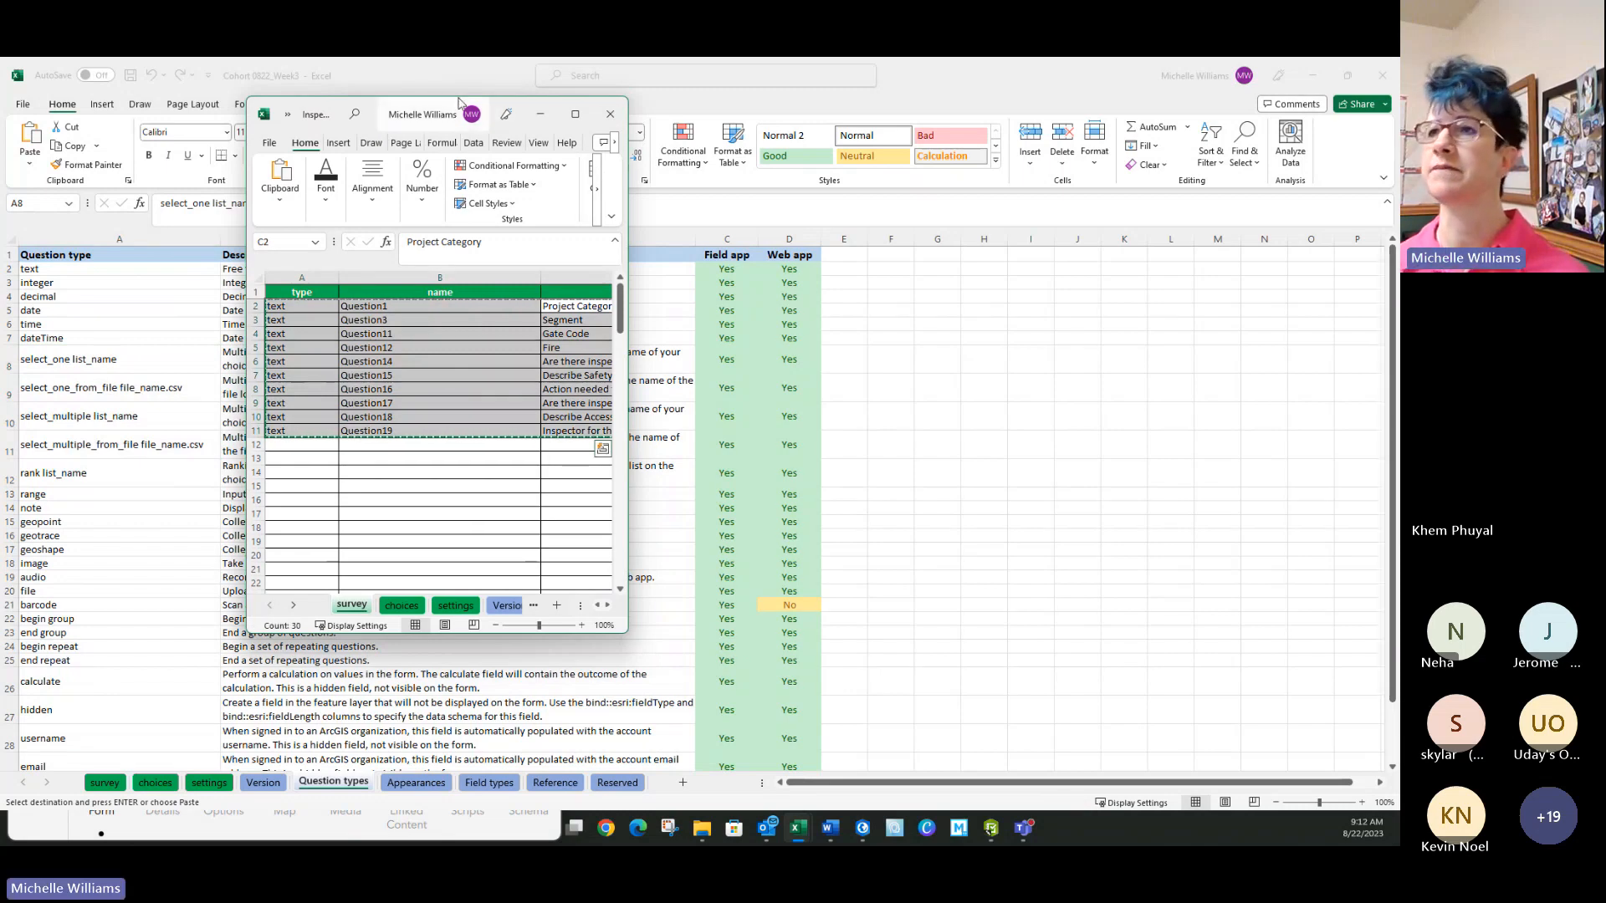
pyautogui.moveTo(458, 100); pyautogui.dragTo(0, 351)
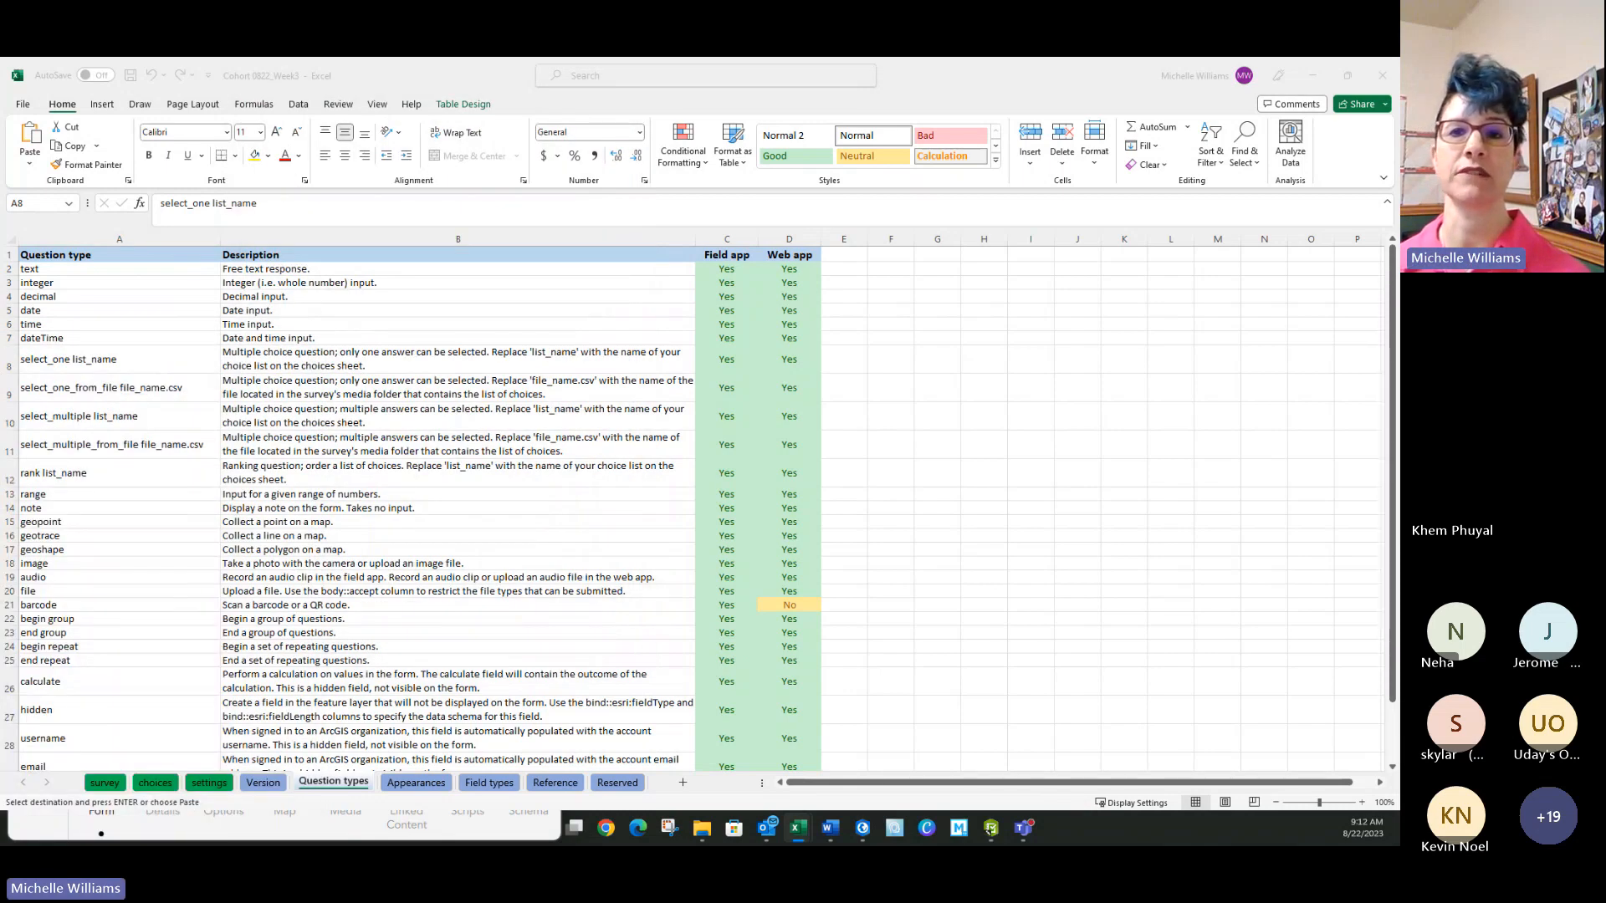
pyautogui.press('Return')
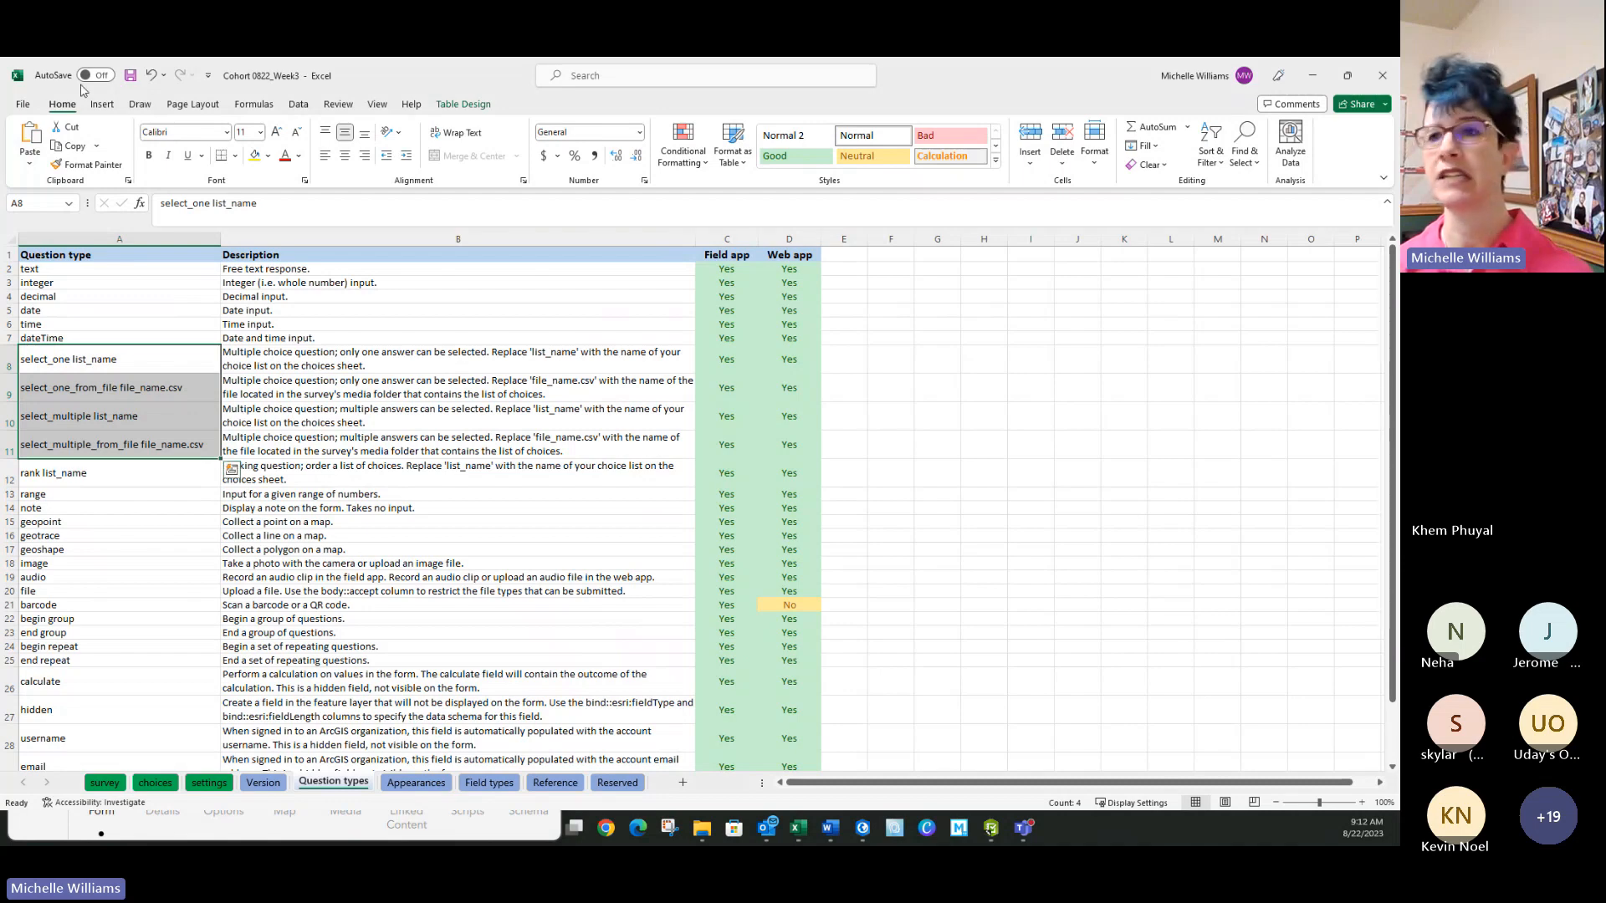
pyautogui.click(330, 412)
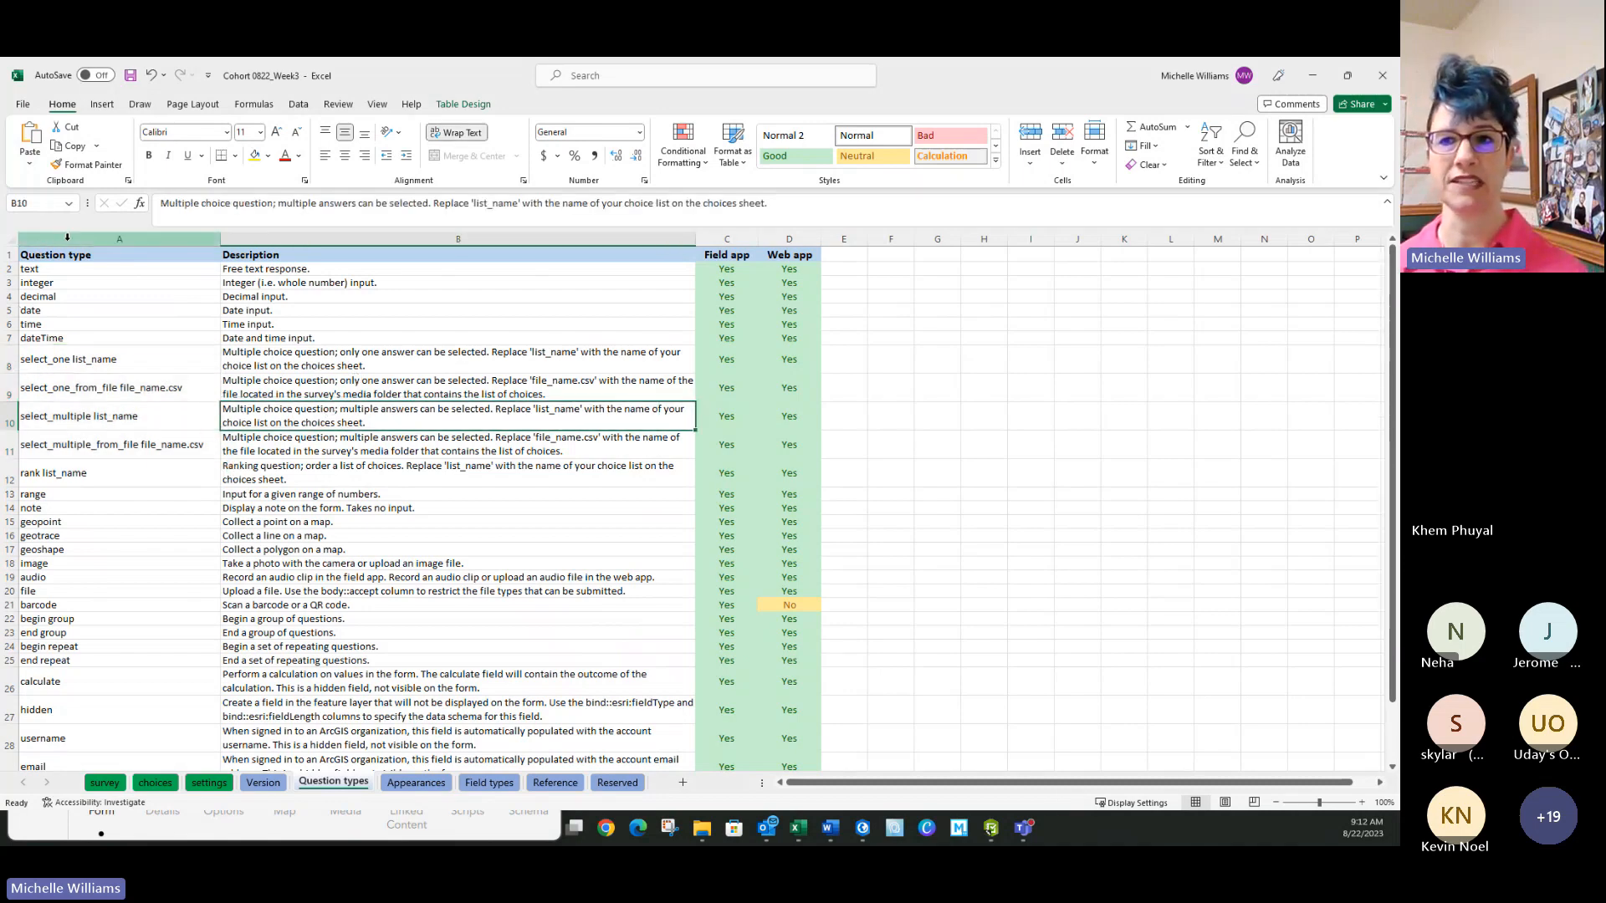
# Step: Copy the Question types sheet into a new workbook, keeping the original in Cohort 0822_Week3
pyautogui.rightClick(326, 788)
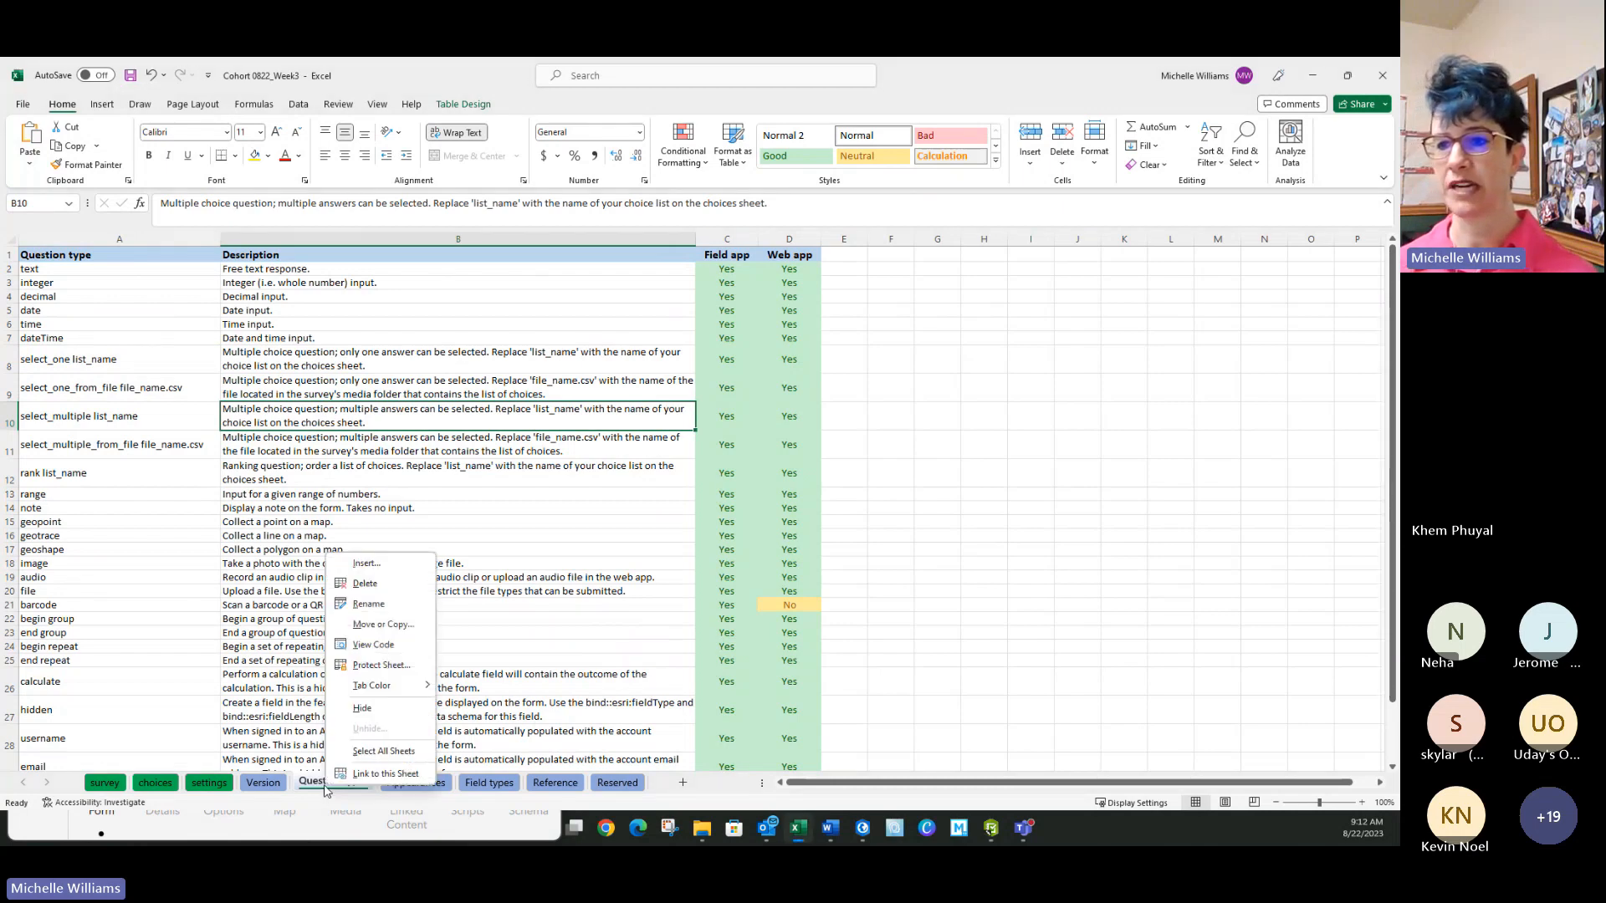
pyautogui.click(344, 626)
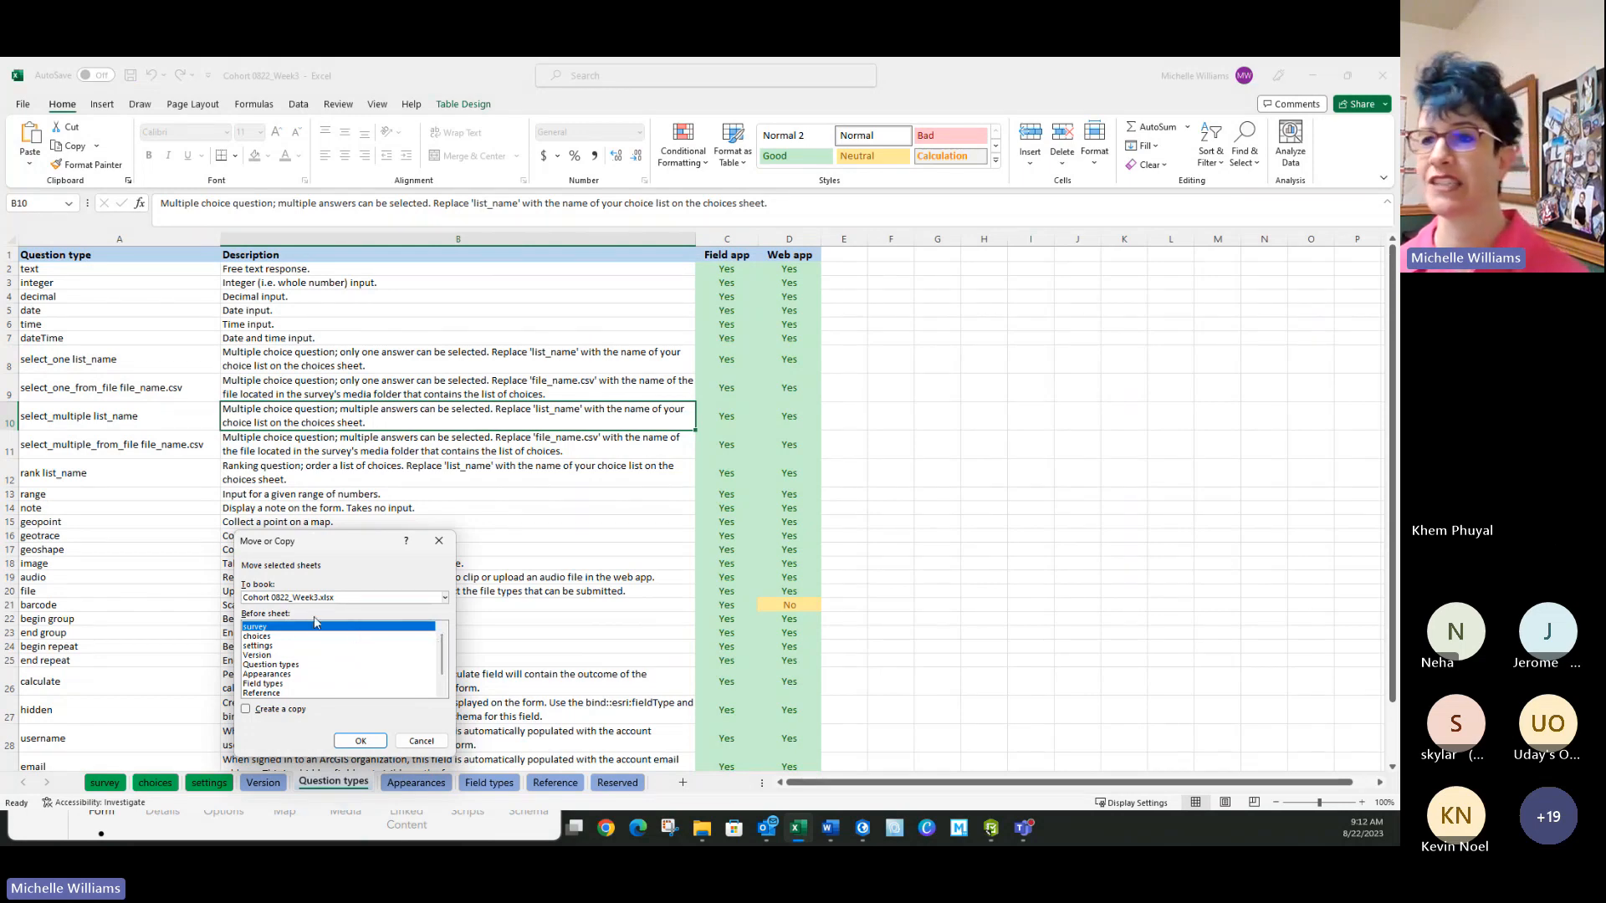
pyautogui.click(259, 665)
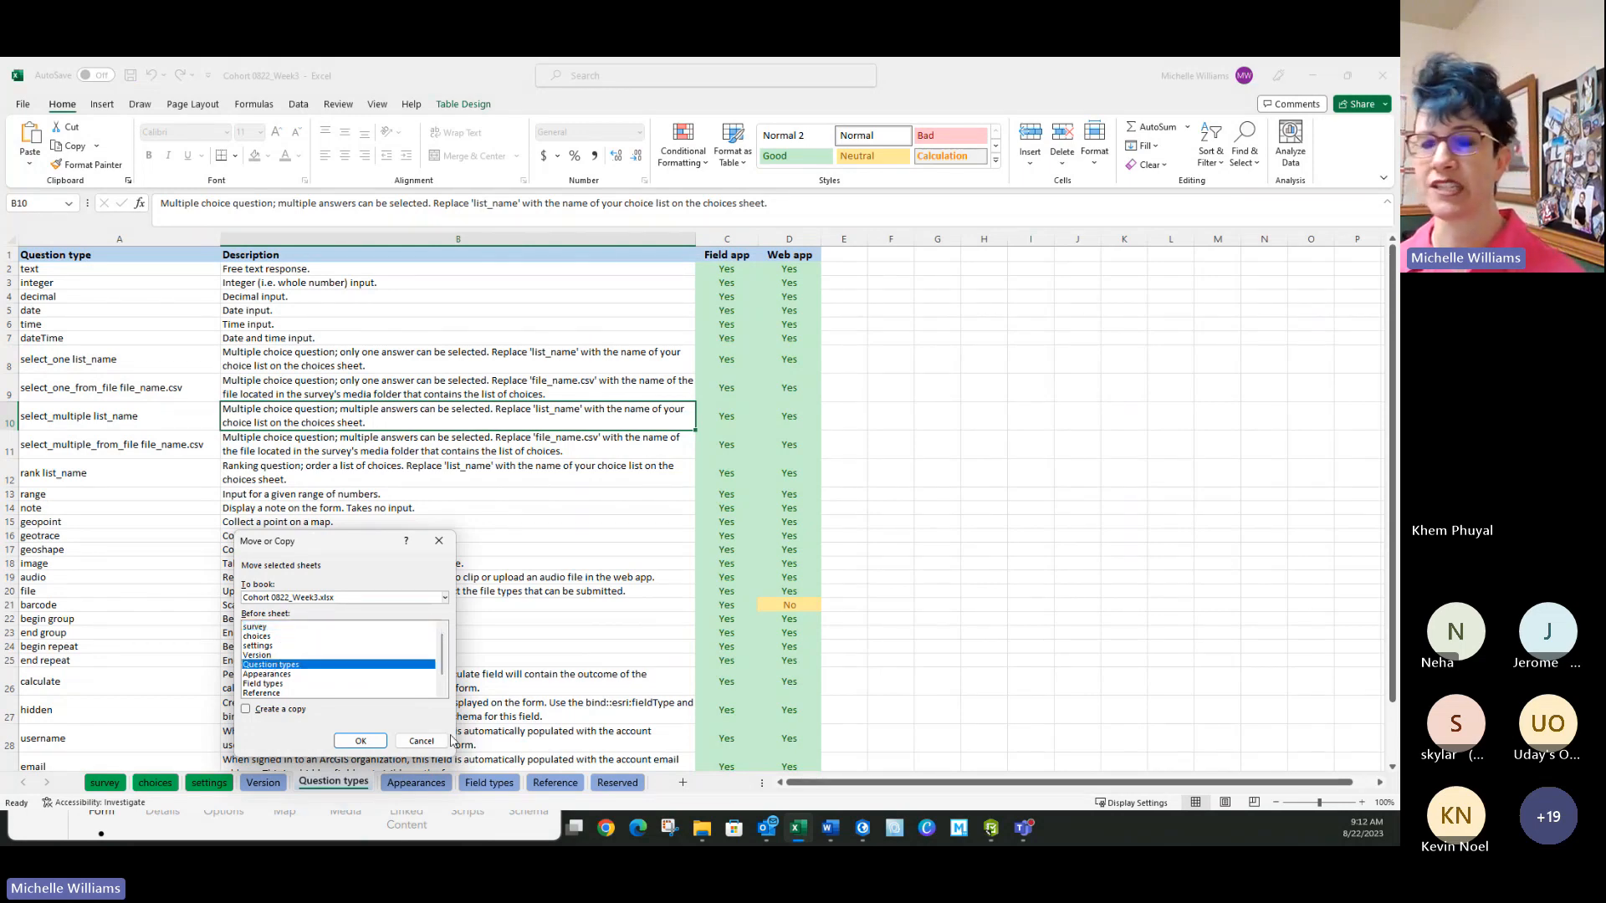
pyautogui.click(246, 710)
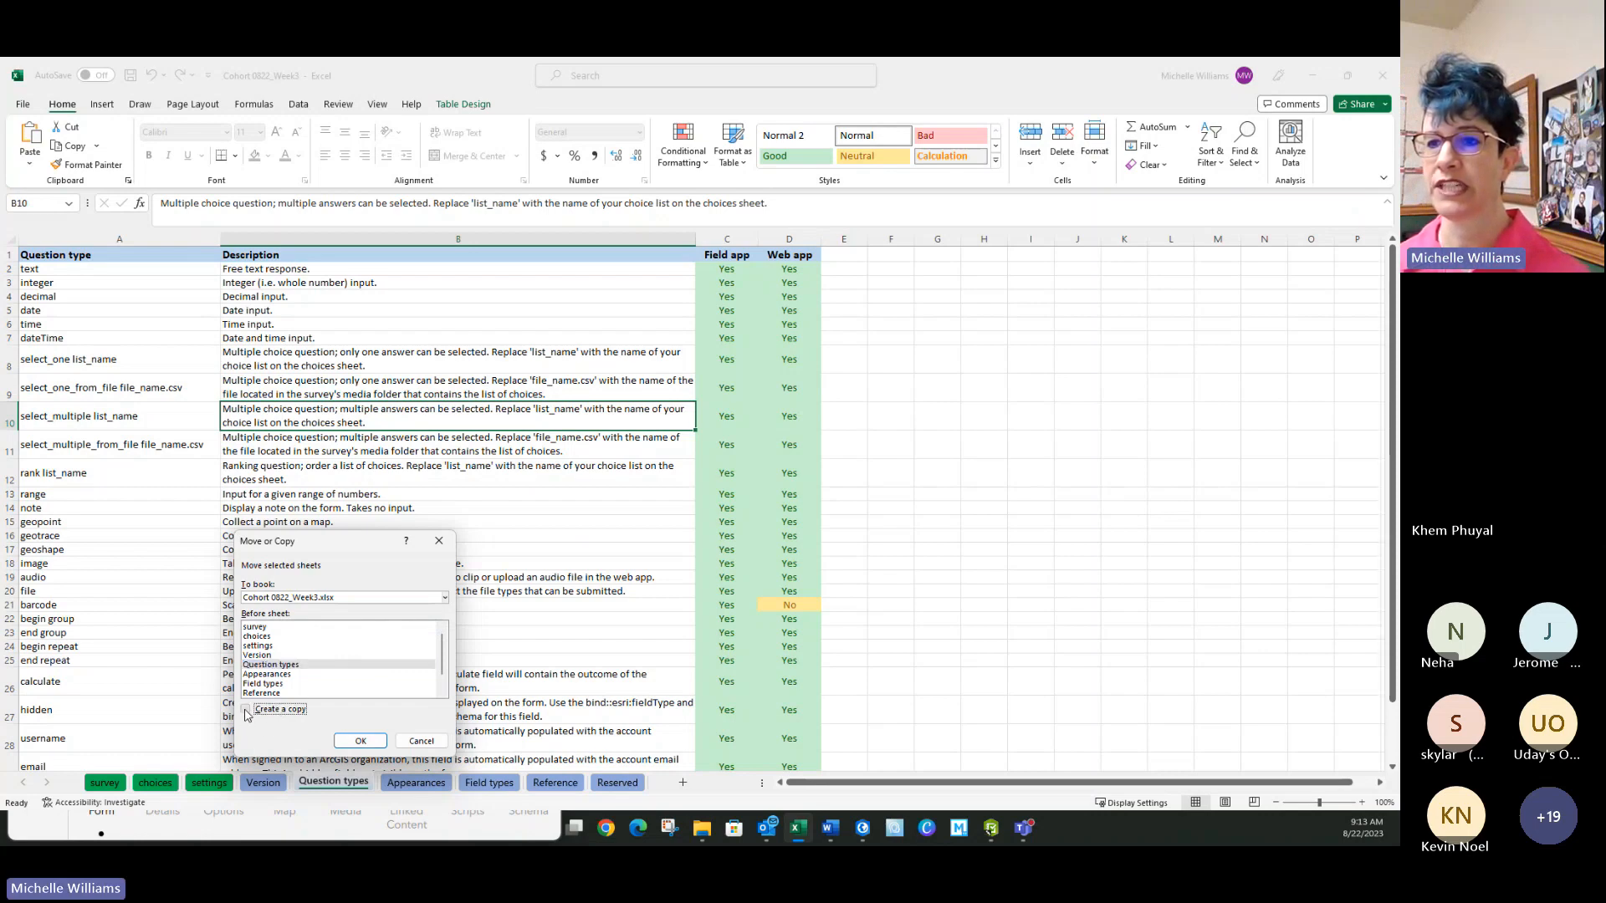
pyautogui.click(444, 597)
pyautogui.click(284, 611)
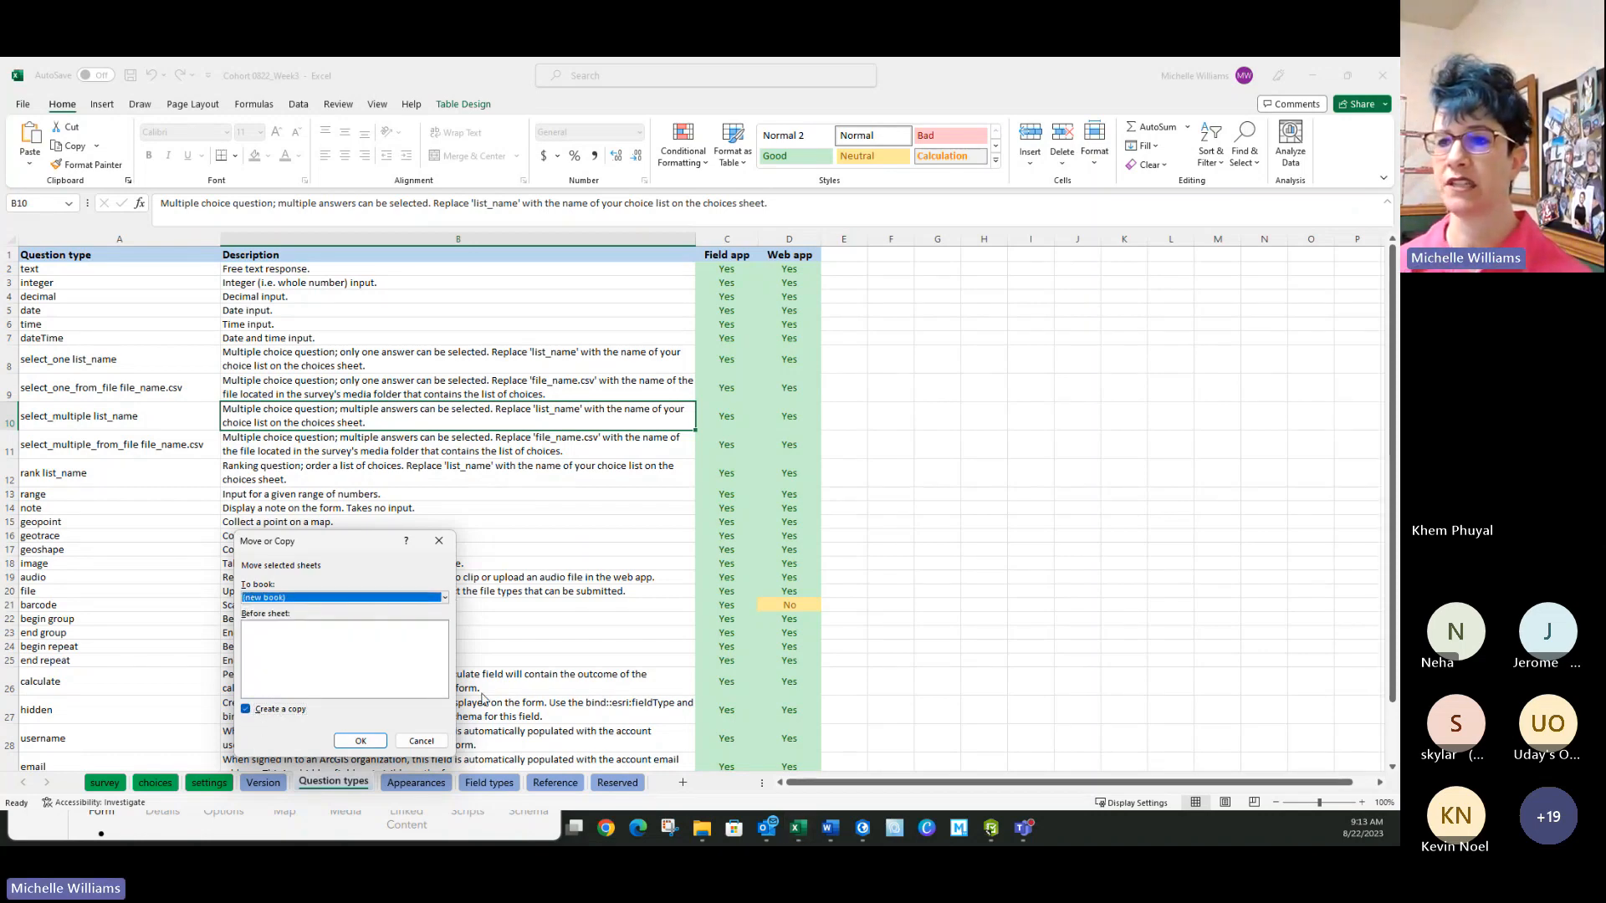
pyautogui.click(359, 741)
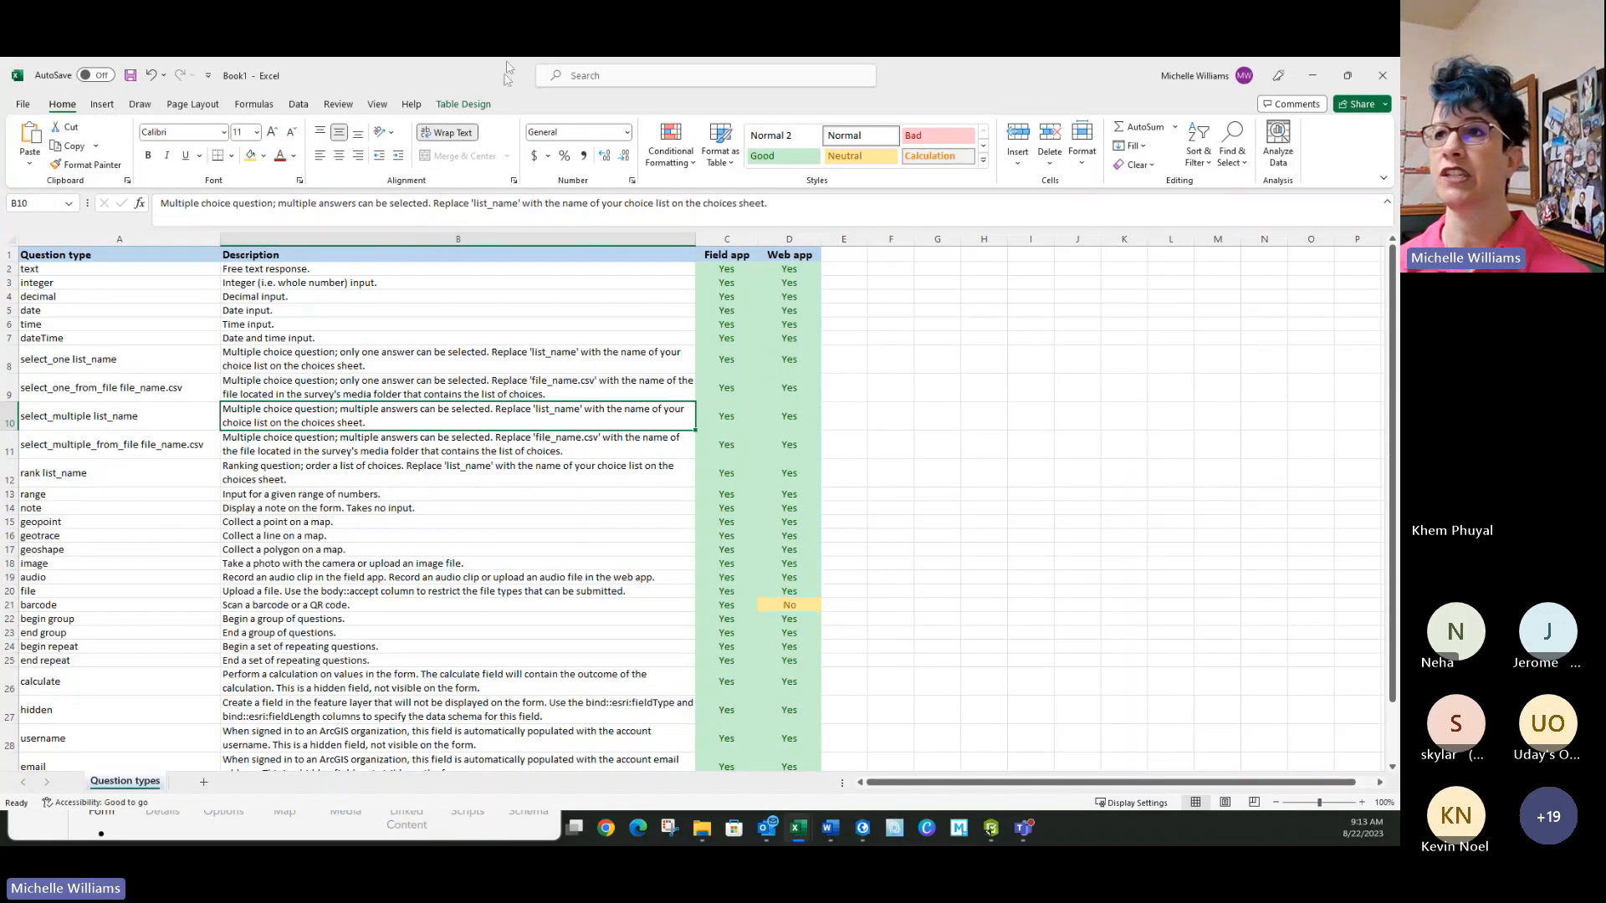
# Step: Move the new workbook's window out of the way and select the question labels on the survey sheet of Cohort 0822_Week3
pyautogui.moveTo(509, 75); pyautogui.dragTo(1003, 252)
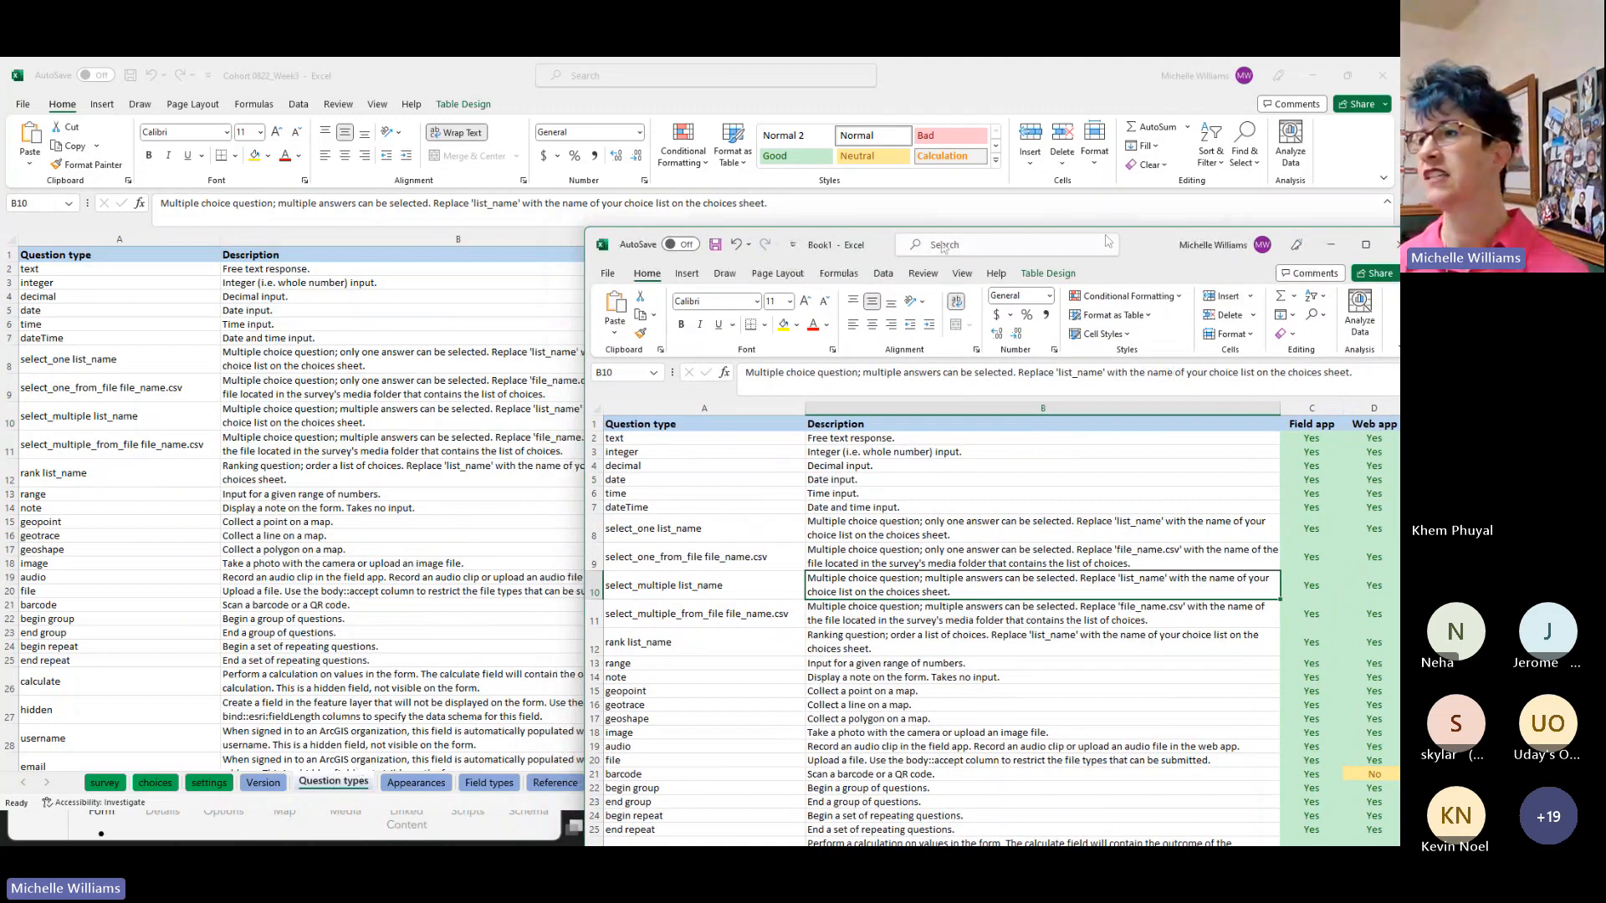
pyautogui.moveTo(1154, 248); pyautogui.dragTo(0, 151)
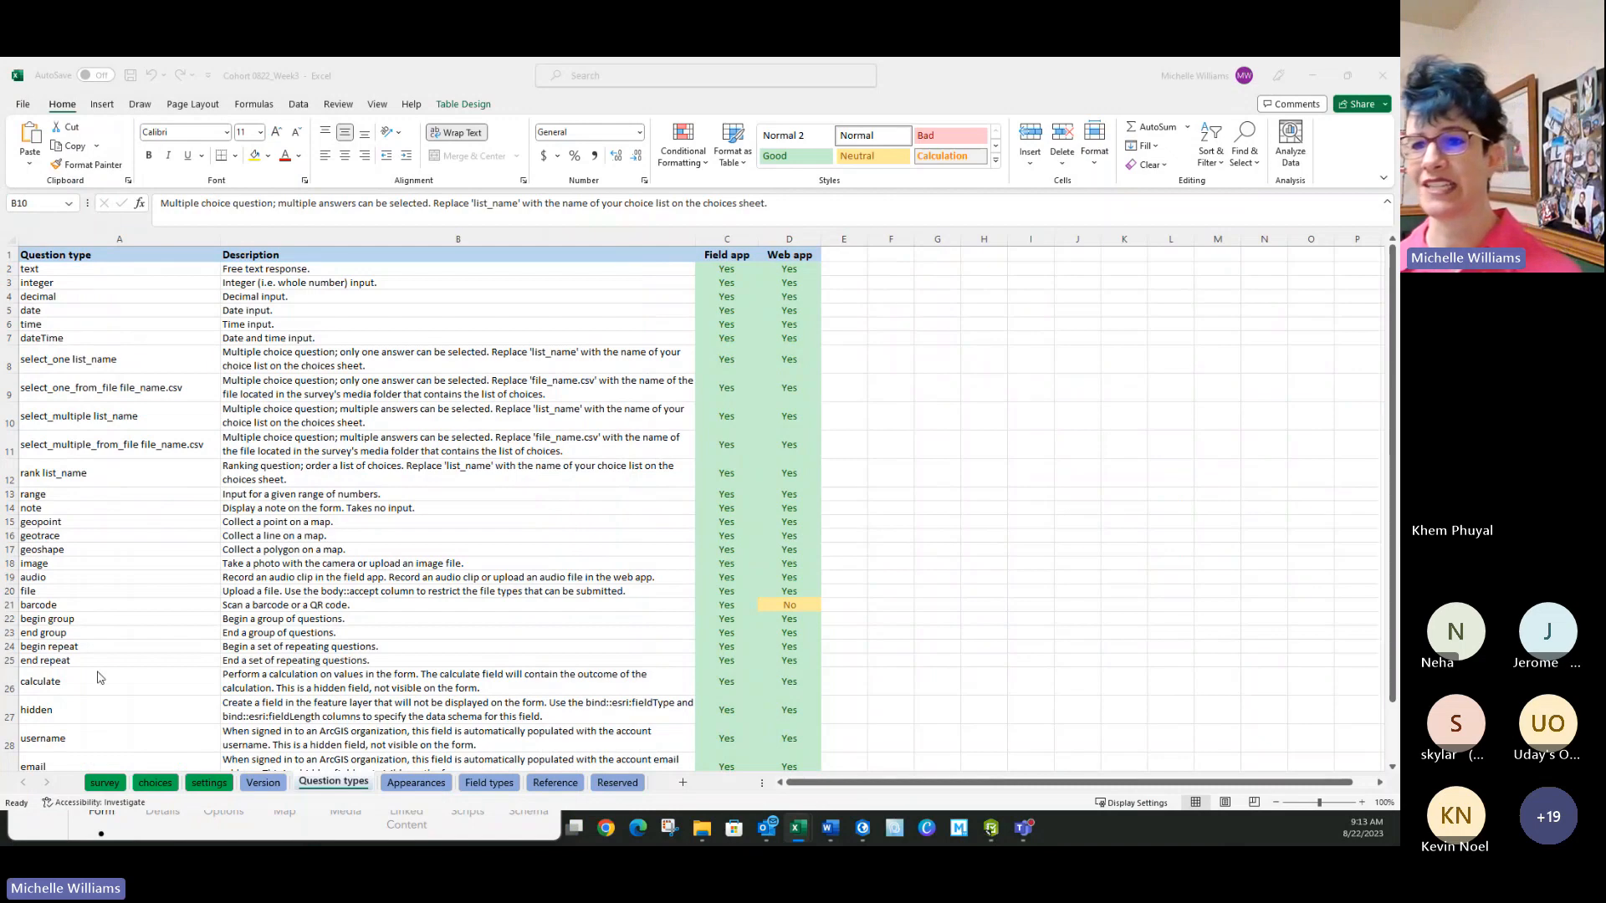
pyautogui.click(106, 790)
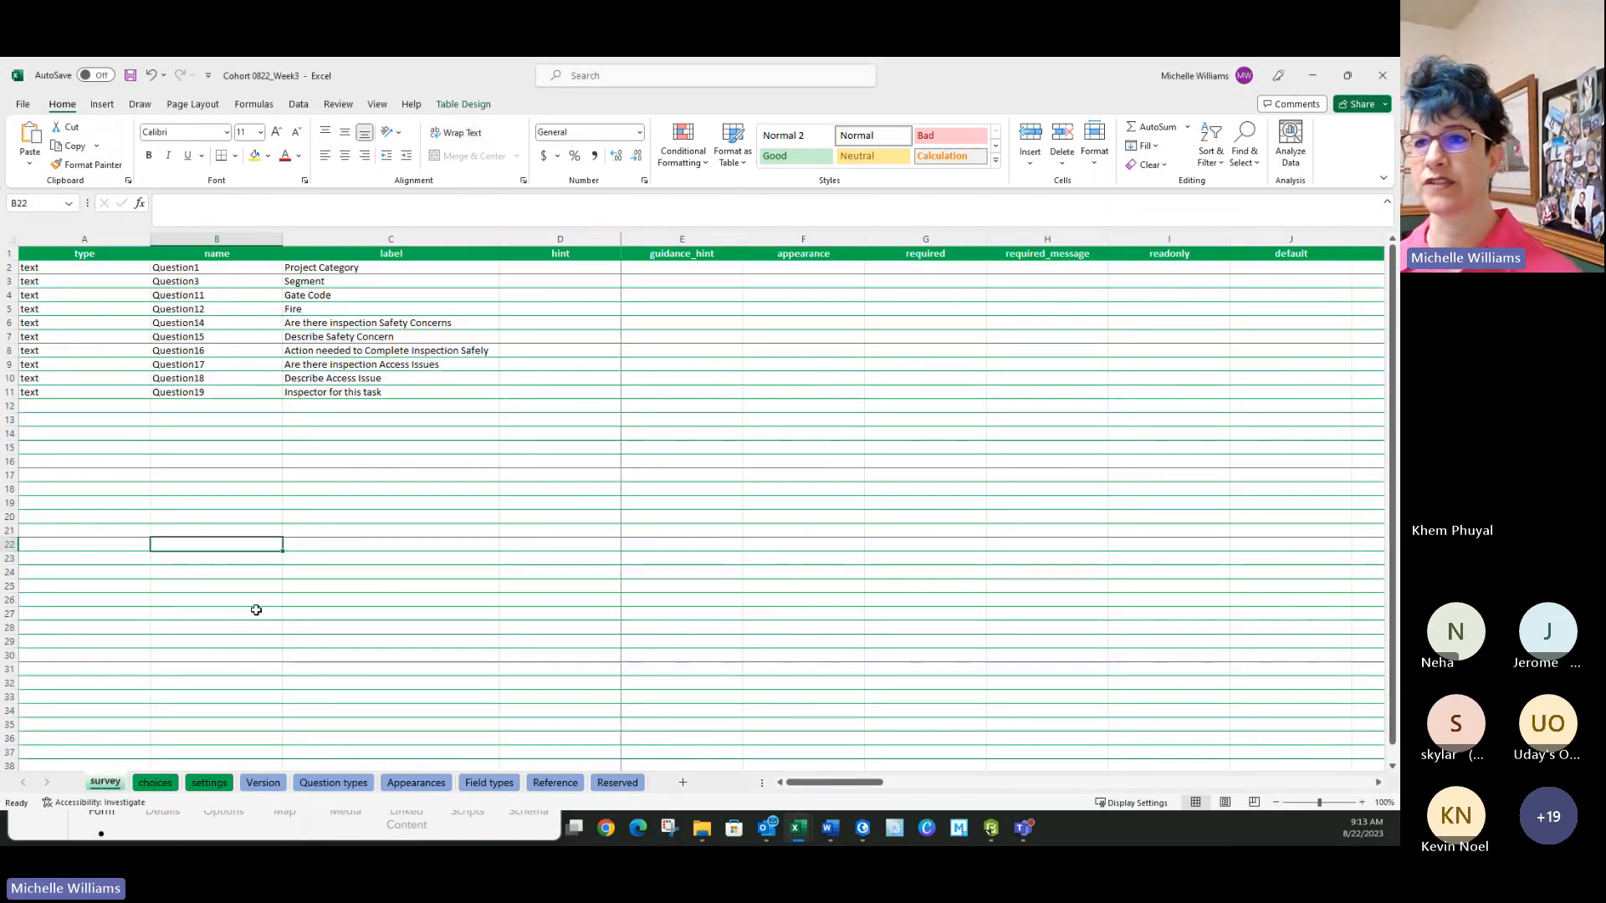
pyautogui.click(288, 558)
pyautogui.moveTo(328, 268); pyautogui.dragTo(324, 402)
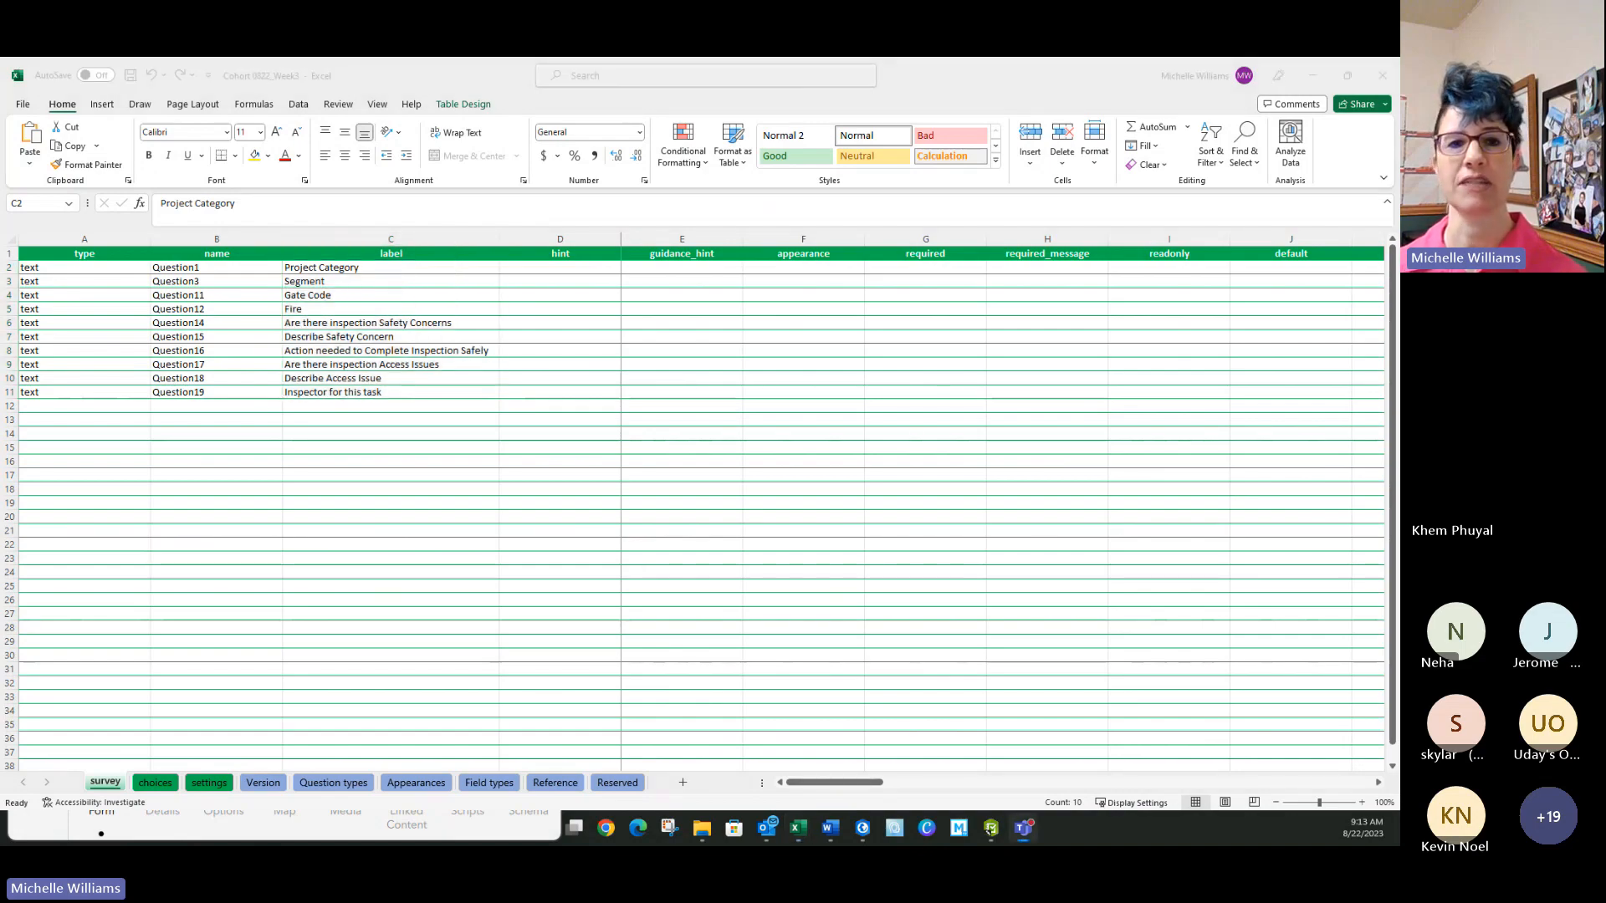
# Step: Arrange the survey workbook and the new Question types workbook side by side, narrowing the survey window so both fit
pyautogui.moveTo(0, 154); pyautogui.dragTo(1169, 214)
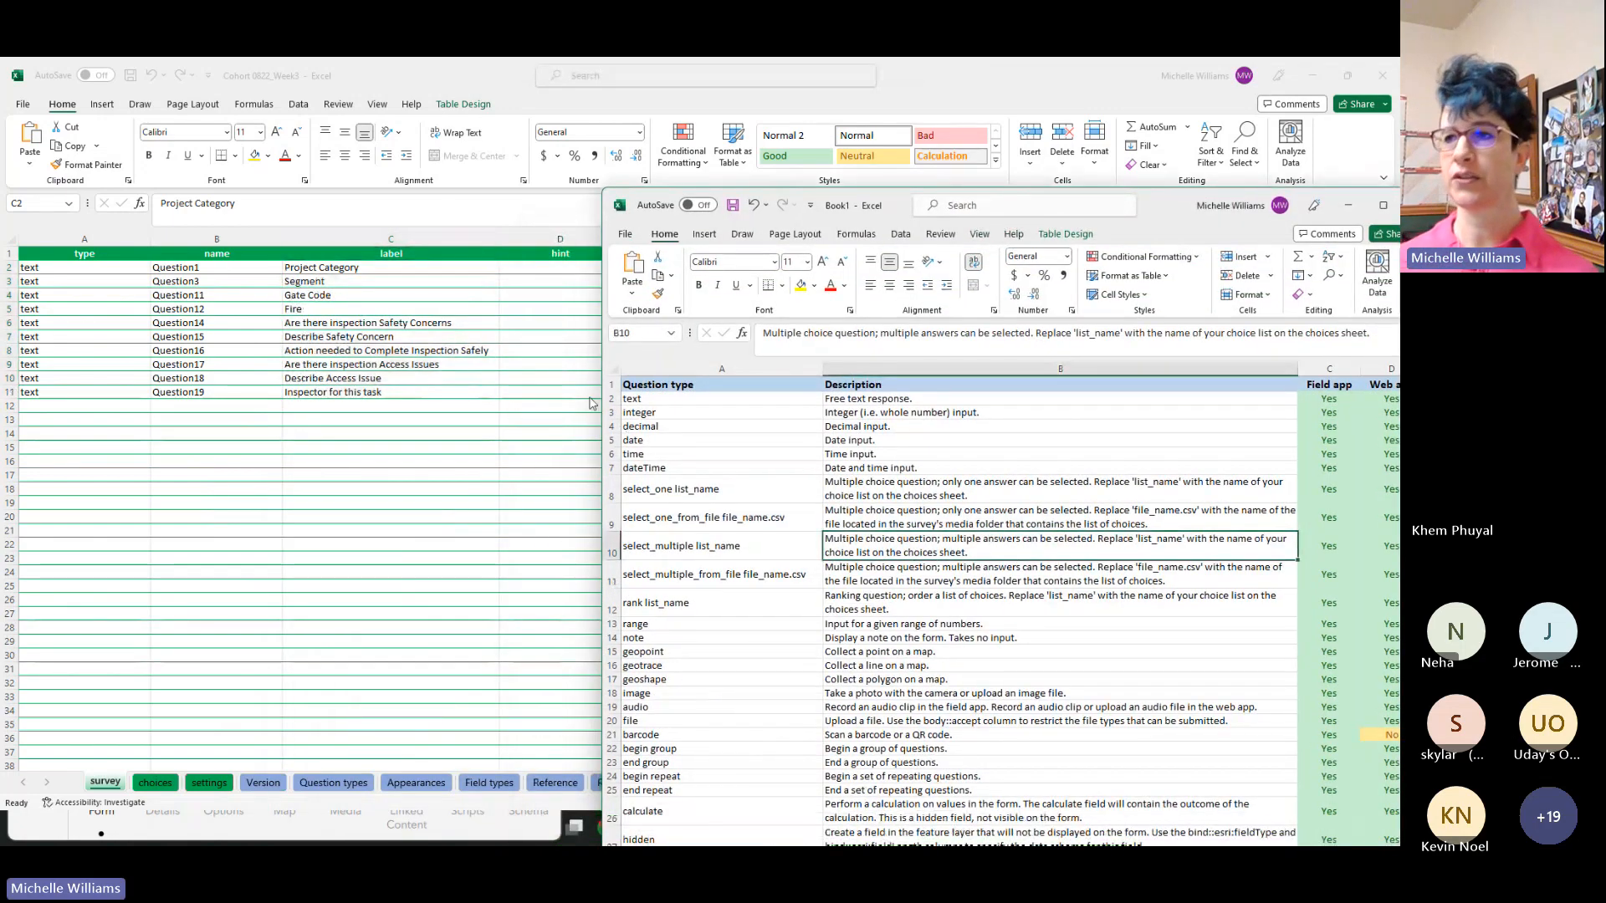
pyautogui.click(642, 398)
pyautogui.moveTo(677, 398); pyautogui.dragTo(678, 464)
pyautogui.click(1347, 75)
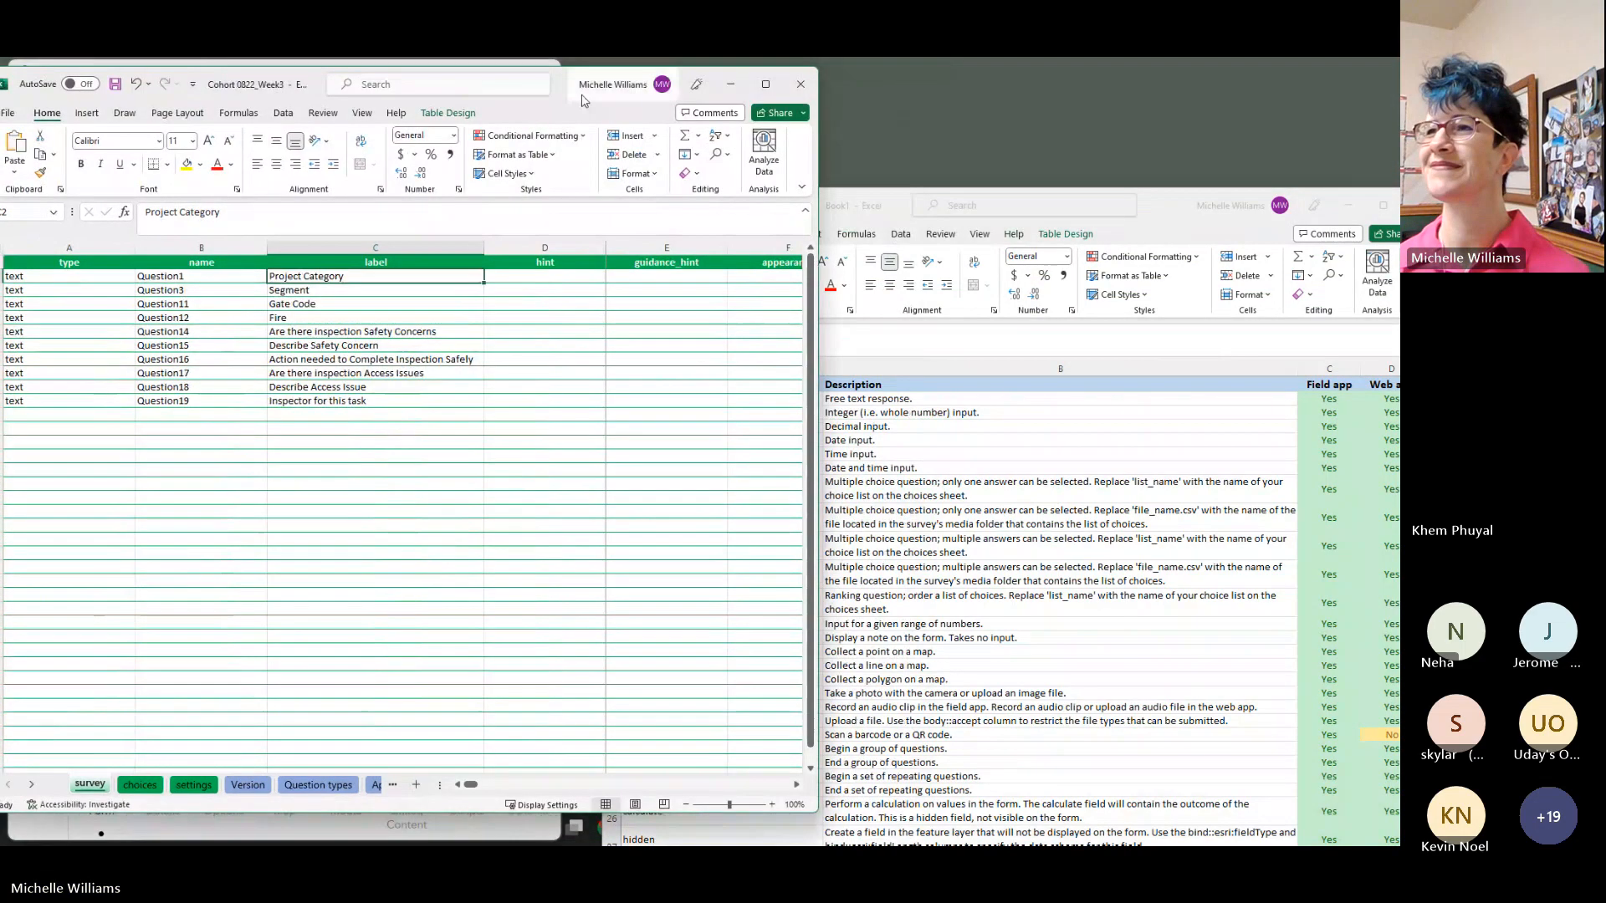
pyautogui.moveTo(565, 87); pyautogui.dragTo(587, 87)
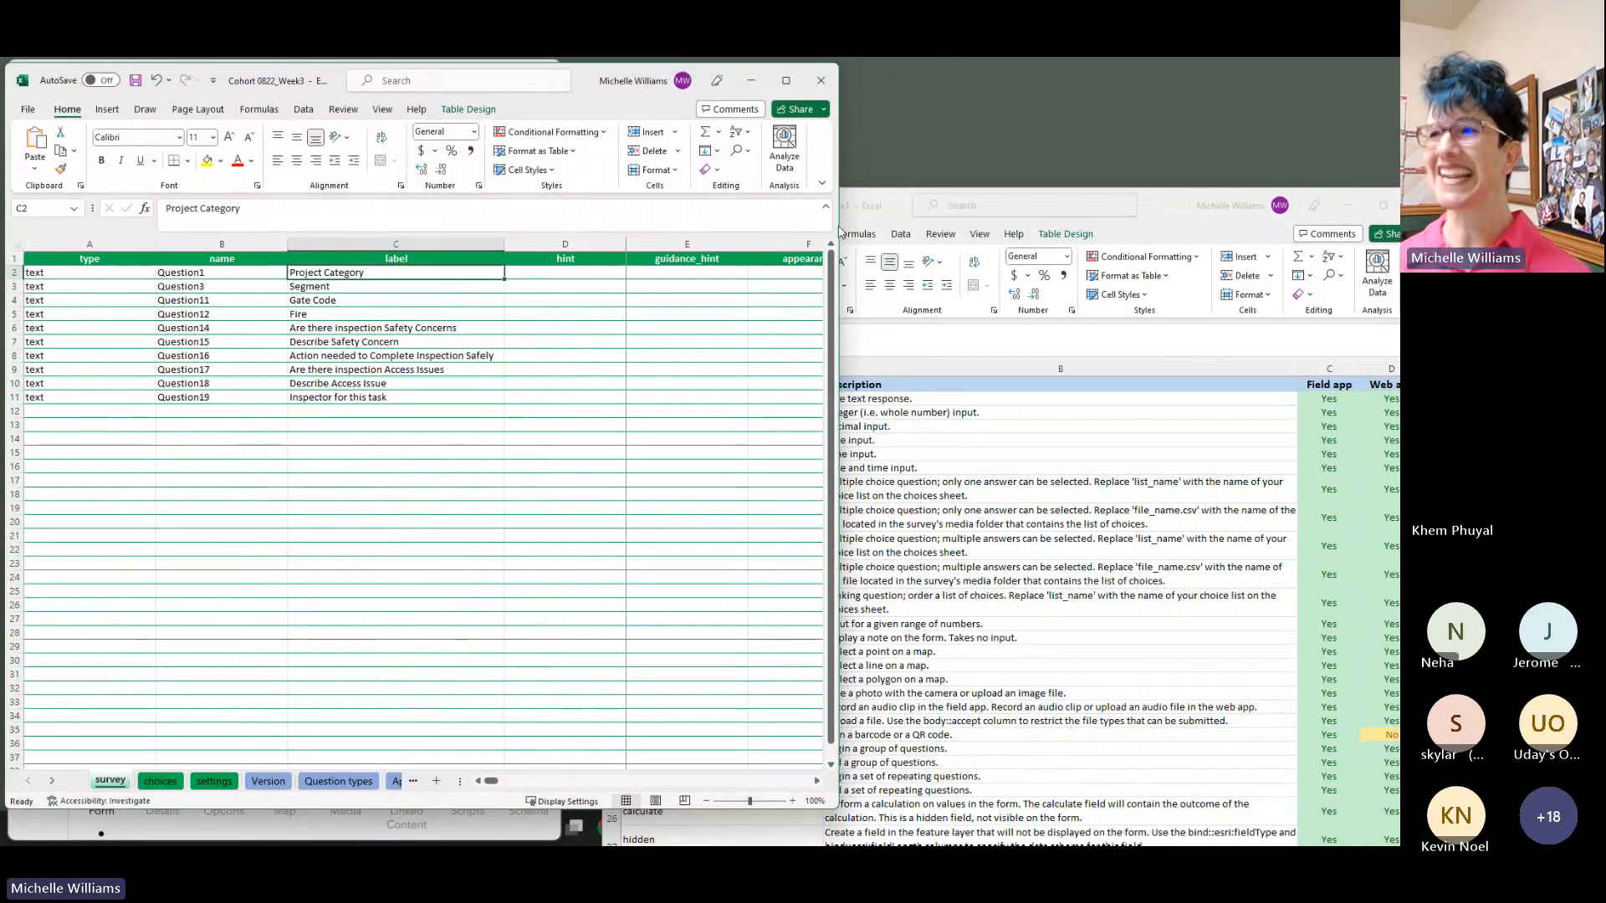
pyautogui.moveTo(842, 226); pyautogui.dragTo(569, 226)
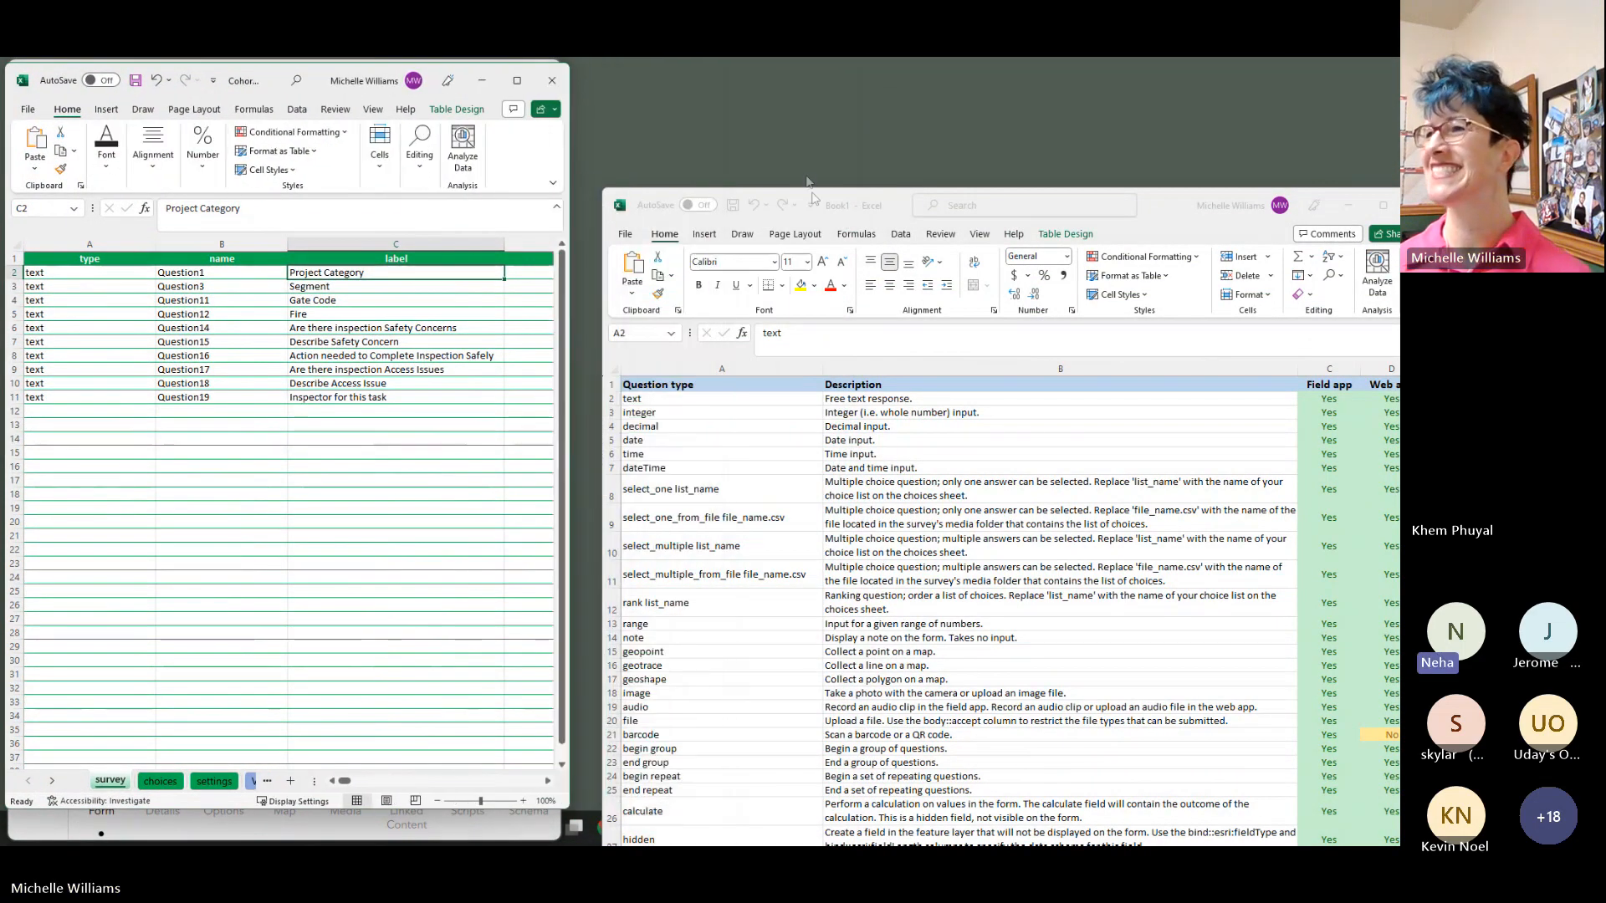
pyautogui.click(869, 159)
pyautogui.moveTo(870, 159); pyautogui.dragTo(870, 84)
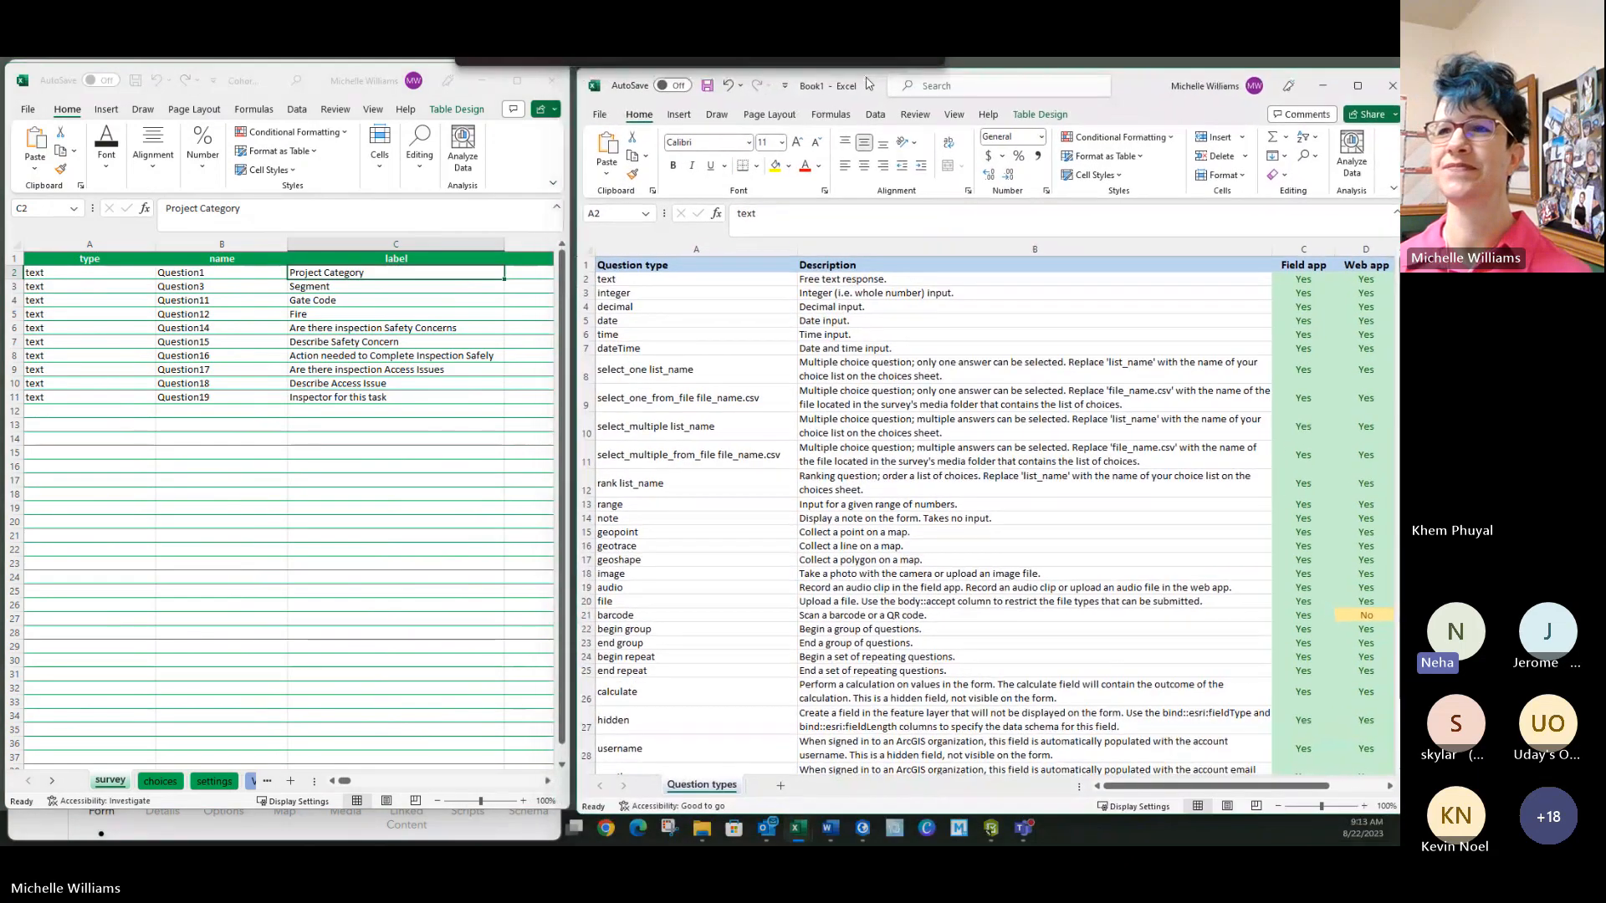
# Step: Set the question type of row 12, below the last survey question, to date
pyautogui.click(249, 515)
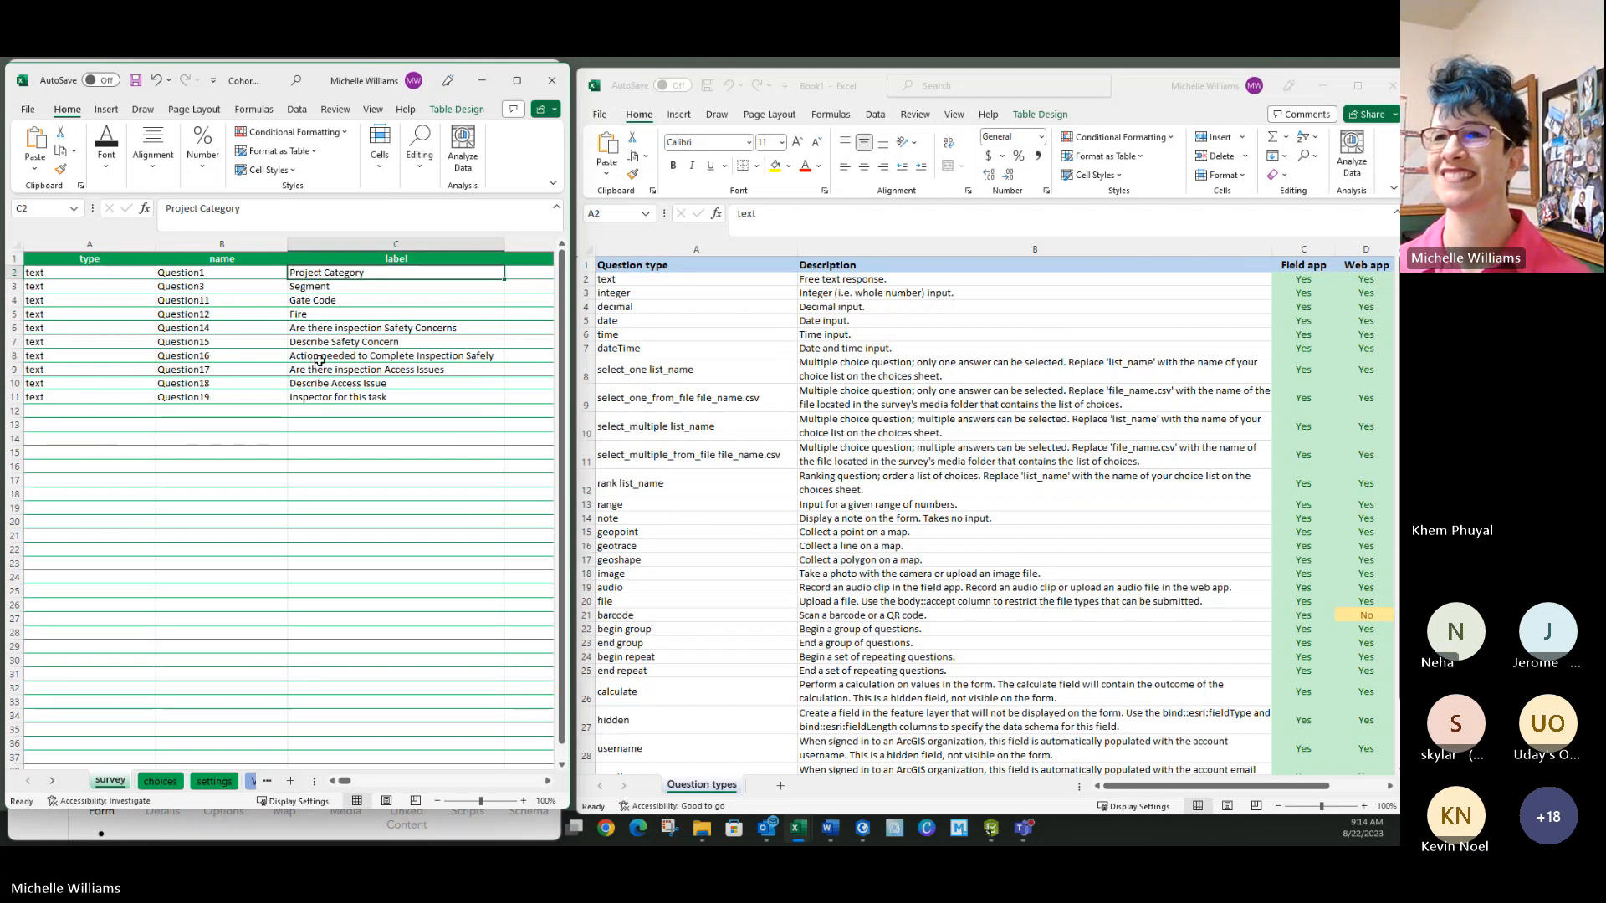
pyautogui.moveTo(667, 281); pyautogui.dragTo(666, 348)
pyautogui.click(303, 410)
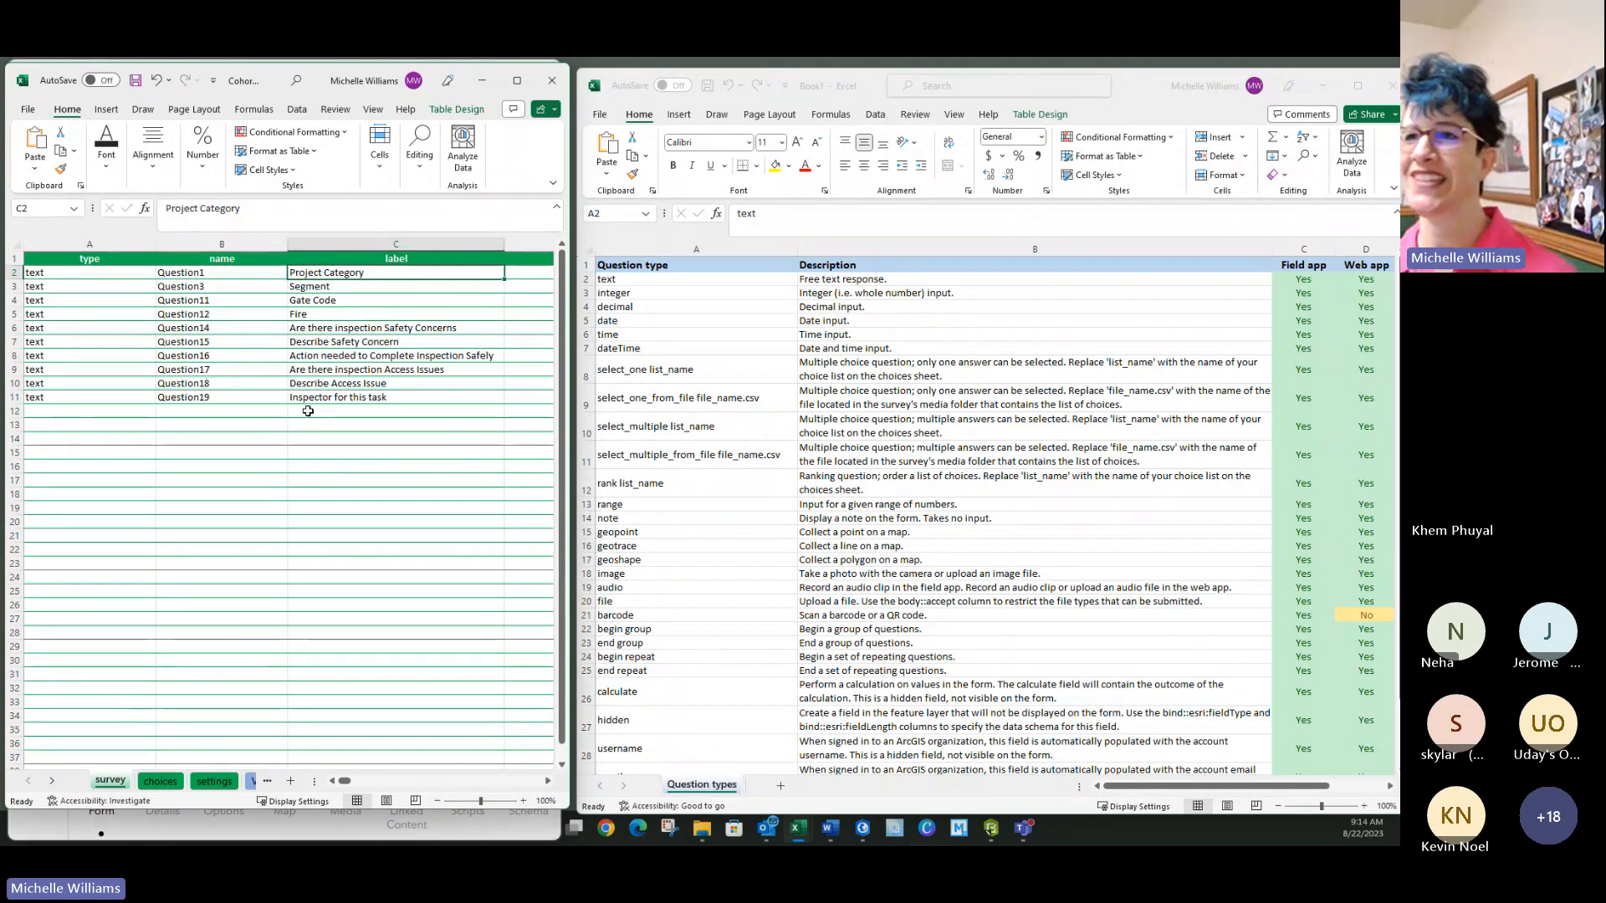
pyautogui.click(15, 412)
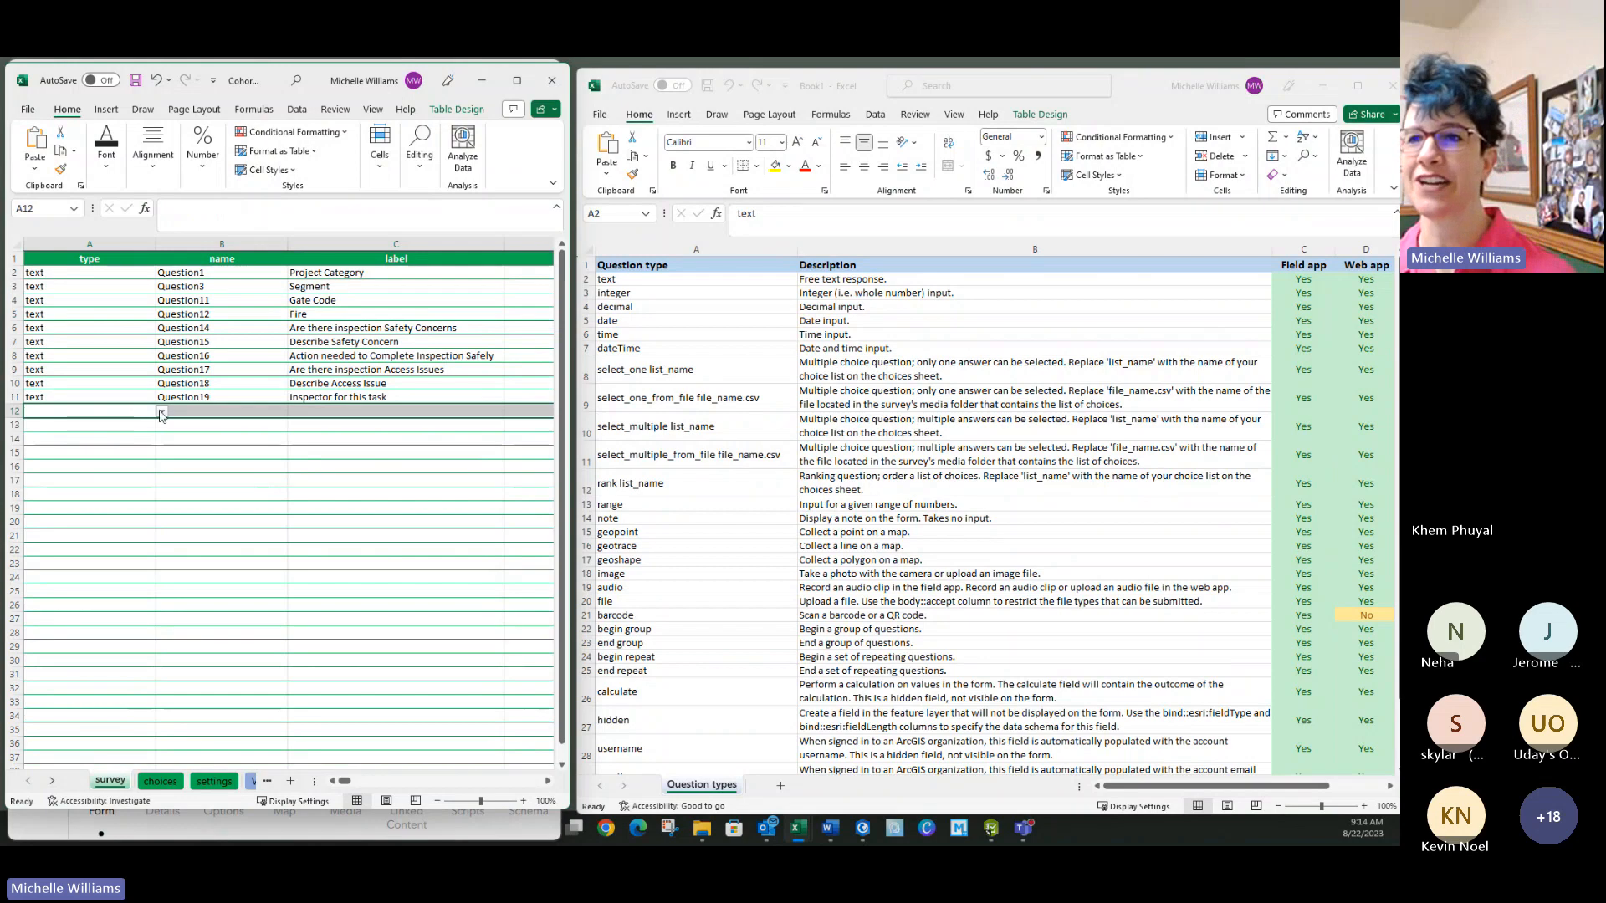
pyautogui.click(162, 411)
pyautogui.click(59, 462)
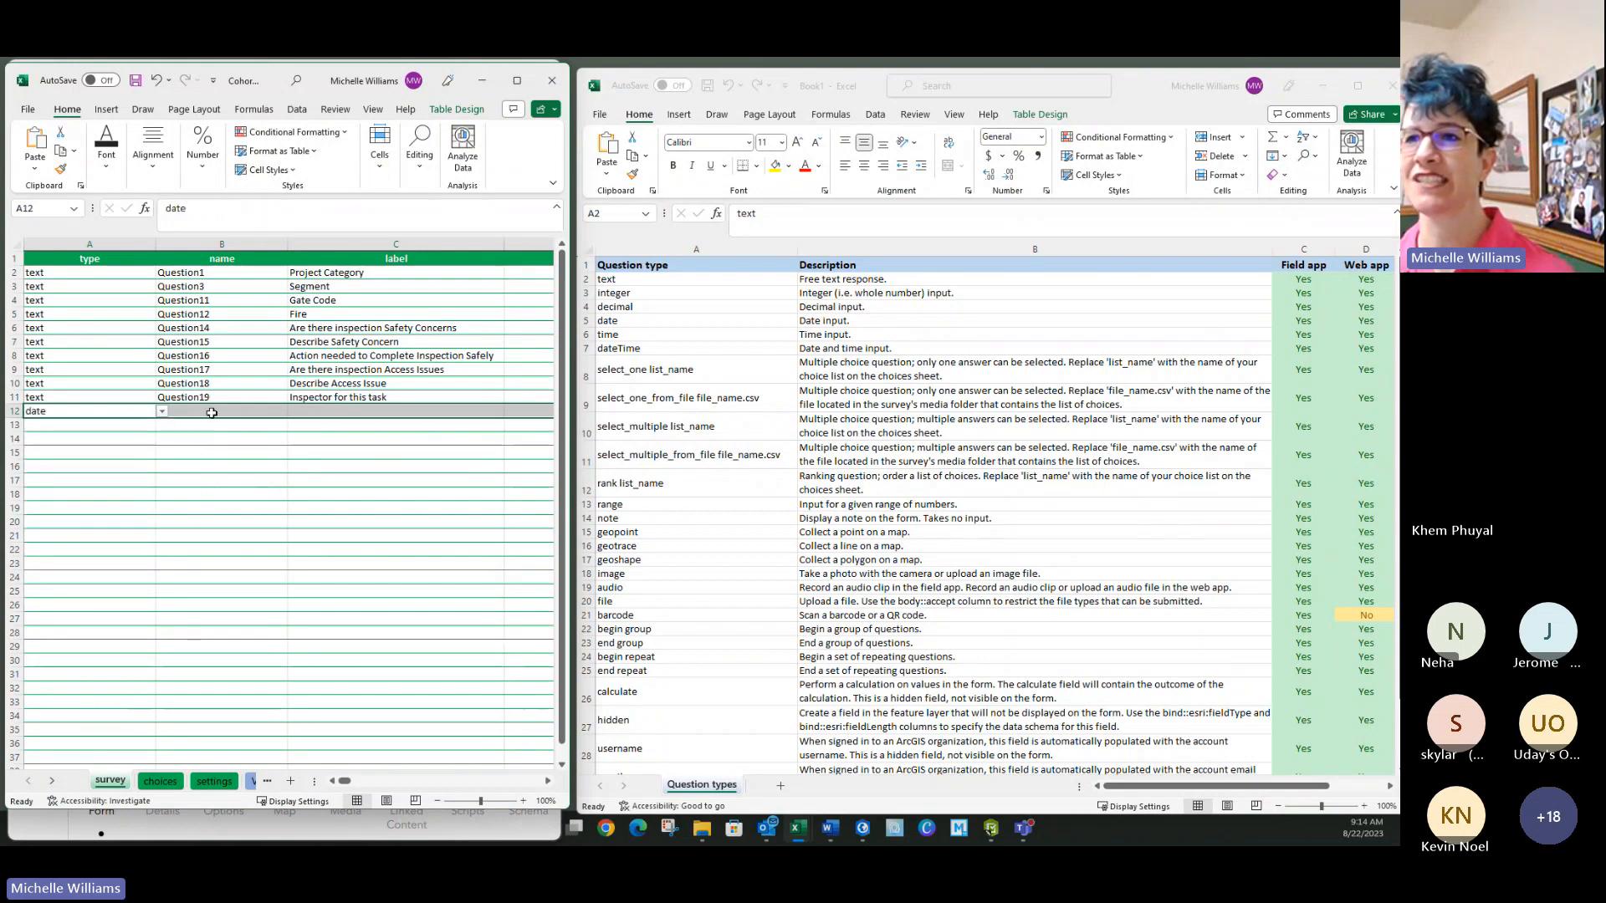
# Step: Fill the name series down to Question20 for the date question and label it Date of Inspection
pyautogui.click(209, 398)
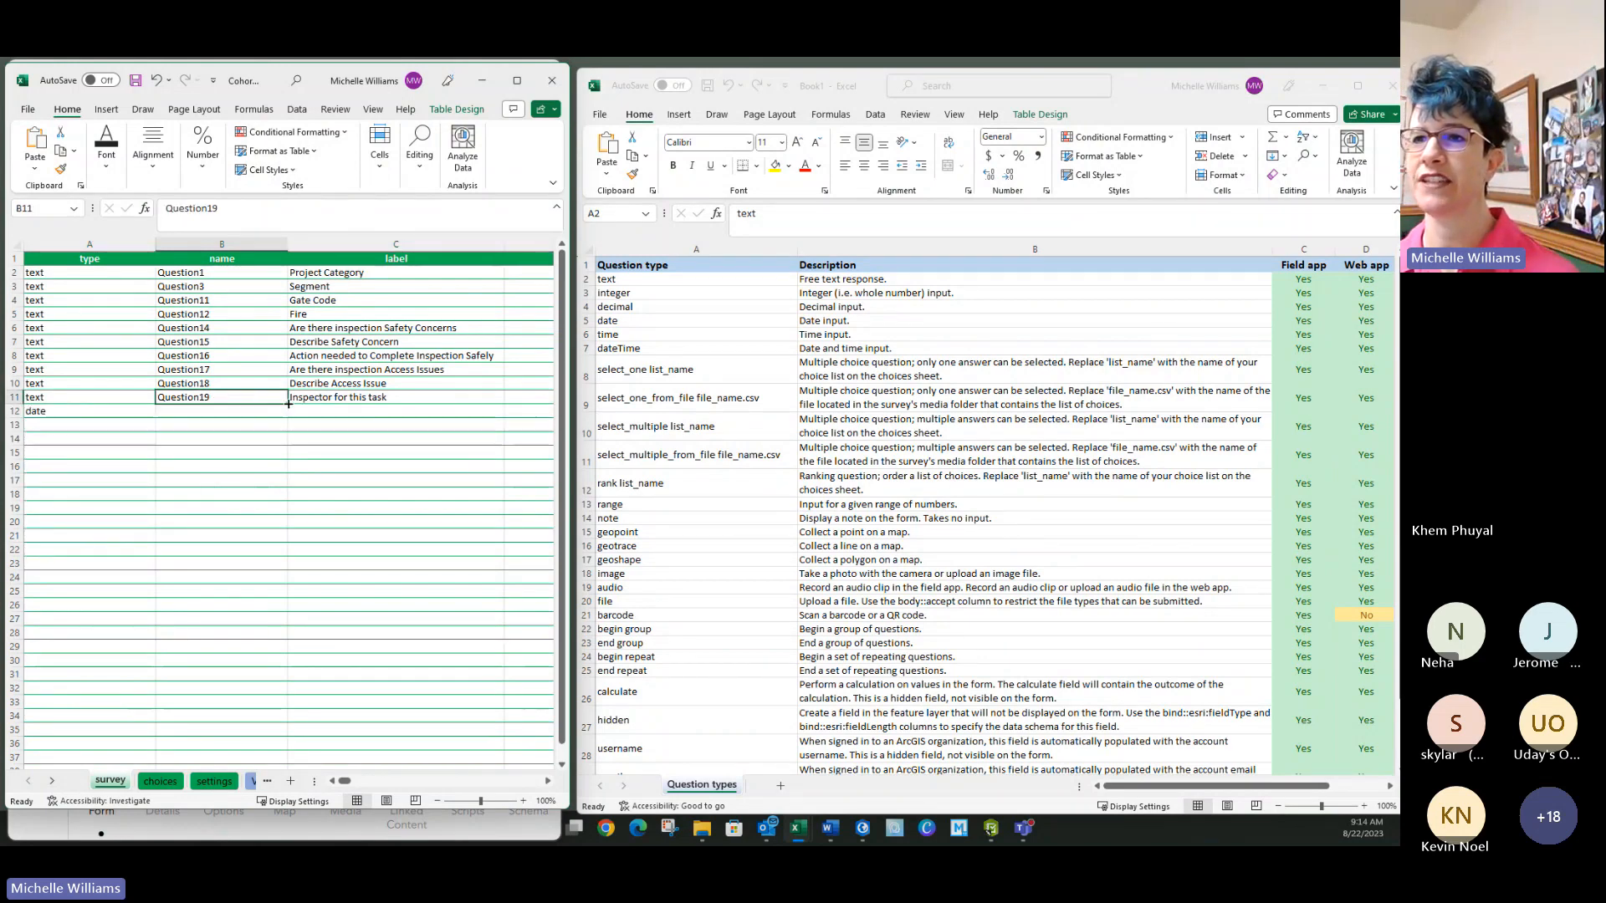
pyautogui.moveTo(288, 404); pyautogui.dragTo(327, 415)
pyautogui.click(332, 411)
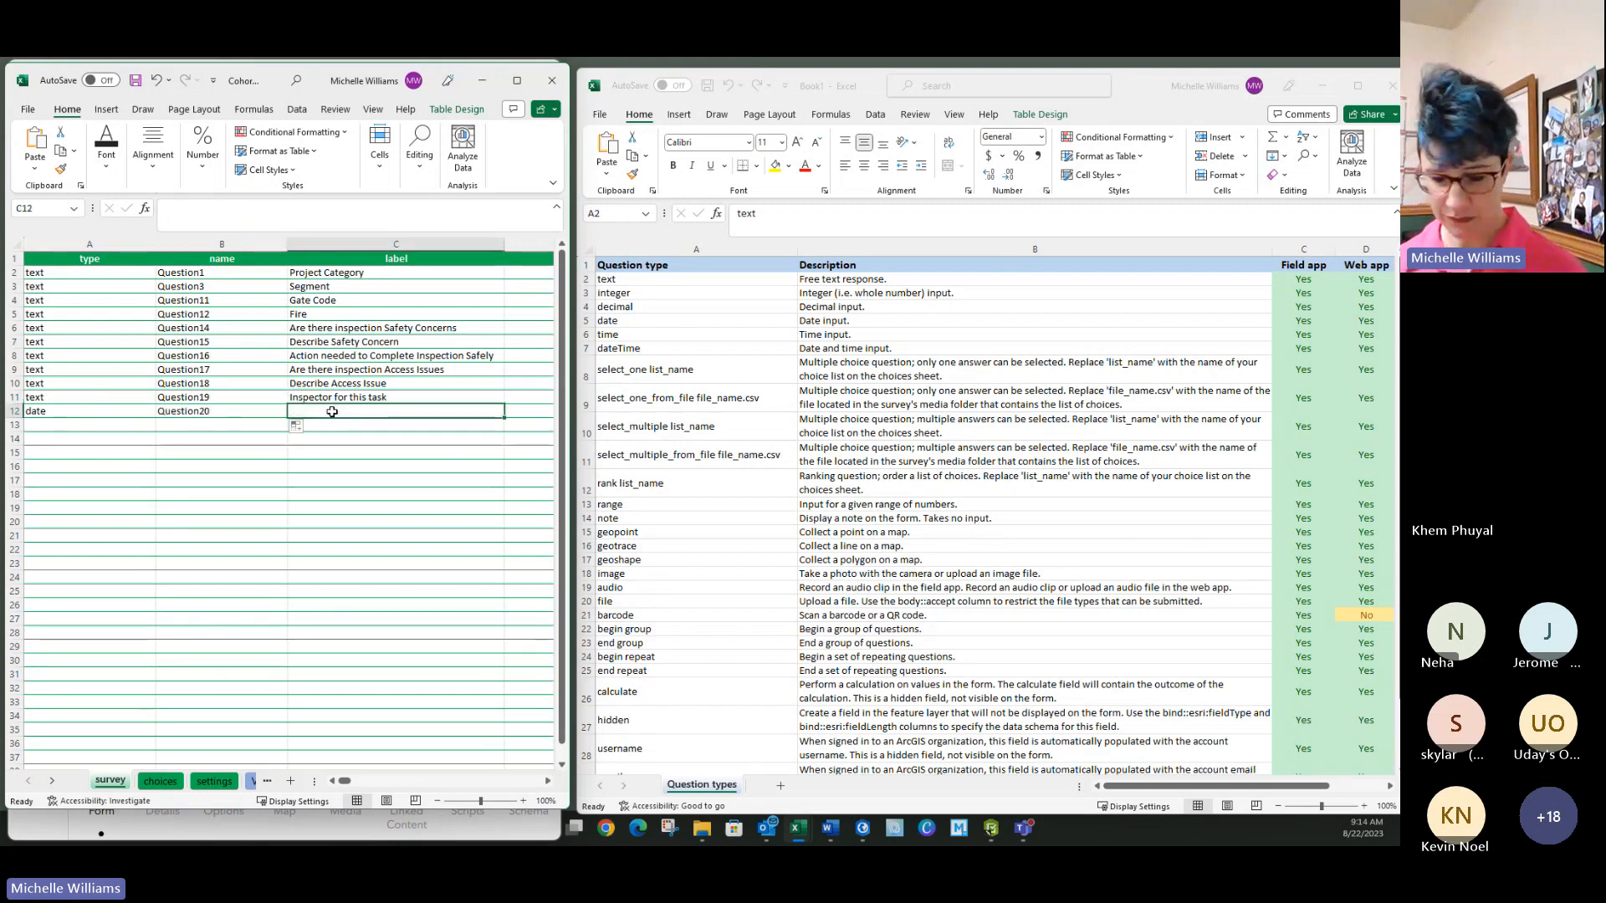
pyautogui.write('Date of ')
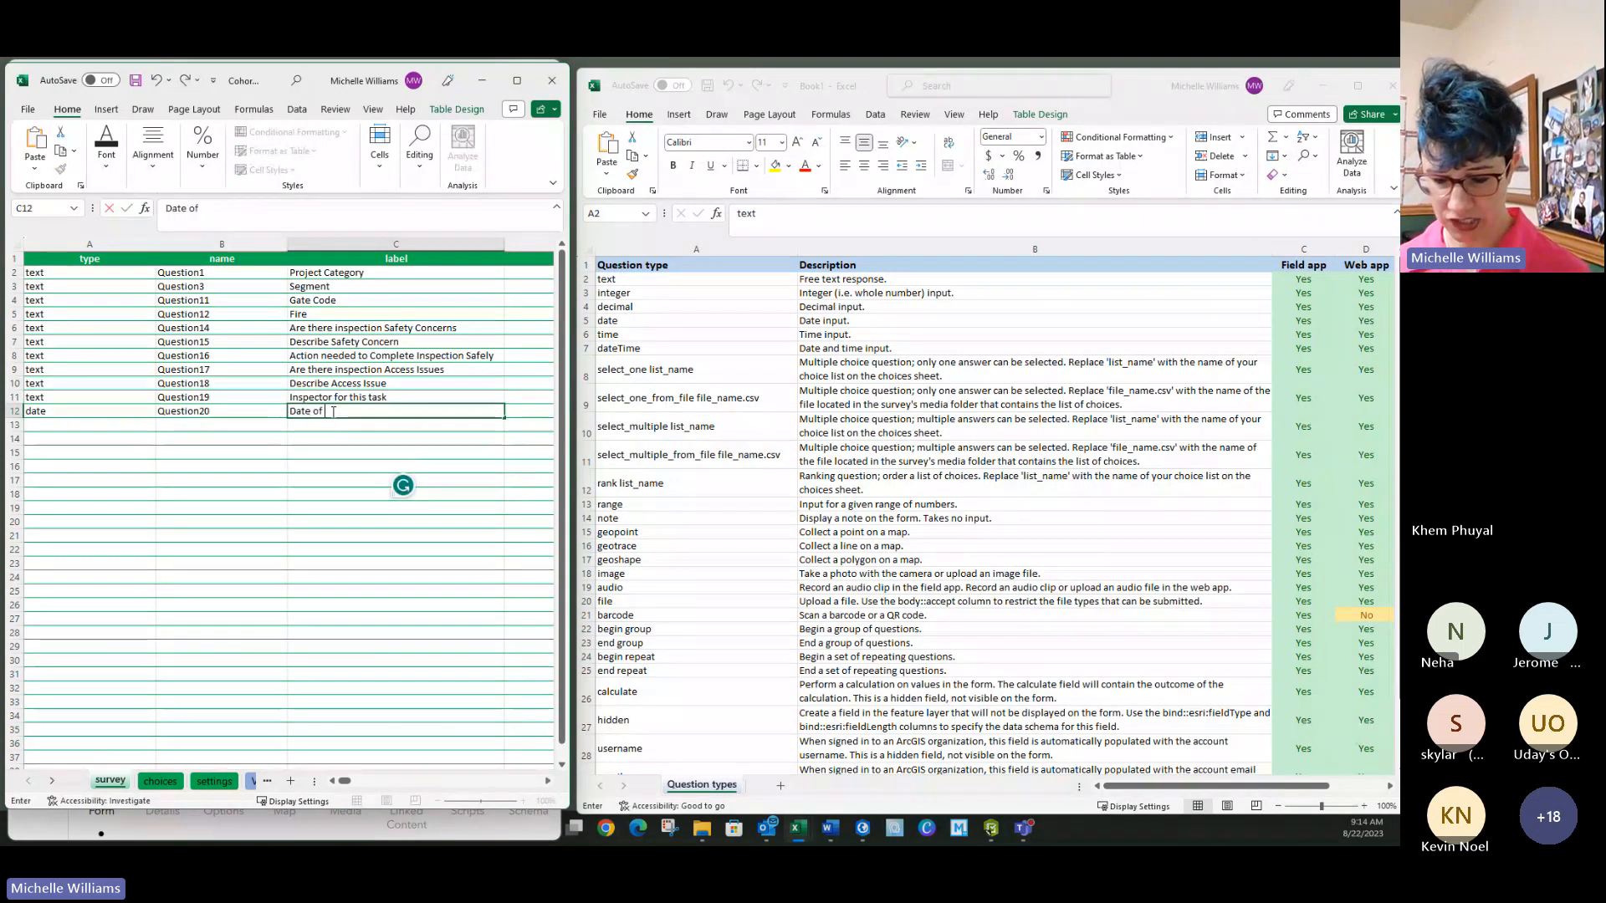
pyautogui.write('Inspection')
pyautogui.click(331, 466)
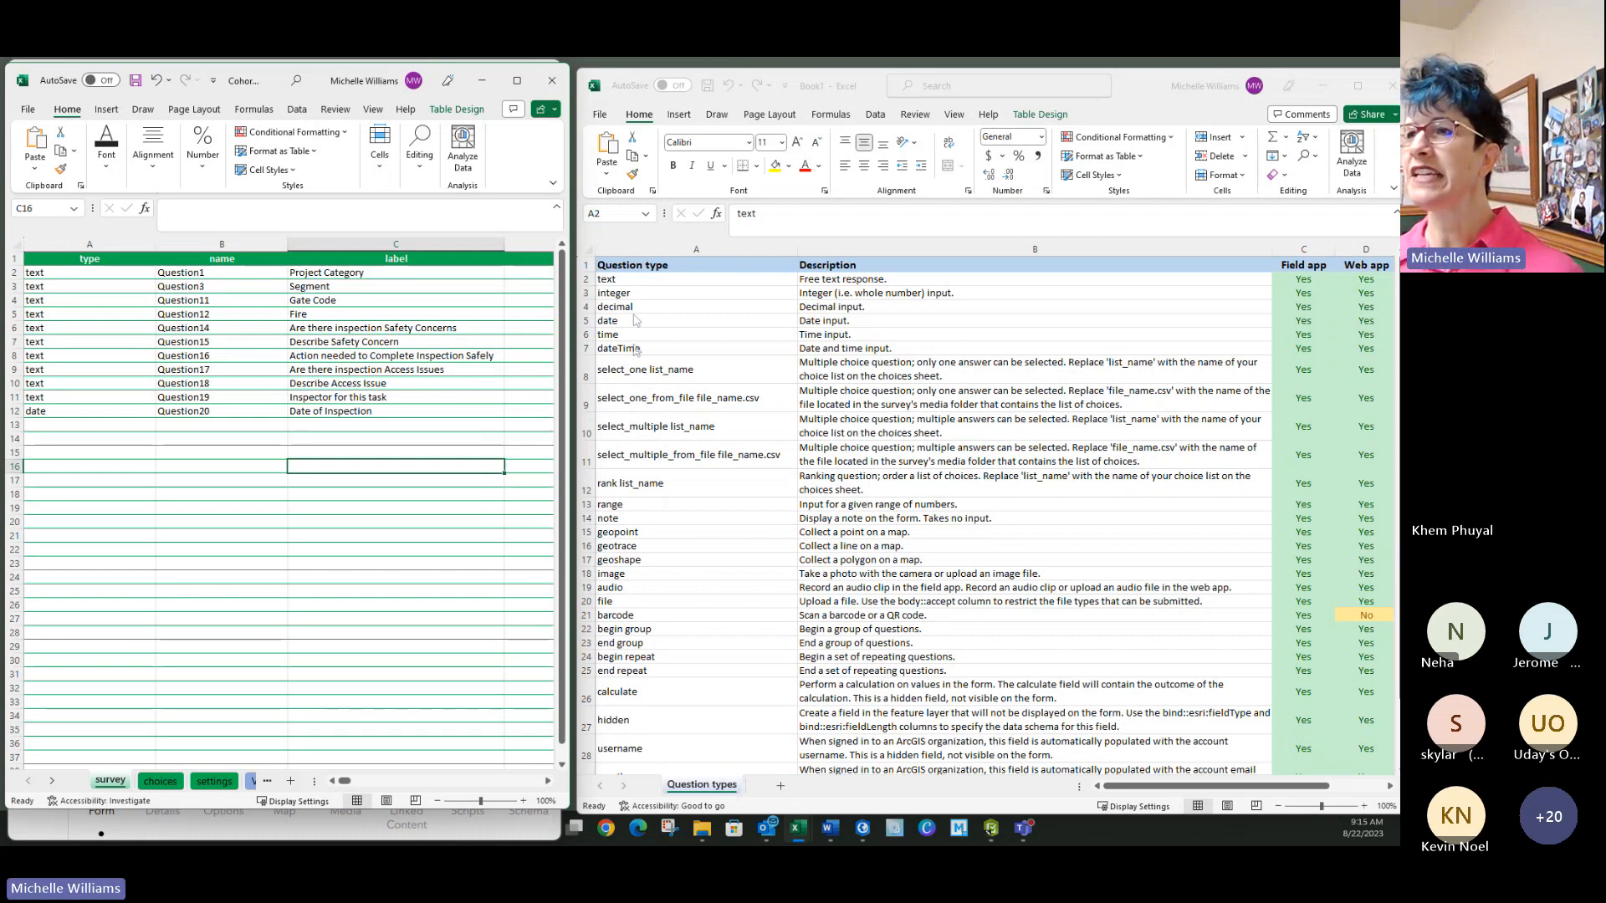
# Step: Set the type of the Gate Code question to integer
pyautogui.click(305, 300)
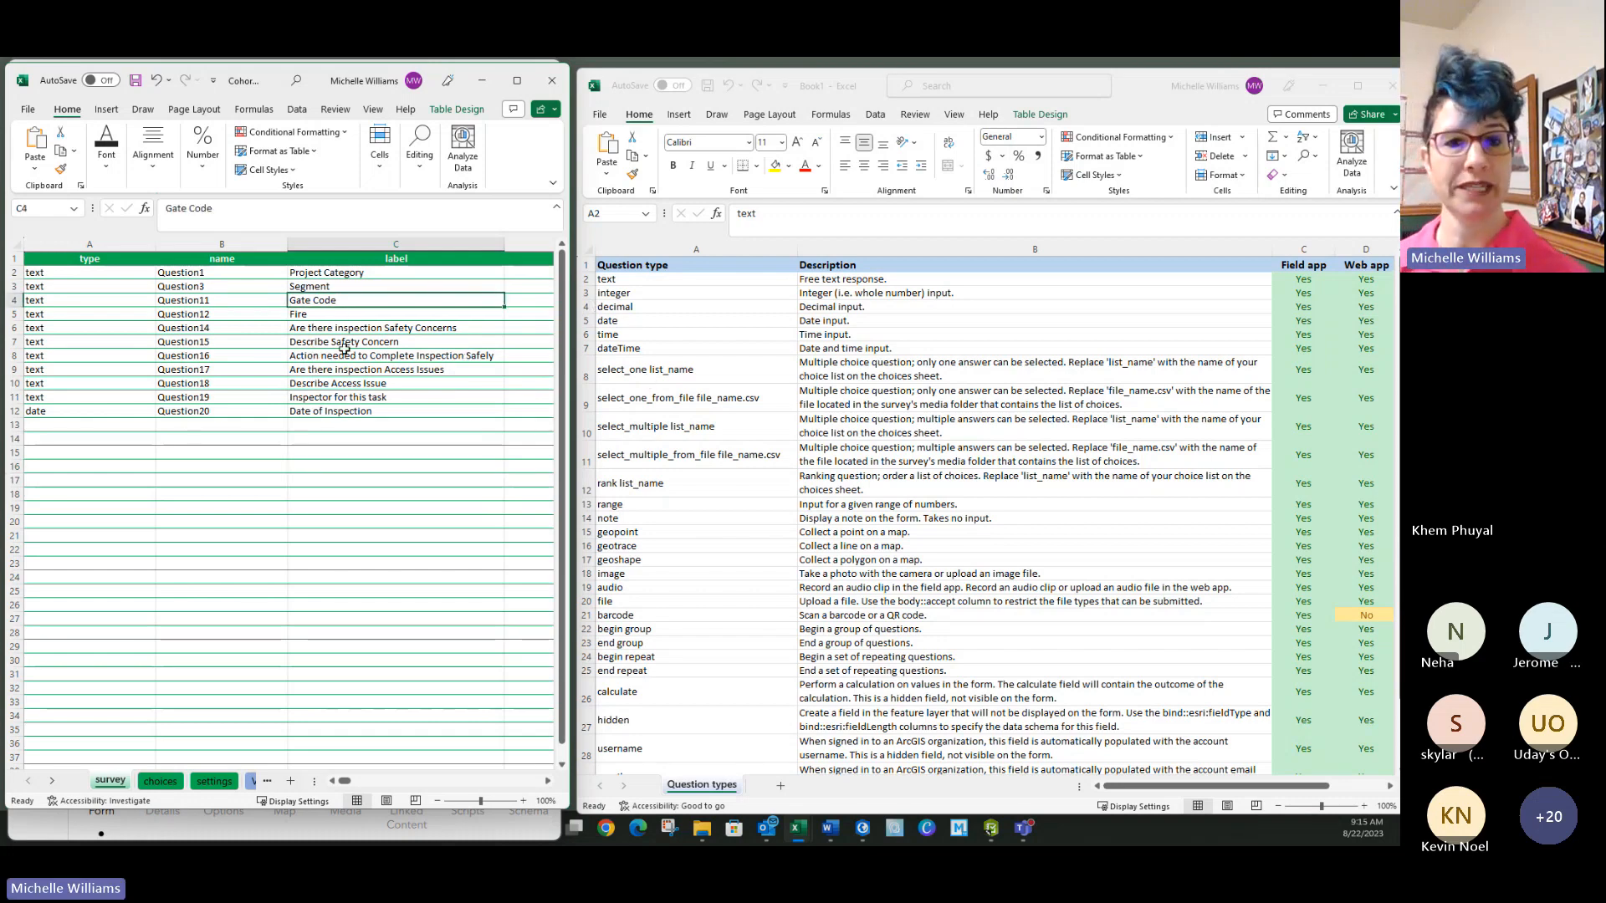
pyautogui.click(100, 298)
pyautogui.click(162, 301)
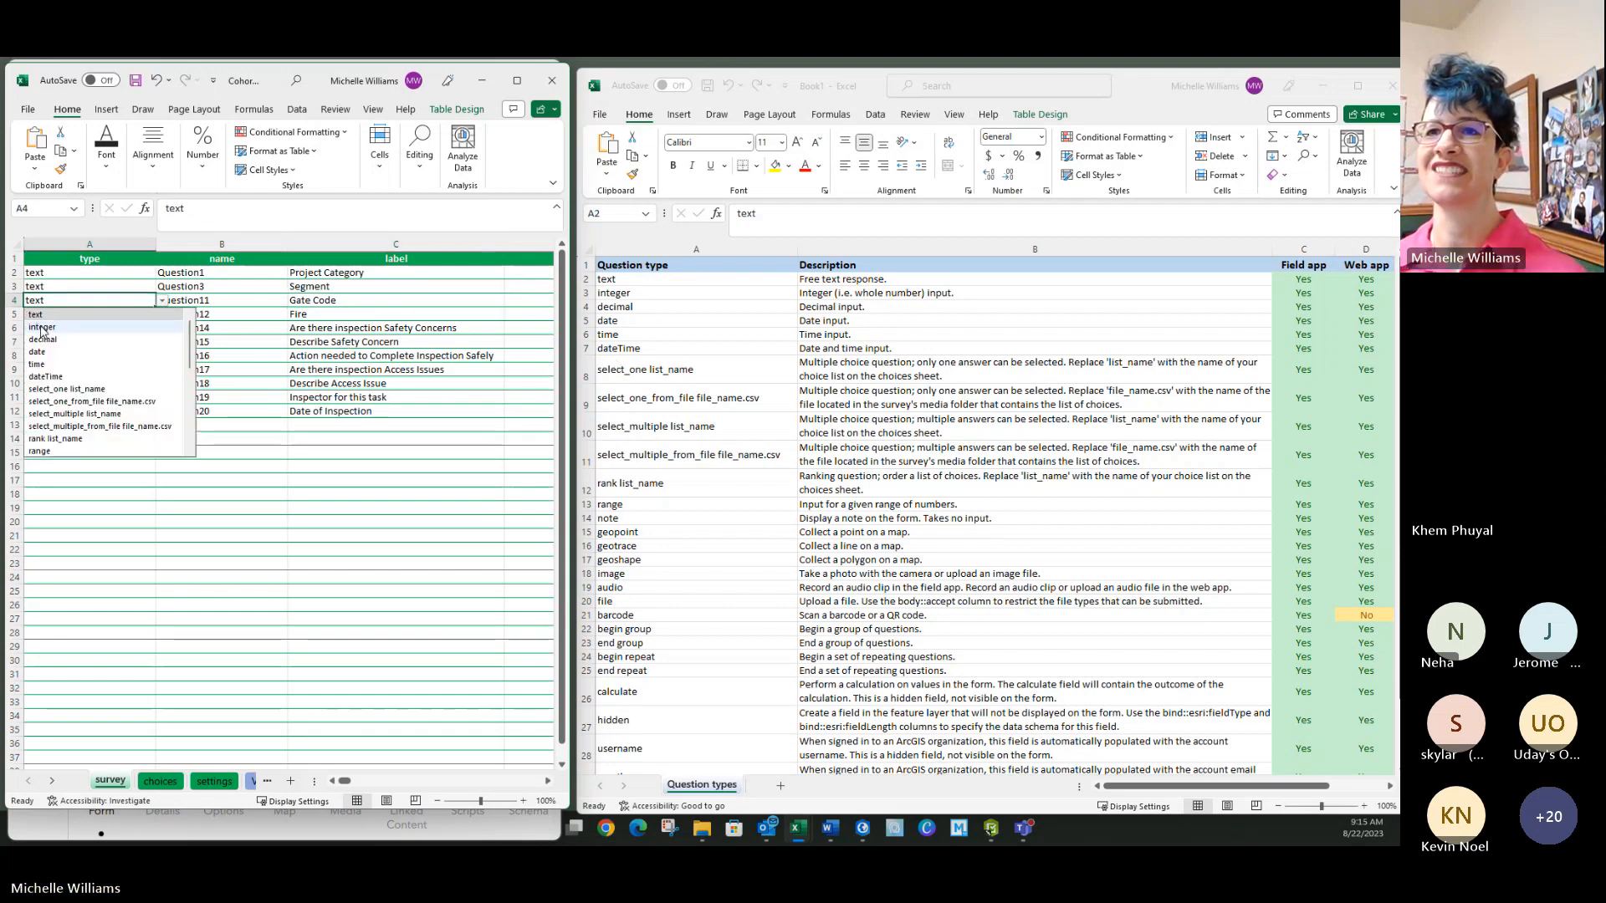
pyautogui.click(42, 328)
pyautogui.click(365, 565)
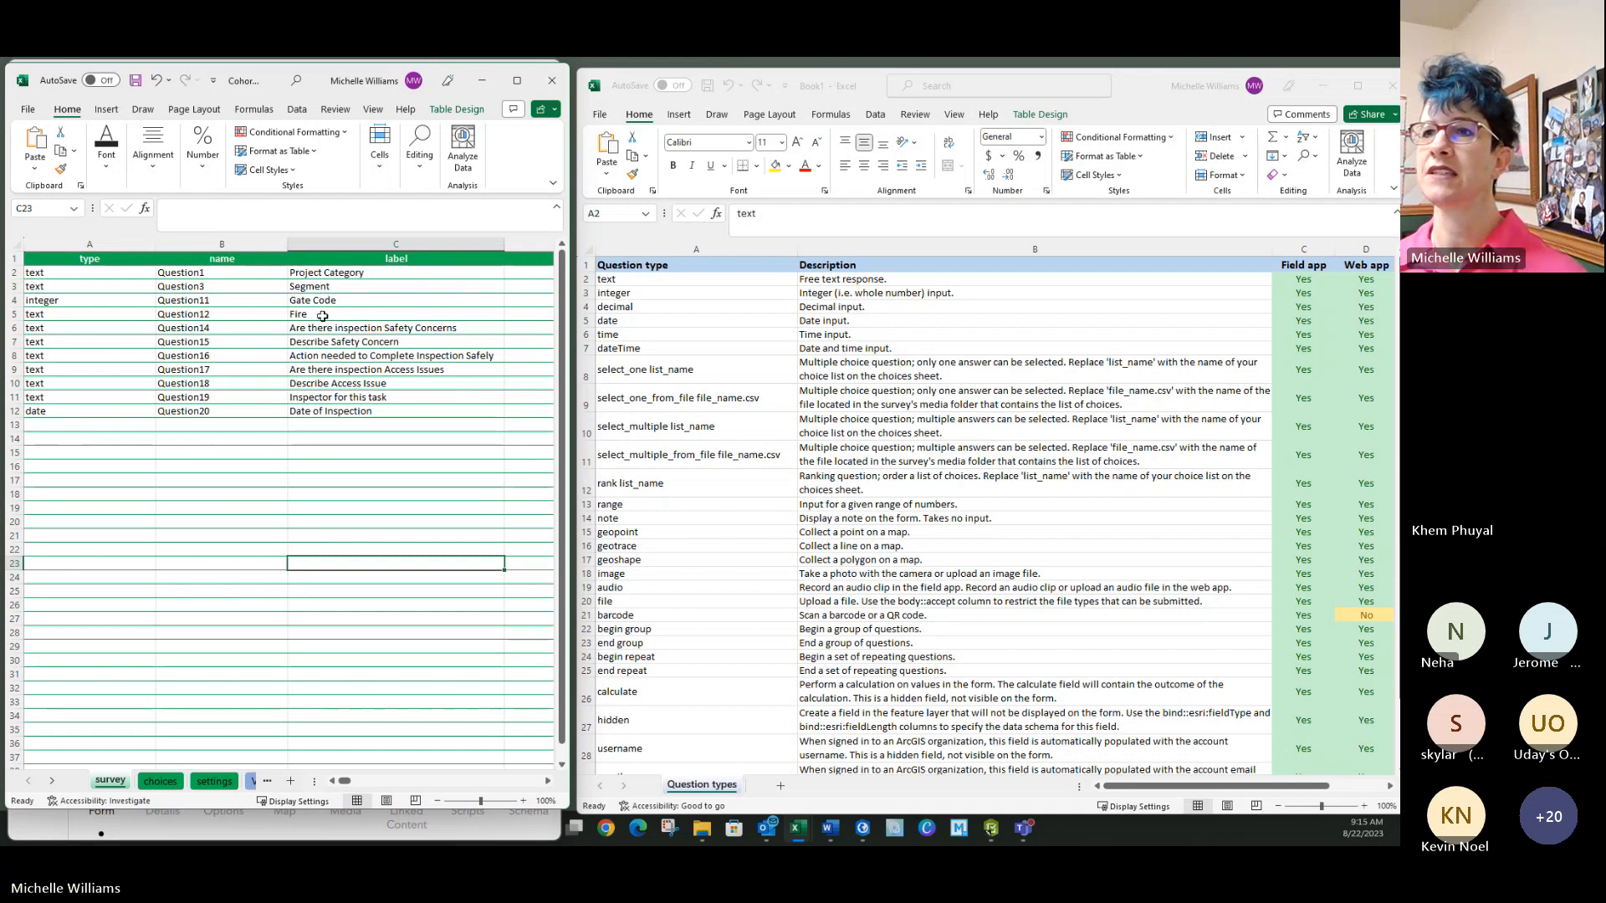
# Step: Set the type of the Fire question to select_one list_name
pyautogui.click(244, 435)
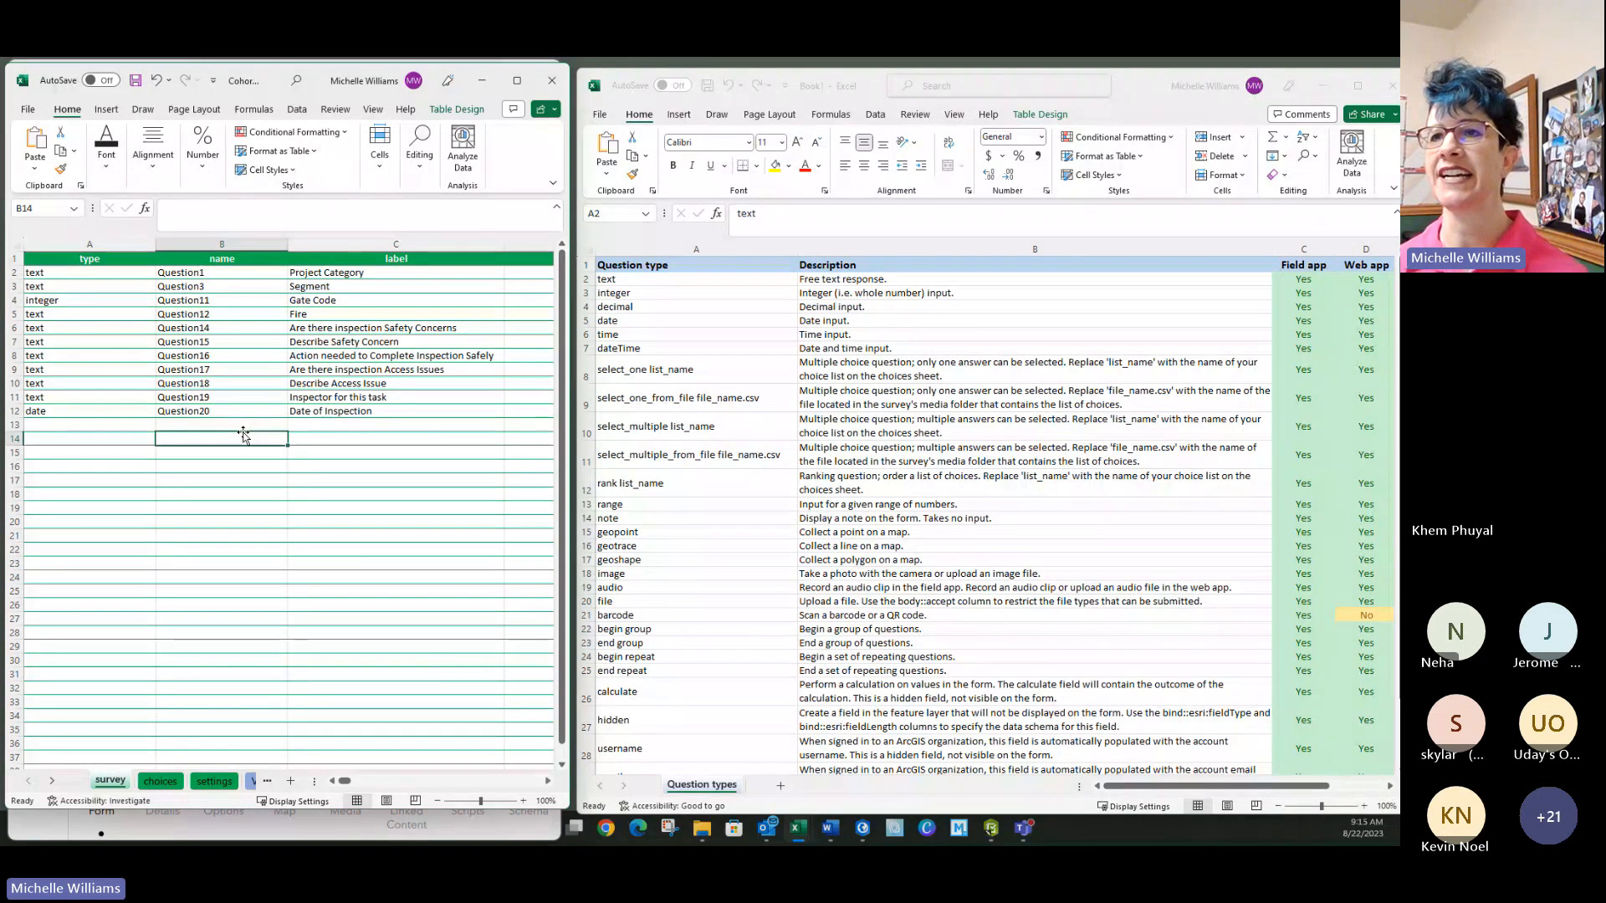
pyautogui.click(127, 315)
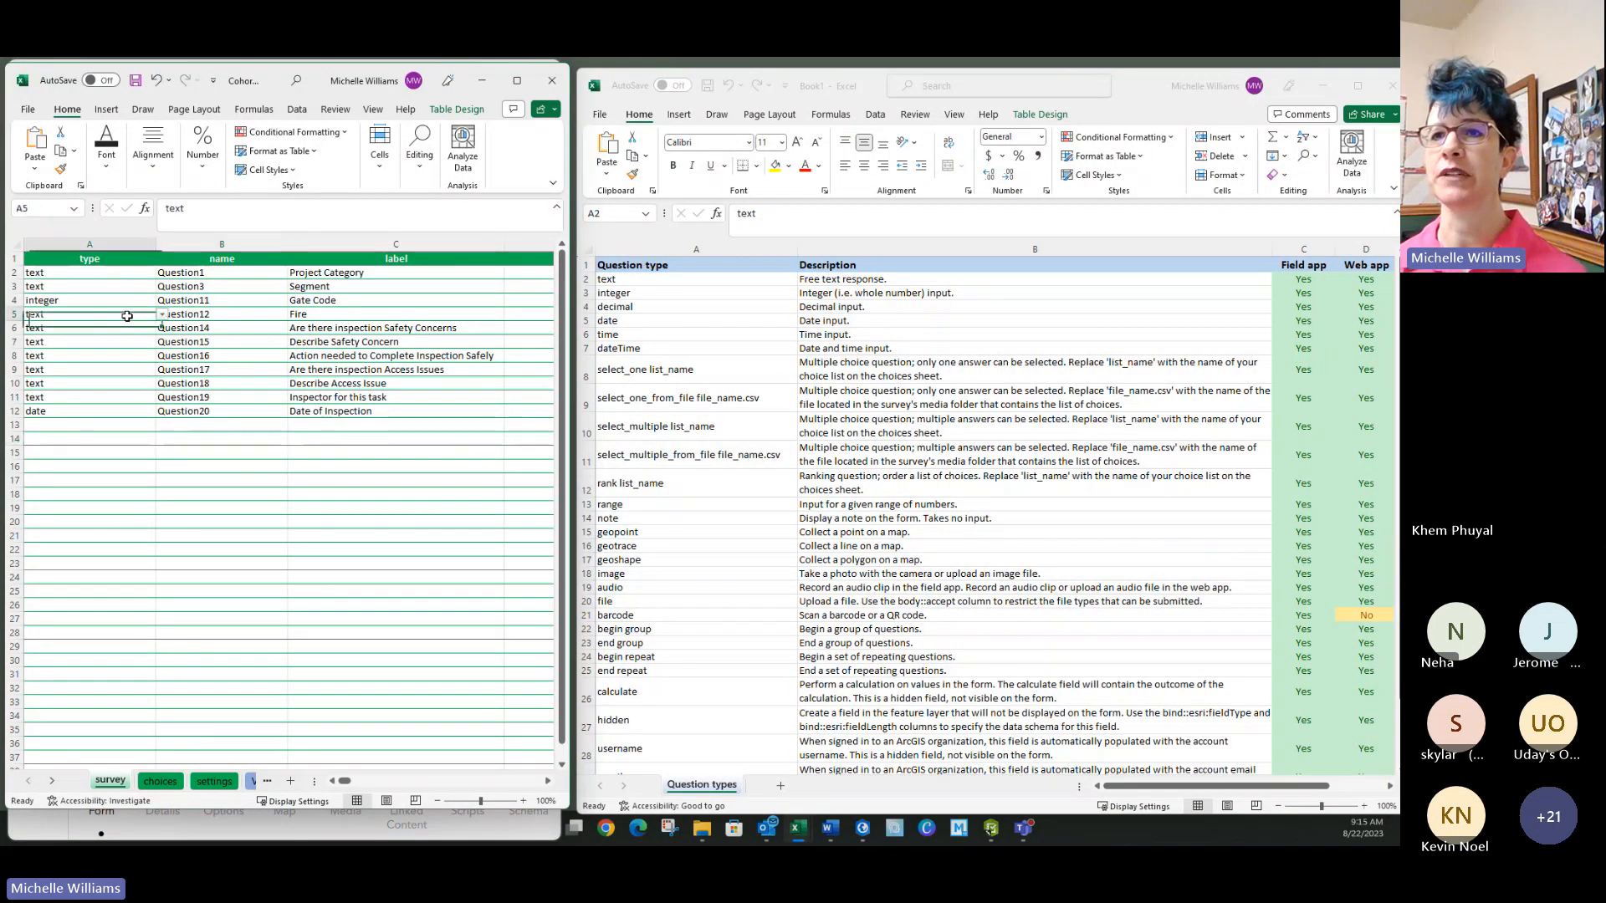
pyautogui.click(312, 314)
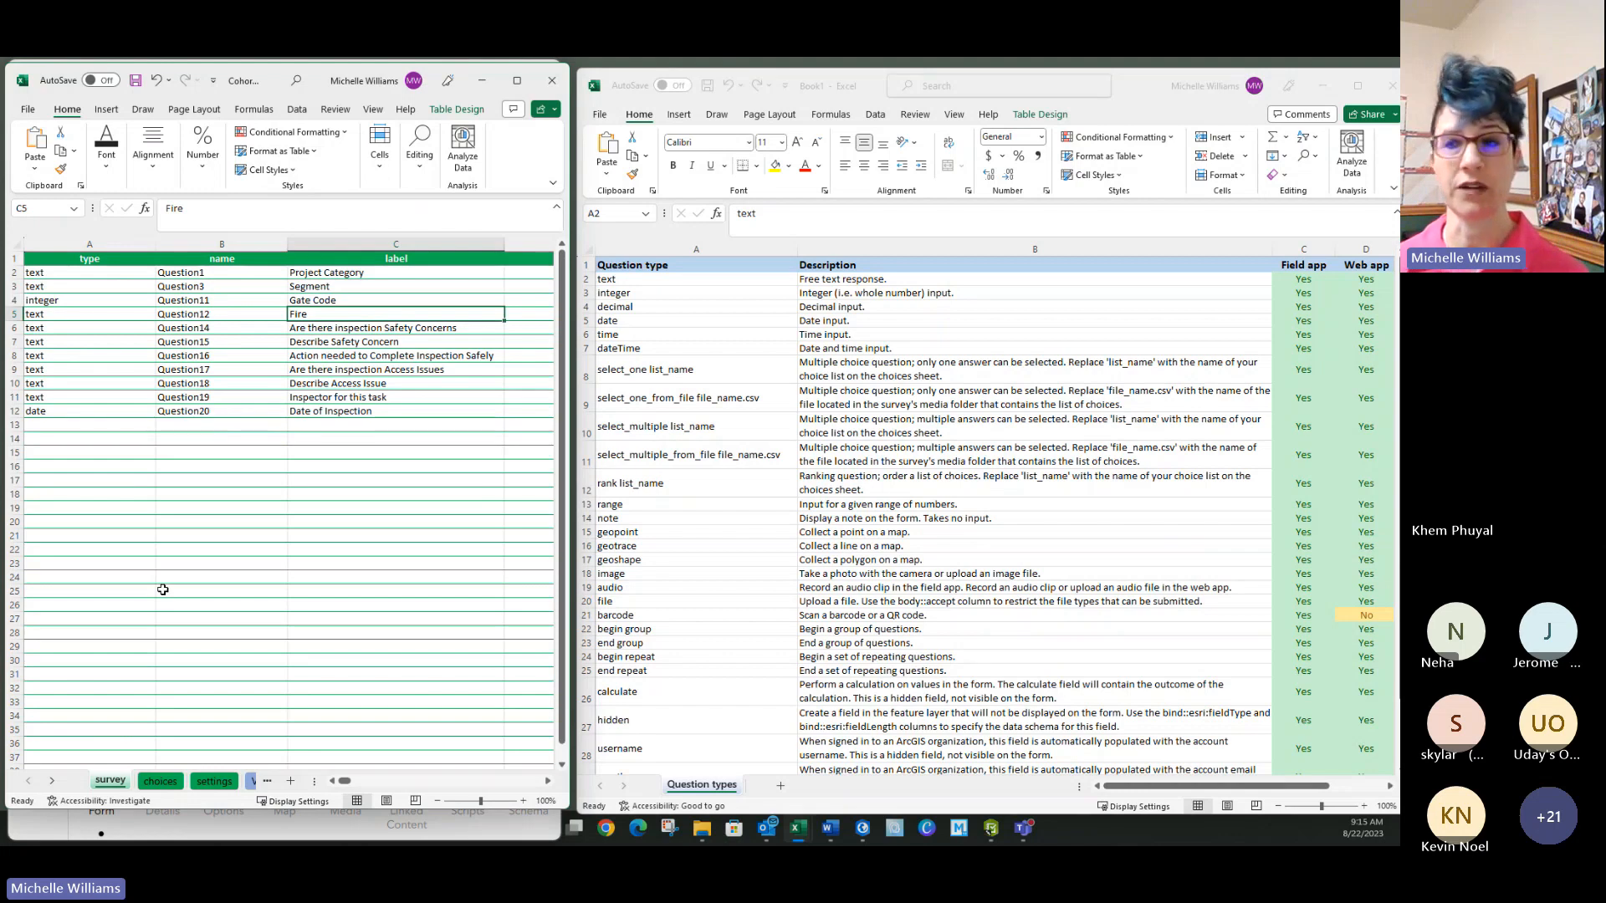
pyautogui.click(667, 373)
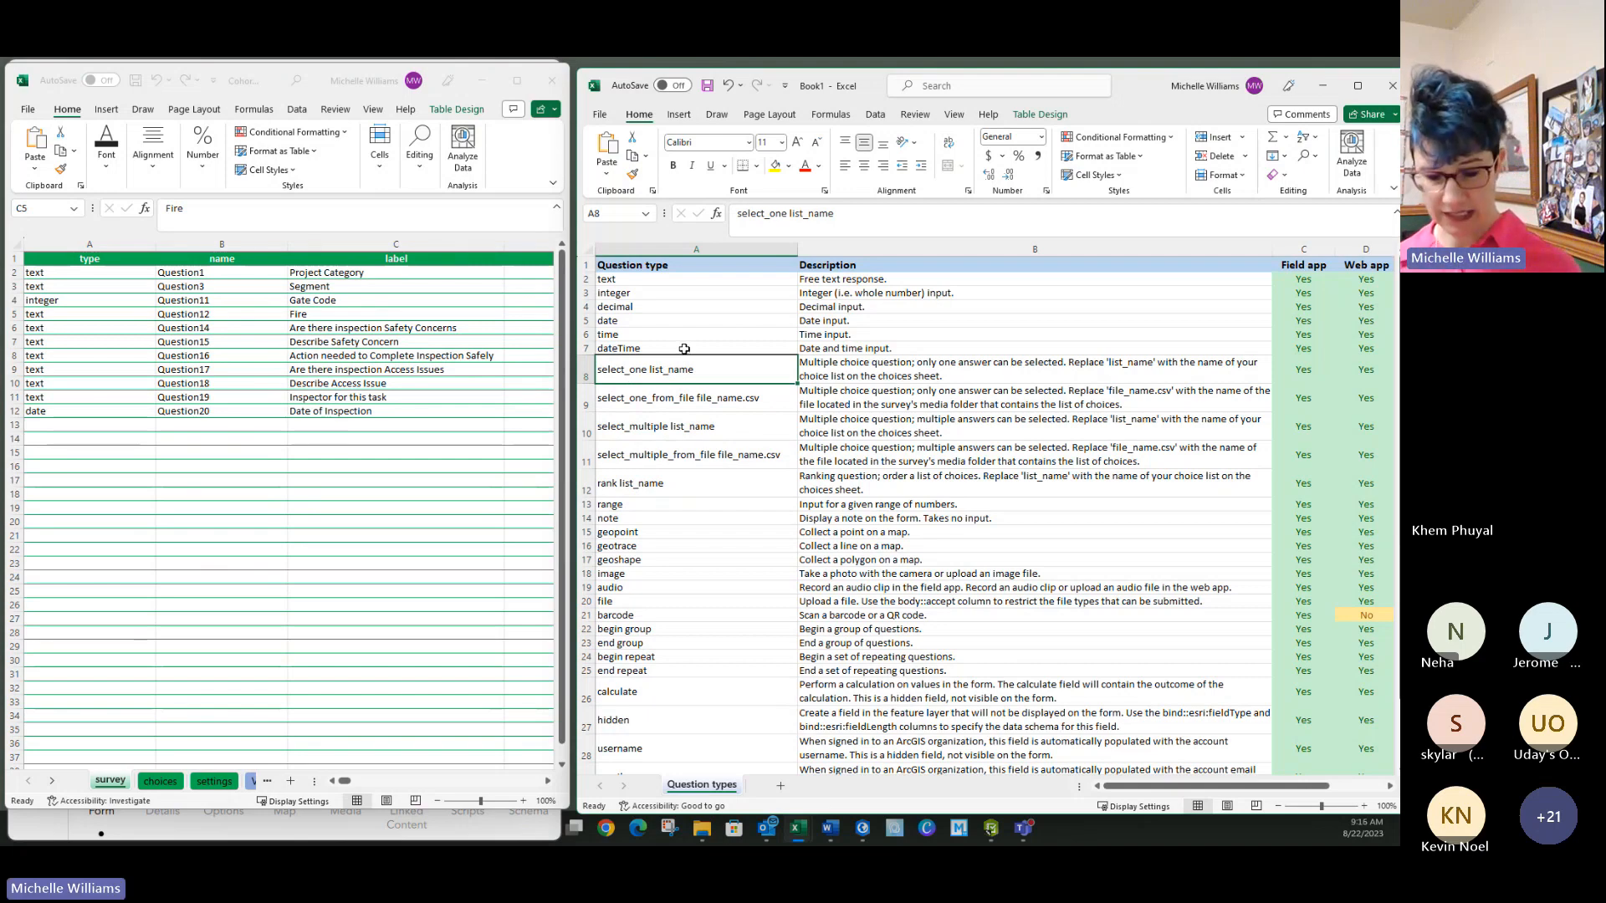
pyautogui.hotkey('ctrl', 'c')
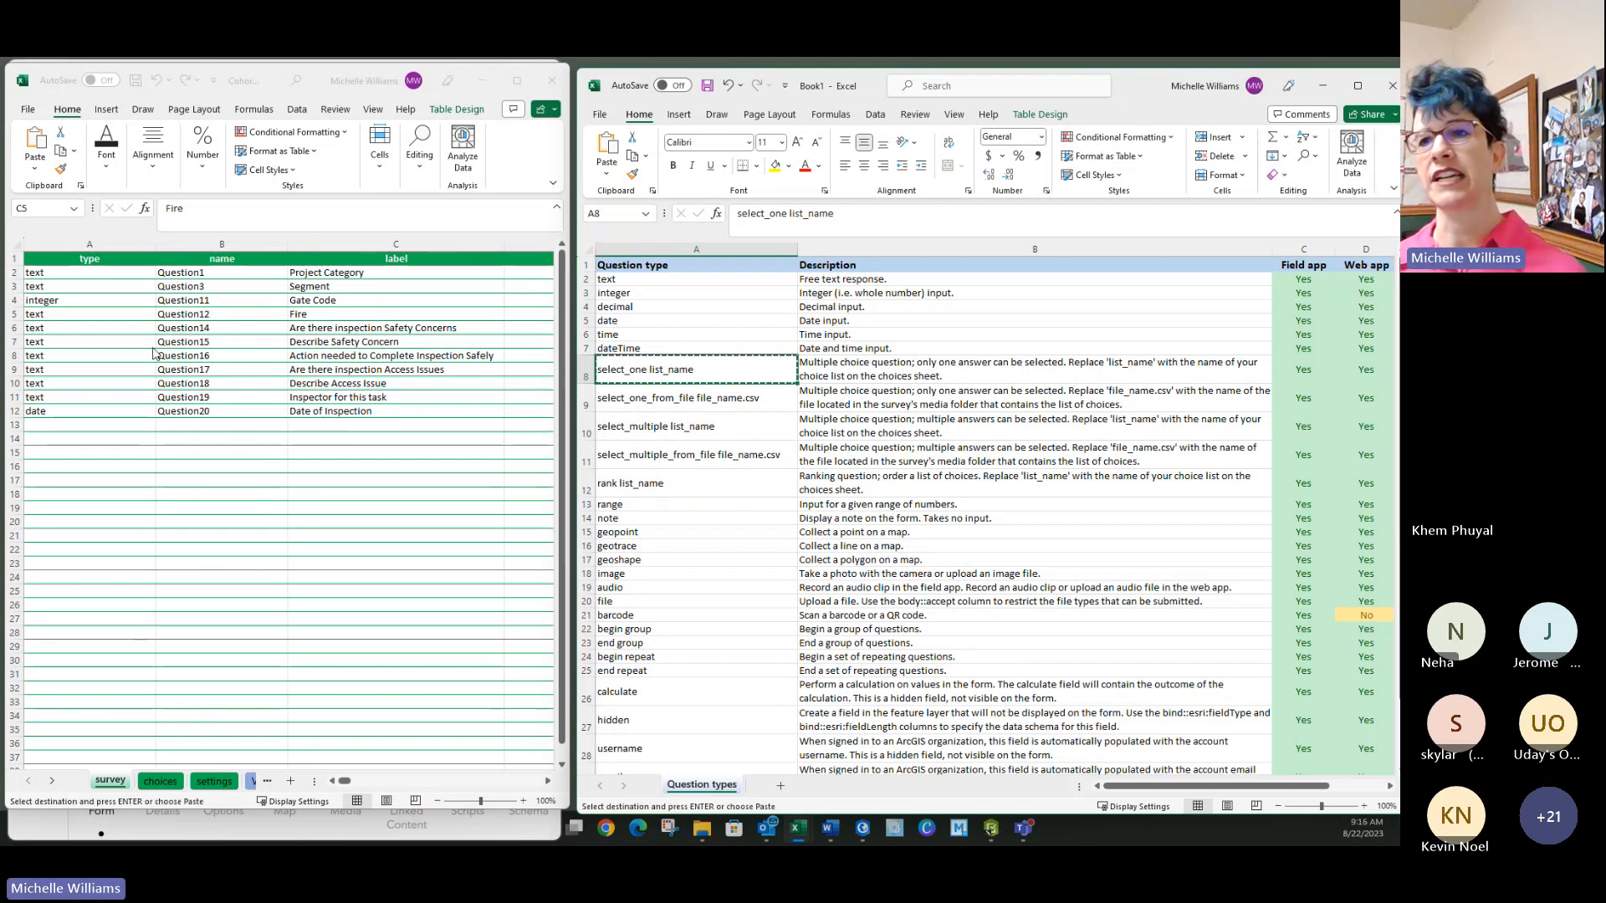
pyautogui.click(94, 314)
pyautogui.click(84, 315)
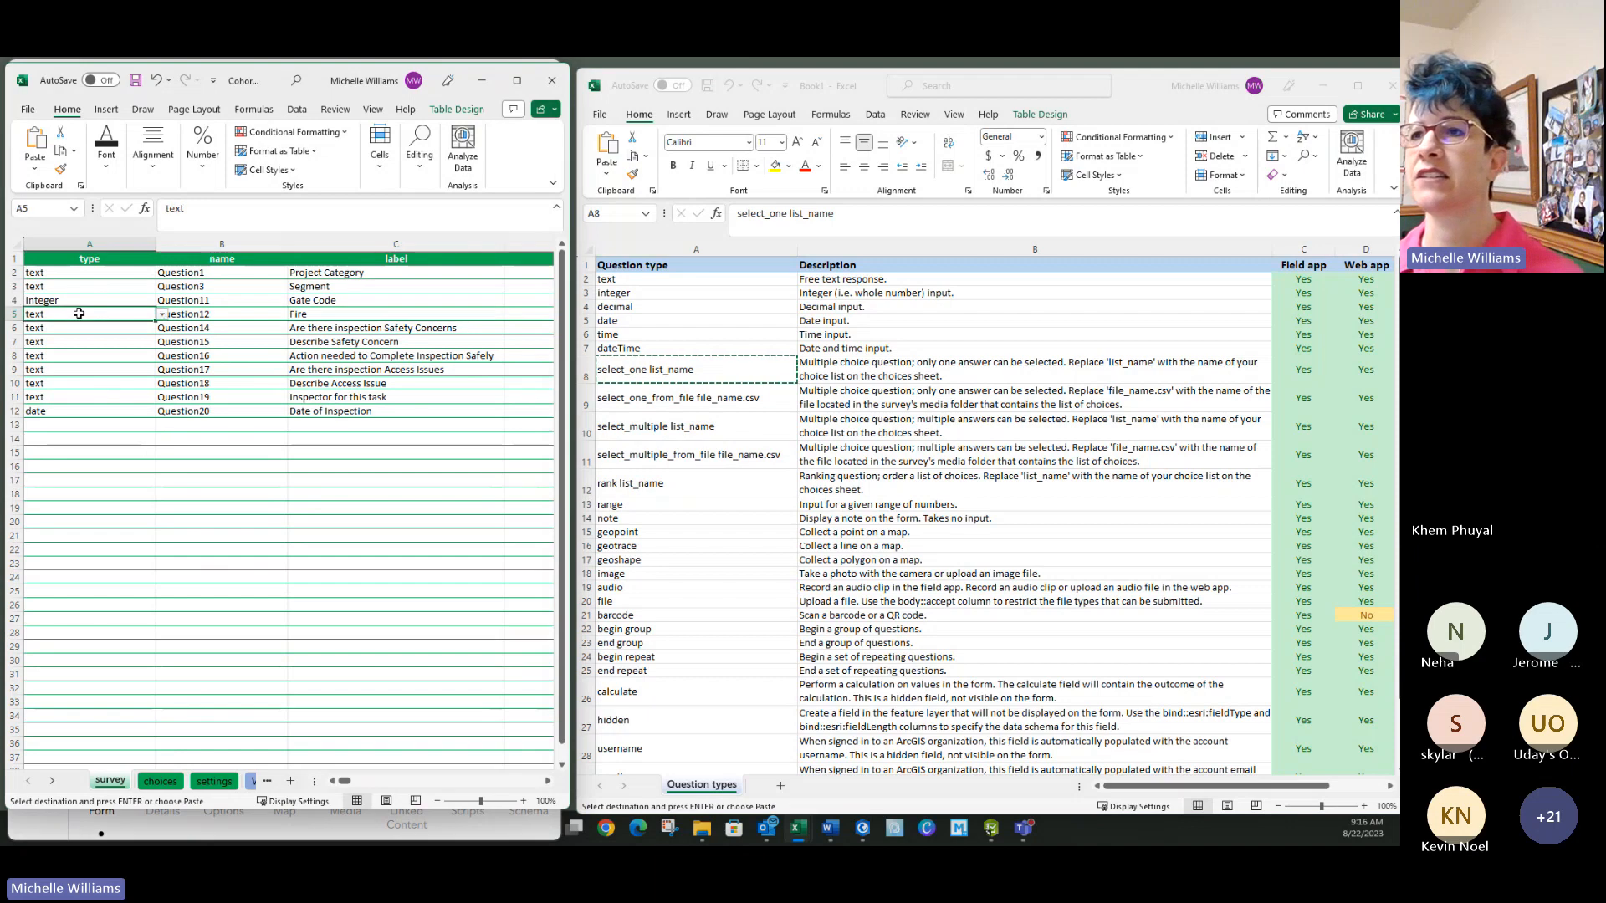
pyautogui.click(162, 314)
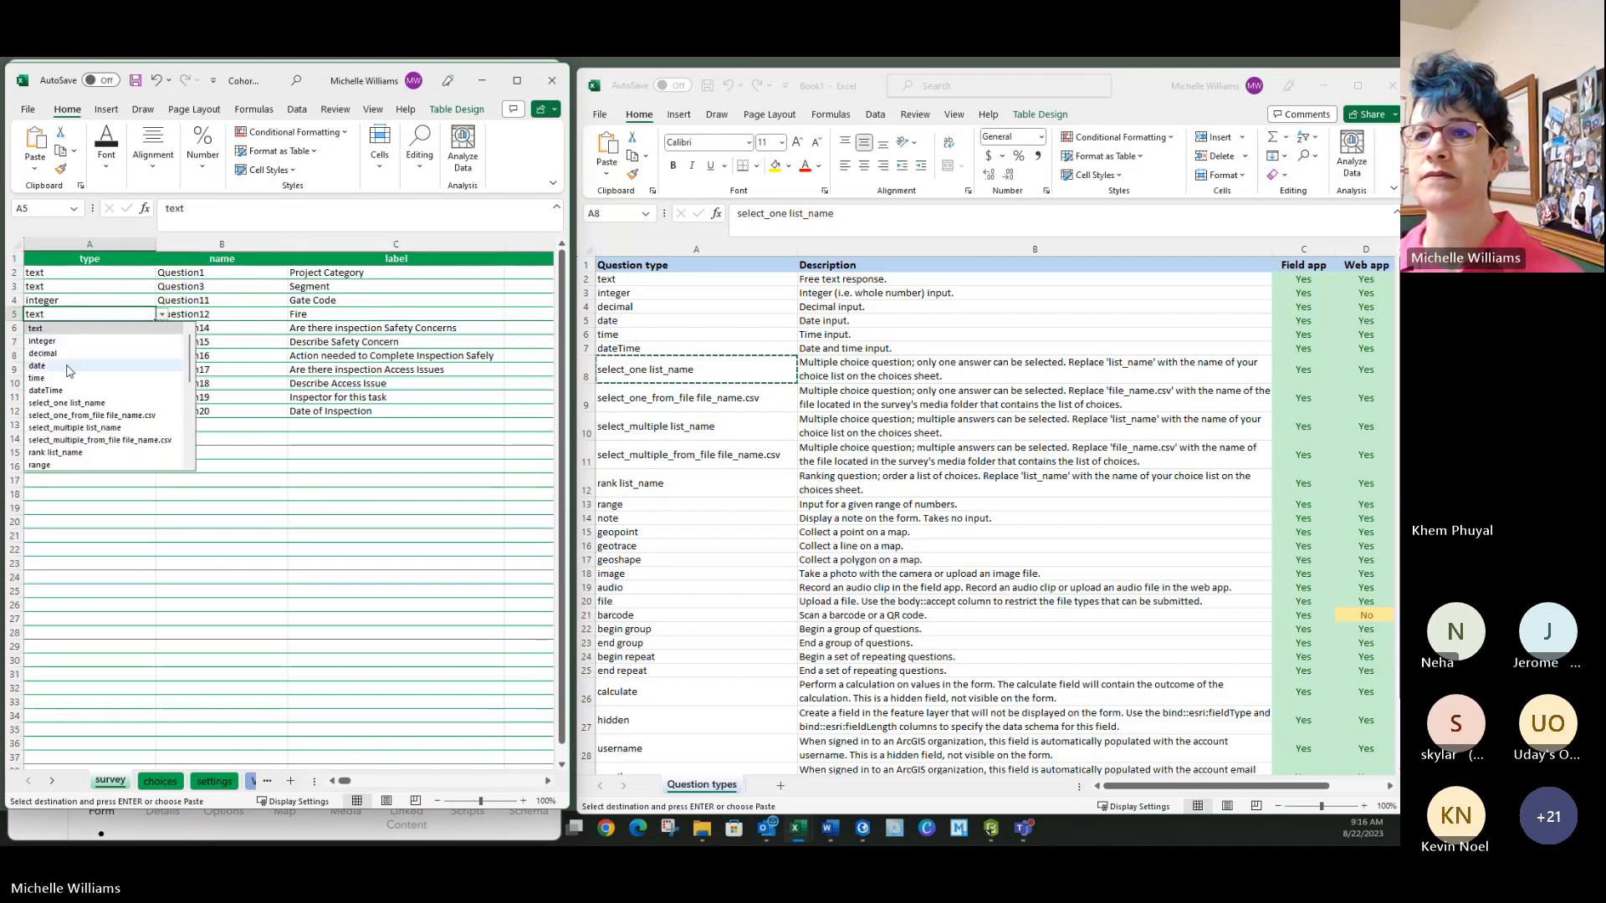
pyautogui.click(67, 403)
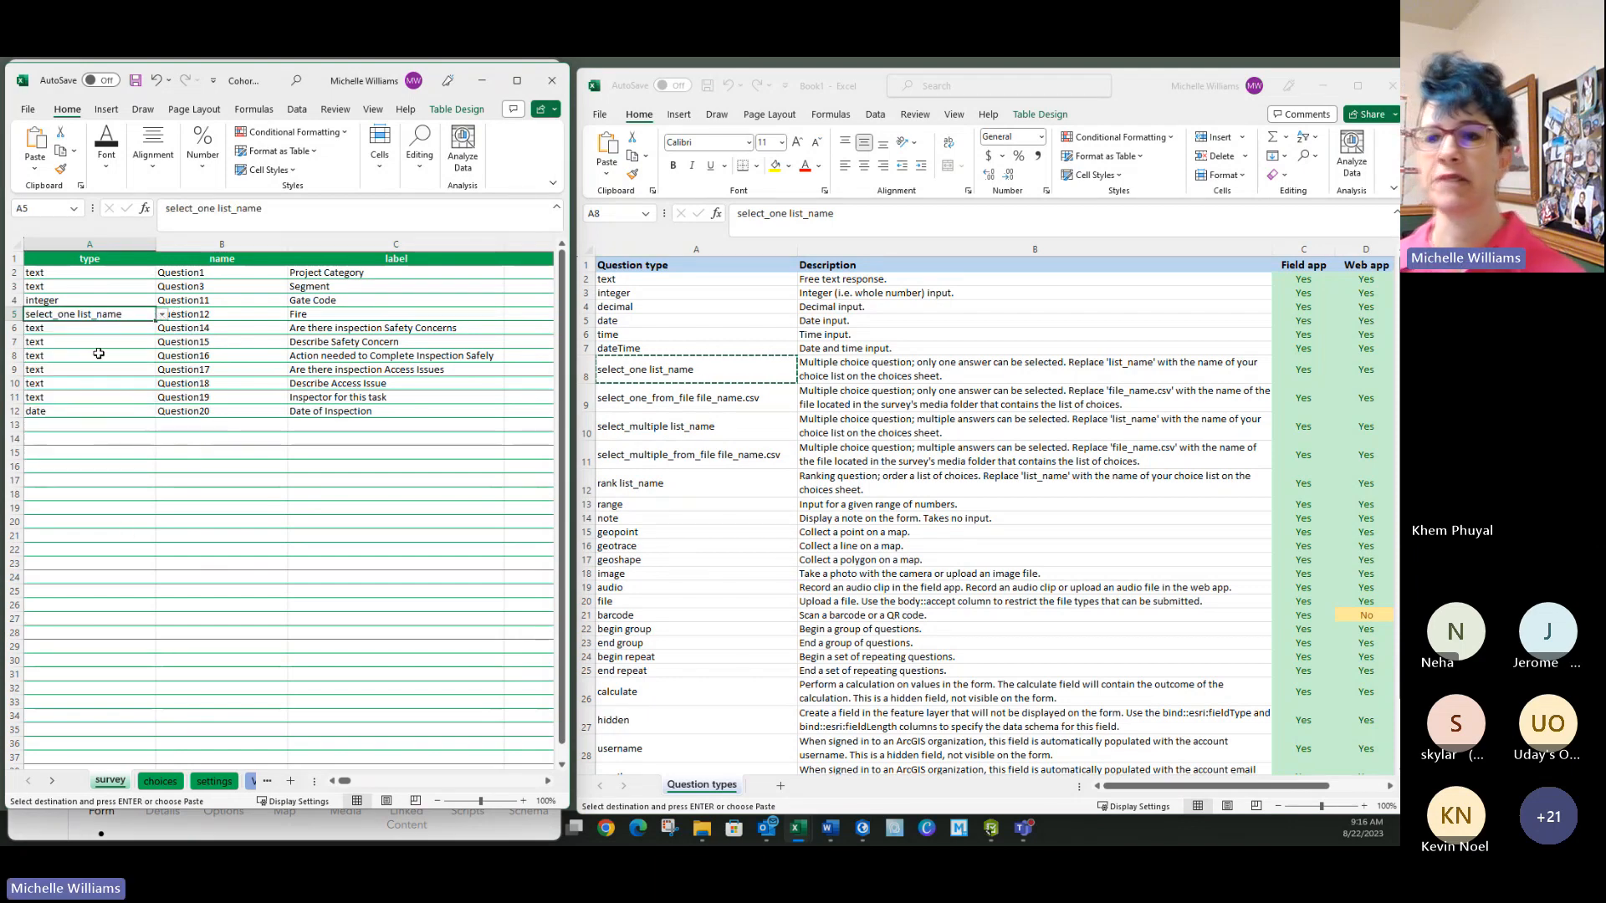
pyautogui.click(76, 523)
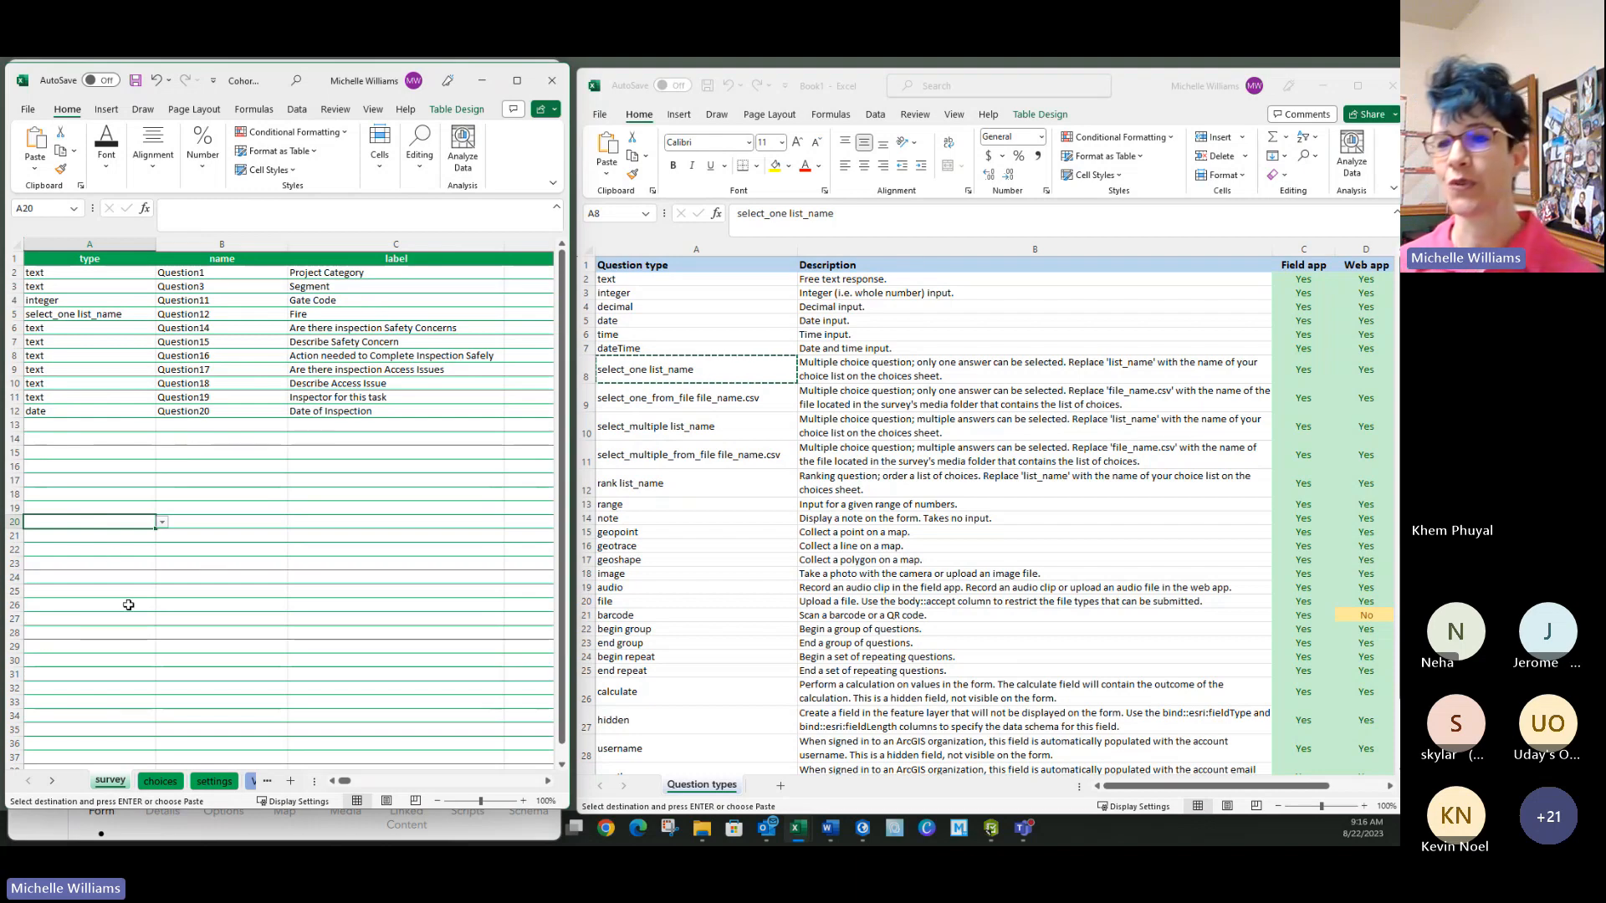
# Step: On the choices sheet, add the list name fire below the yes_no entries and fill it down to row 8
pyautogui.click(161, 785)
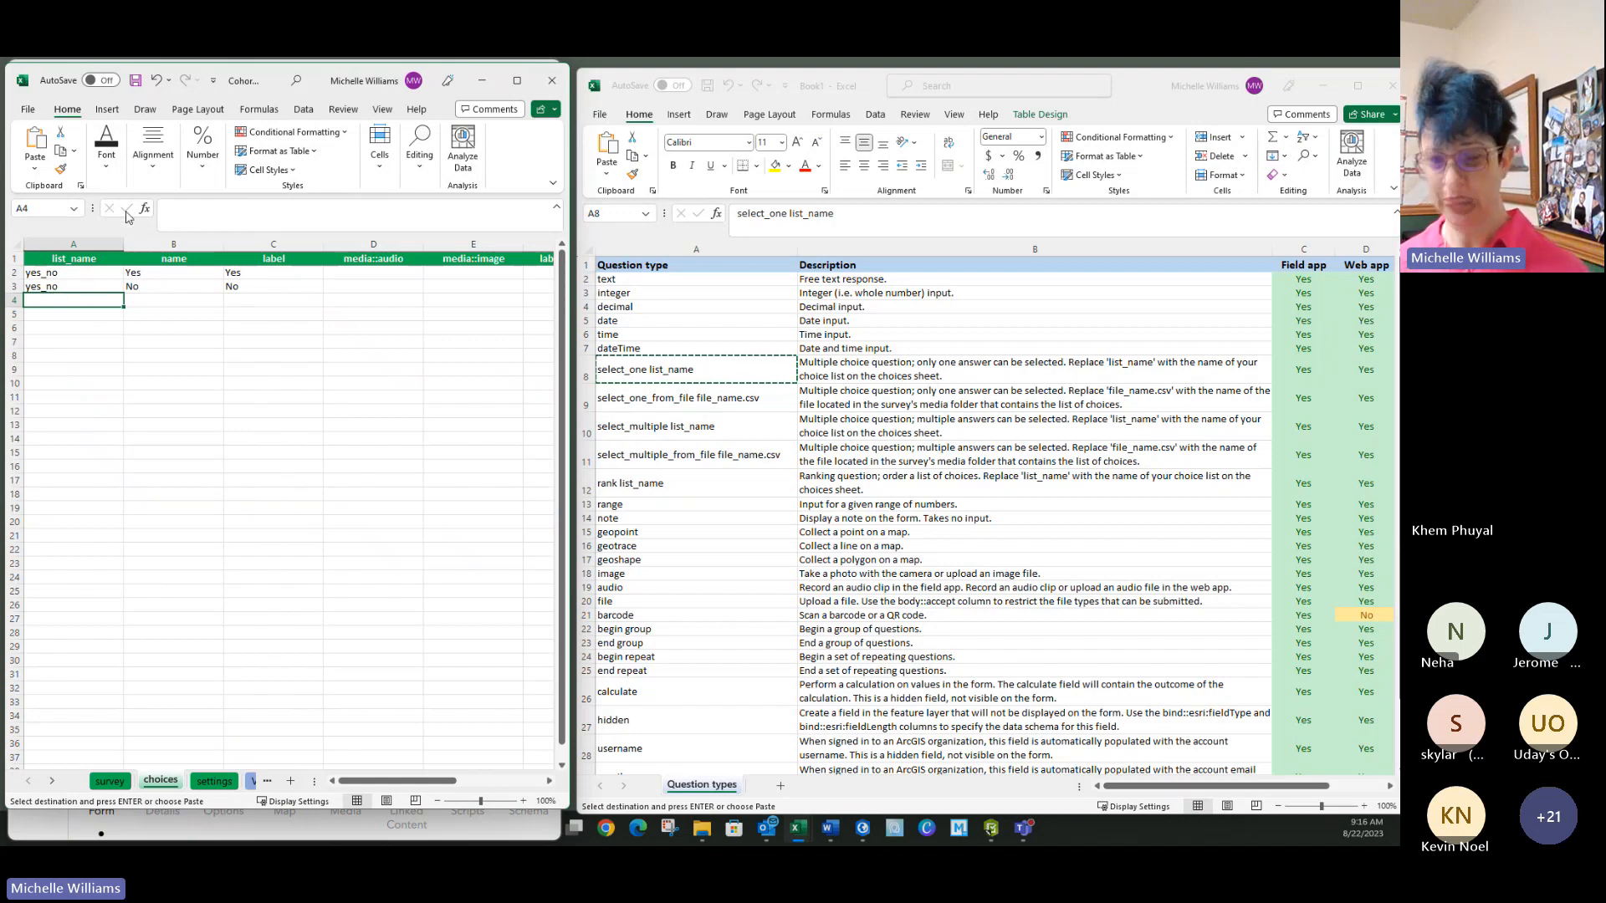
pyautogui.write('fire')
pyautogui.press('Return')
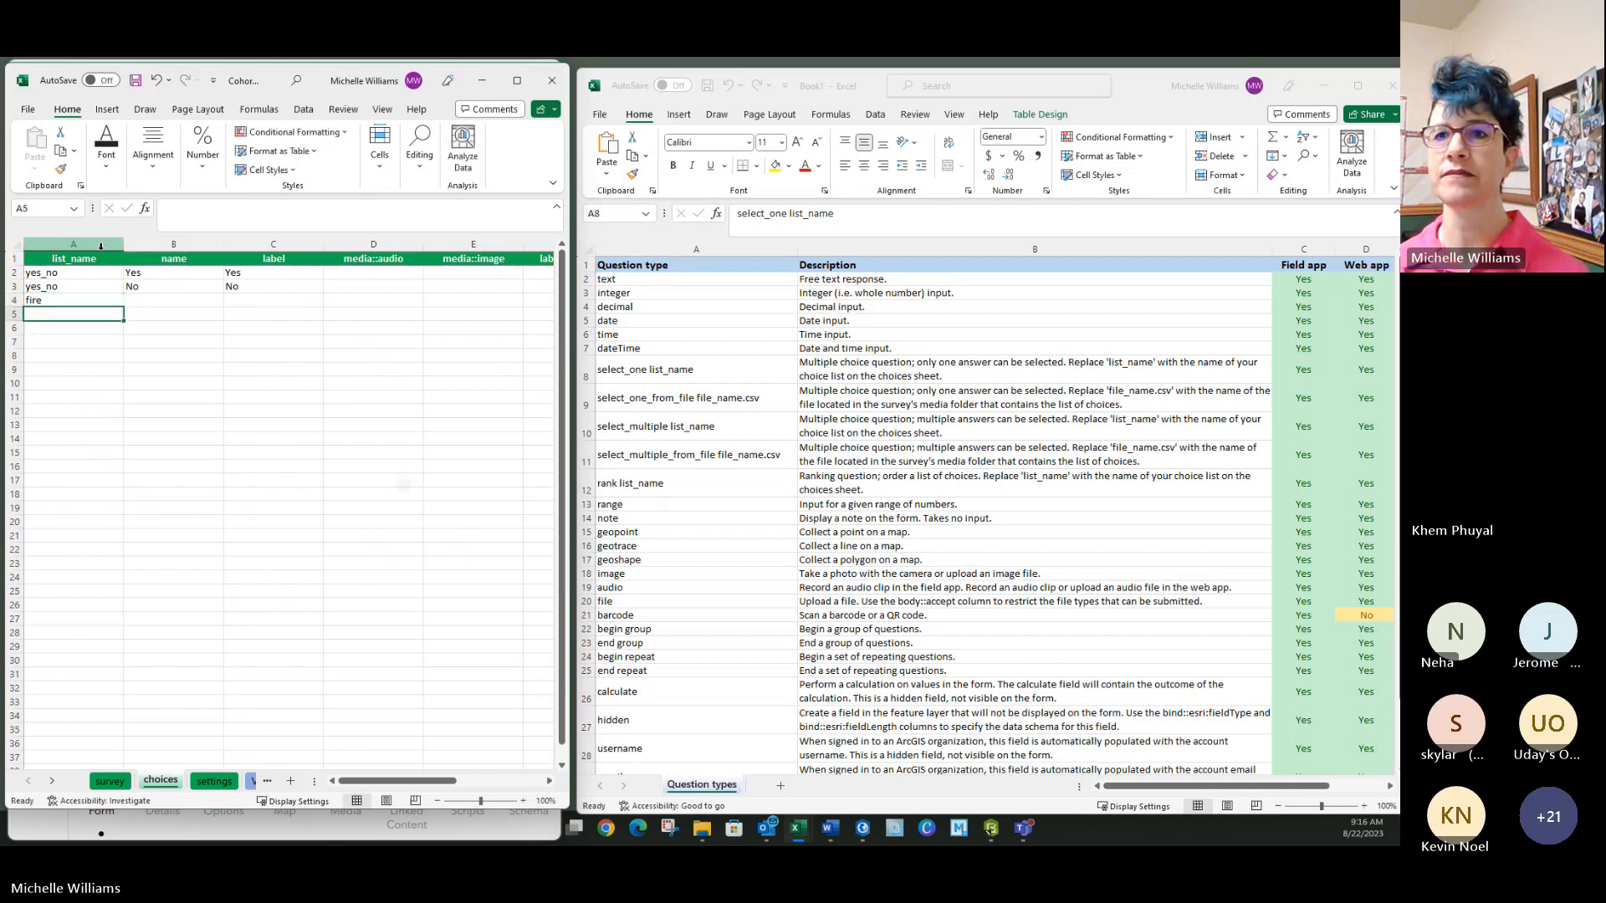
pyautogui.click(70, 303)
pyautogui.moveTo(124, 307); pyautogui.dragTo(126, 360)
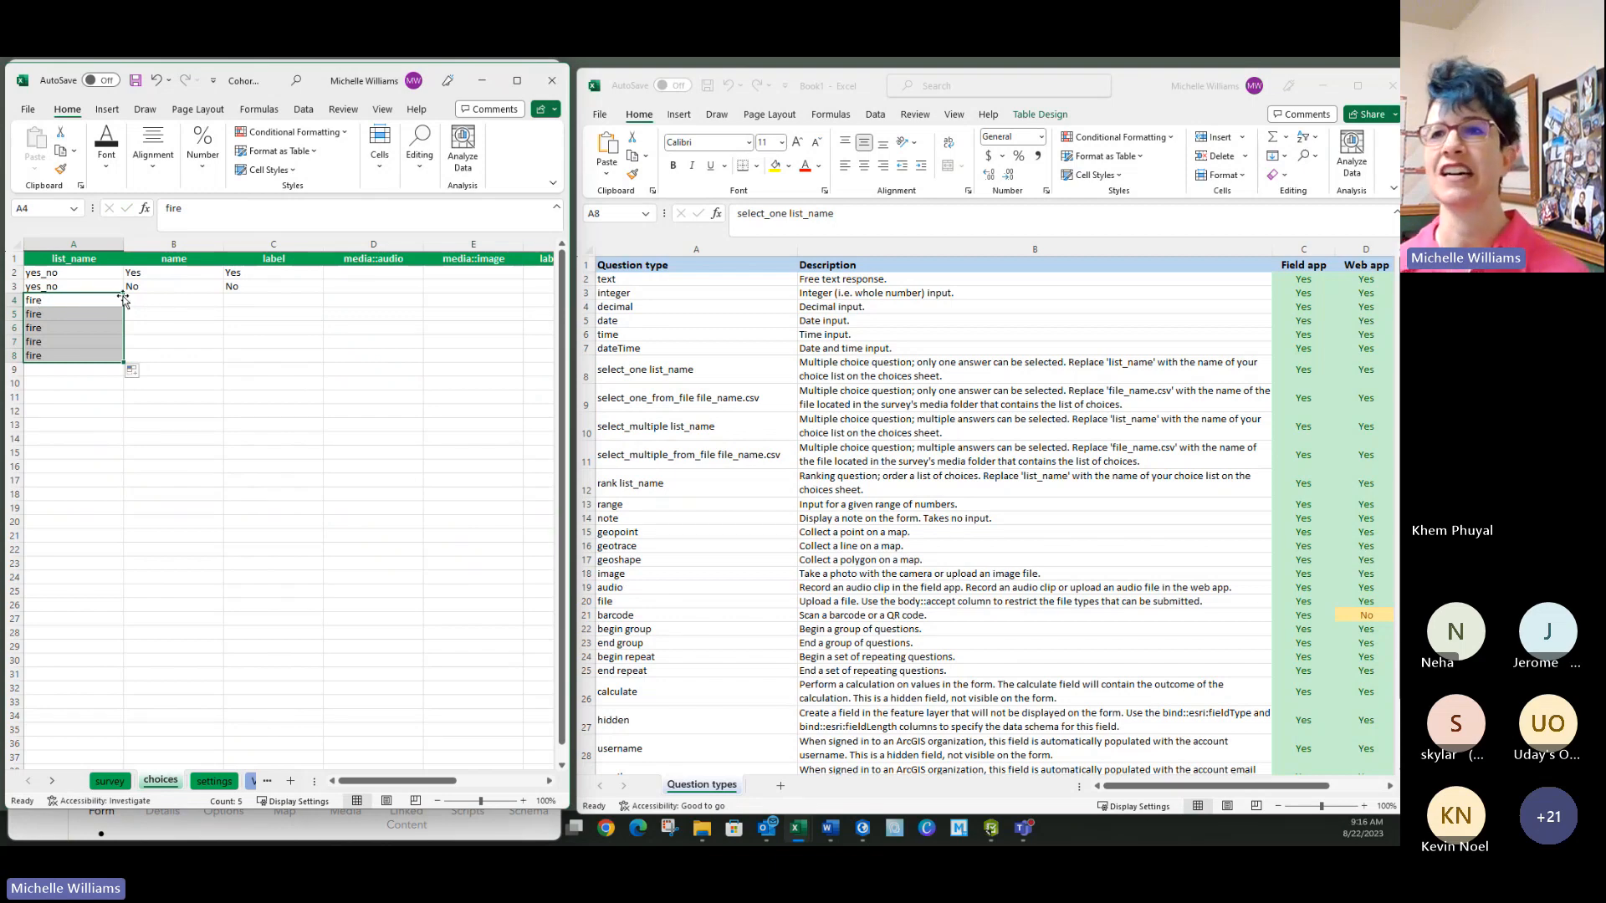
# Step: Label the five fire choices Dixie, River, Apple, Bear and CZU in rows 4 to 8
pyautogui.click(157, 300)
pyautogui.click(257, 299)
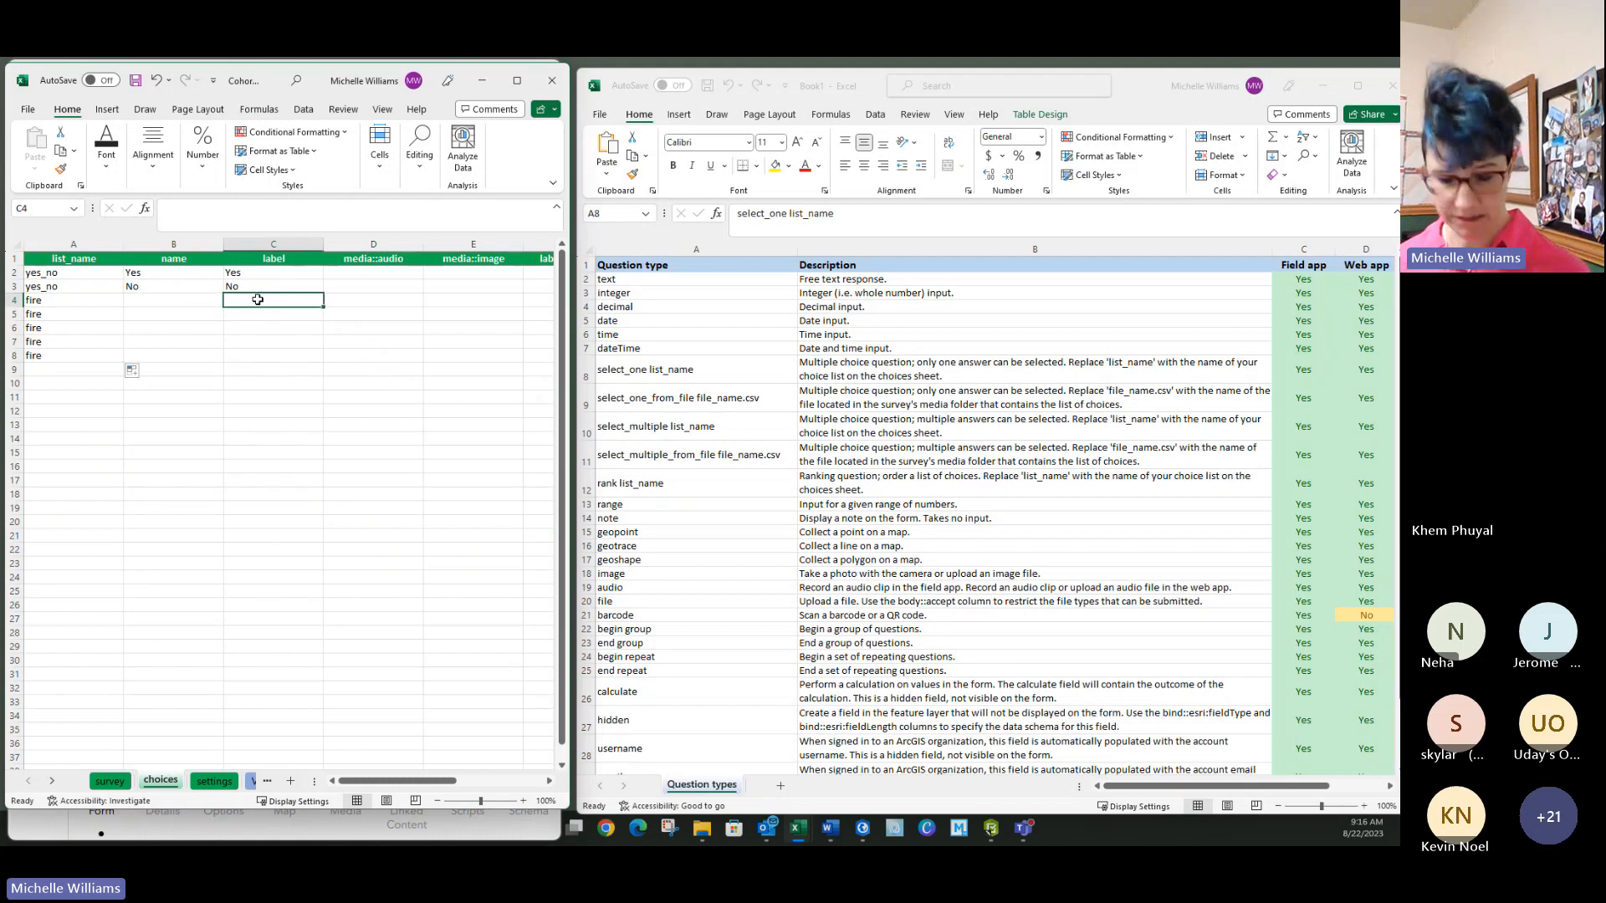
pyautogui.write('Dixie')
pyautogui.press('Return')
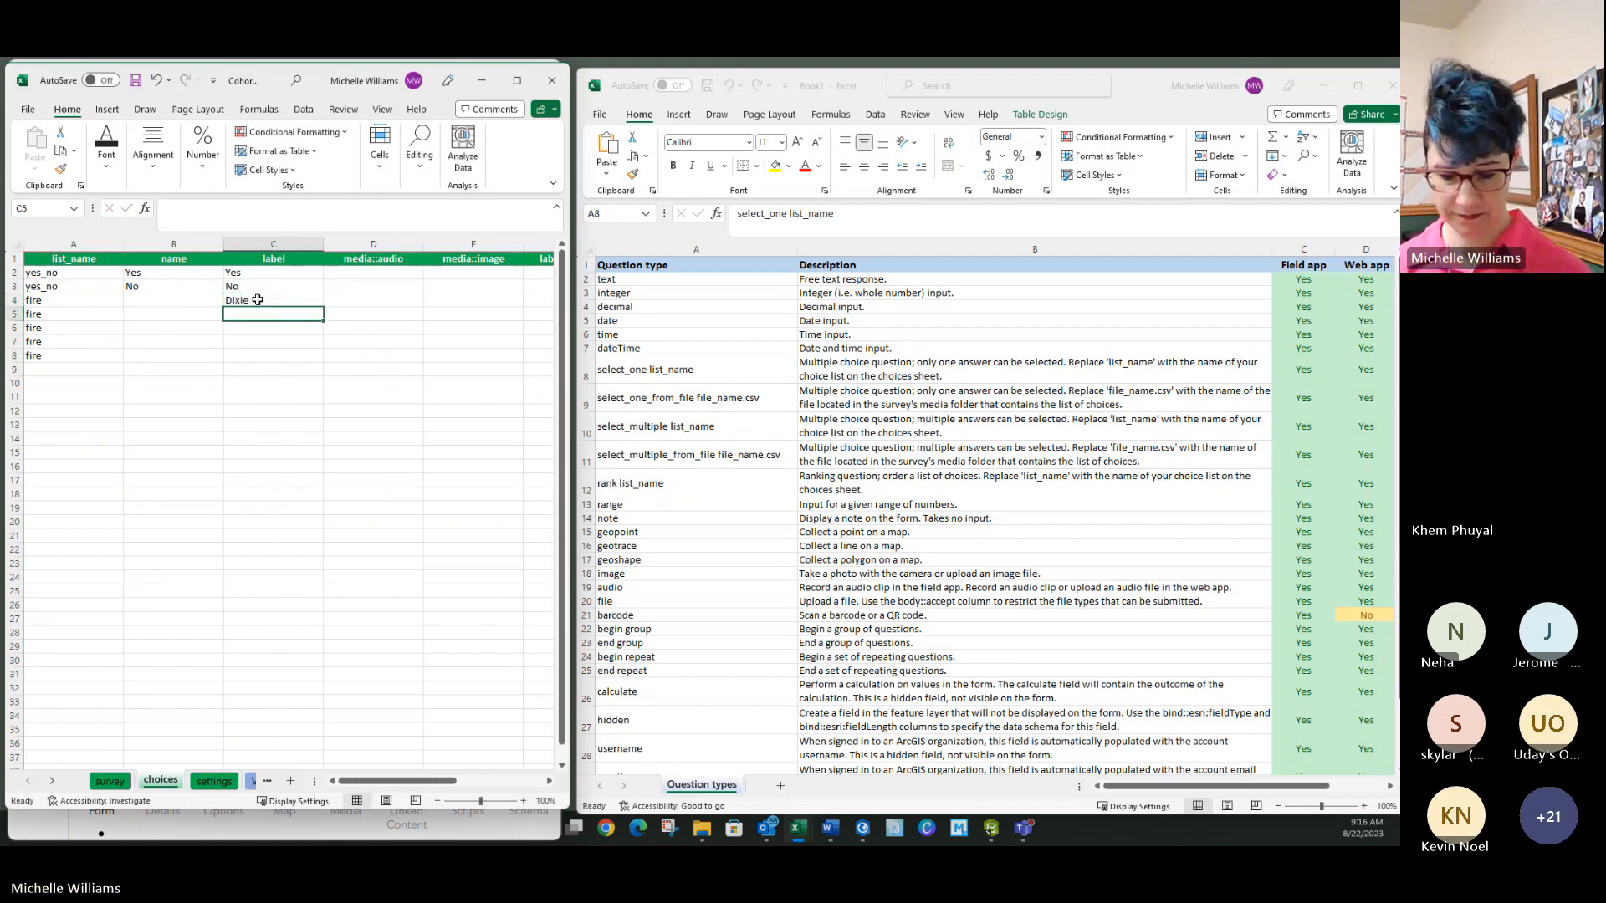
pyautogui.write('River')
pyautogui.press('Return')
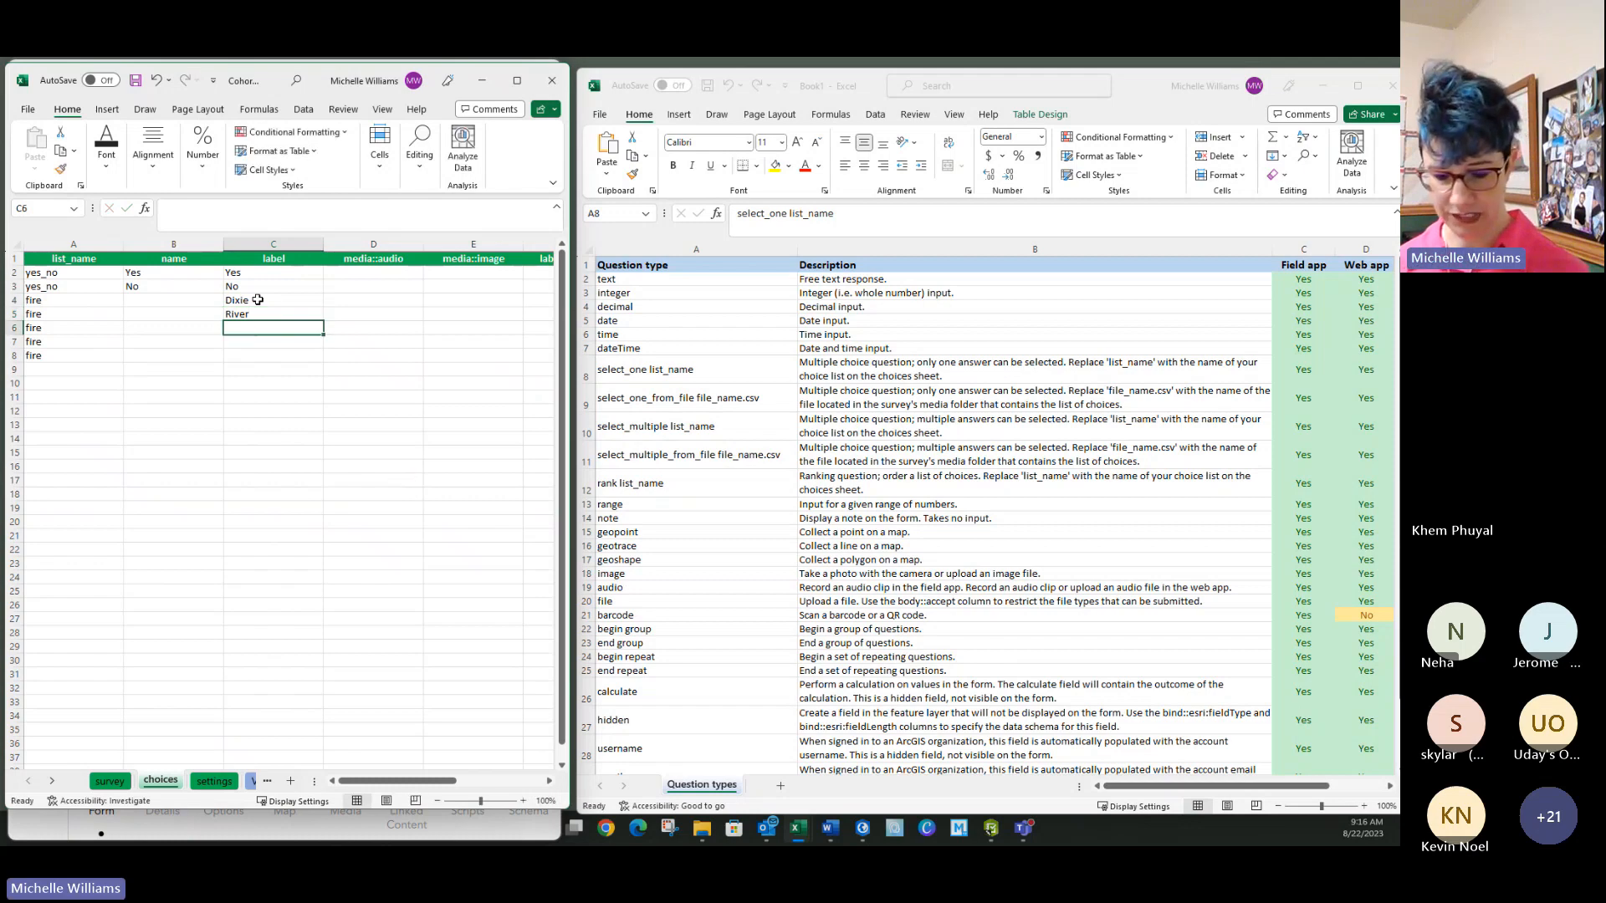
pyautogui.write('Apple')
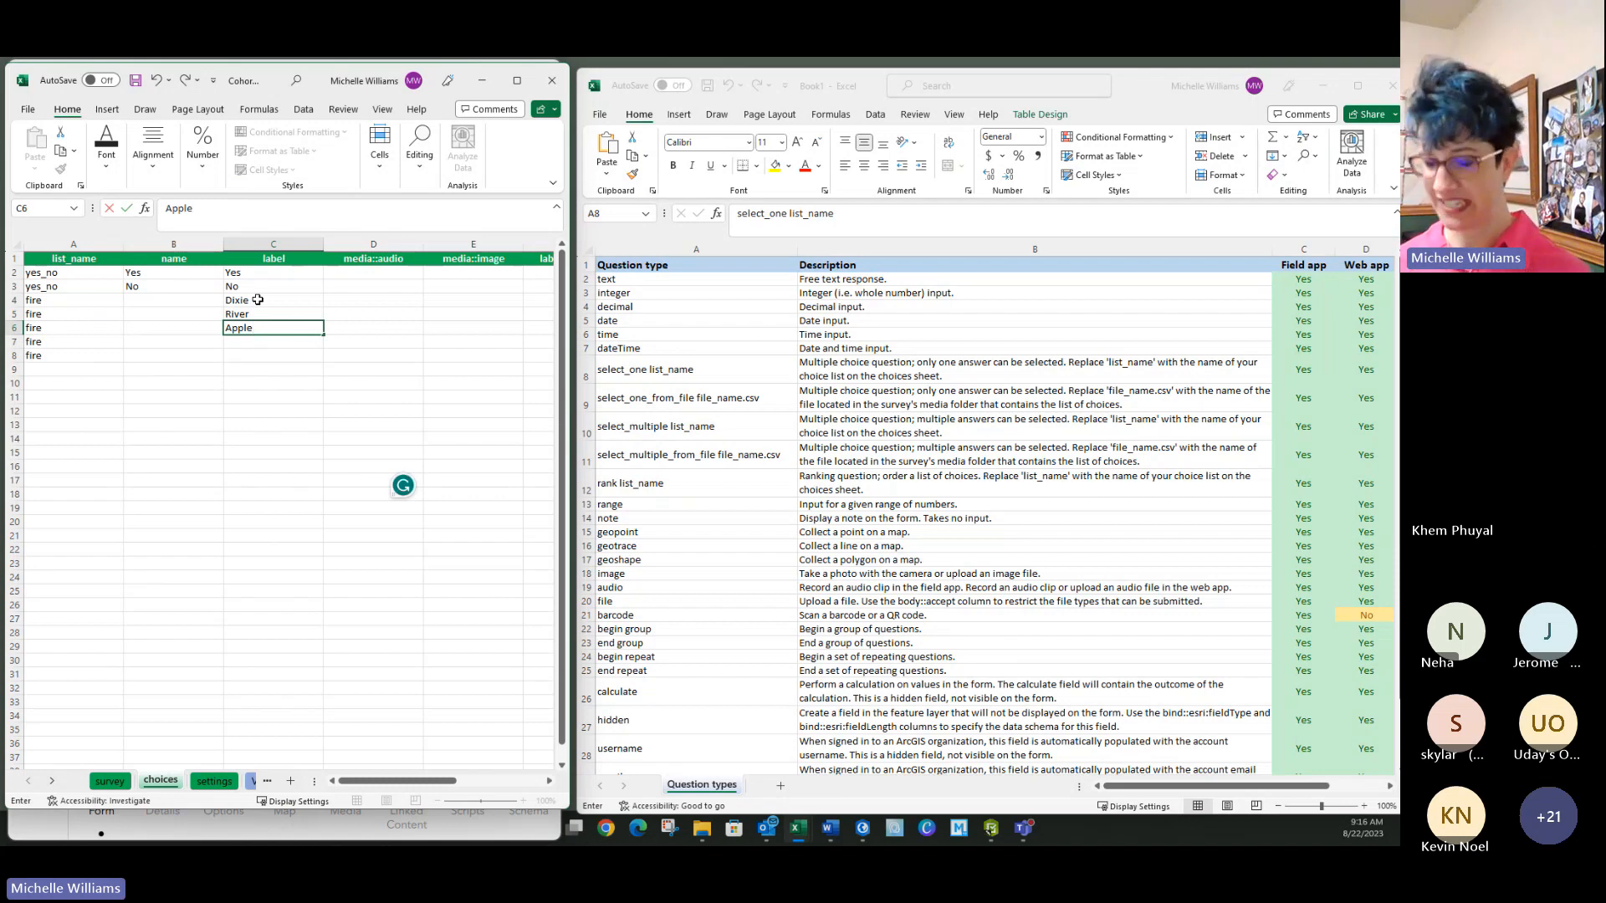
pyautogui.press('Return')
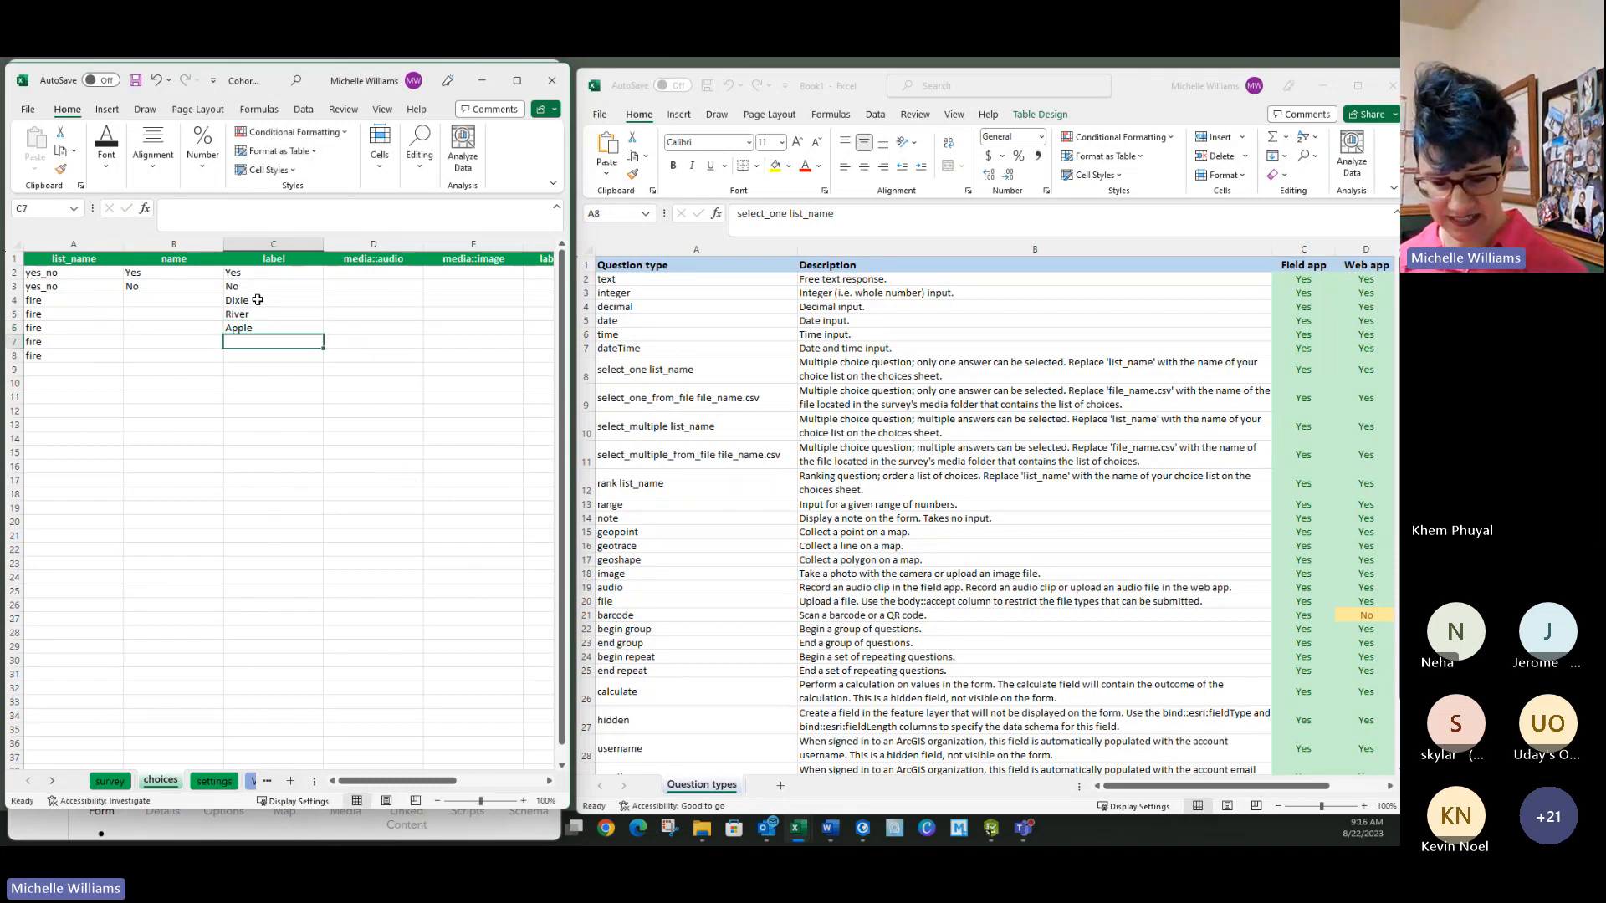
pyautogui.write('Bear')
pyautogui.press('Return')
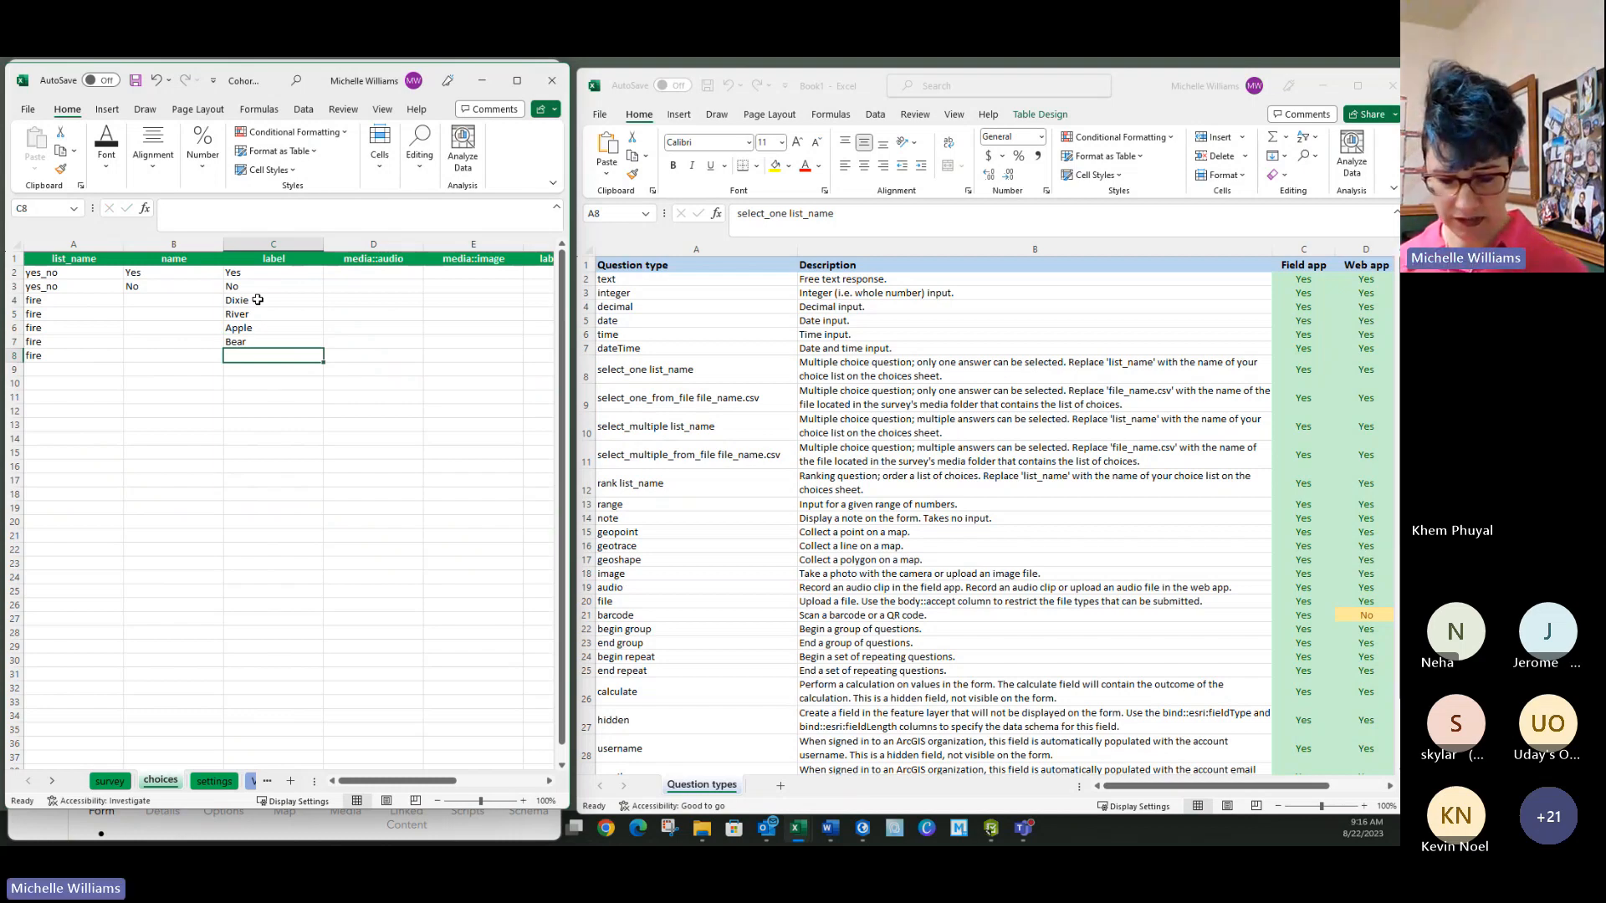
pyautogui.write('CZU')
pyautogui.press('Return')
pyautogui.click(175, 396)
pyautogui.click(249, 355)
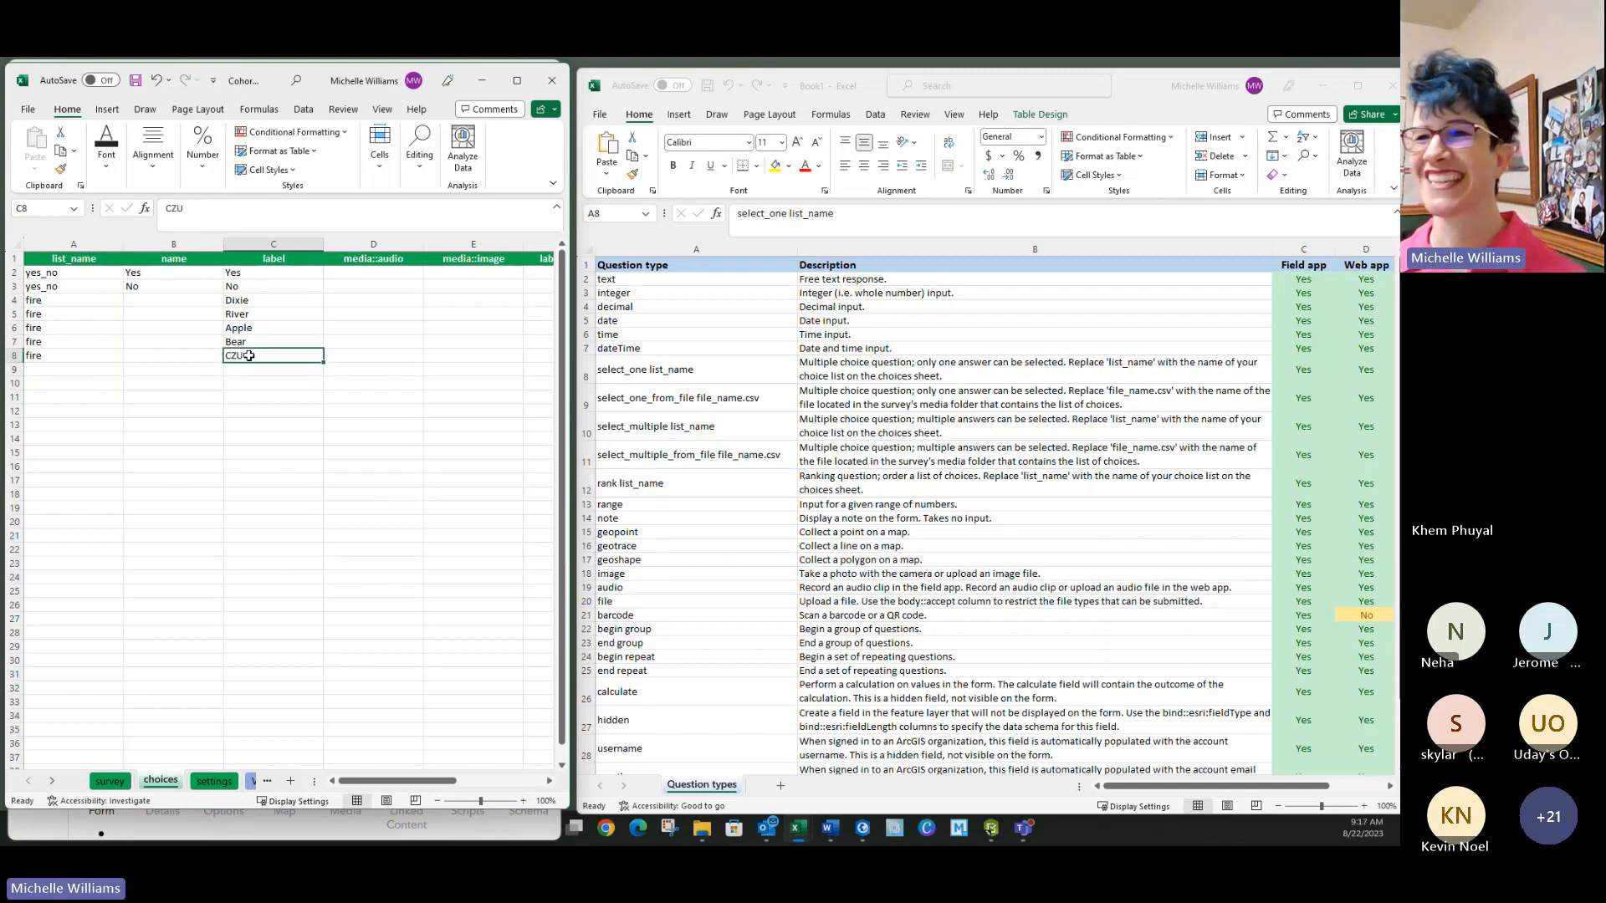
# Step: Copy the five fire labels and paste them as values into the name column of the same rows
pyautogui.moveTo(263, 302); pyautogui.dragTo(261, 359)
pyautogui.hotkey('ctrl', 'c')
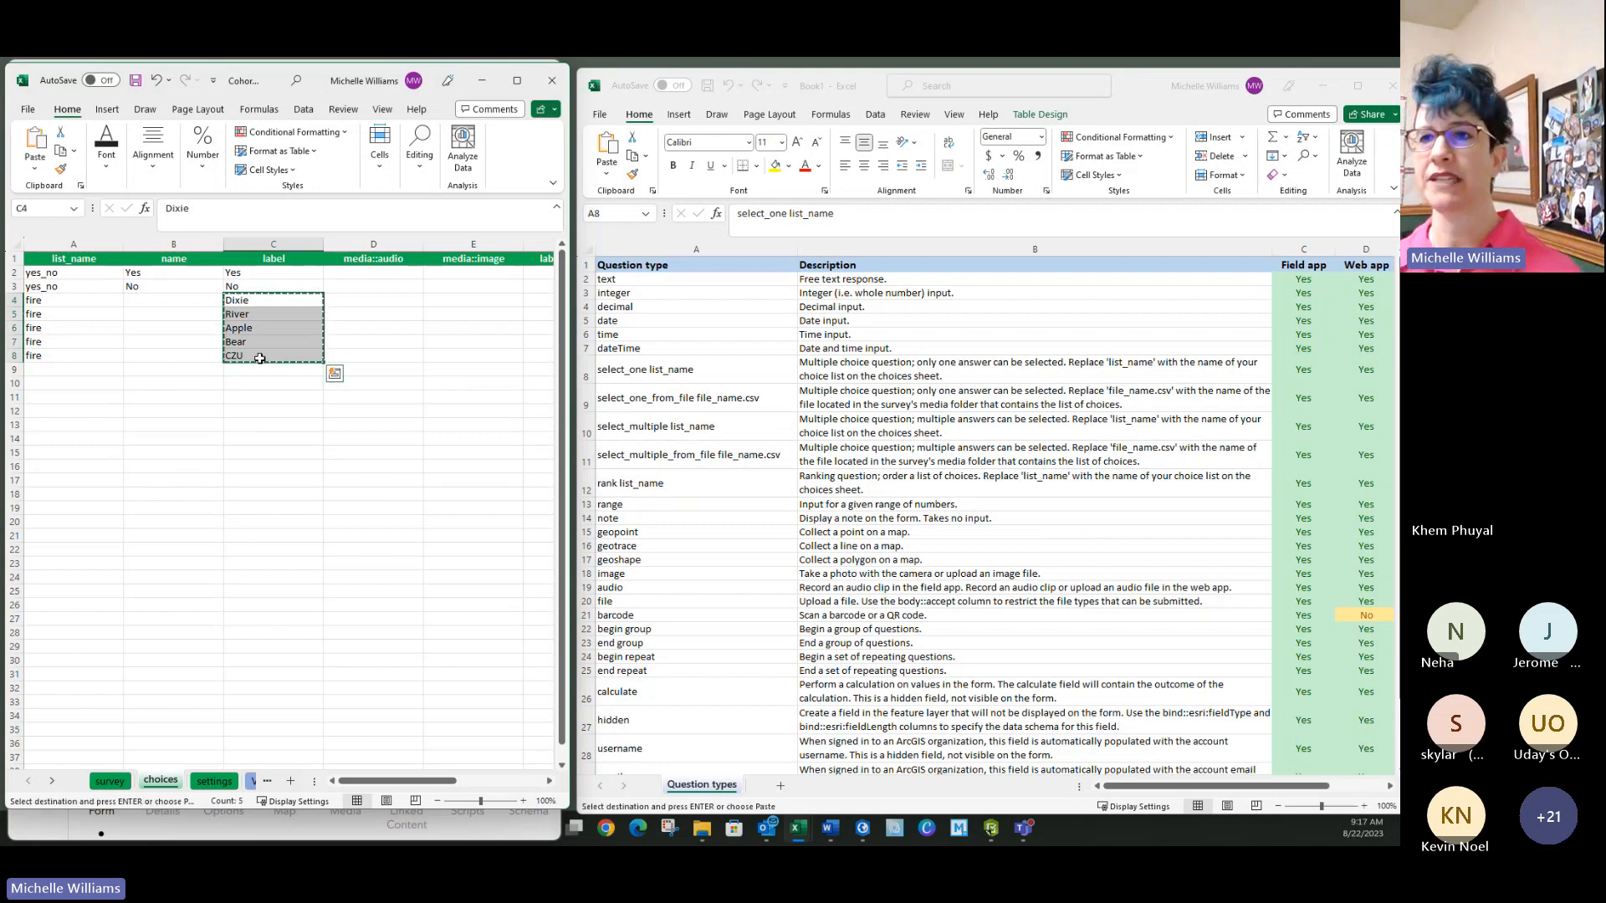
pyautogui.click(155, 301)
pyautogui.rightClick(155, 302)
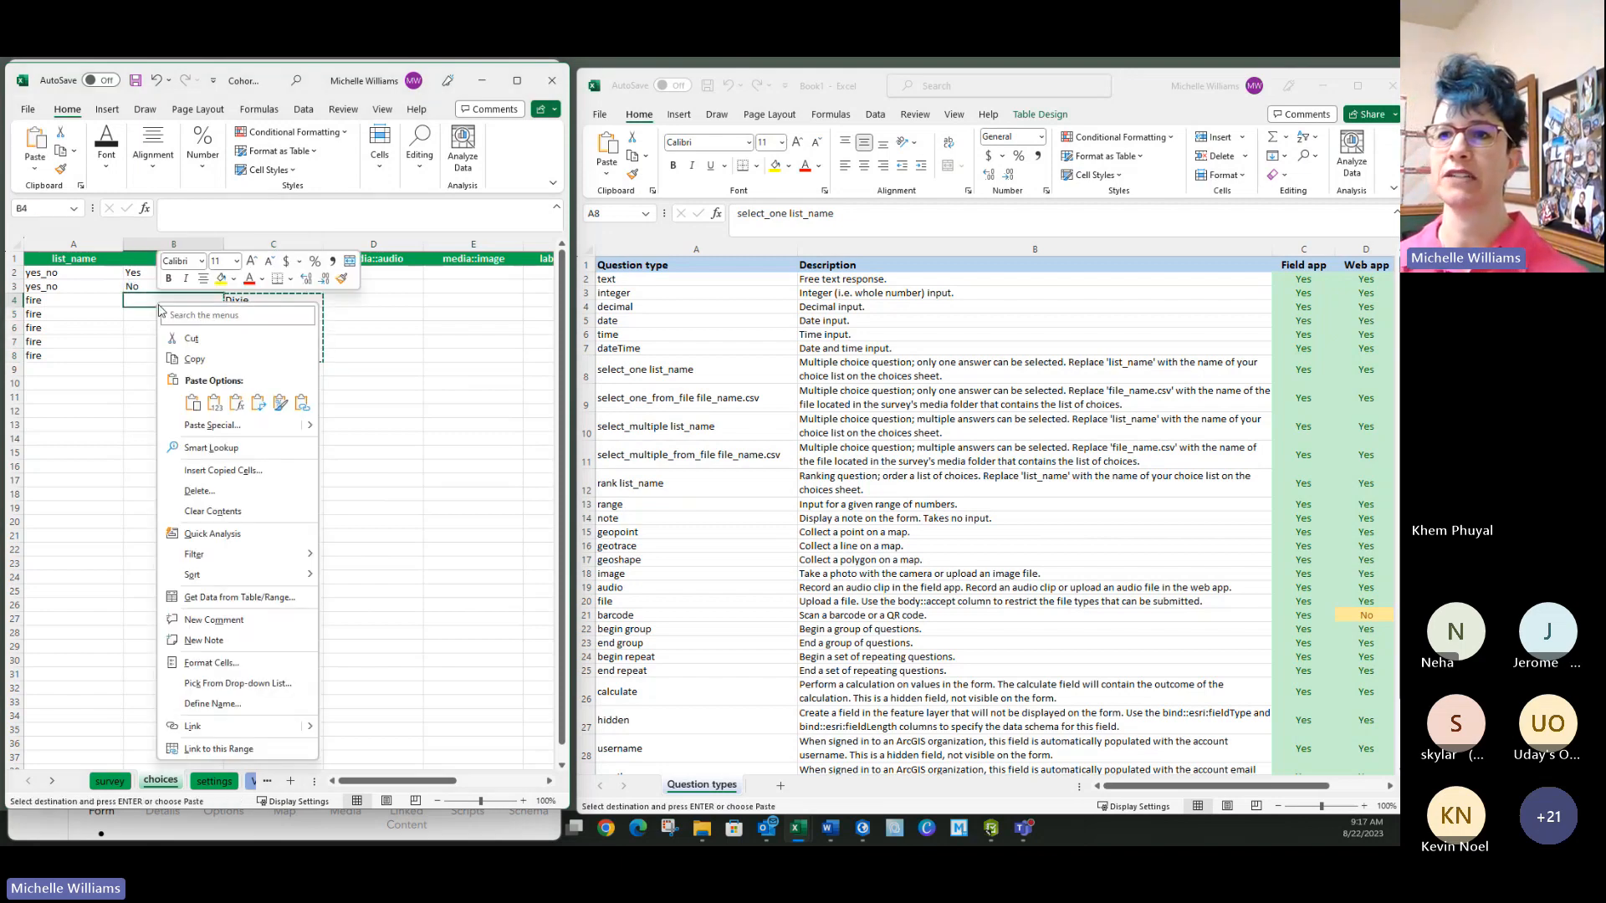
pyautogui.click(214, 405)
pyautogui.click(172, 438)
pyautogui.press('Escape')
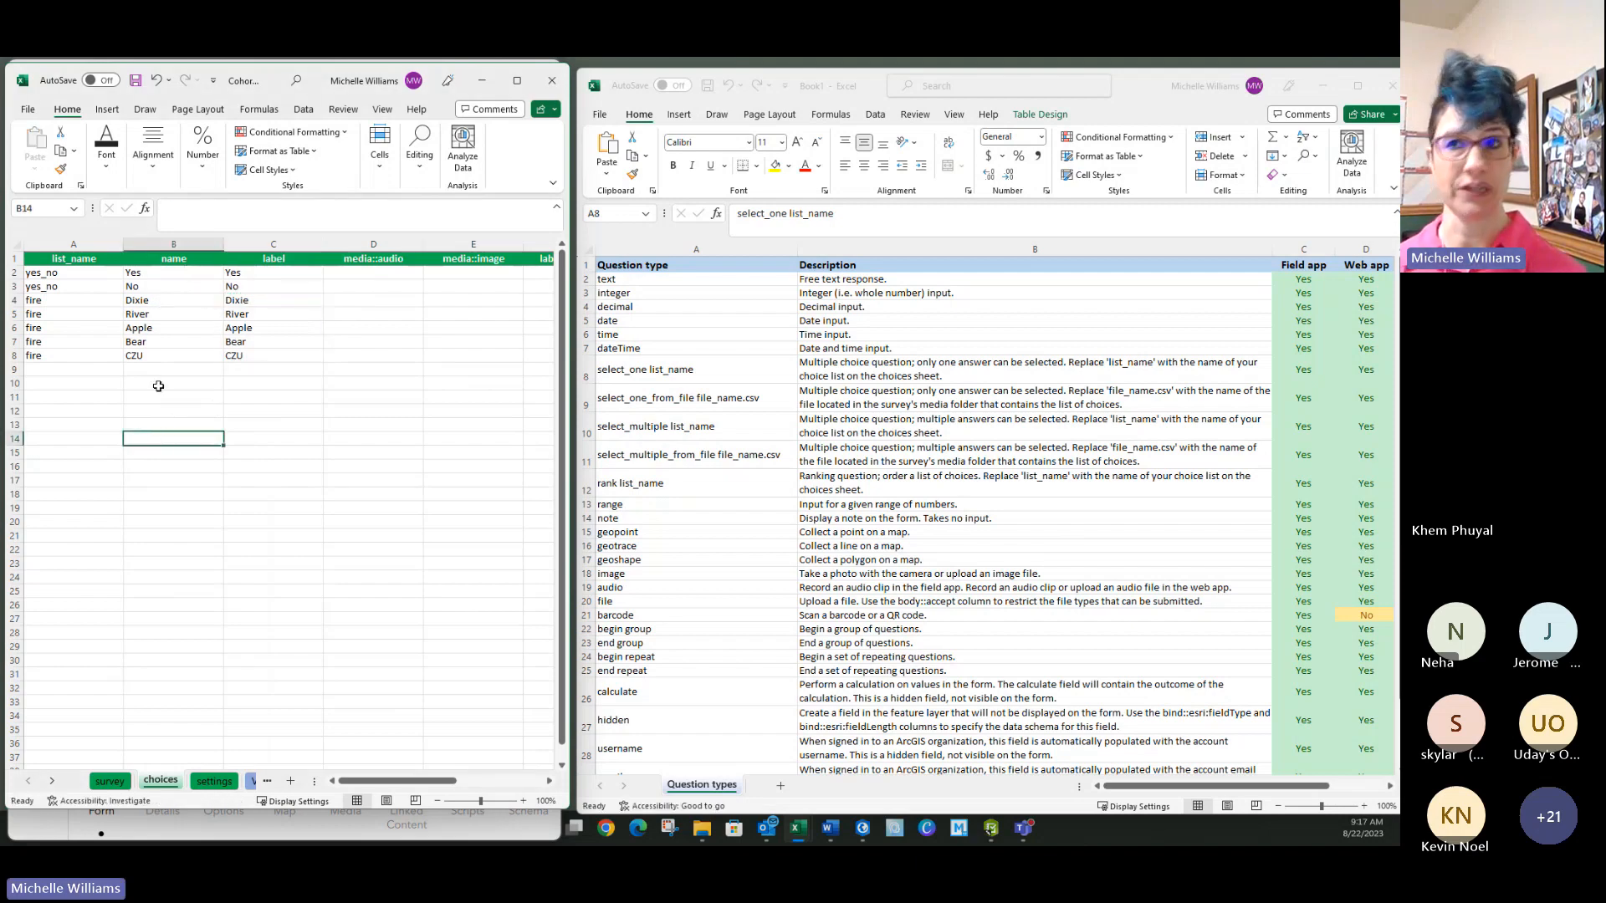
# Step: Try extending the CZU choice name down to row 9, and clear the extra entry
pyautogui.click(187, 356)
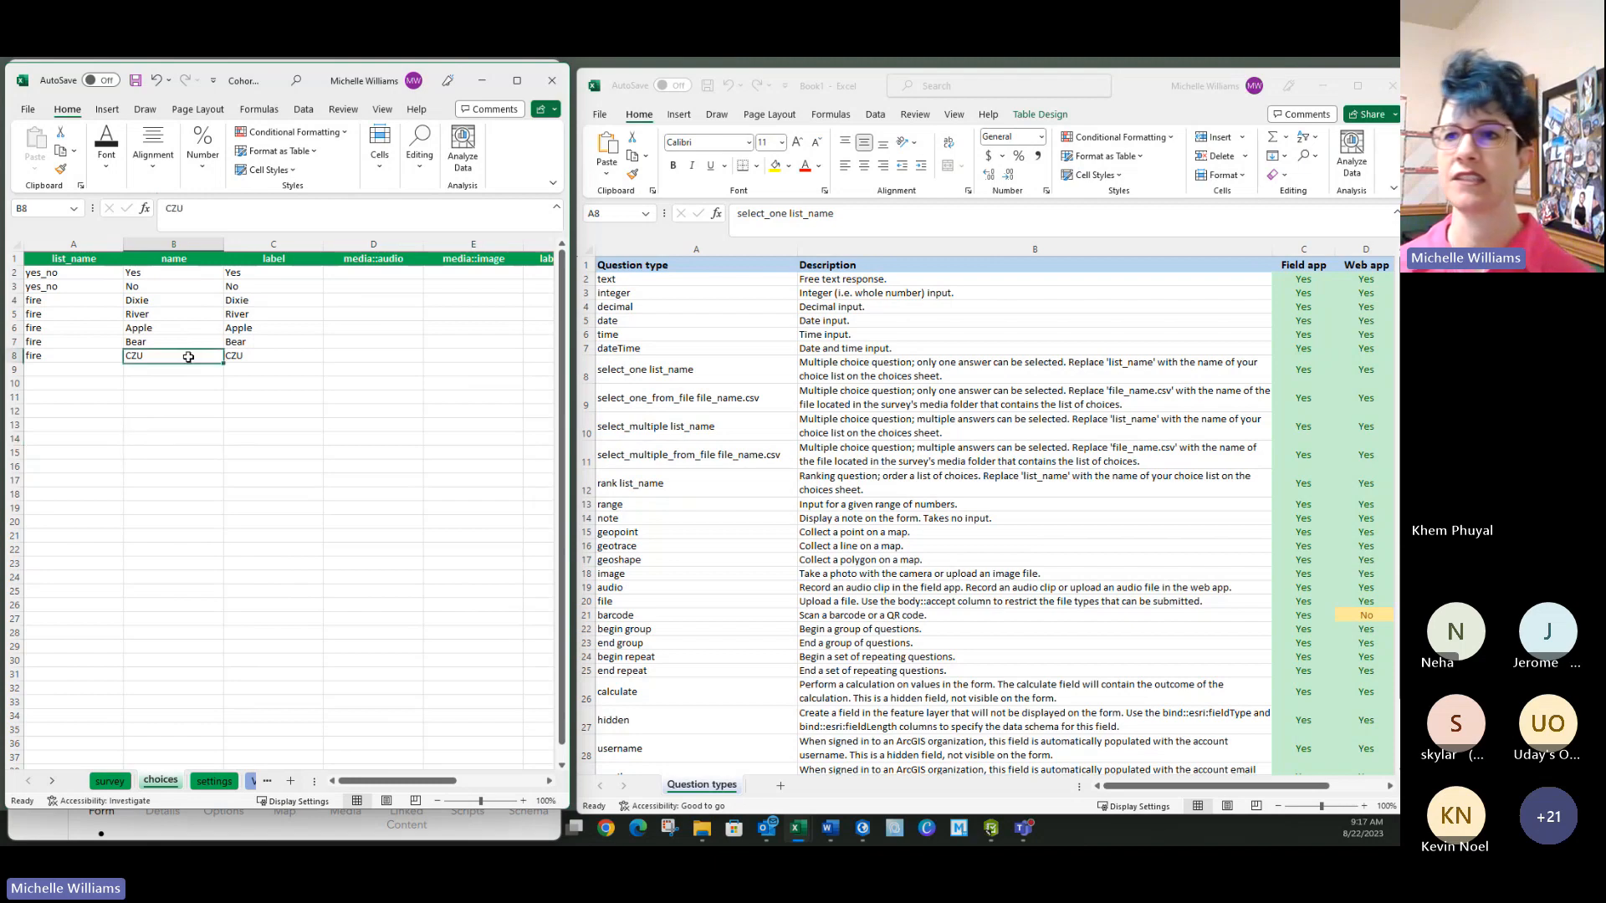
pyautogui.moveTo(223, 363); pyautogui.dragTo(221, 373)
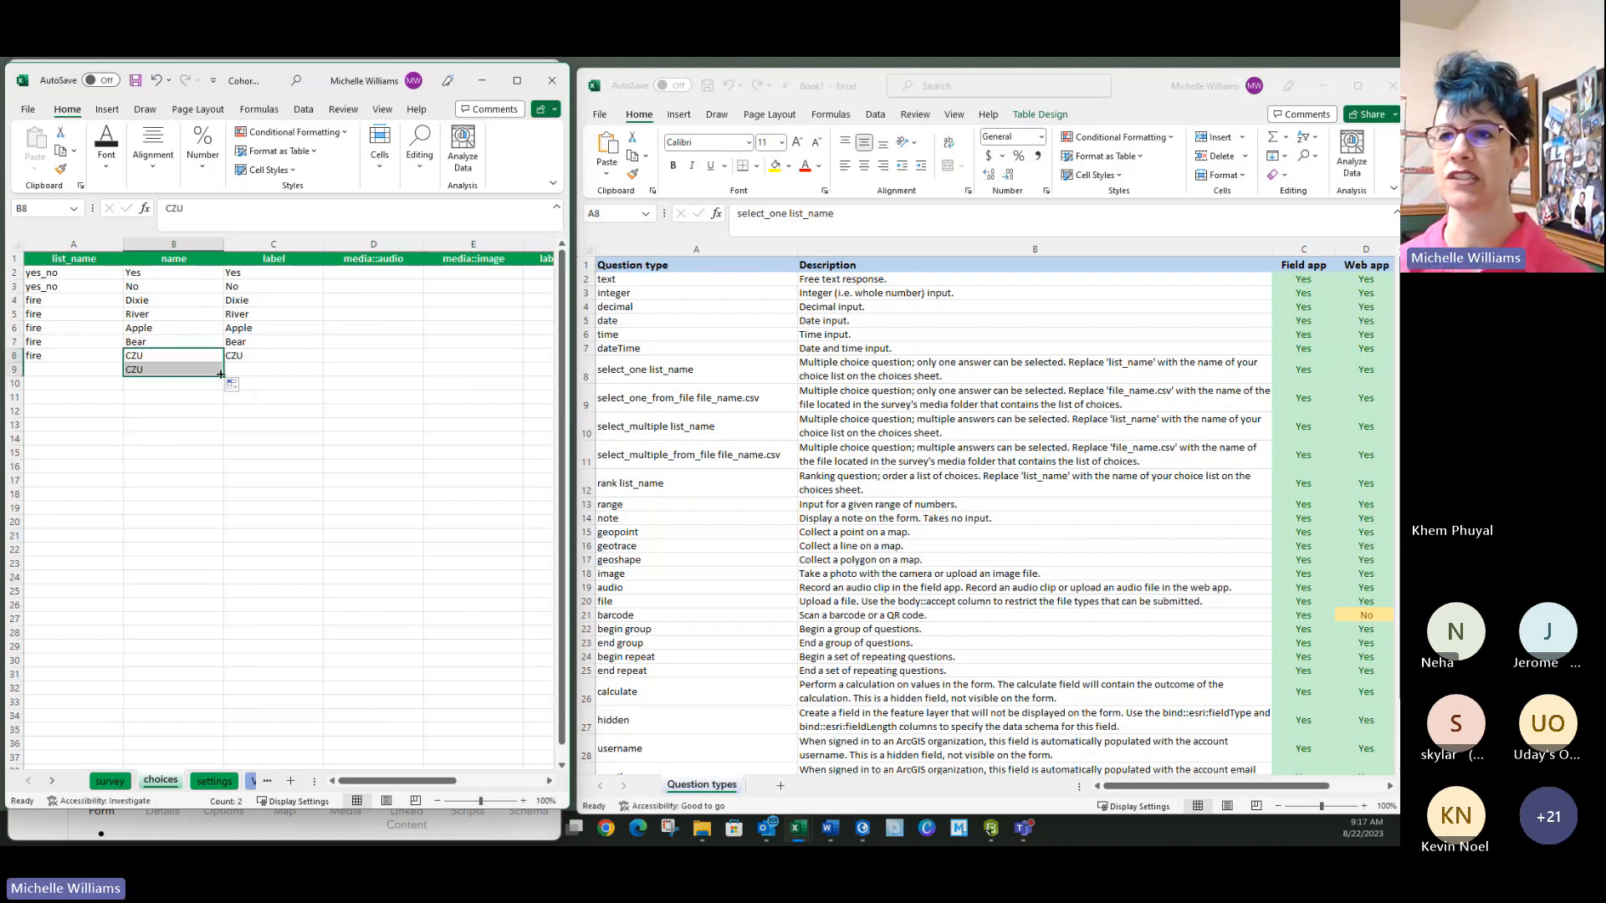
pyautogui.click(149, 366)
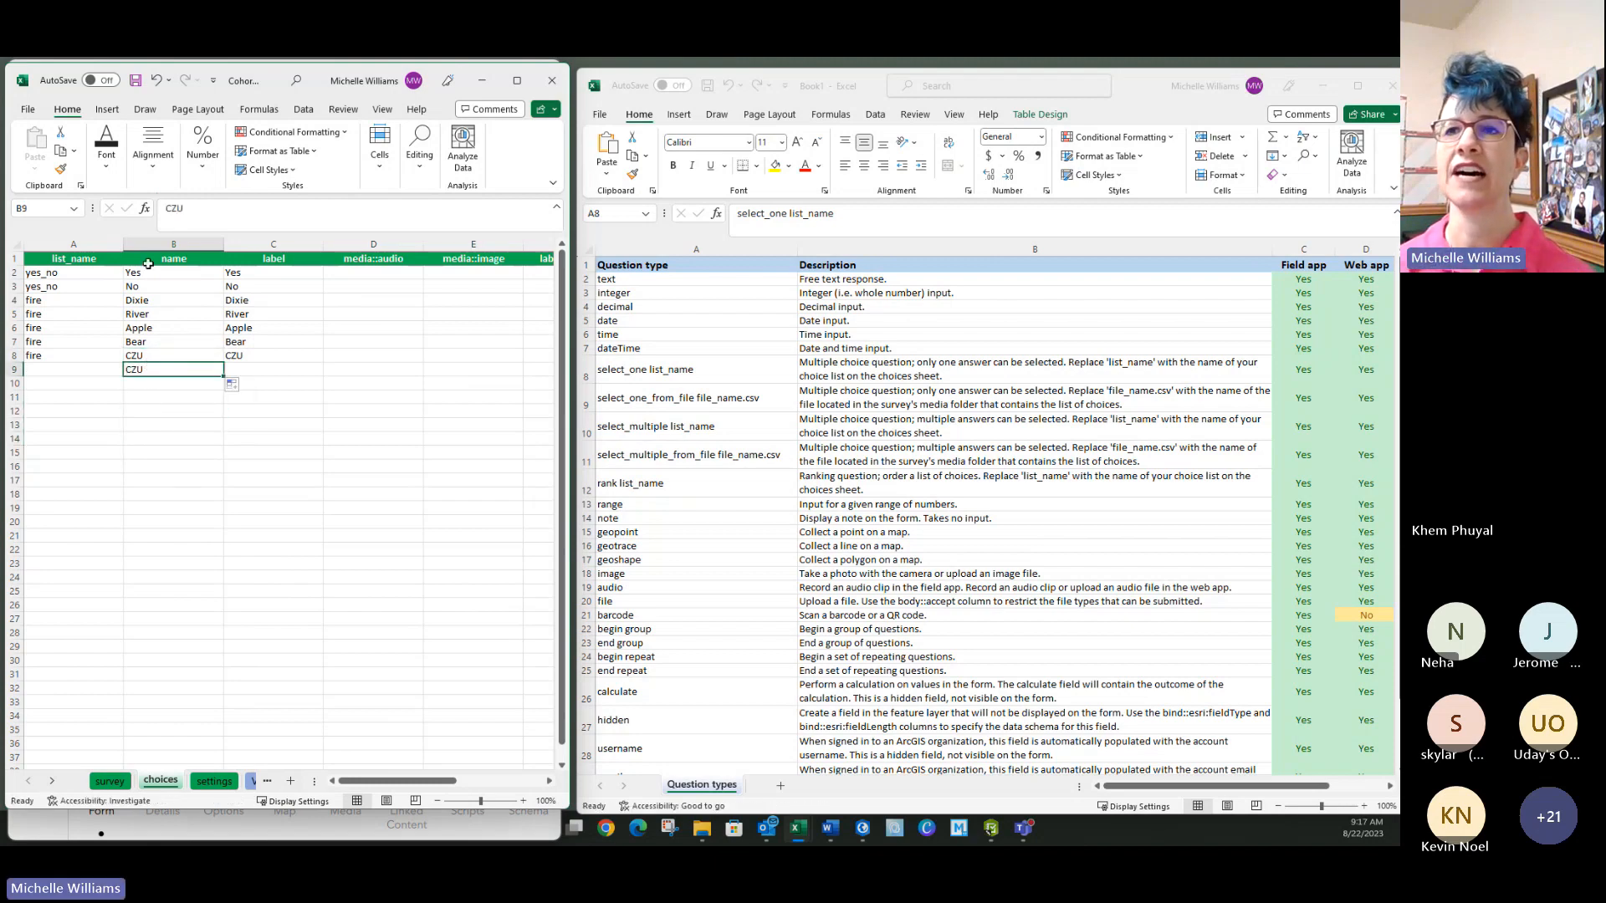
pyautogui.press('Delete')
pyautogui.click(197, 408)
pyautogui.click(153, 353)
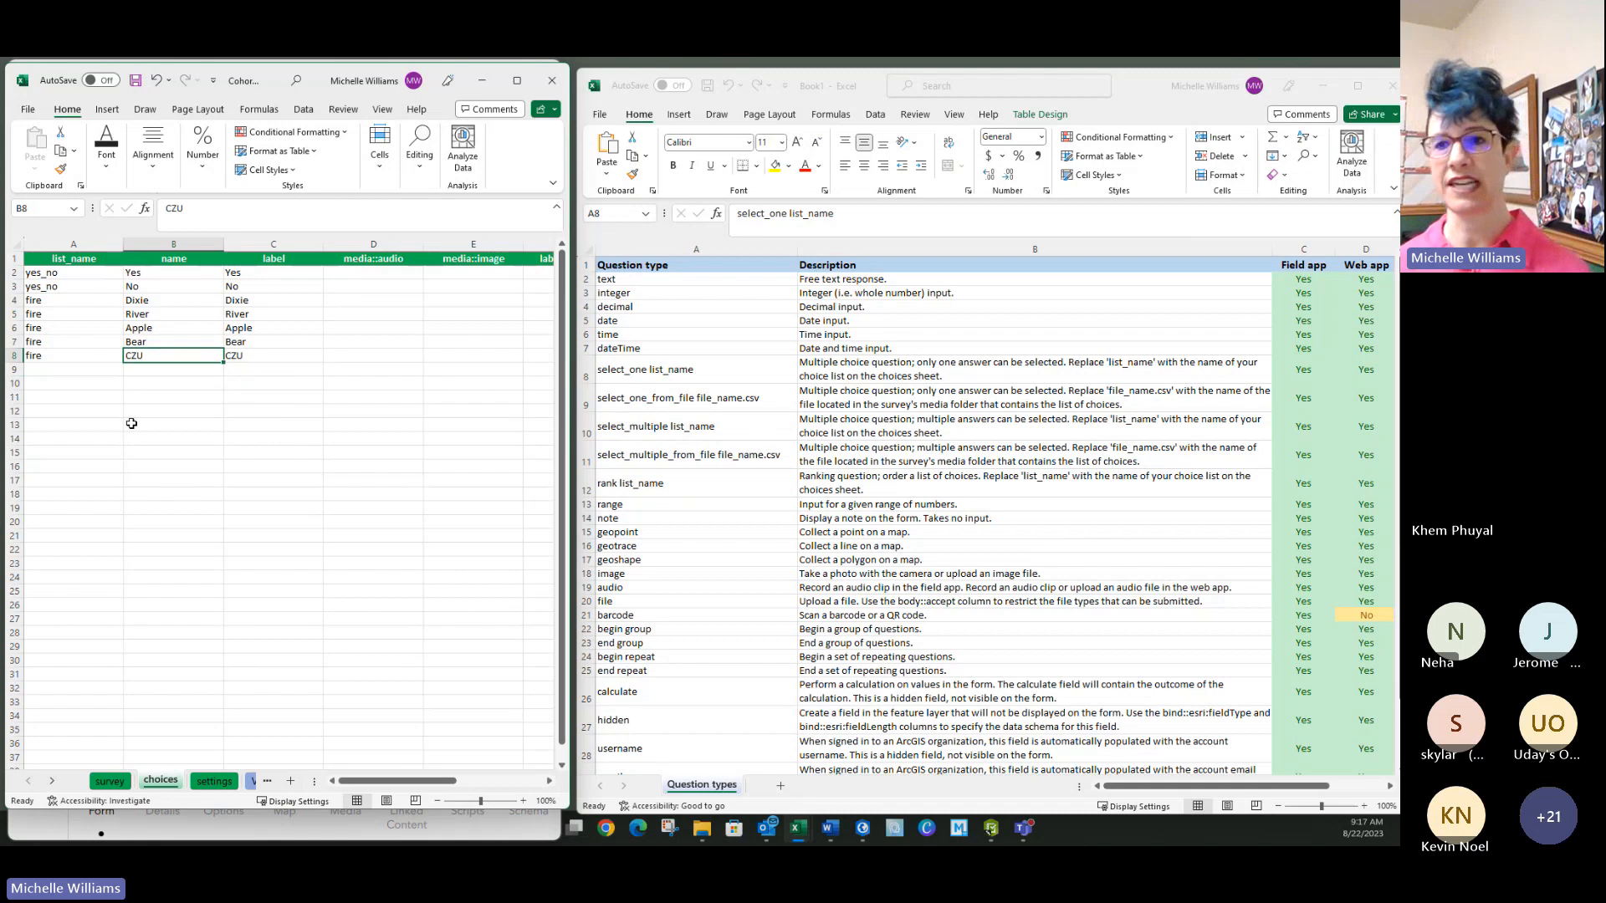
pyautogui.click(110, 780)
pyautogui.moveTo(218, 274); pyautogui.dragTo(221, 404)
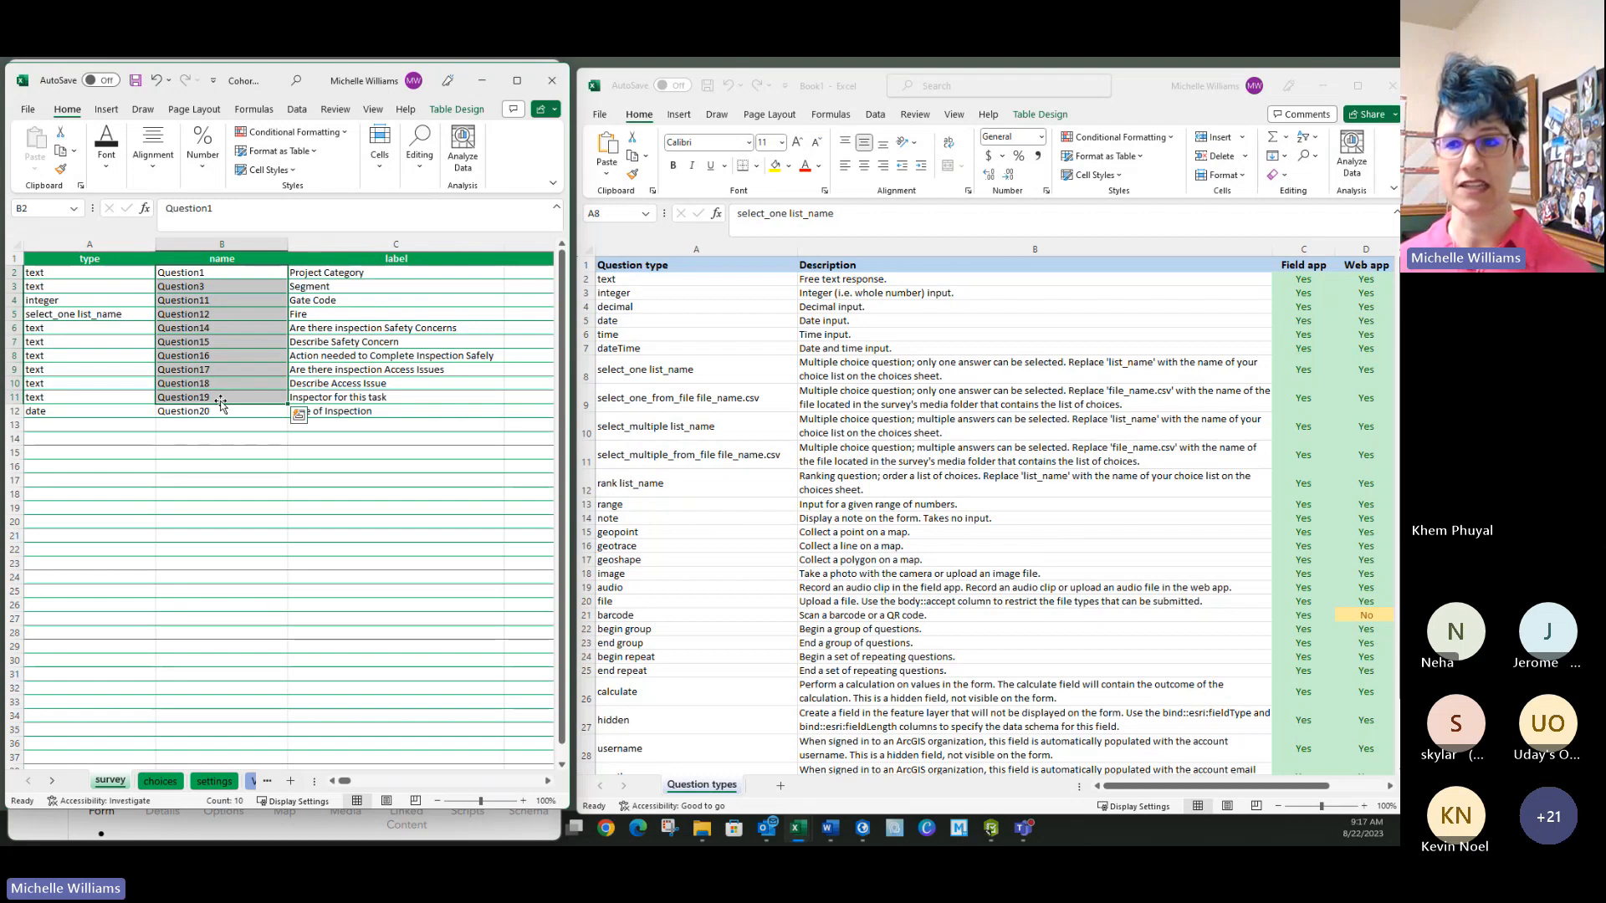
pyautogui.click(202, 426)
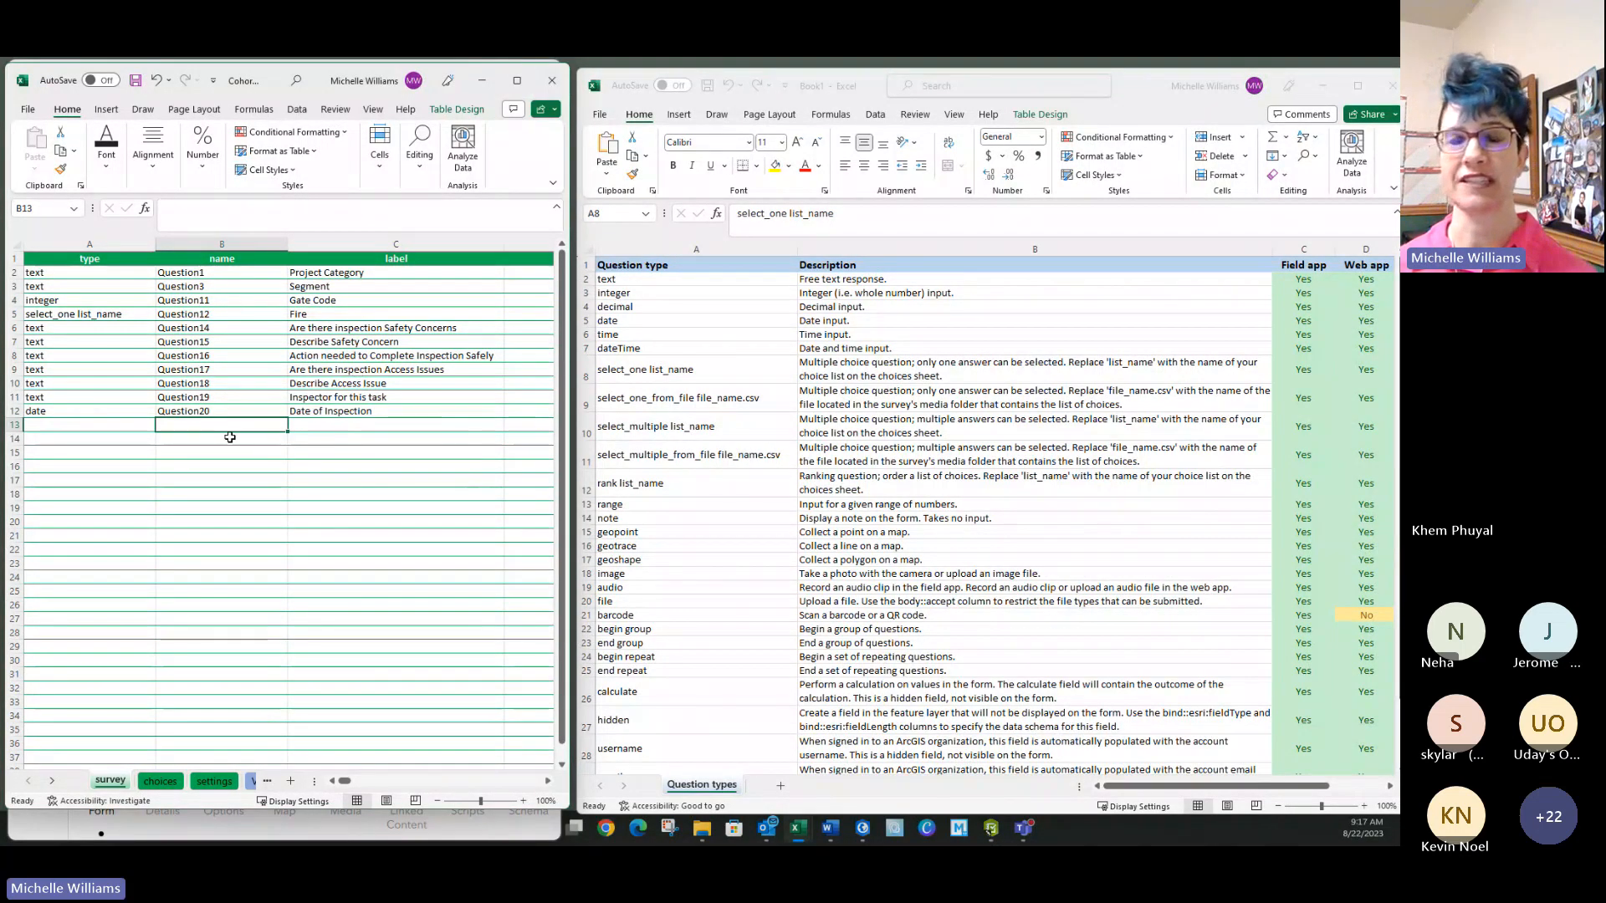
pyautogui.write('lat')
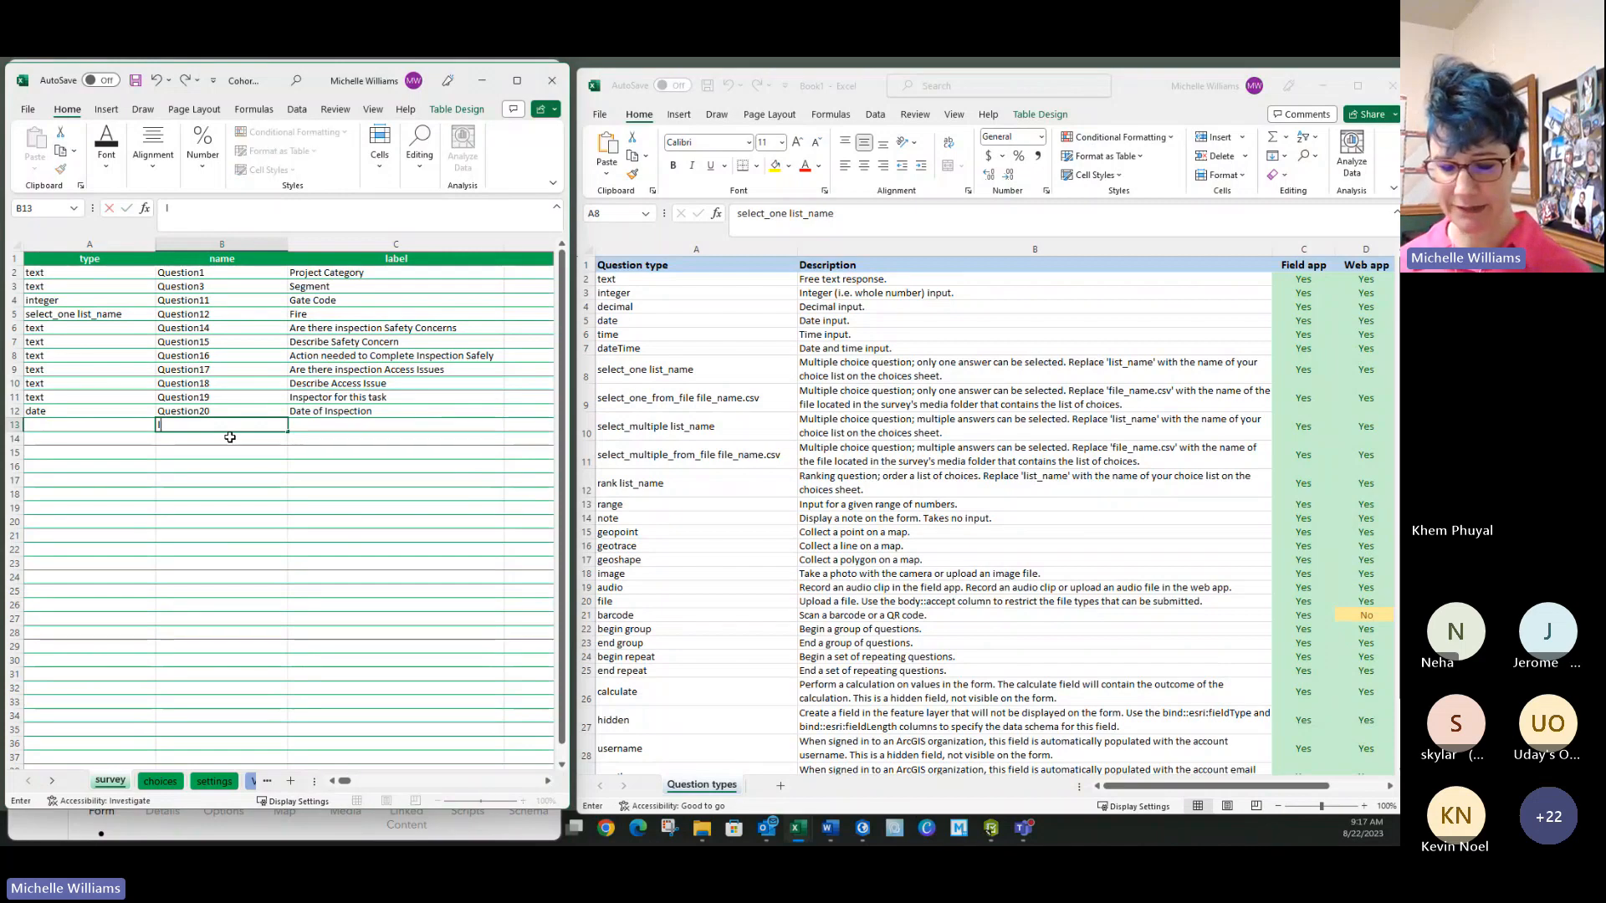
pyautogui.press('BackSpace')
pyautogui.press('BackSpace')
pyautogui.press('BackSpace')
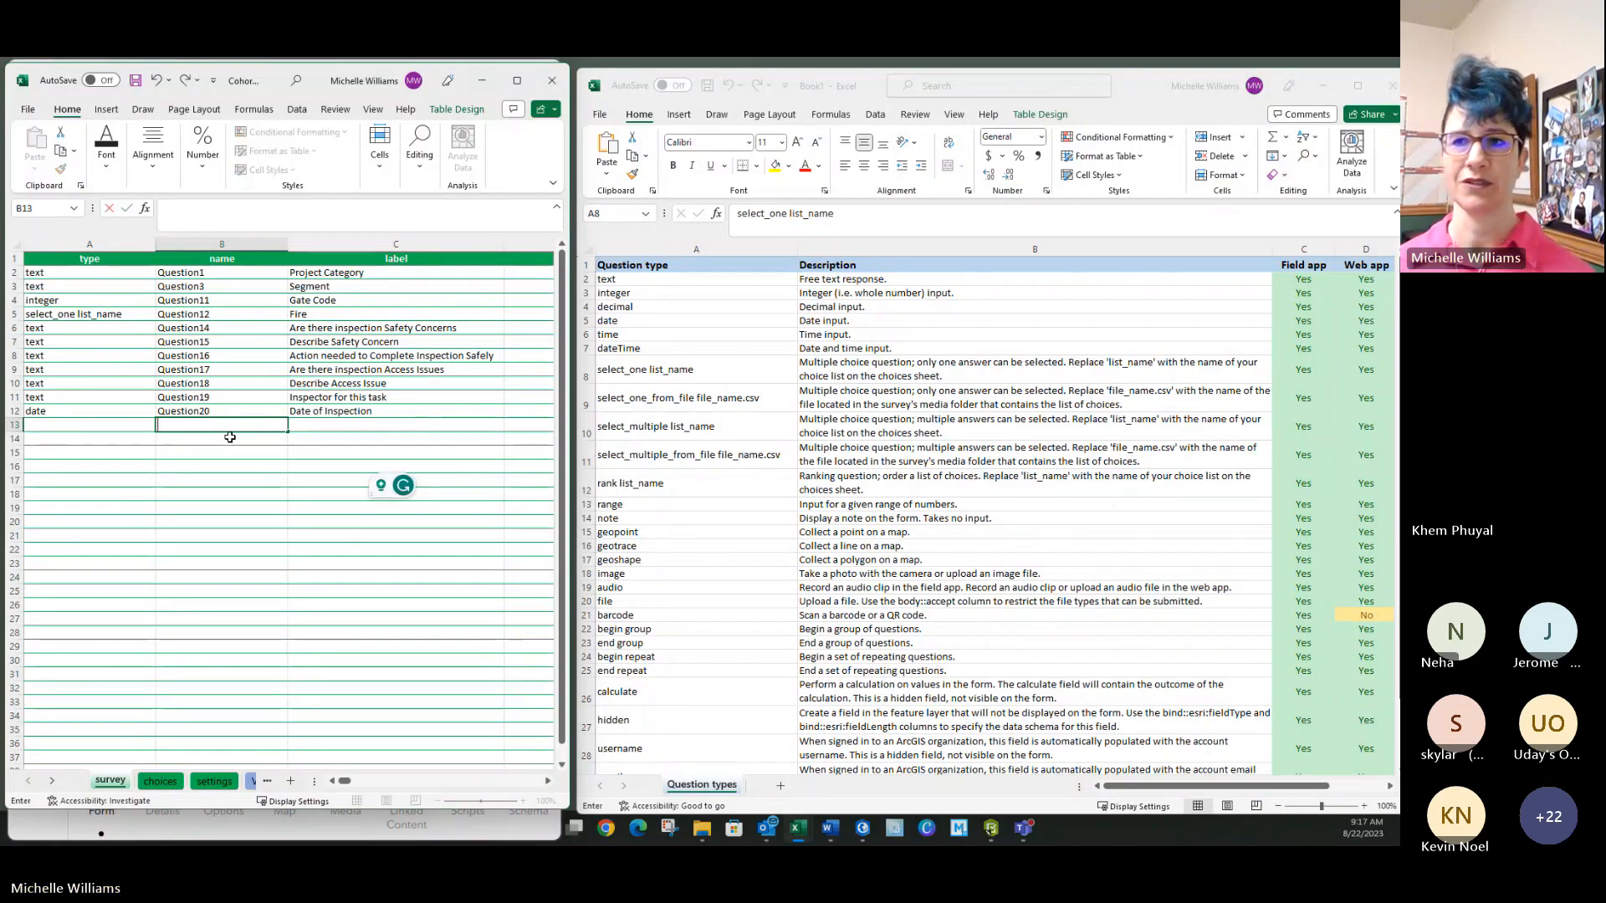
pyautogui.click(222, 577)
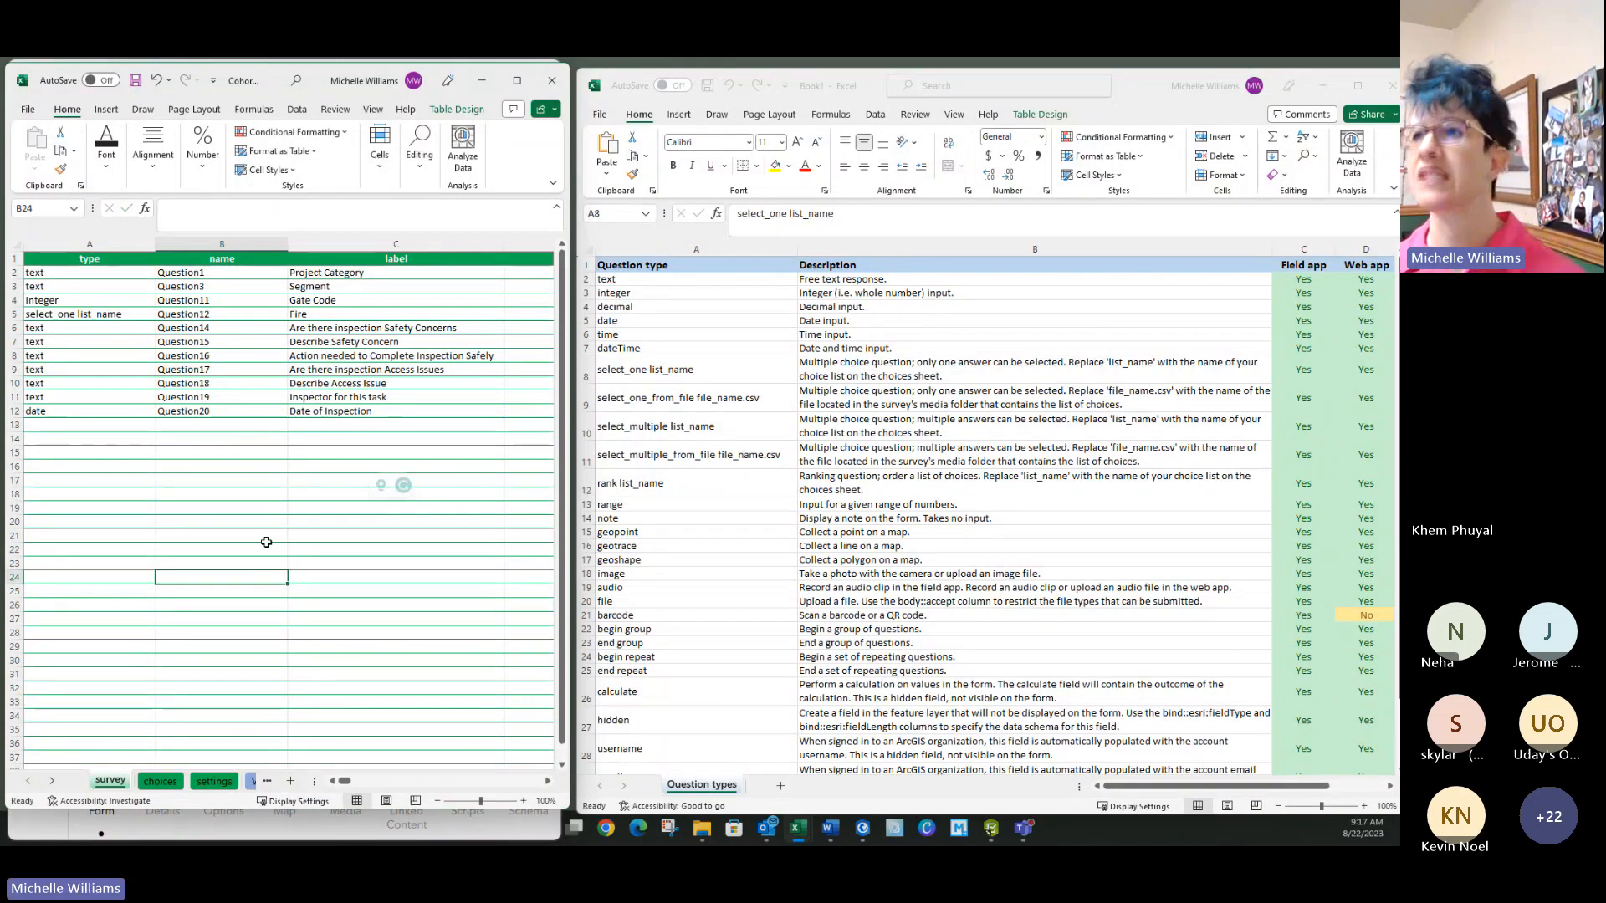
# Step: Maximize the survey workbook and examine the reserved keywords that cannot be used as question names, returning to the survey sheet
pyautogui.click(517, 80)
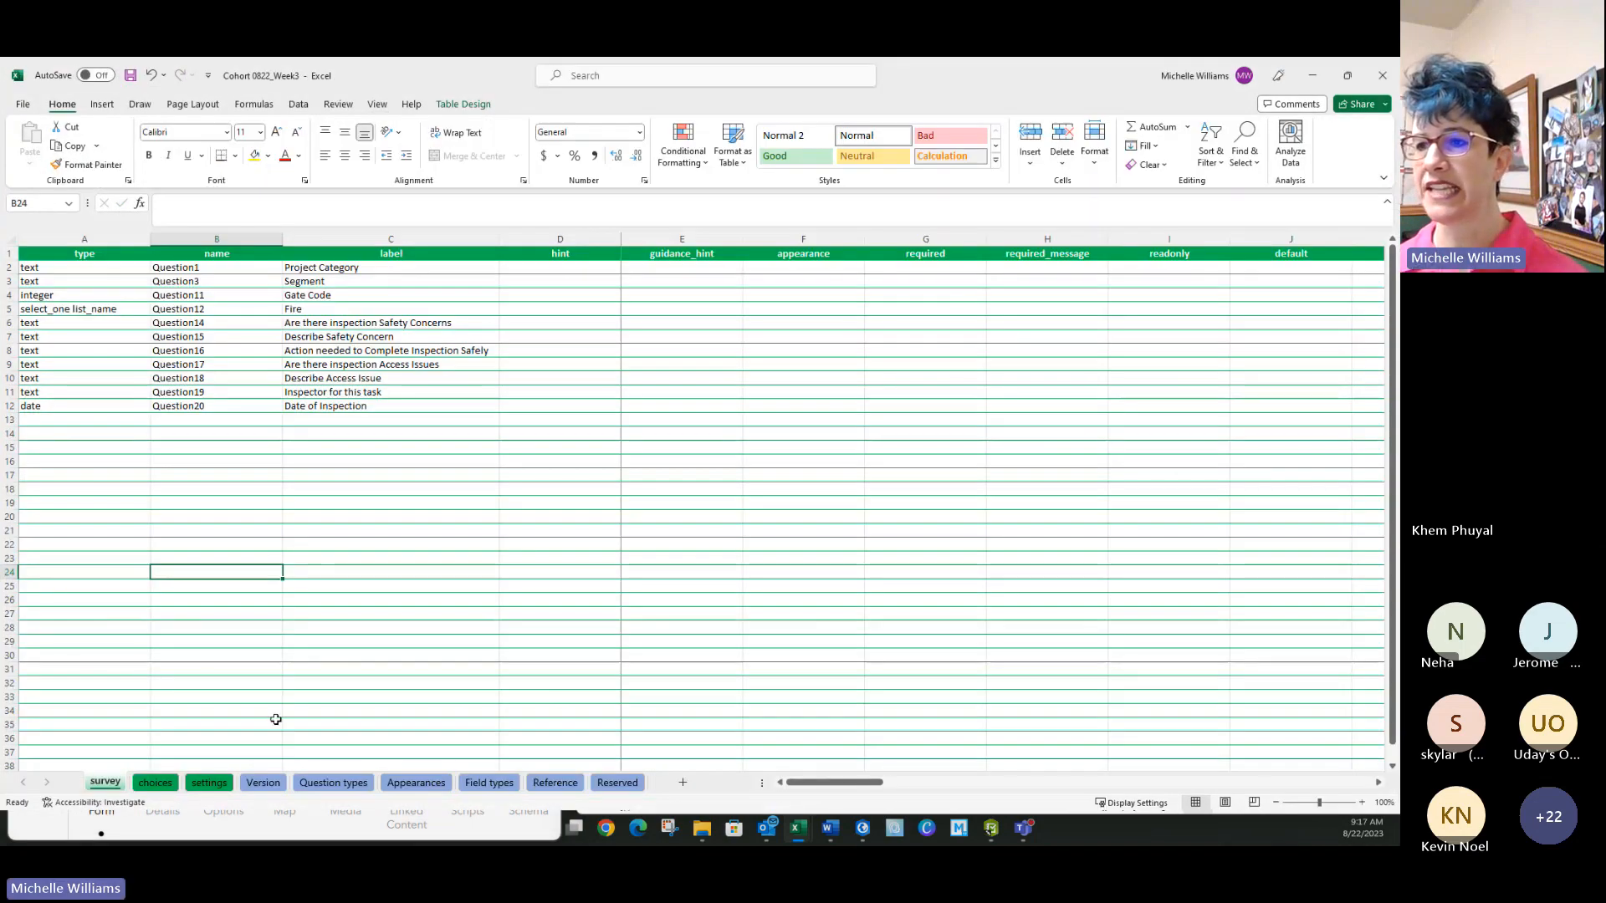
pyautogui.click(620, 782)
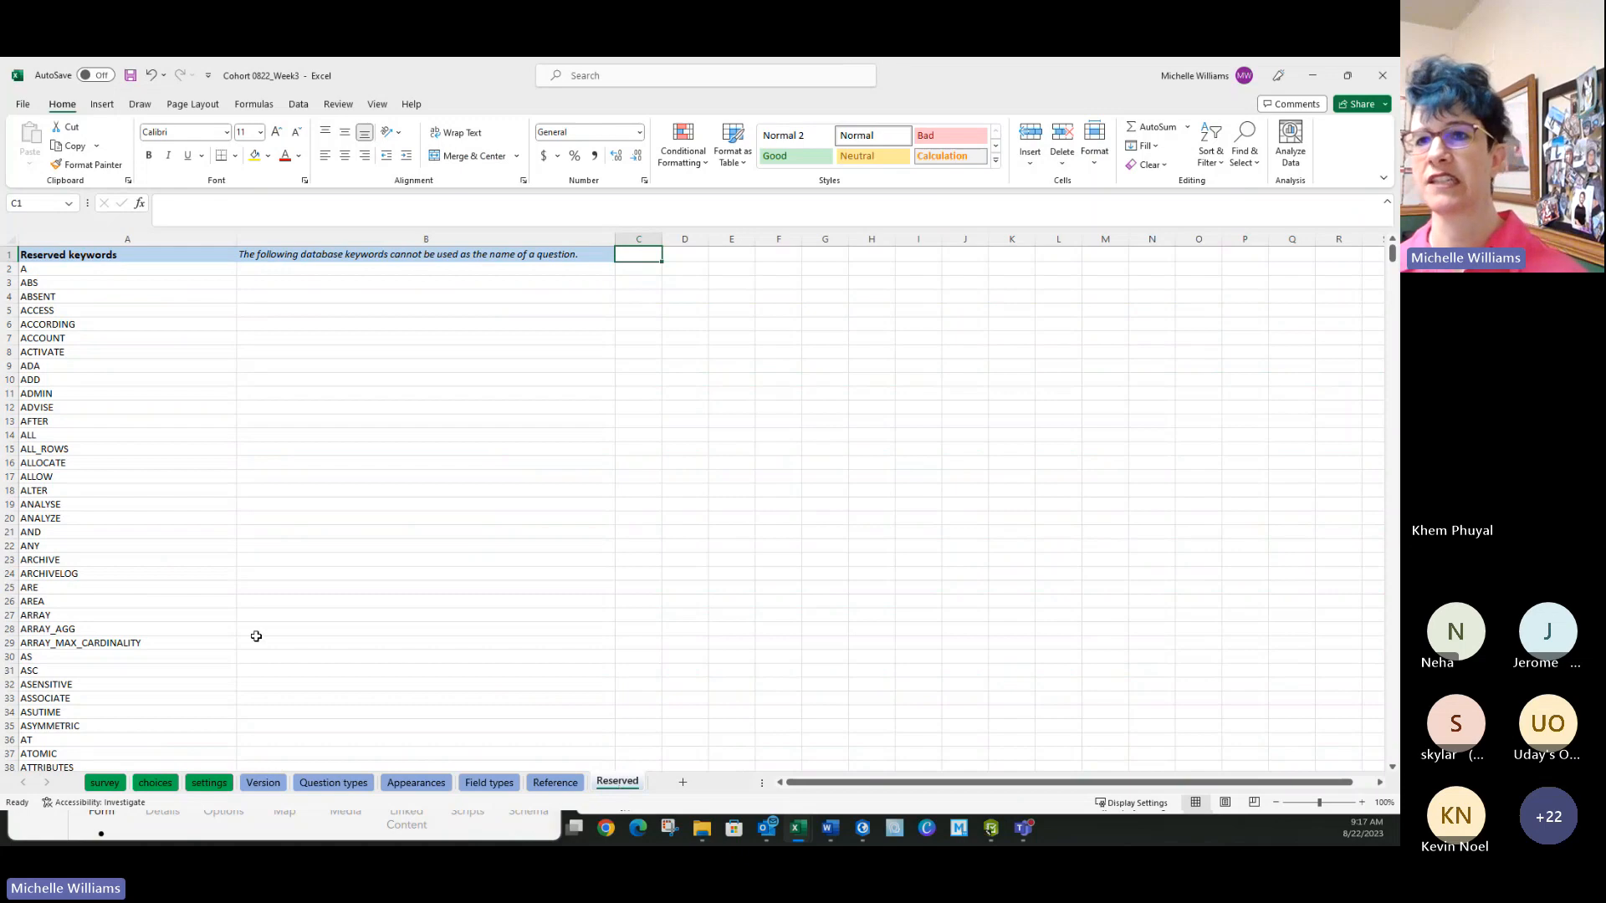
pyautogui.moveTo(107, 283); pyautogui.dragTo(107, 739)
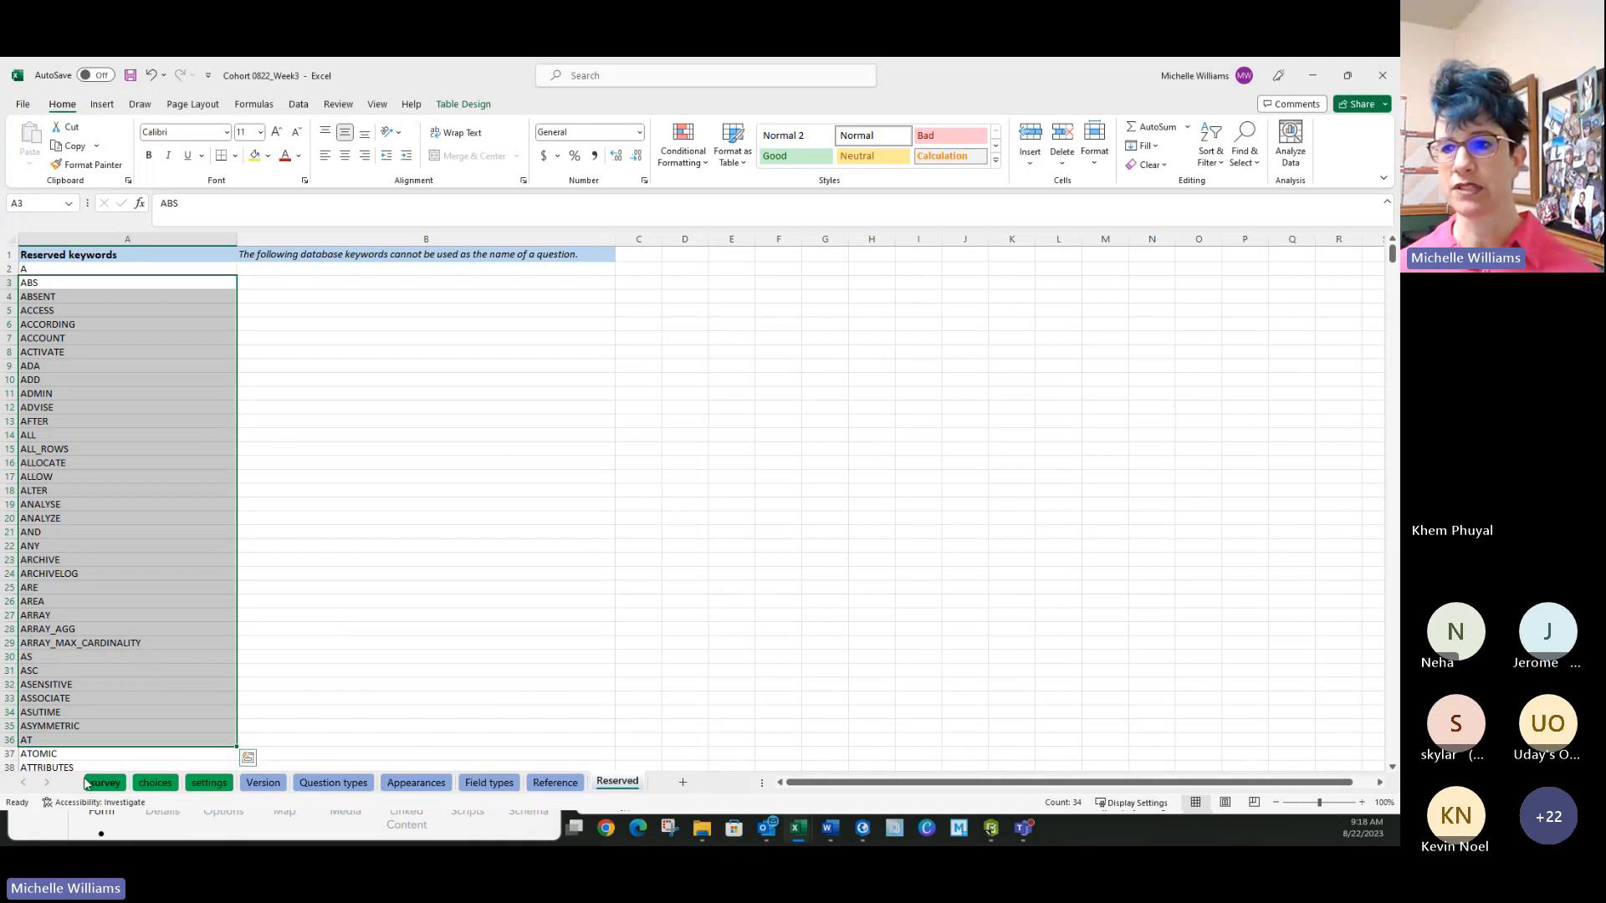
pyautogui.click(251, 713)
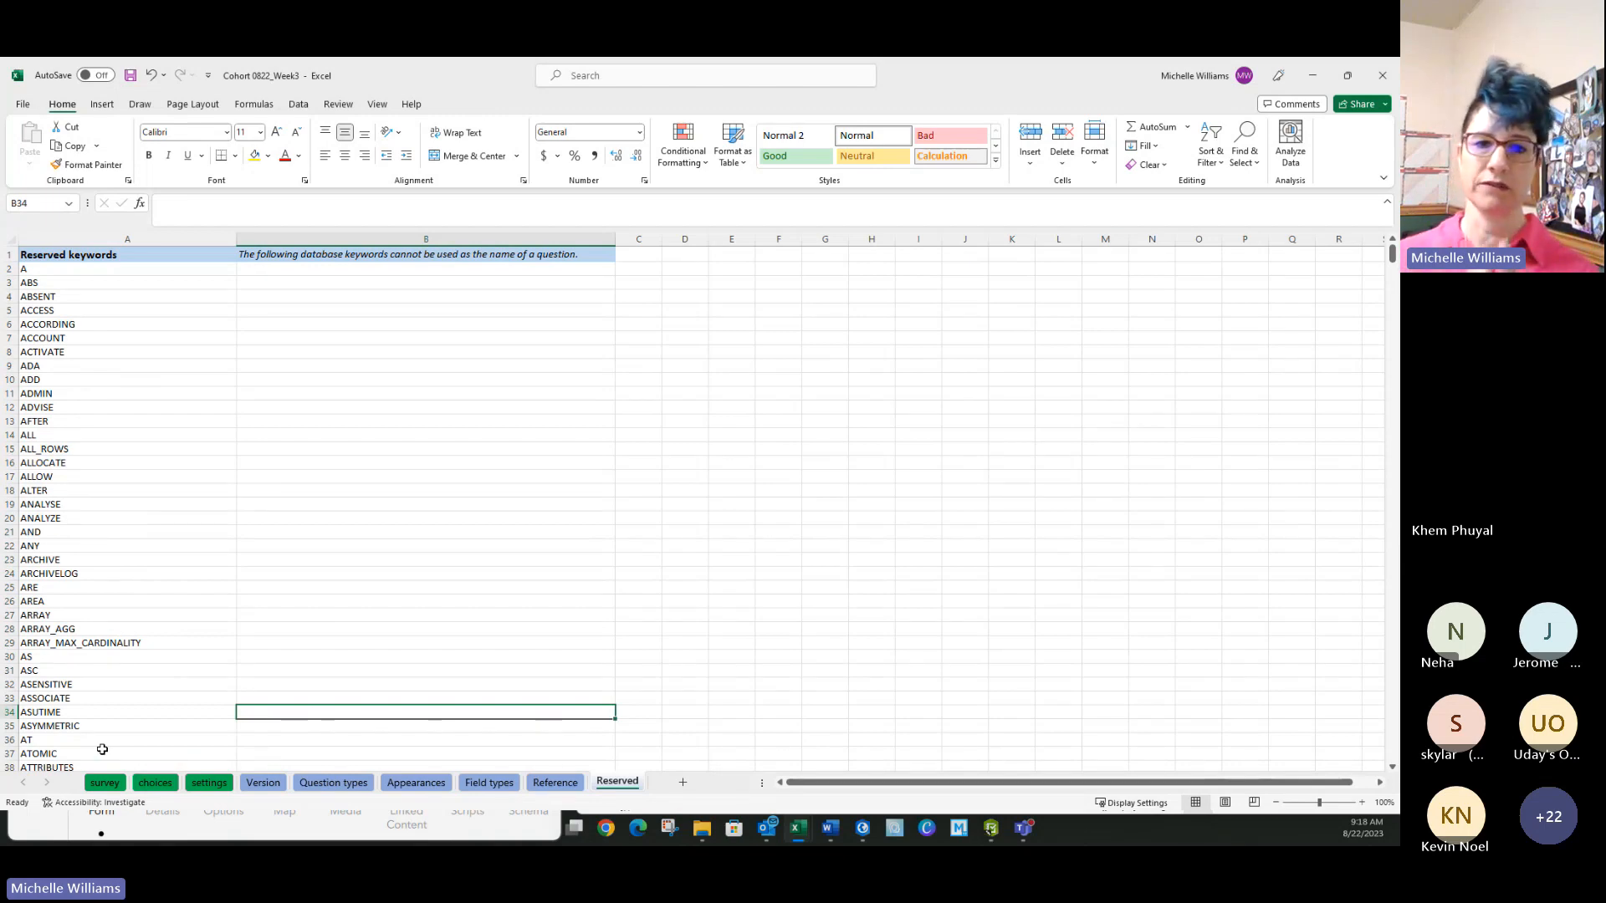
pyautogui.click(105, 781)
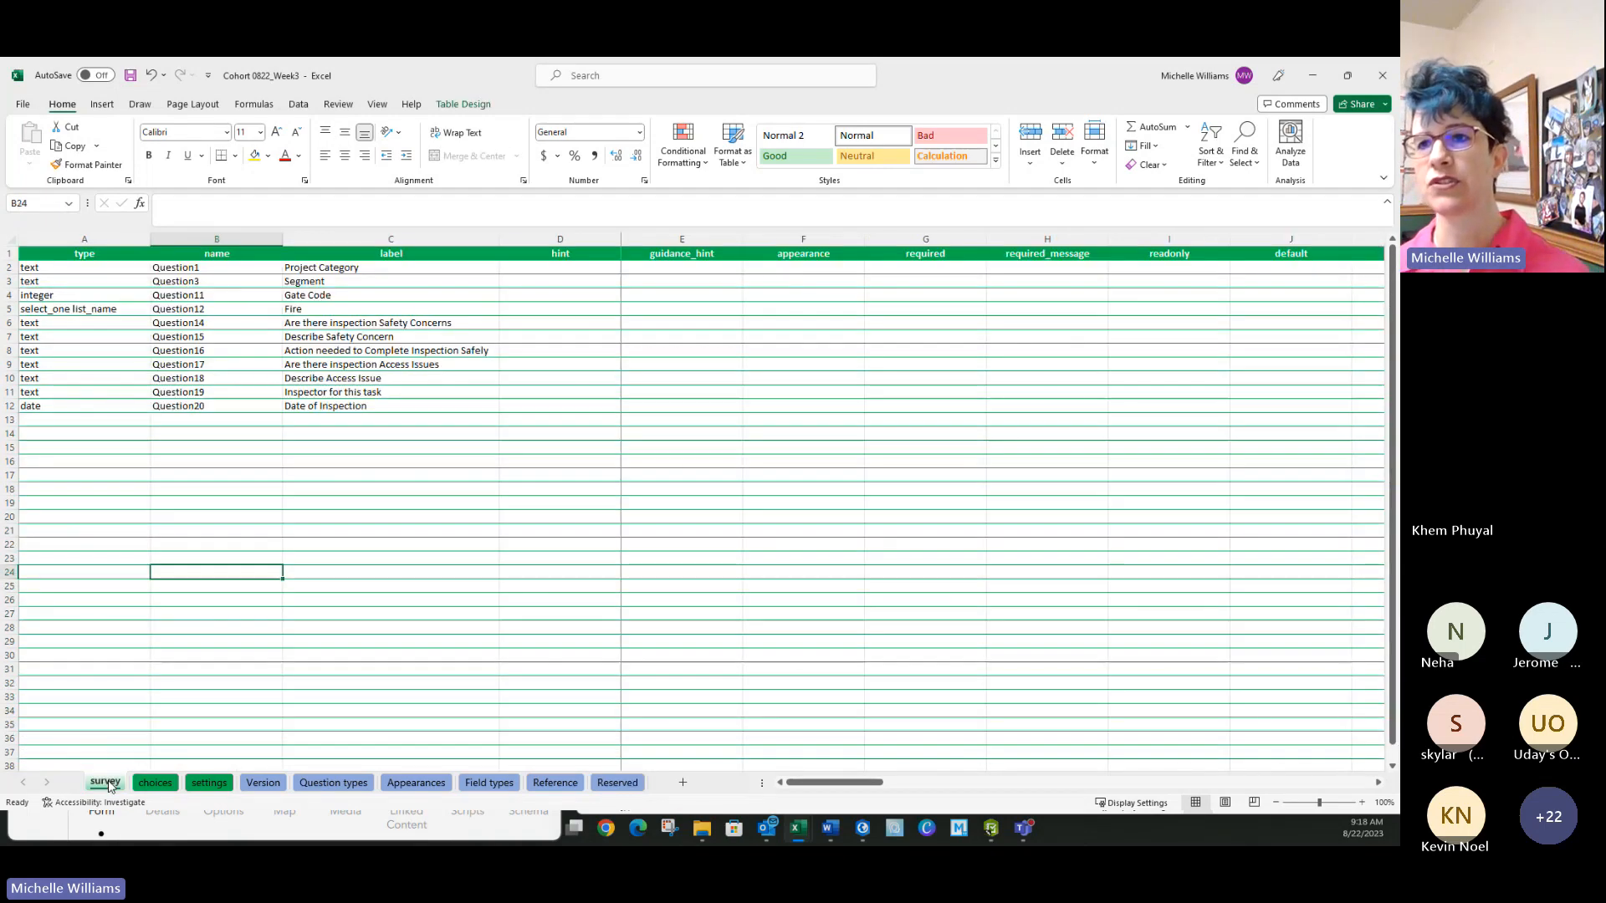
pyautogui.click(224, 405)
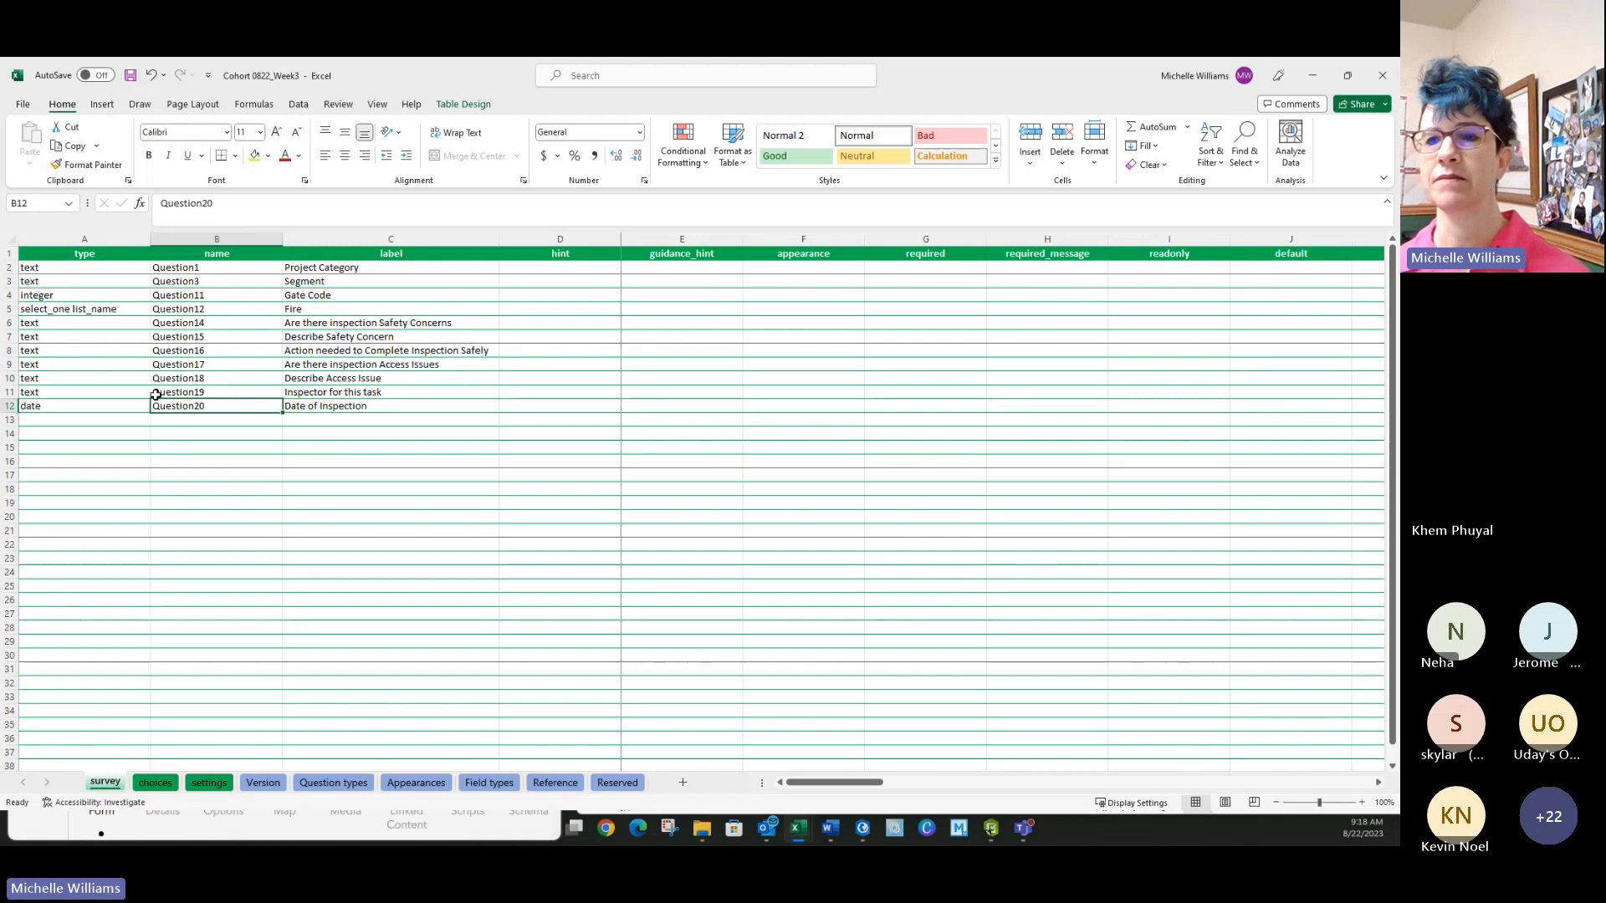
pyautogui.click(154, 782)
pyautogui.click(153, 367)
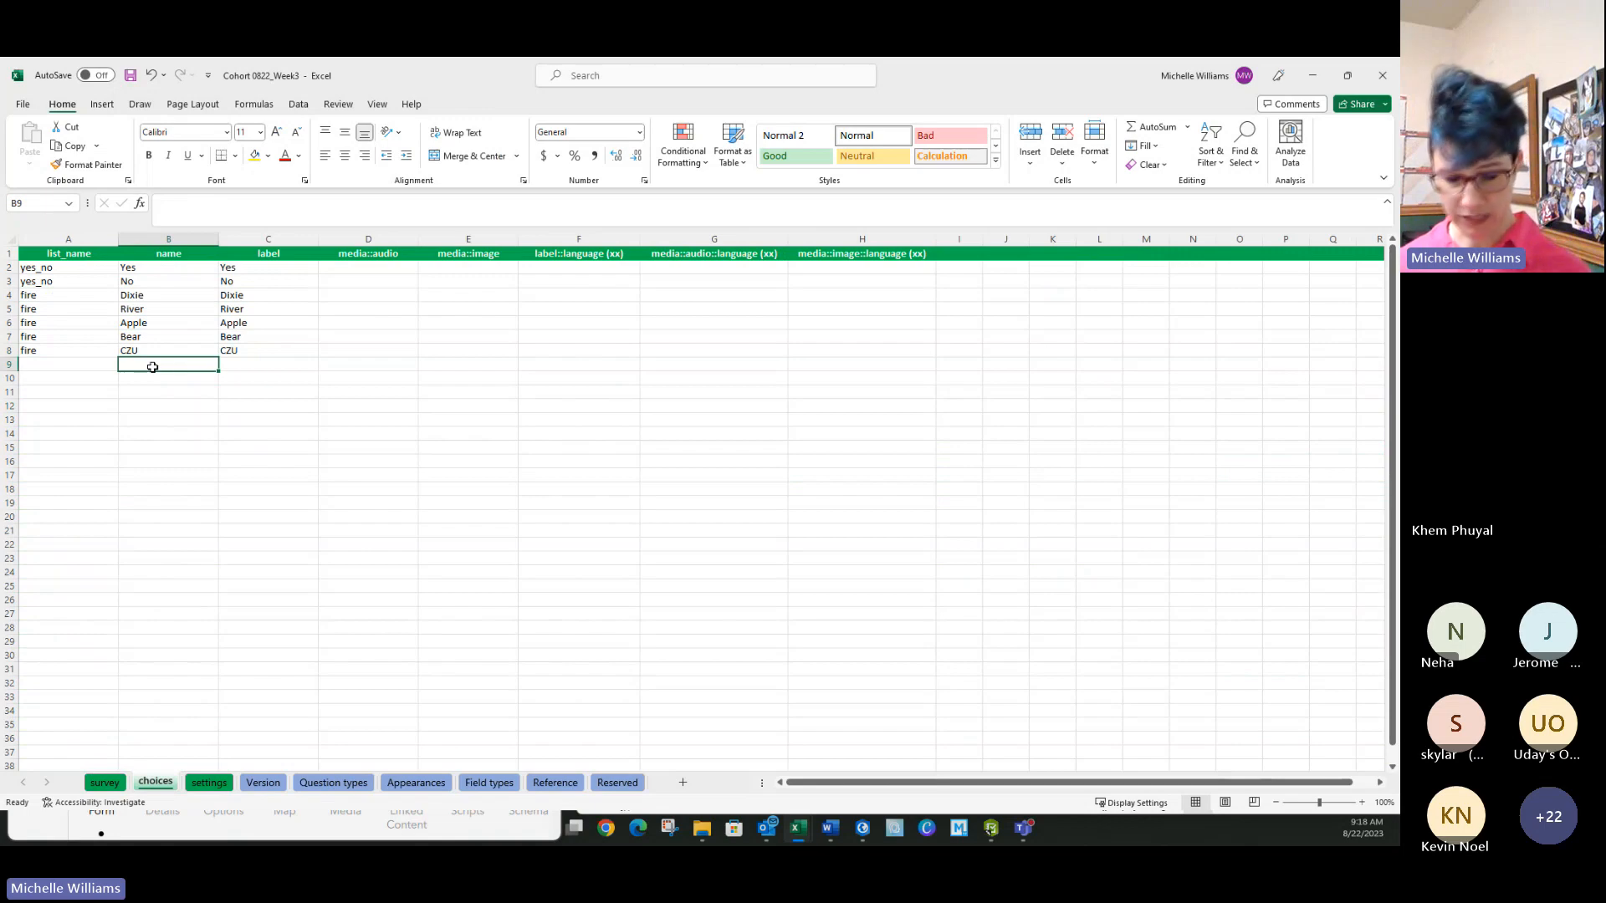
pyautogui.write('AT')
pyautogui.press('Return')
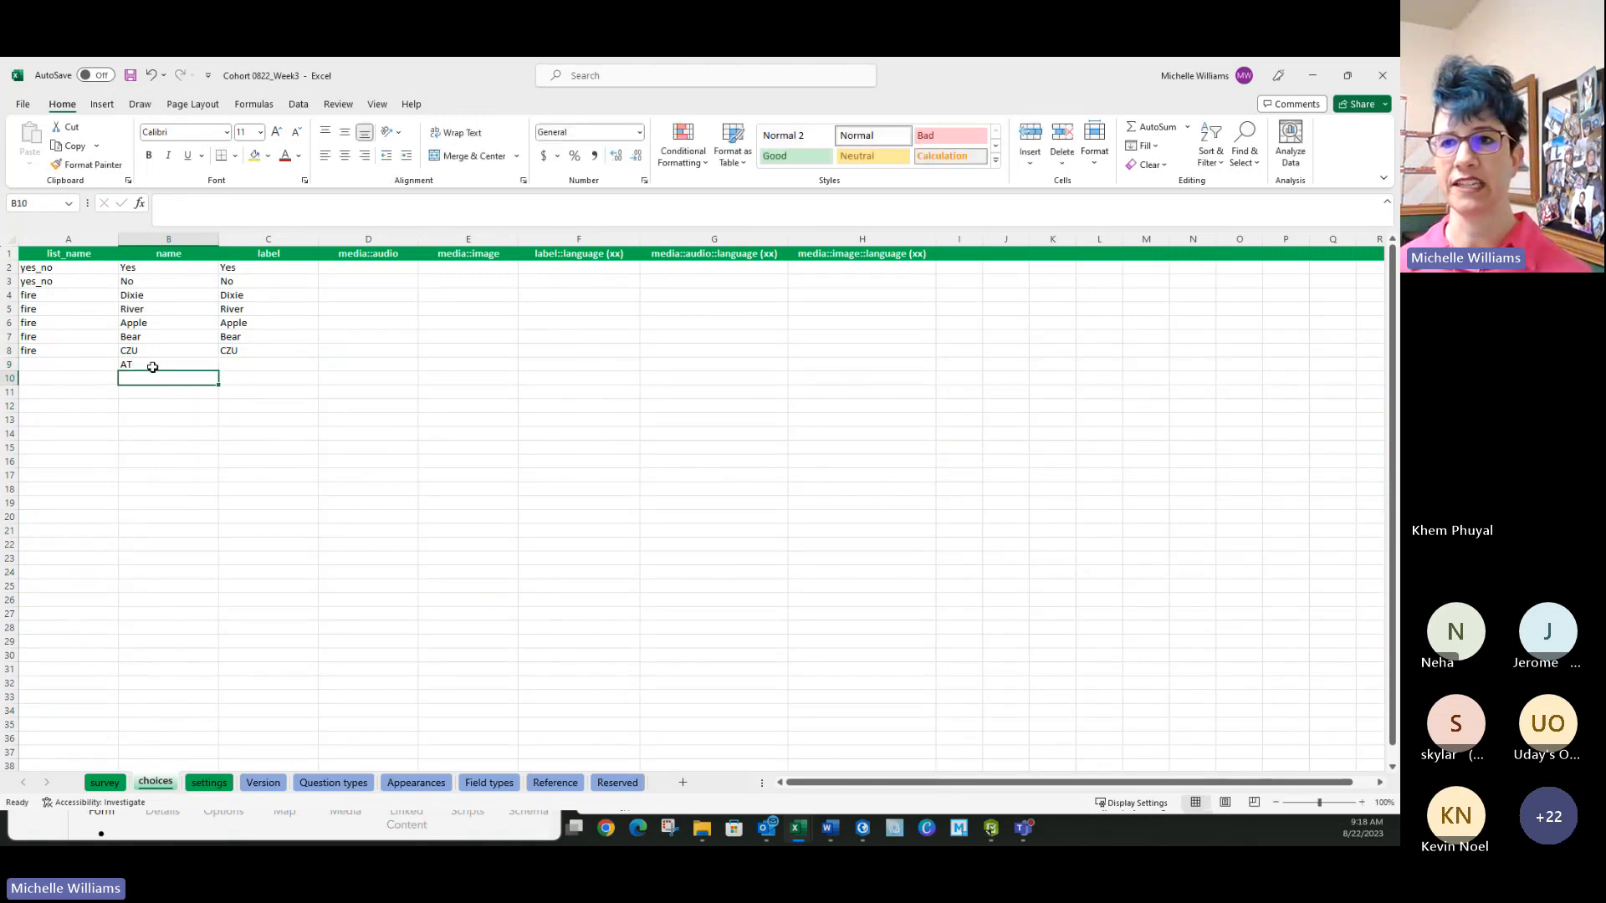
pyautogui.click(148, 365)
pyautogui.press('BackSpace')
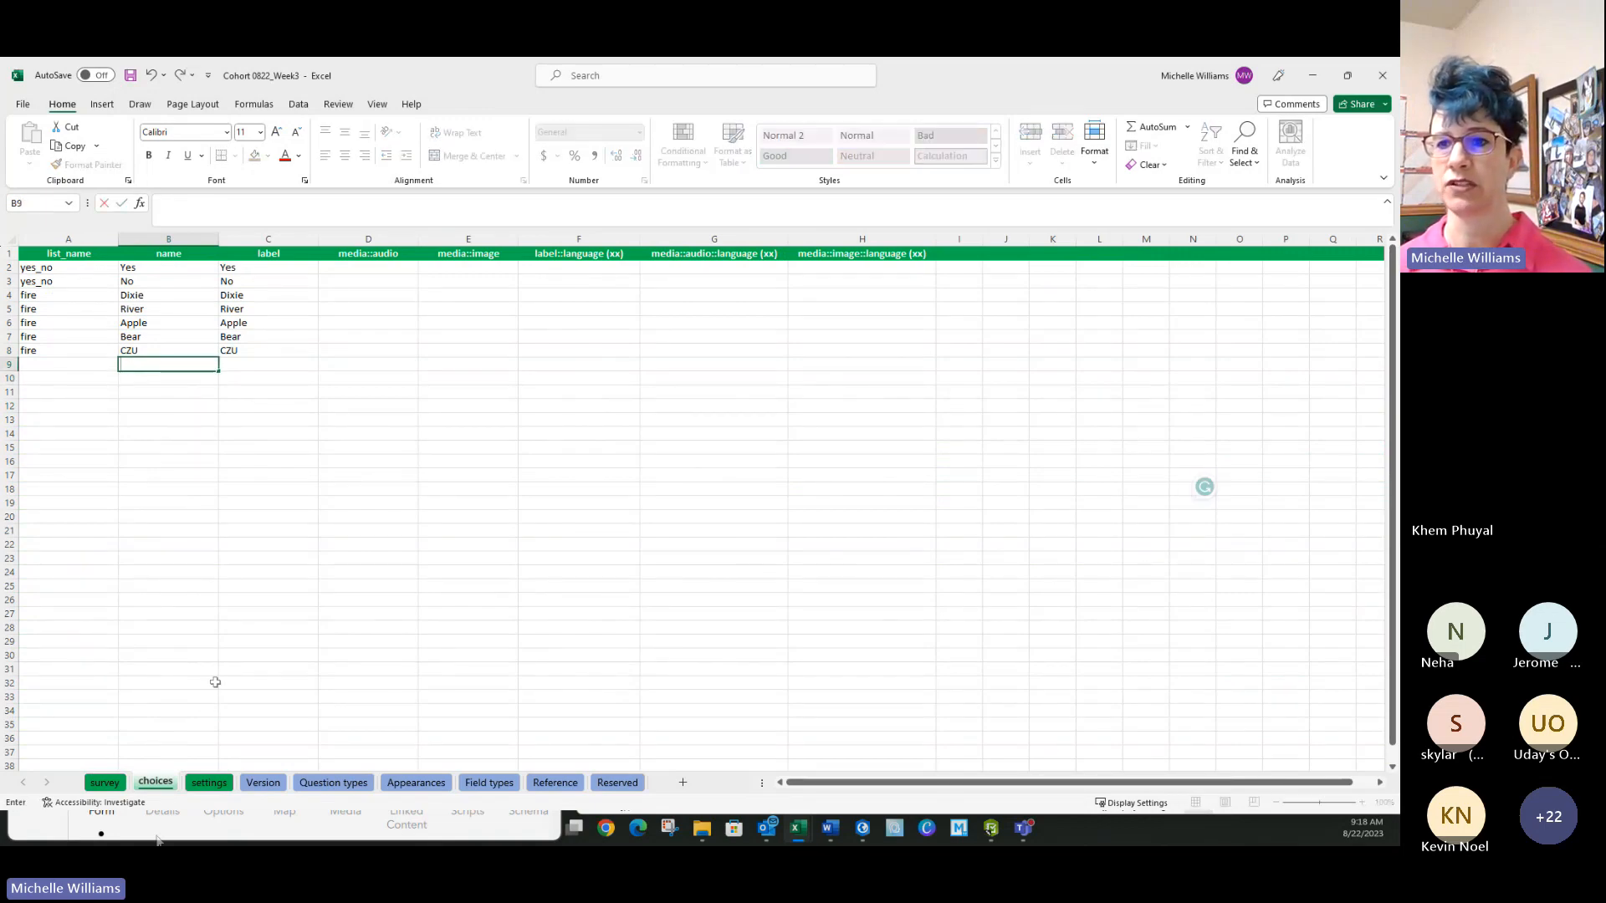
# Step: Name the Date of Inspection question Atlocation on the survey sheet
pyautogui.click(106, 782)
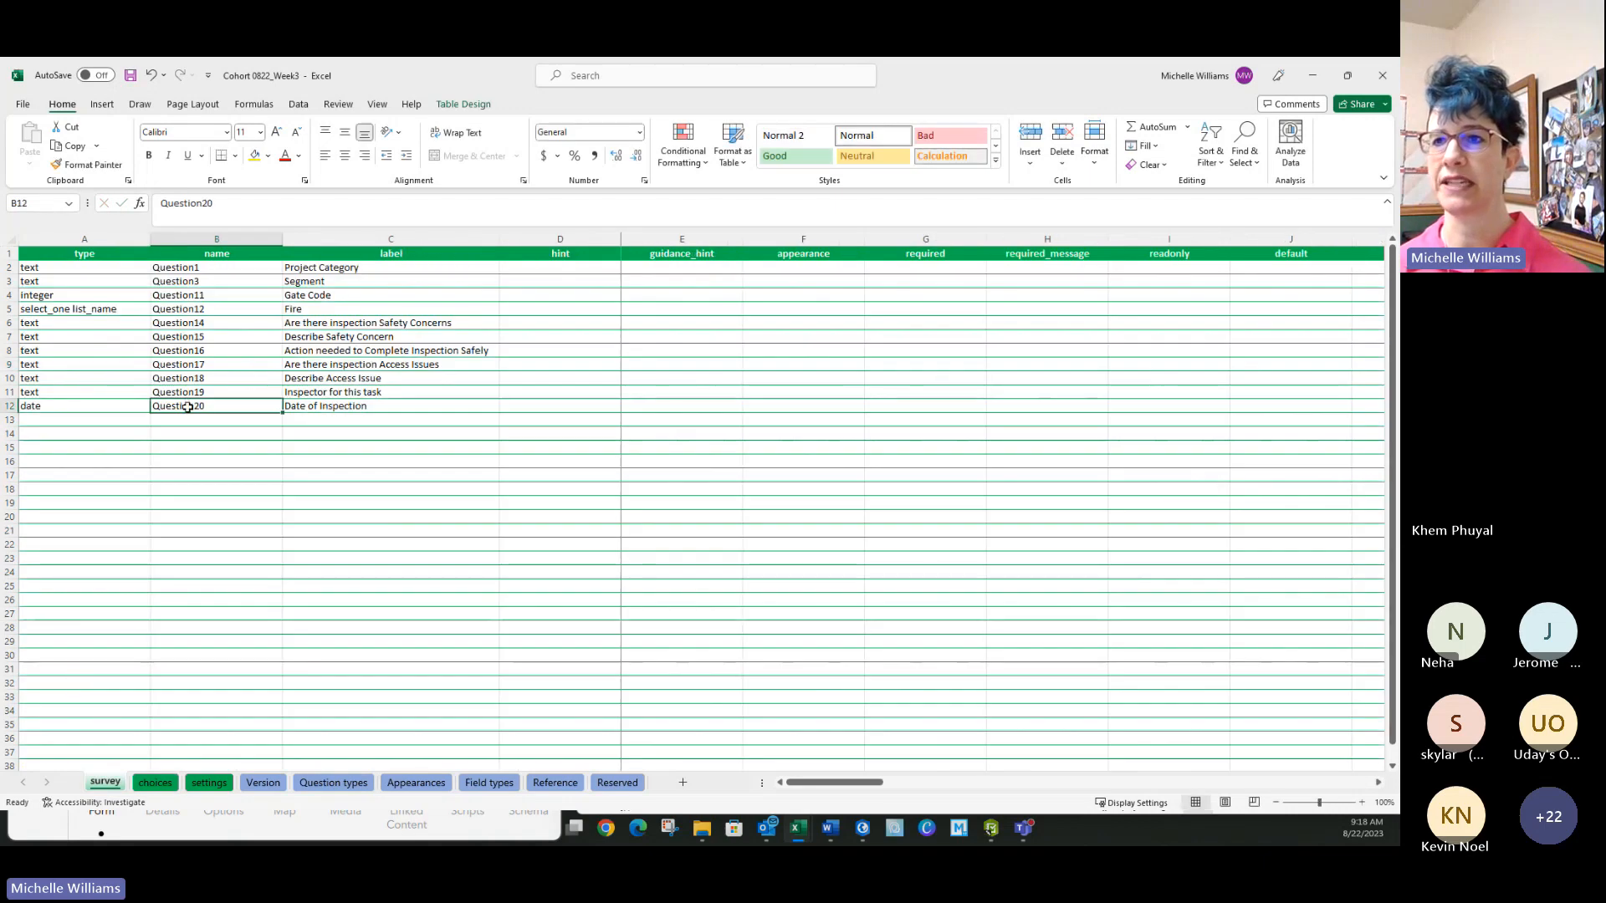
pyautogui.write('AT')
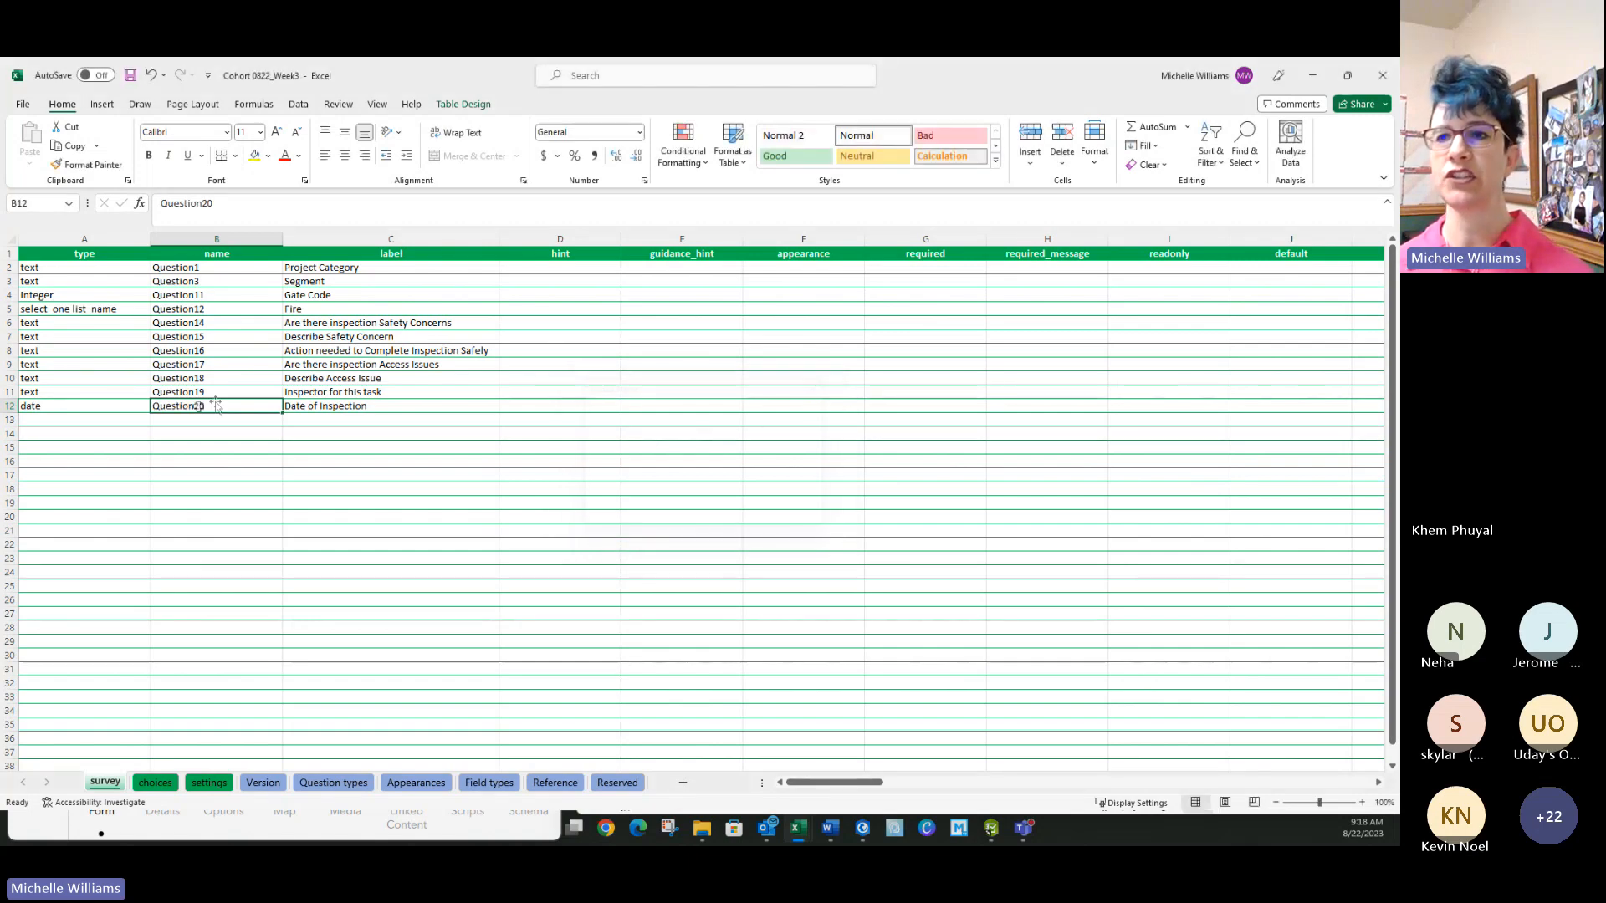
pyautogui.write('A')
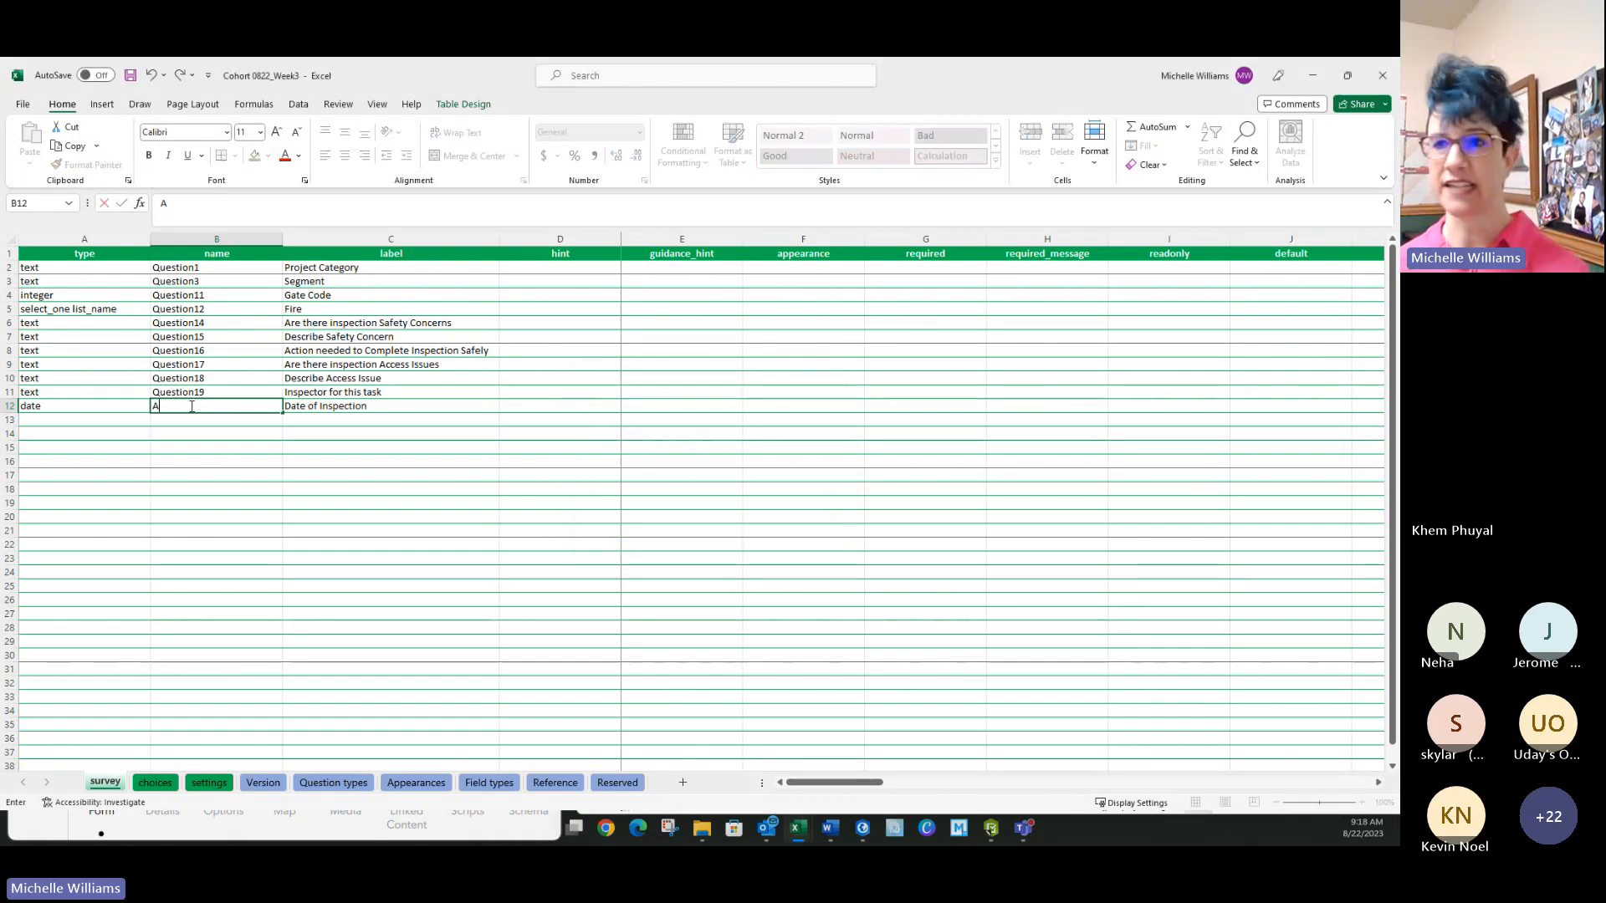
pyautogui.write('Tloc')
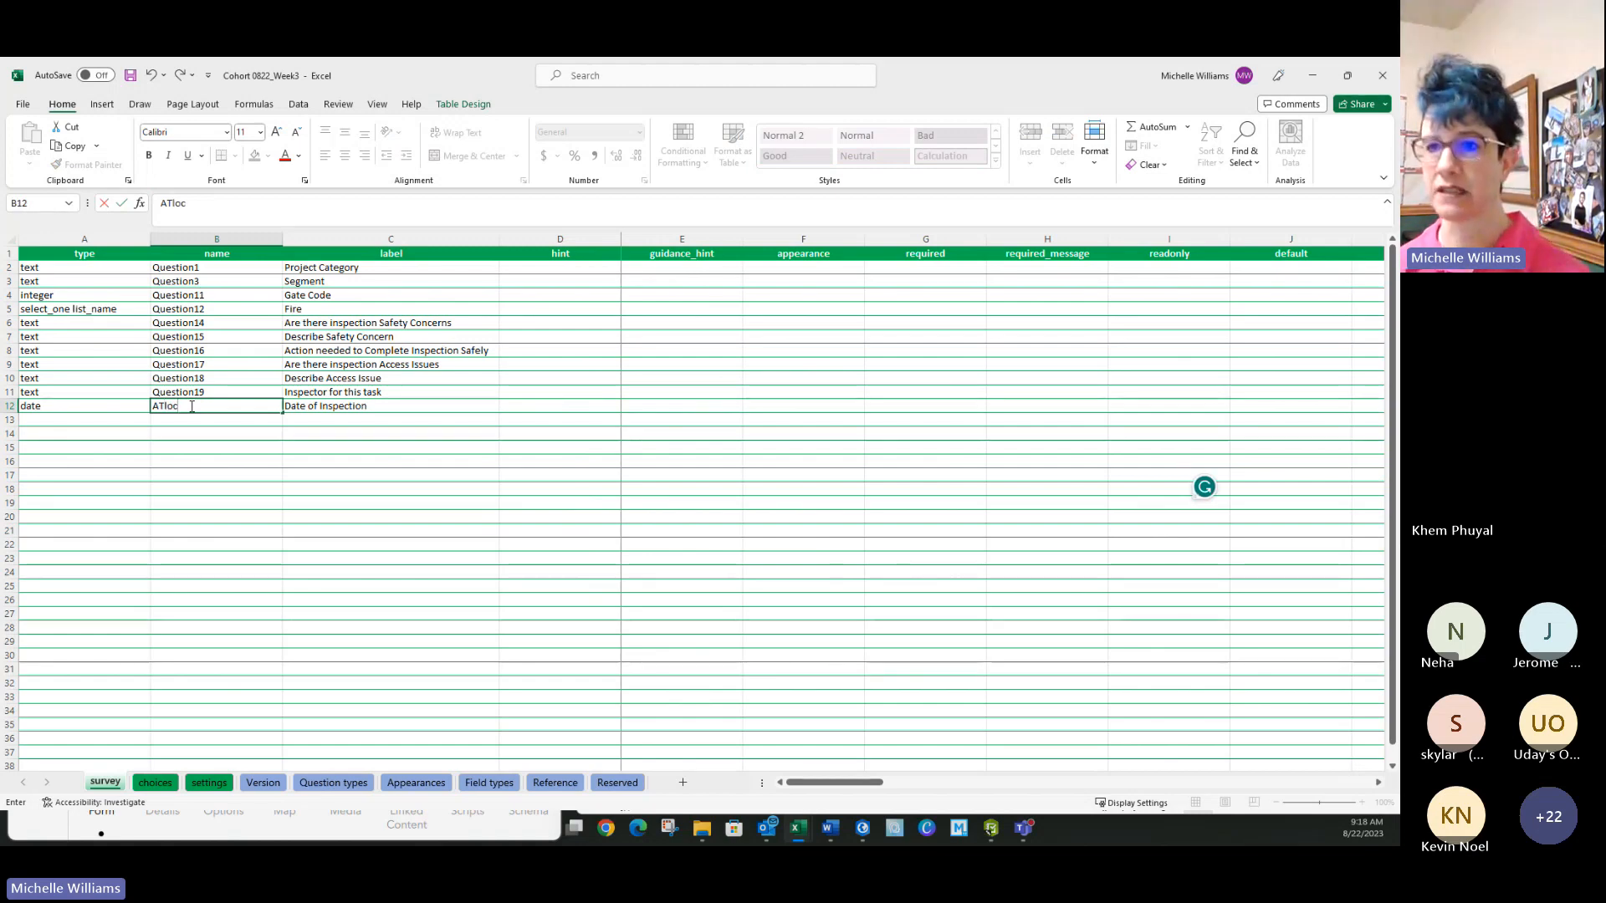
pyautogui.write('ation')
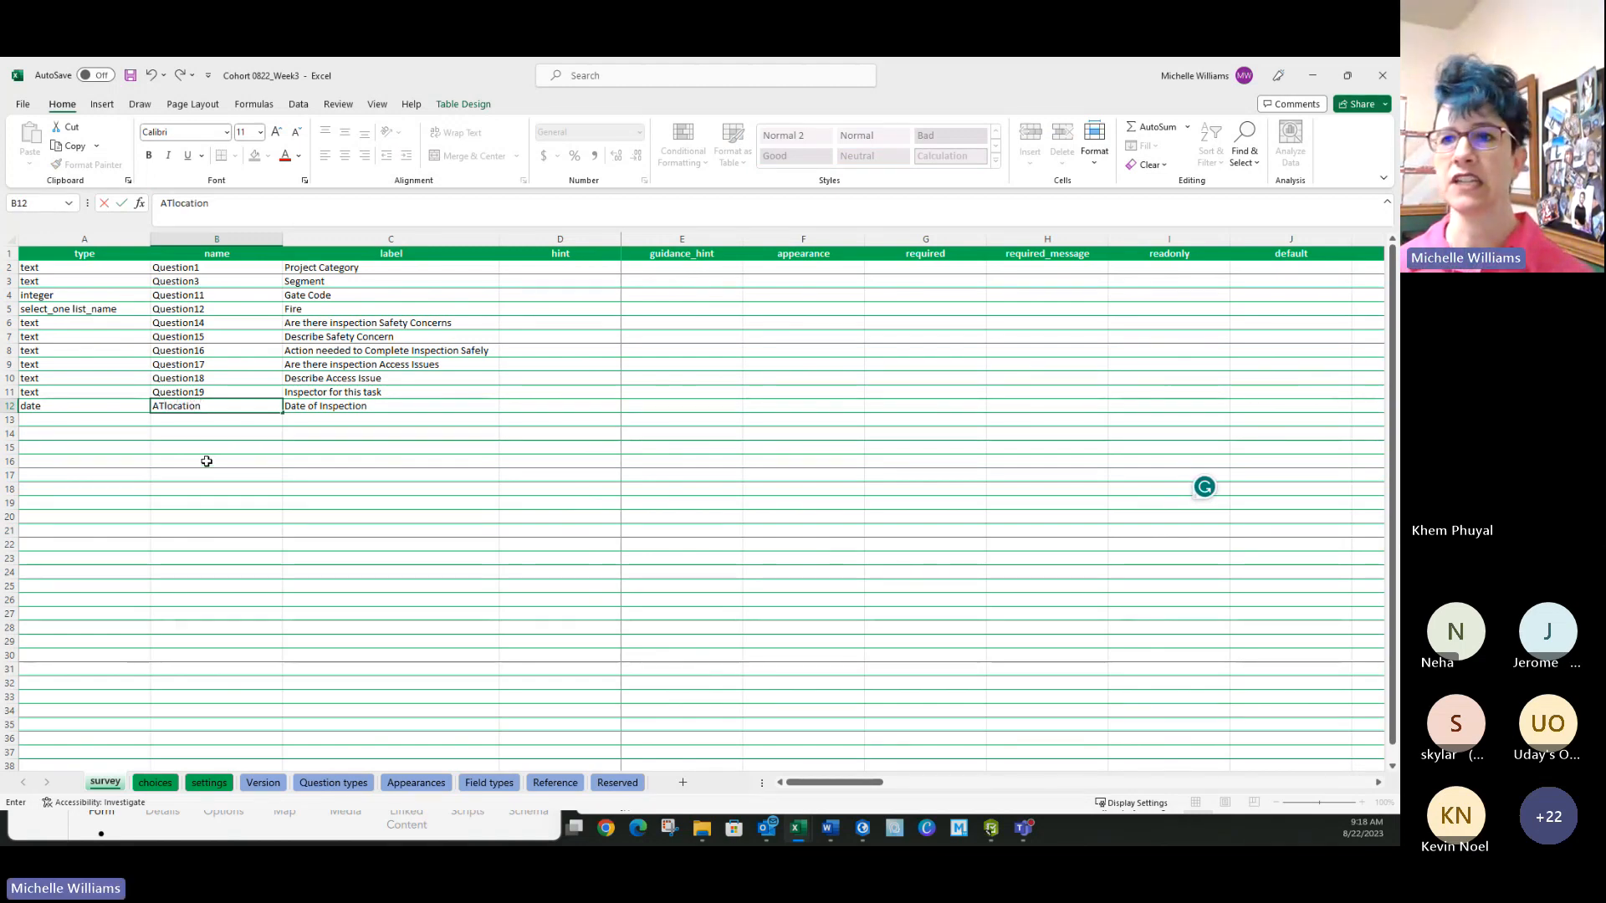
pyautogui.click(206, 460)
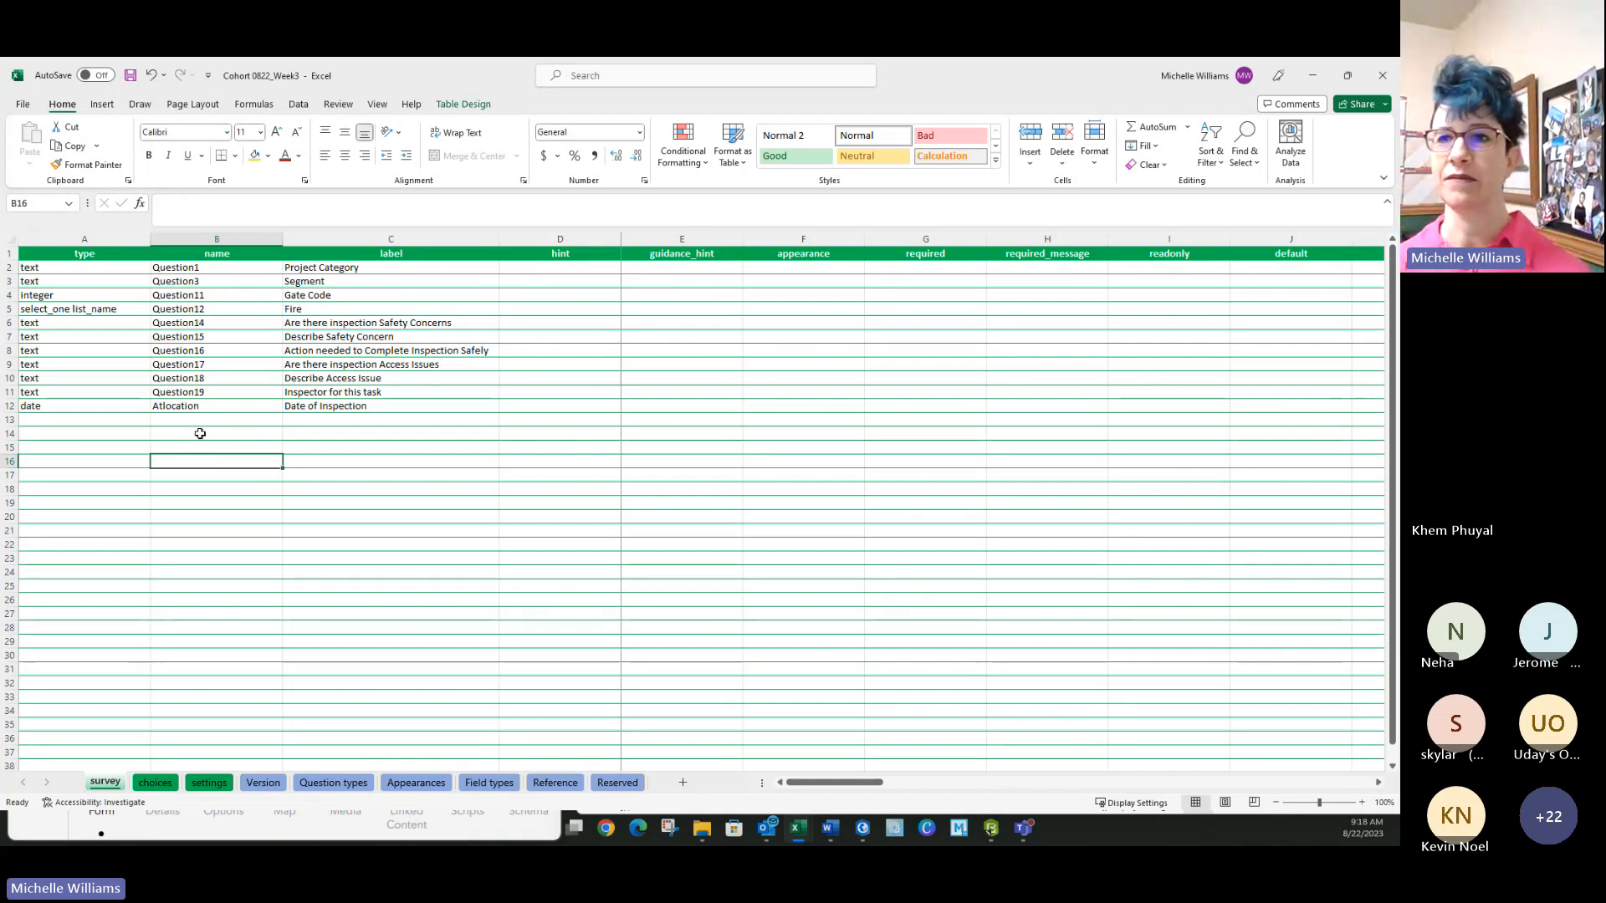
pyautogui.click(318, 407)
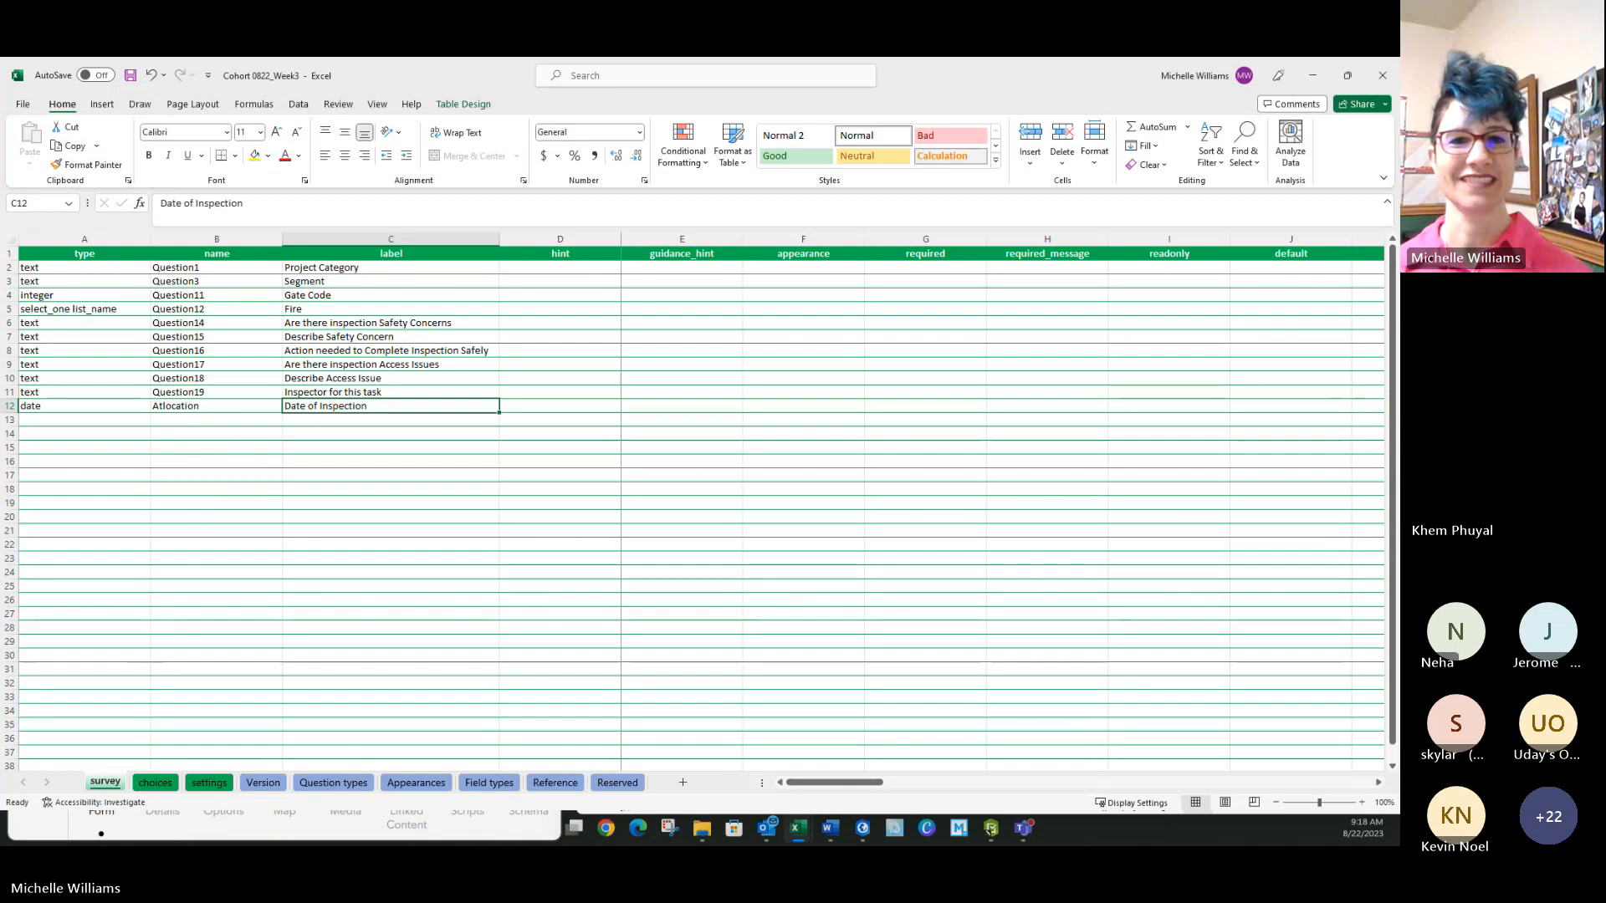
# Step: Check the fire list name on the choices sheet and set the Fire question's type to select_one fire
pyautogui.click(89, 311)
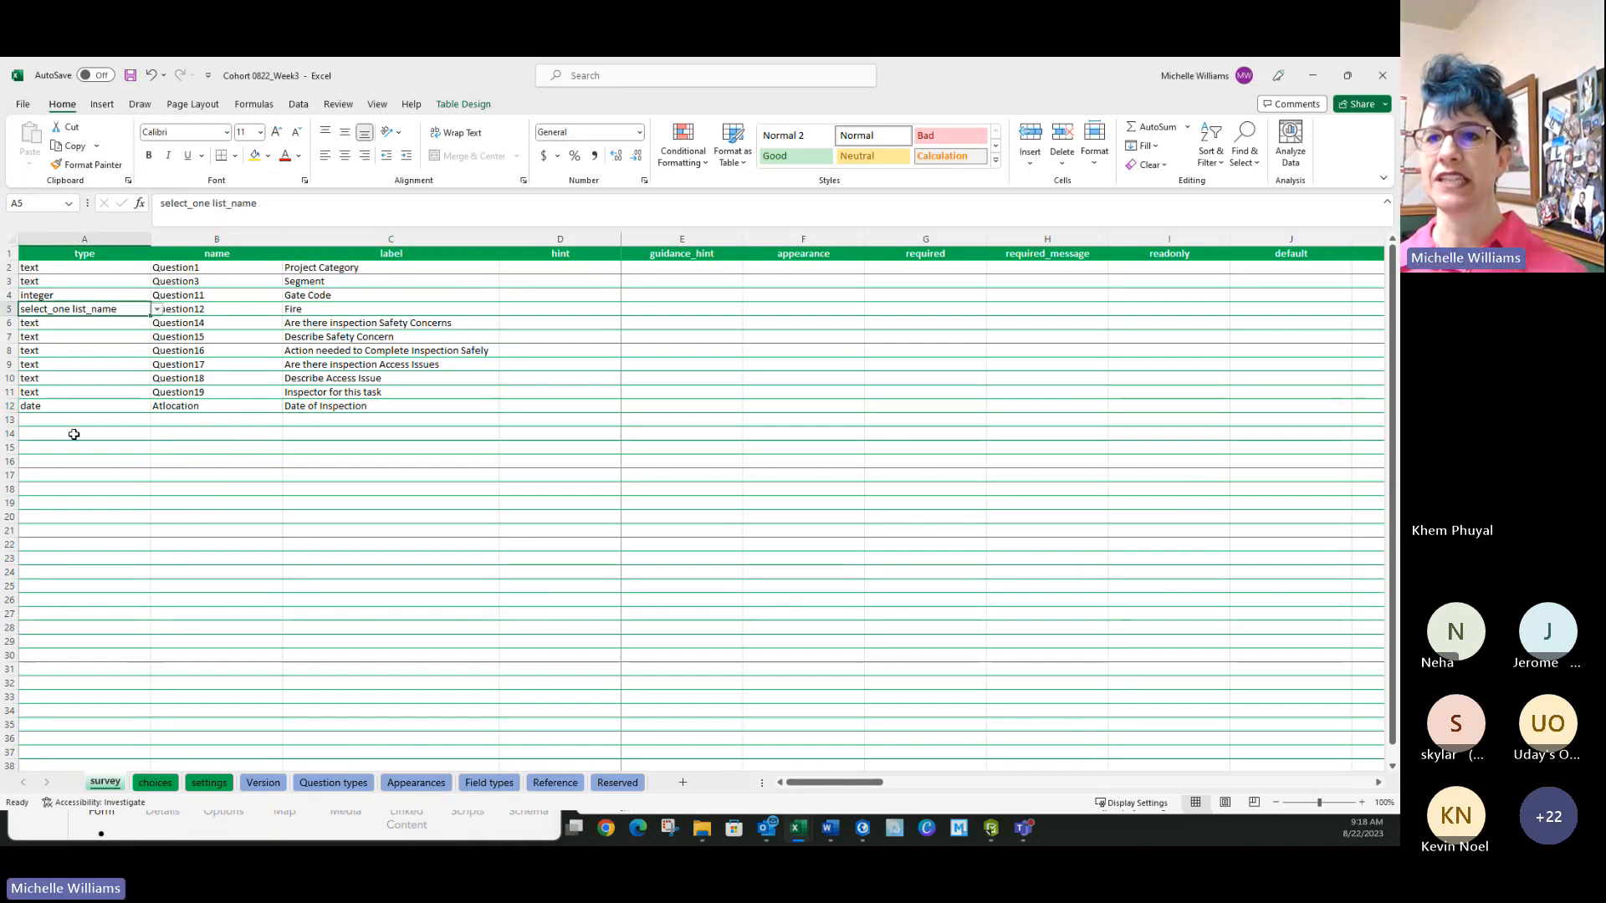
pyautogui.click(156, 783)
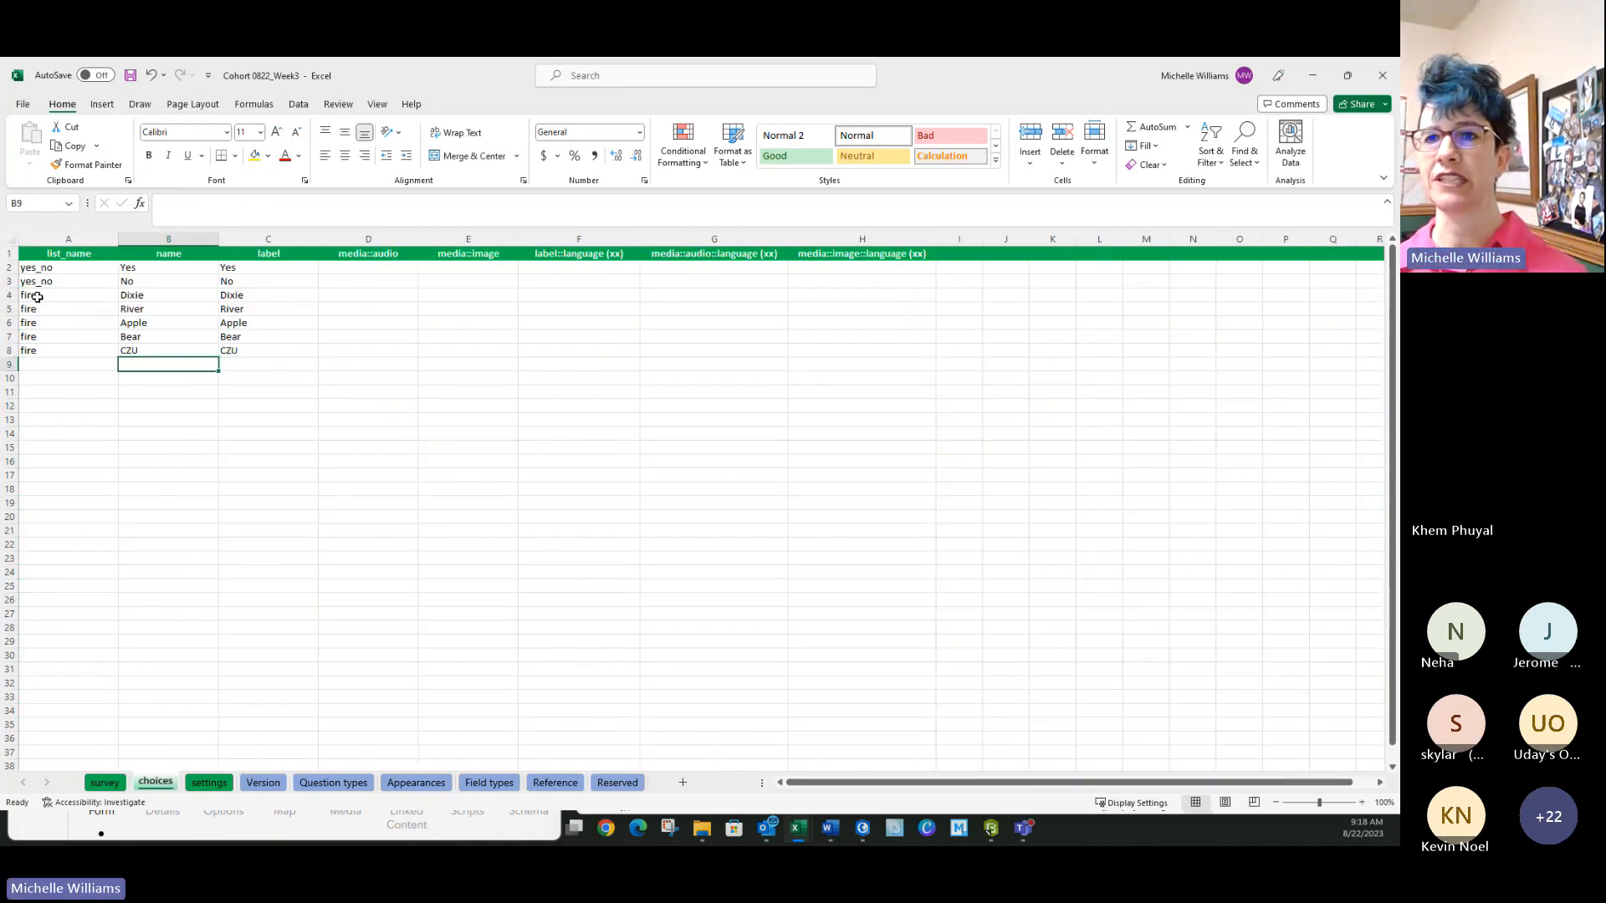
pyautogui.doubleClick(38, 297)
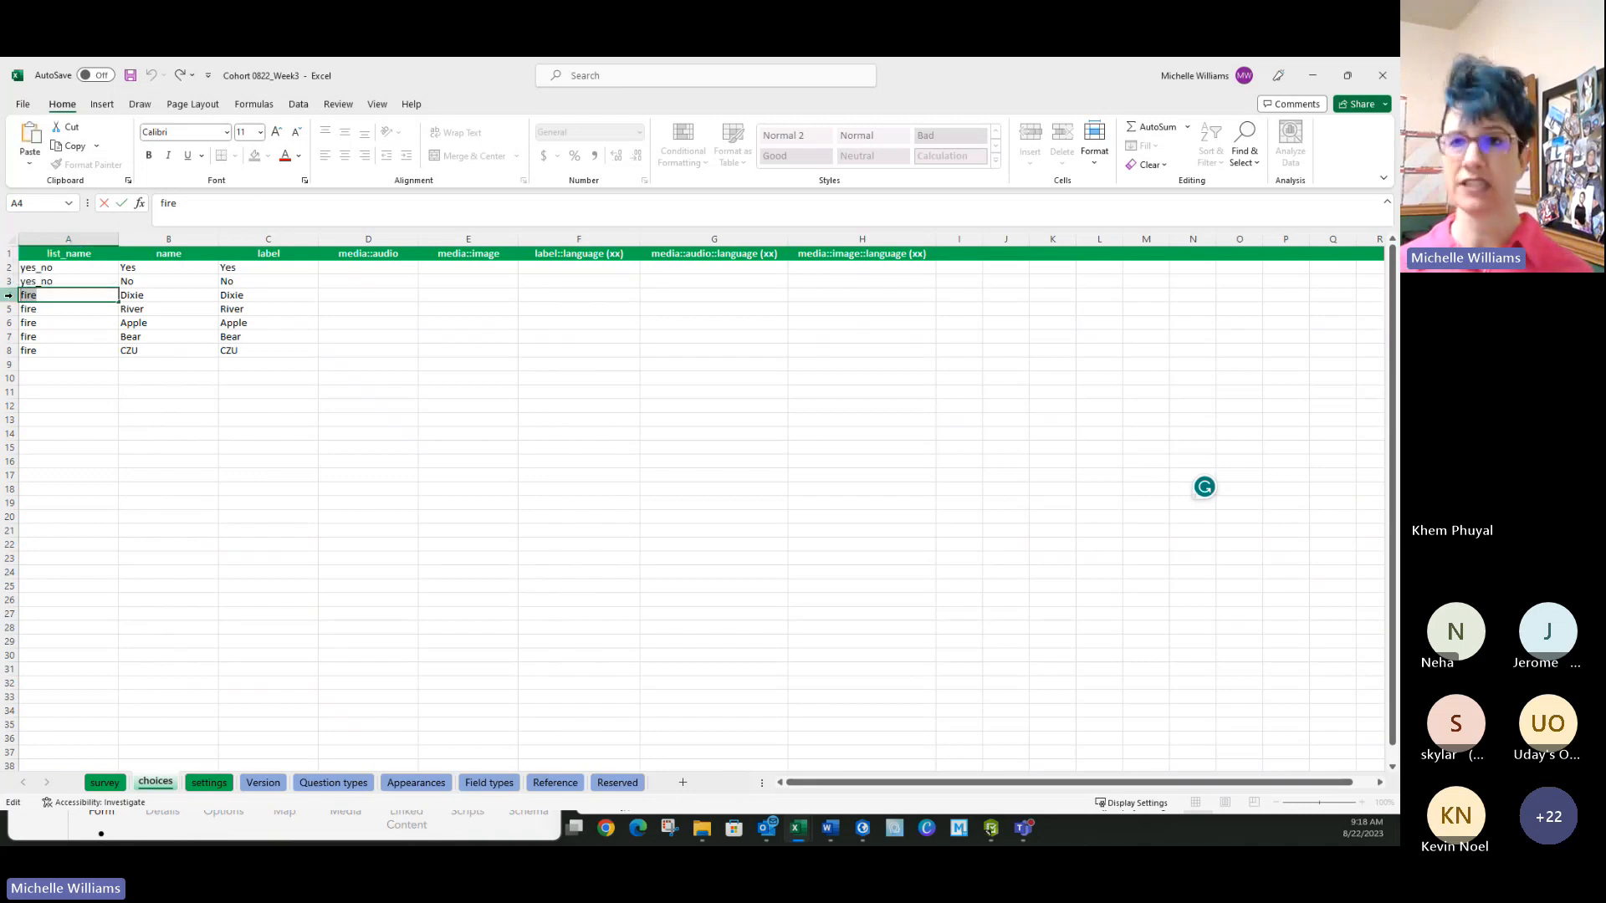
pyautogui.click(97, 784)
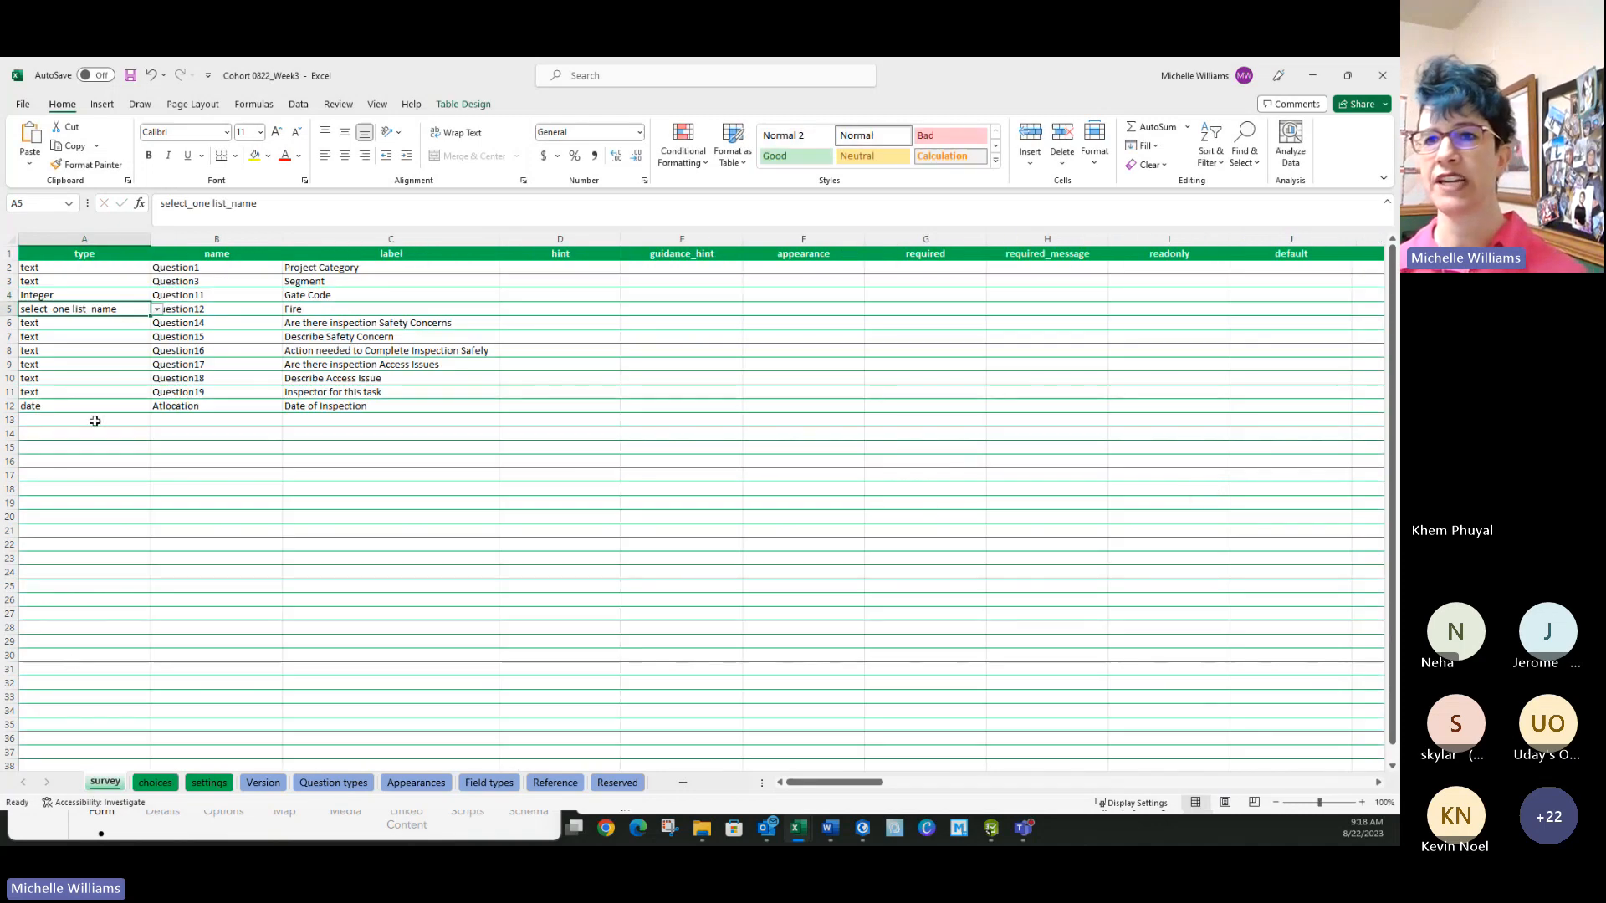
pyautogui.doubleClick(123, 311)
pyautogui.press('BackSpace')
pyautogui.press('BackSpace')
pyautogui.press('BackSpace')
pyautogui.press('BackSpace')
pyautogui.press('BackSpace')
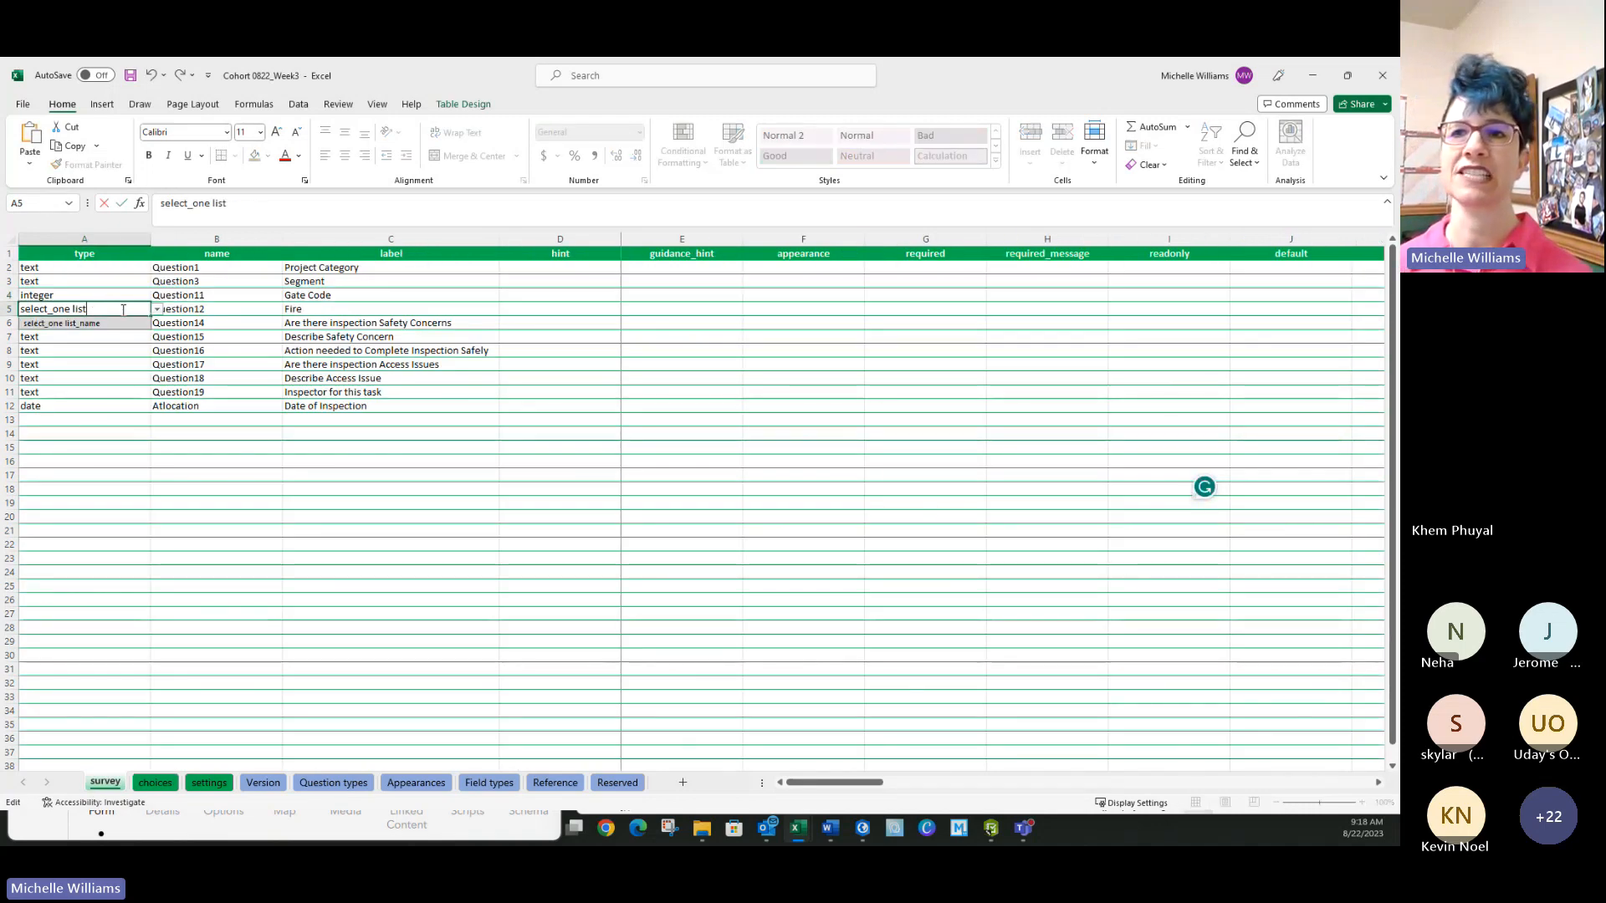
pyautogui.write('fire')
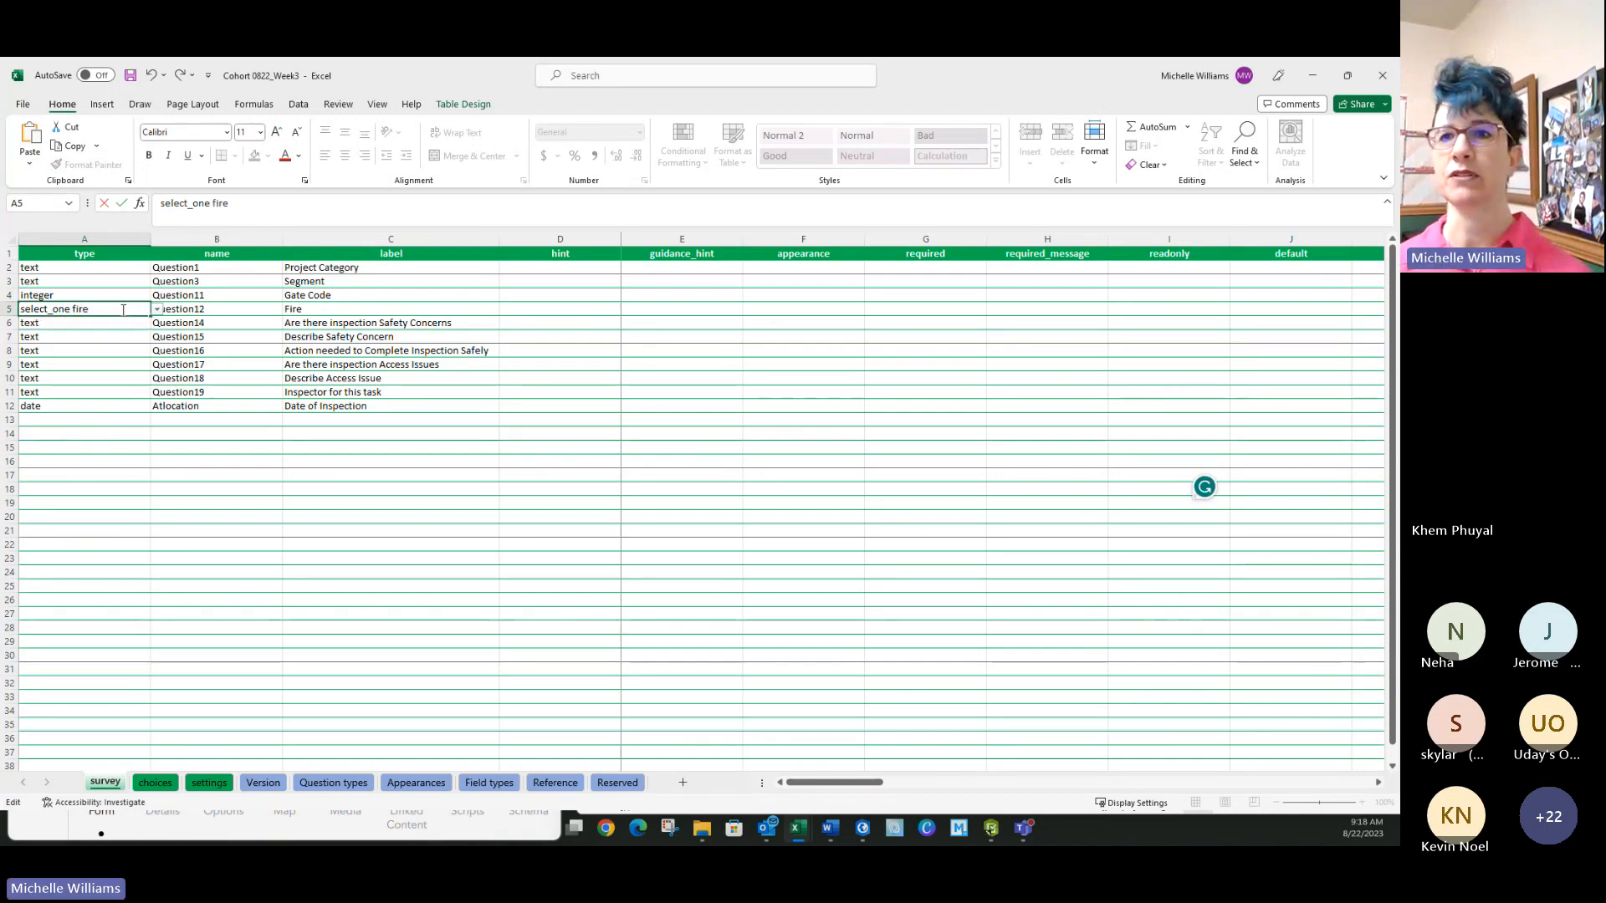
pyautogui.click(69, 460)
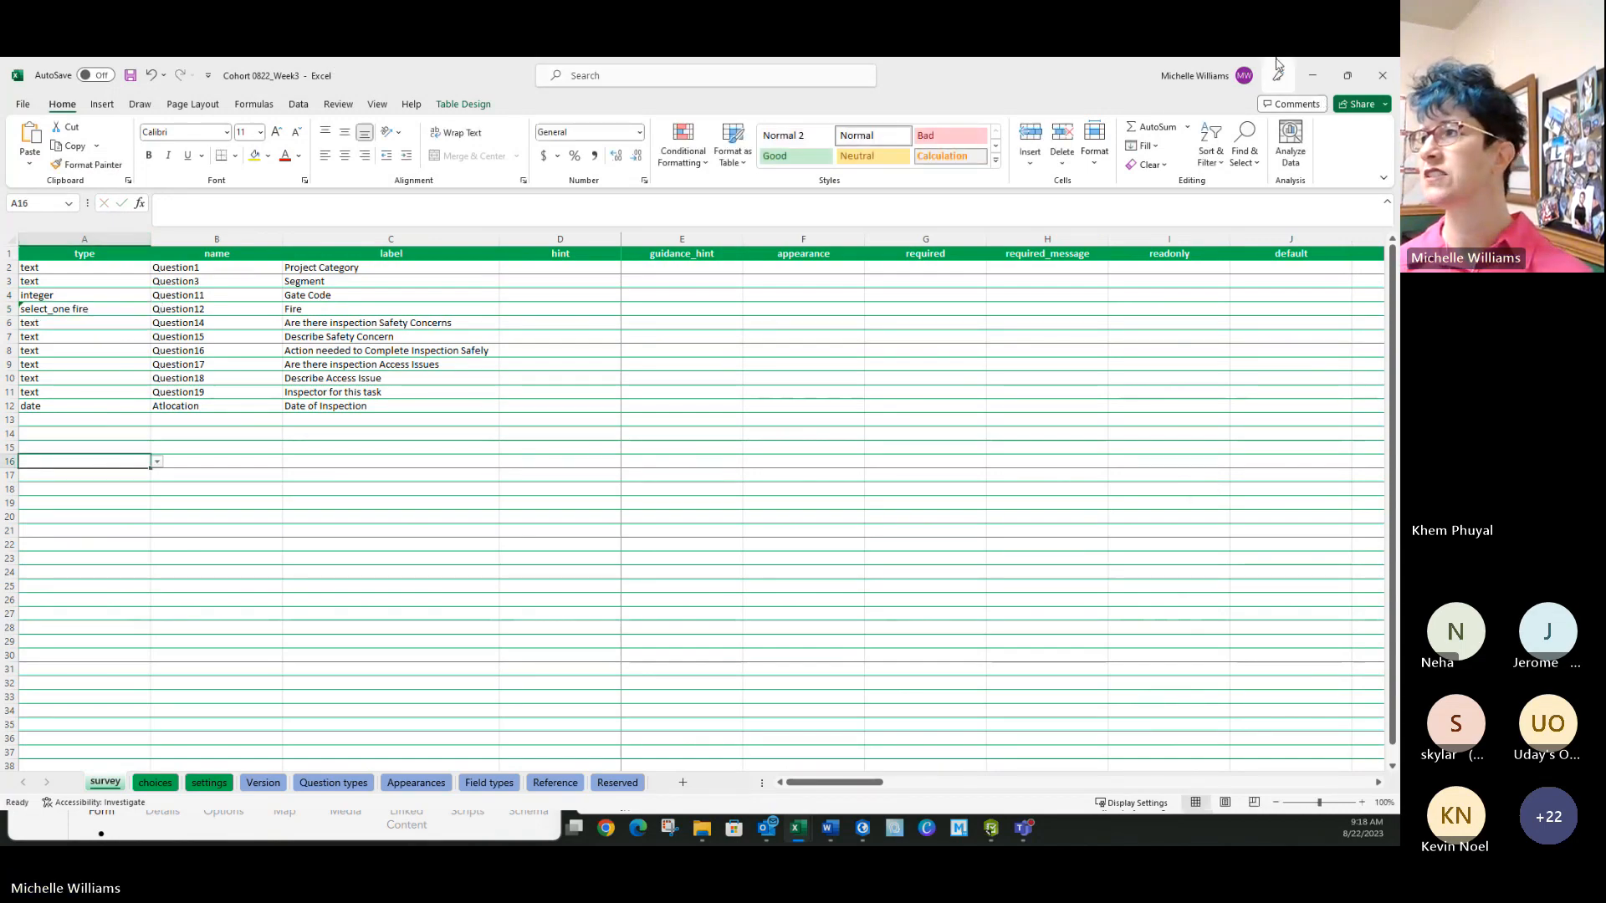
# Step: Restore and fit the workbook window beside the Survey123 Connect form preview, and save the workbook to update the form
pyautogui.click(1347, 75)
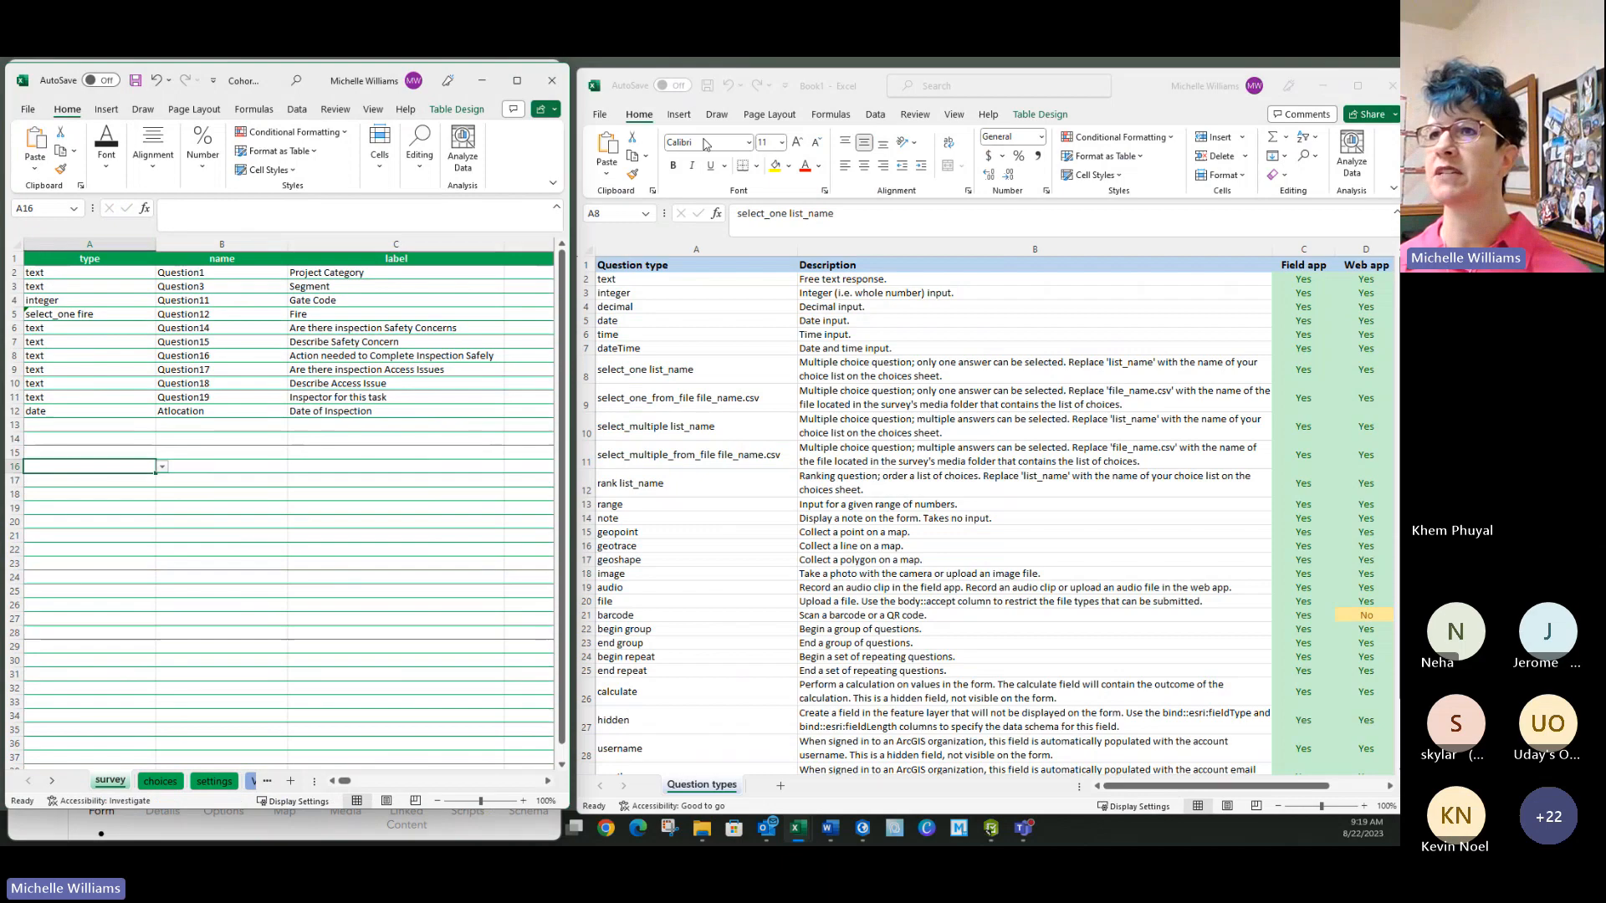
pyautogui.moveTo(268, 78); pyautogui.dragTo(820, 80)
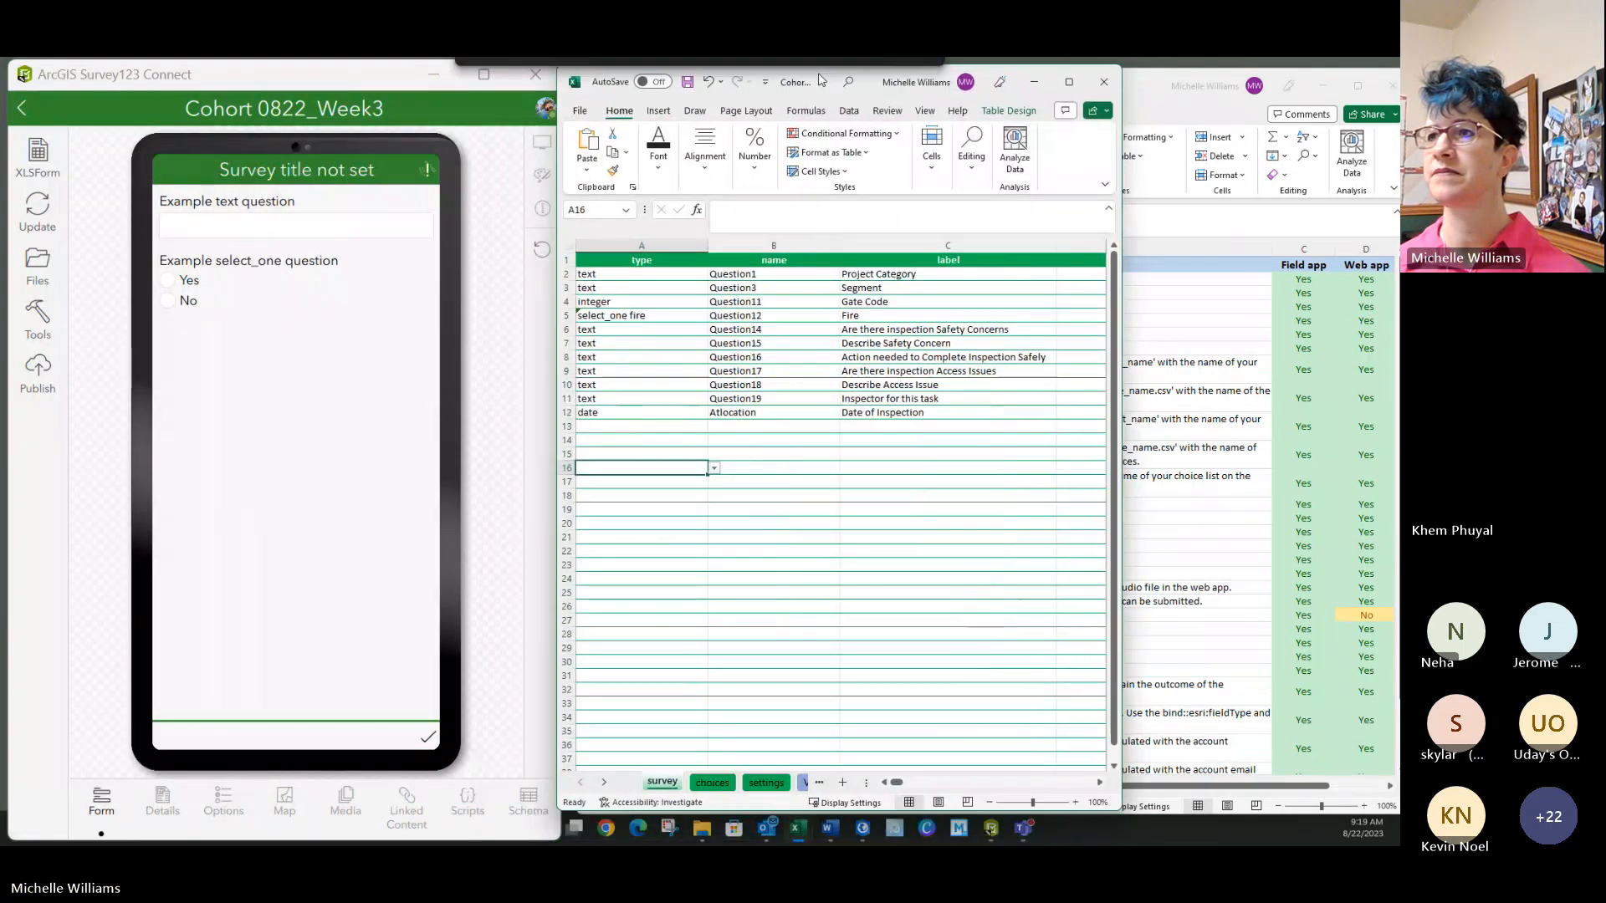
pyautogui.moveTo(1123, 240); pyautogui.dragTo(1398, 242)
pyautogui.click(864, 475)
pyautogui.click(688, 82)
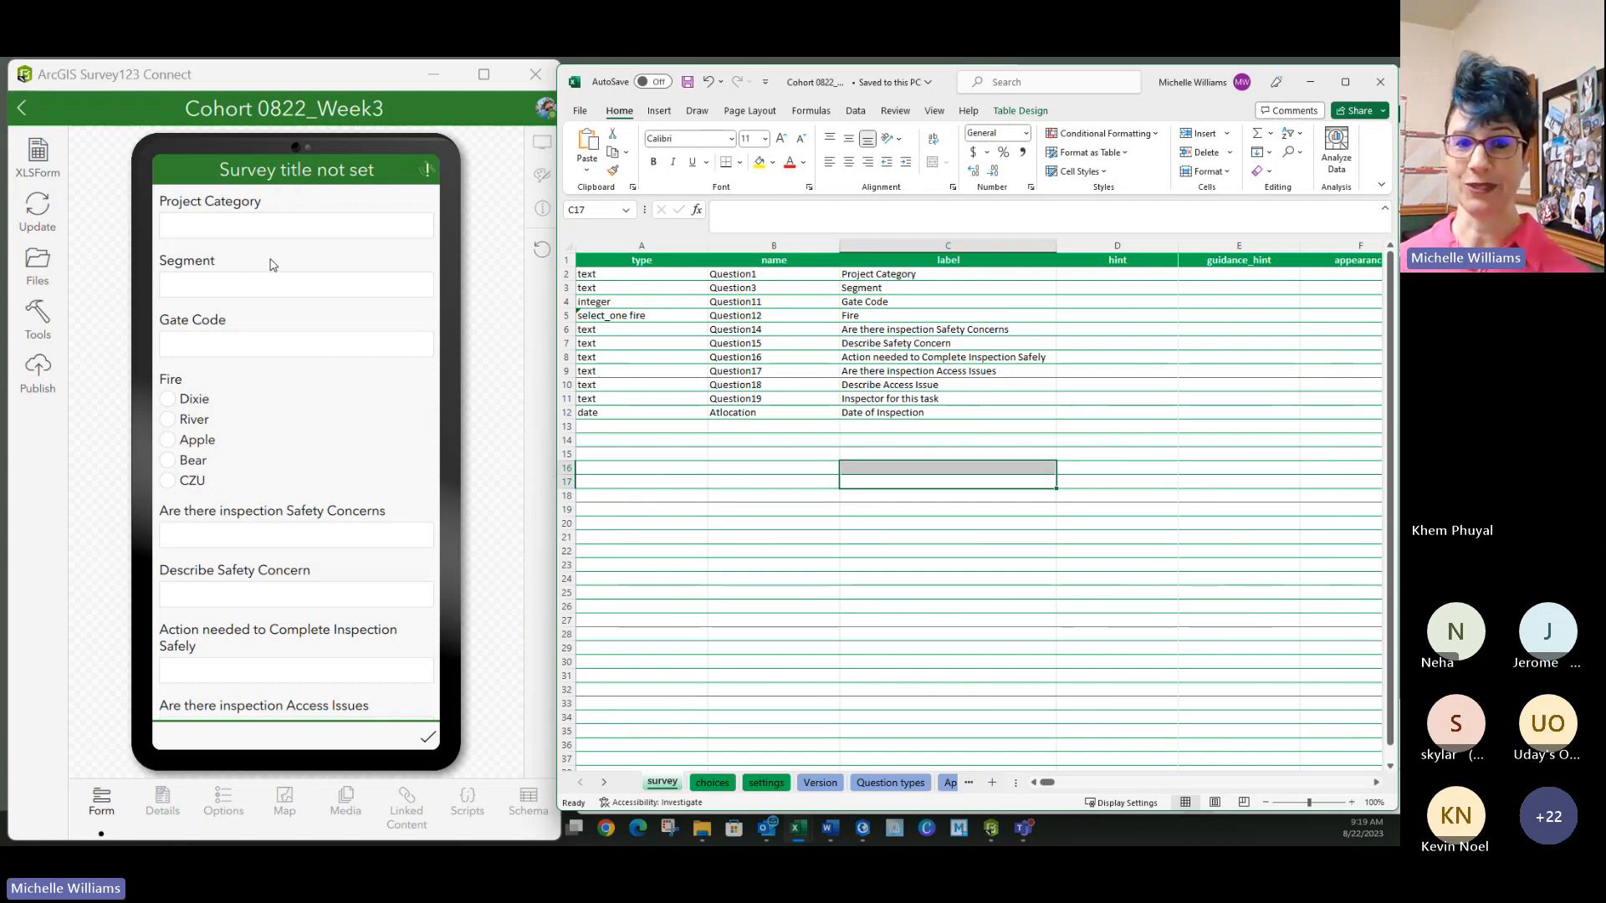
pyautogui.click(708, 436)
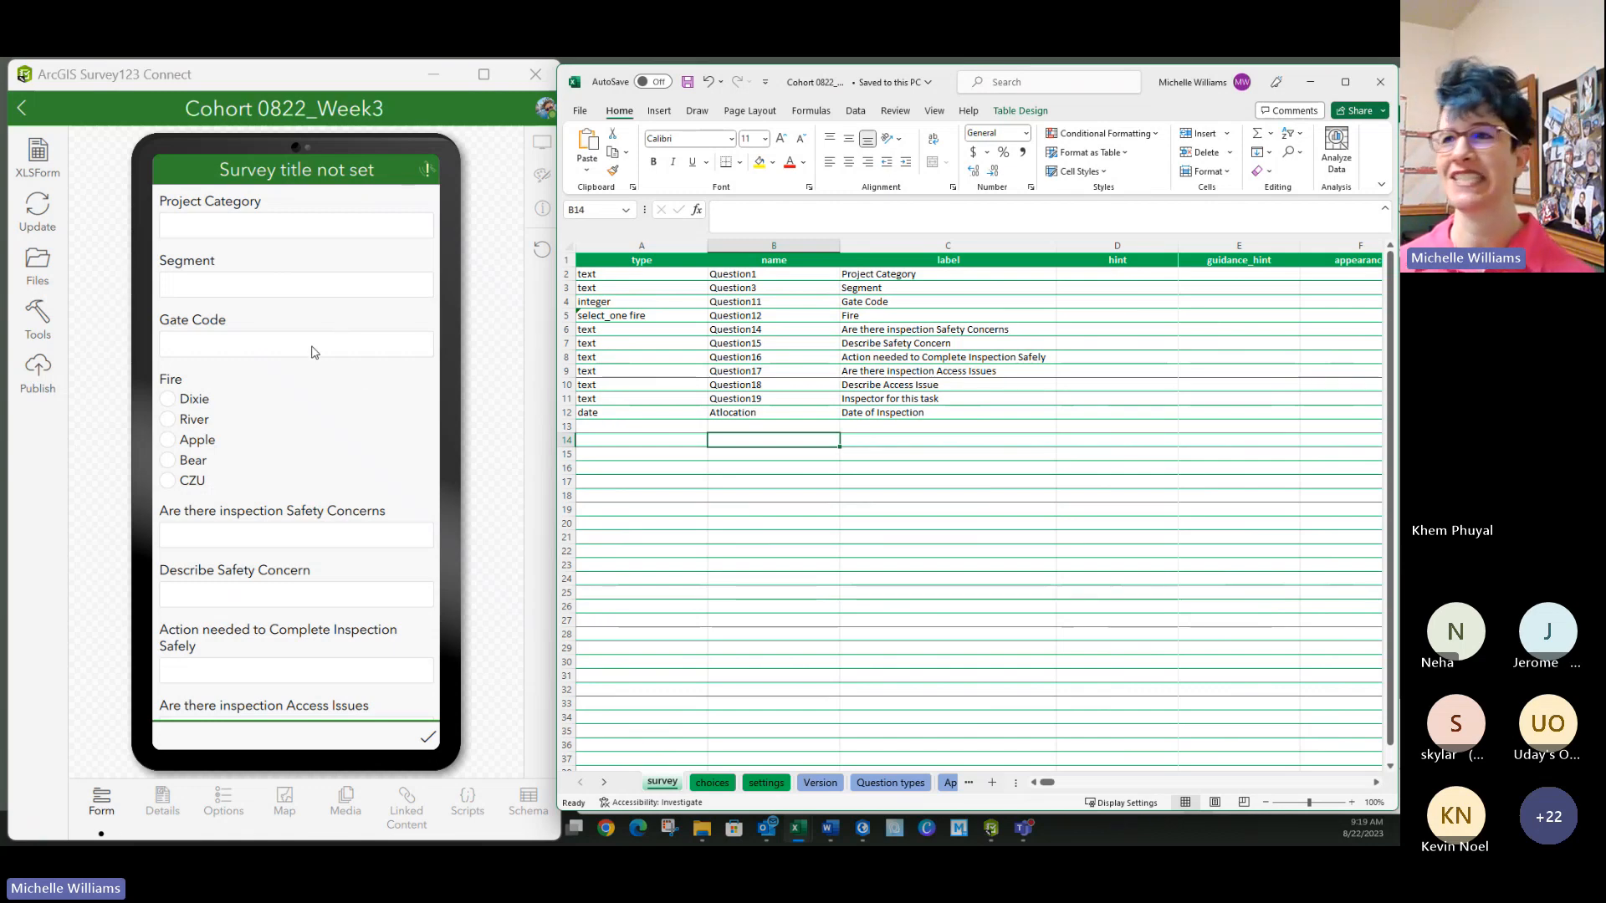
pyautogui.click(633, 443)
pyautogui.click(625, 426)
pyautogui.click(636, 412)
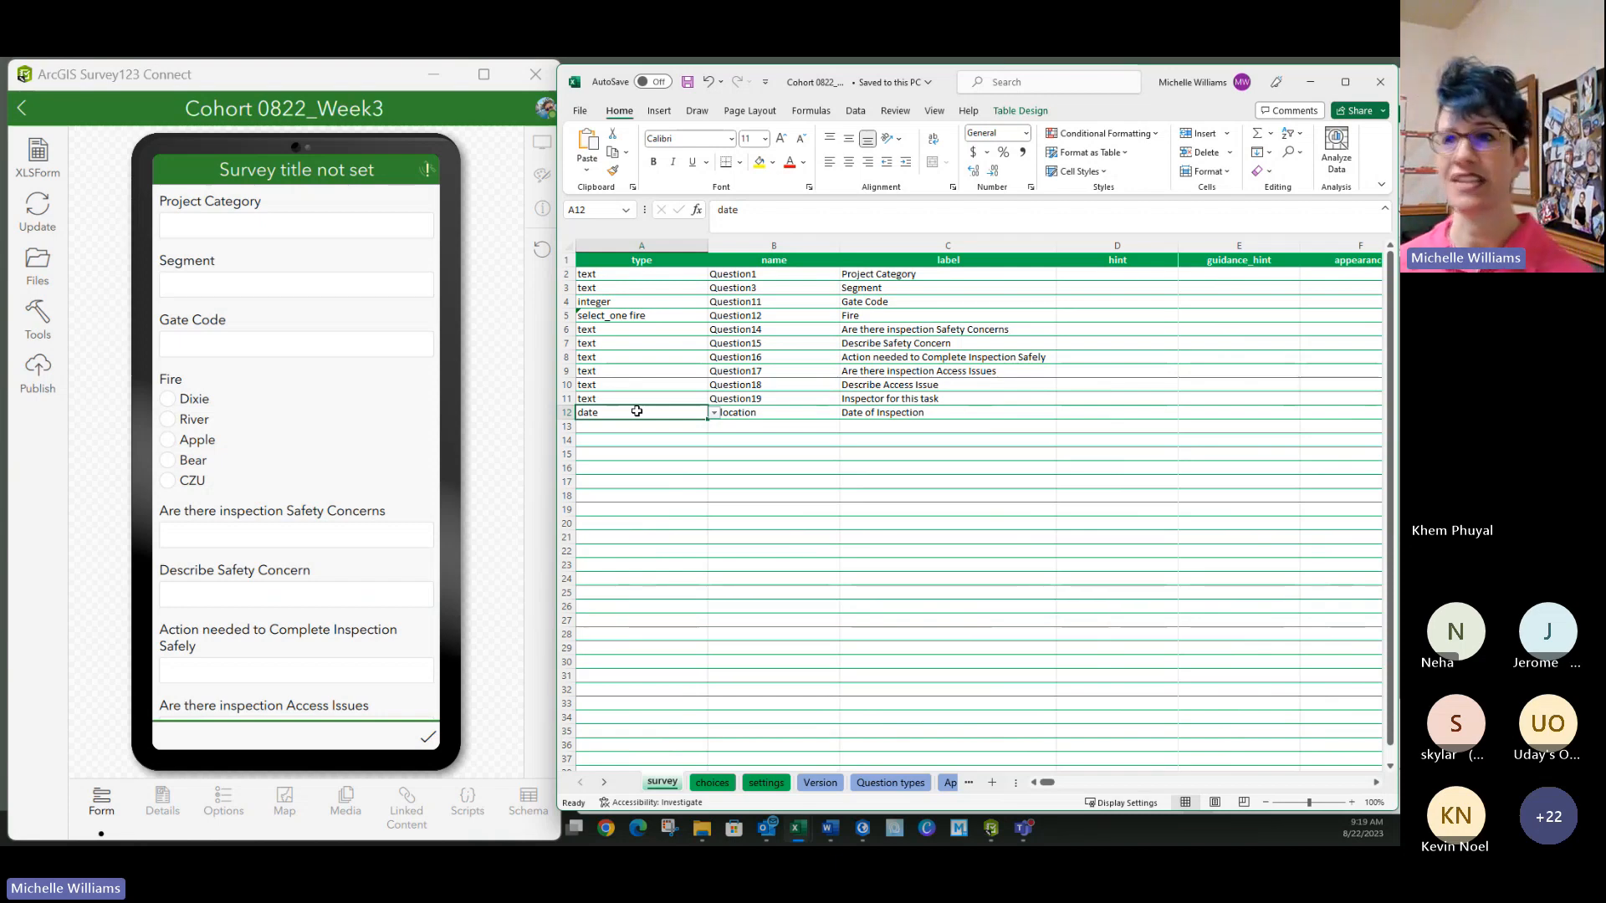
pyautogui.click(753, 482)
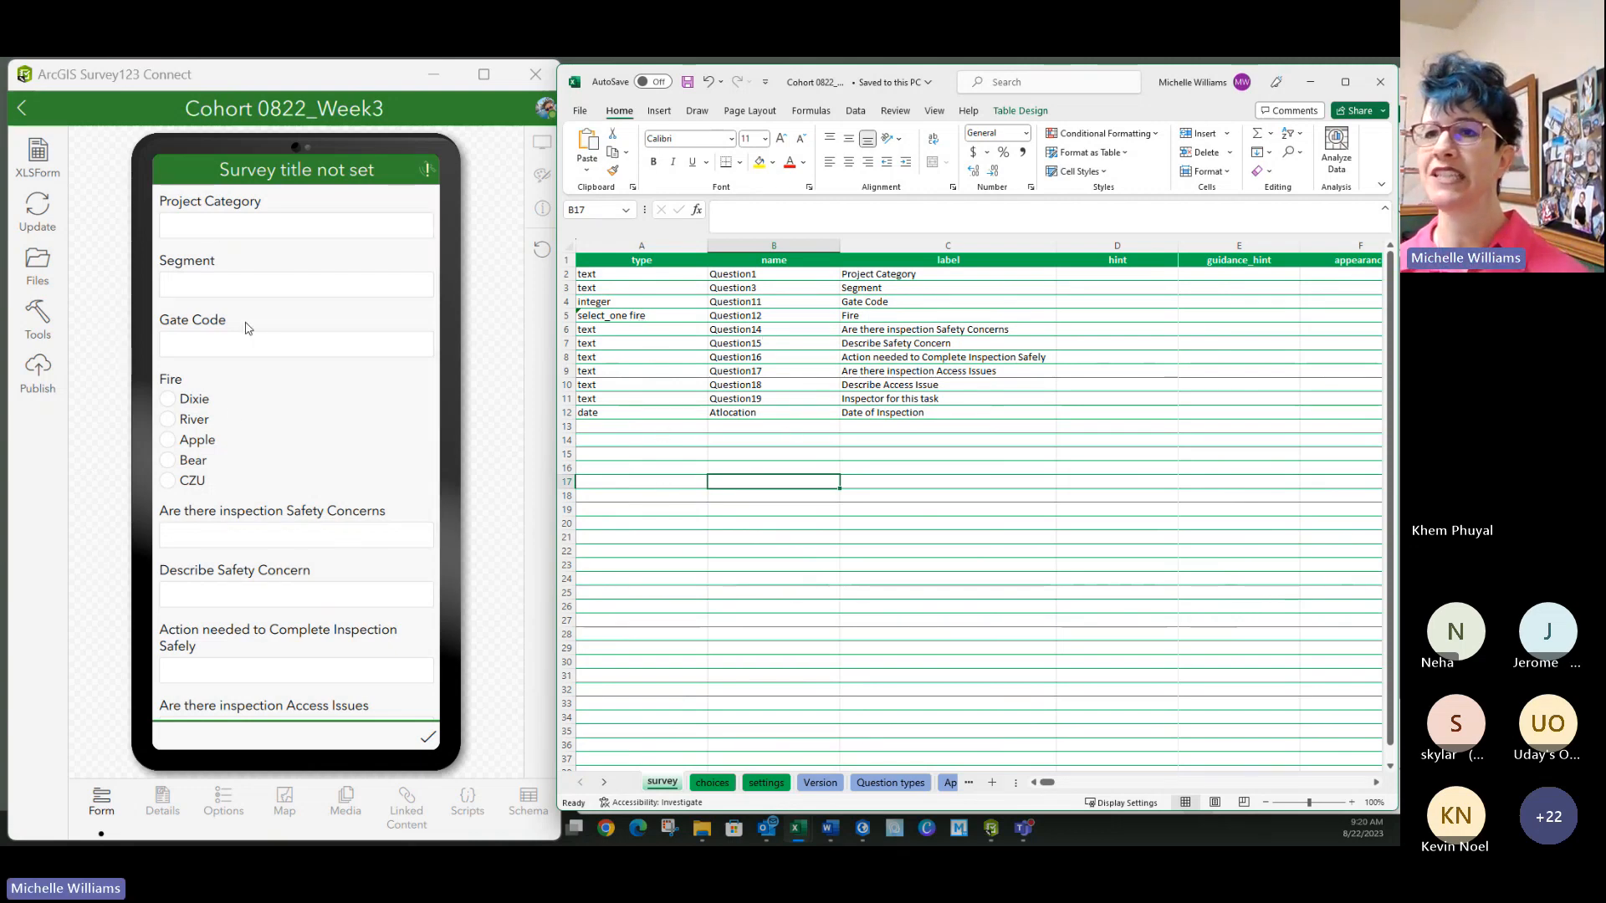
# Step: Copy the select_multiple list_name entry from the Question types sheet
pyautogui.click(619, 316)
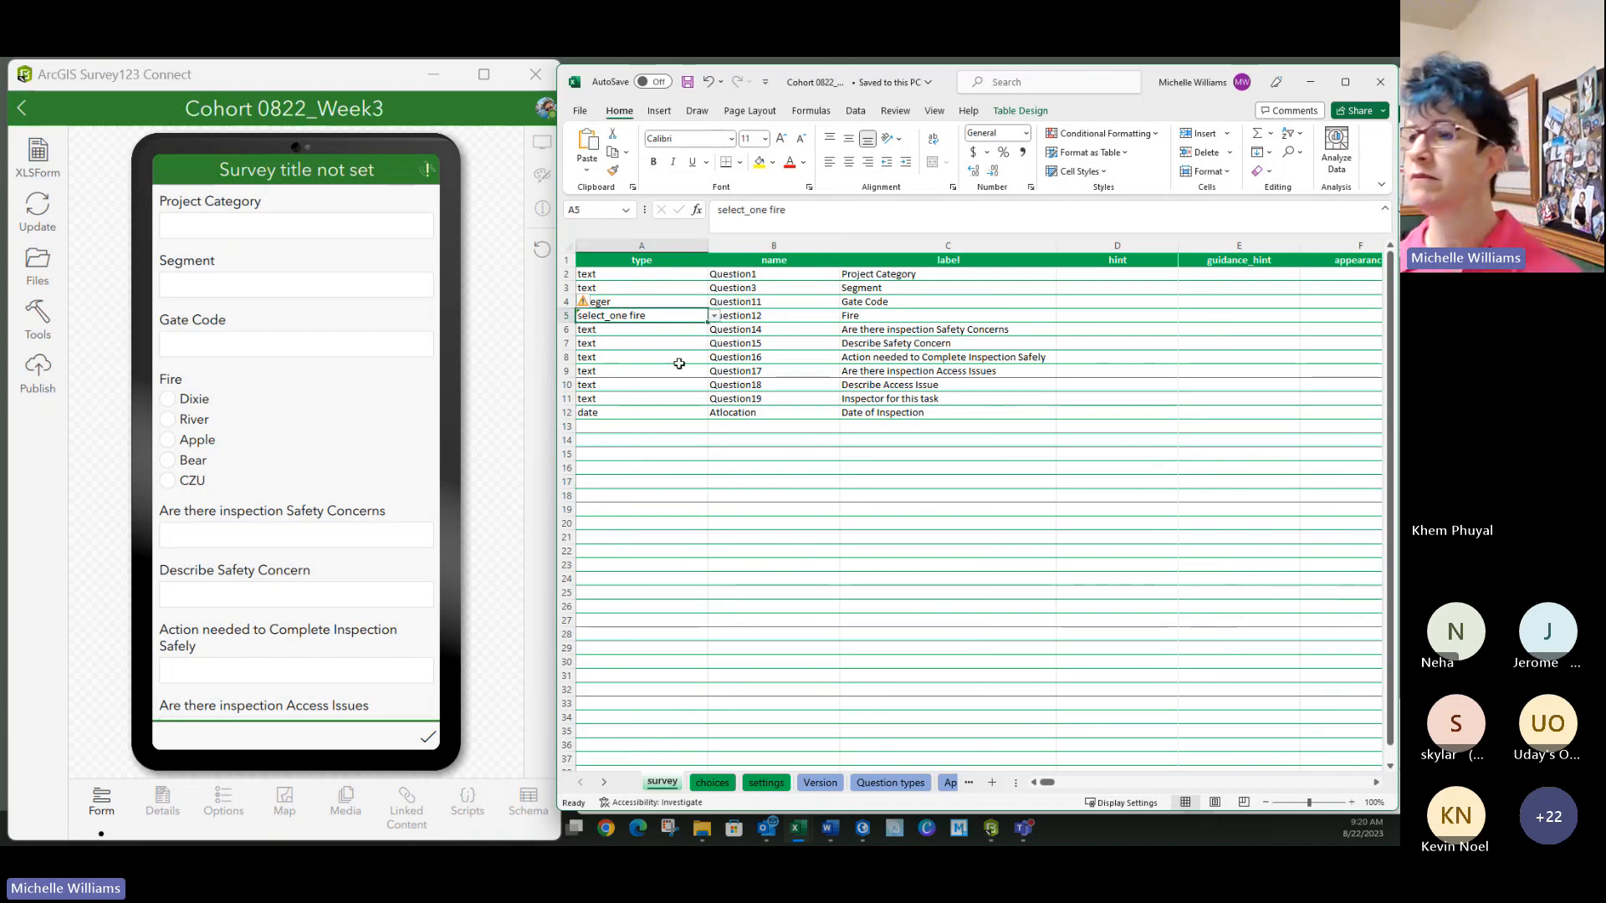
pyautogui.click(715, 783)
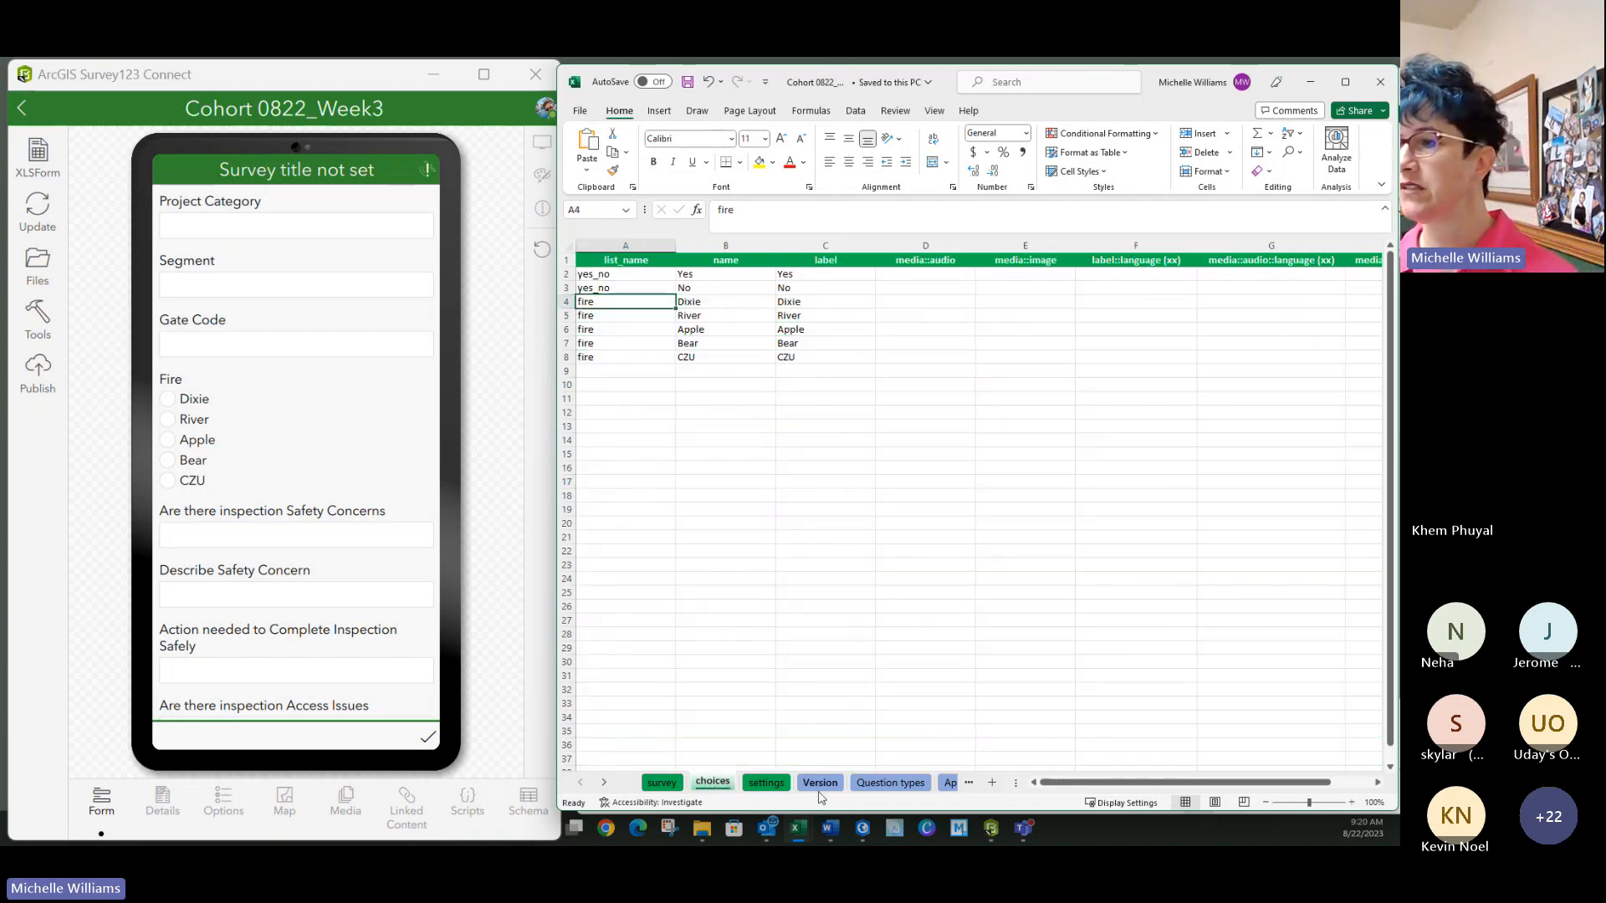
pyautogui.click(890, 783)
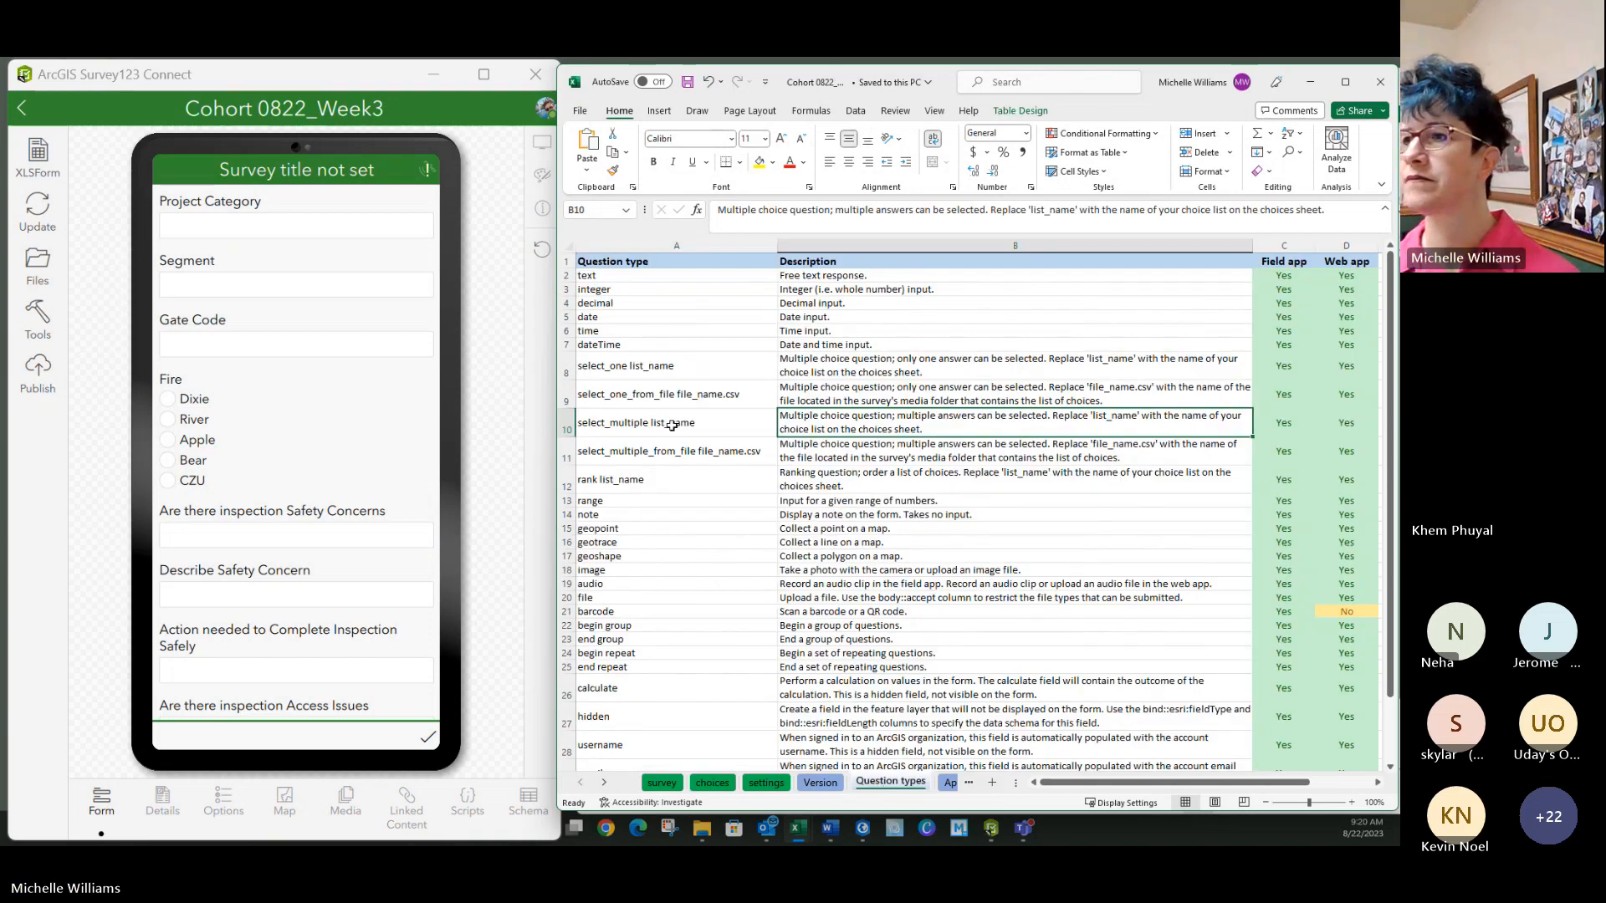
pyautogui.doubleClick(702, 425)
pyautogui.moveTo(708, 424); pyautogui.dragTo(535, 433)
pyautogui.hotkey('ctrl', 'c')
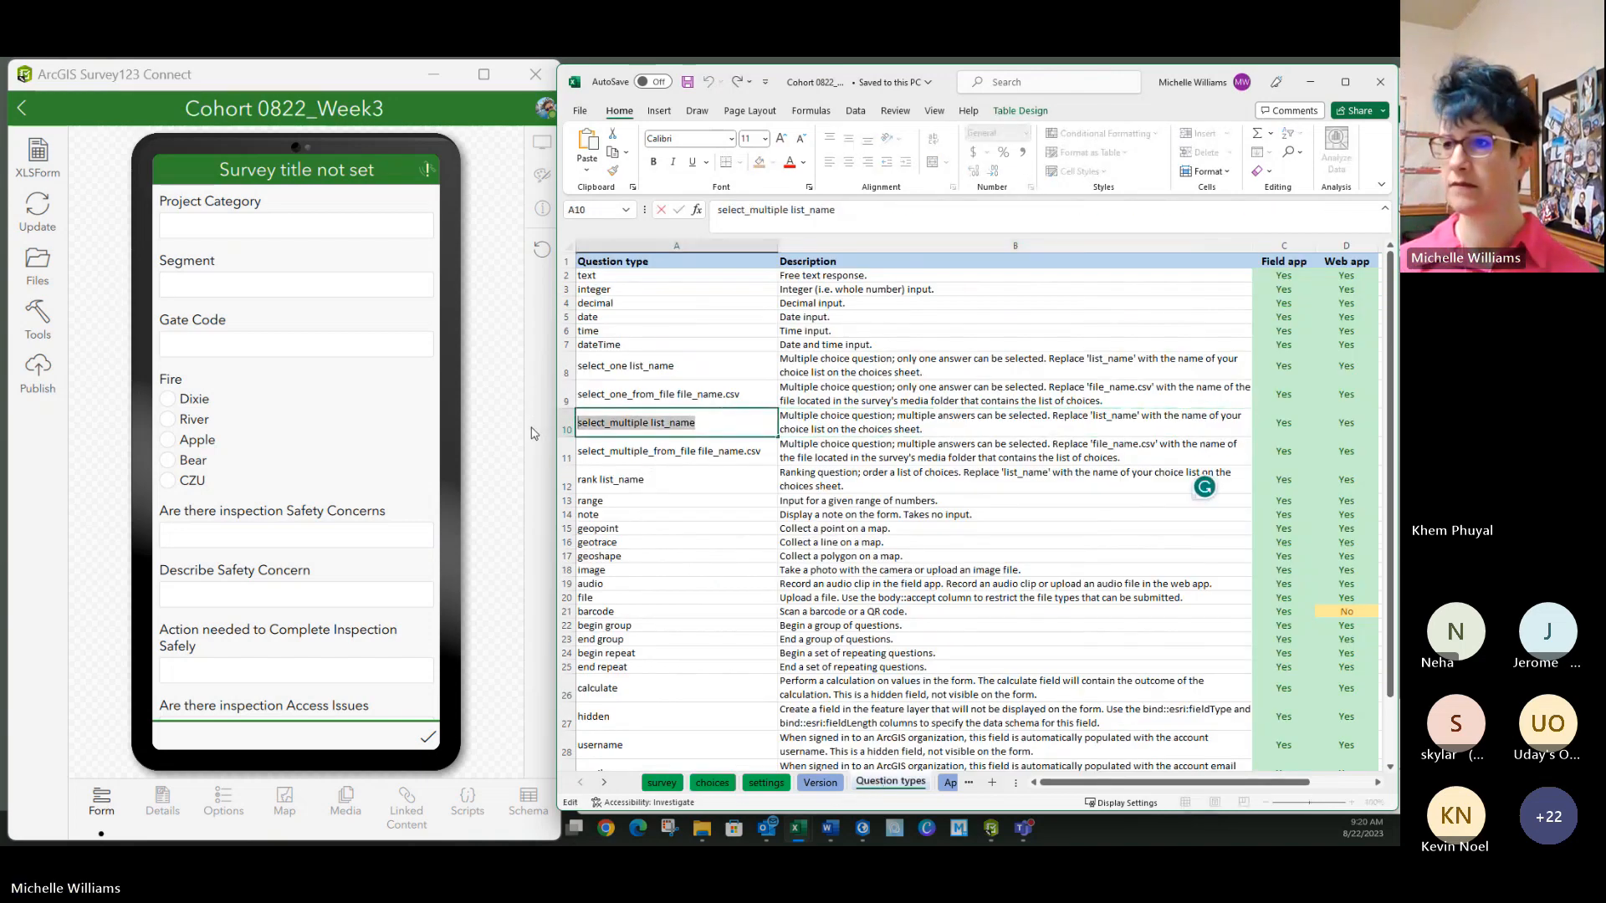
# Step: Paste the copied type for the Are there inspection Safety Concerns question and change it to select_multiple safety
pyautogui.click(661, 783)
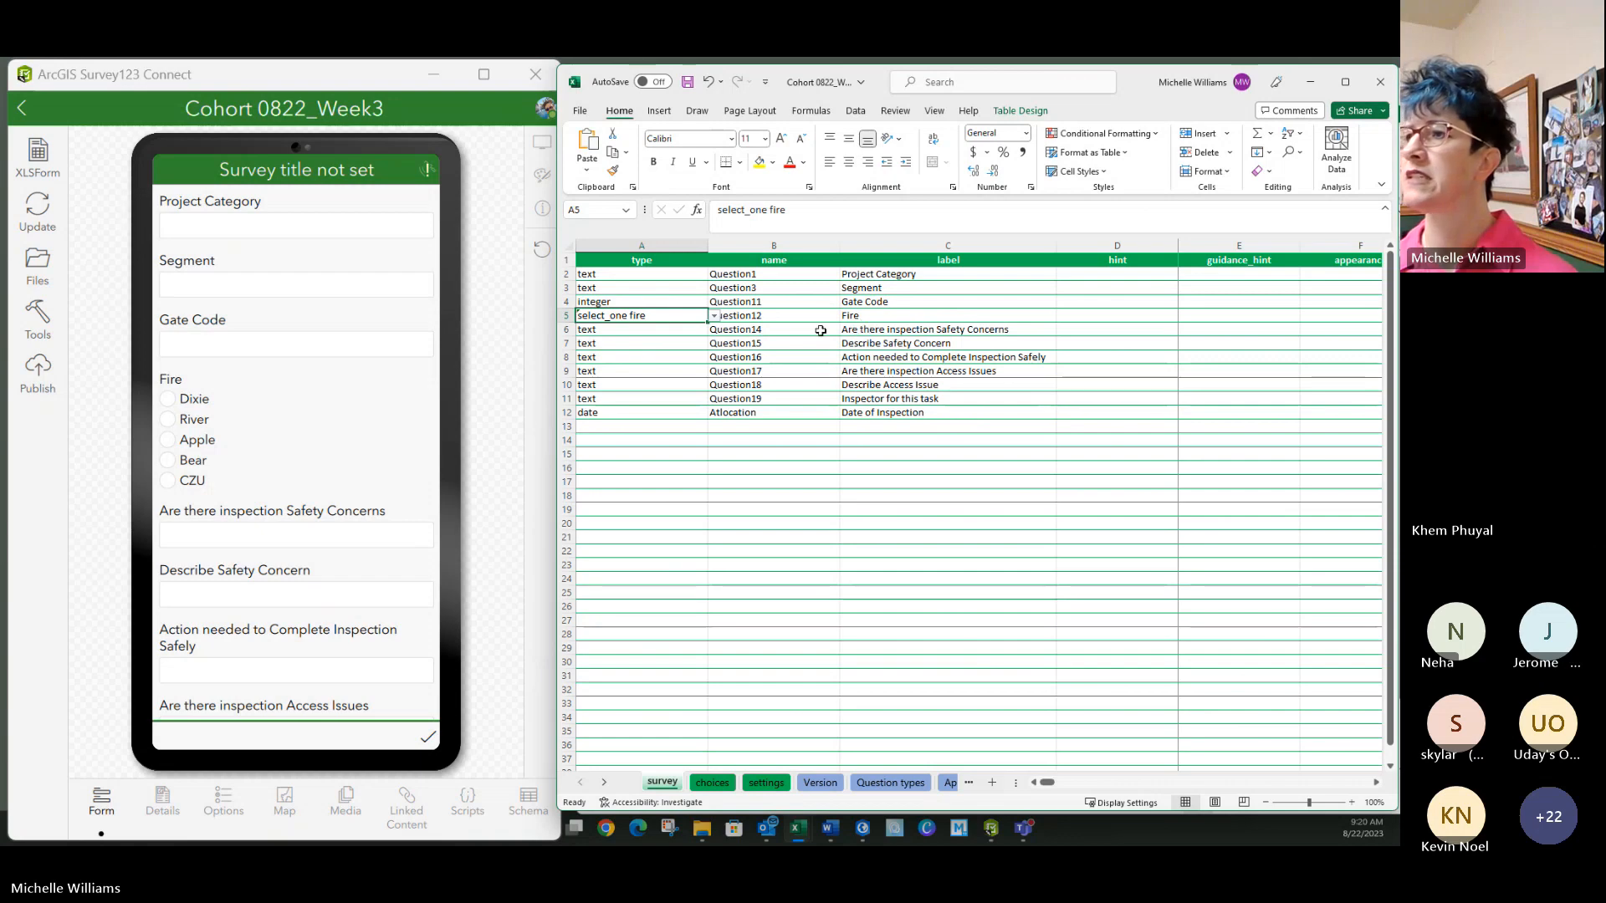
pyautogui.click(628, 328)
pyautogui.hotkey('ctrl', 'v')
pyautogui.doubleClick(690, 330)
pyautogui.moveTo(694, 329); pyautogui.dragTo(652, 330)
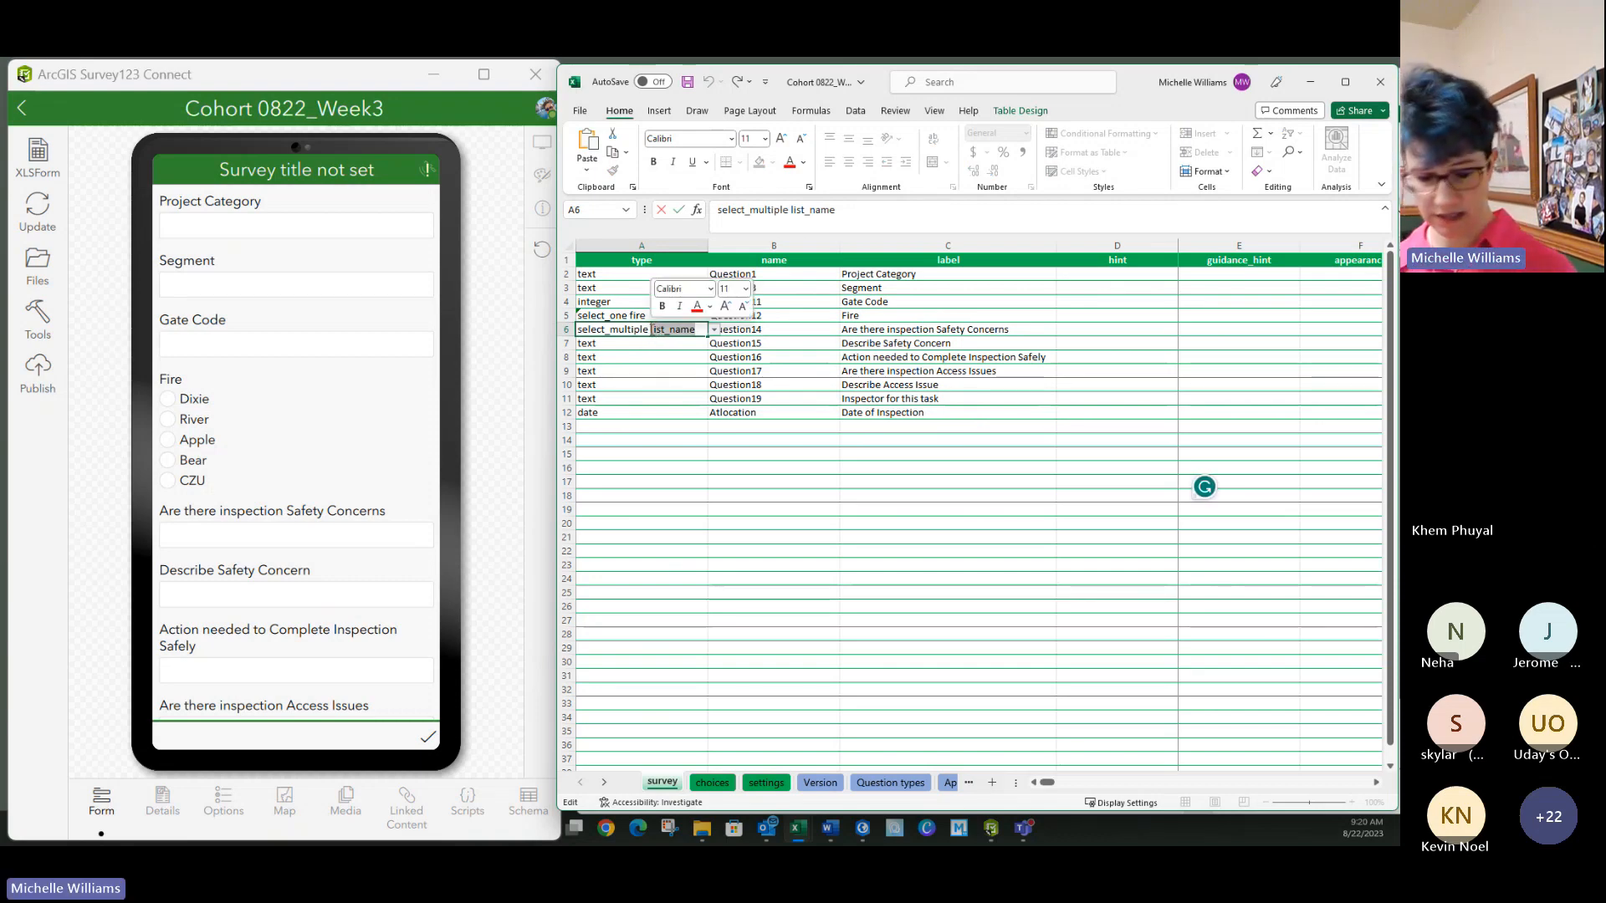
pyautogui.write('saft')
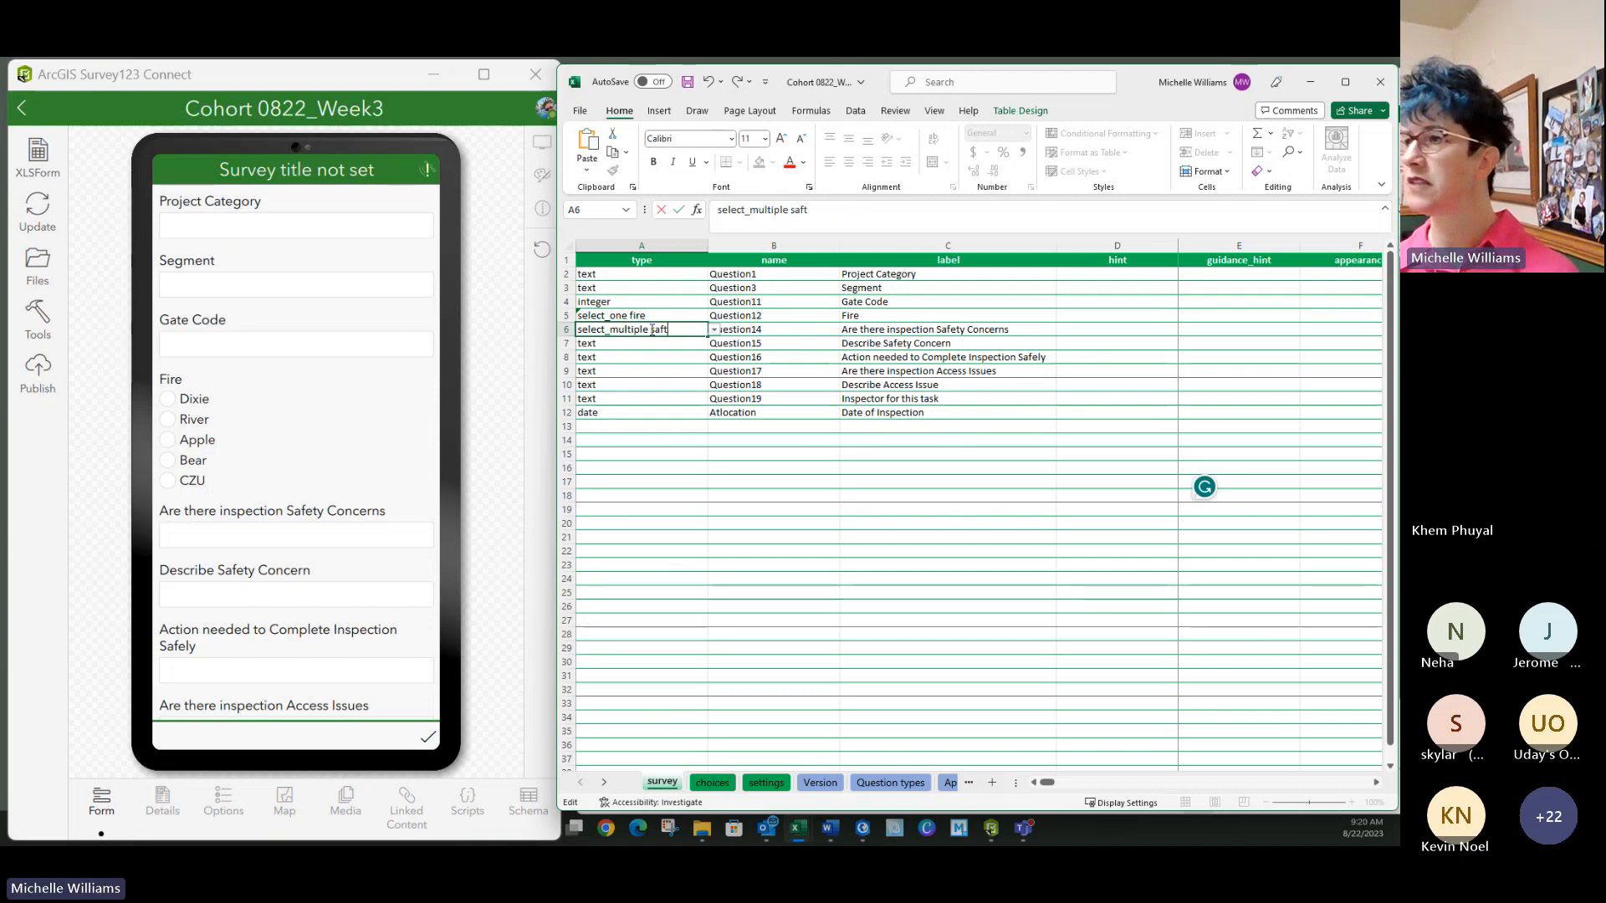
pyautogui.press('BackSpace')
pyautogui.write('ety')
# Step: Copy the safety list name from the question type into the choices sheet's list_name column for rows 9 and 10
pyautogui.moveTo(681, 329); pyautogui.dragTo(657, 329)
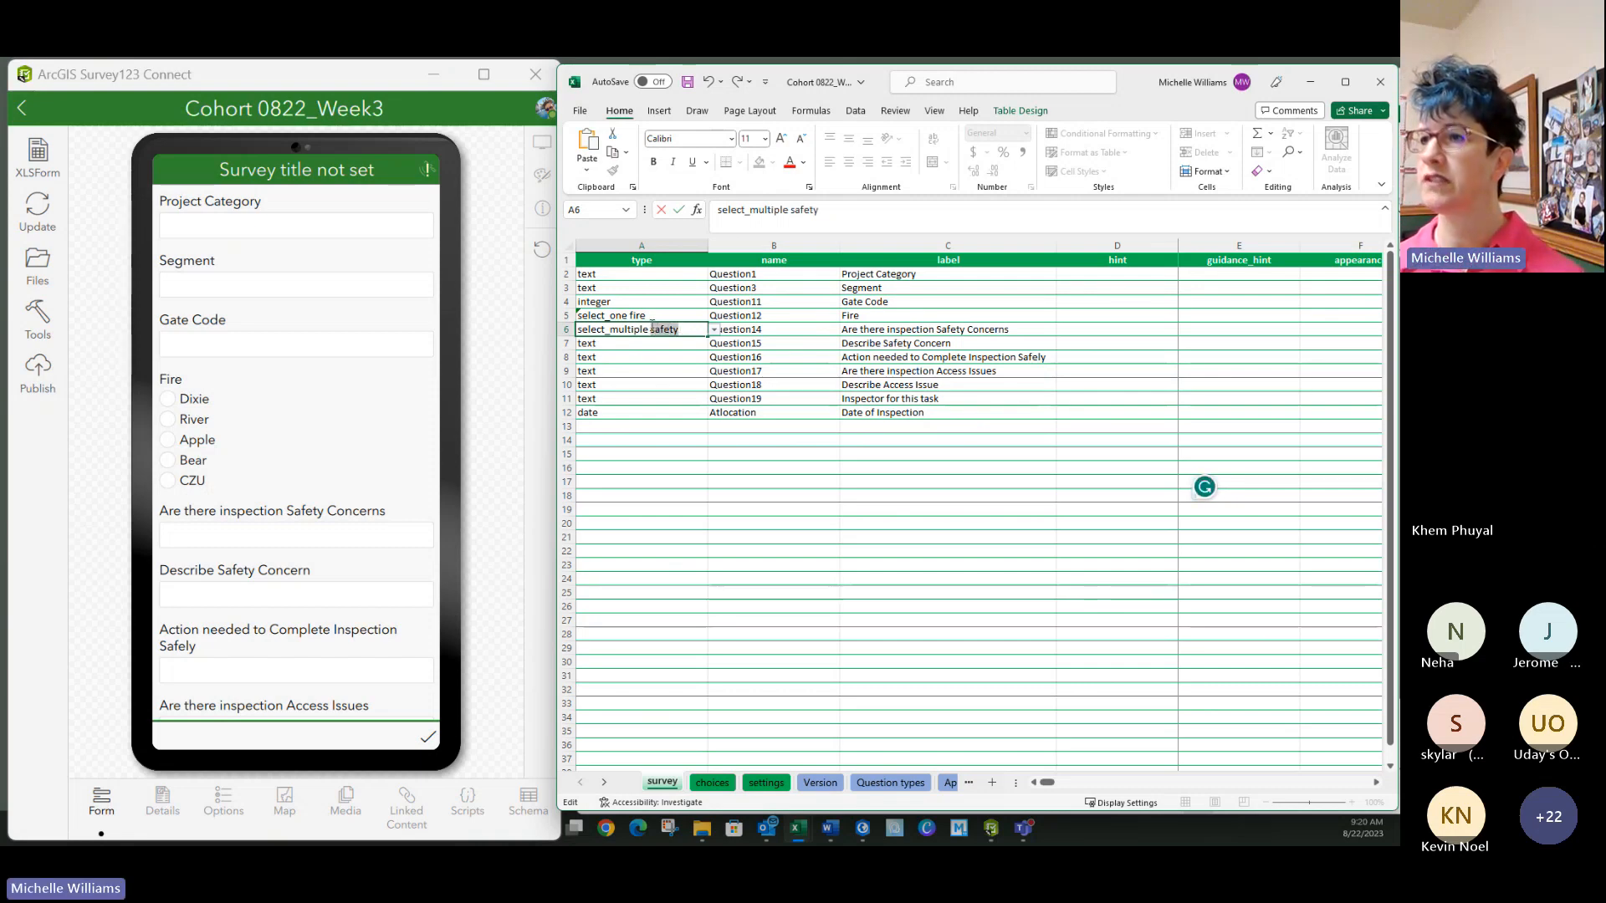
pyautogui.hotkey('ctrl', 'c')
pyautogui.click(660, 467)
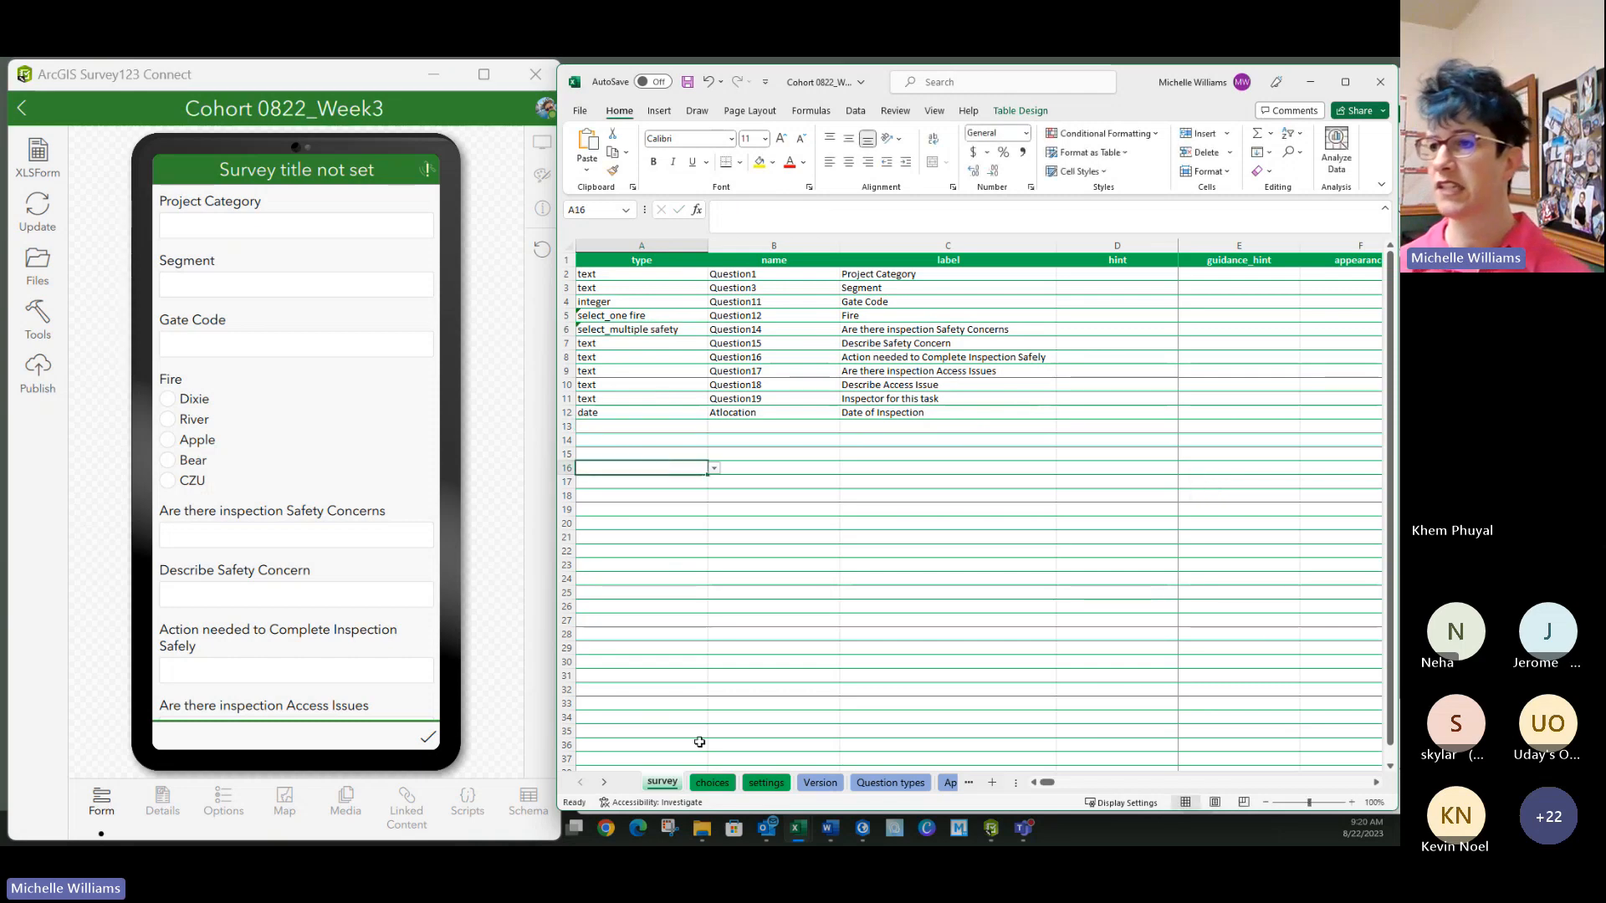
pyautogui.click(712, 782)
pyautogui.click(623, 369)
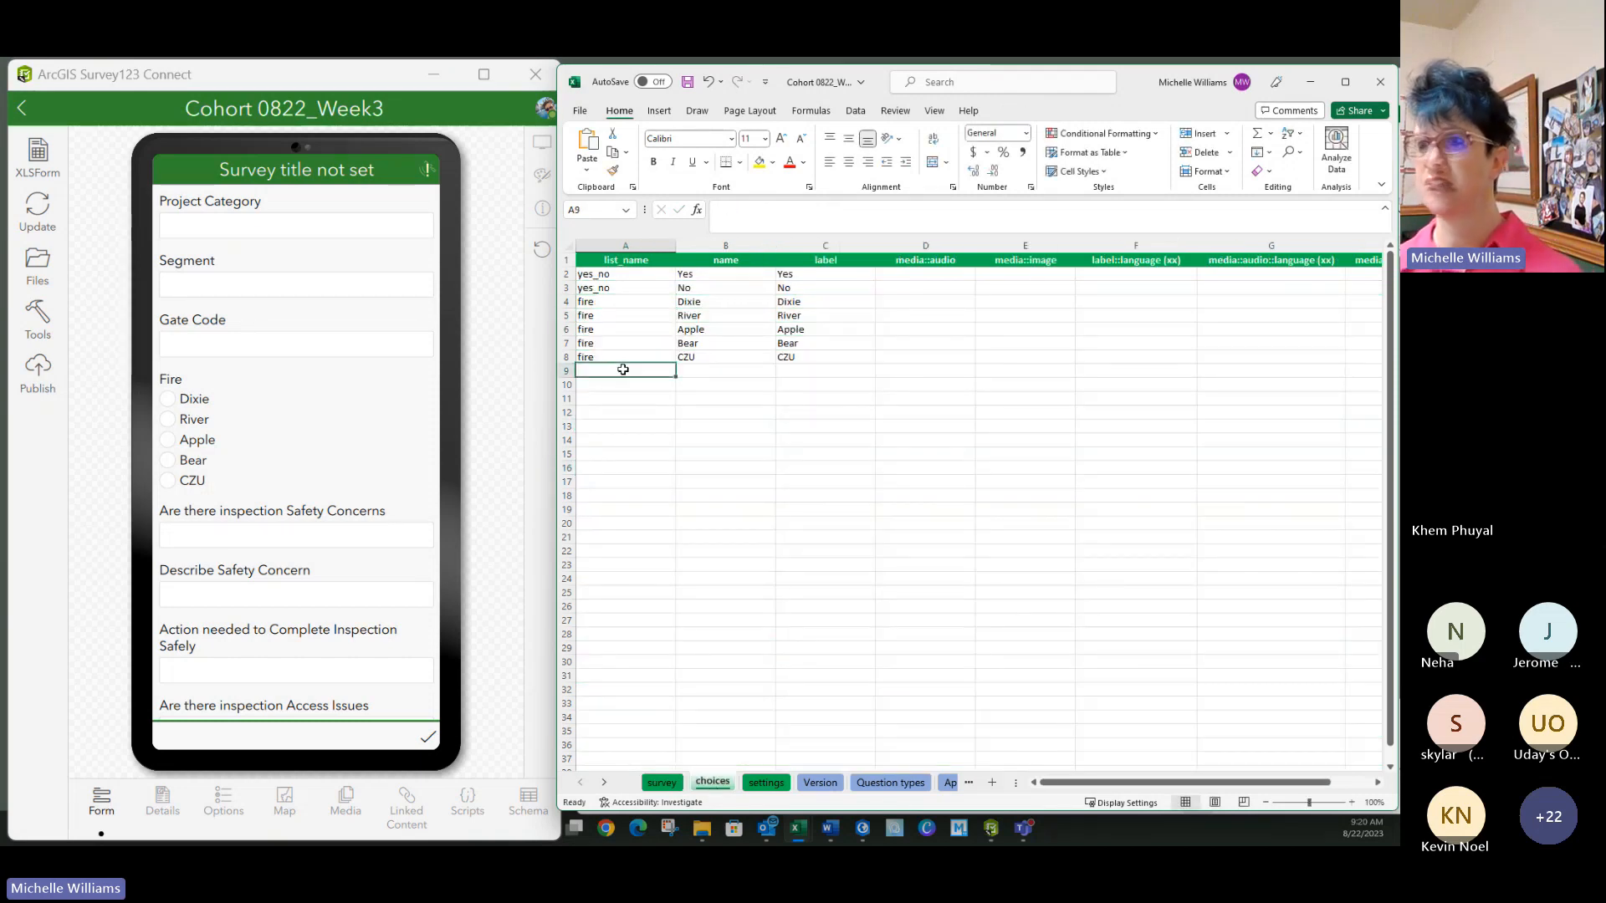
pyautogui.hotkey('ctrl', 'v')
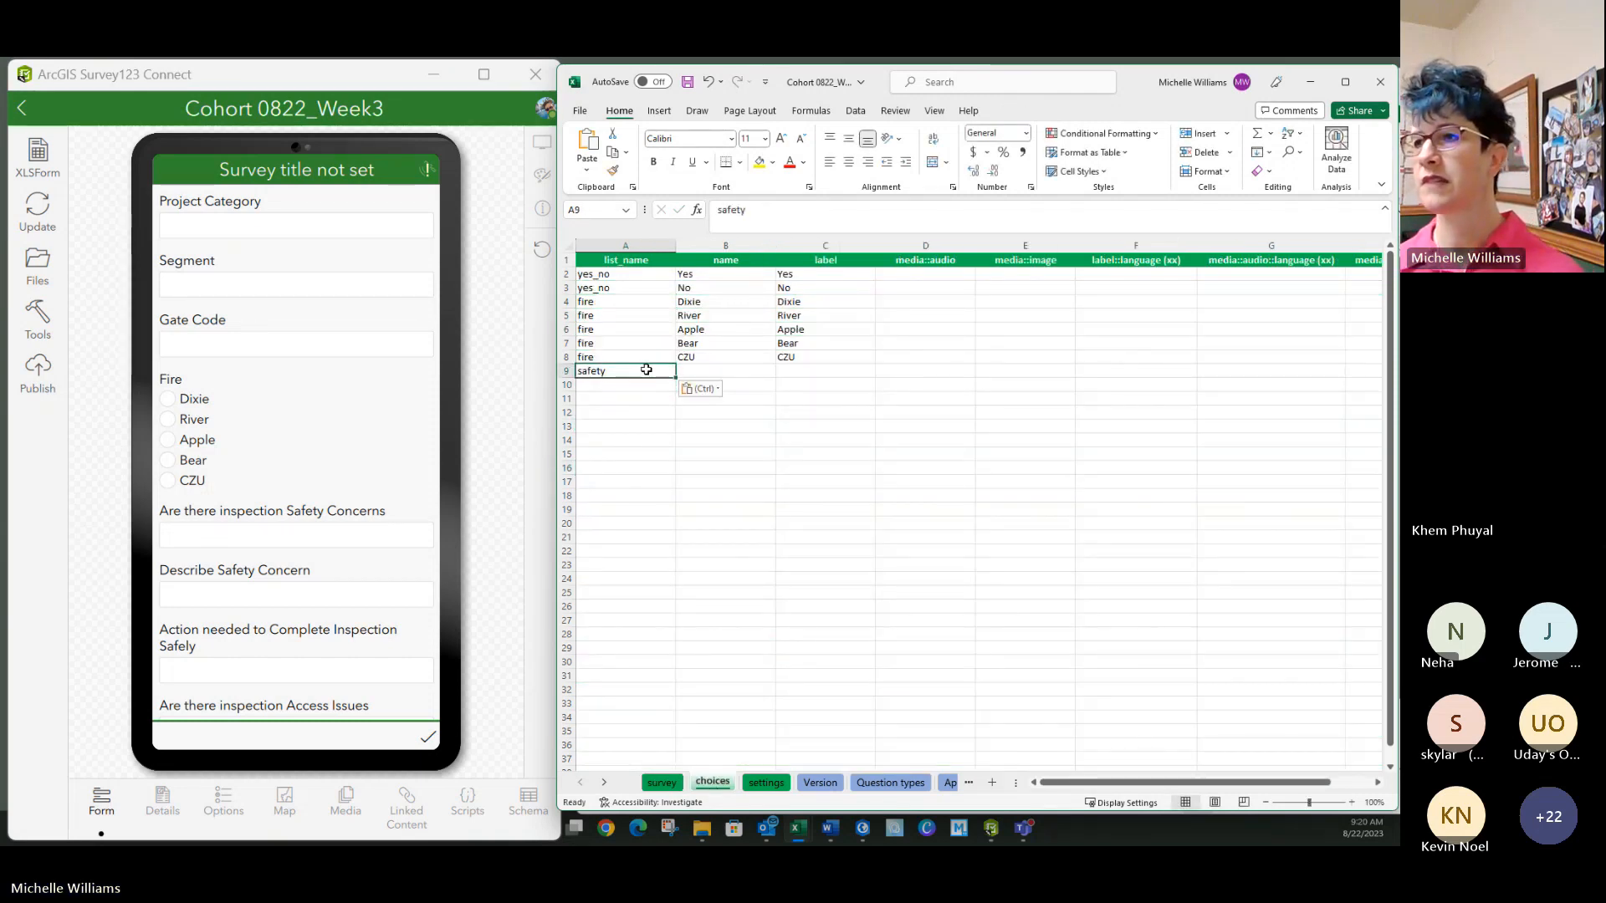
pyautogui.moveTo(677, 376); pyautogui.dragTo(678, 390)
# Step: Label the two safety choices Steep grade and Dogs in rows 9 and 10 of the choices sheet
pyautogui.click(794, 369)
pyautogui.write('Steep')
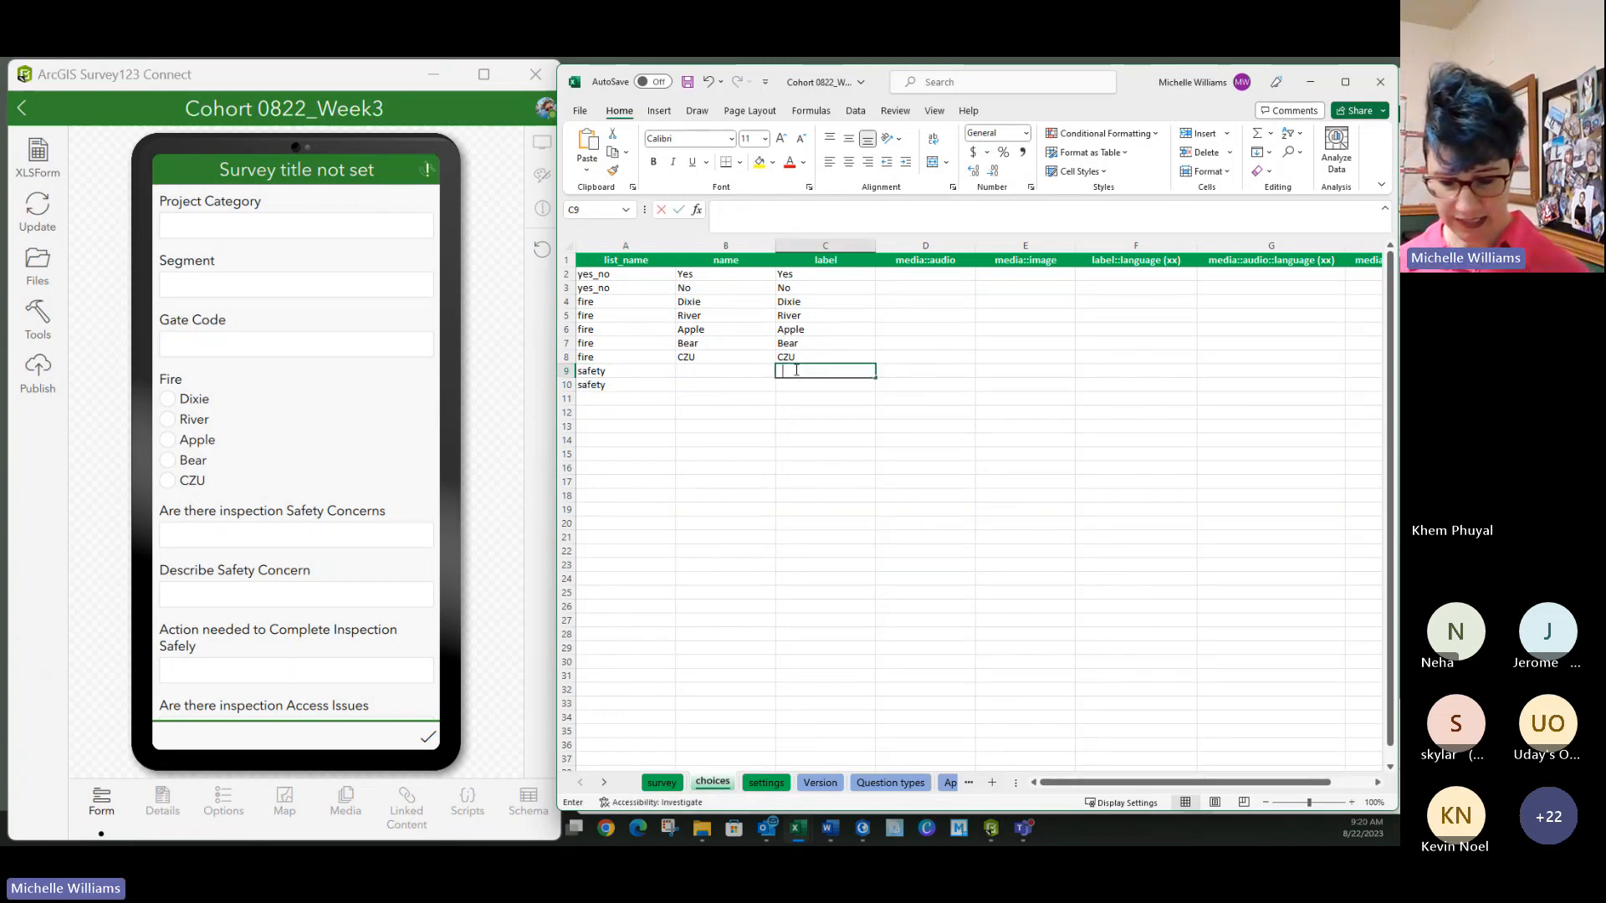
pyautogui.write(' grade')
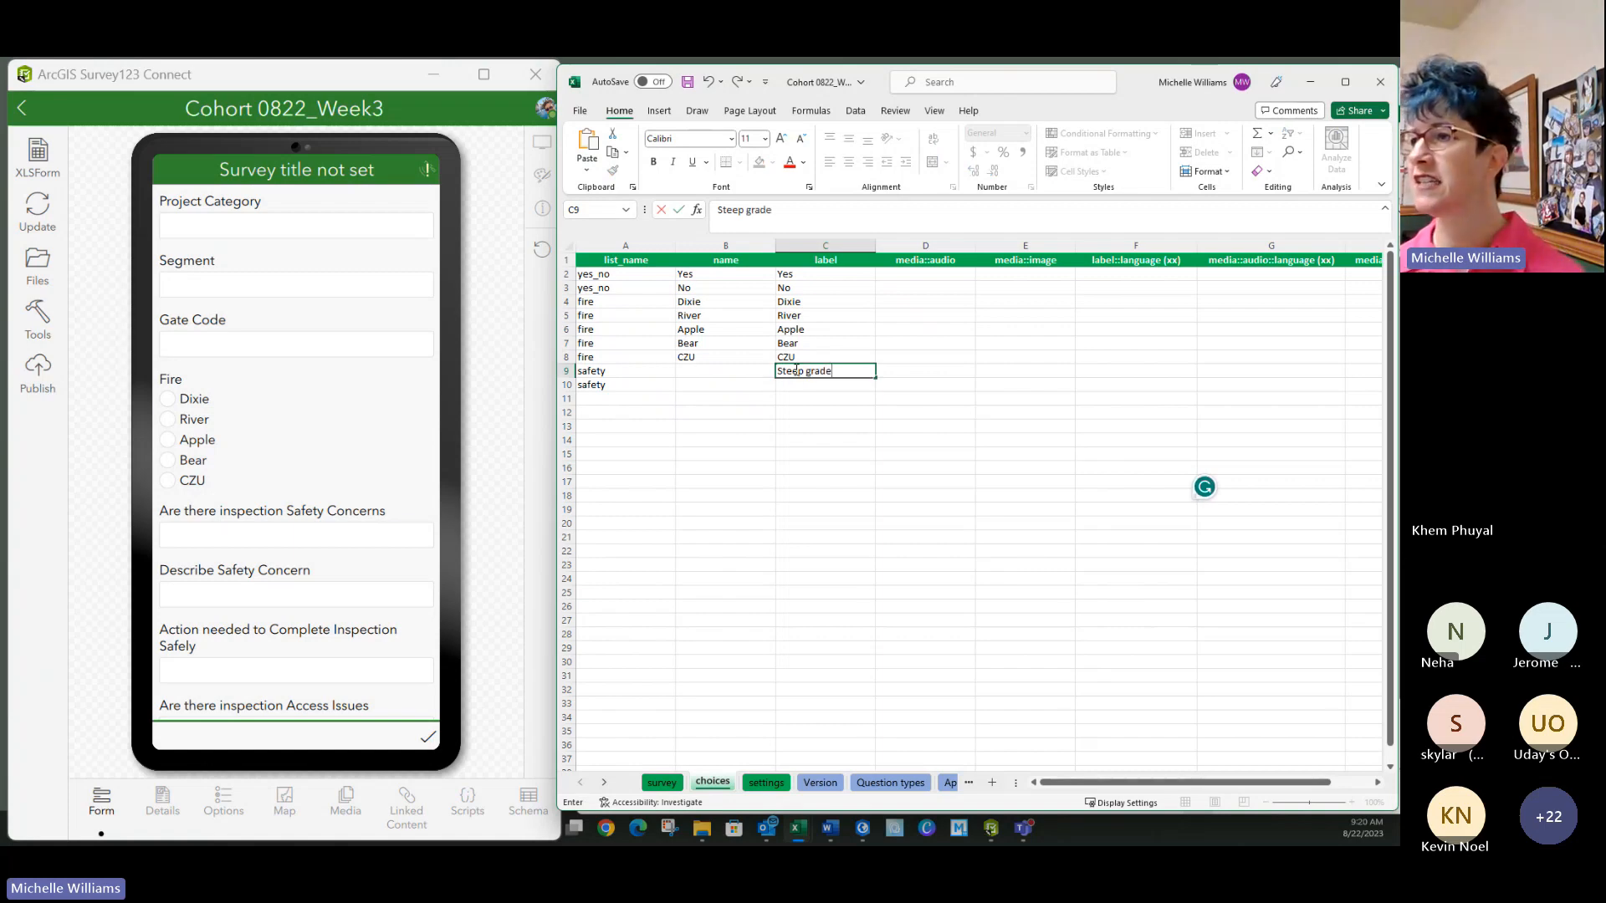
pyautogui.press('Return')
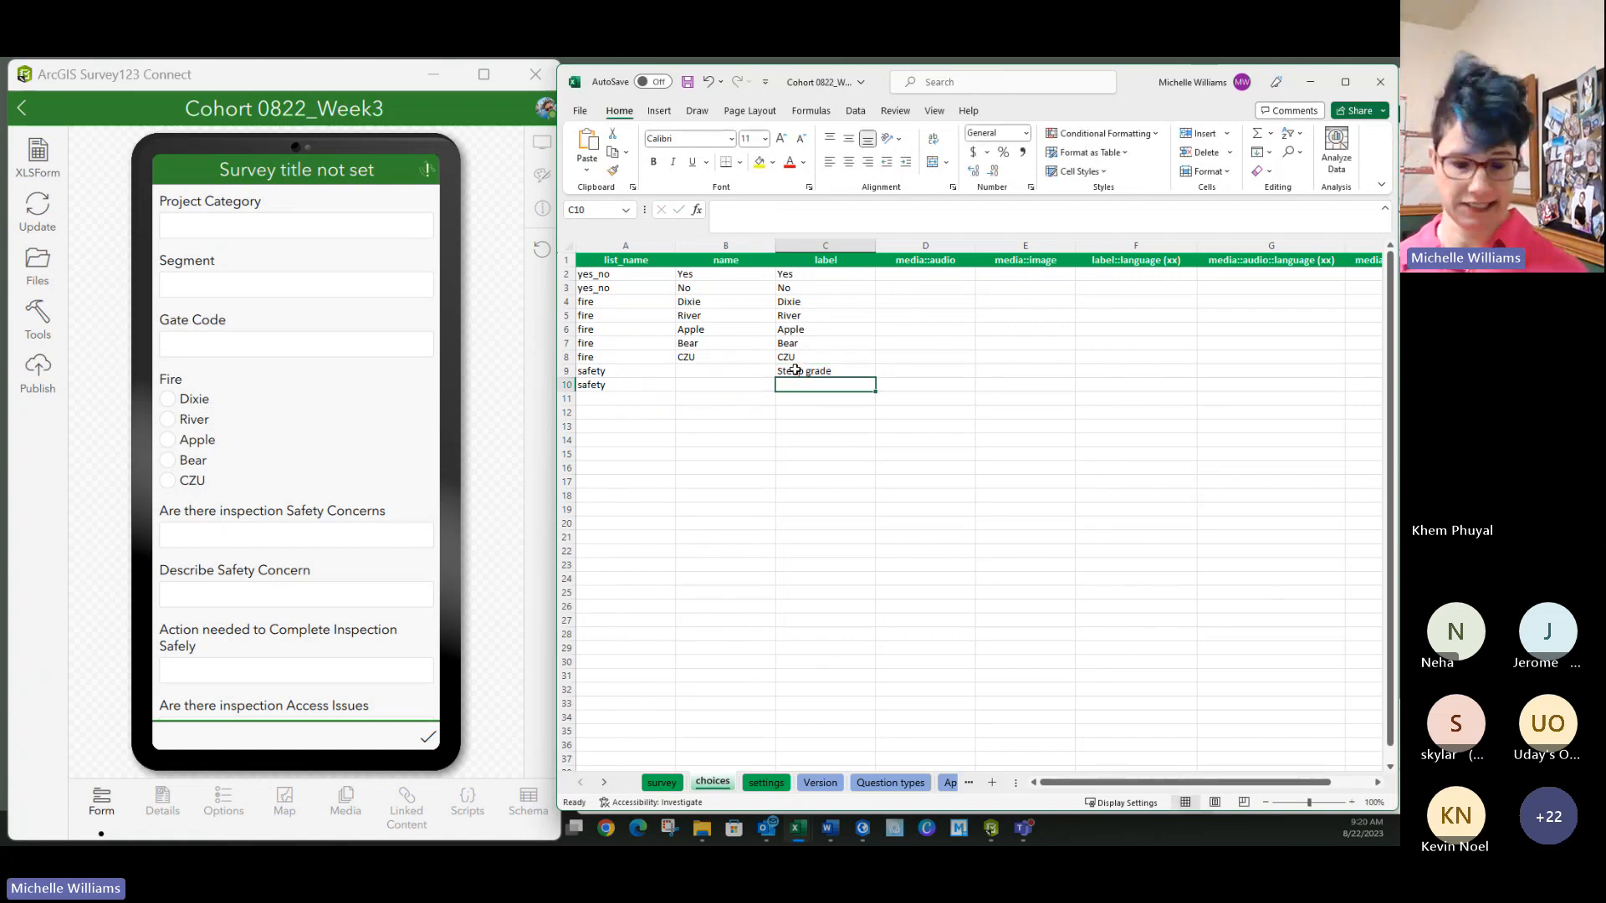
pyautogui.write('Do')
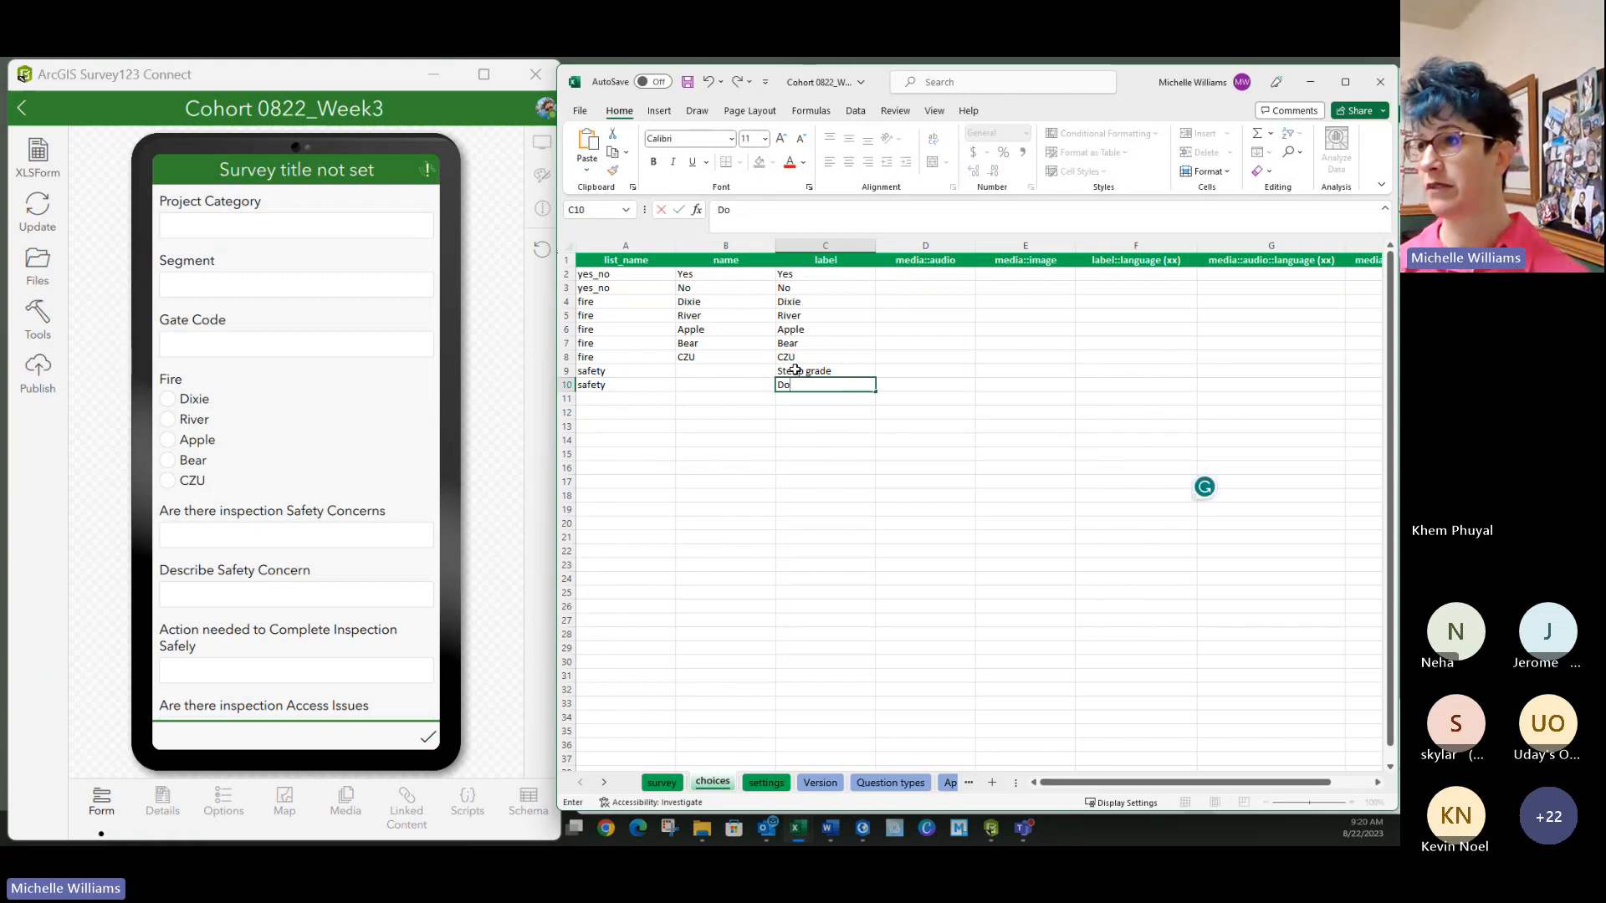
pyautogui.write('gs')
pyautogui.click(701, 398)
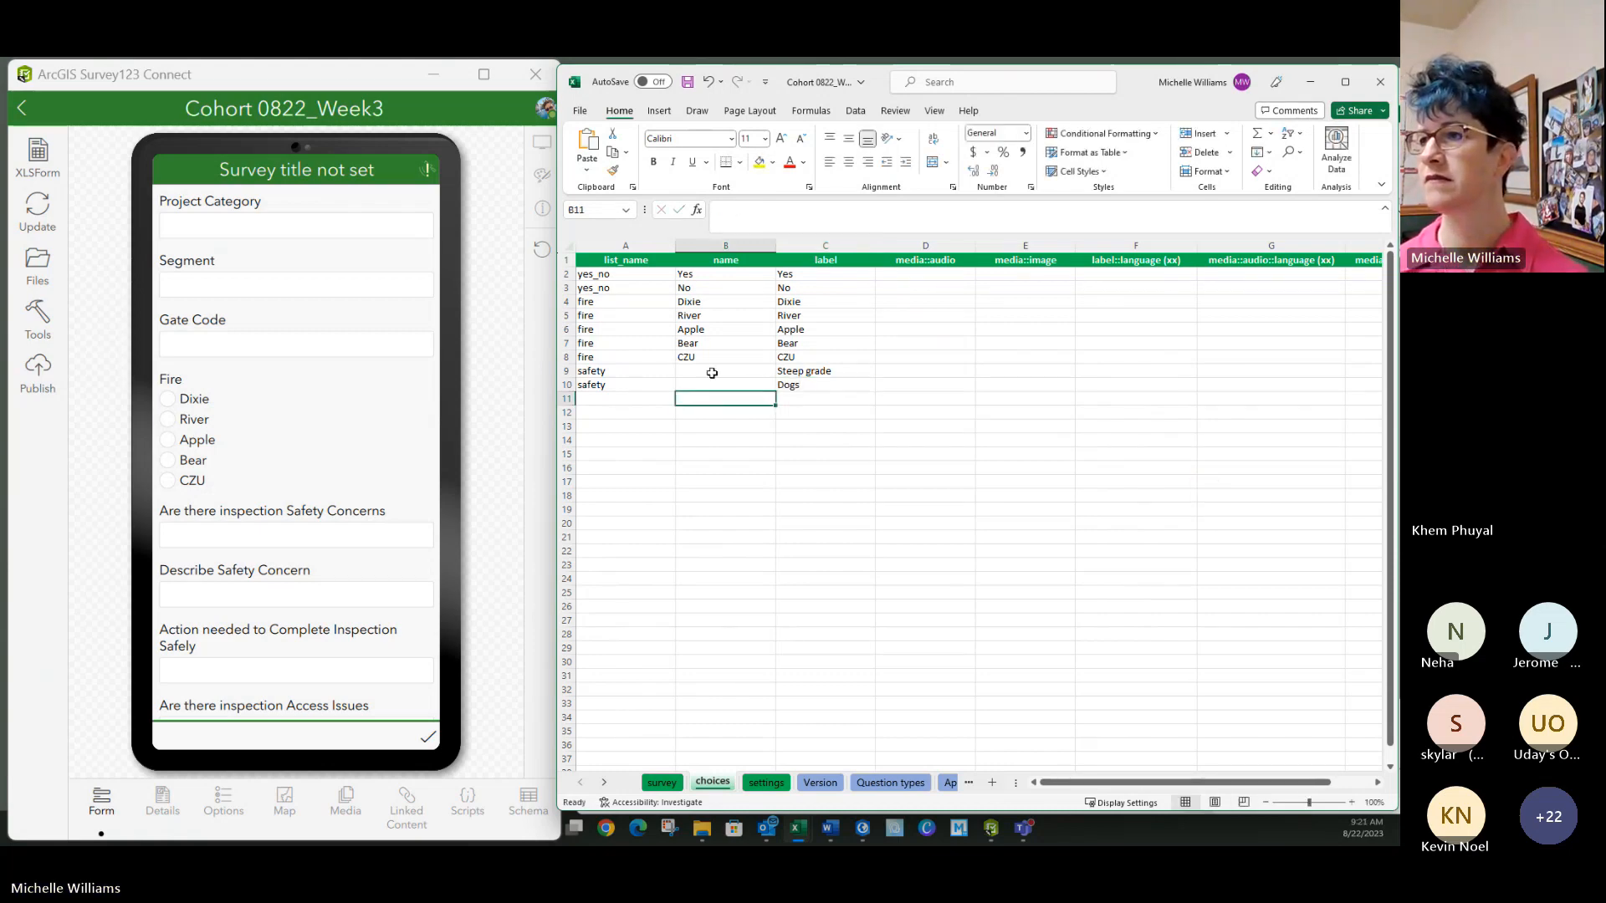
# Step: Change the label of the second safety choice to Dog(s)
pyautogui.click(793, 386)
pyautogui.doubleClick(794, 386)
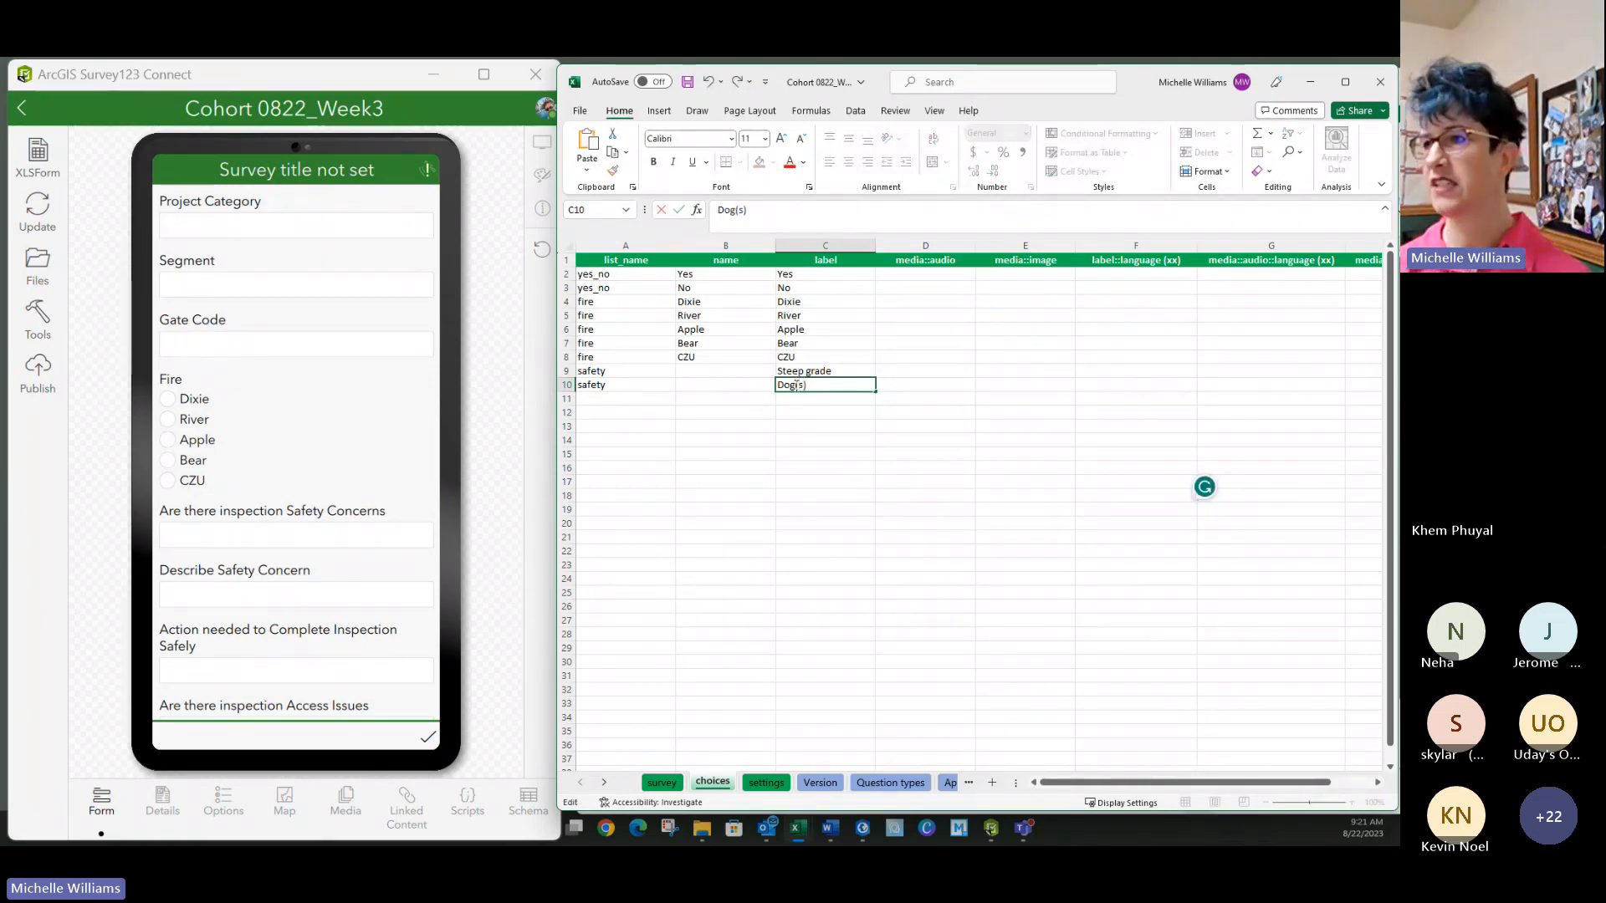
pyautogui.click(786, 428)
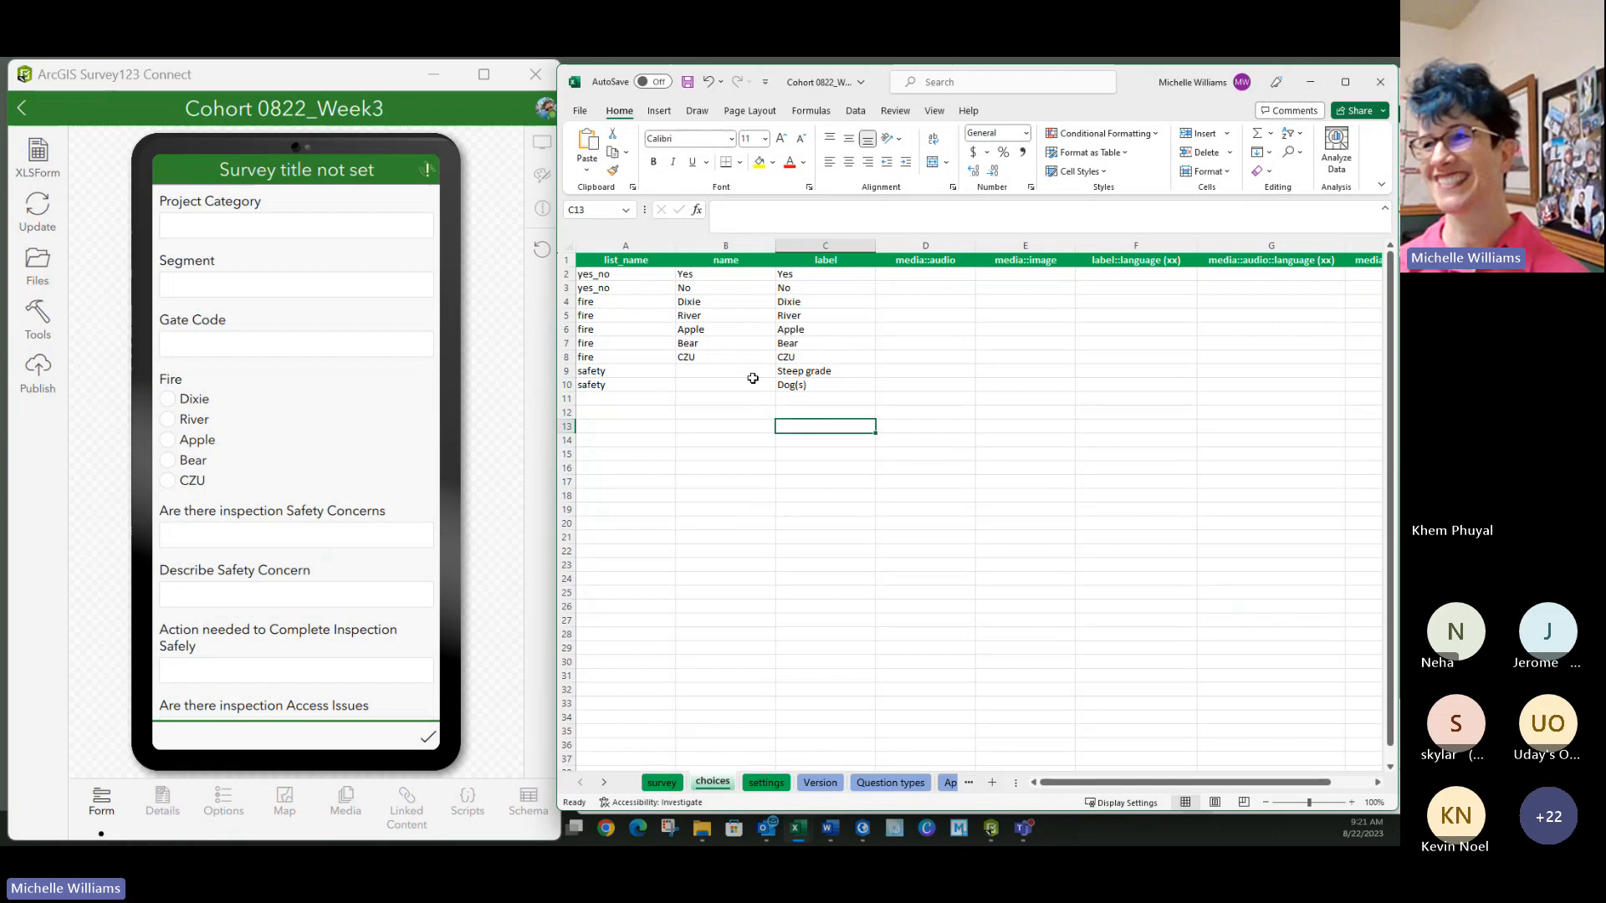
# Step: Copy the two safety choice labels into the name column for rows 9 and 10
pyautogui.click(810, 372)
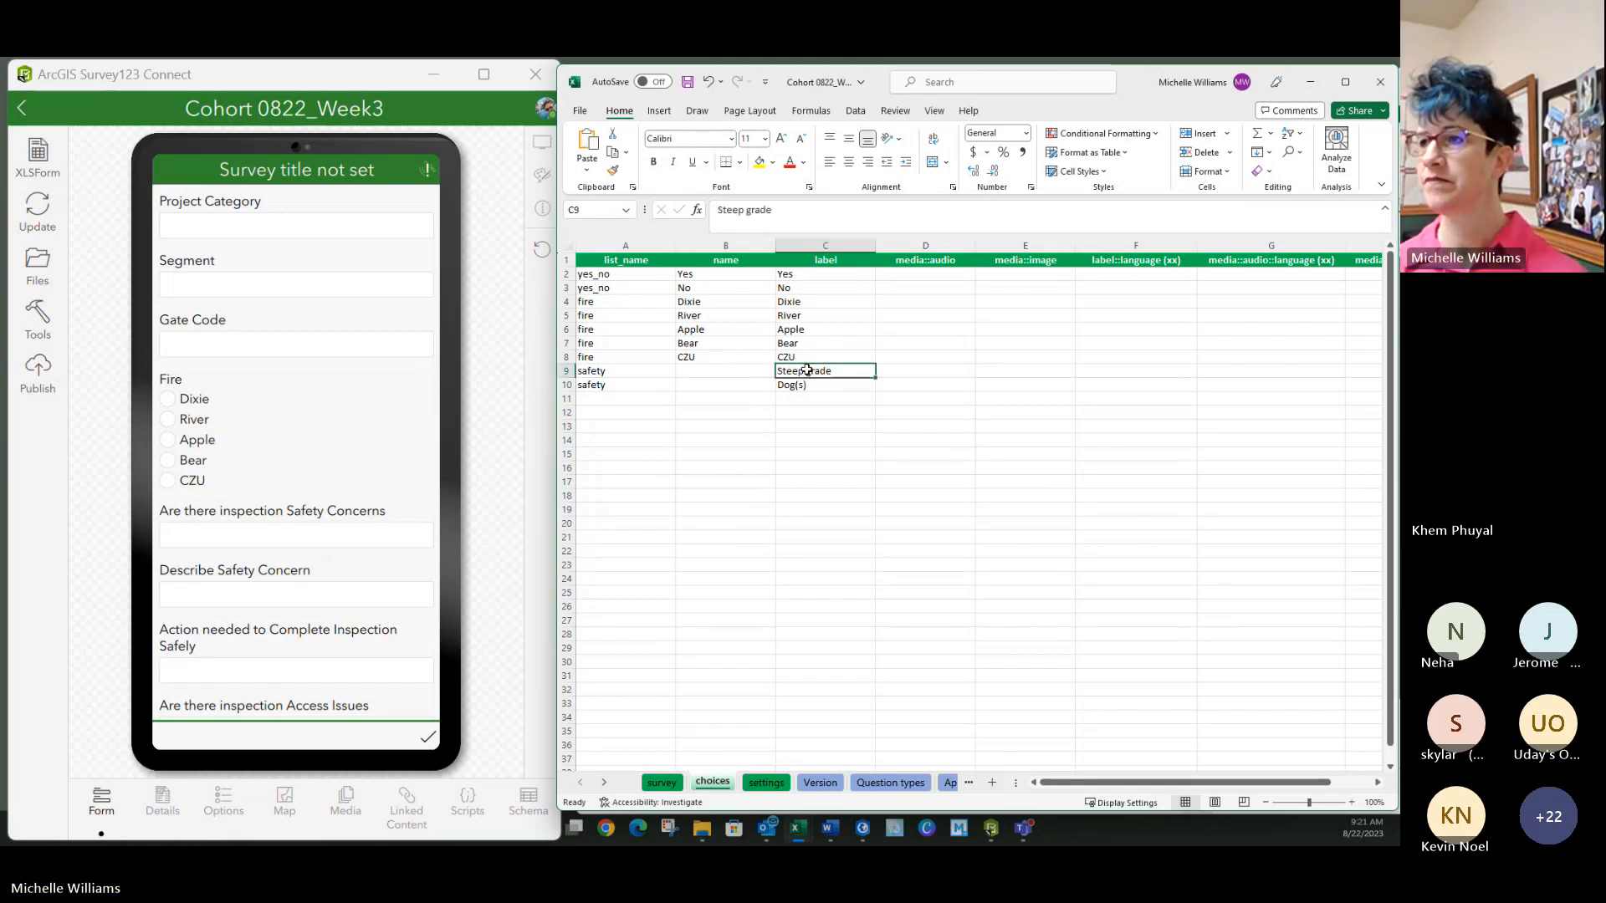
pyautogui.moveTo(803, 370); pyautogui.dragTo(810, 385)
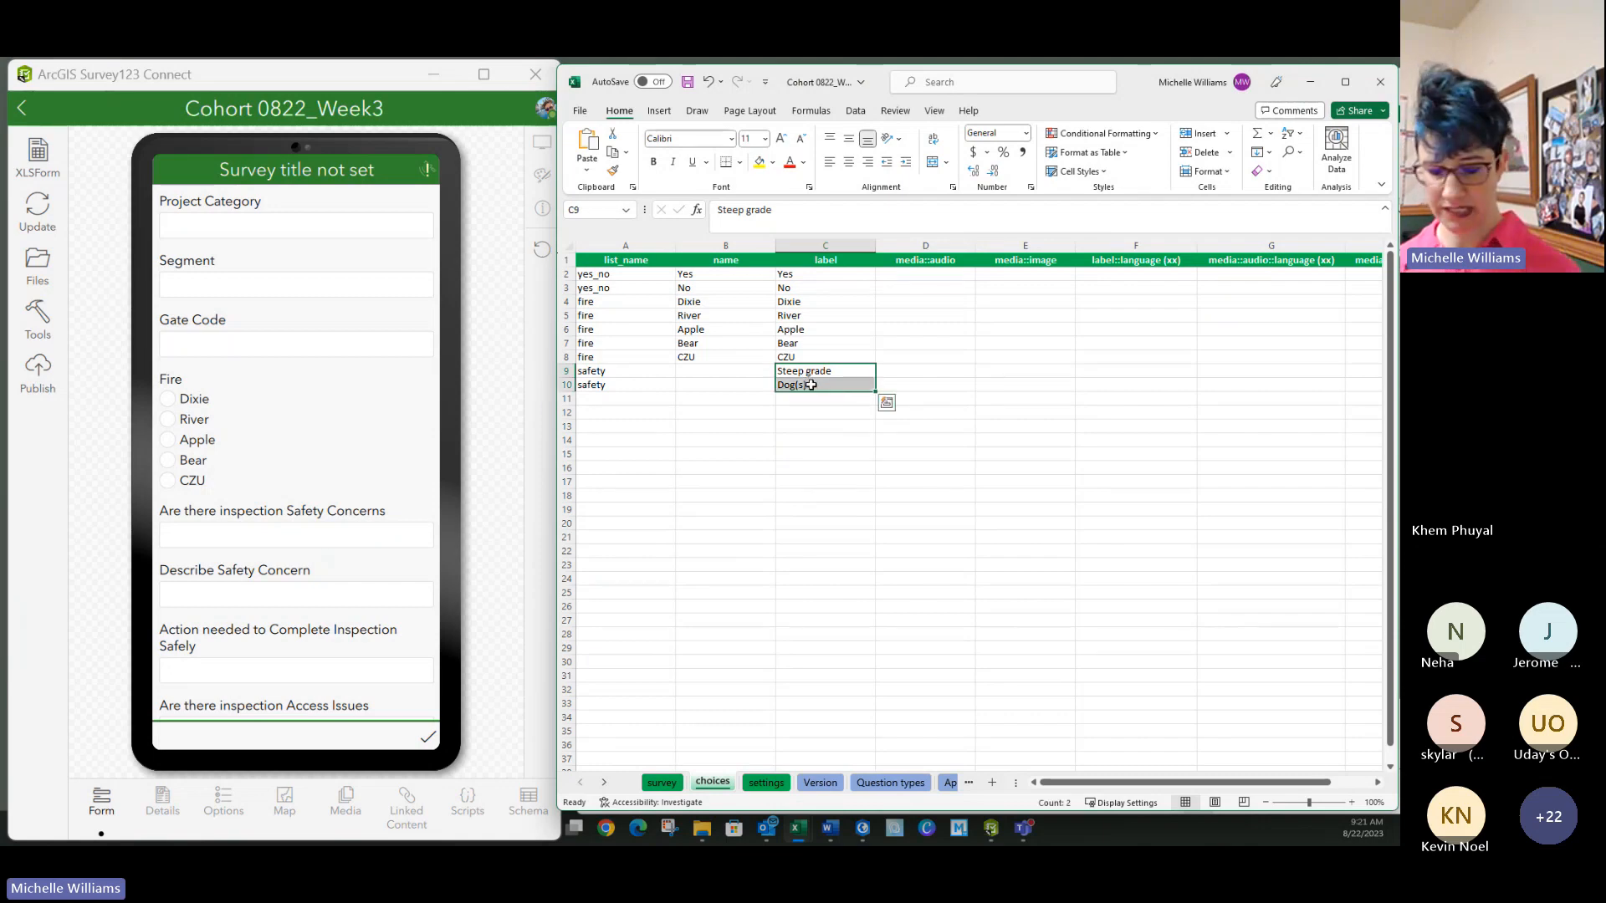
pyautogui.hotkey('ctrl', 'c')
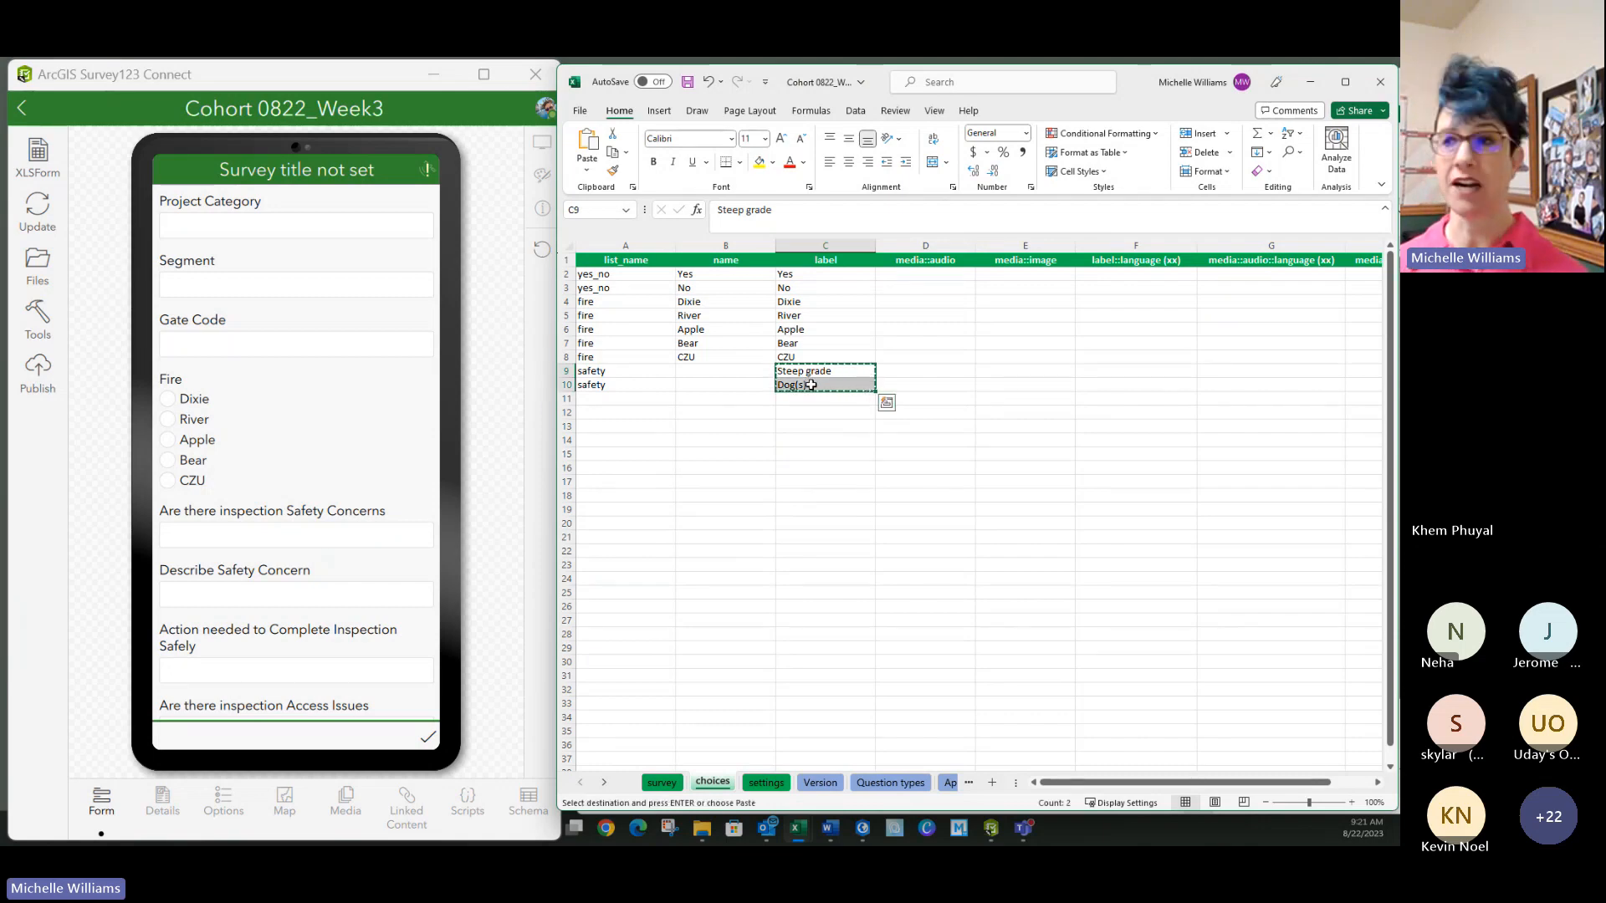
pyautogui.click(719, 374)
pyautogui.rightClick(718, 378)
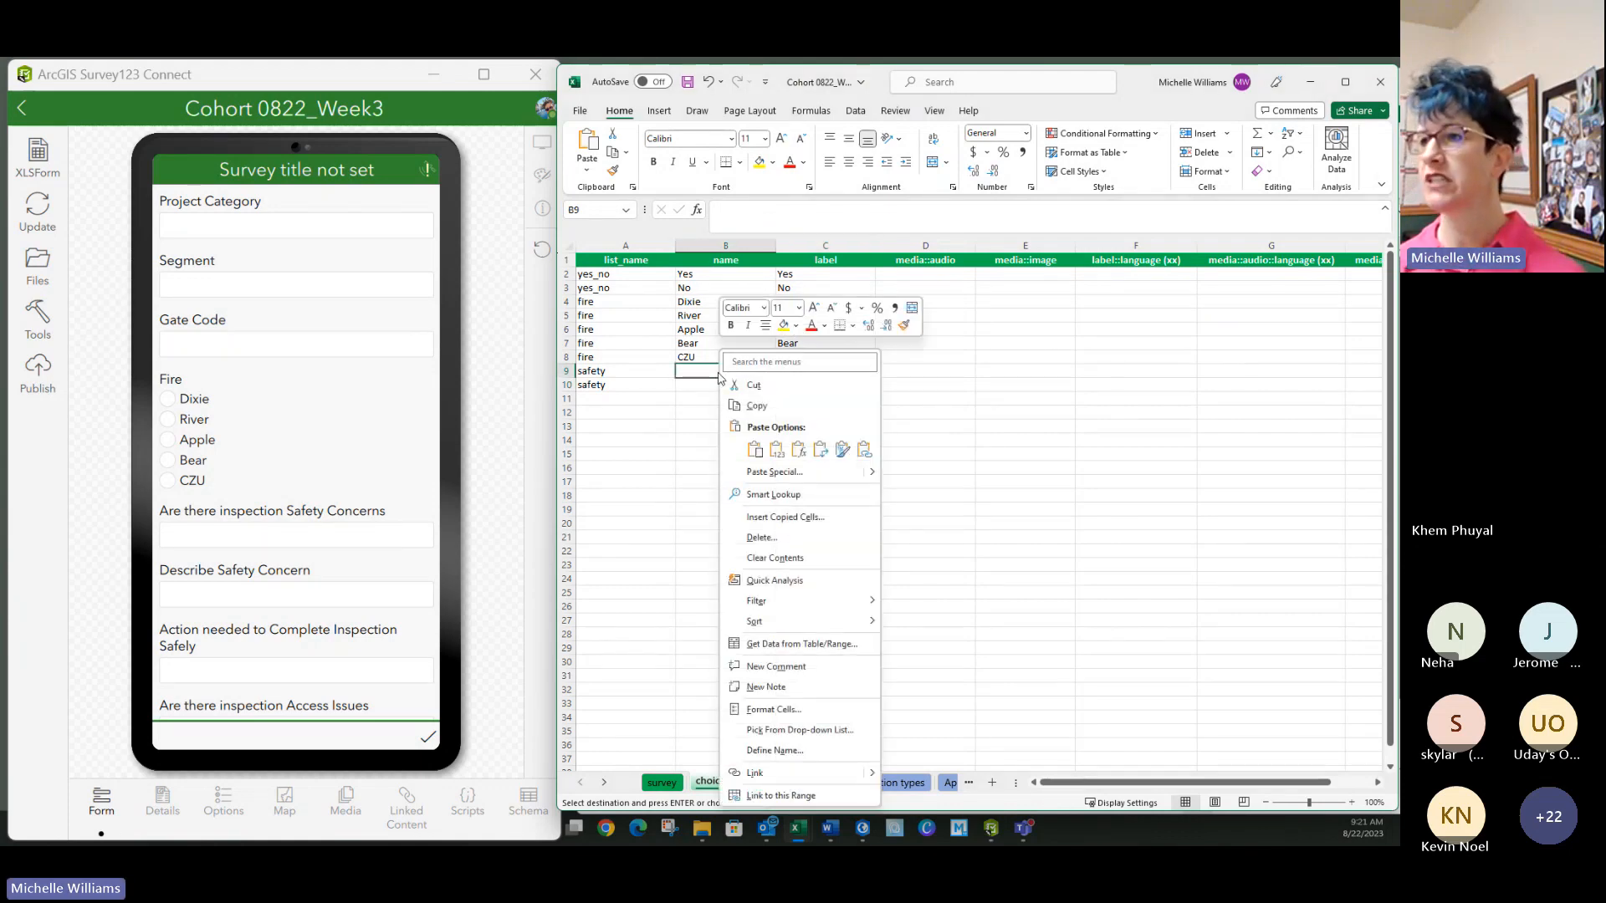
pyautogui.click(776, 450)
pyautogui.click(725, 411)
pyautogui.click(749, 383)
pyautogui.press('Escape')
pyautogui.click(722, 425)
# Step: Save the workbook to update the form preview, read the full XLSForm conversion error and dismiss it
pyautogui.click(689, 82)
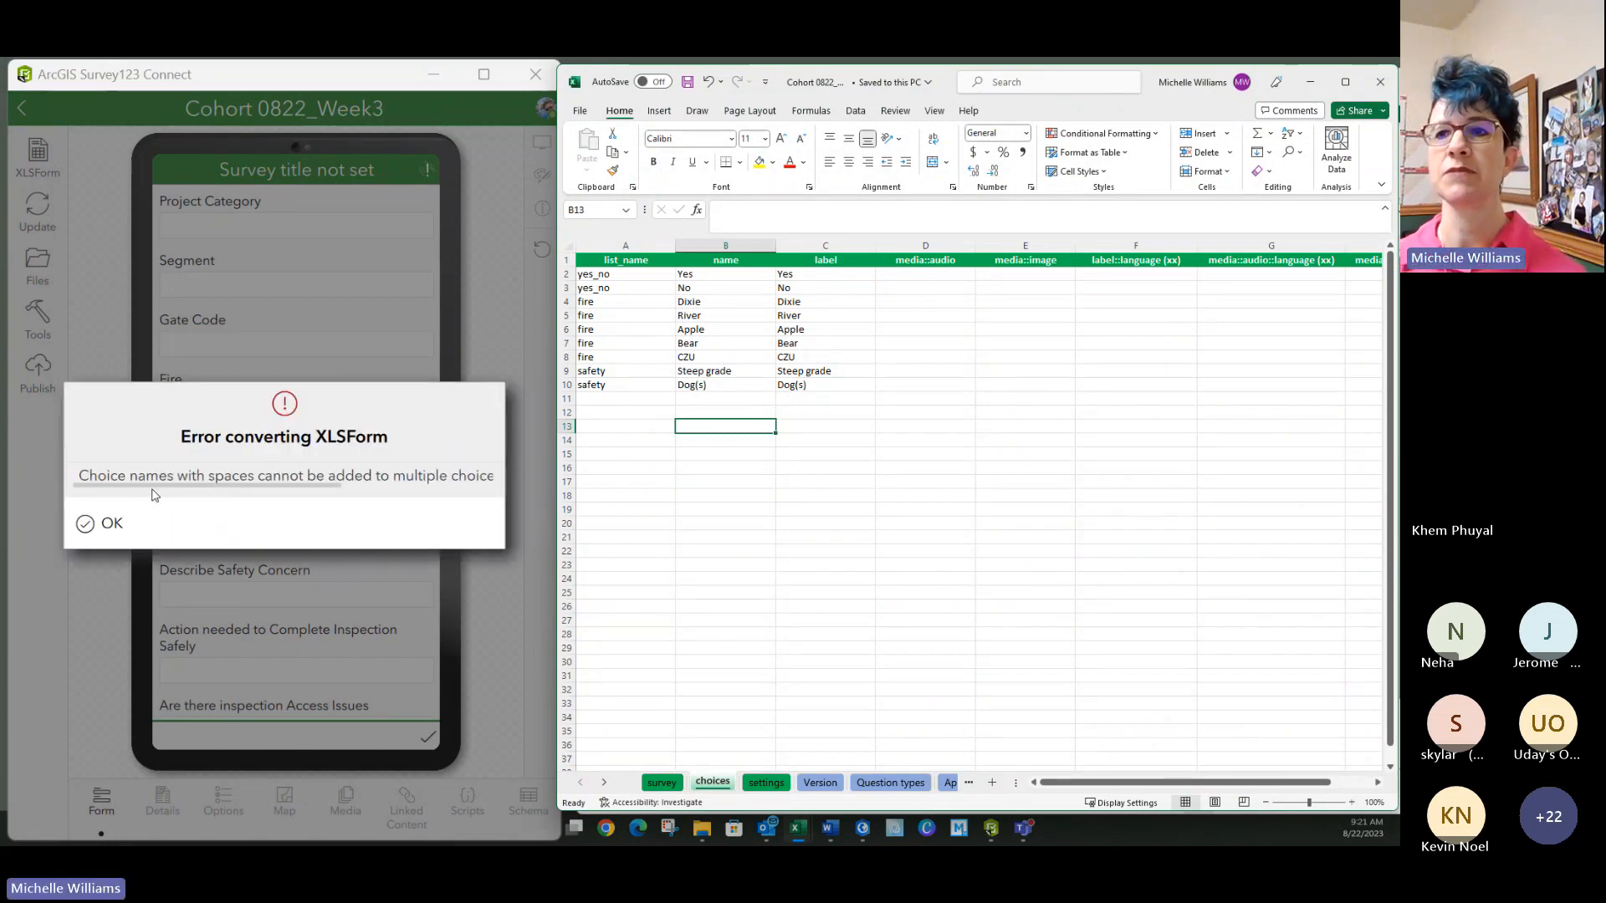
pyautogui.moveTo(327, 485); pyautogui.dragTo(499, 494)
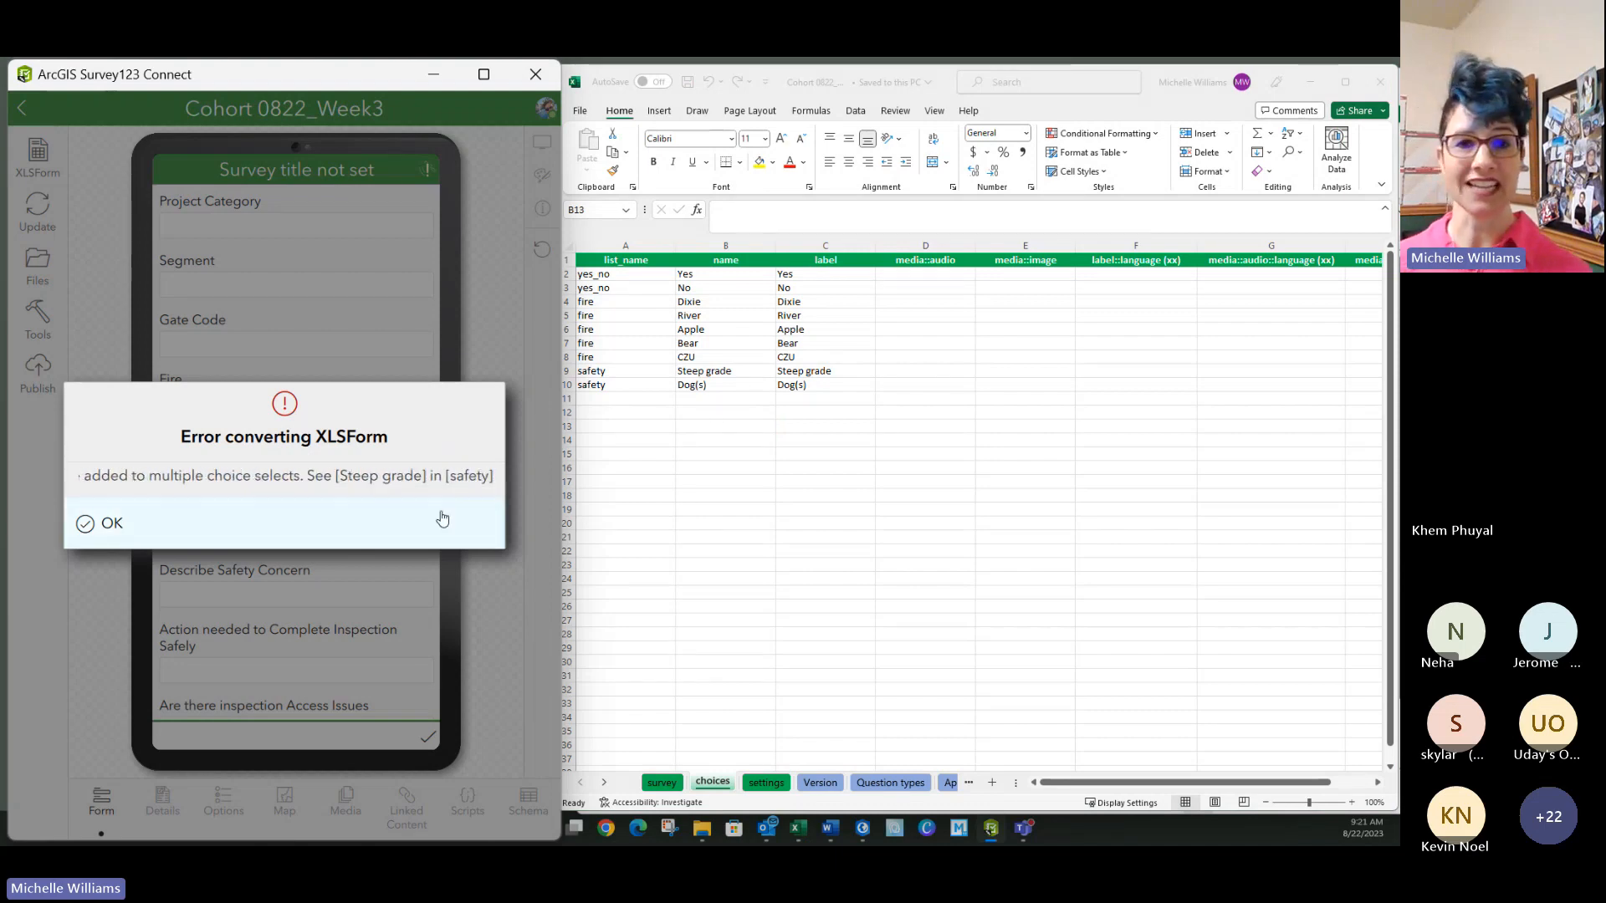
pyautogui.click(77, 527)
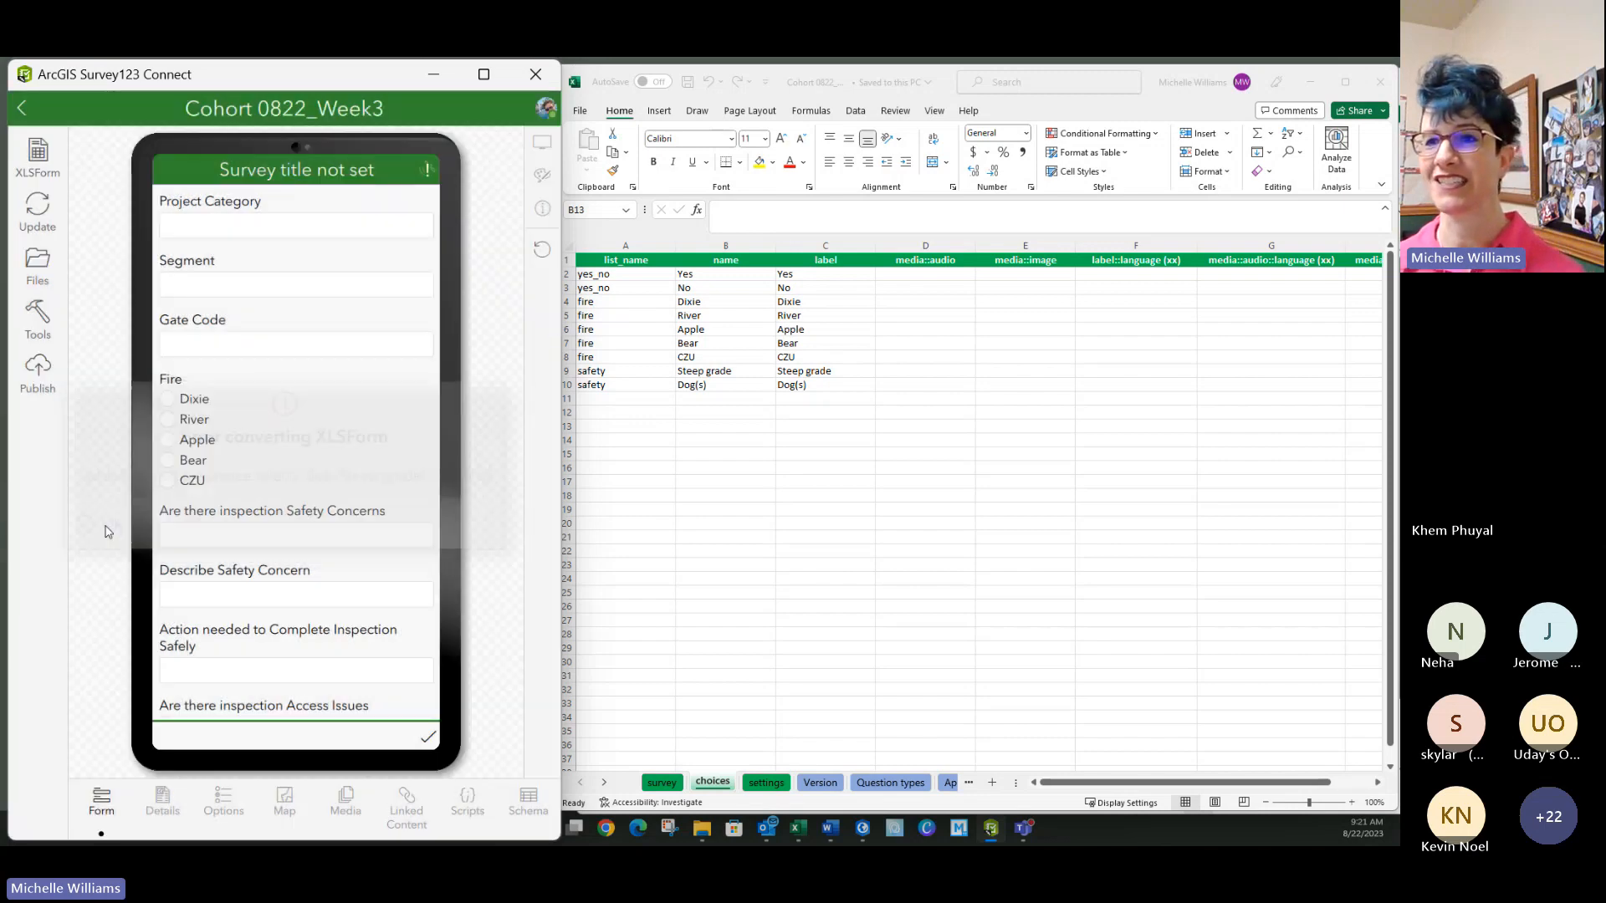
# Step: Change the name of the Steep grade safety choice to SteepGrade without a space
pyautogui.click(710, 381)
pyautogui.doubleClick(707, 370)
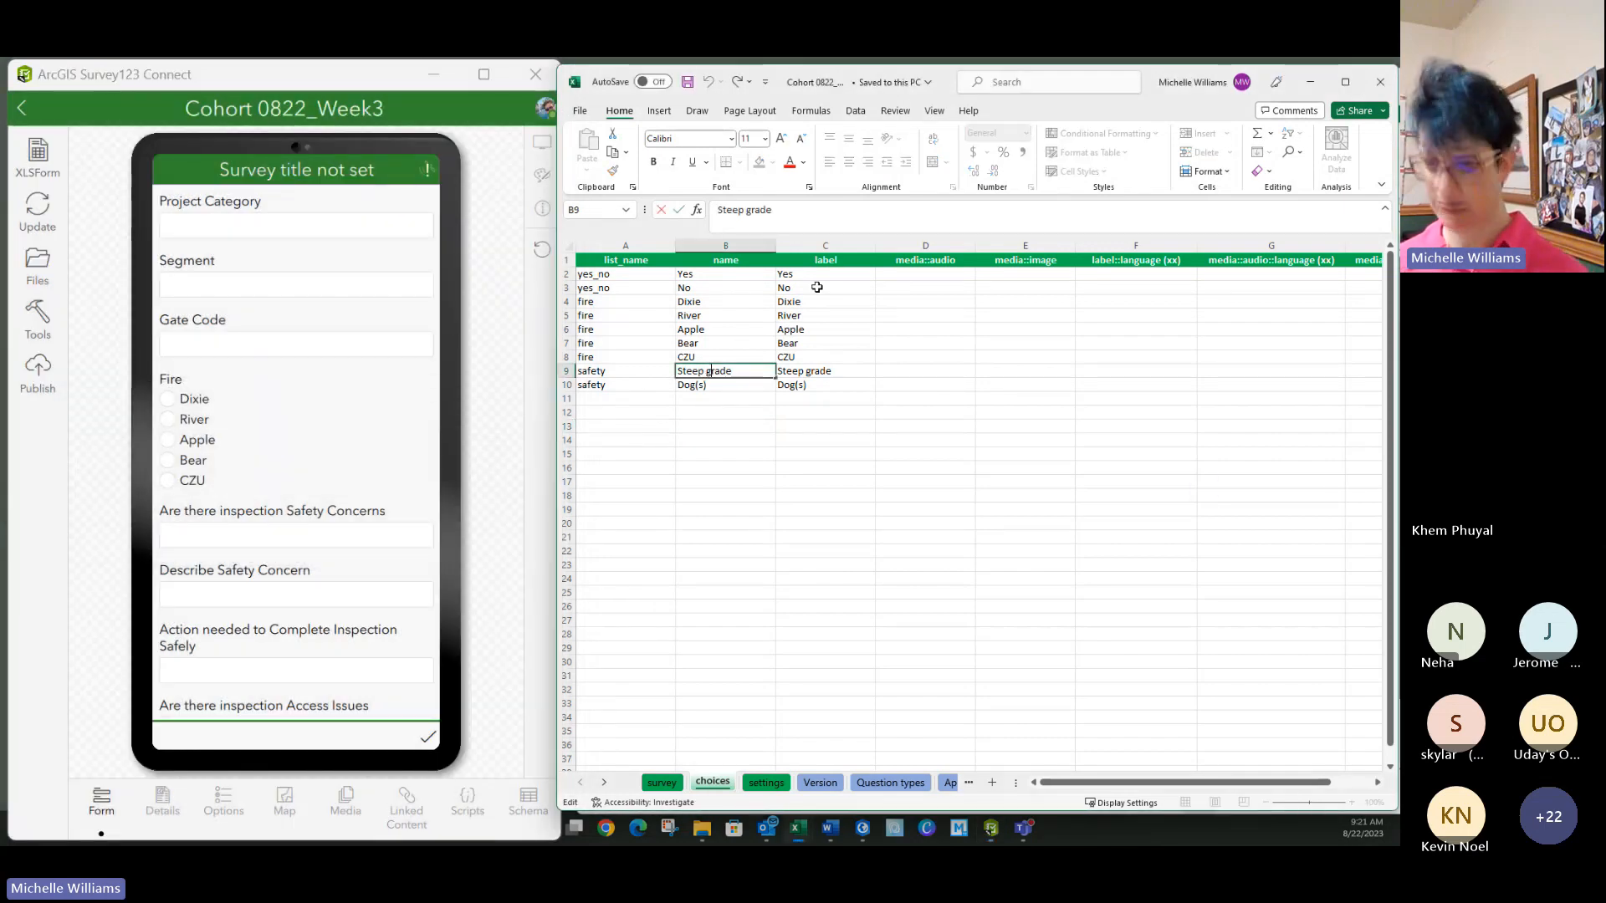
pyautogui.press('BackSpace')
pyautogui.press('BackSpace')
pyautogui.write('G')
pyautogui.click(681, 426)
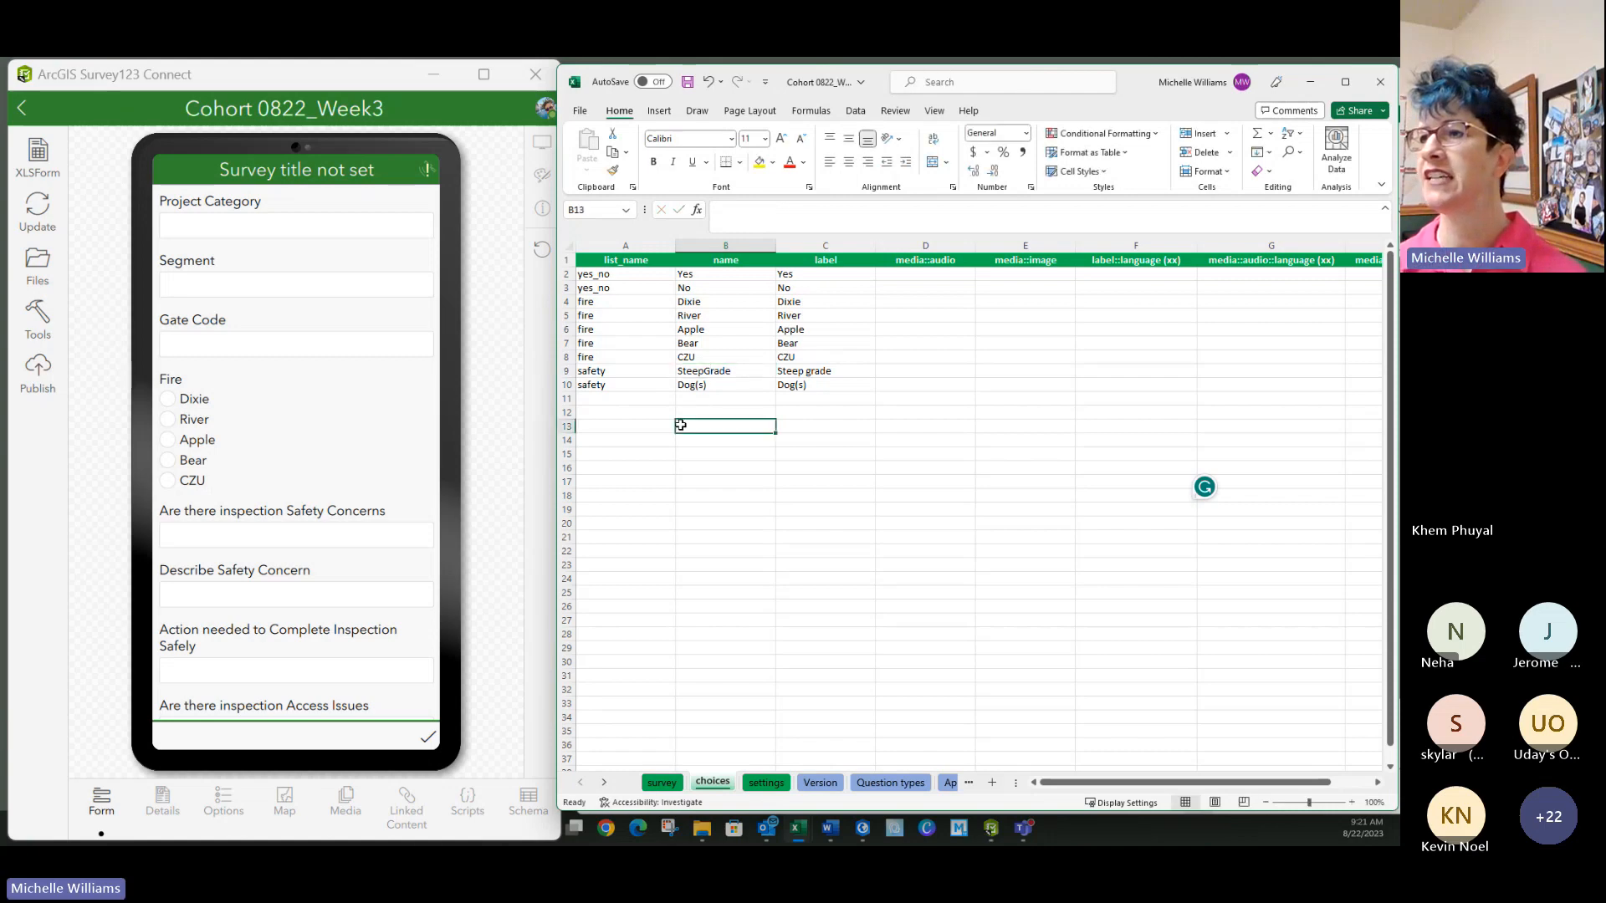
# Step: Shorten the name of the Dog(s) safety choice to Dog and save the workbook to update the form
pyautogui.click(703, 387)
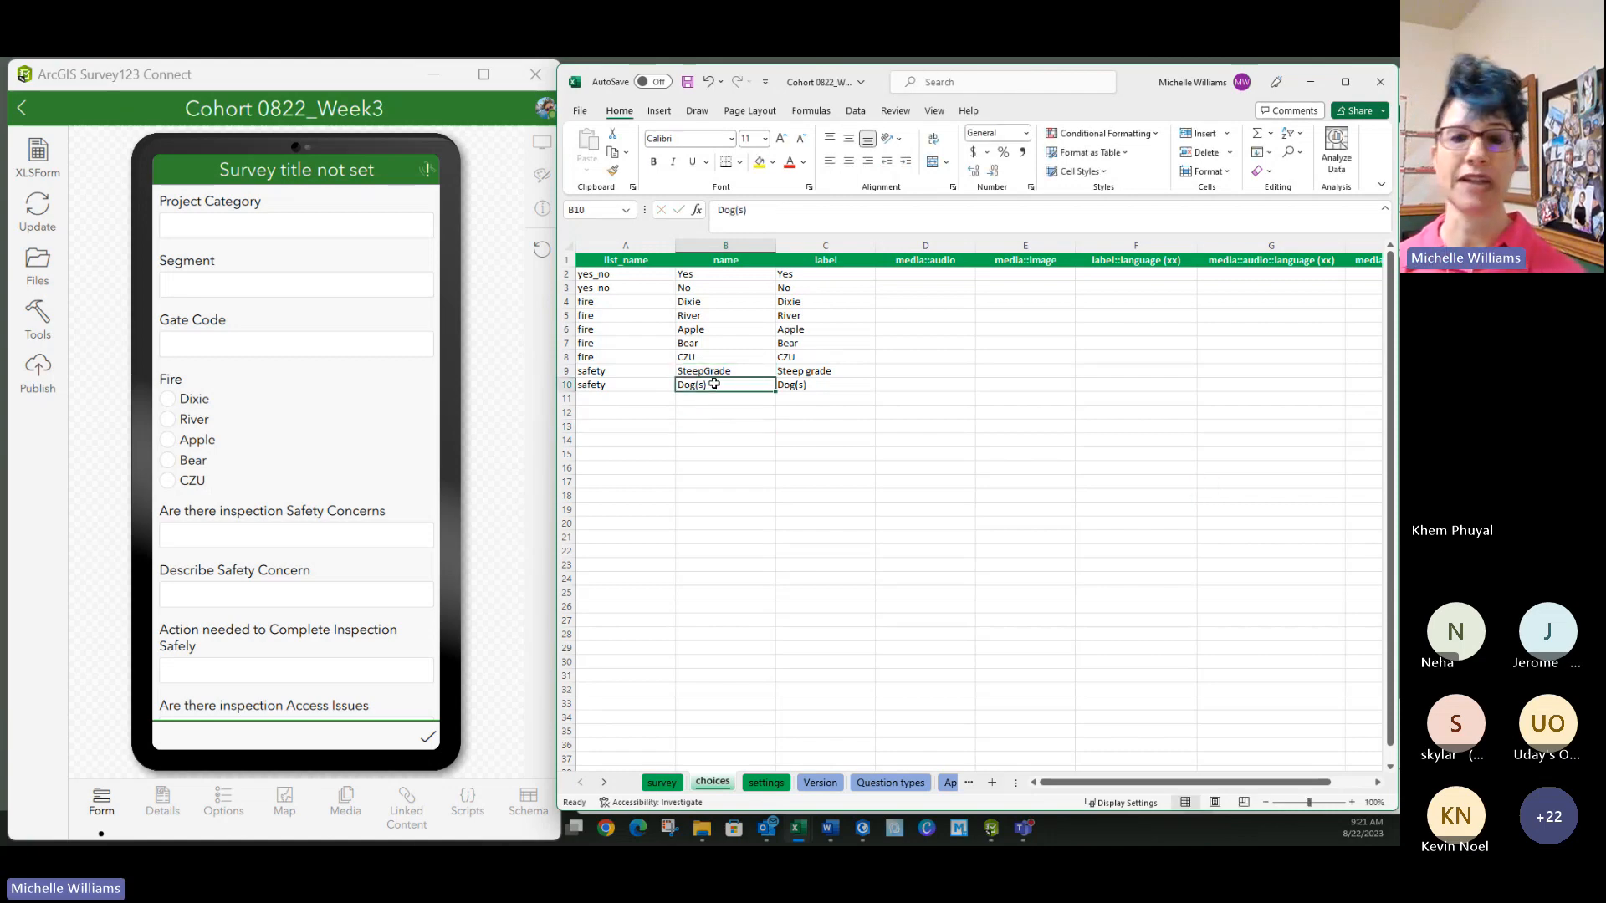
pyautogui.doubleClick(714, 384)
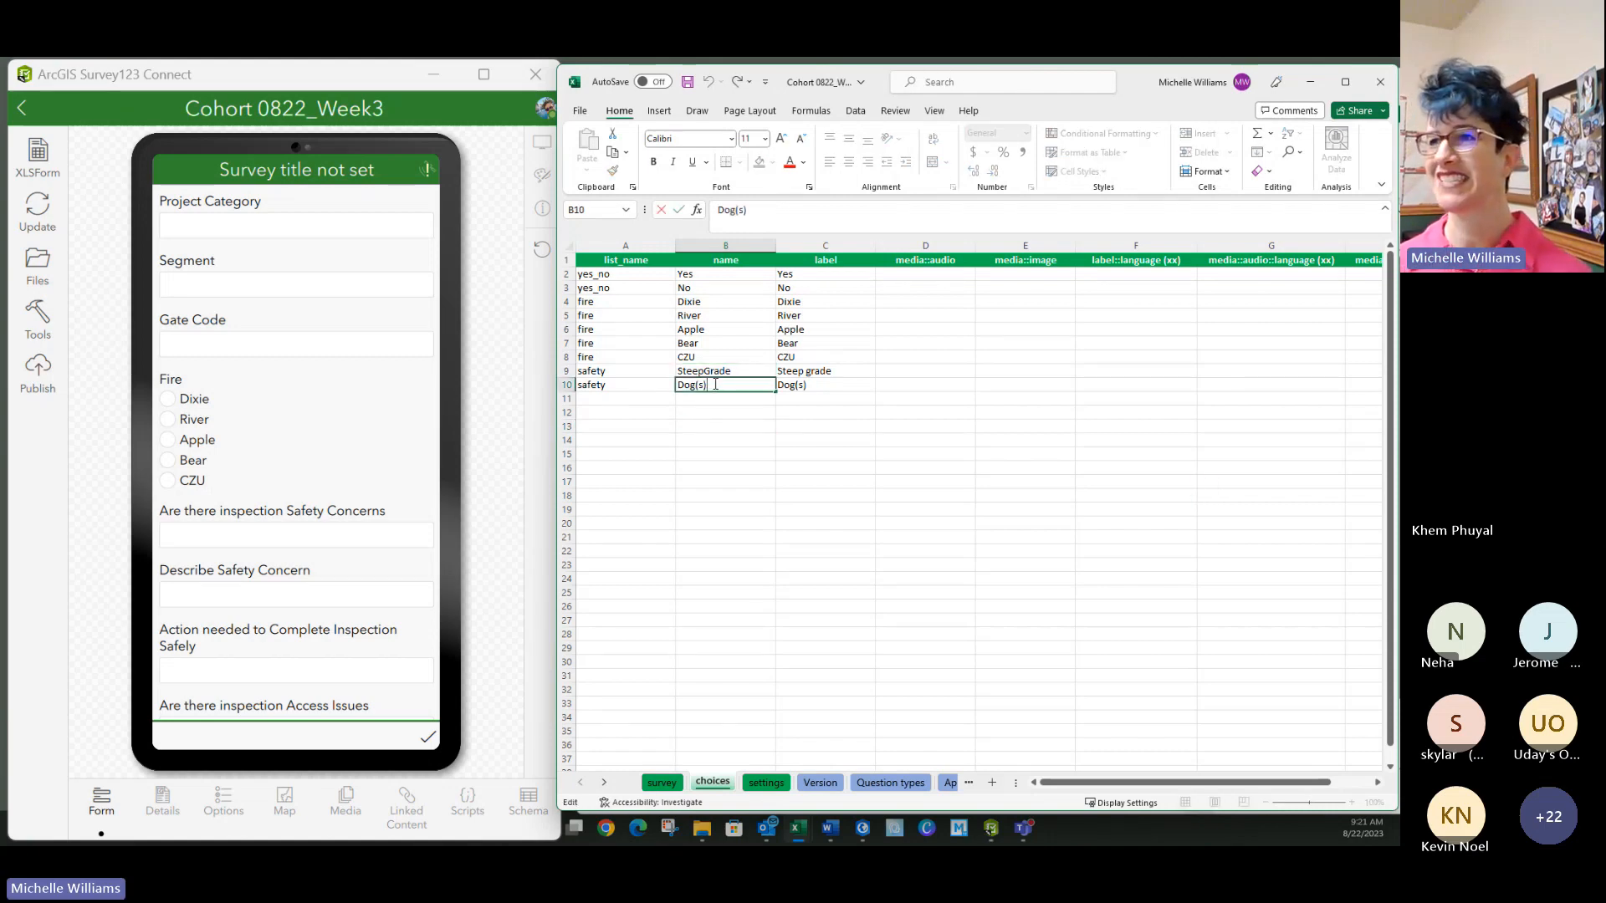
pyautogui.press('BackSpace')
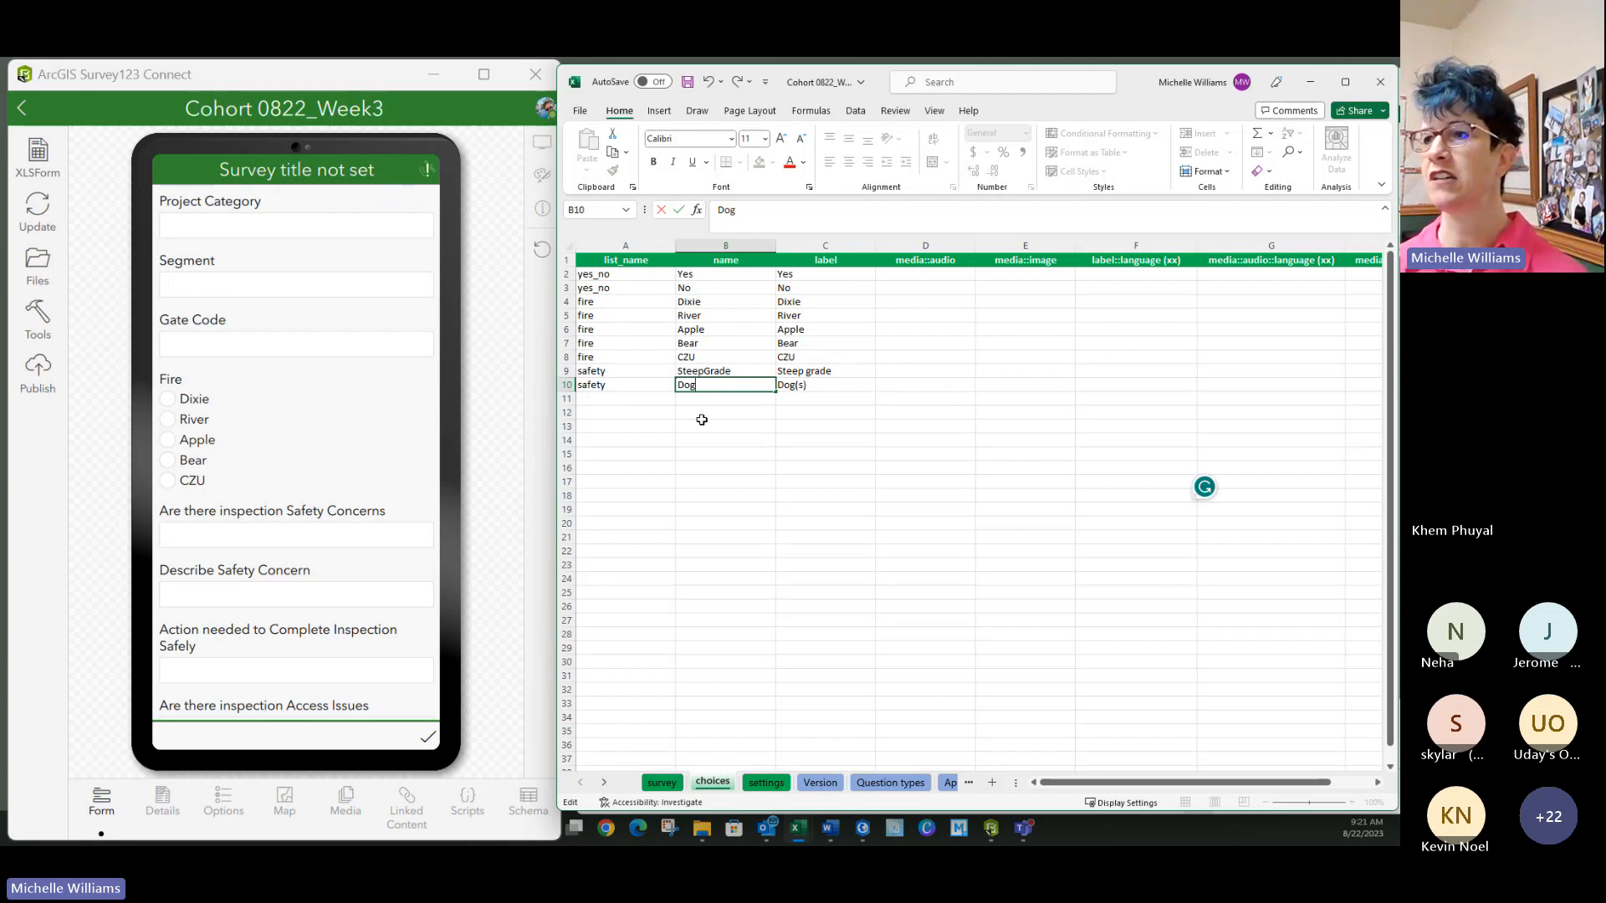
pyautogui.click(702, 420)
pyautogui.click(686, 81)
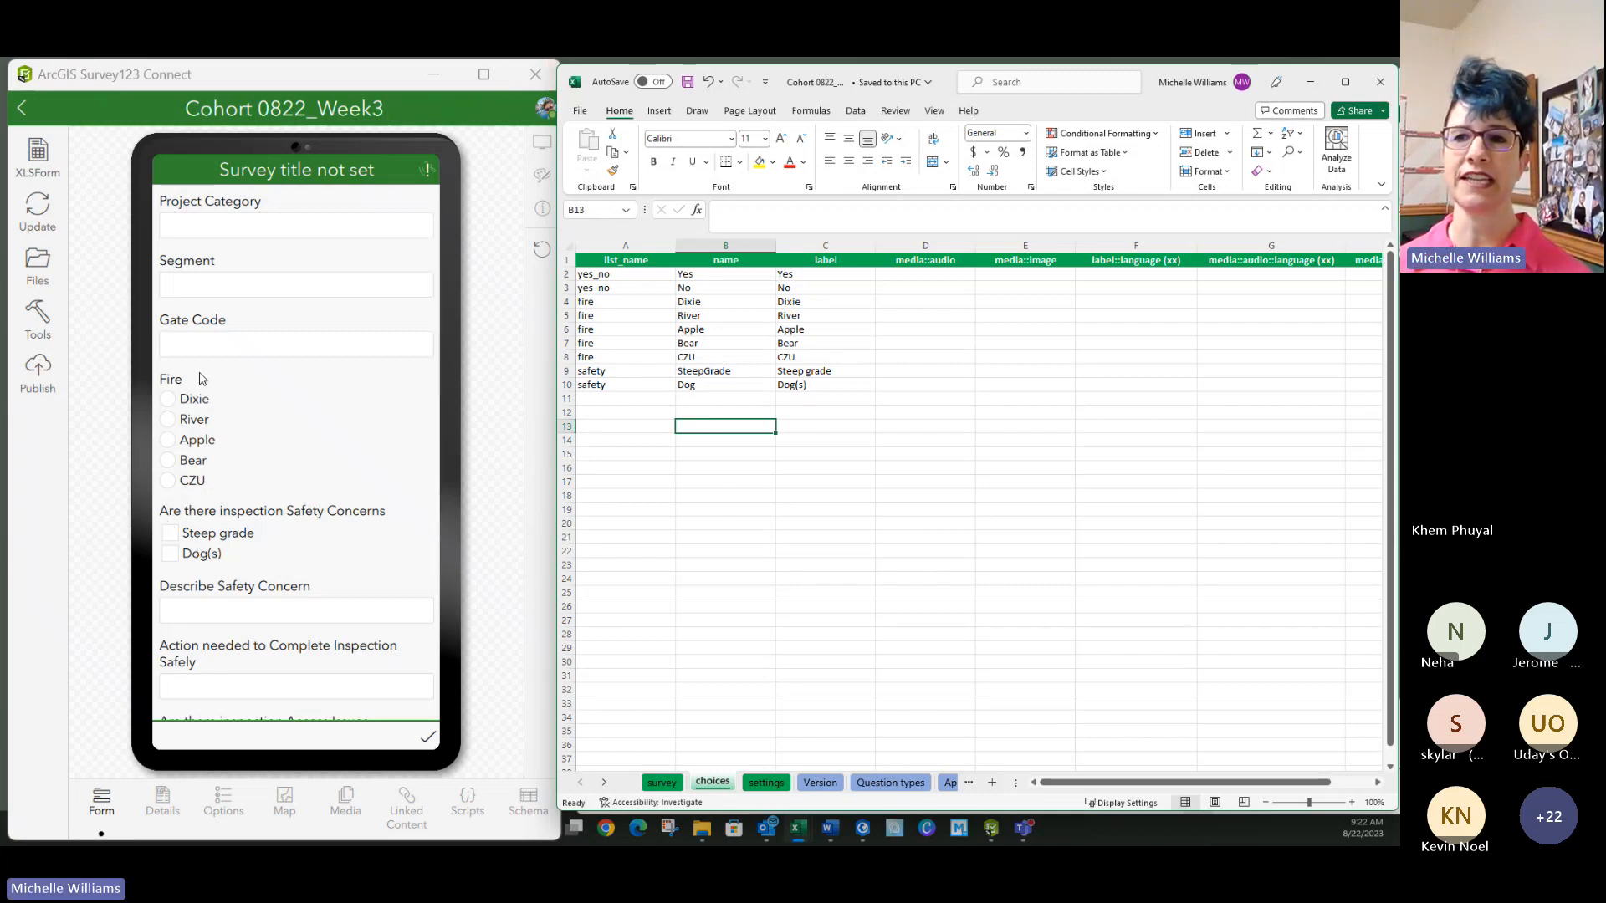
# Step: Test the form preview by choosing different Fire options and toggling the Steep grade and Dog(s) safety concerns
pyautogui.click(168, 399)
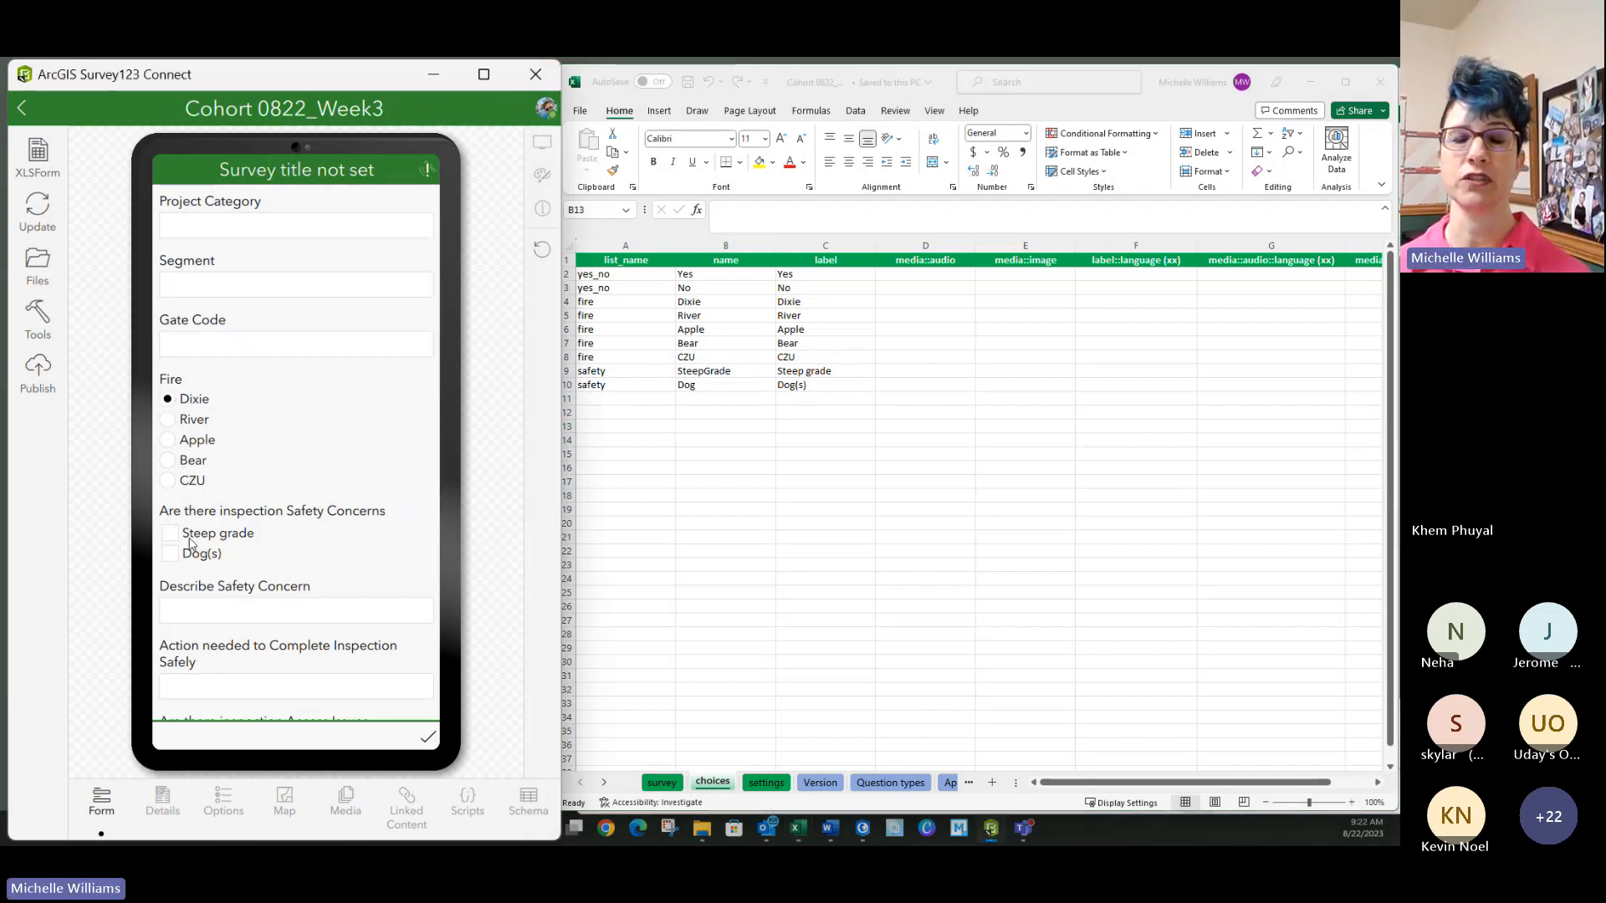
pyautogui.click(170, 536)
pyautogui.click(170, 553)
pyautogui.click(168, 440)
pyautogui.click(168, 461)
pyautogui.click(168, 481)
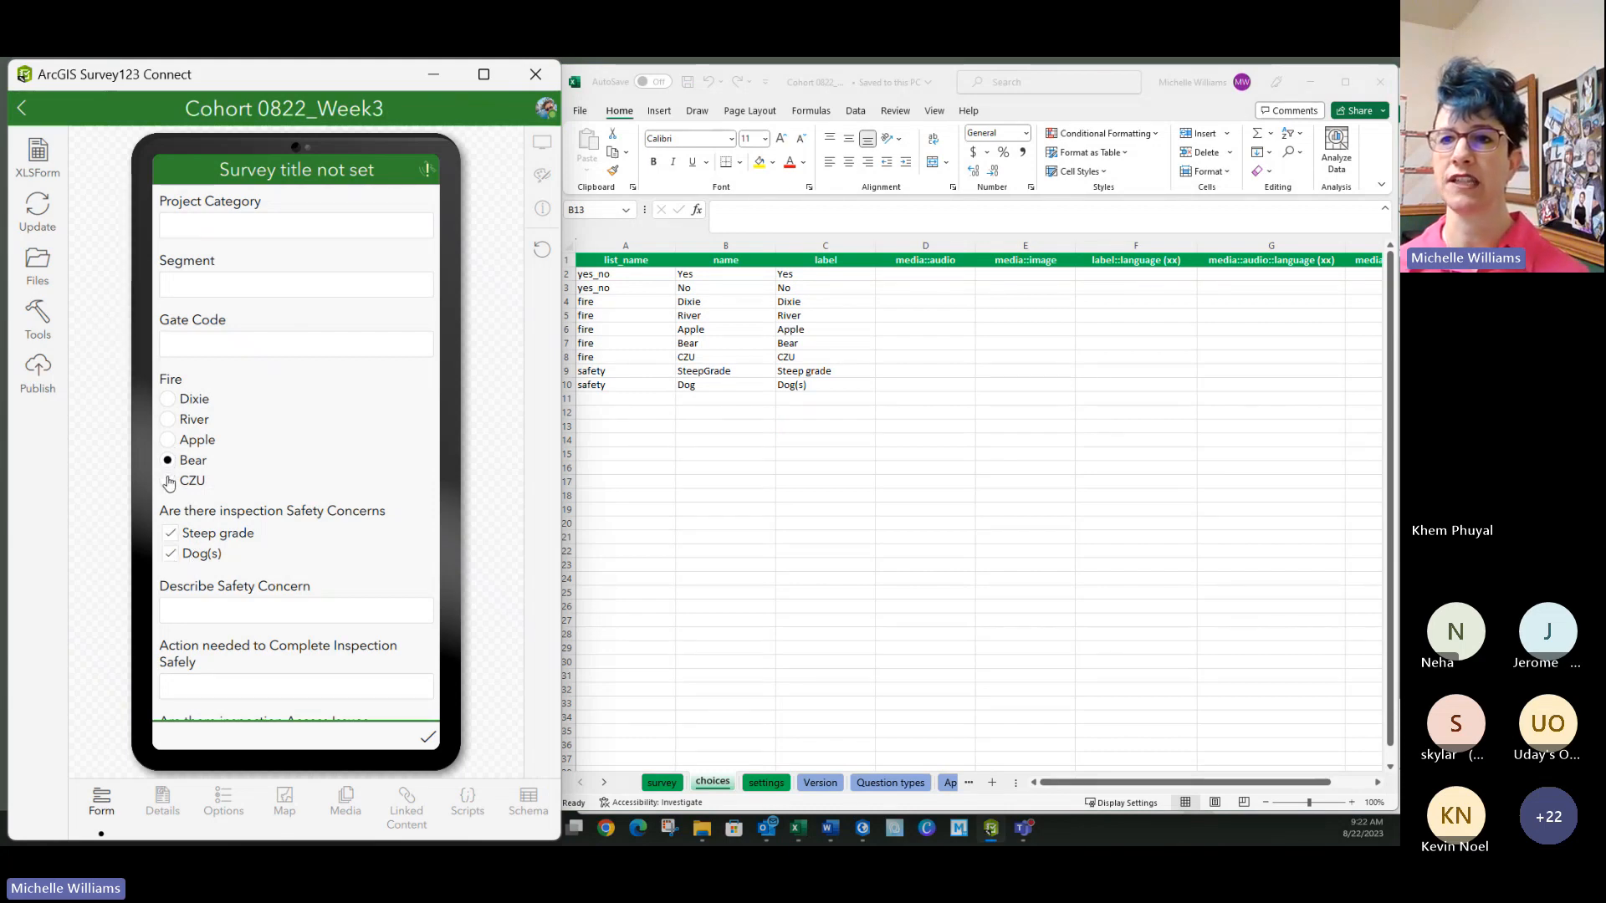
pyautogui.click(171, 553)
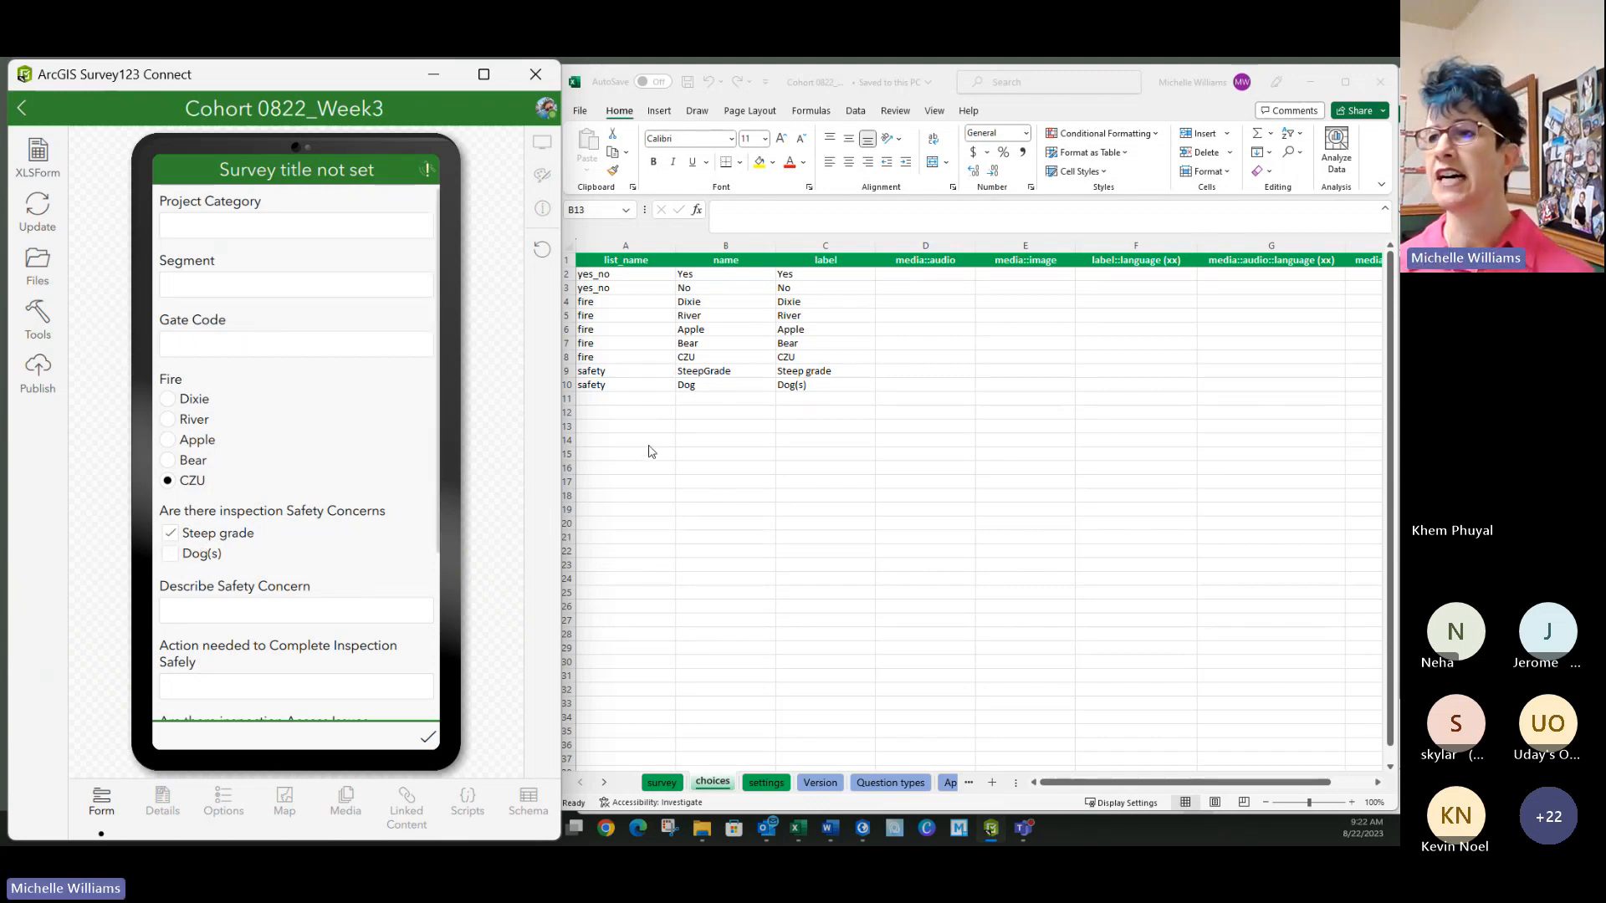
pyautogui.click(720, 426)
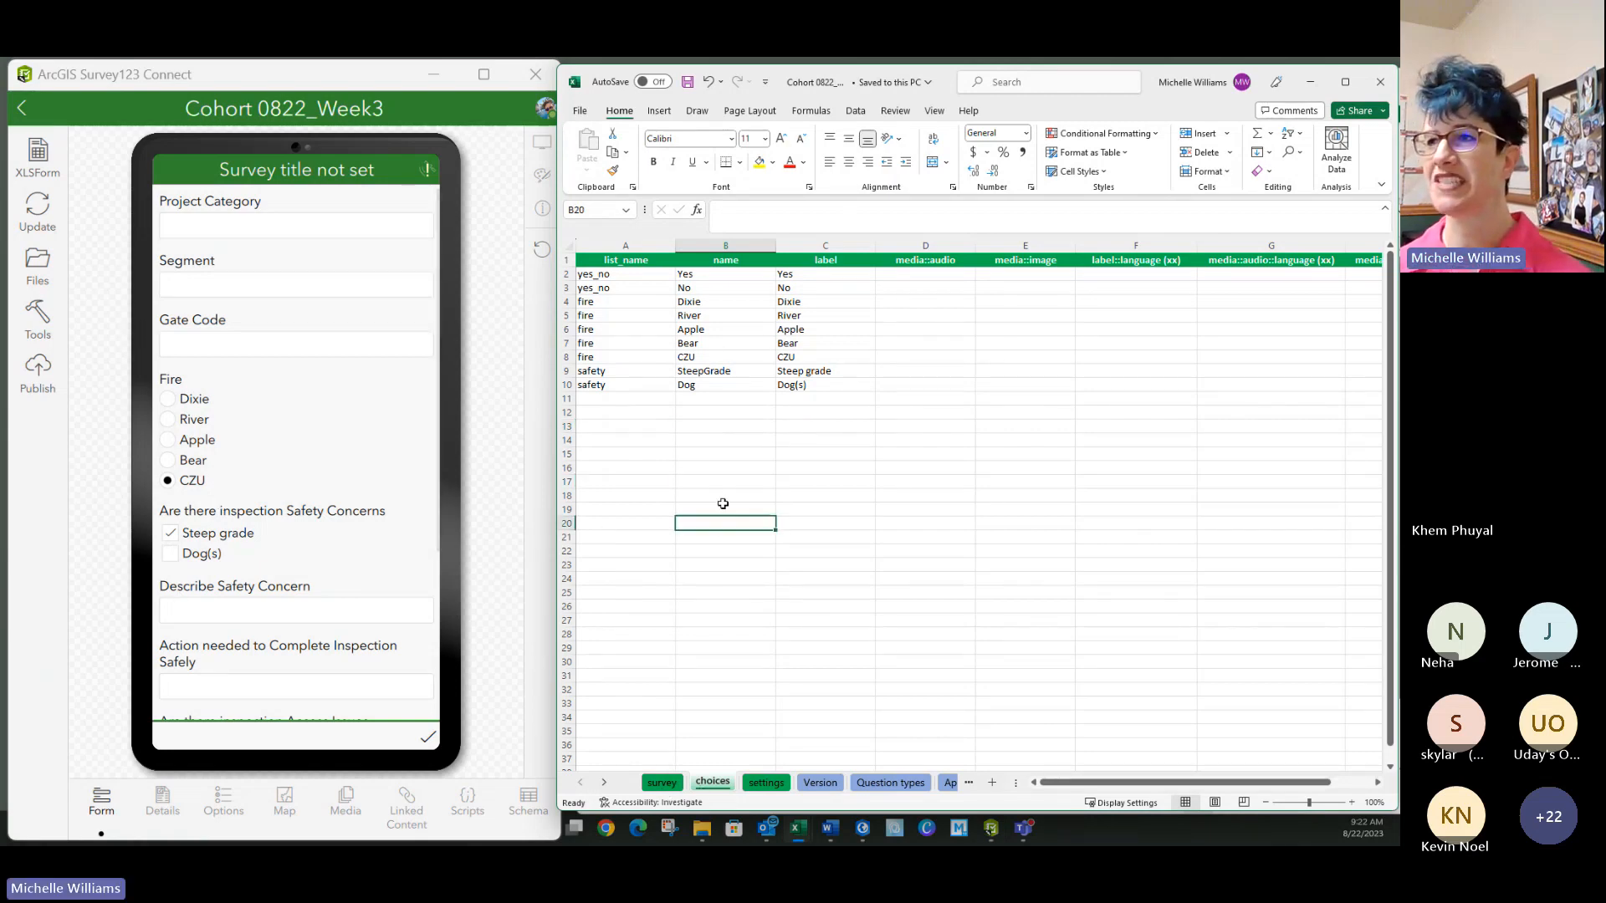
pyautogui.click(789, 409)
pyautogui.click(786, 401)
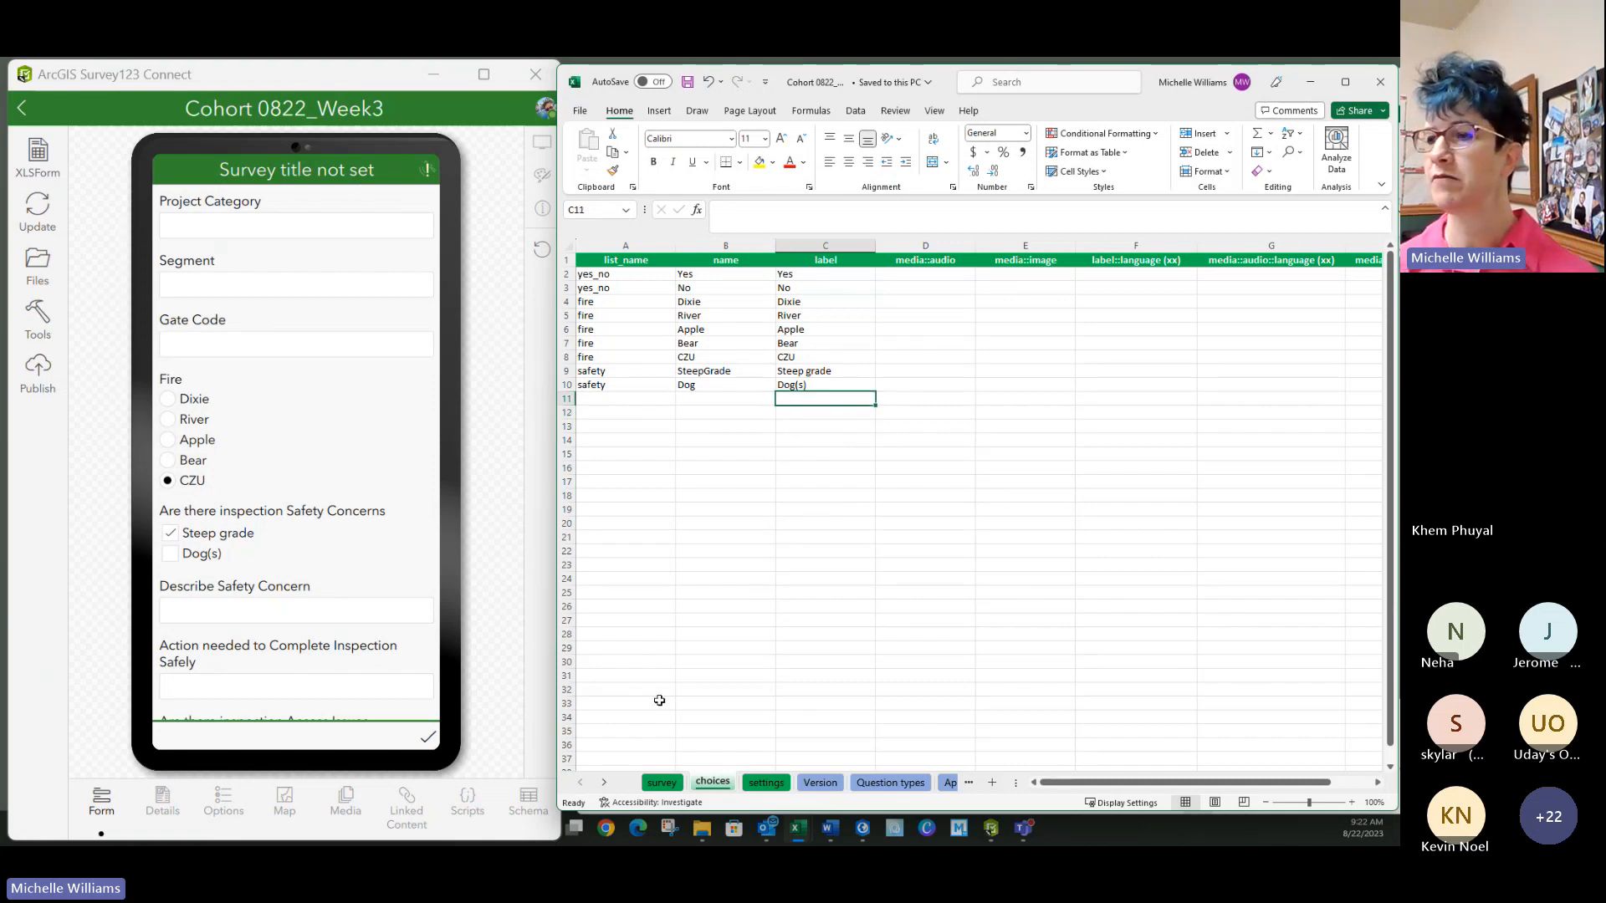
pyautogui.click(663, 783)
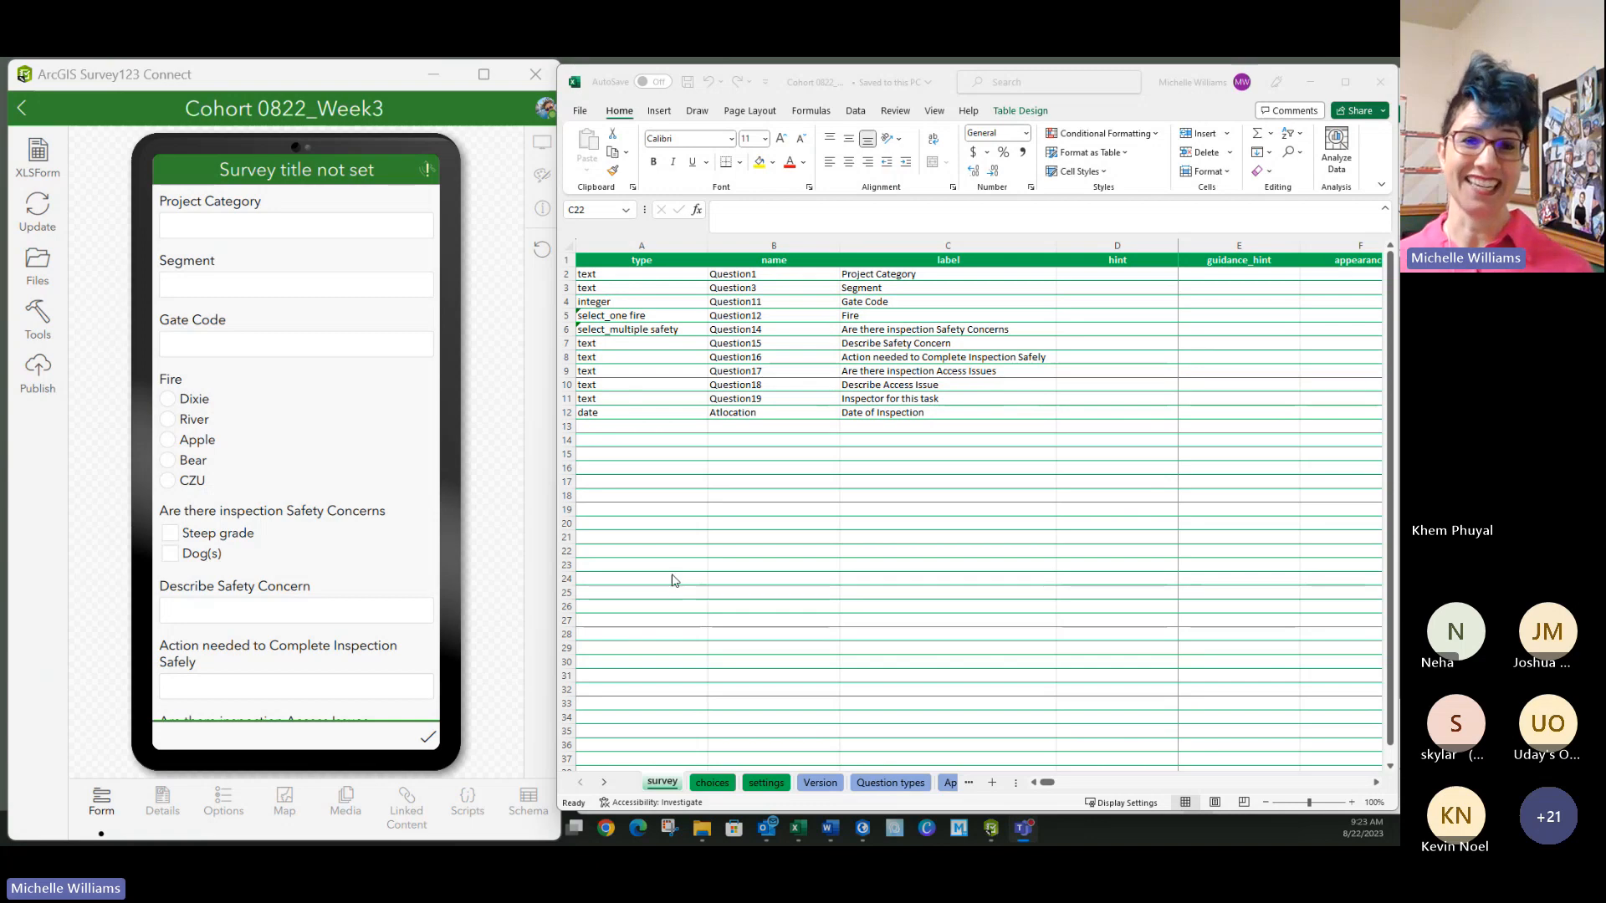
pyautogui.click(802, 488)
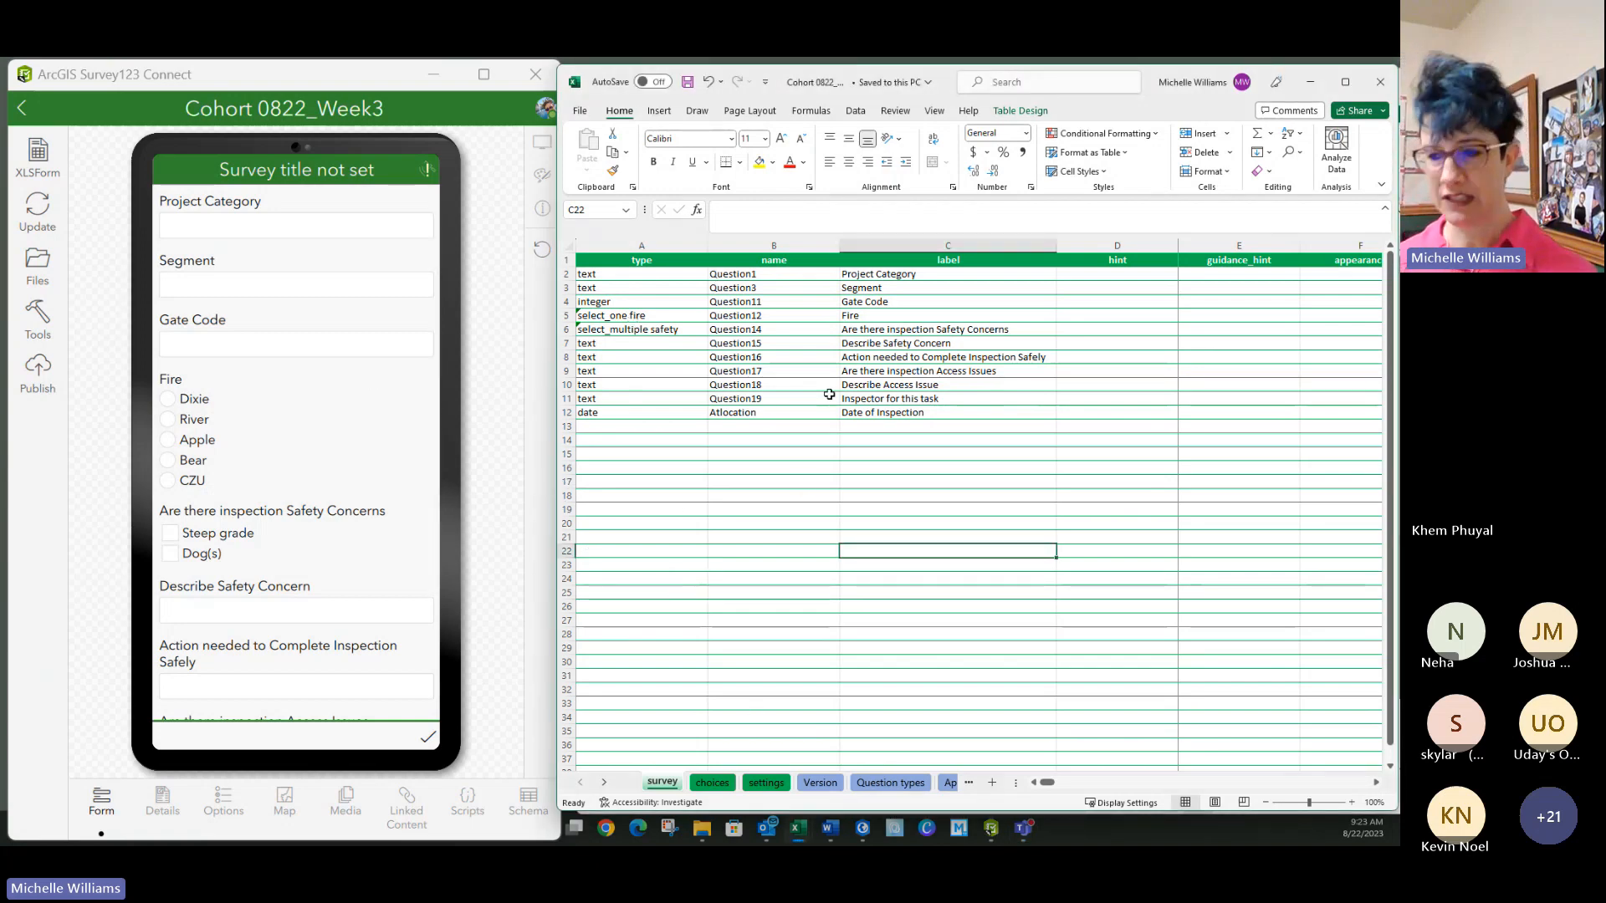
pyautogui.click(713, 783)
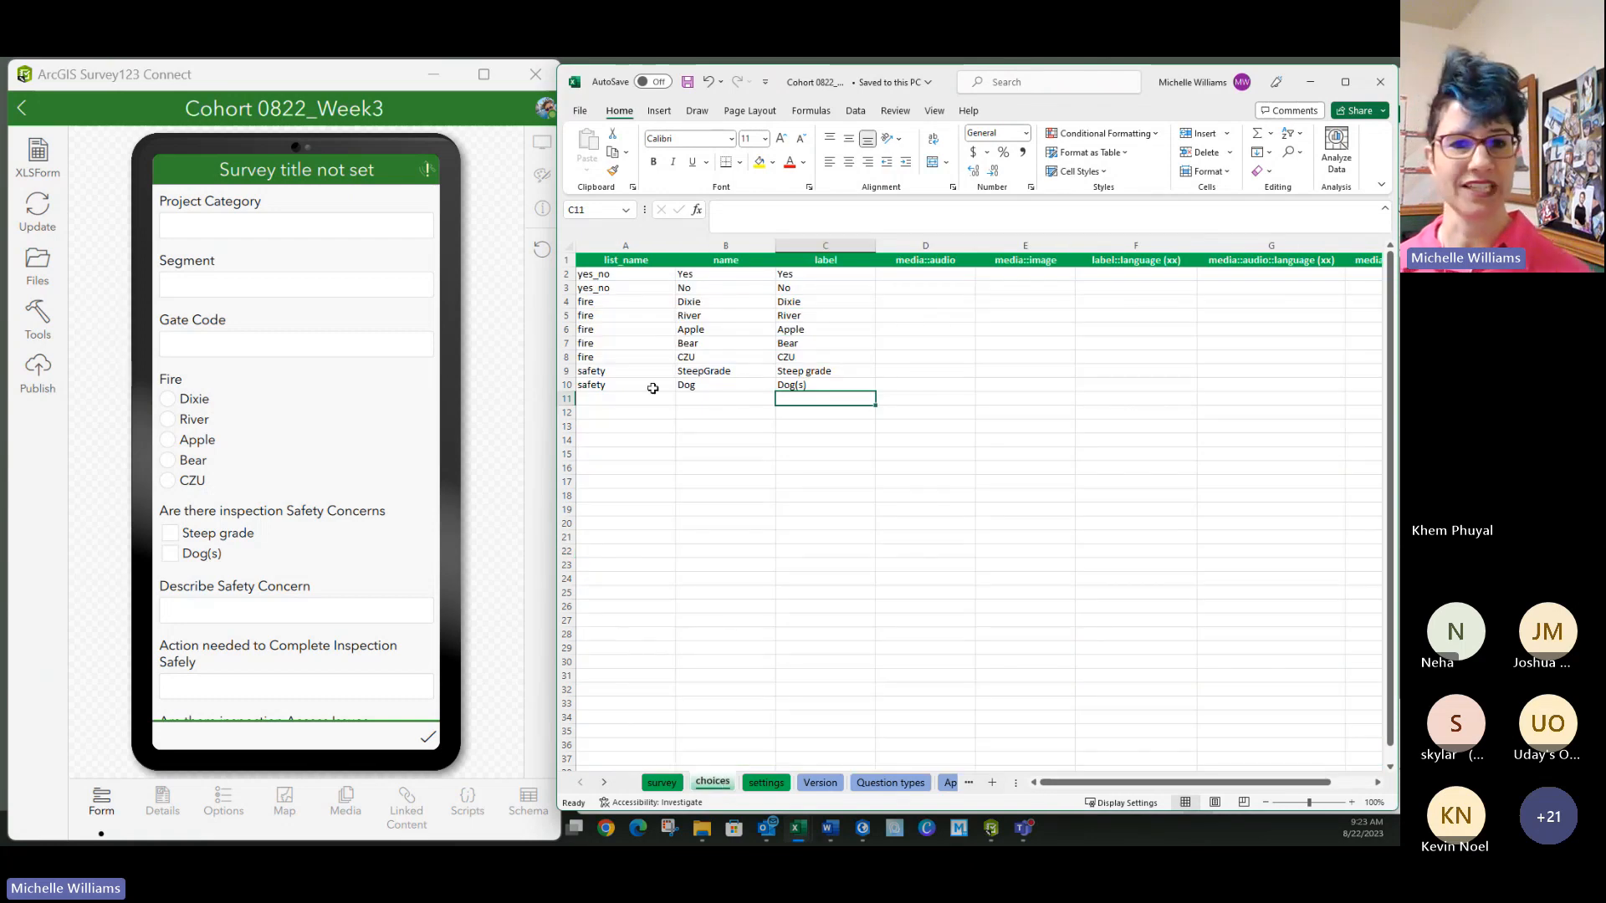
pyautogui.click(603, 411)
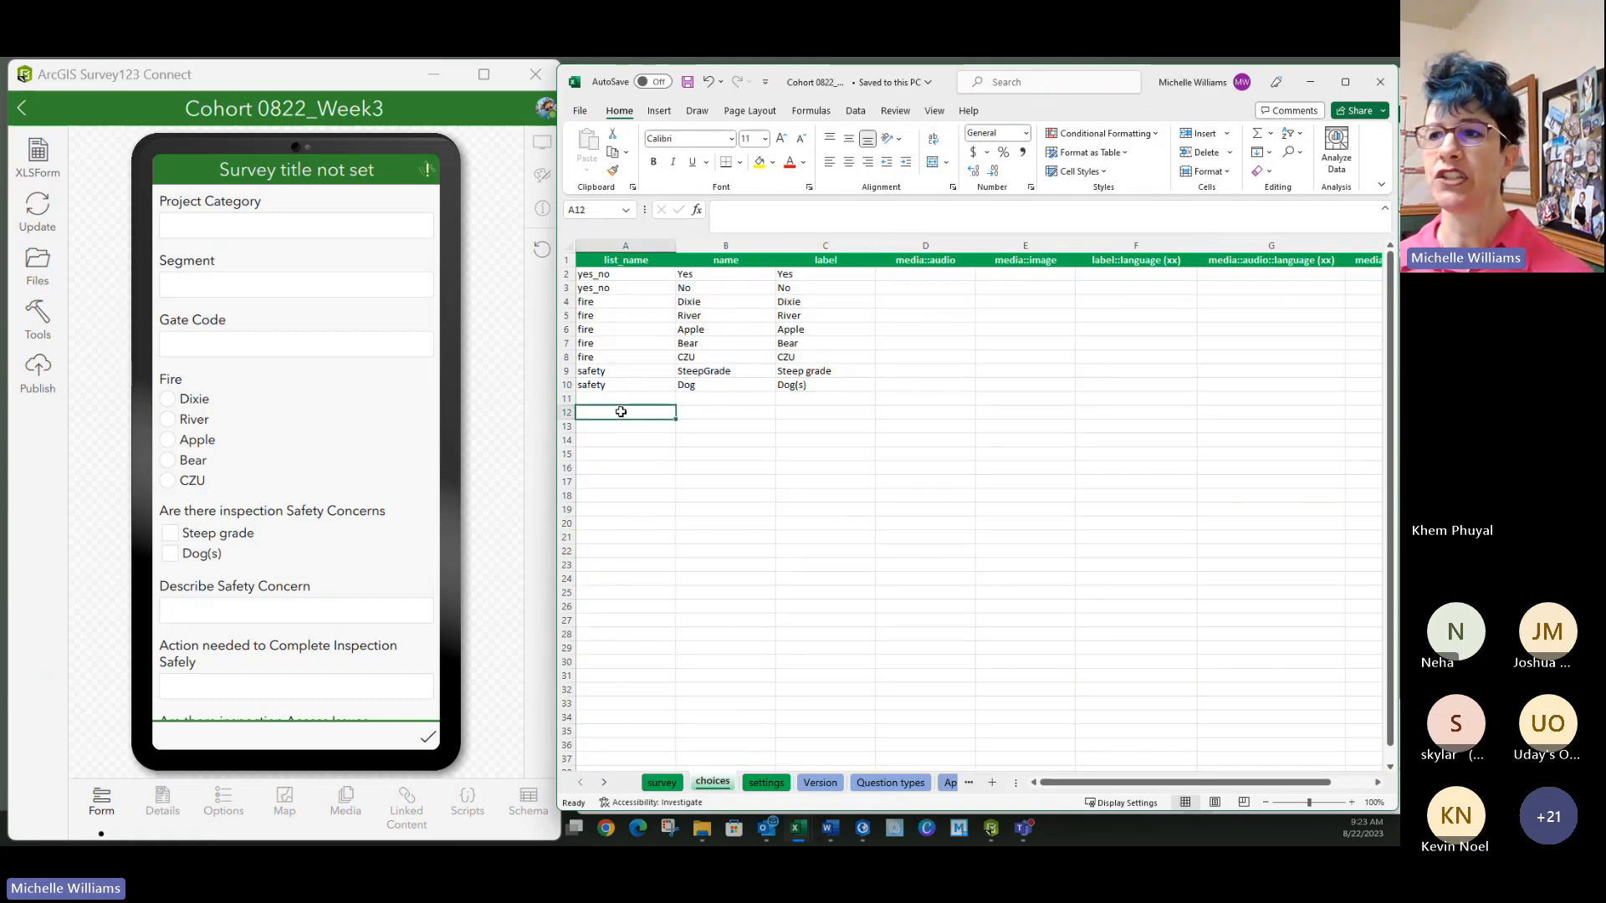
pyautogui.doubleClick(602, 384)
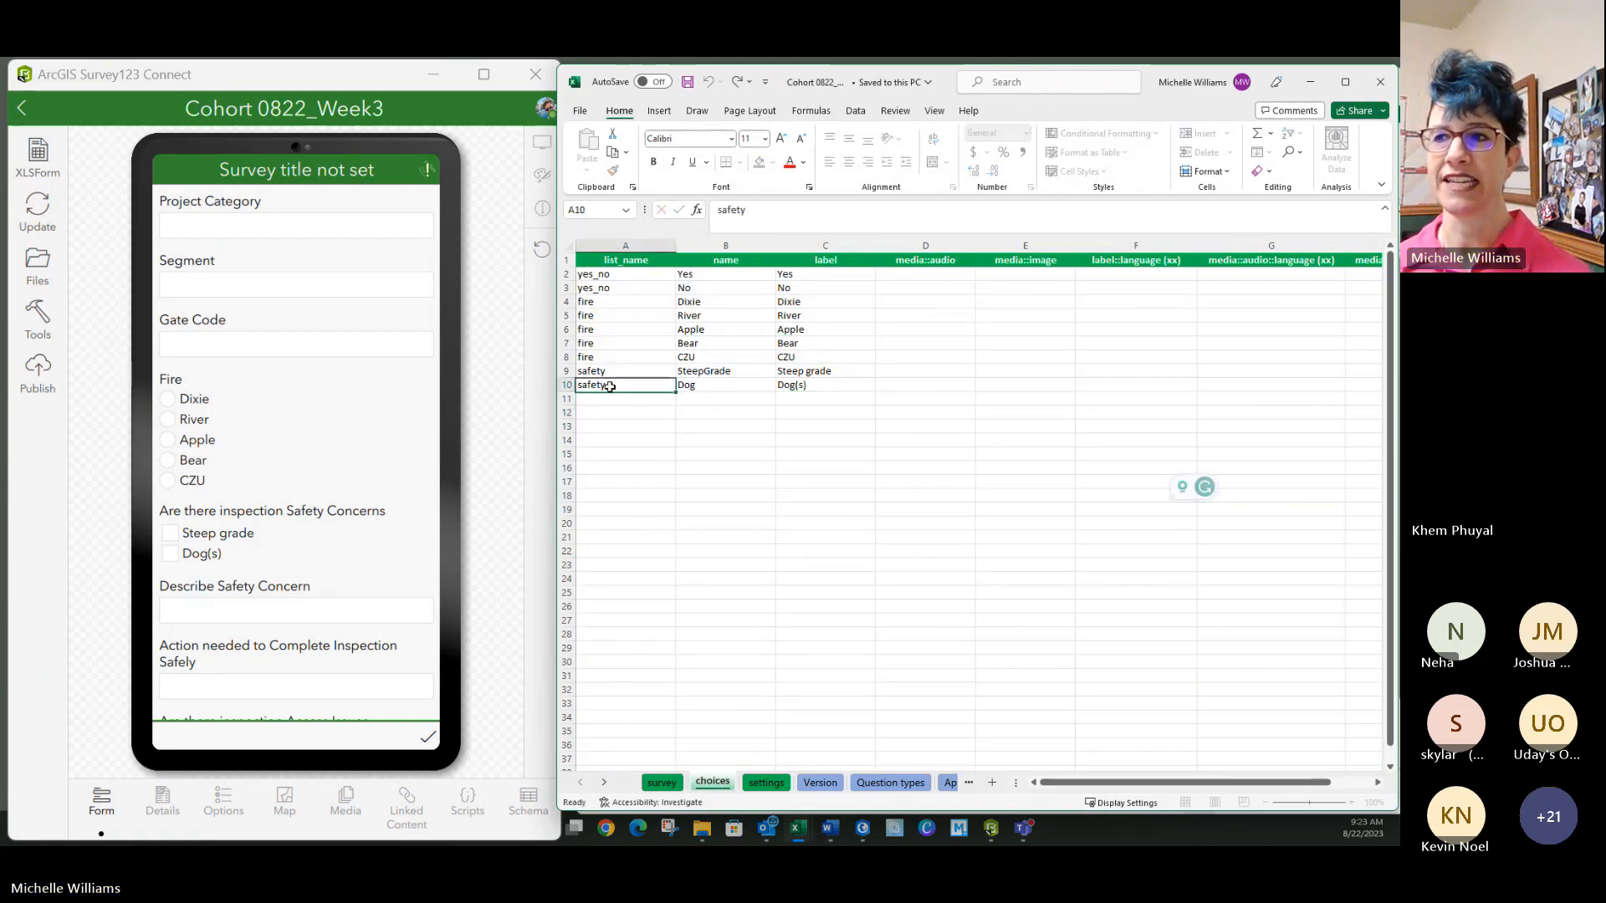
# Step: Enter rating as a new list name in row 13 of the choices sheet
pyautogui.click(605, 429)
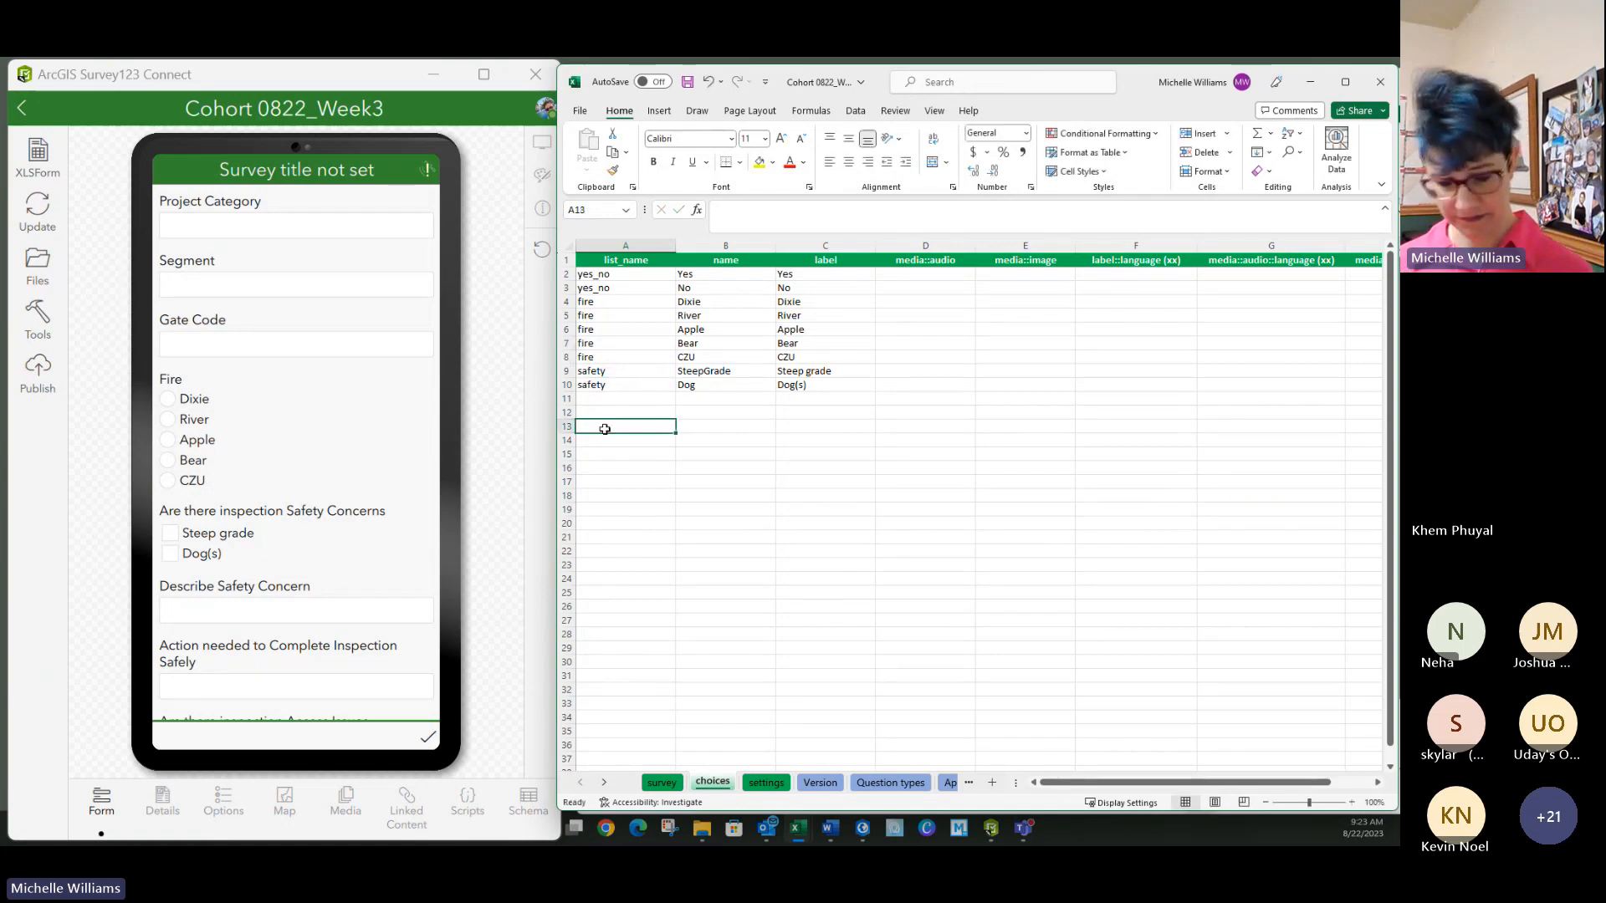
pyautogui.write('rating')
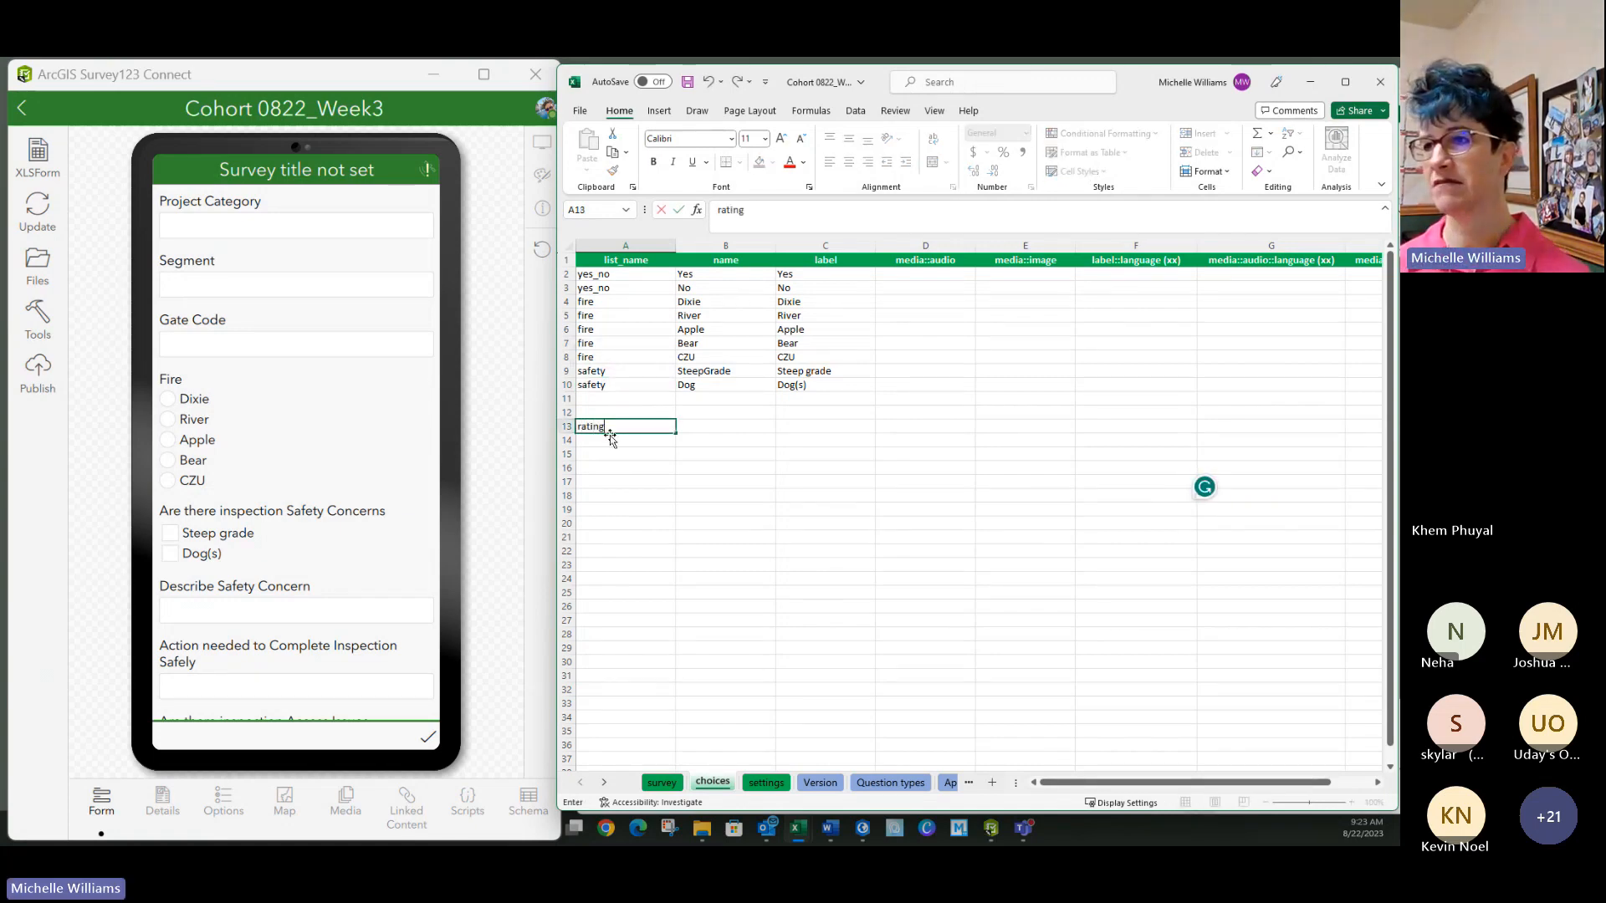
pyautogui.press('Return')
# Step: Compare the rating list name on the choices sheet with the list name in the select_multiple safety question type on the survey sheet
pyautogui.click(609, 426)
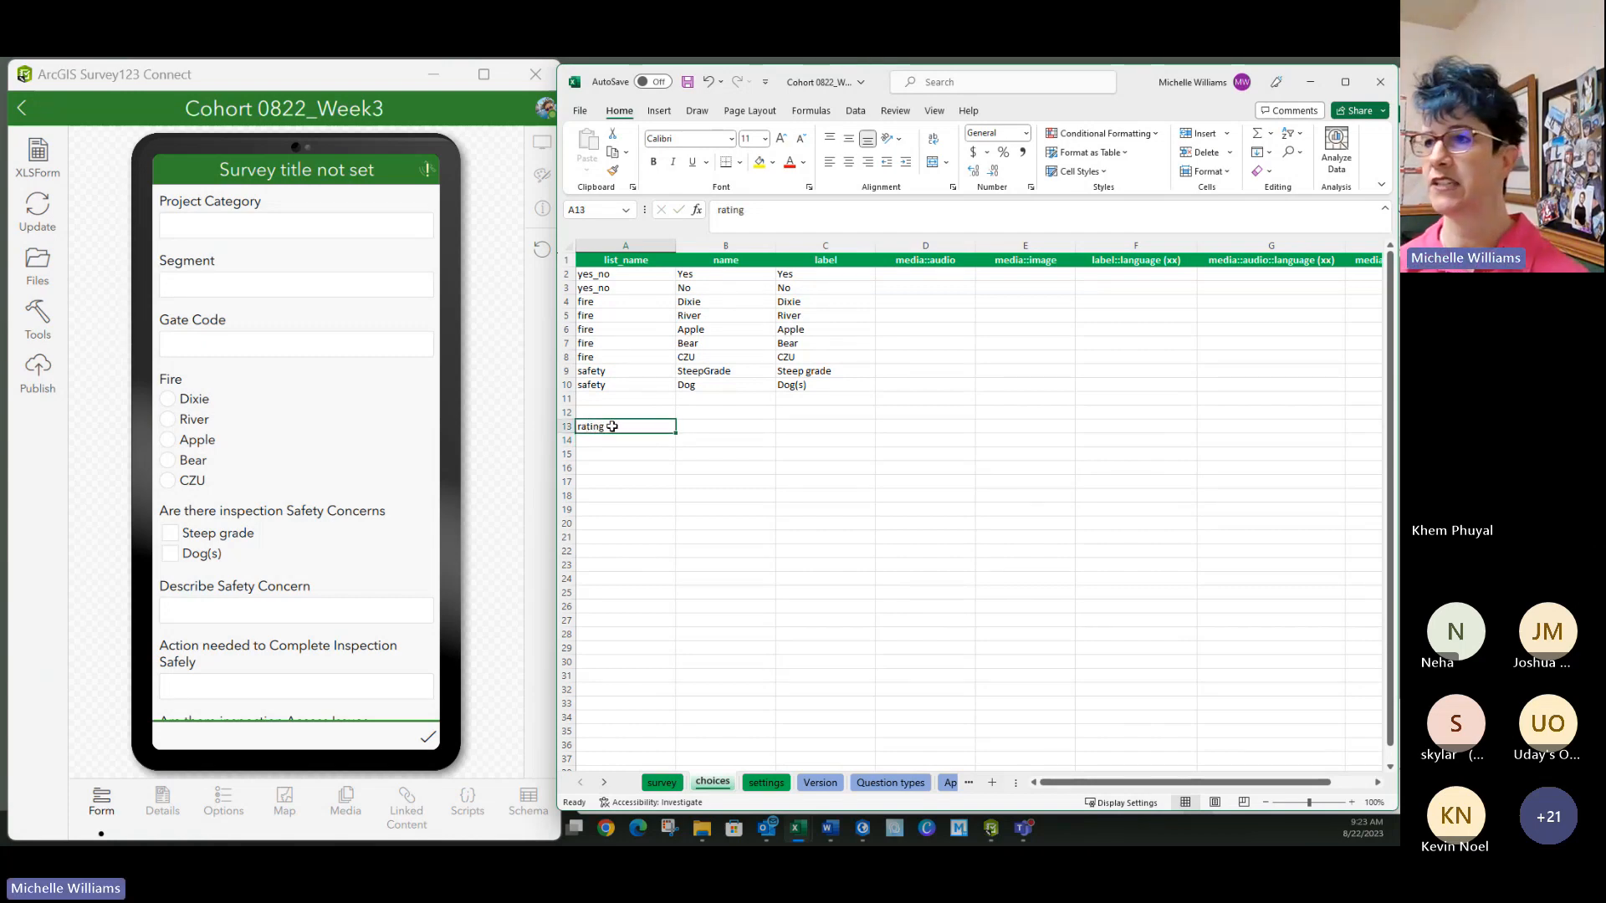
pyautogui.doubleClick(613, 426)
pyautogui.doubleClick(594, 427)
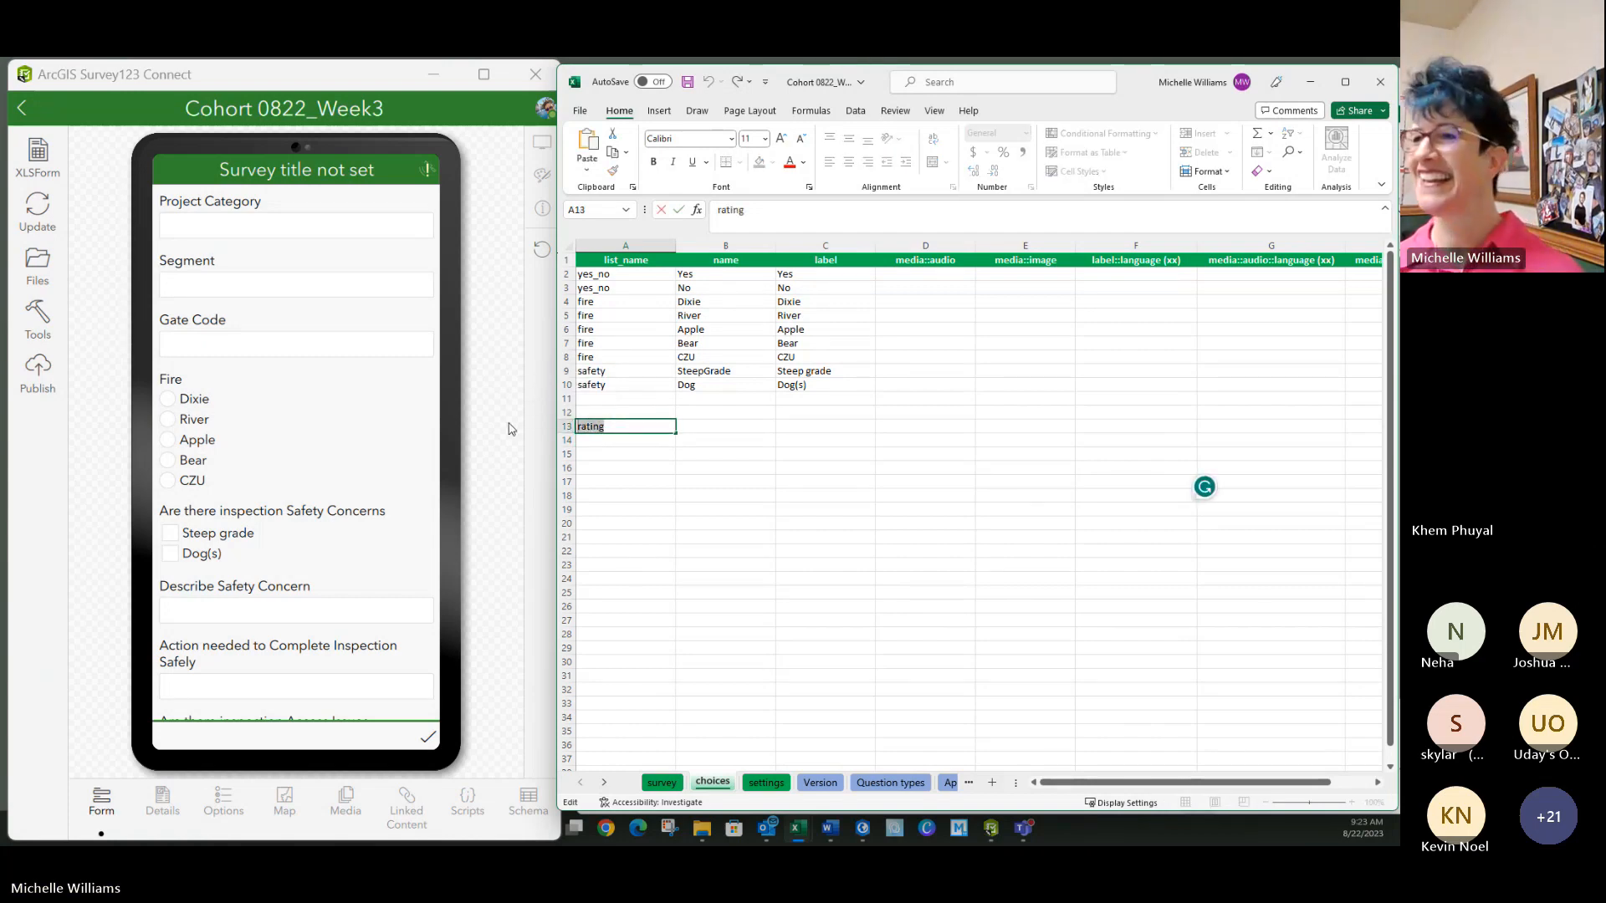
pyautogui.click(662, 784)
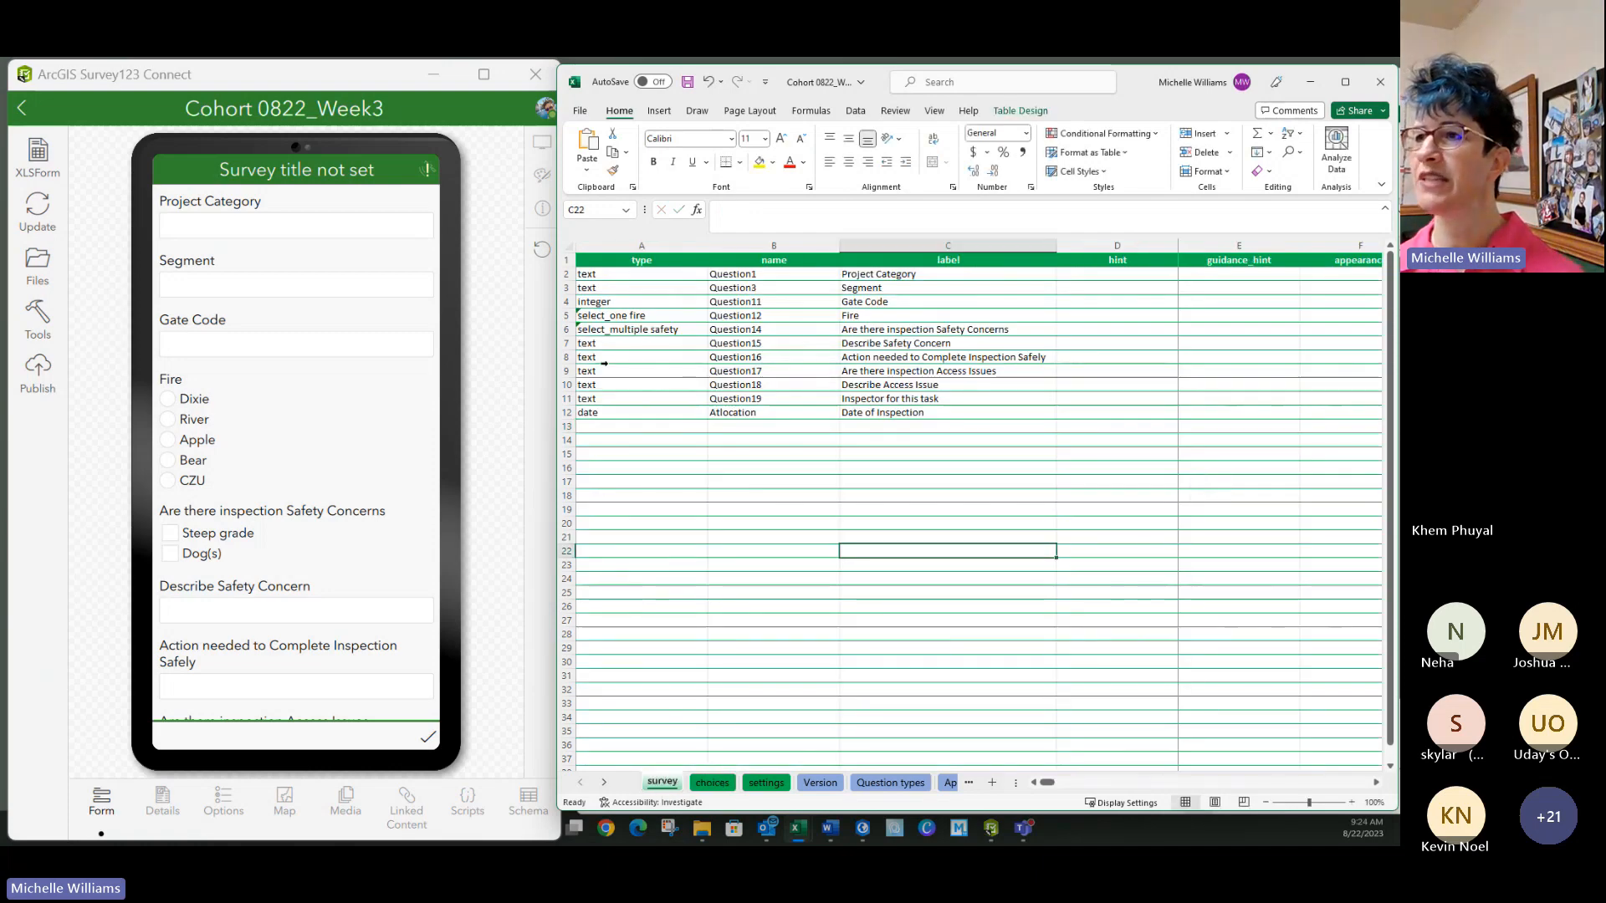
pyautogui.doubleClick(656, 329)
pyautogui.doubleClick(665, 329)
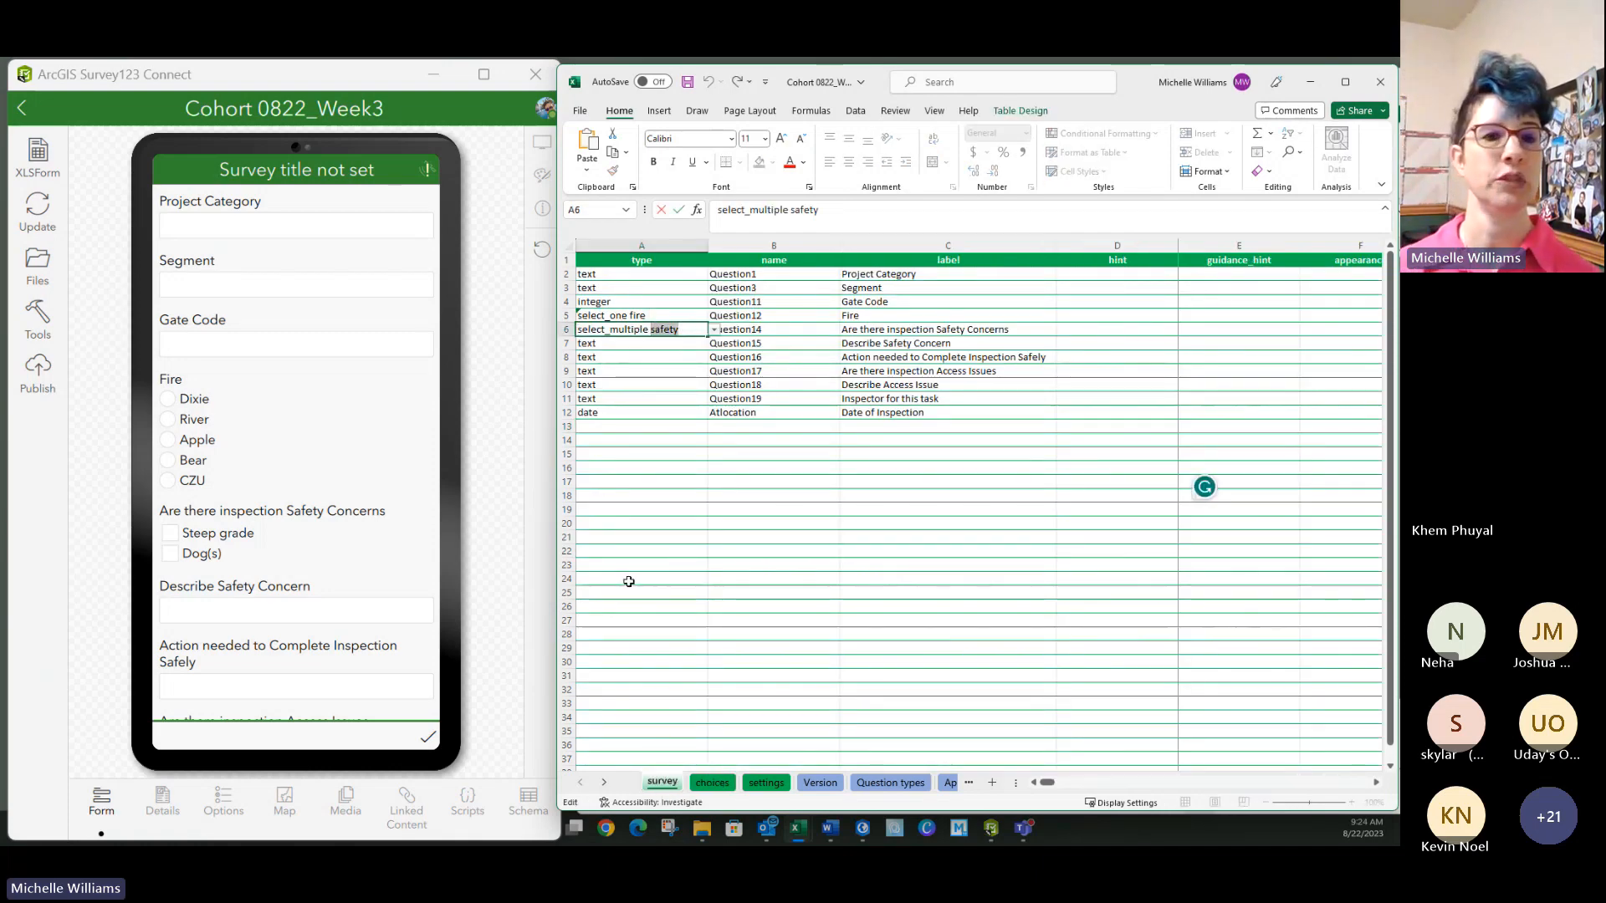
pyautogui.click(676, 536)
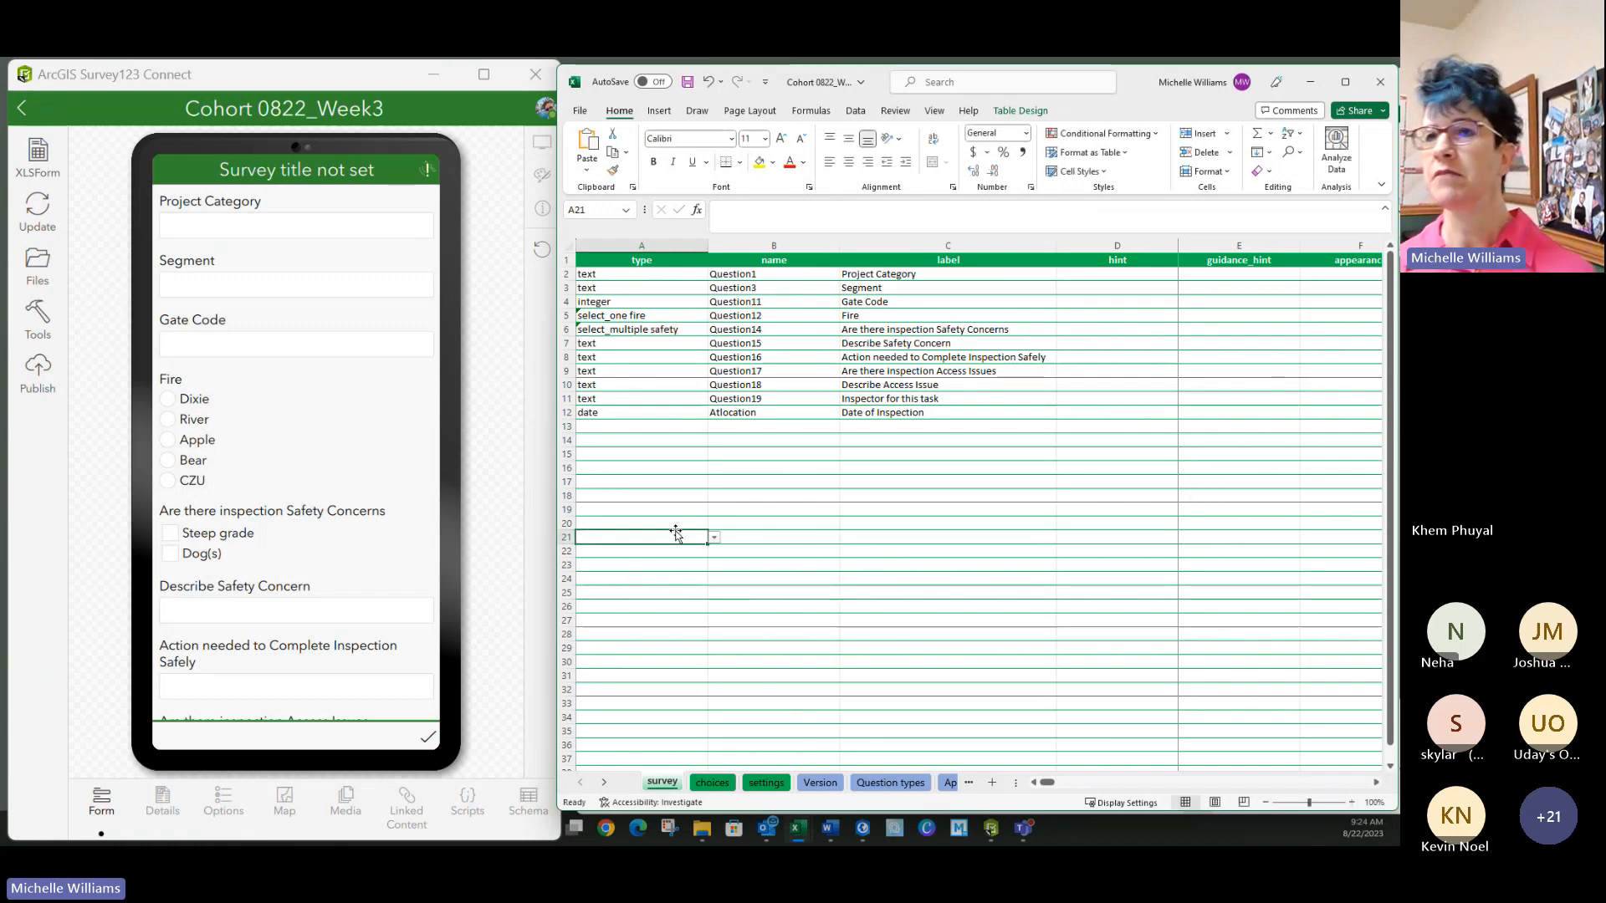
pyautogui.click(711, 782)
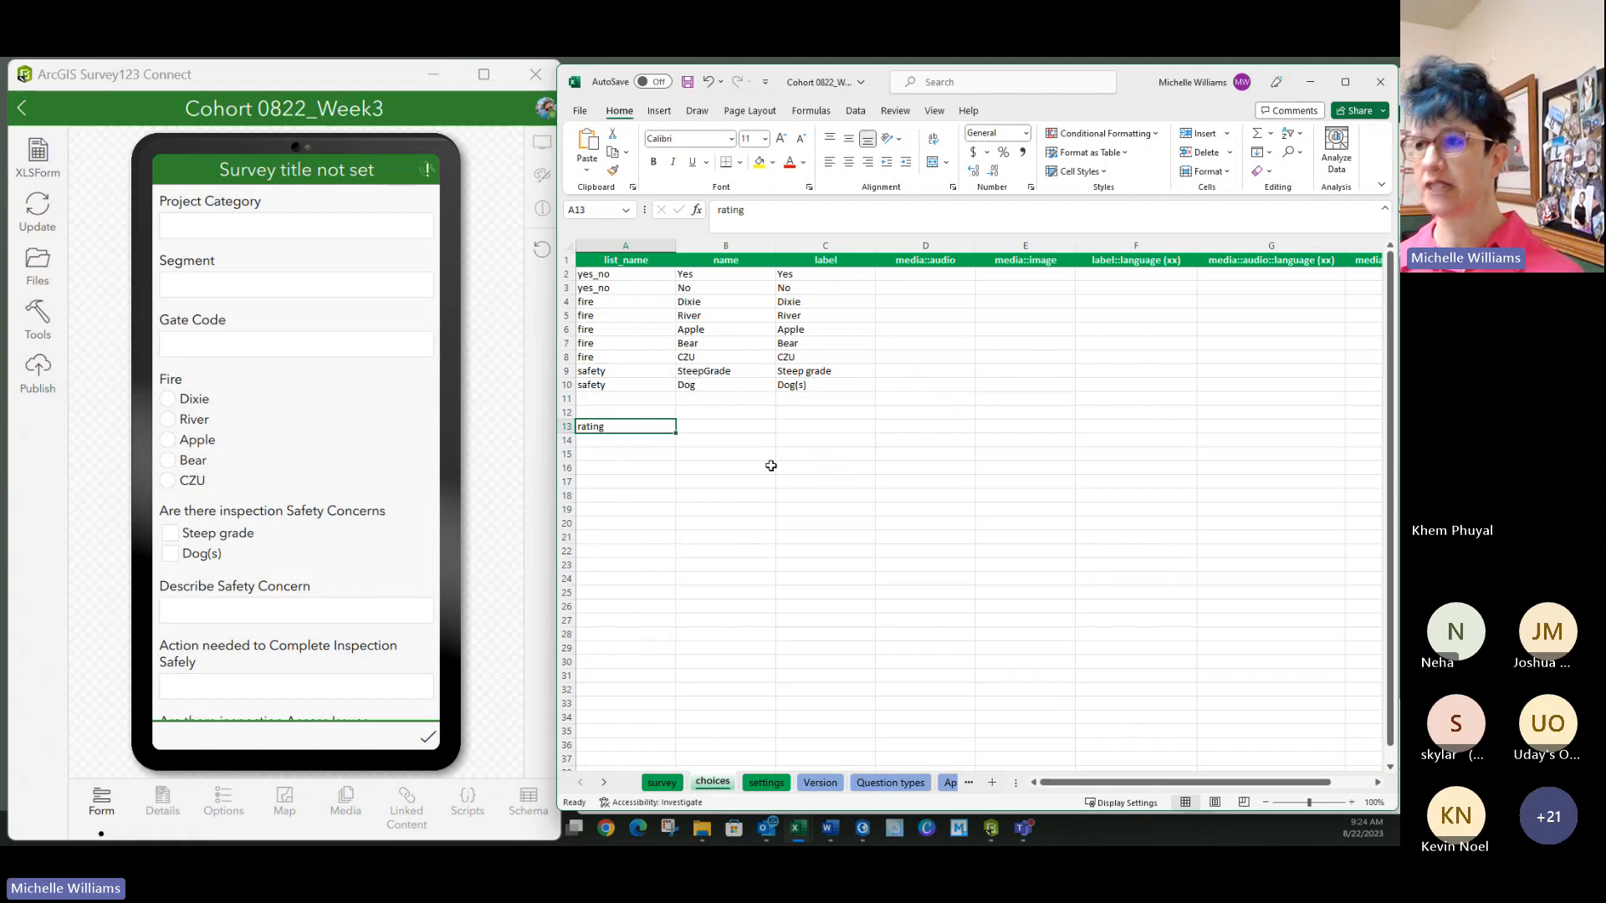
# Step: Delete the rating list name from row 13 of the choices sheet
pyautogui.click(633, 452)
pyautogui.click(636, 427)
pyautogui.press('Delete')
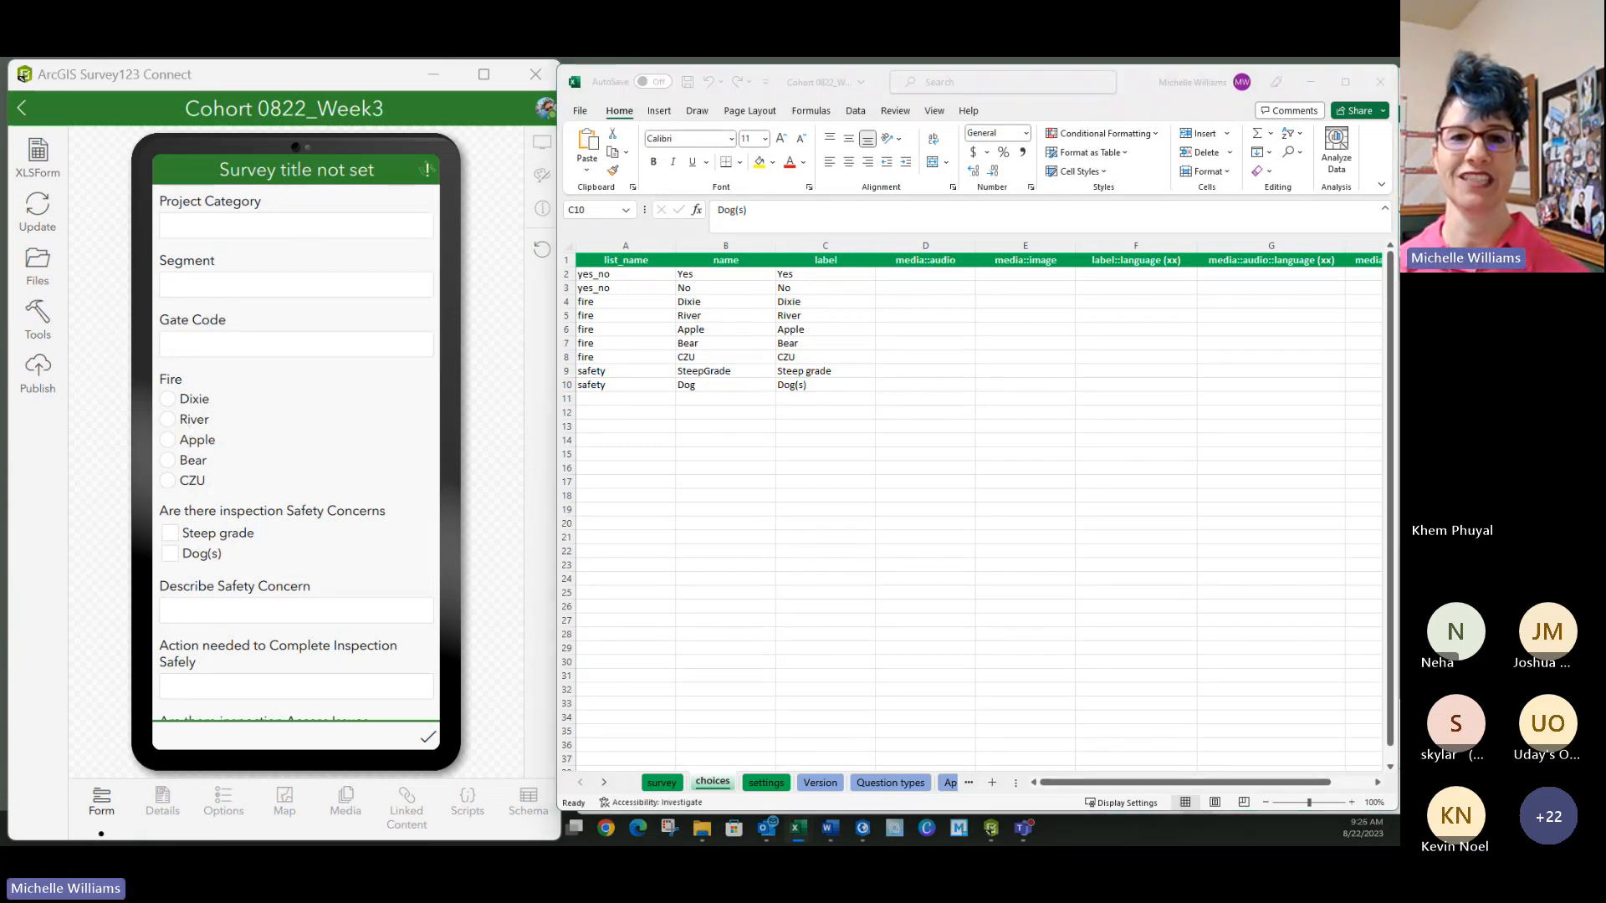
# Step: Switch to the Toolbox Feb 2023 workbook and review its MySurveysToUpdate and Templets Reviewed and added sheets
pyautogui.moveTo(0, 335); pyautogui.dragTo(475, 58)
pyautogui.click(117, 783)
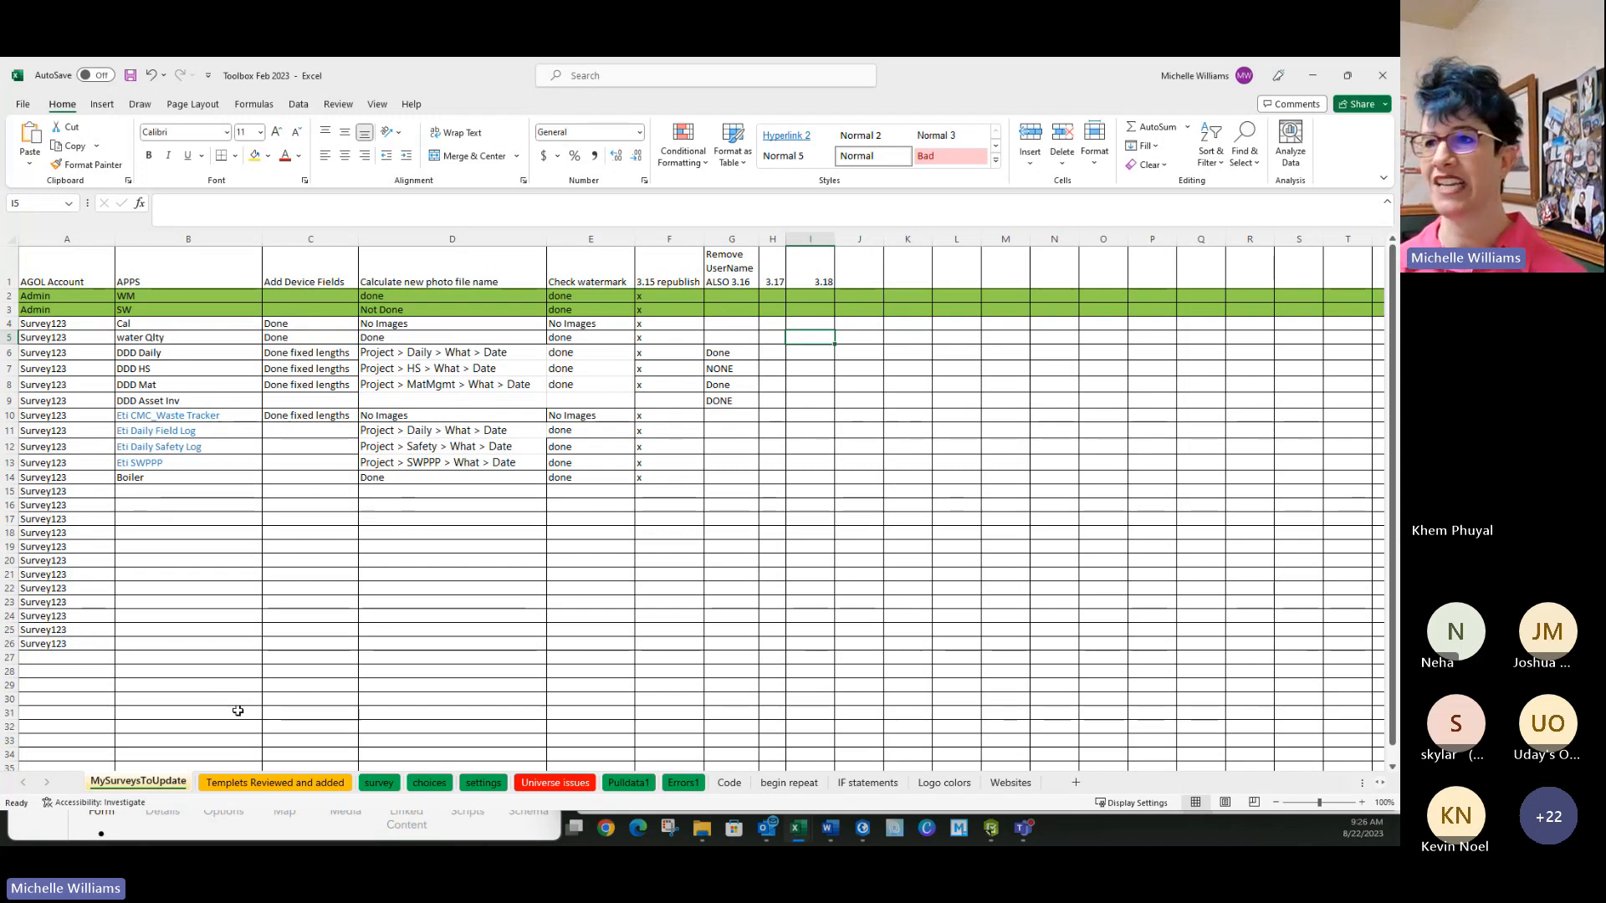
pyautogui.click(288, 787)
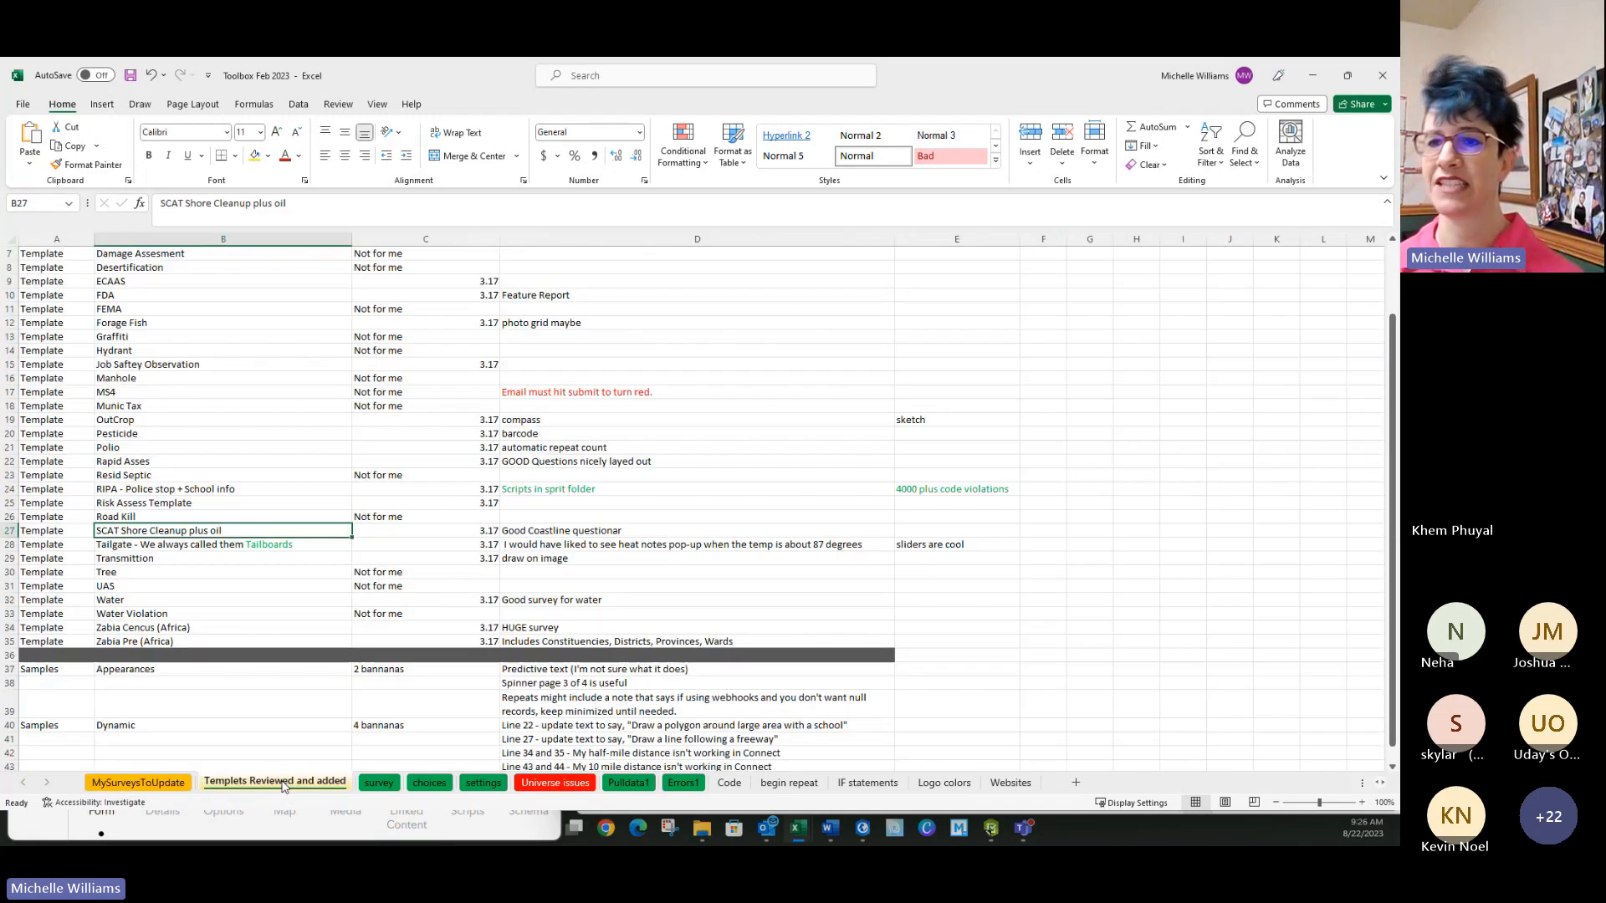
pyautogui.moveTo(215, 262); pyautogui.dragTo(216, 627)
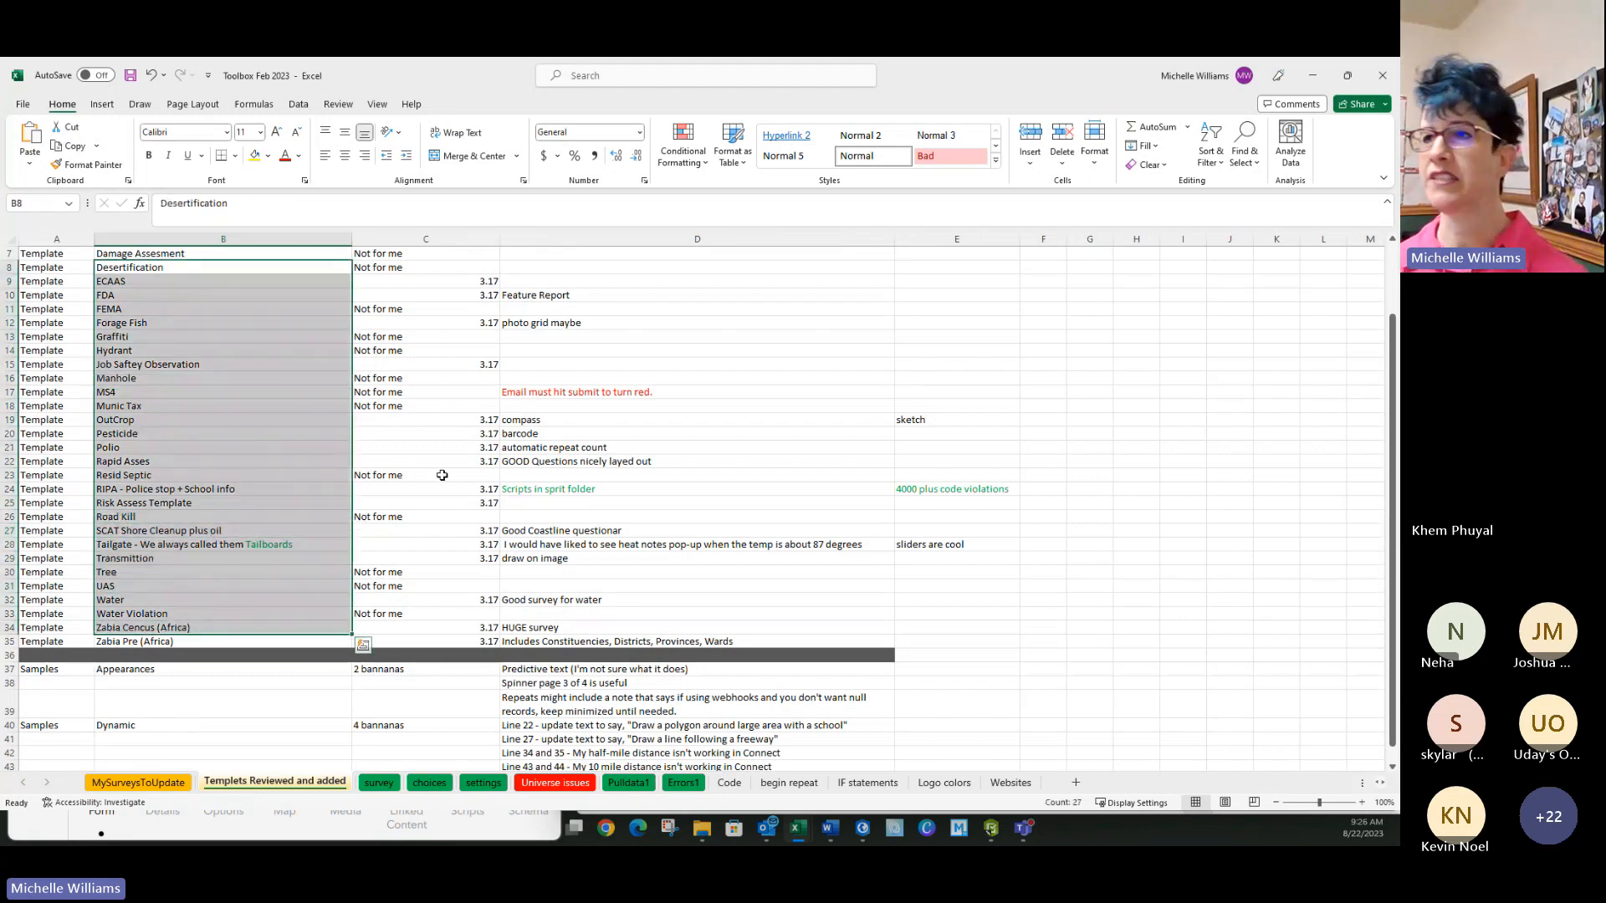
pyautogui.moveTo(585, 255); pyautogui.dragTo(605, 639)
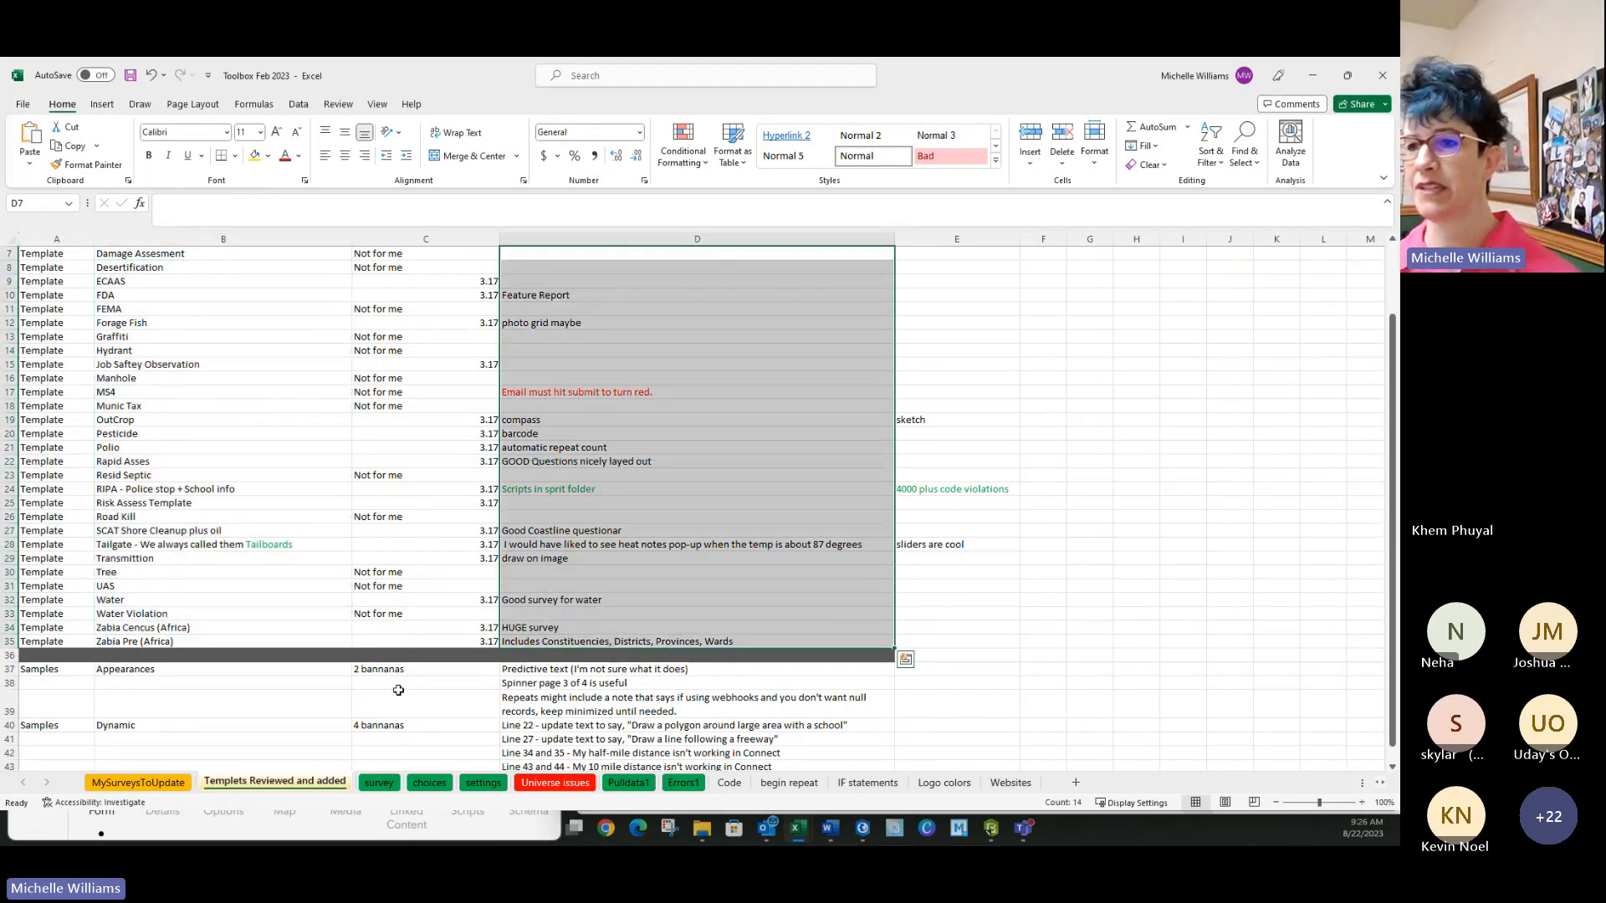
# Step: Look through the Toolbox survey sheet and examine the weather list and its emoji labels on the choices sheet
pyautogui.click(379, 783)
pyautogui.scroll(20, 382, 678)
pyautogui.scroll(20, 383, 678)
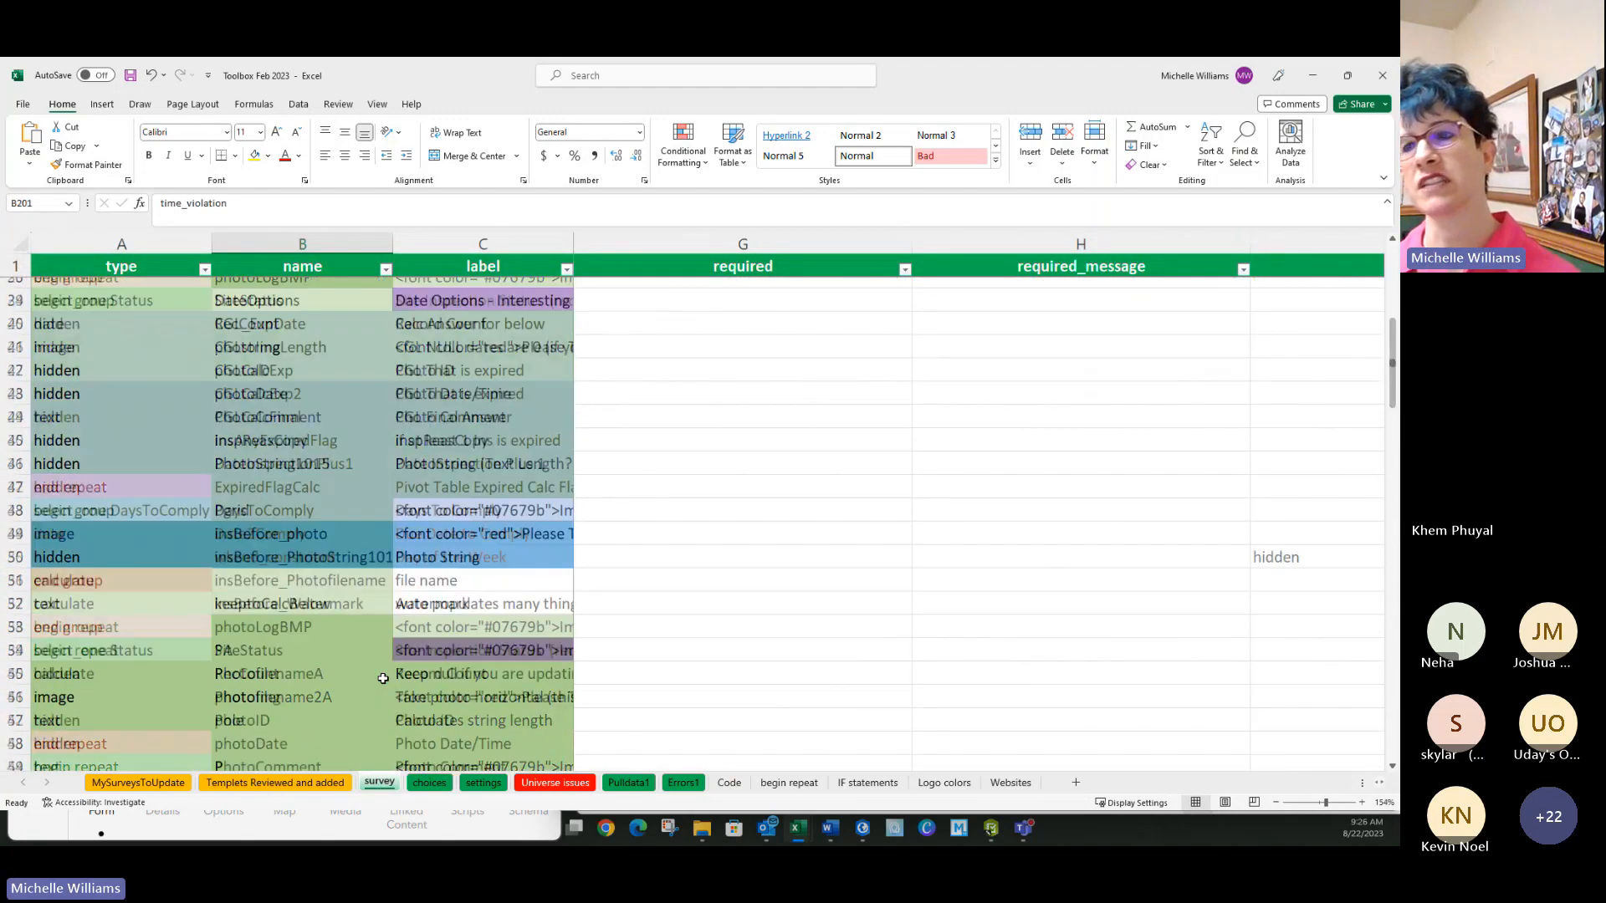
pyautogui.click(442, 784)
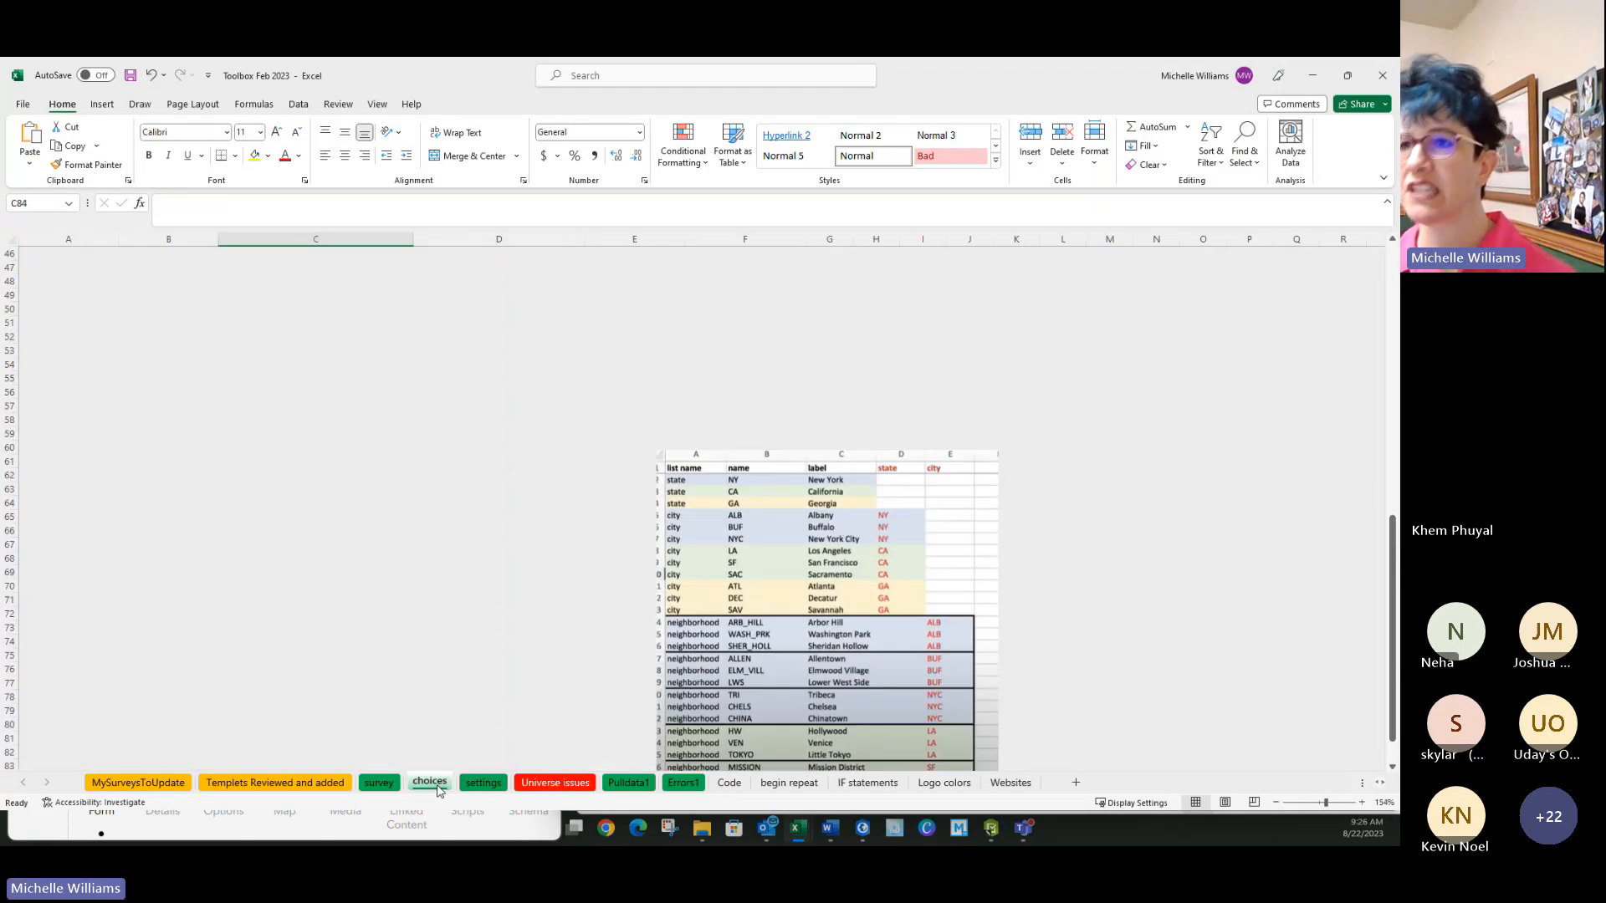
pyautogui.click(80, 280)
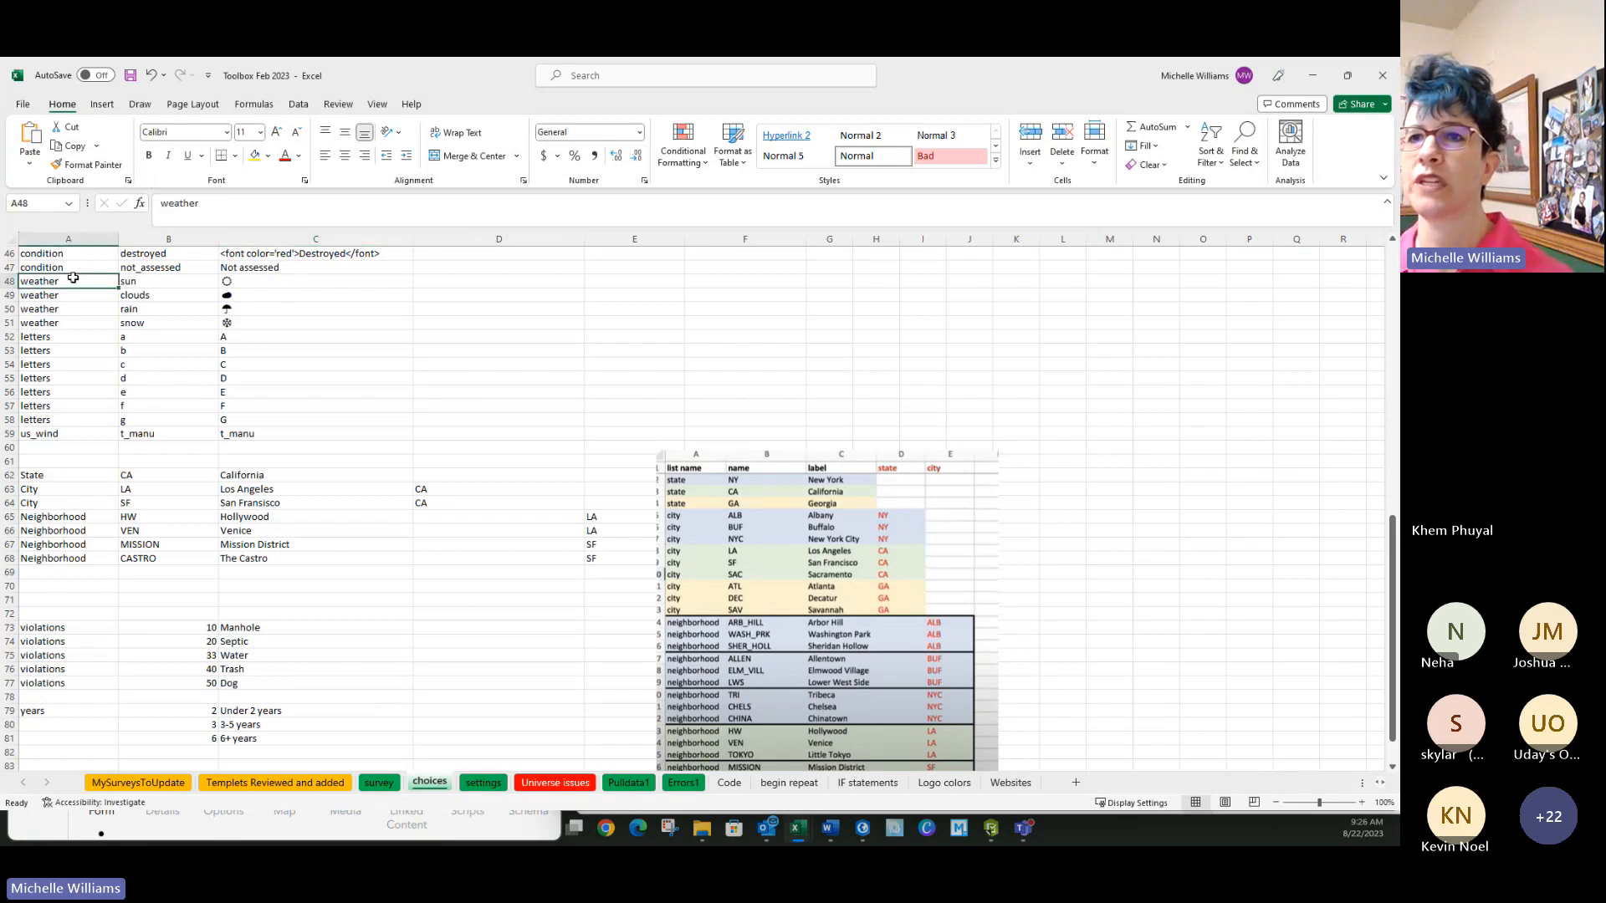
pyautogui.moveTo(273, 283); pyautogui.dragTo(270, 322)
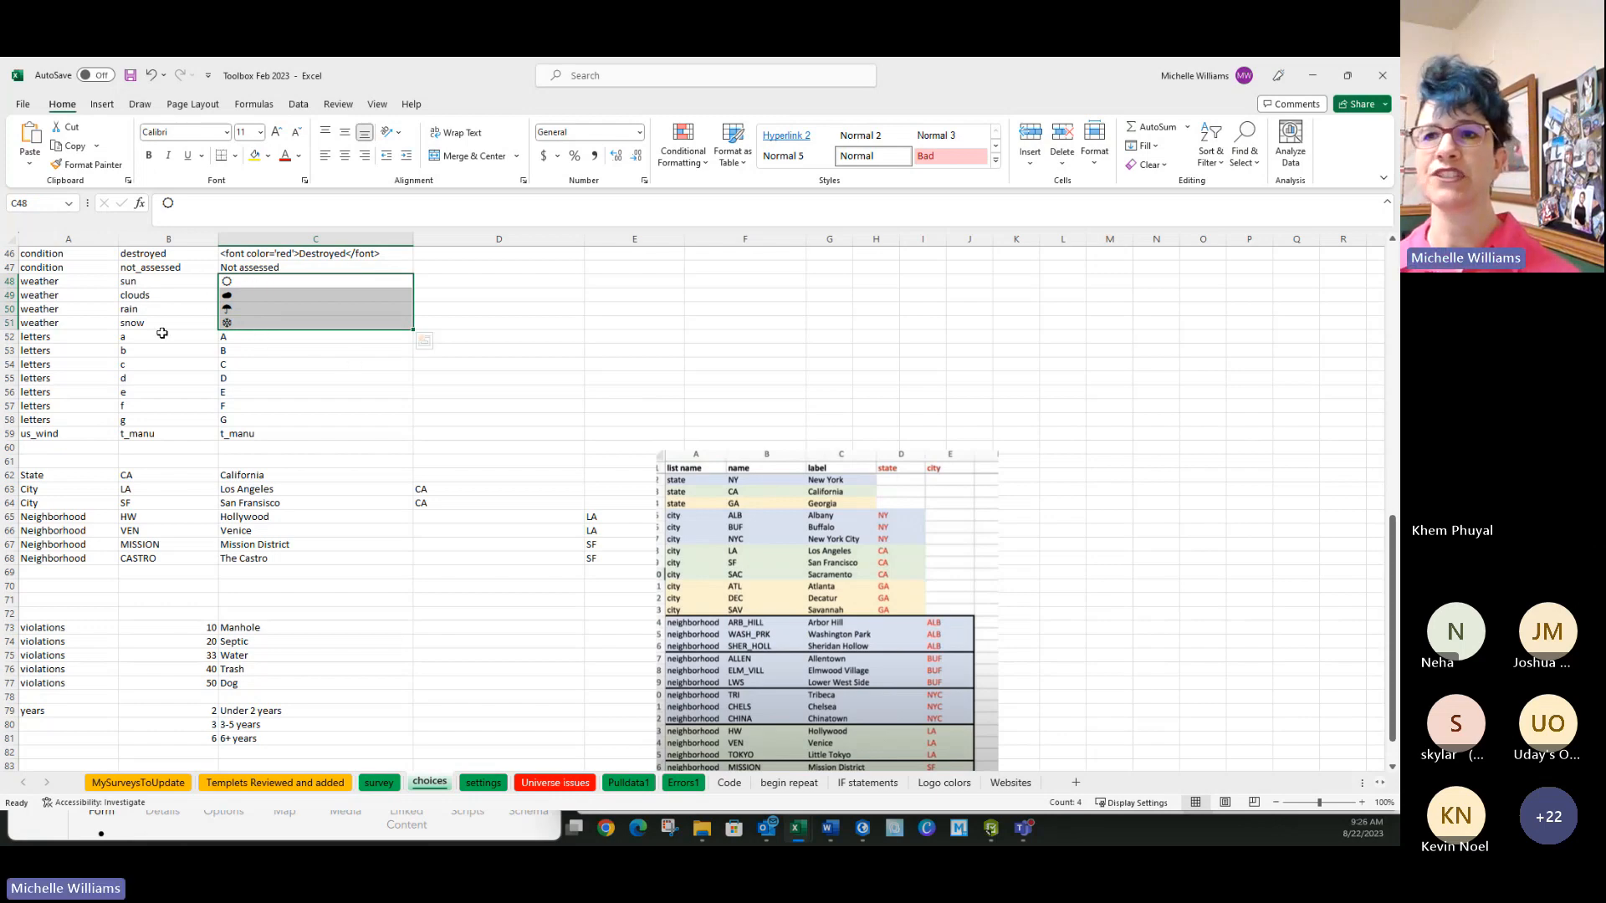
pyautogui.click(65, 278)
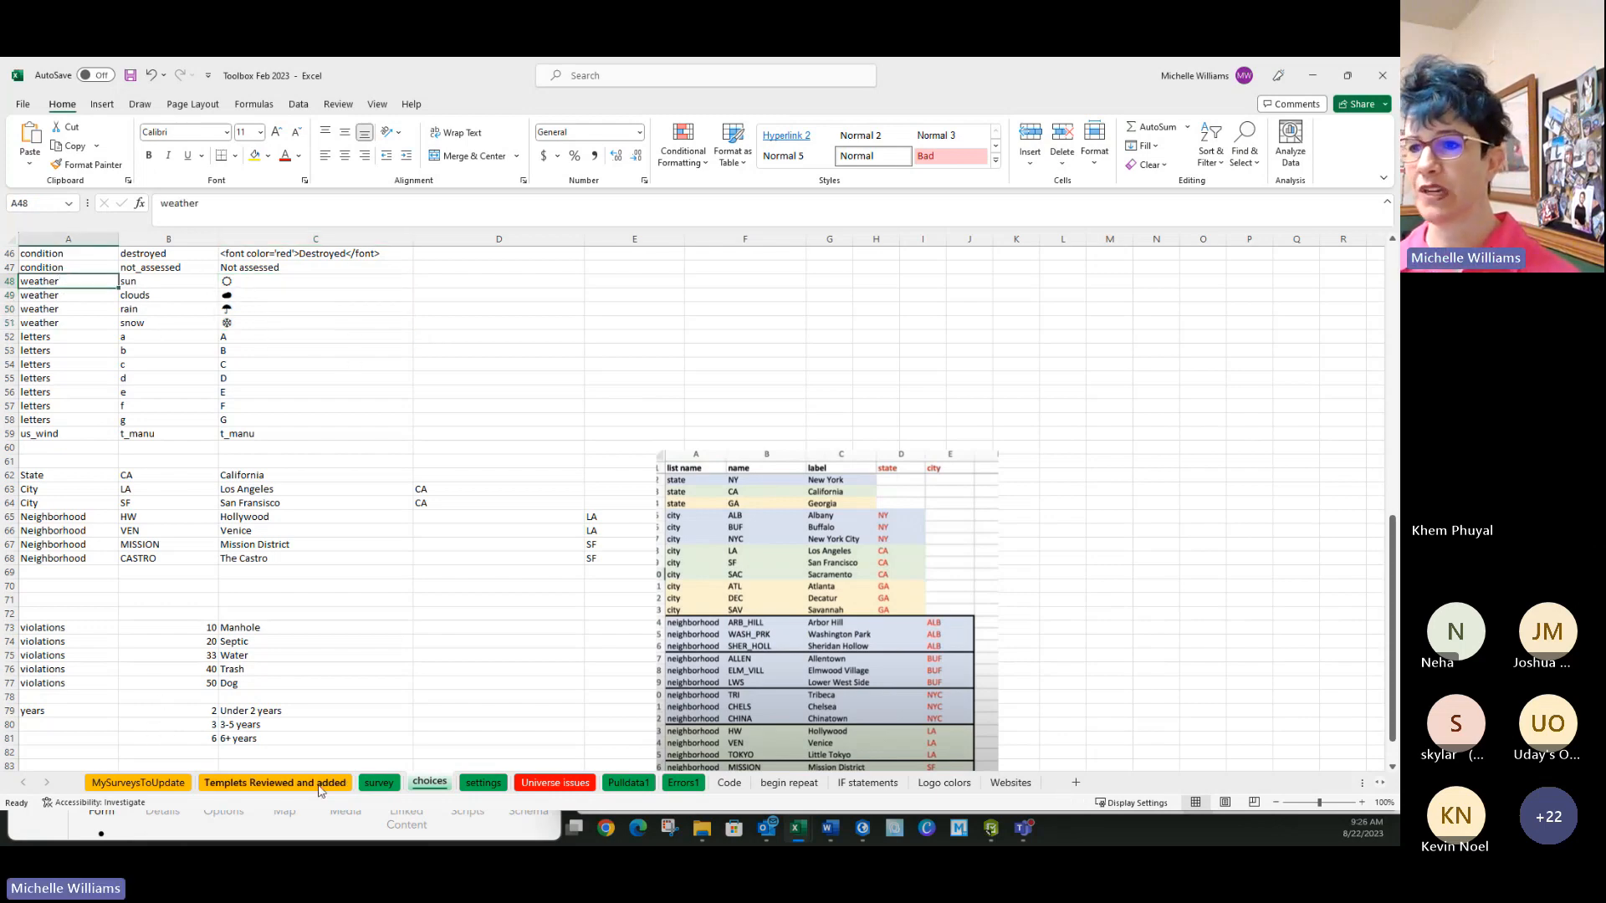
# Step: Filter the type column of the Toolbox survey sheet by weather
pyautogui.click(379, 781)
pyautogui.click(171, 474)
pyautogui.scroll(1, 159, 452)
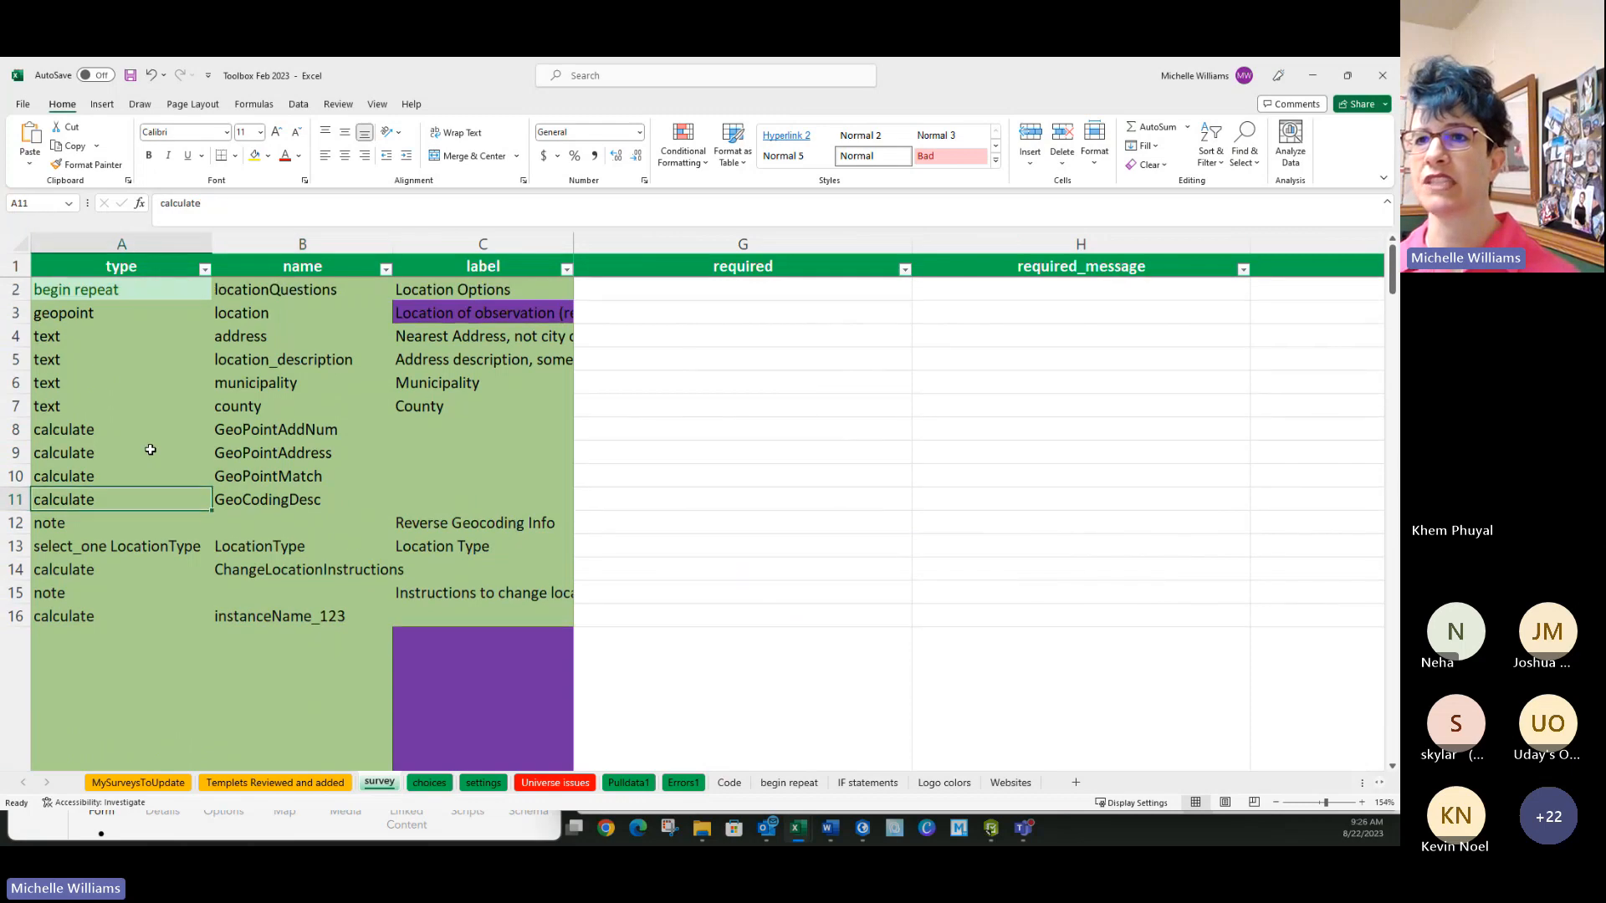
pyautogui.click(396, 346)
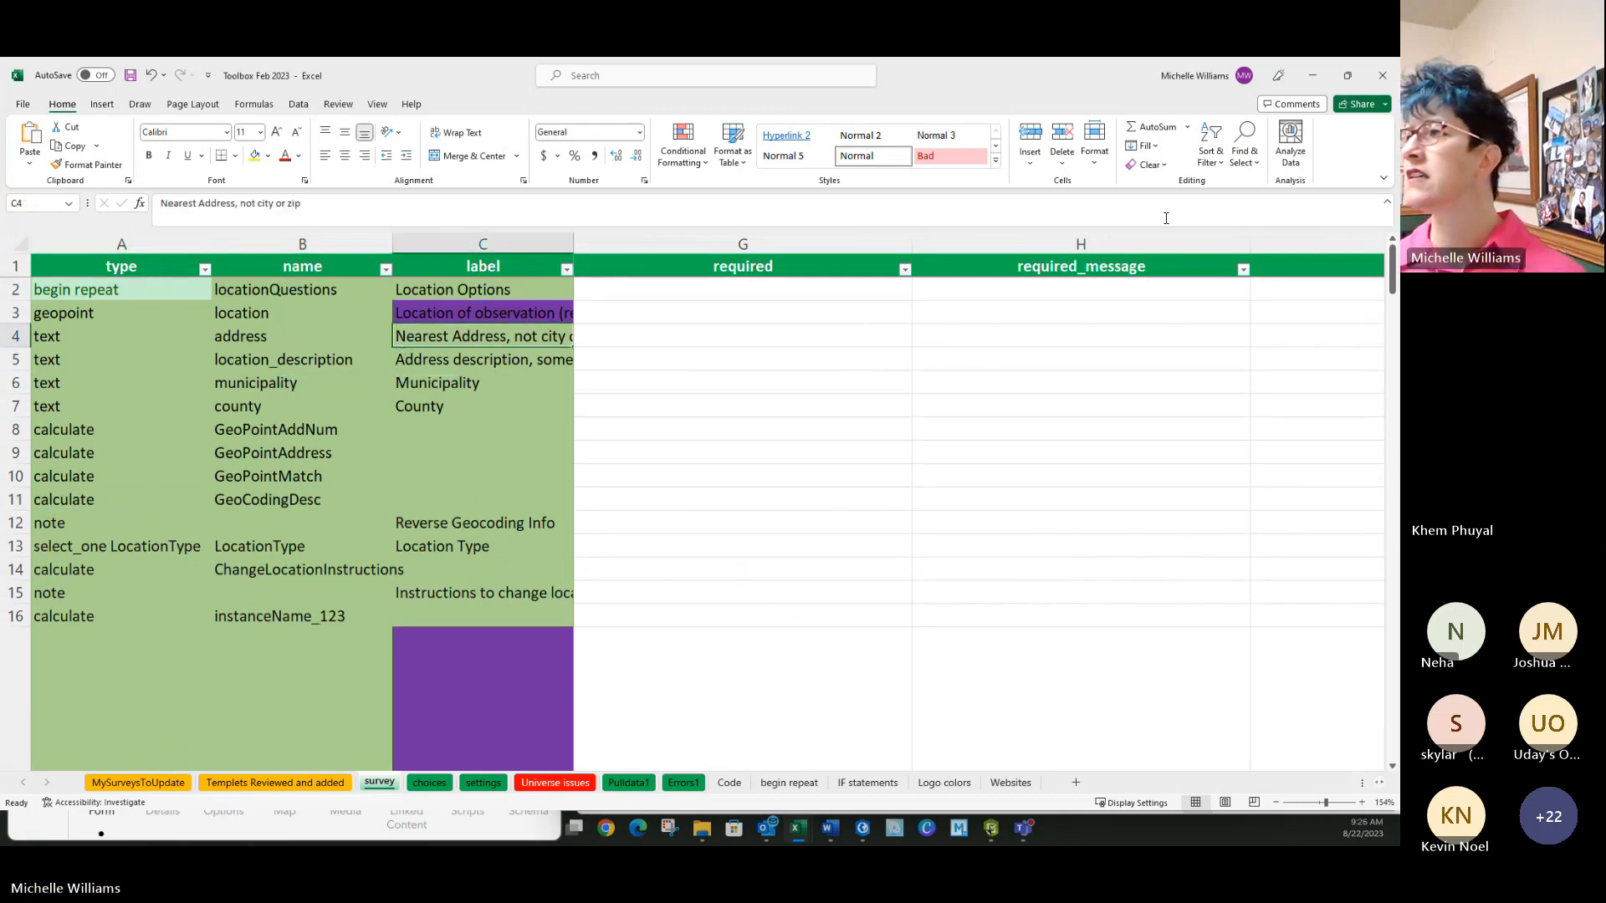
pyautogui.click(1206, 157)
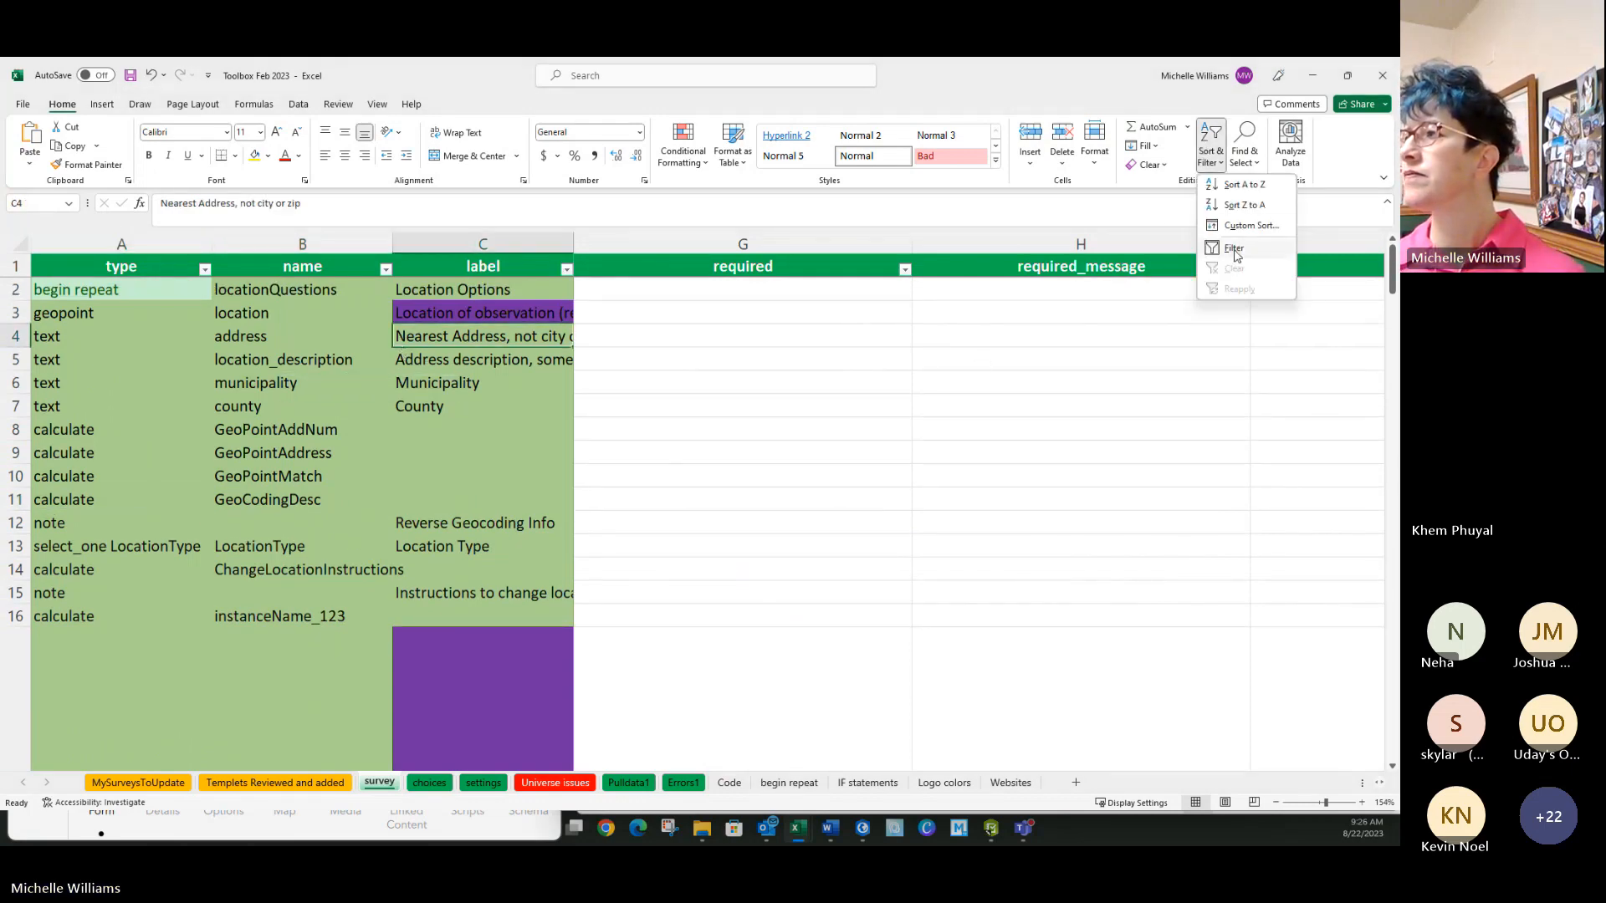
pyautogui.click(458, 422)
pyautogui.scroll(-4, 457, 418)
pyautogui.scroll(4, 458, 419)
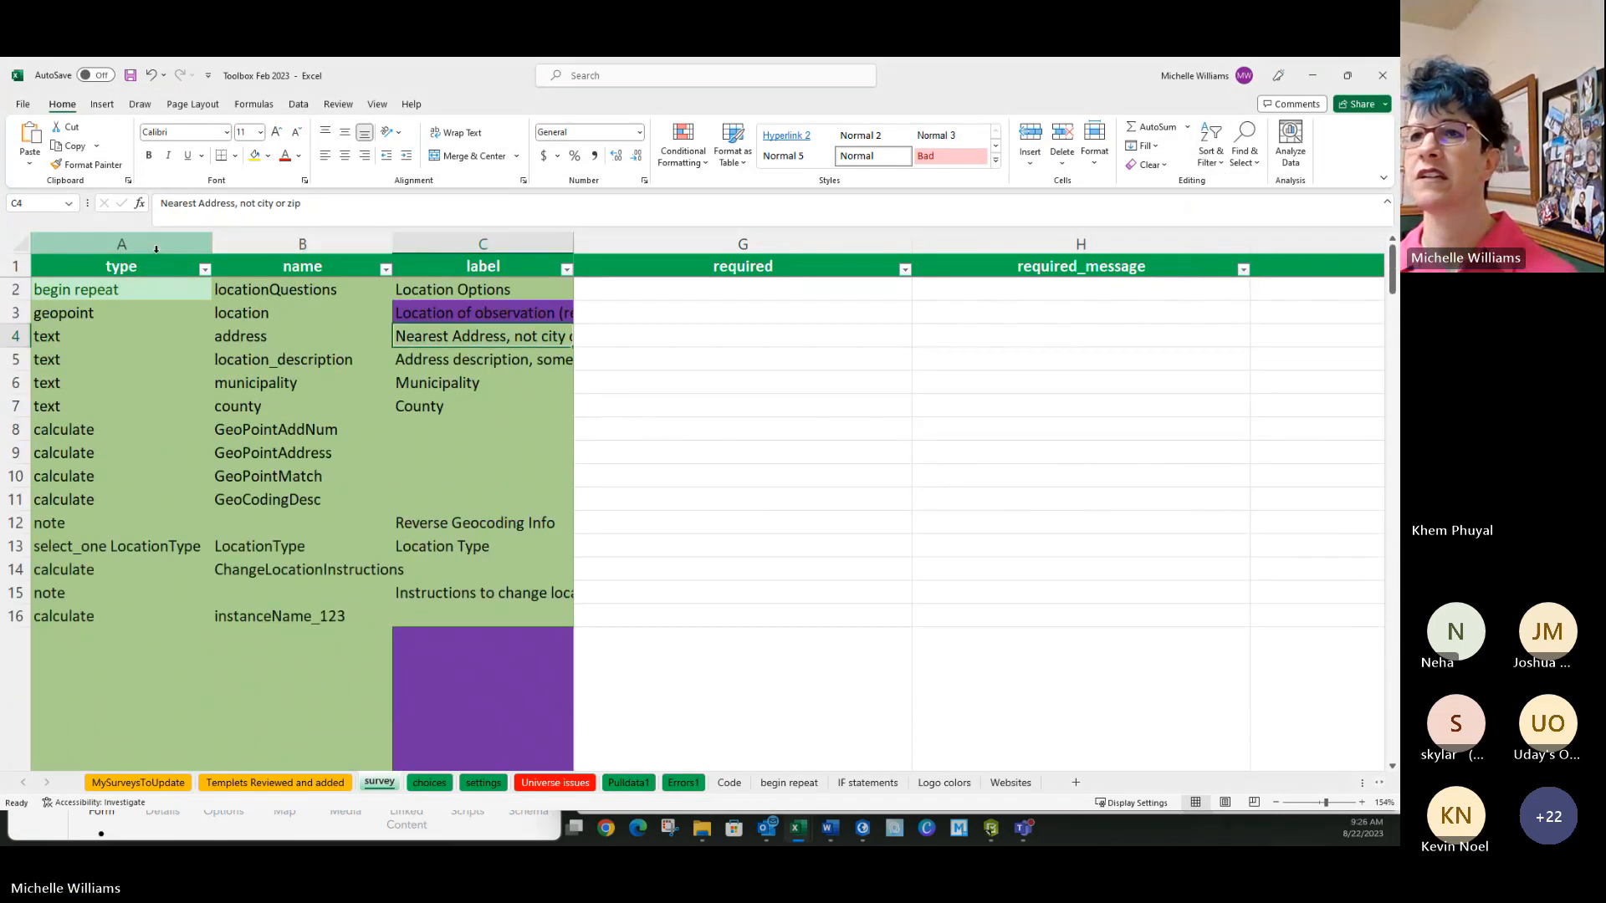
pyautogui.click(204, 269)
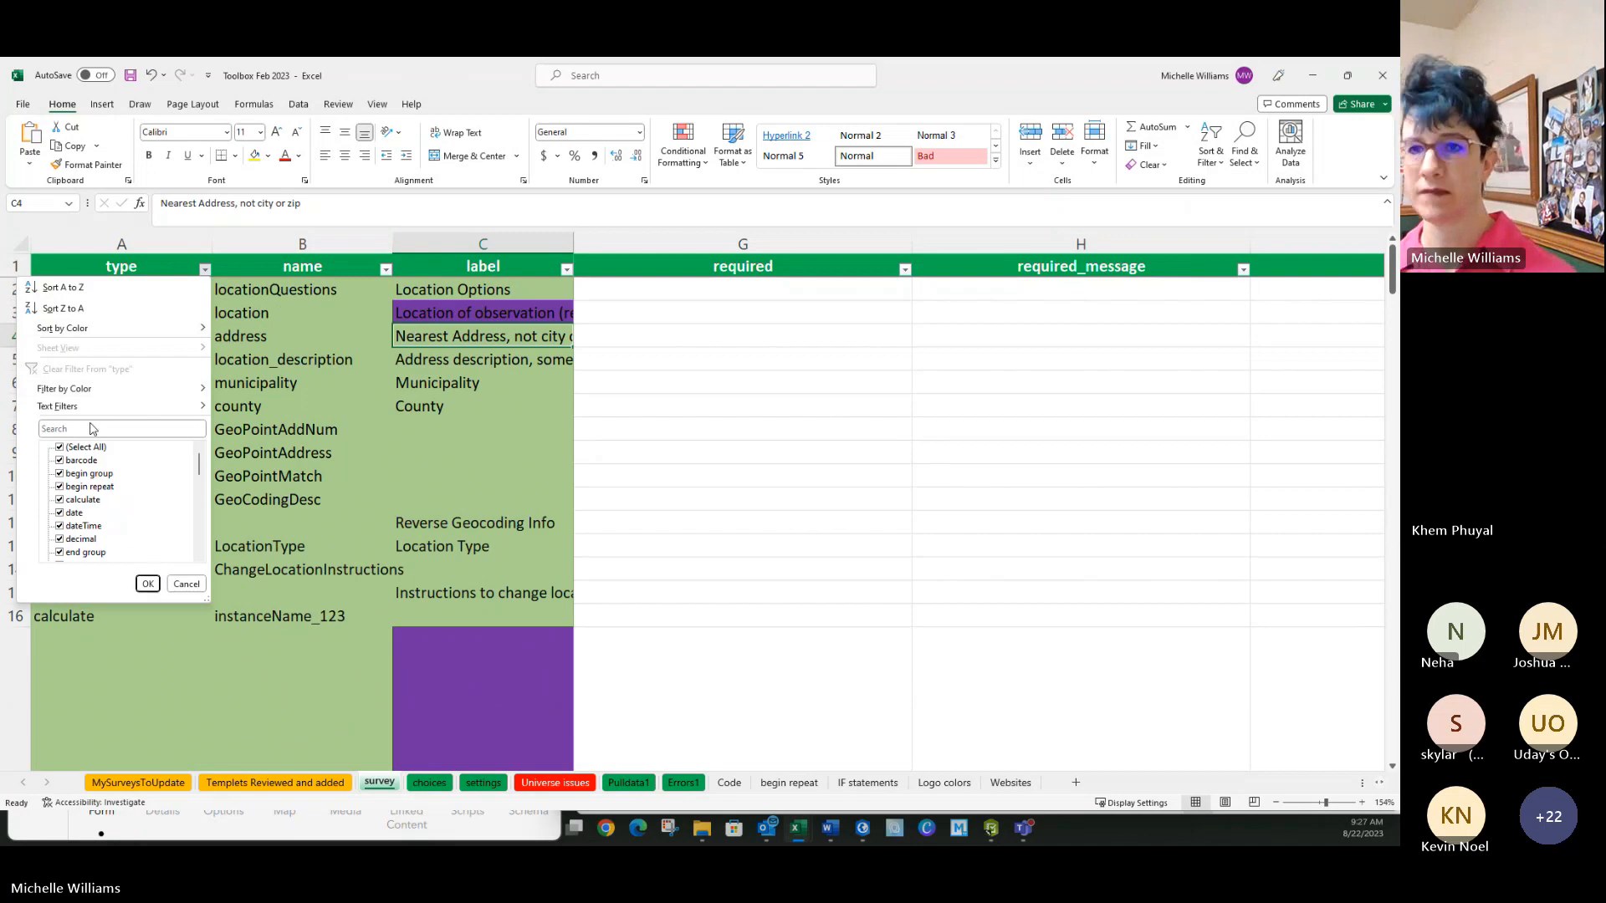
pyautogui.click(123, 427)
pyautogui.write('weather')
pyautogui.press('Return')
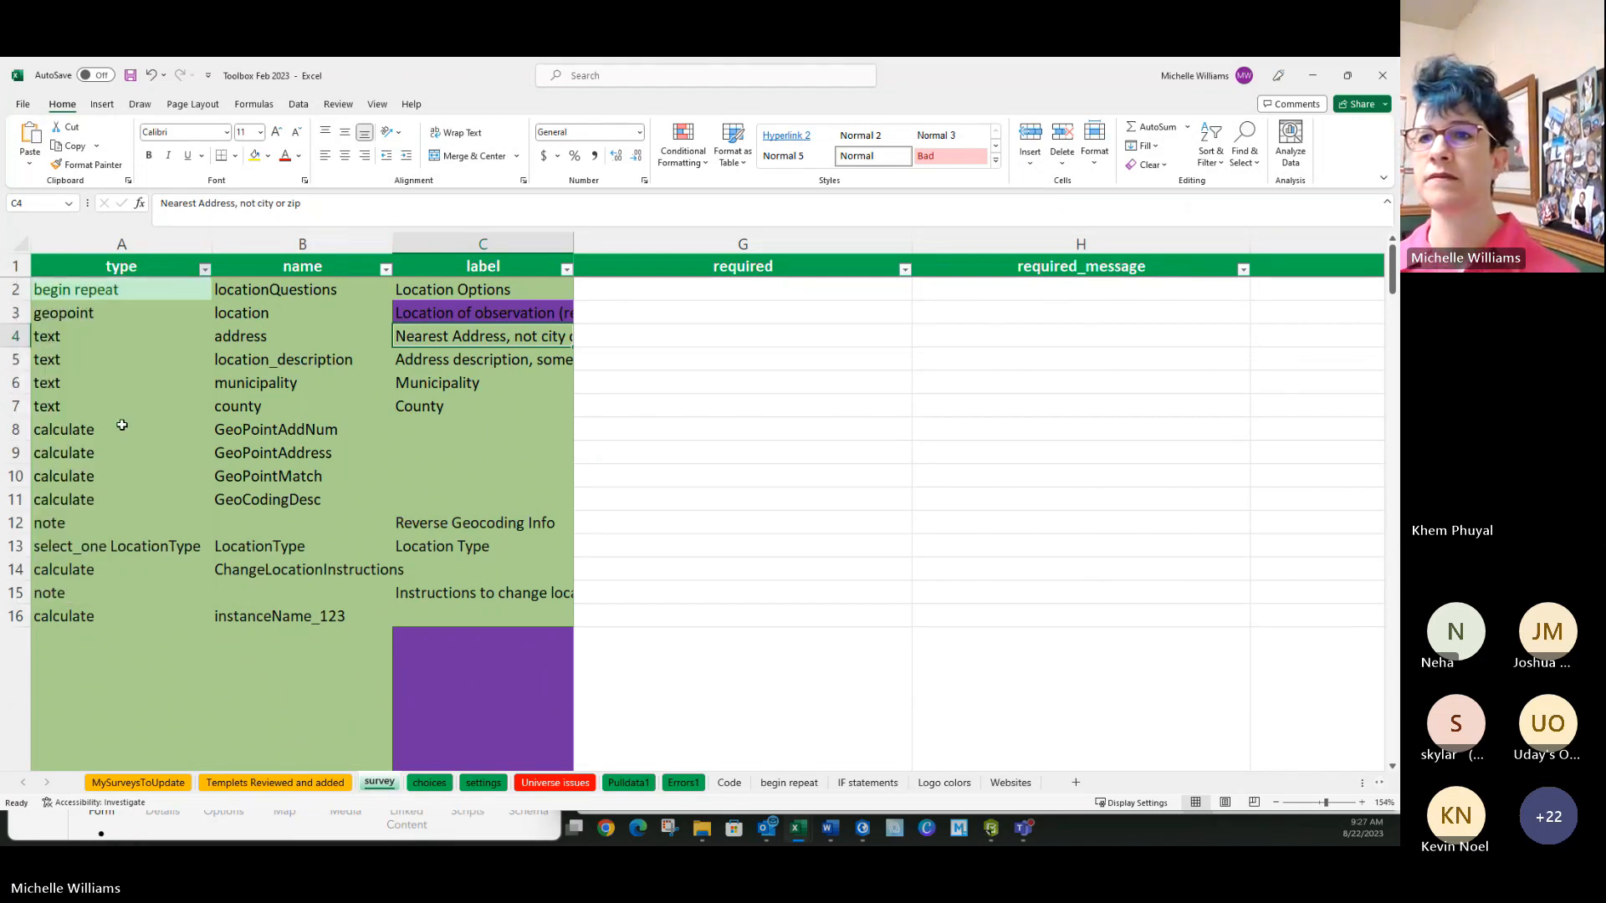
# Step: Widen the label column and read the full label of the select_one weather question
pyautogui.click(333, 289)
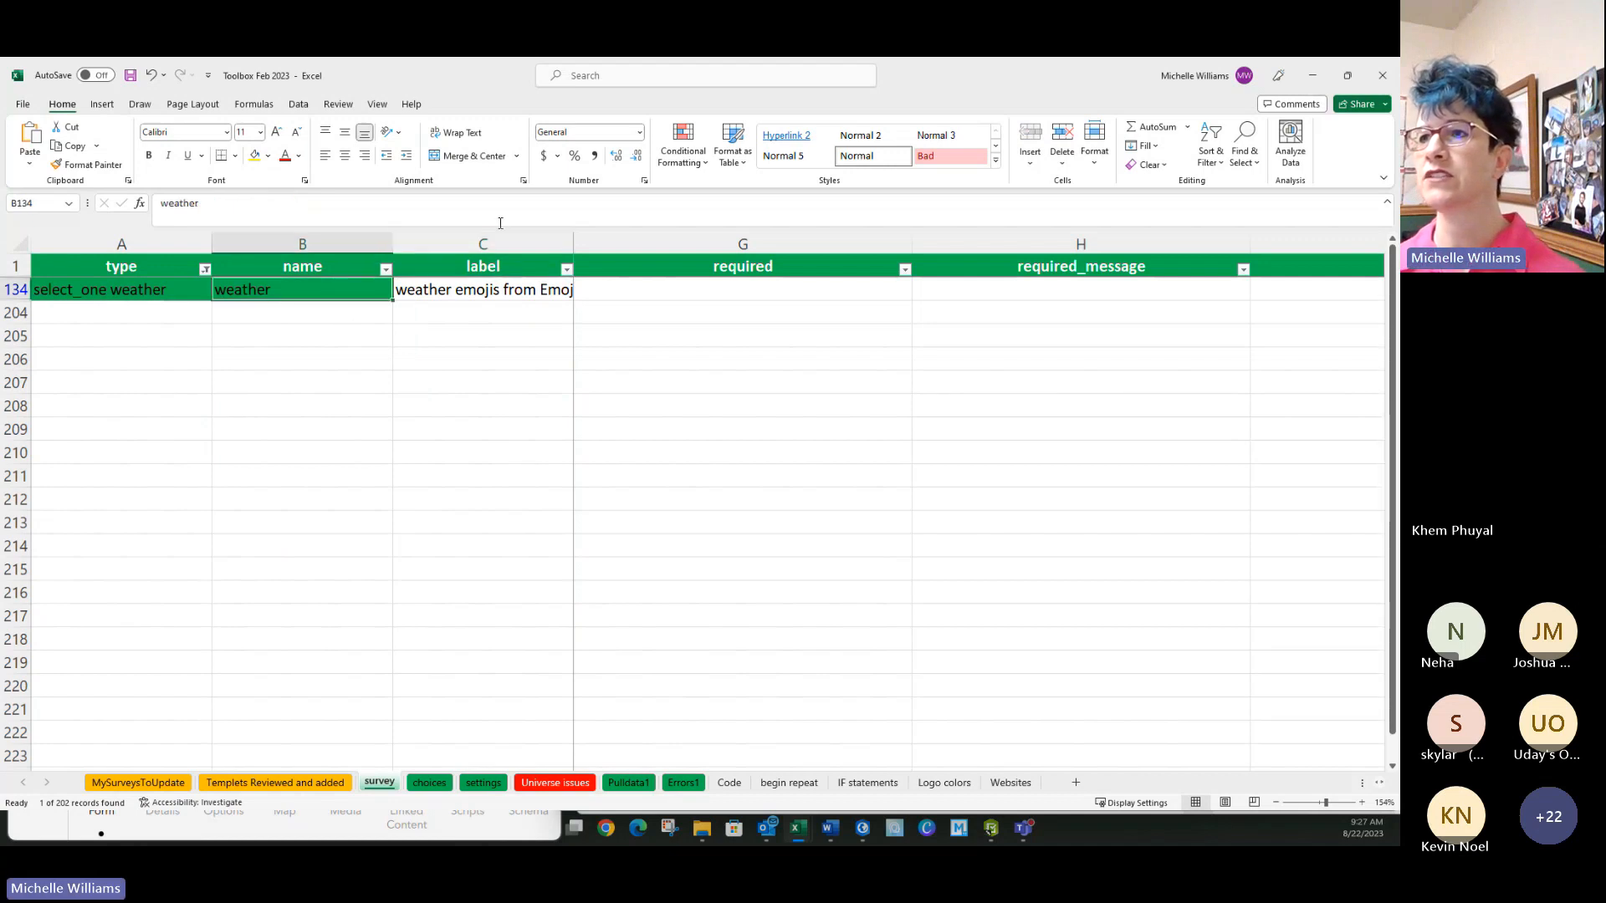
pyautogui.click(510, 243)
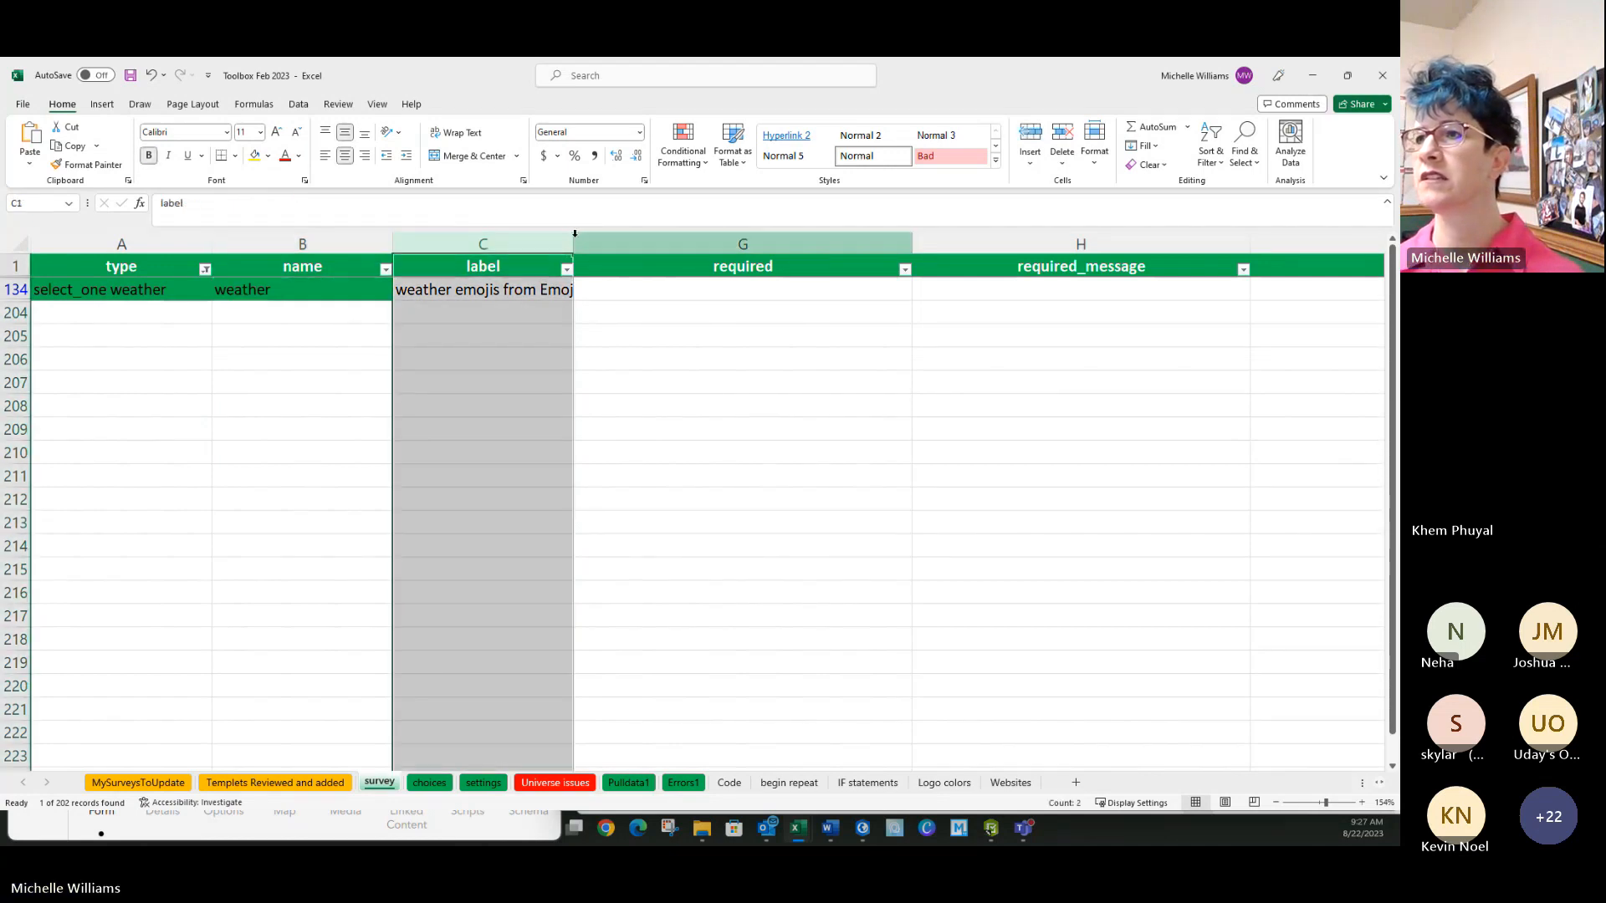
pyautogui.moveTo(576, 235); pyautogui.dragTo(723, 234)
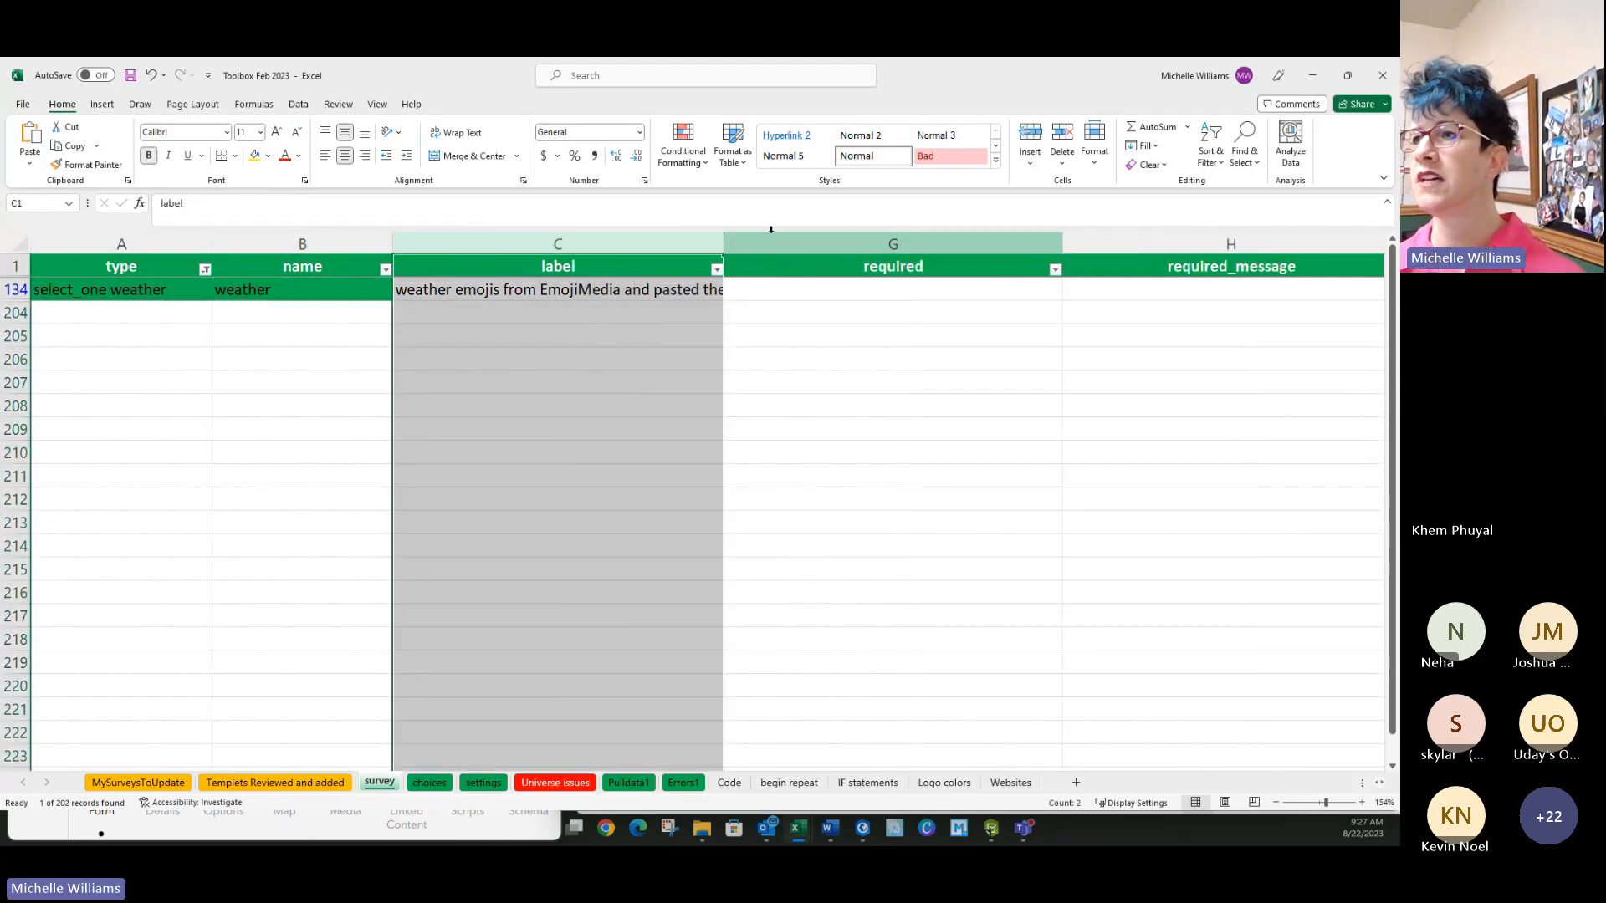
pyautogui.click(469, 135)
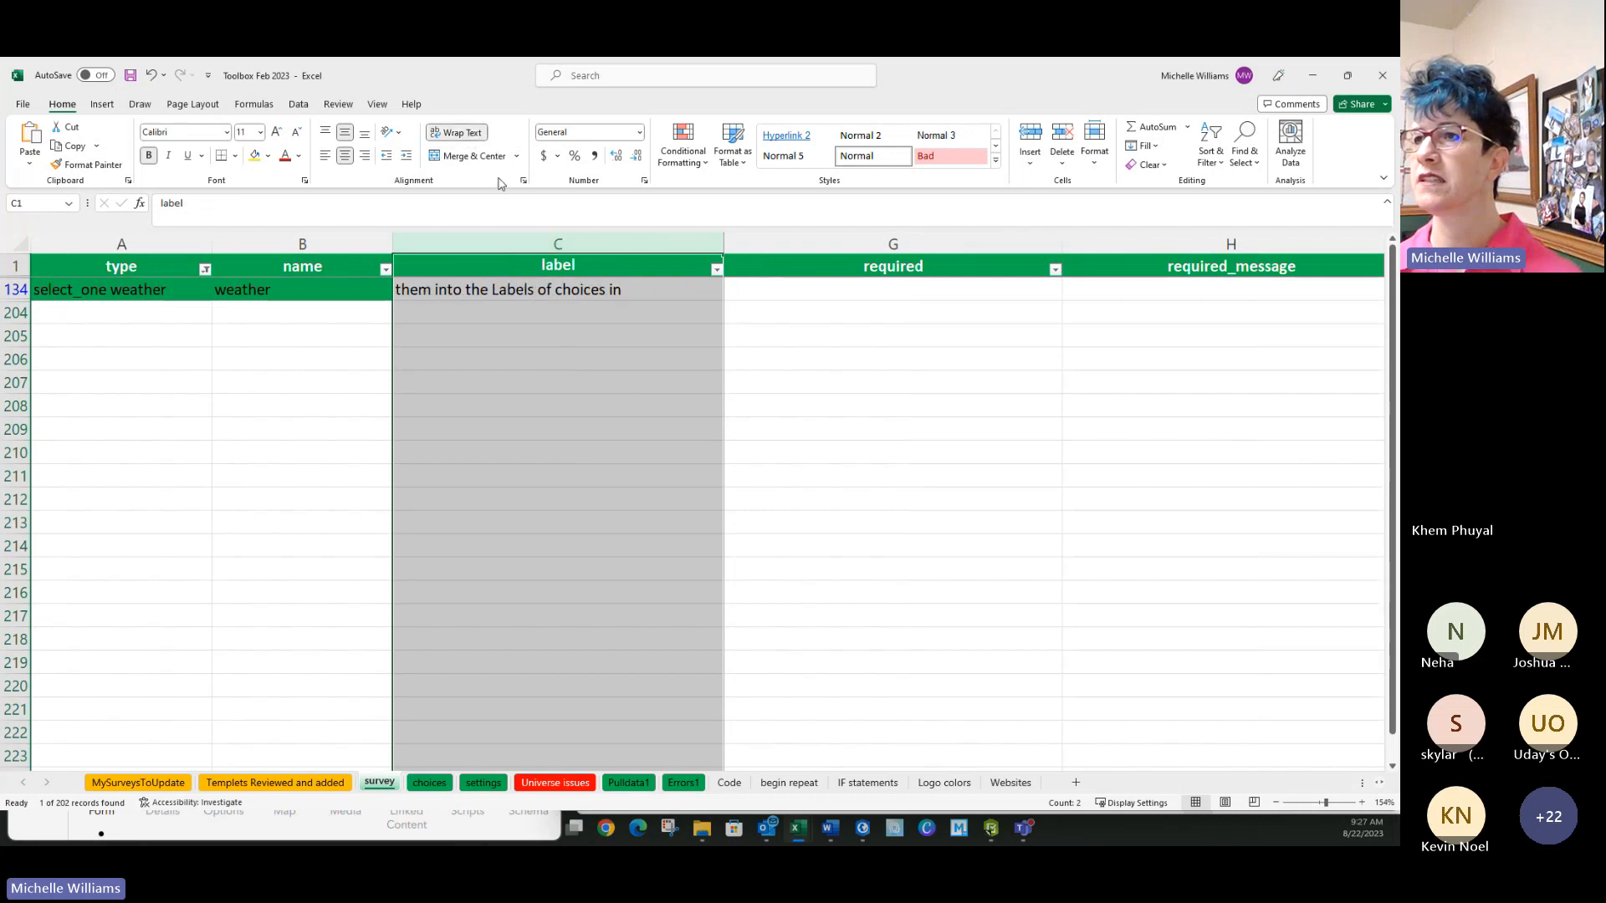
pyautogui.click(456, 138)
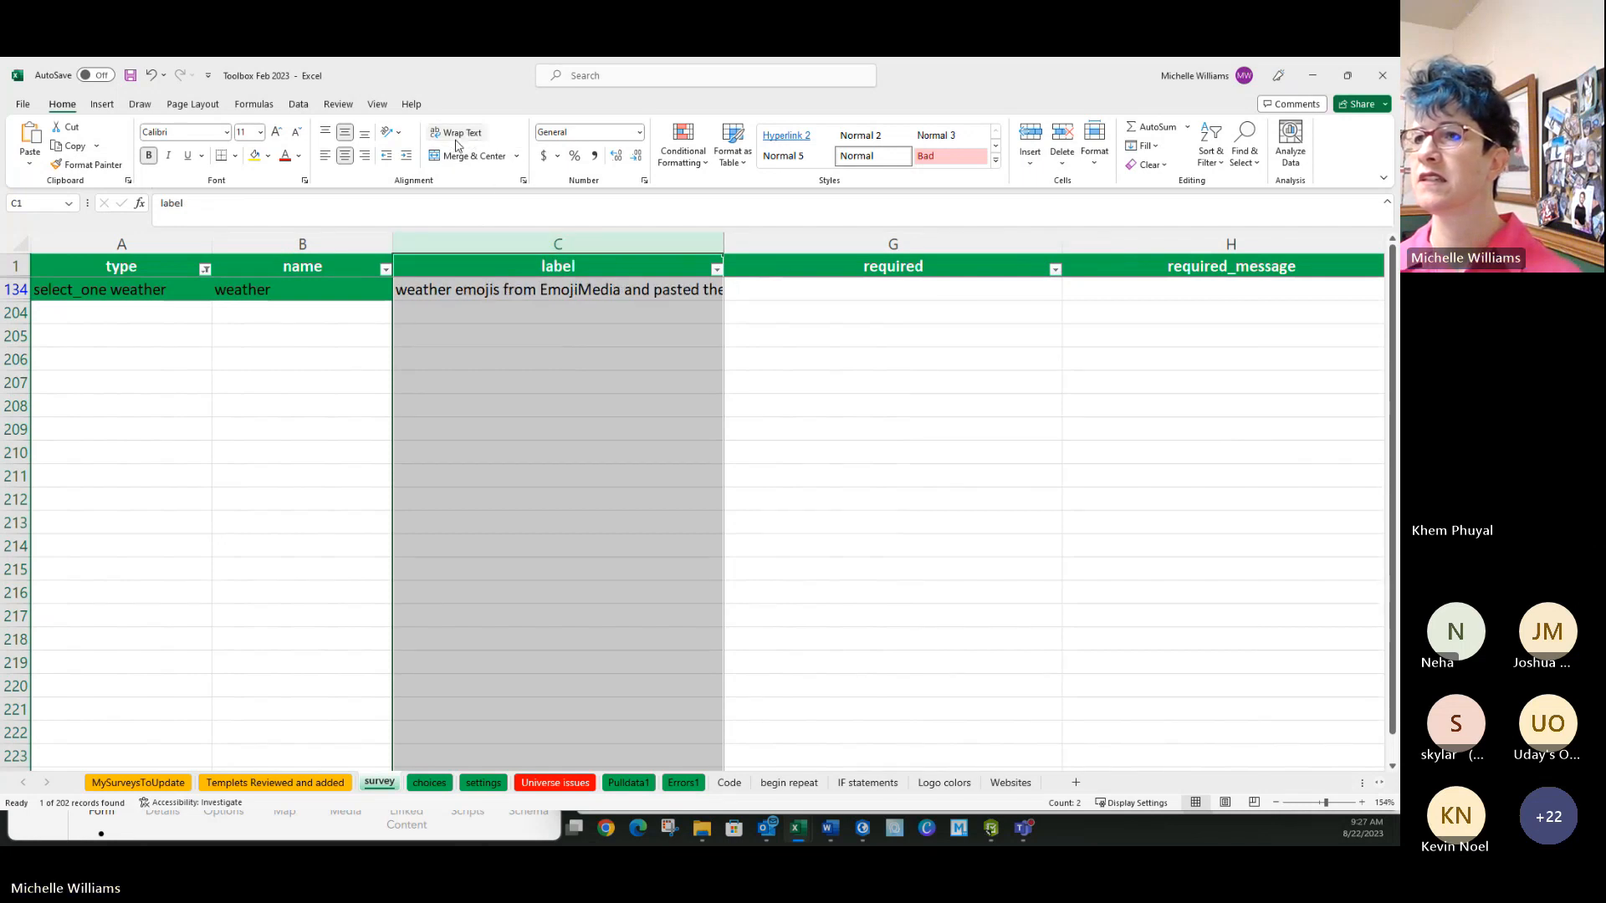
pyautogui.click(559, 447)
pyautogui.click(631, 294)
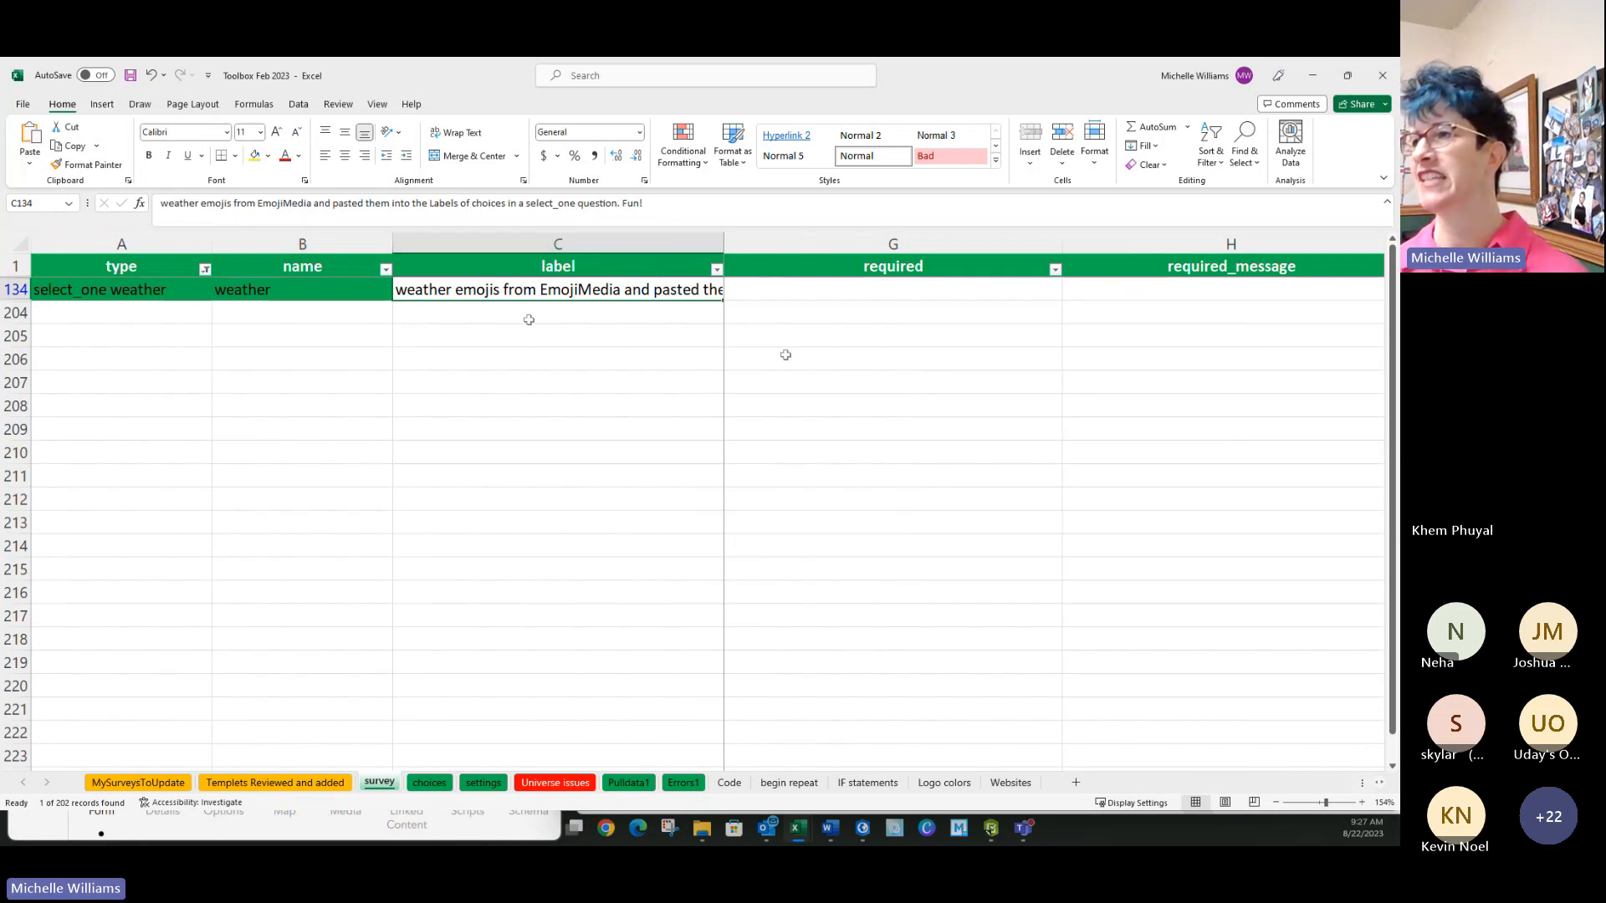
pyautogui.press('Right')
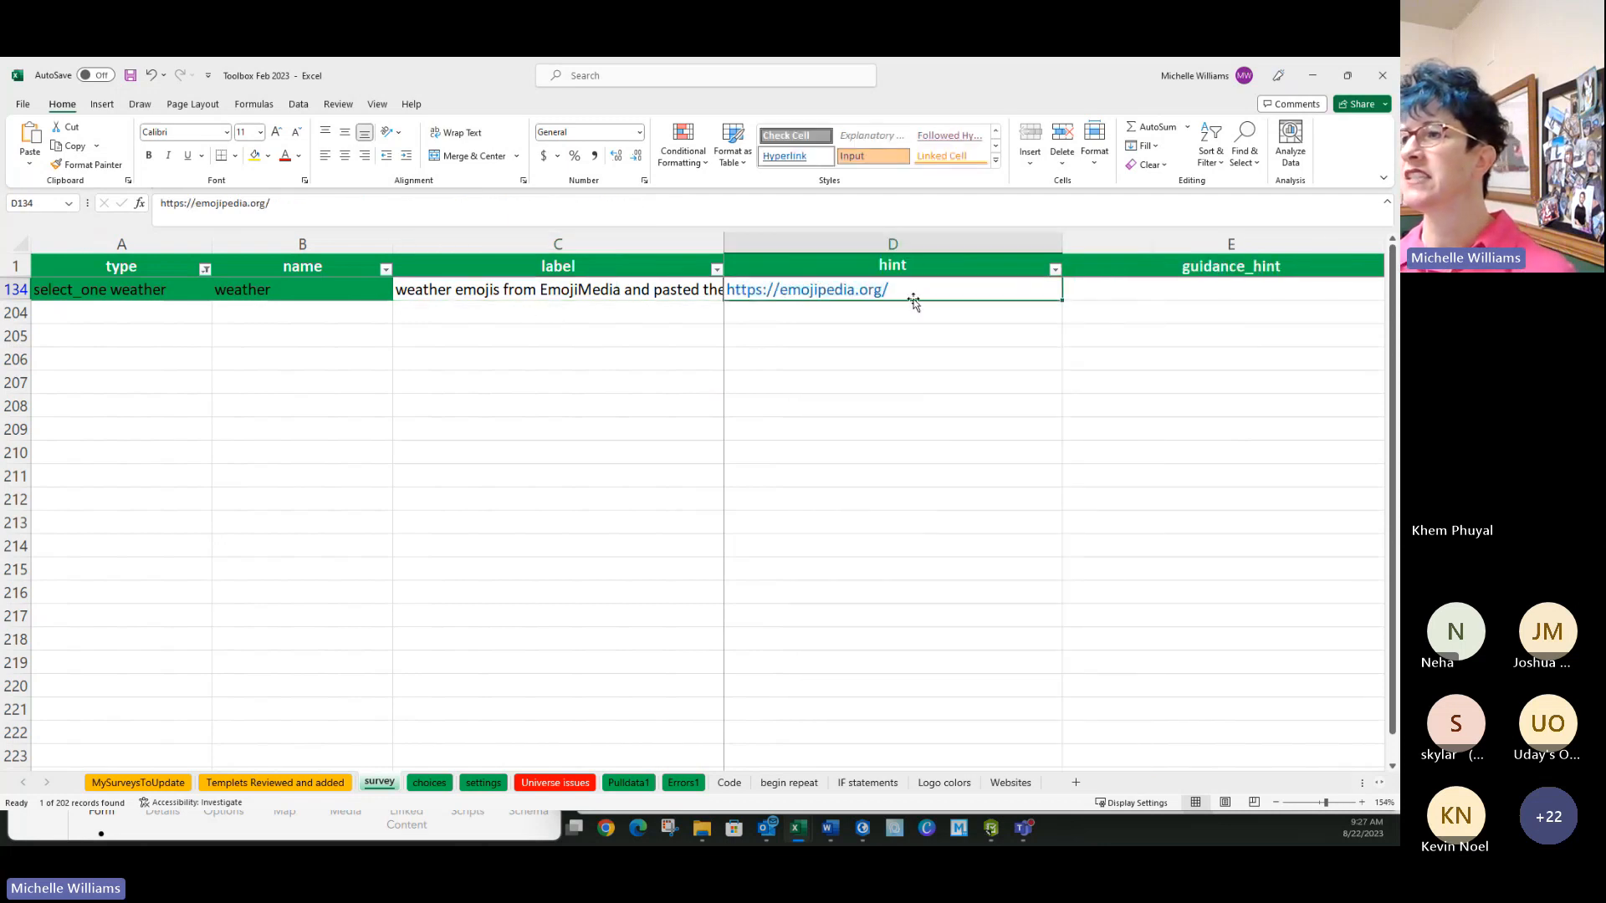
pyautogui.doubleClick(938, 290)
pyautogui.moveTo(939, 290); pyautogui.dragTo(711, 290)
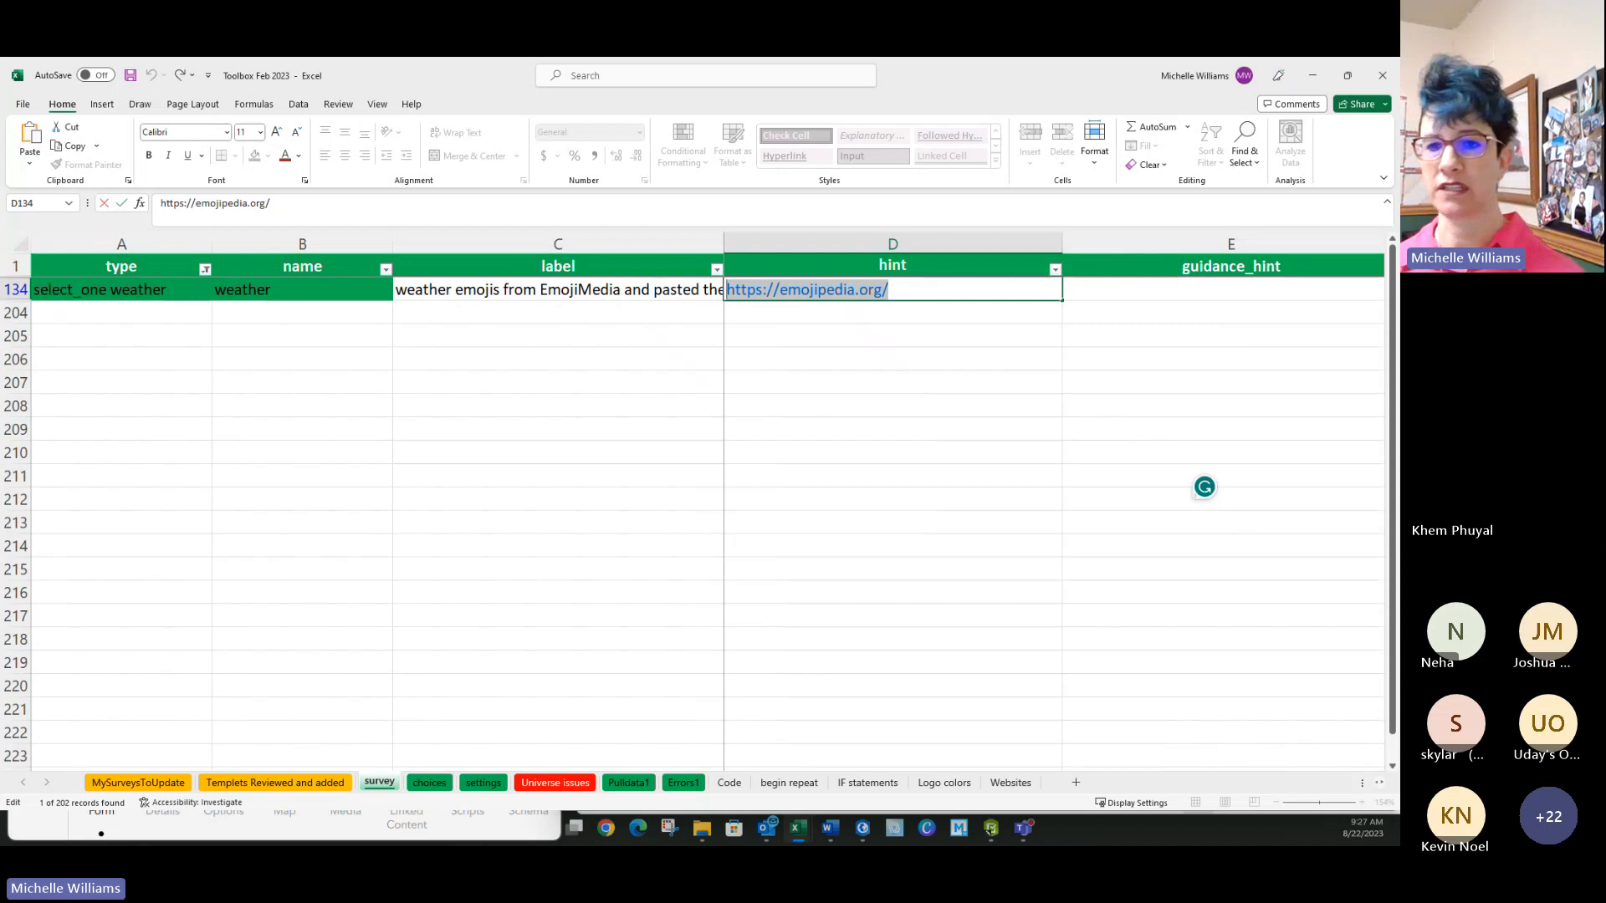
pyautogui.hotkey('alt', 'Tab')
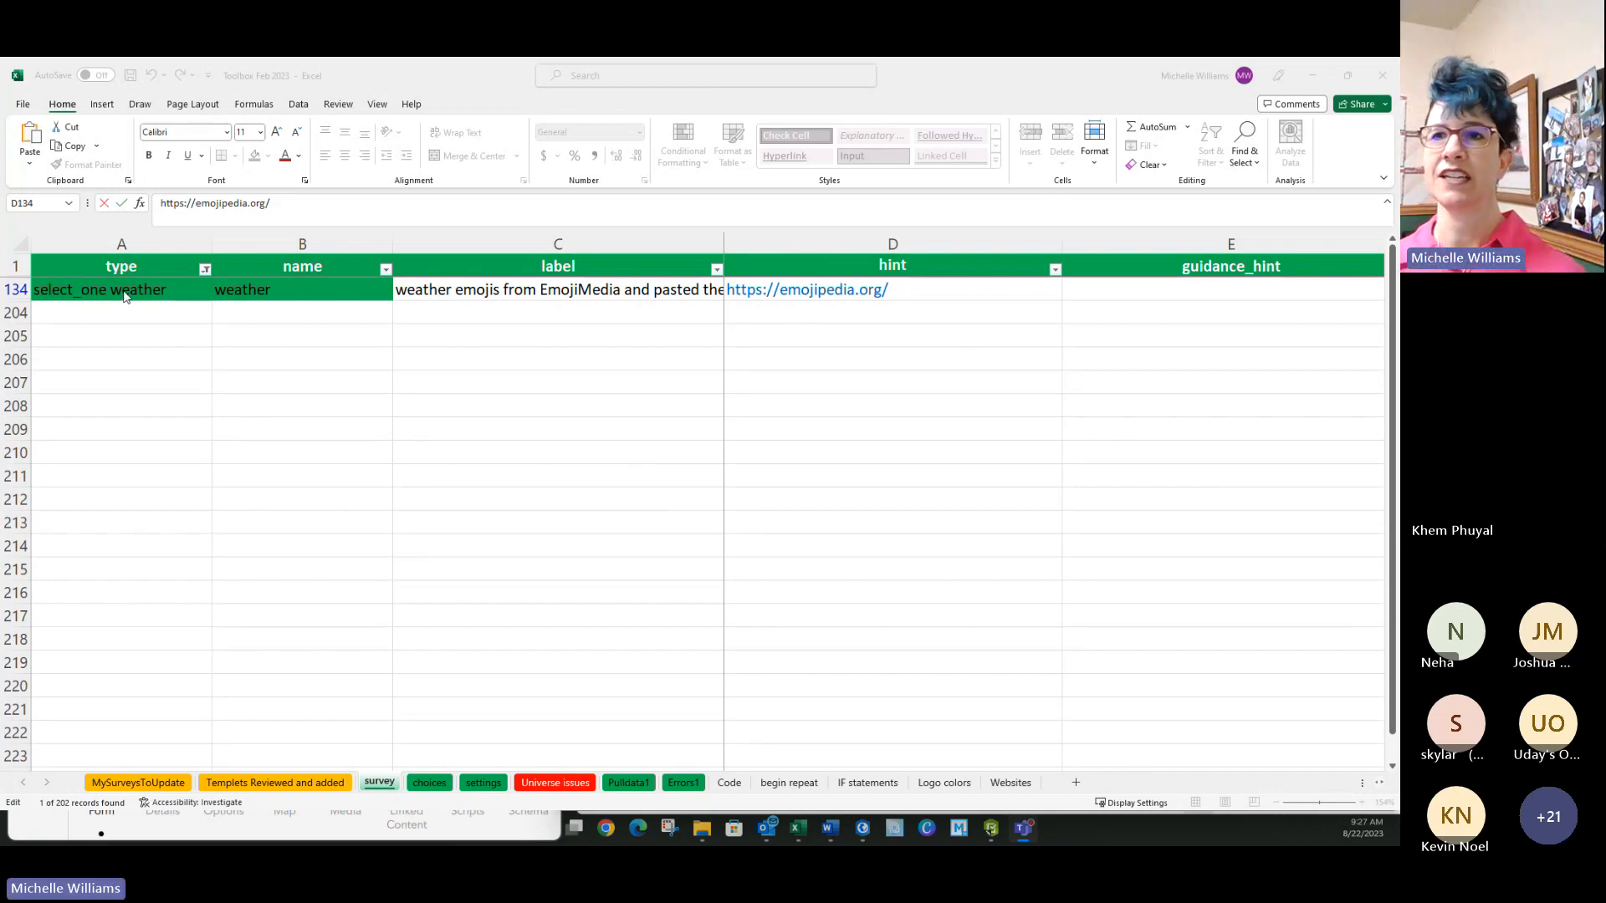
pyautogui.click(438, 292)
pyautogui.press('Right')
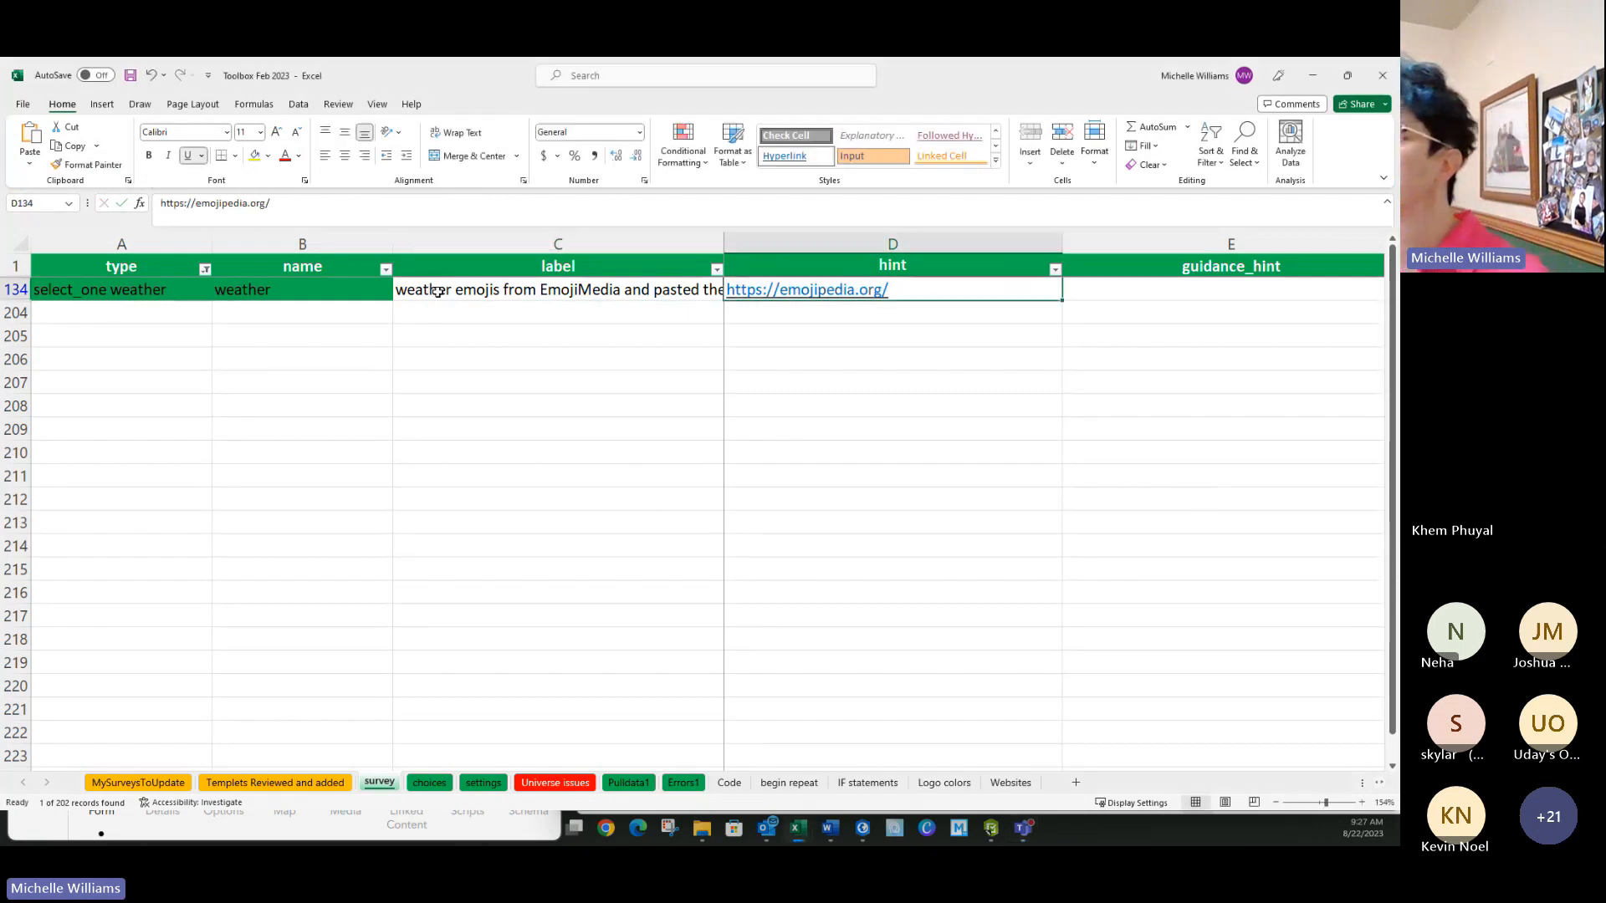
# Step: Examine the weather question's appearance and its remaining columns through bind::esri:warning, and minimise the Toolbox workbook
pyautogui.press('Right')
pyautogui.press('Right')
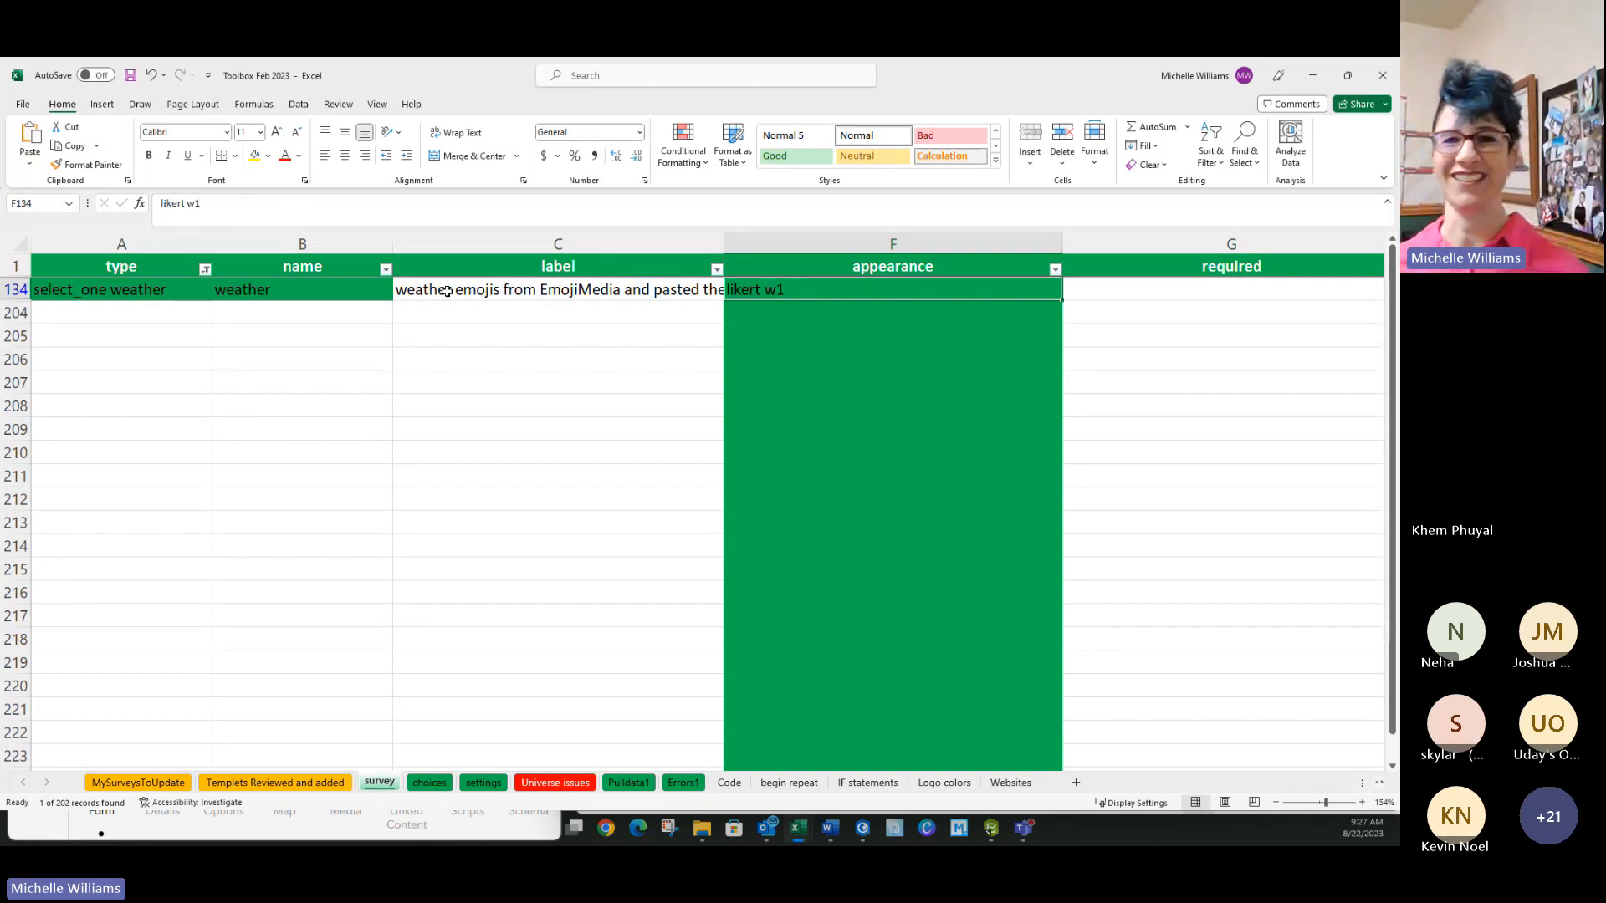
pyautogui.hscroll(3, 914, 294)
pyautogui.click(916, 294)
pyautogui.press('Right')
pyautogui.press('Right')
pyautogui.press('Right')
pyautogui.press('Right')
pyautogui.press('Right')
pyautogui.press('Right')
pyautogui.press('Right')
pyautogui.press('Right')
pyautogui.press('Right')
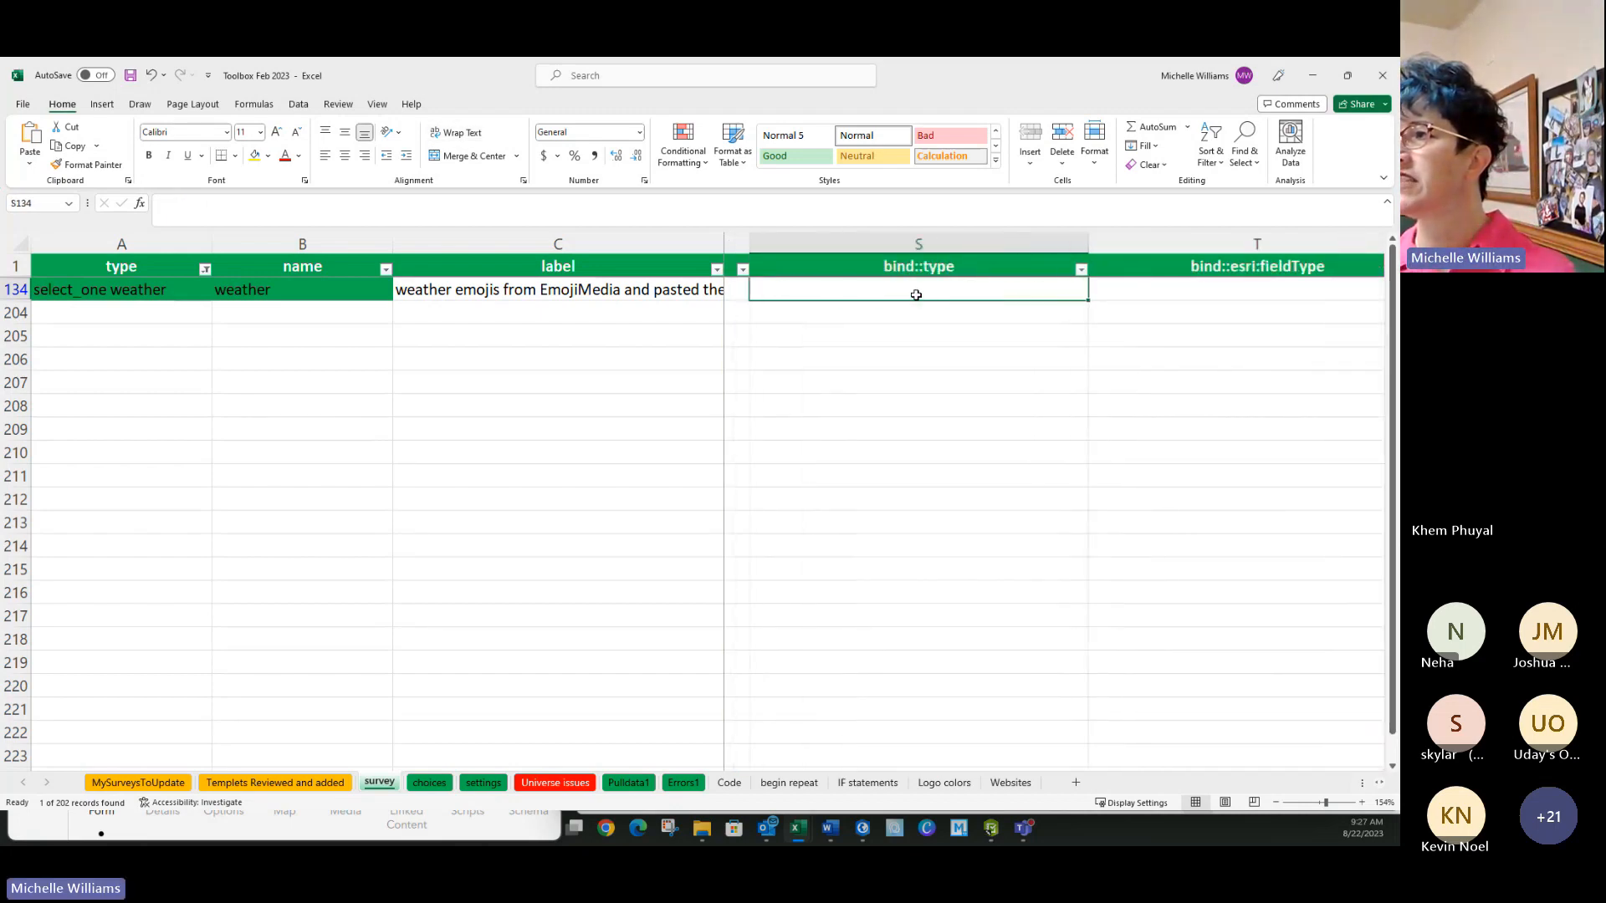
pyautogui.press('Right')
pyautogui.press('Right')
pyautogui.press('Right')
pyautogui.press('Right')
pyautogui.press('Right')
pyautogui.press('Right')
pyautogui.press('Right')
pyautogui.press('Right')
pyautogui.press('Right')
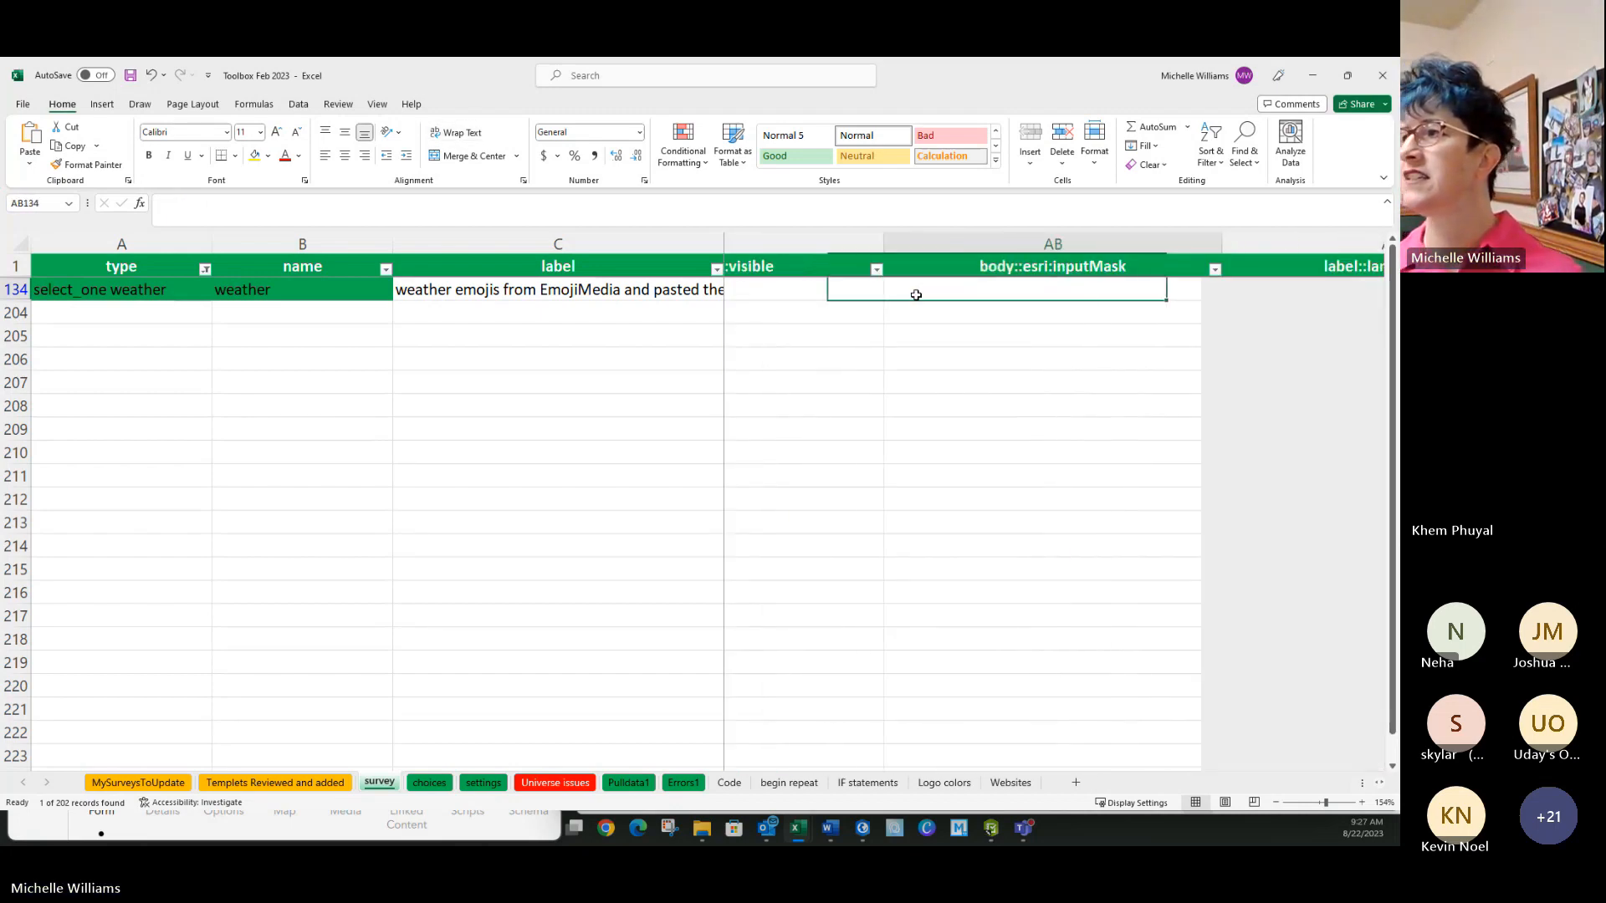
pyautogui.press('Right')
pyautogui.press('Right')
pyautogui.press('Right')
pyautogui.press('Right')
pyautogui.press('Right')
pyautogui.press('Right')
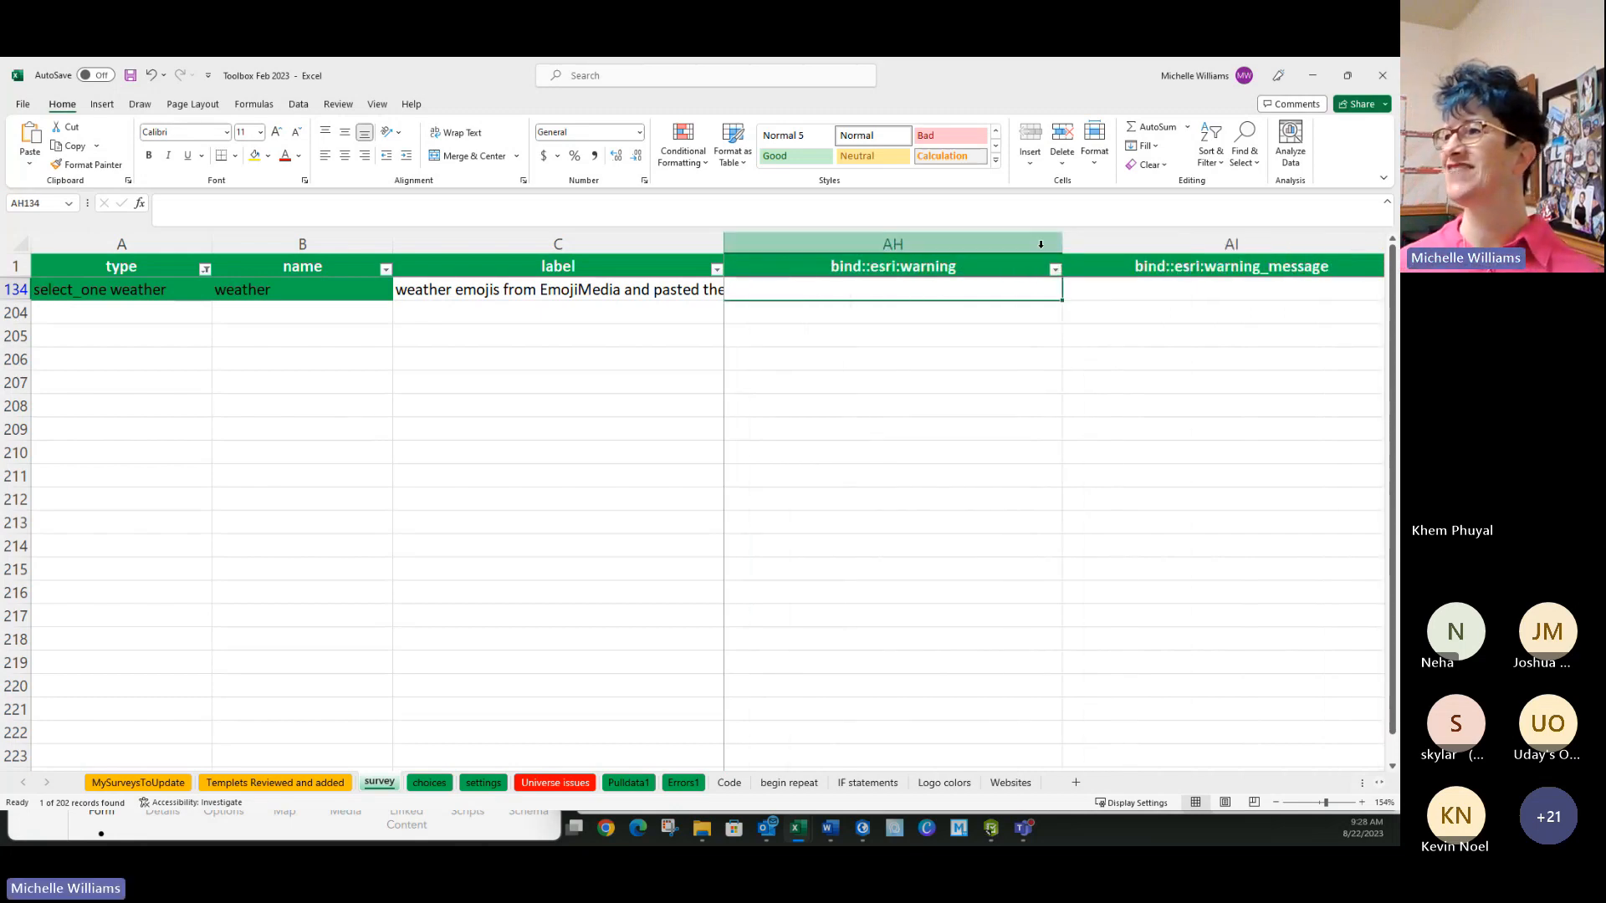
pyautogui.click(1312, 75)
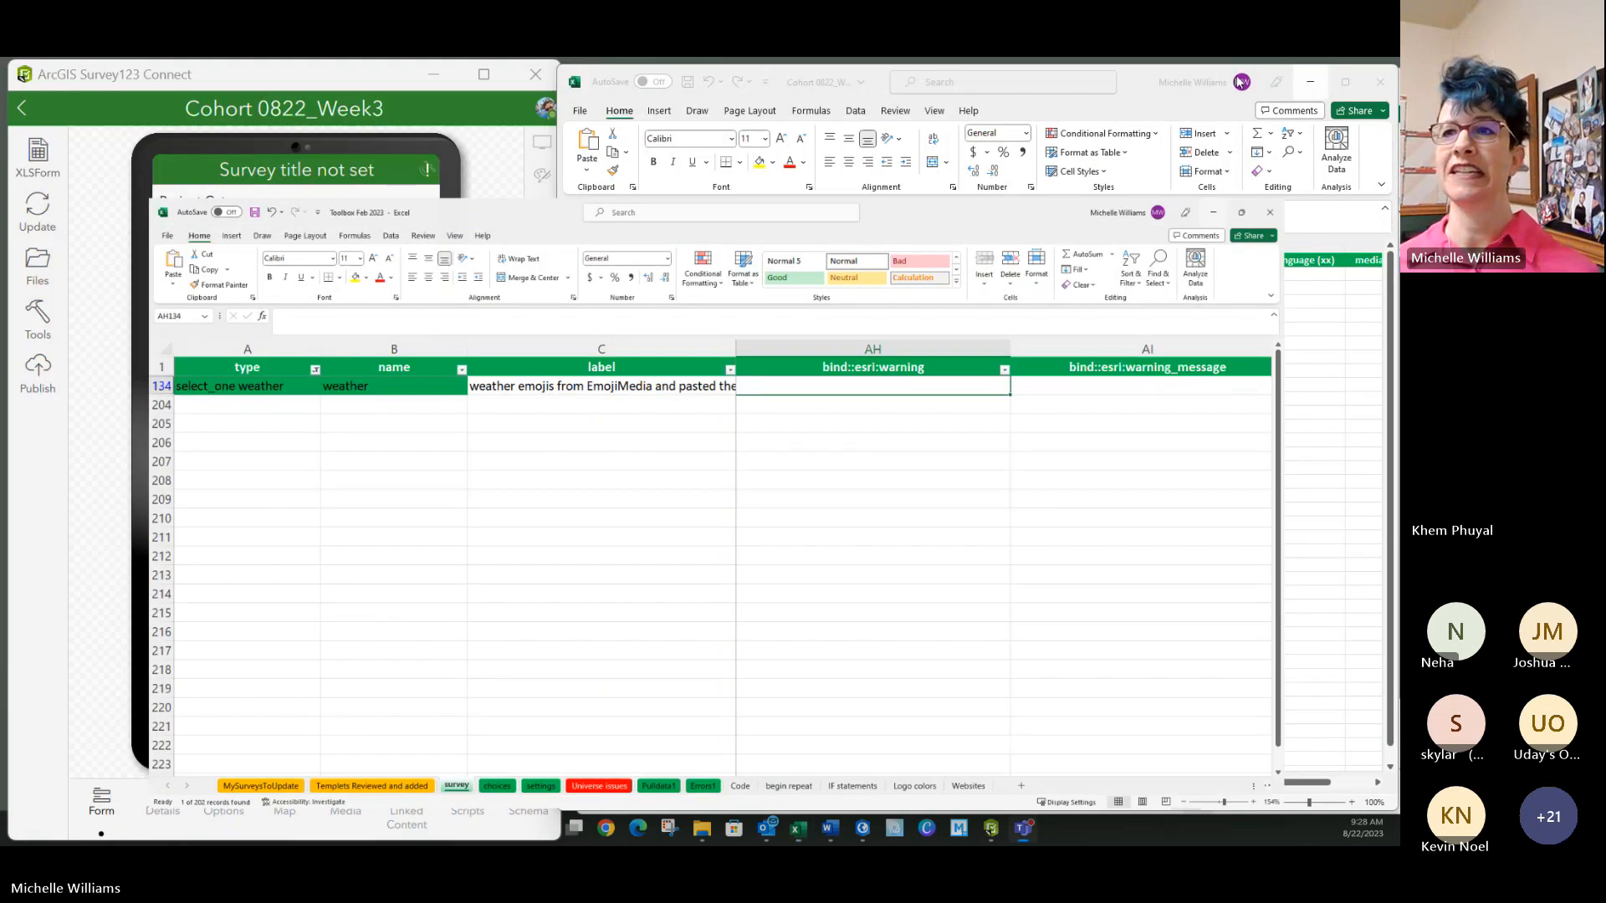